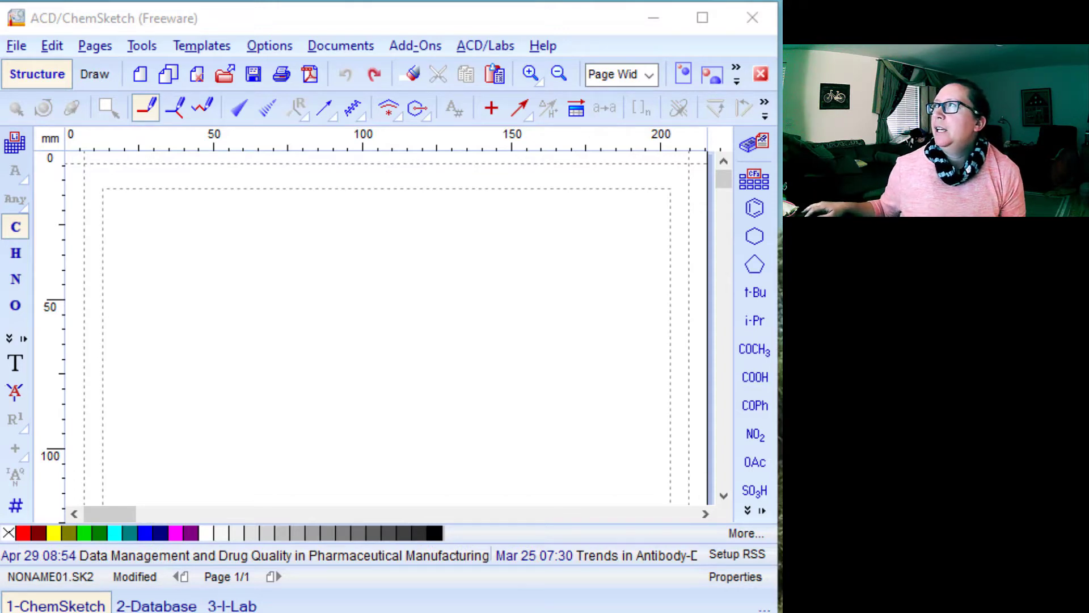
Step: Place a single carbon atom in the upper part of the page
key("alt+Tab")
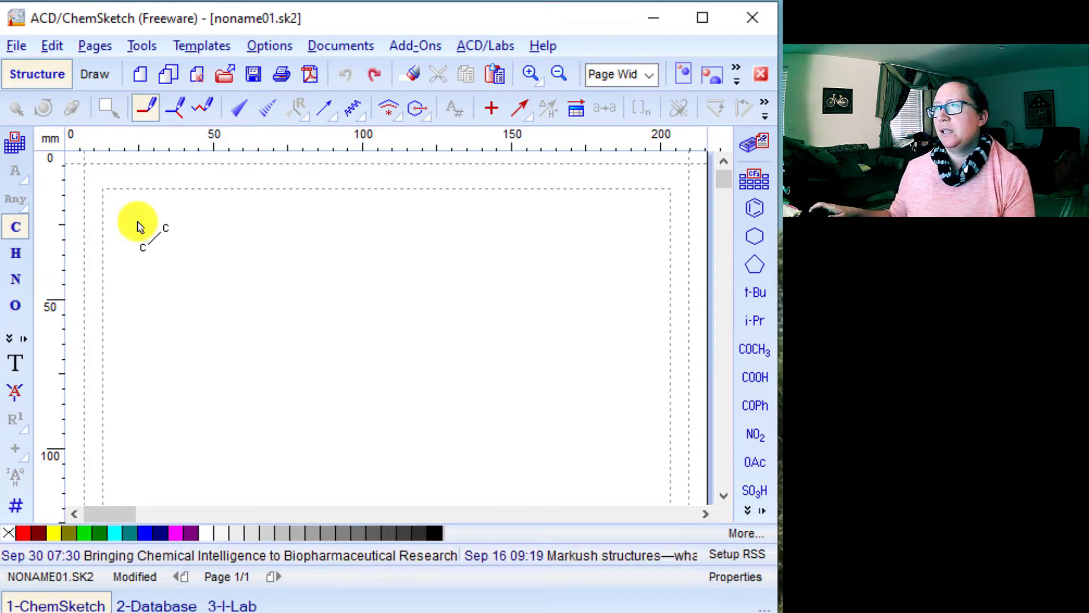
left_click_drag(139, 224, 22, 230)
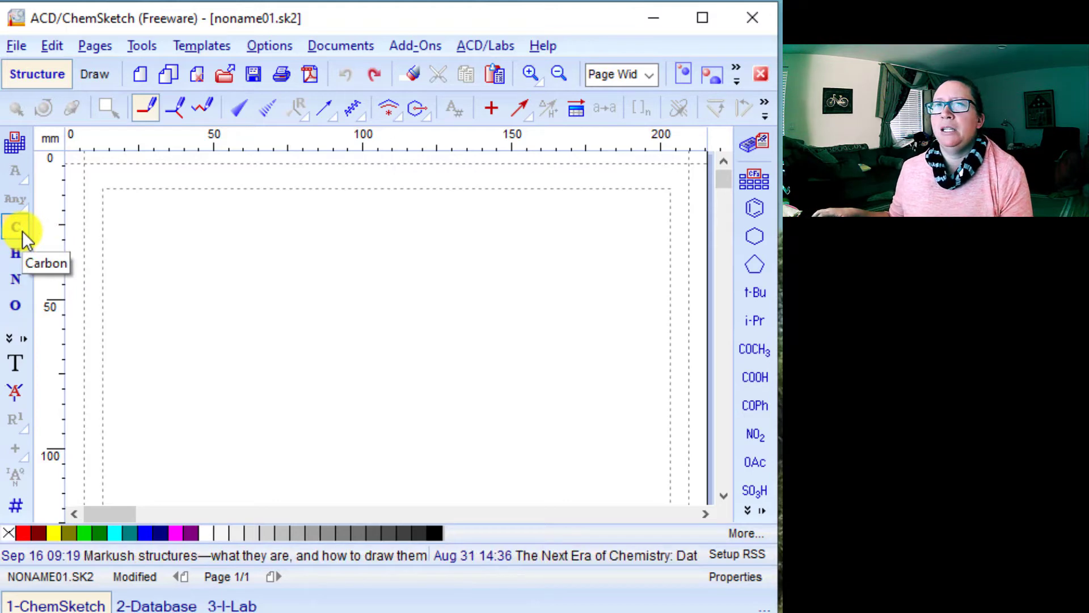
left_click(256, 287)
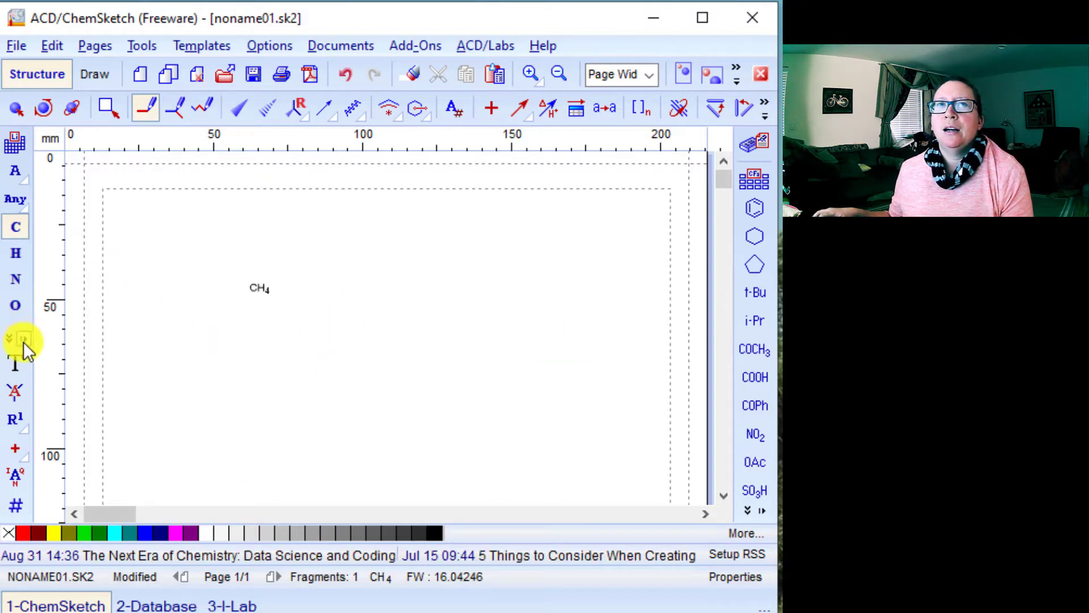
Step: Bond a sulfur atom to each side of the carbon atom
left_click(9, 339)
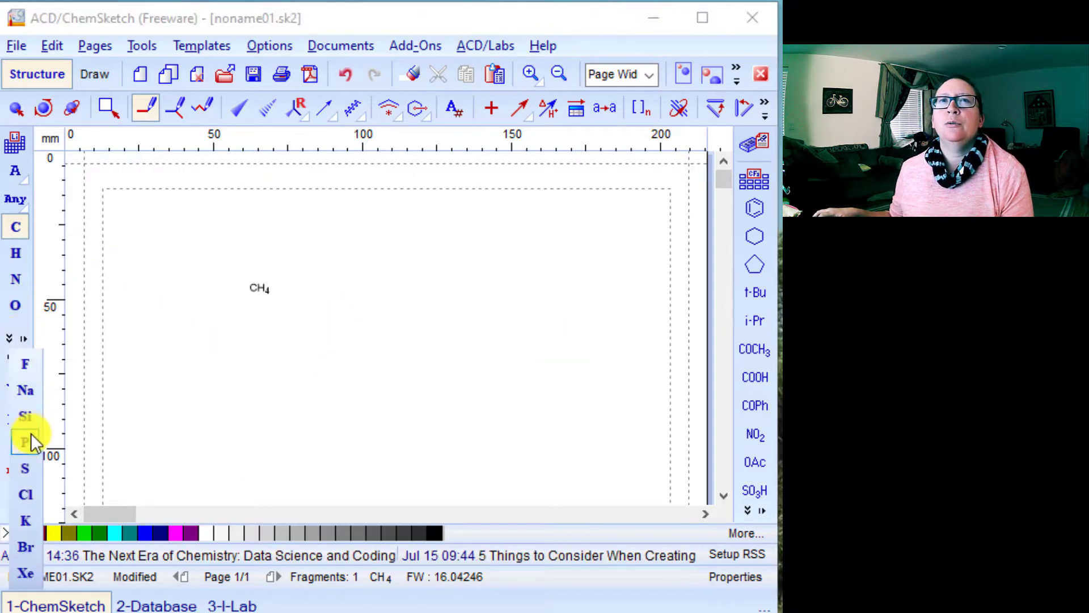
left_click(23, 482)
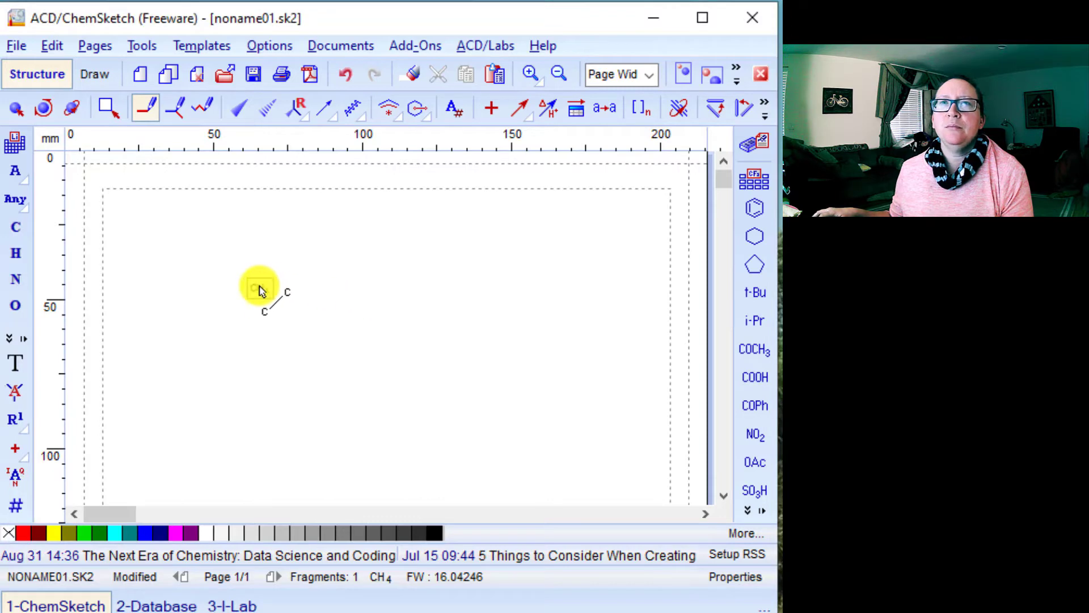
left_click_drag(256, 291, 219, 292)
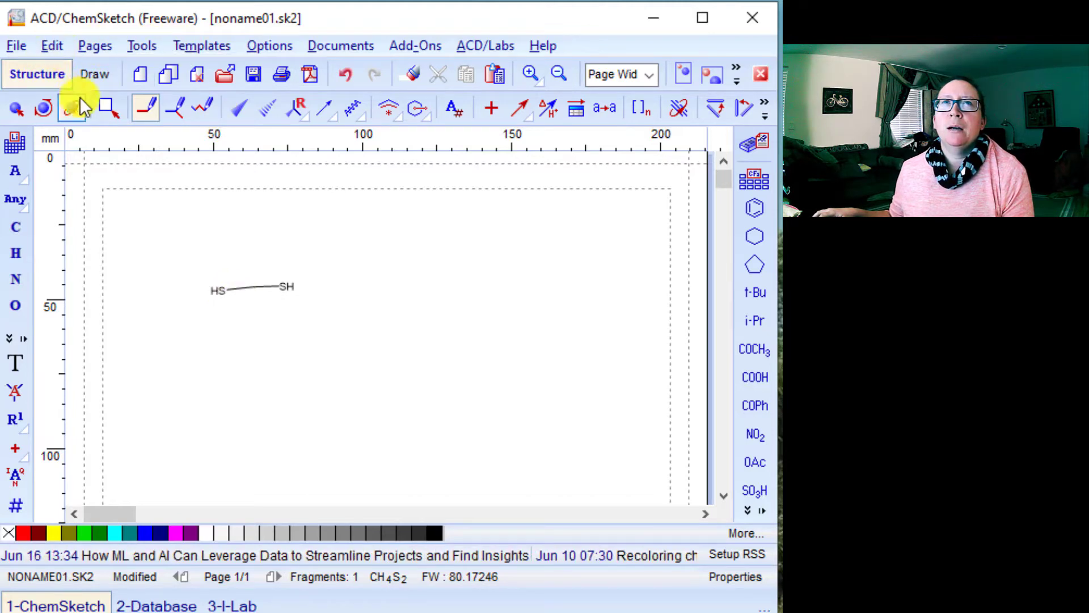
Step: Select the whole molecule and apply the object property that shows all carbons
left_click(108, 106)
left_click(250, 291)
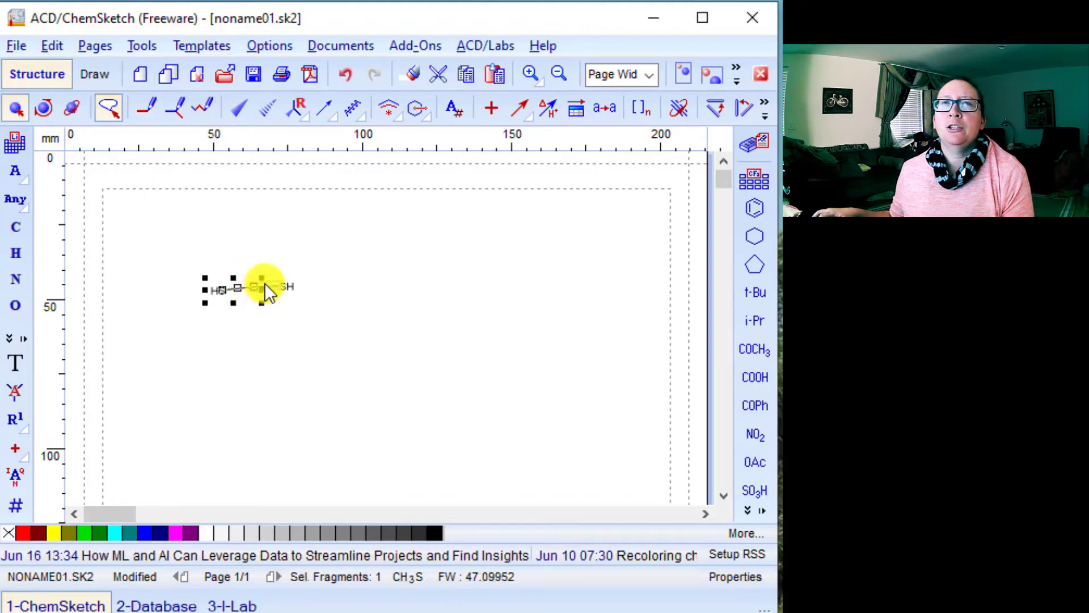
left_click(265, 283)
left_click(354, 264)
mouse_move(354, 264)
left_mouse_down()
mouse_move(212, 317)
mouse_move(180, 275)
left_mouse_up()
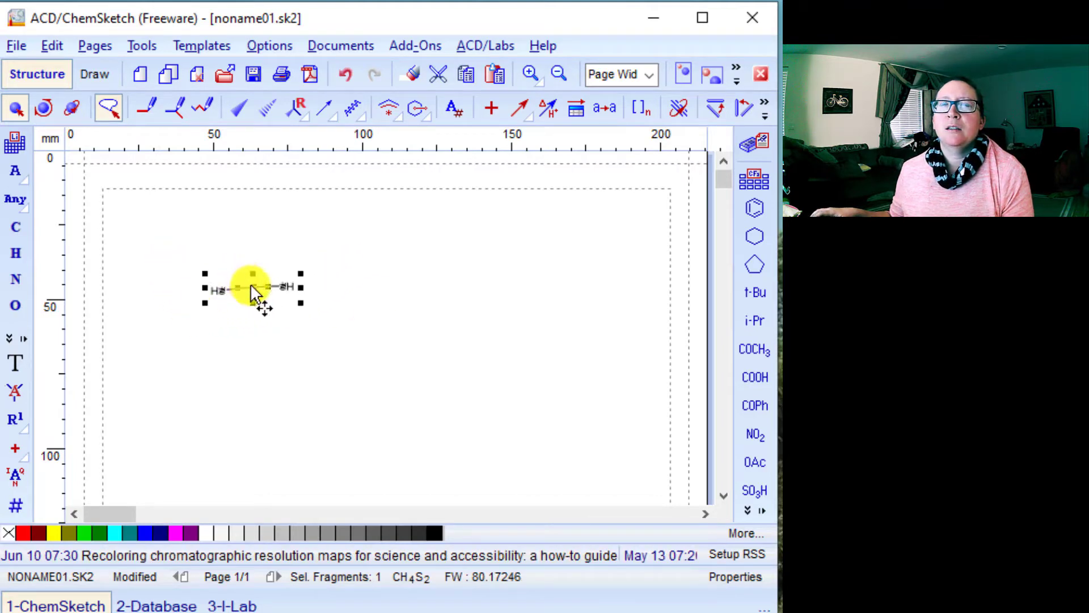
right_click(250, 285)
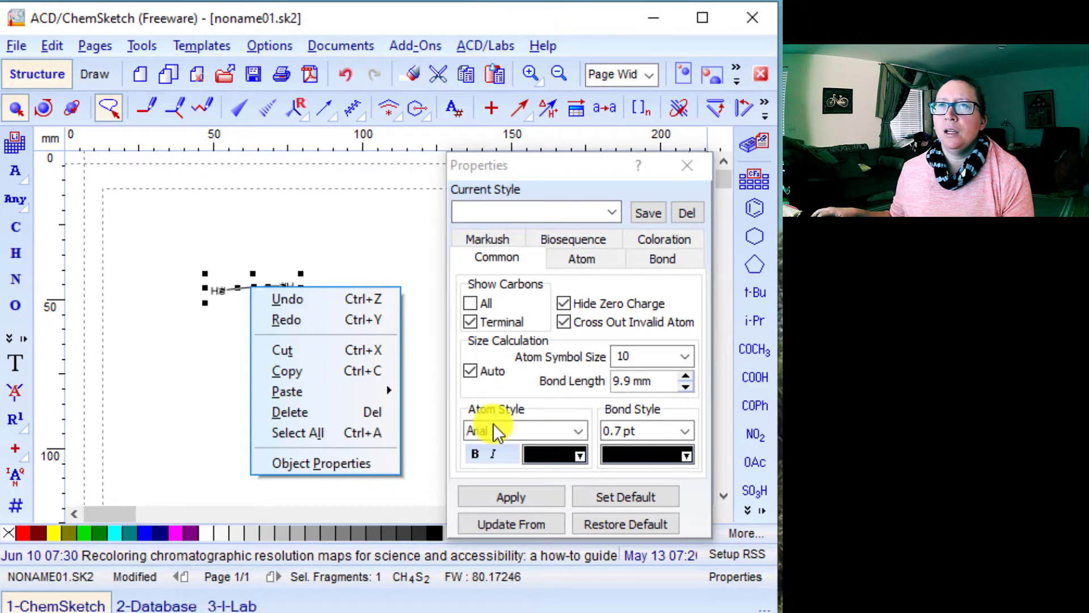
left_click(471, 301)
left_click(471, 302)
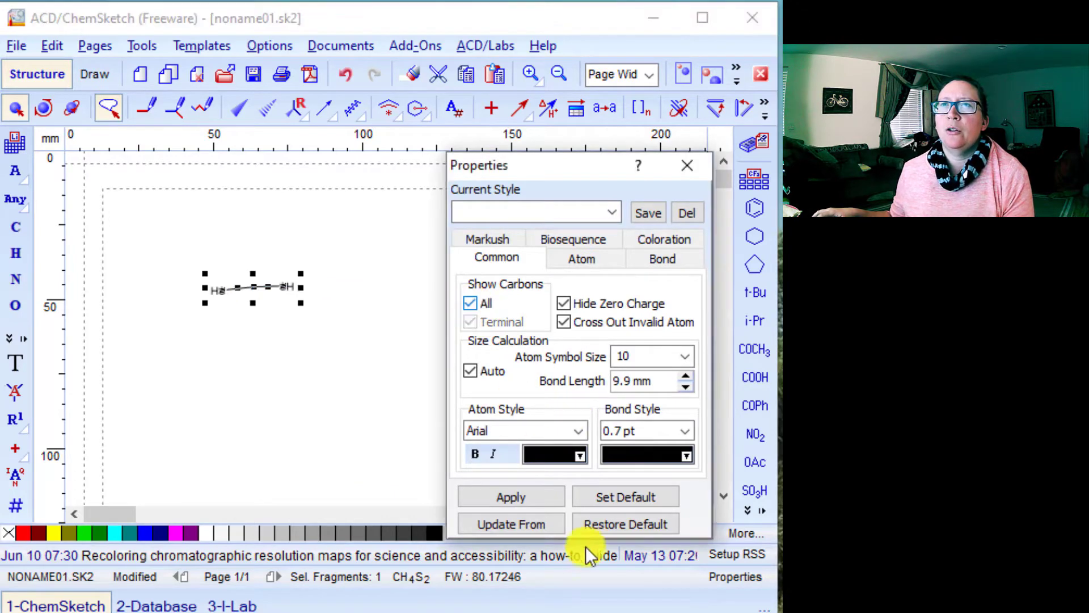
left_click(540, 501)
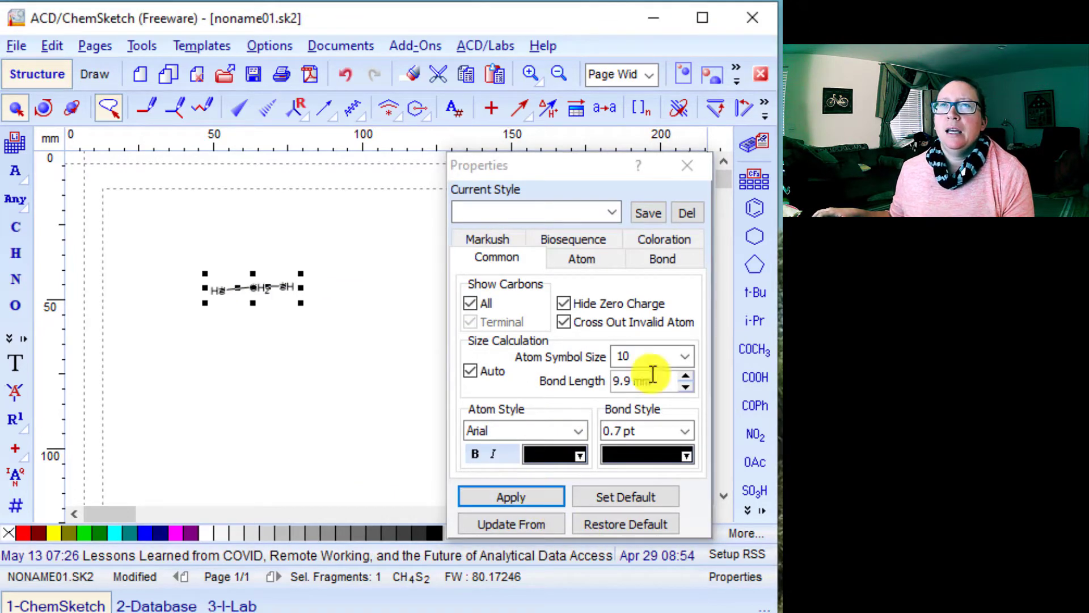
Step: Set the molecule's atom symbol size to 14 with automatic size calculation off, apply it and close the properties
double_click(653, 354)
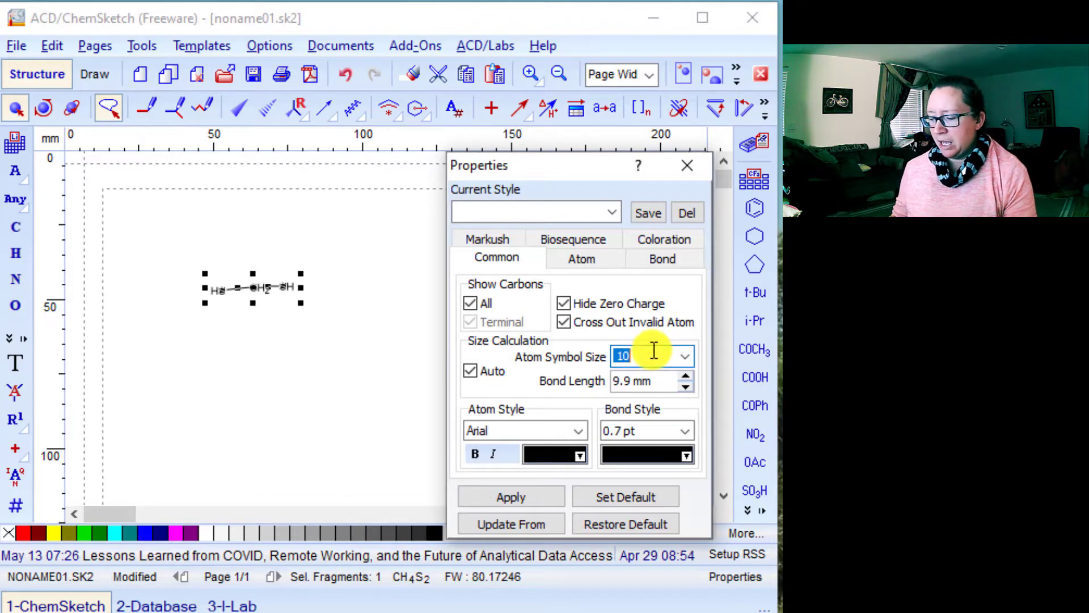
type("14")
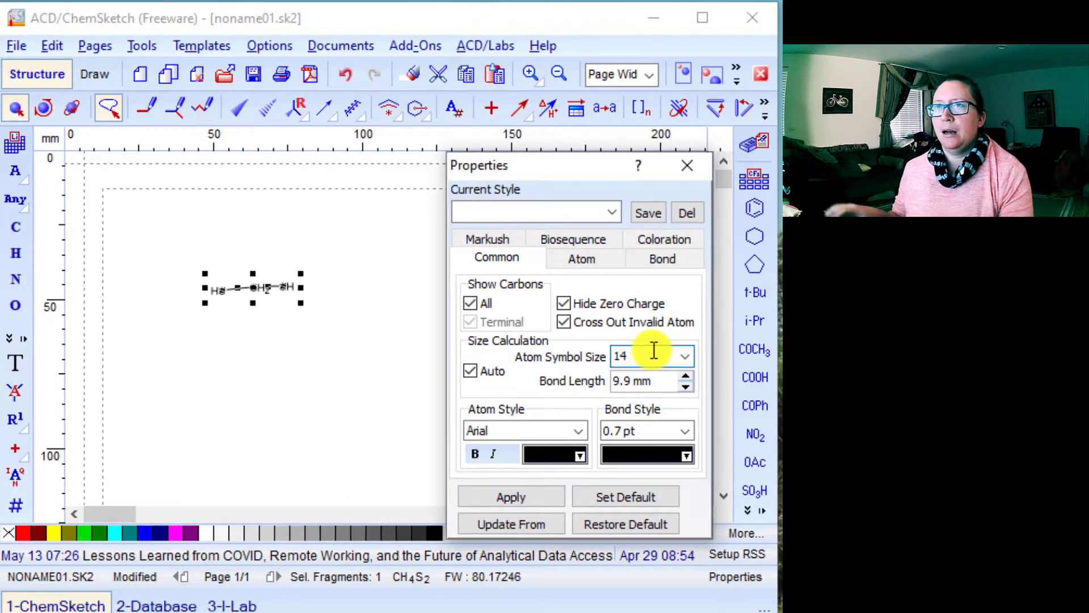
left_click(471, 371)
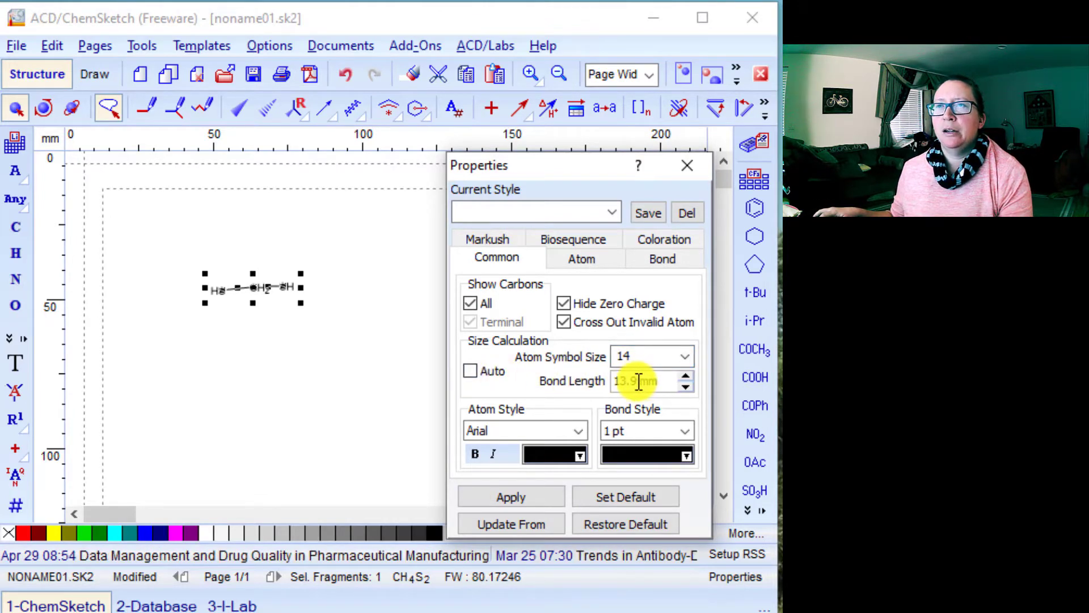
left_click(536, 495)
left_click(333, 403)
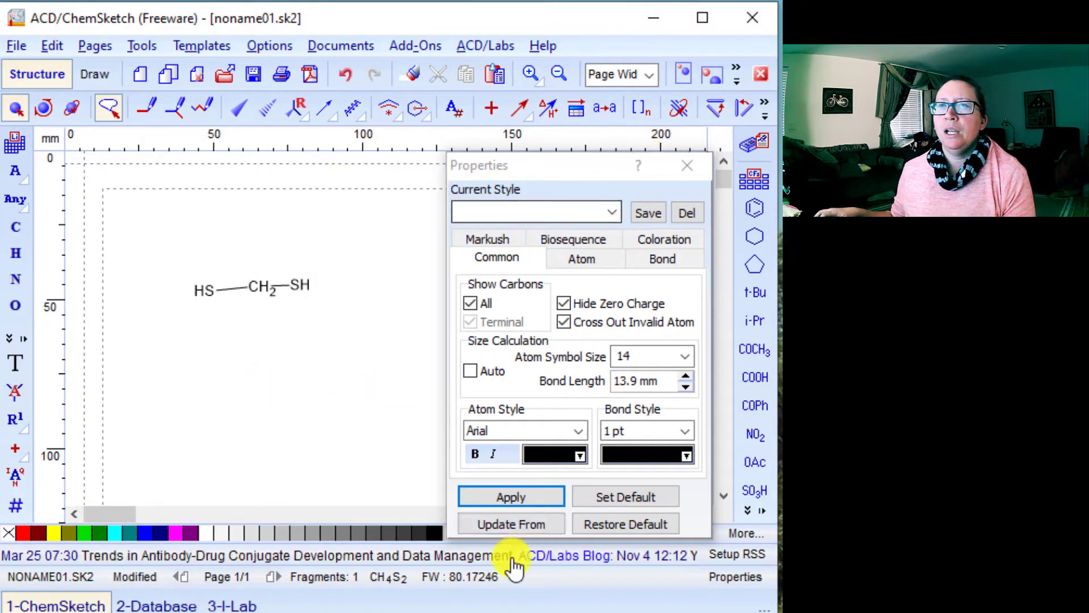
left_click(679, 162)
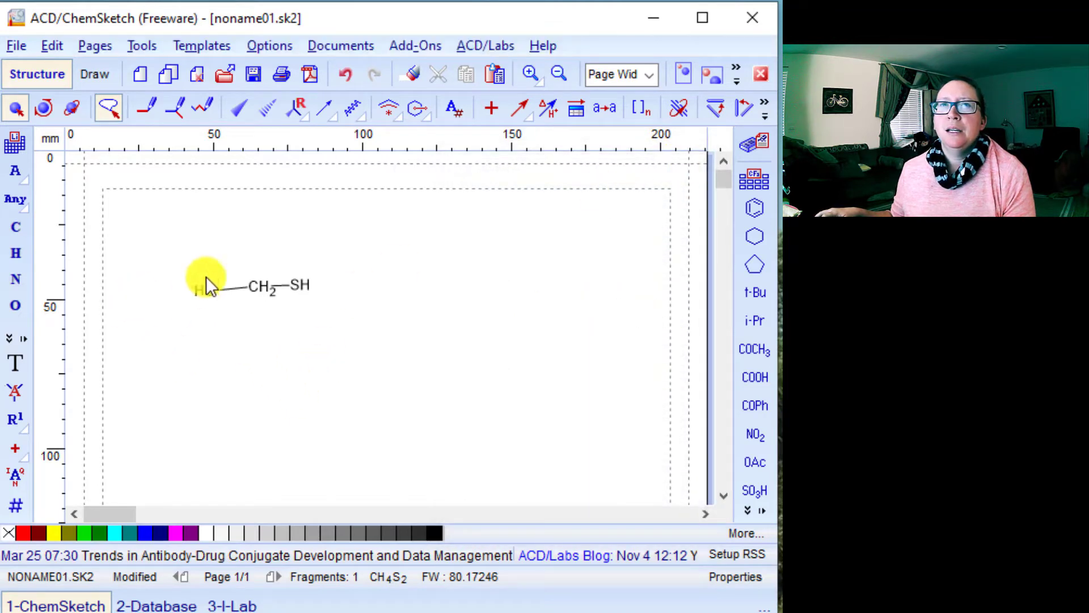
Step: Change both carbon–sulfur bonds to double bonds and clean up the whole structure
left_click(145, 111)
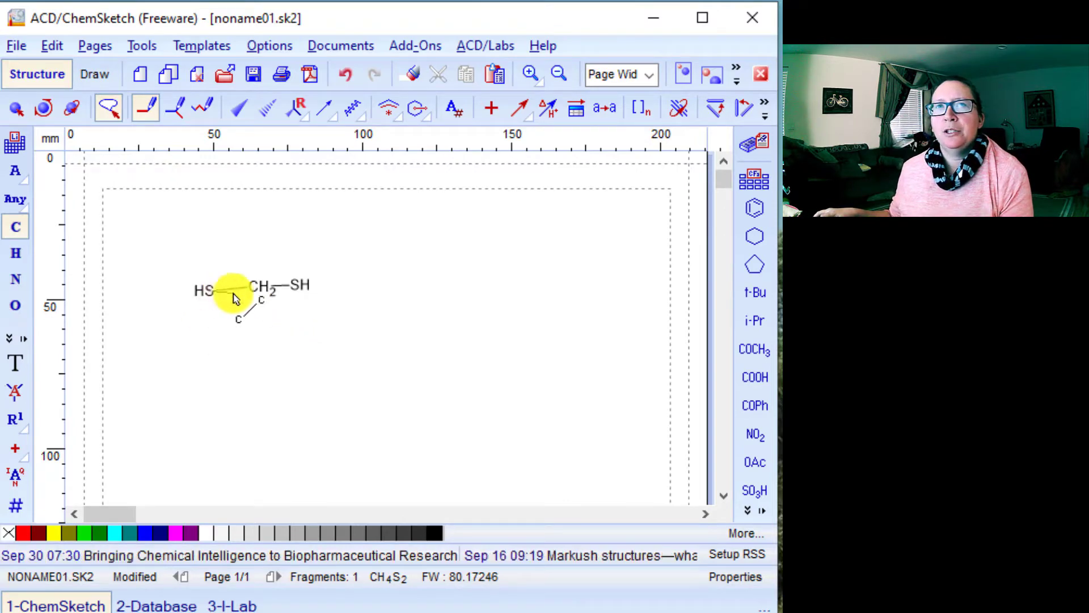
mouse_move(252, 290)
left_mouse_down()
mouse_move(267, 286)
mouse_move(255, 286)
left_mouse_up()
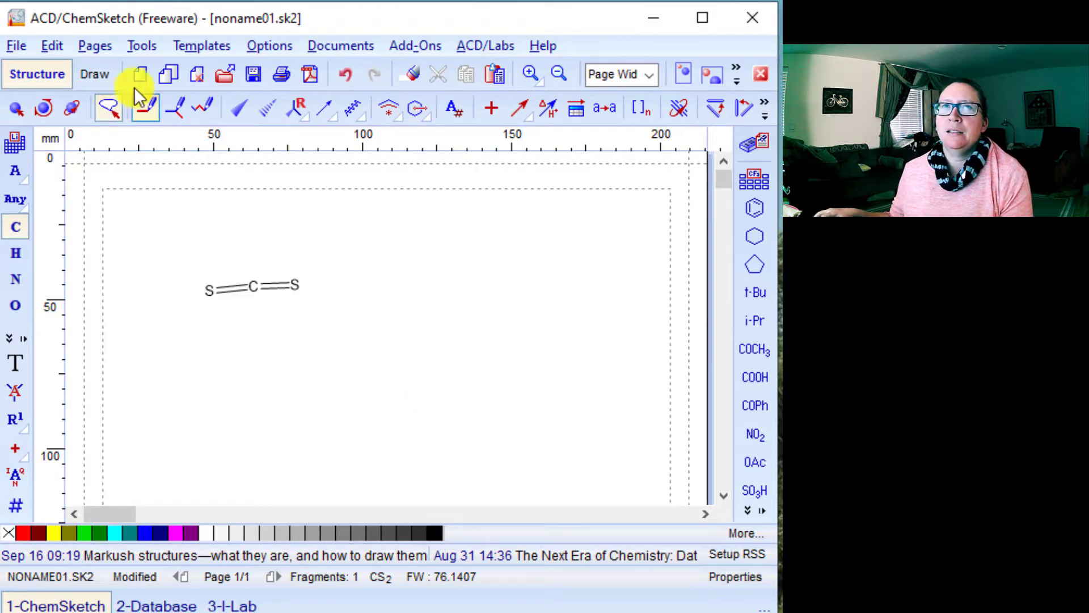
left_click(53, 44)
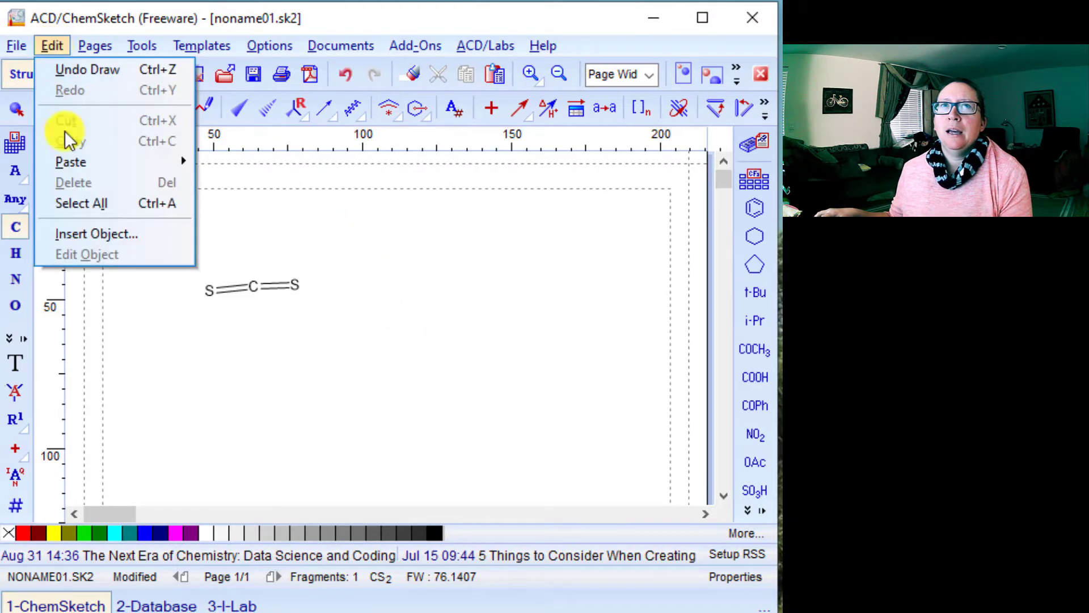
left_click(80, 203)
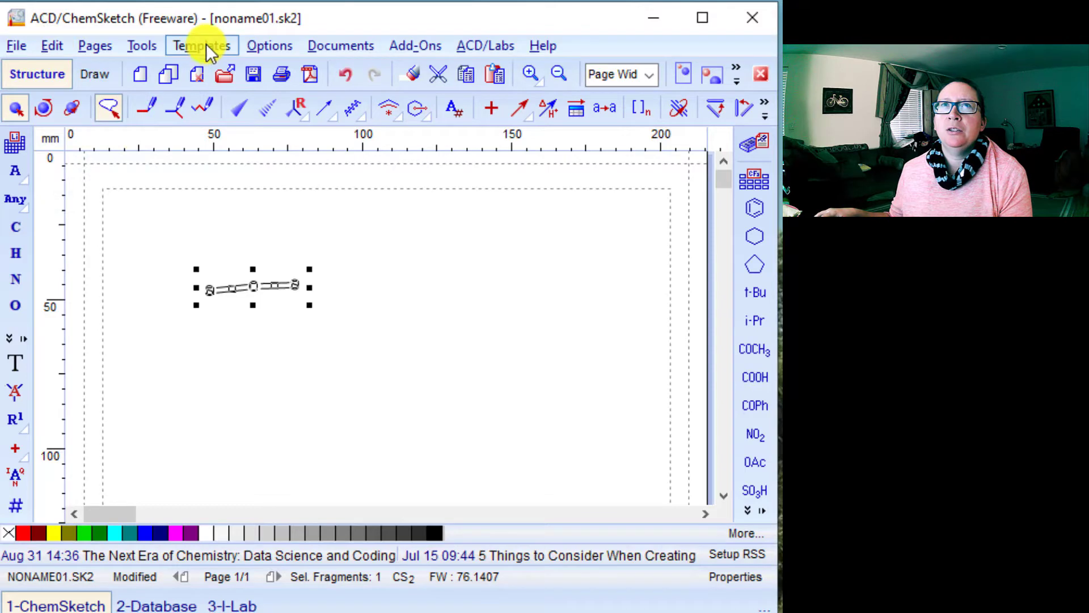
left_click(143, 46)
left_click(142, 100)
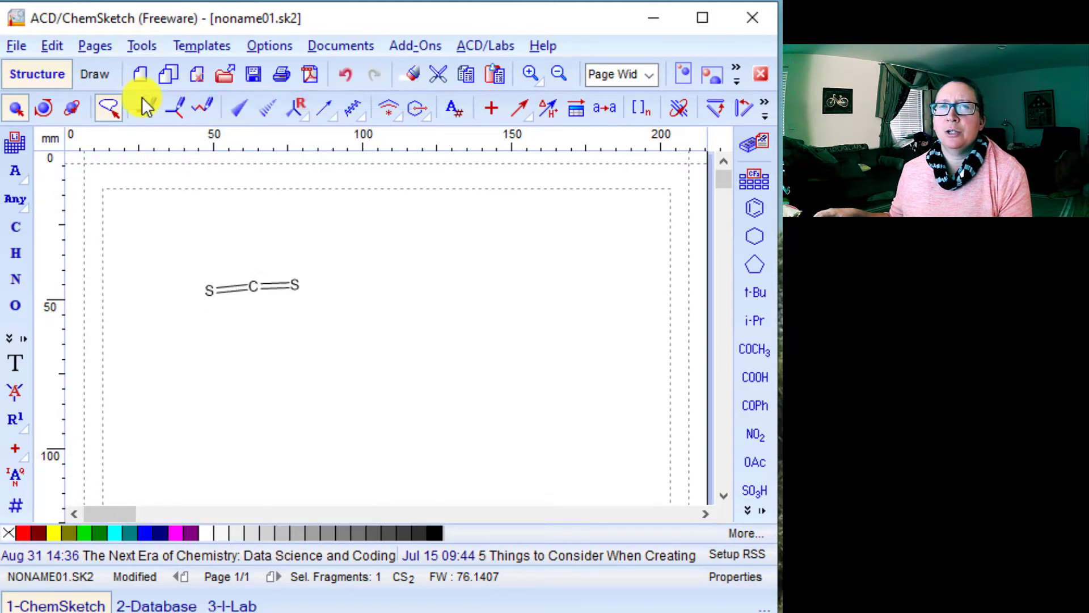
left_click(413, 345)
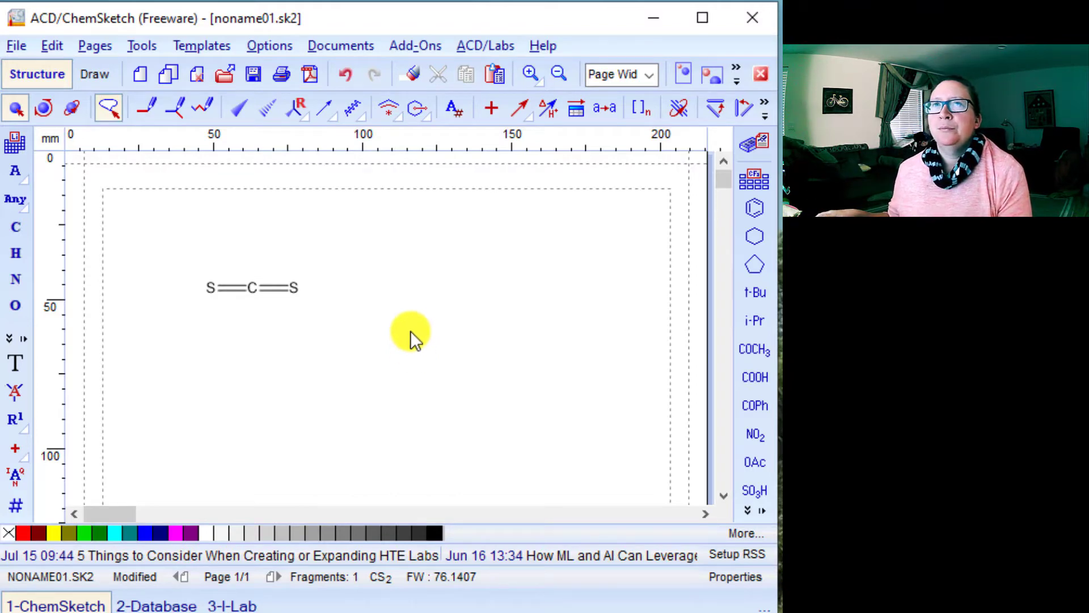
Step: Select the whole molecule and run 3D Structure Optimization on it
left_click_drag(364, 257, 179, 350)
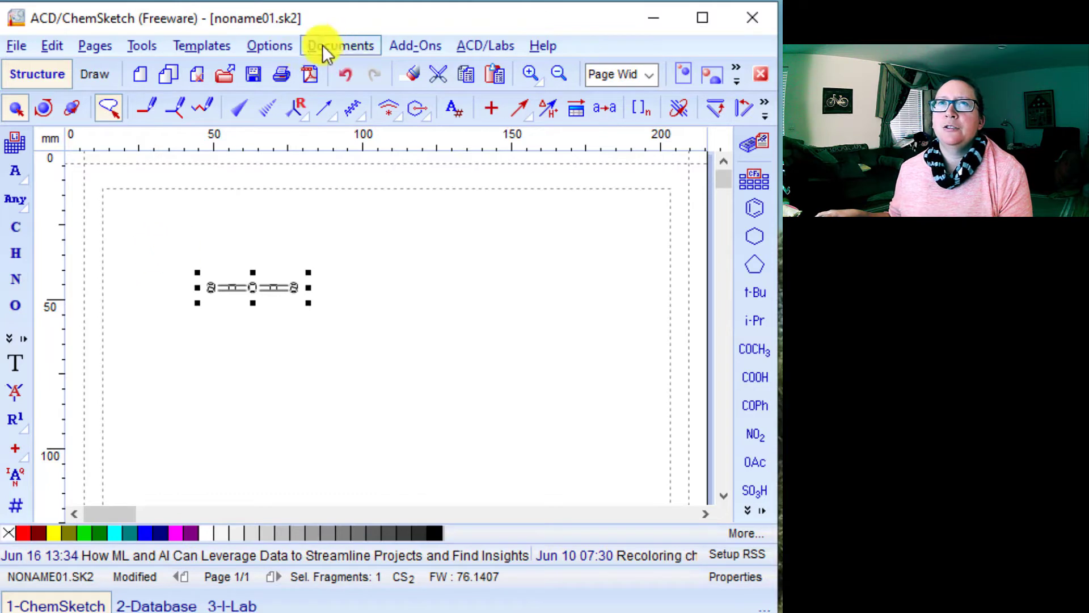
left_click(344, 43)
mouse_move(413, 55)
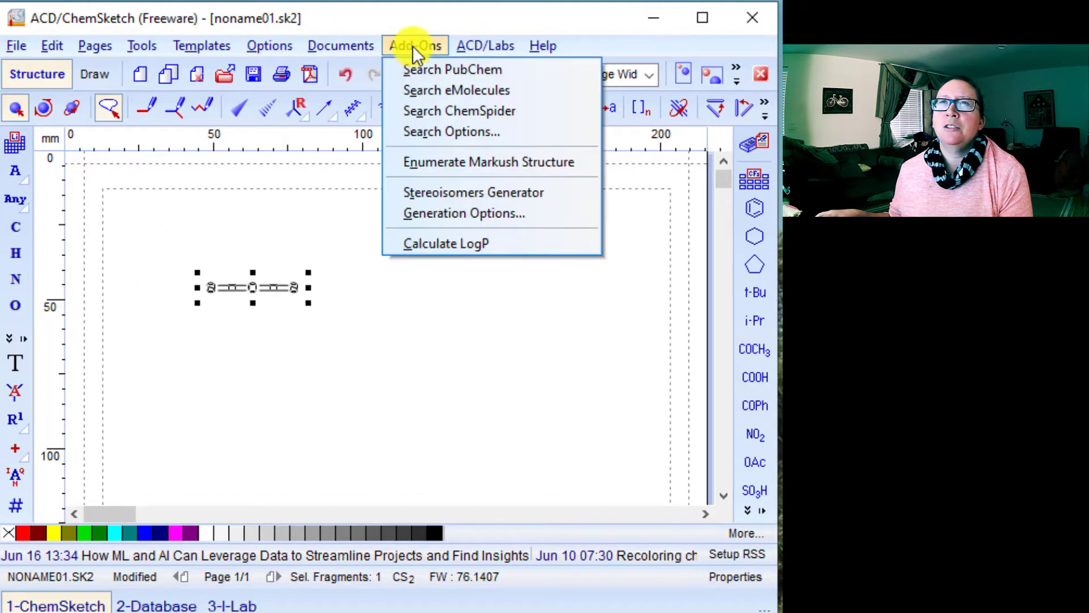
mouse_move(278, 45)
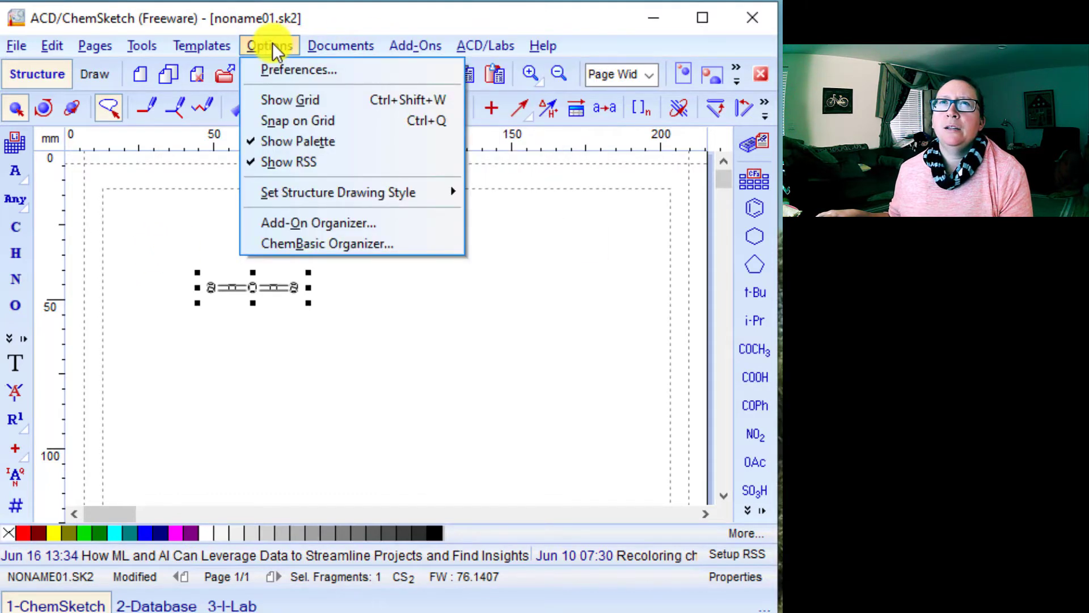
mouse_move(141, 49)
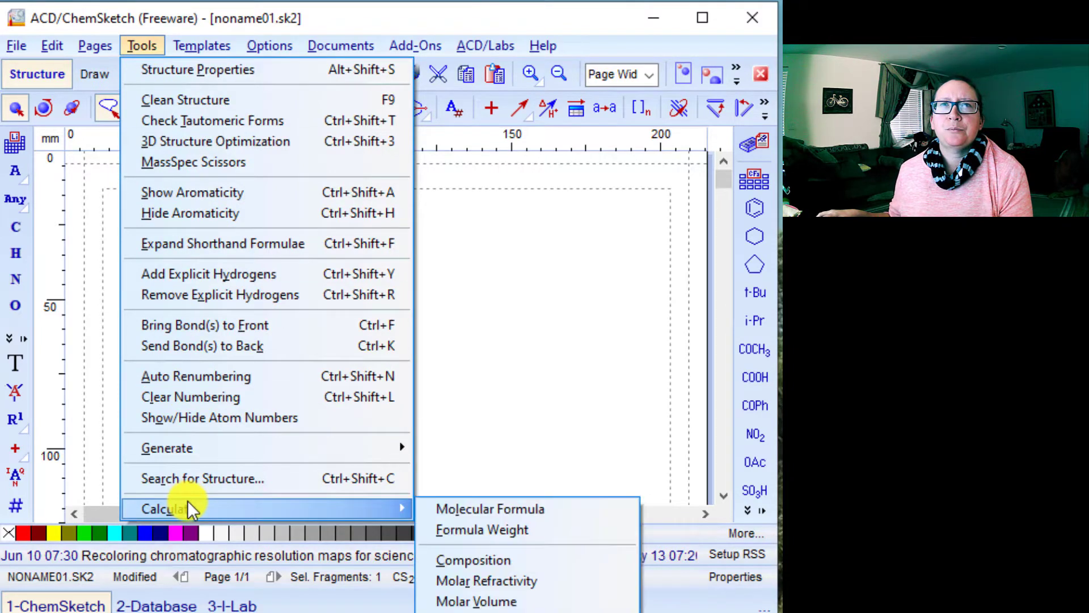
left_click(261, 142)
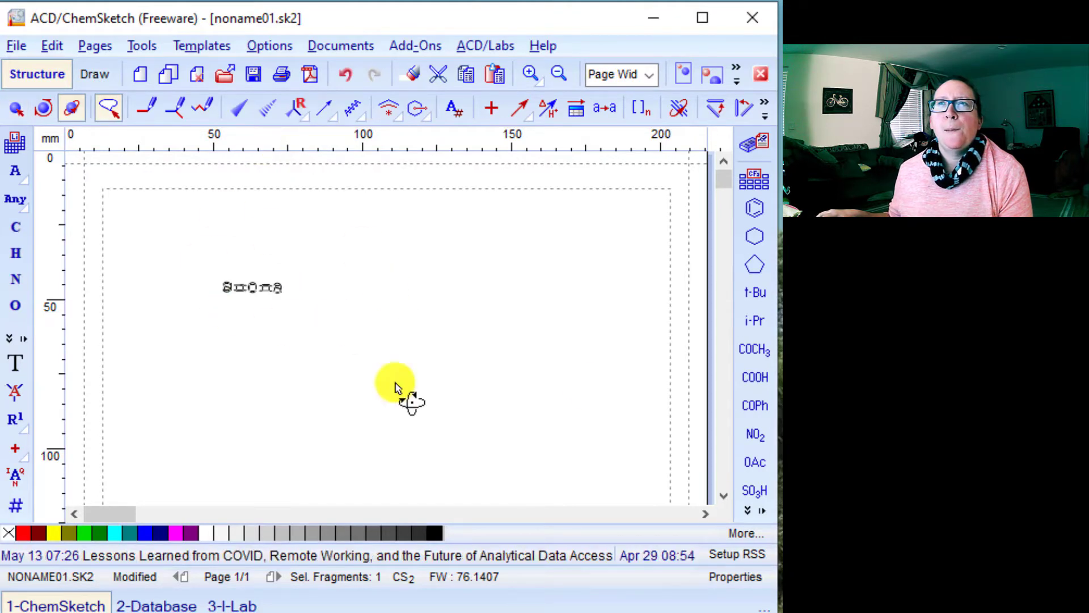
Step: Launch the ACD/3D Viewer and copy the optimized molecule from ChemSketch into it
left_click(465, 45)
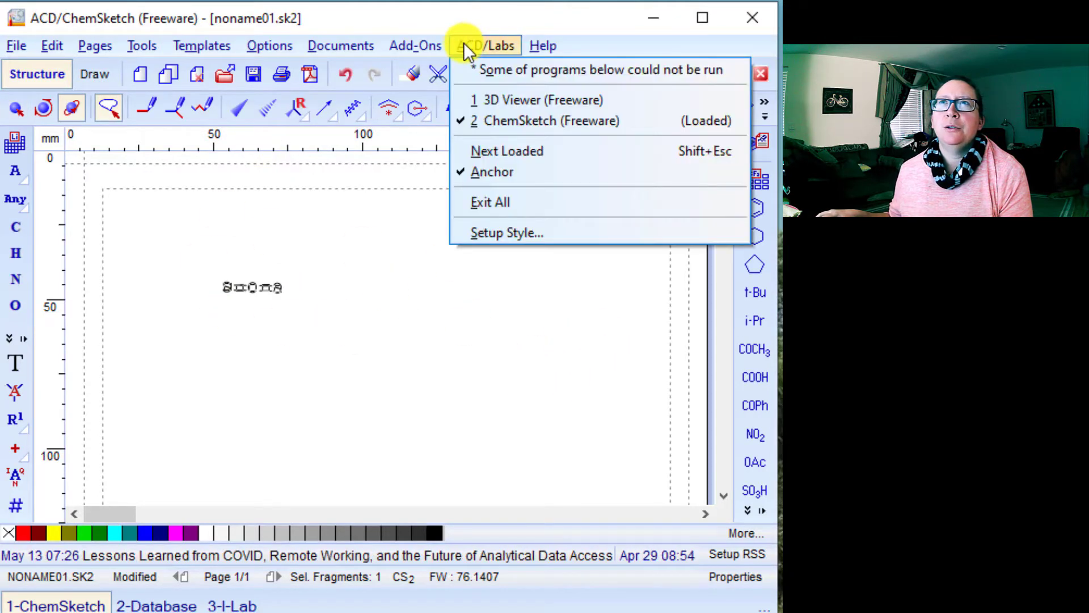
left_click(471, 98)
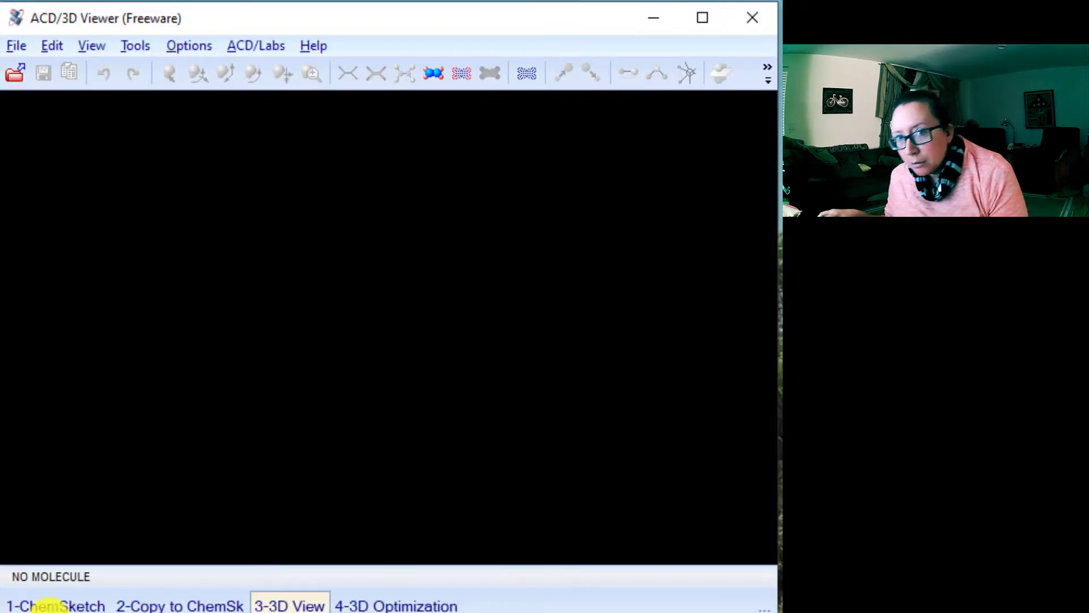
left_click(48, 606)
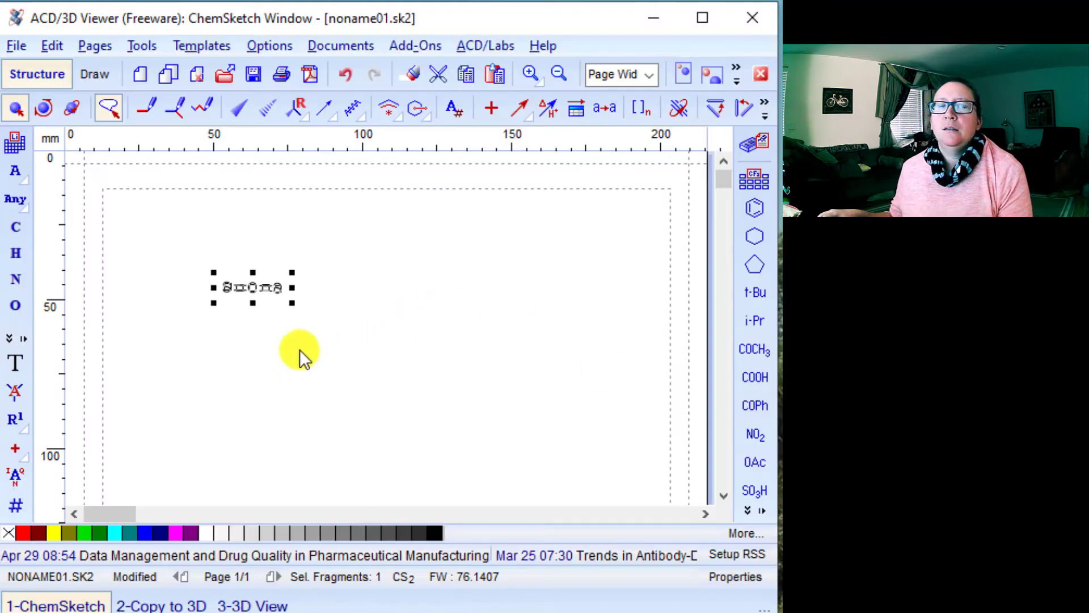
left_click(150, 603)
left_click(156, 604)
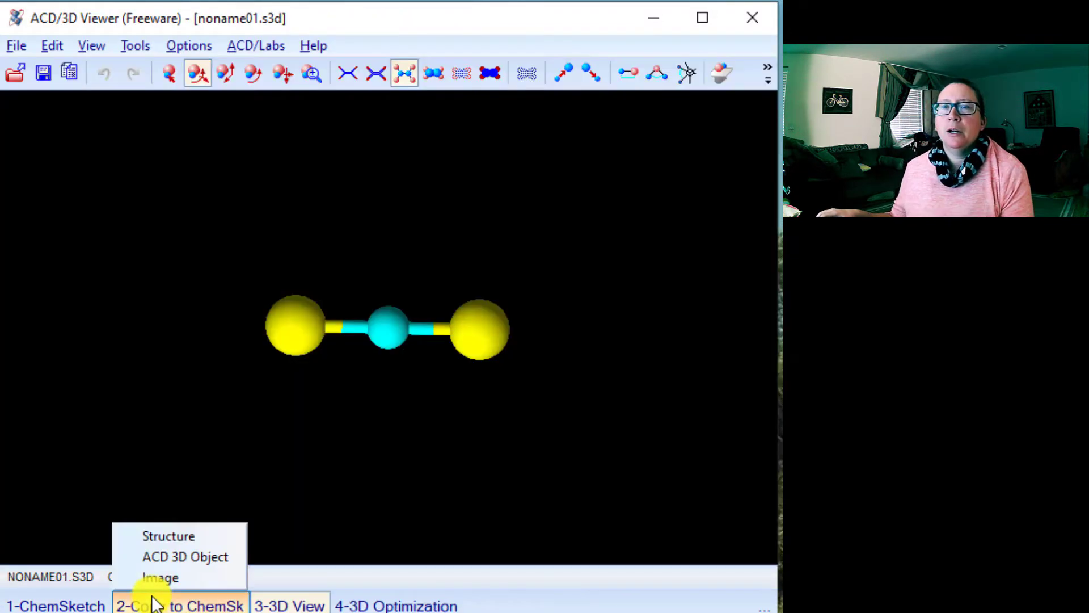
left_click(151, 608)
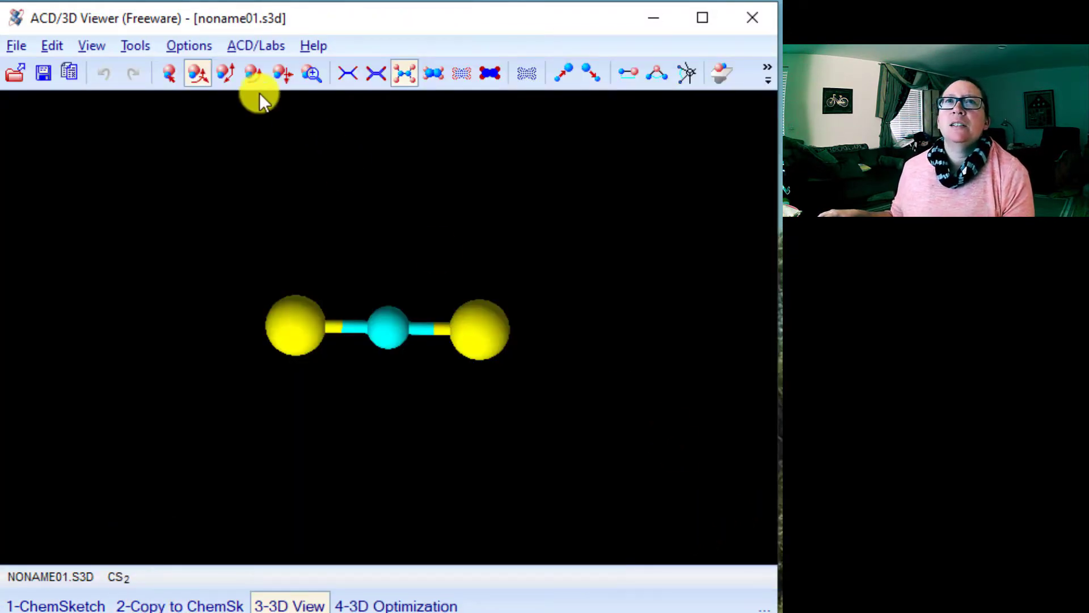
Step: Change the 3D view's background color to white
left_click(194, 44)
left_click(195, 68)
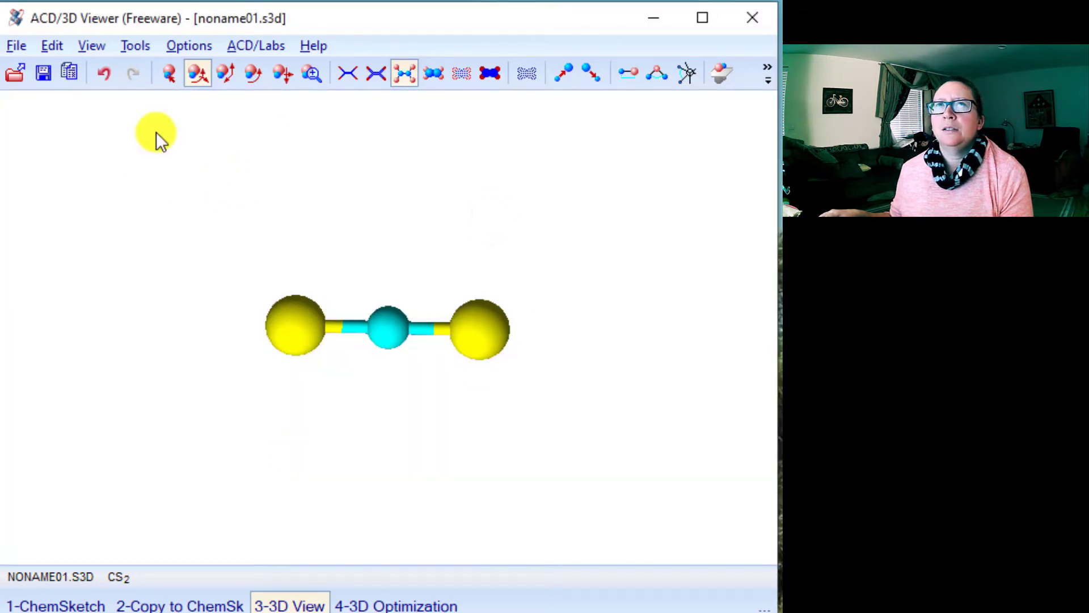
Step: Change the carbon atom's color to dark gray in the 3D view's color options
left_click(139, 45)
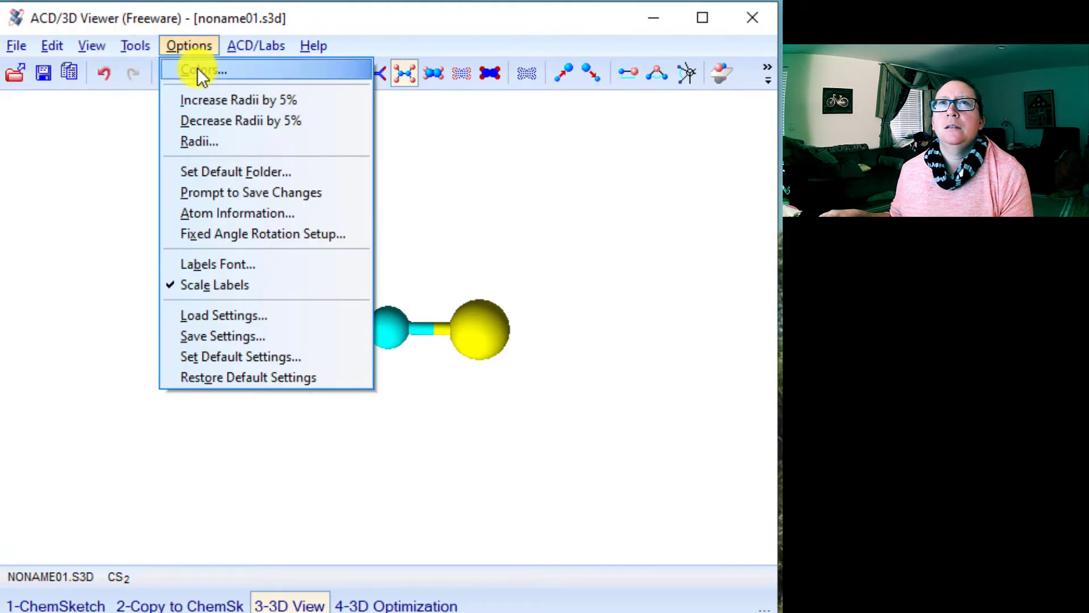
left_click(669, 176)
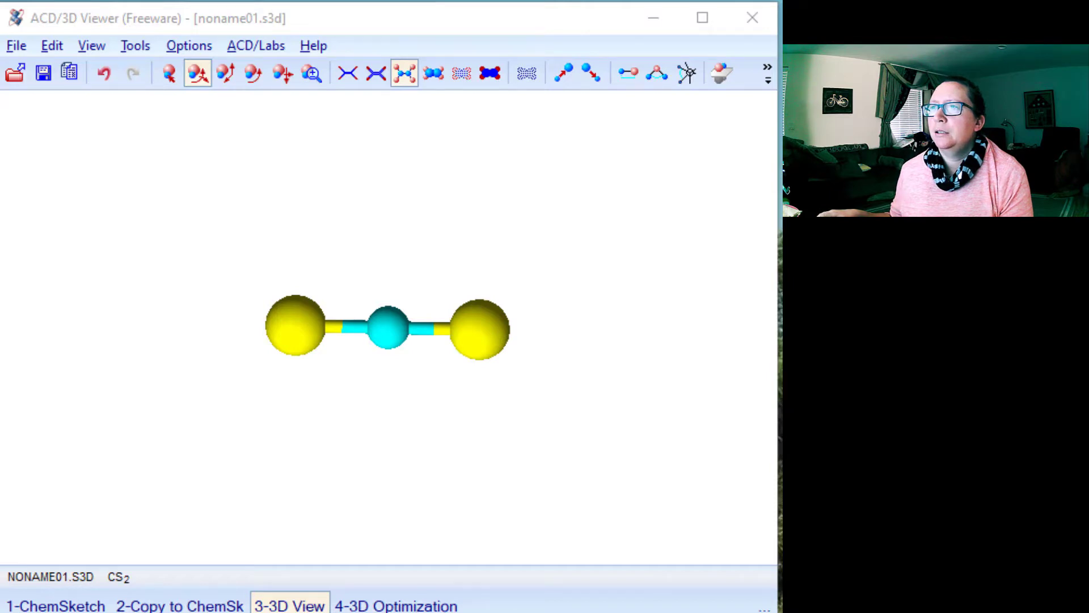
left_click(573, 352)
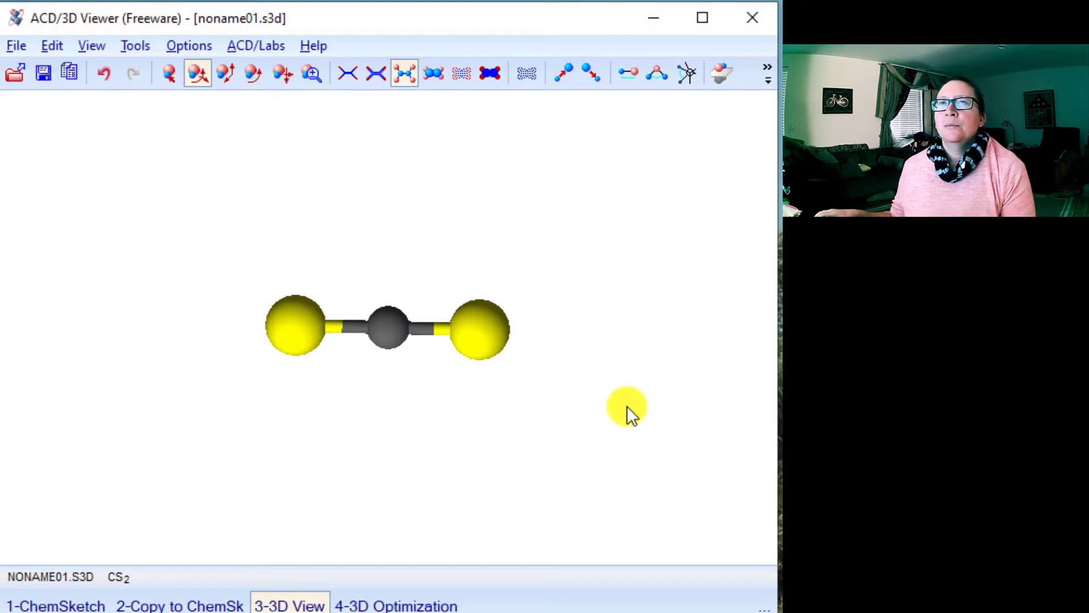
Step: Compare the molecule in the stick, wireframe and spacefill display styles, ending on the ball-and-stick style
mouse_move(473, 329)
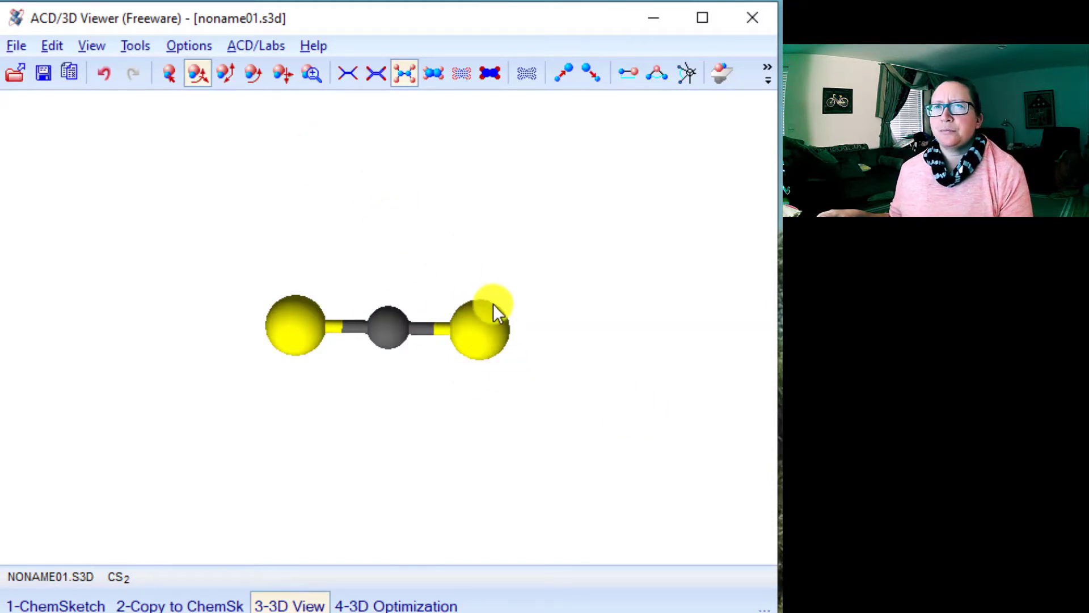
left_click(372, 72)
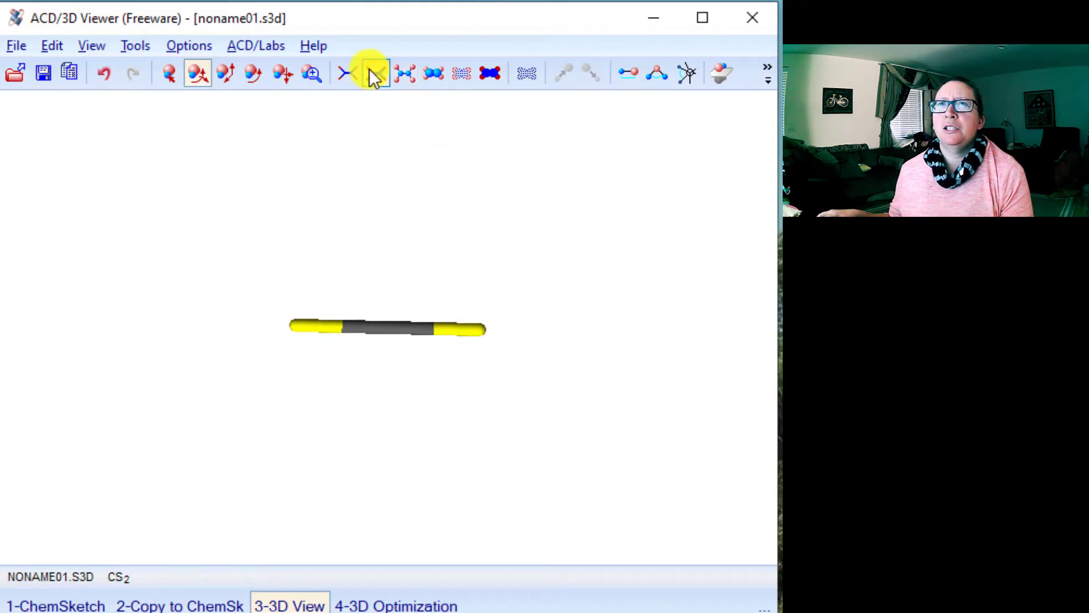
left_click(345, 75)
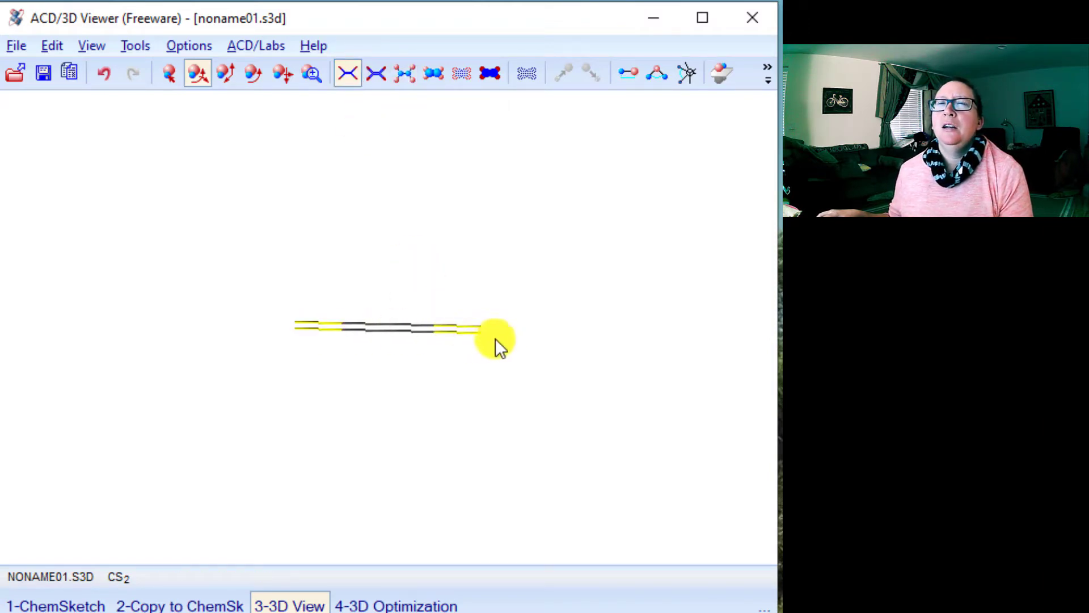
left_click(375, 80)
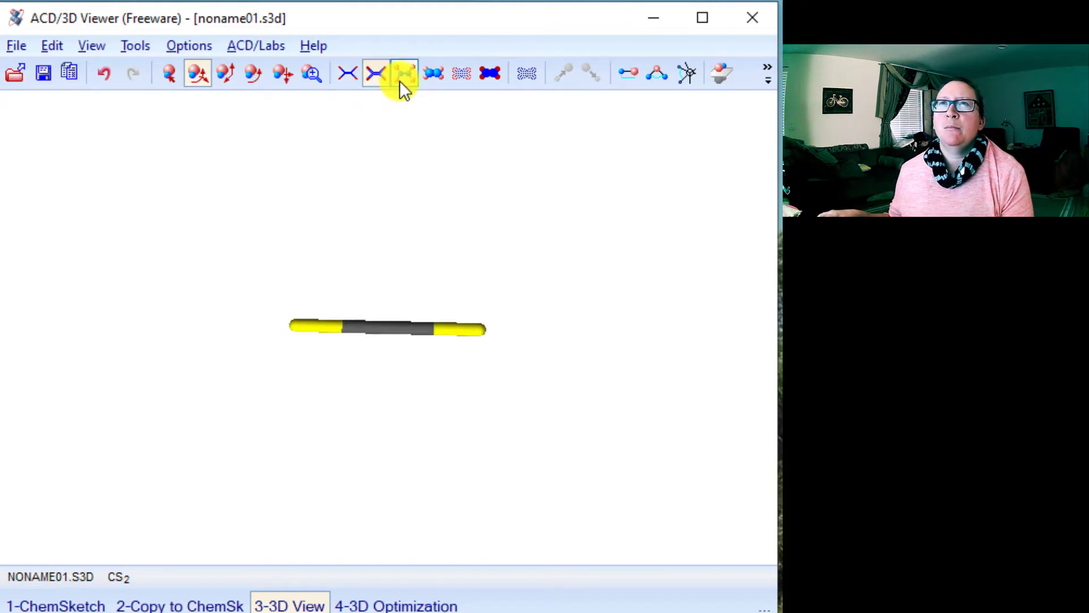
left_click(399, 81)
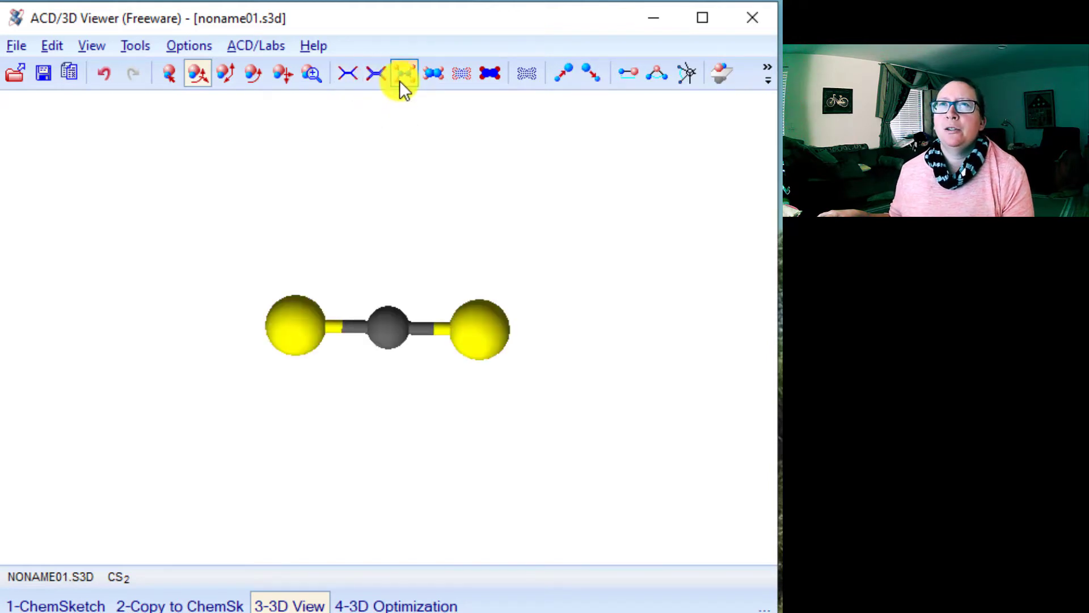
left_click(434, 80)
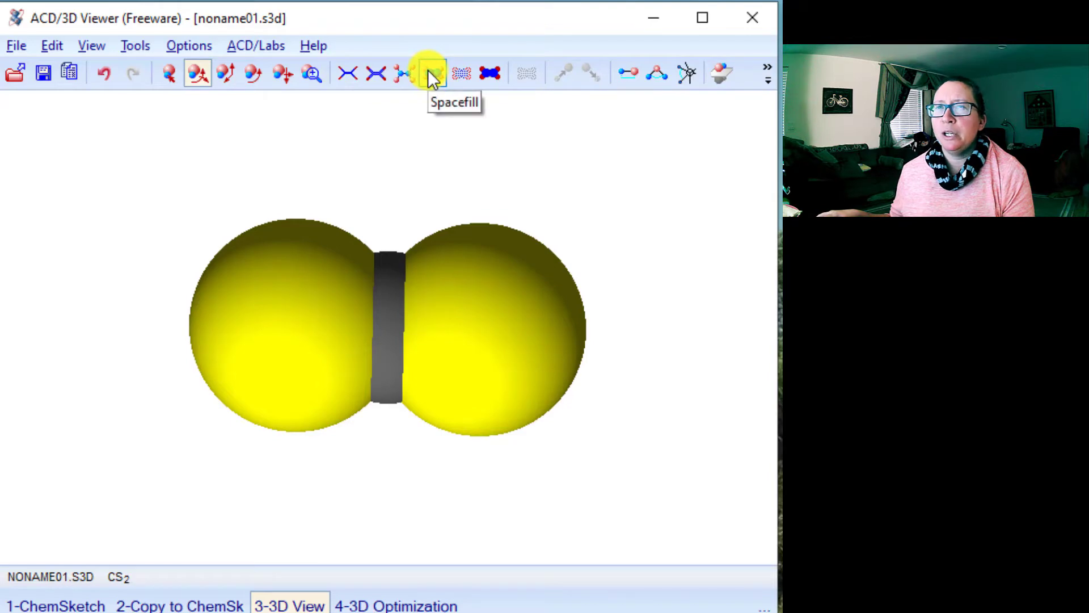
left_click(348, 79)
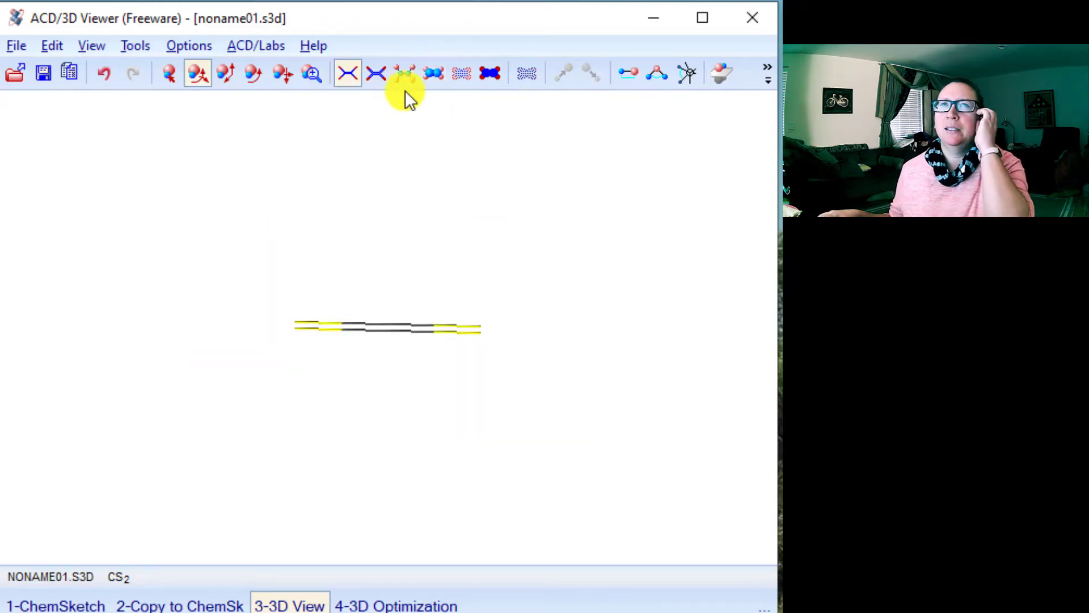
left_click(373, 80)
left_click(403, 73)
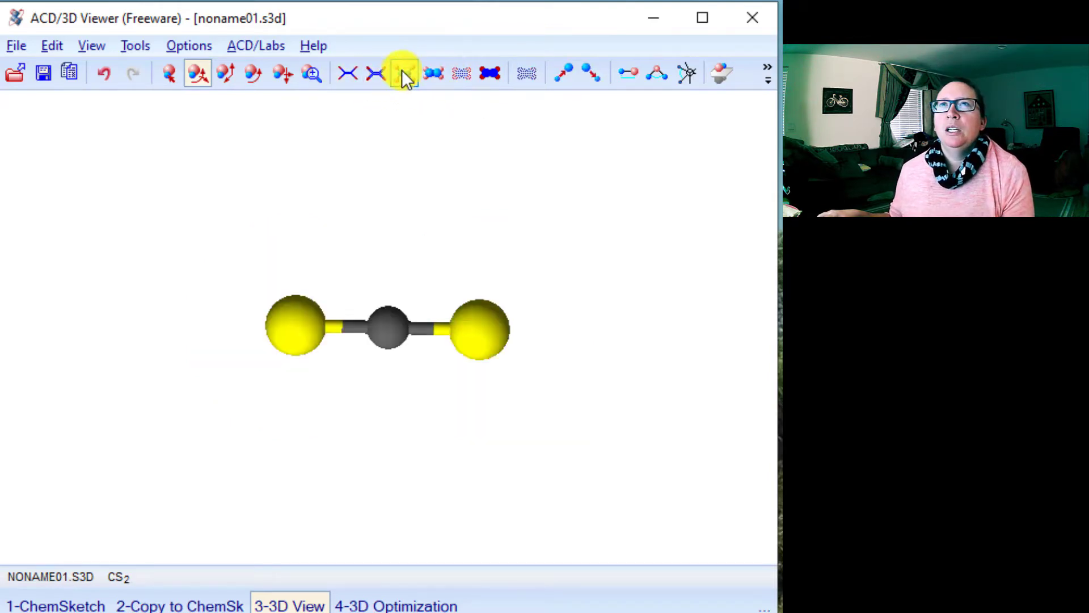
Step: Rotate the ball-and-stick model in 3D to examine the molecule's shape from different angles
left_click_drag(585, 273, 515, 505)
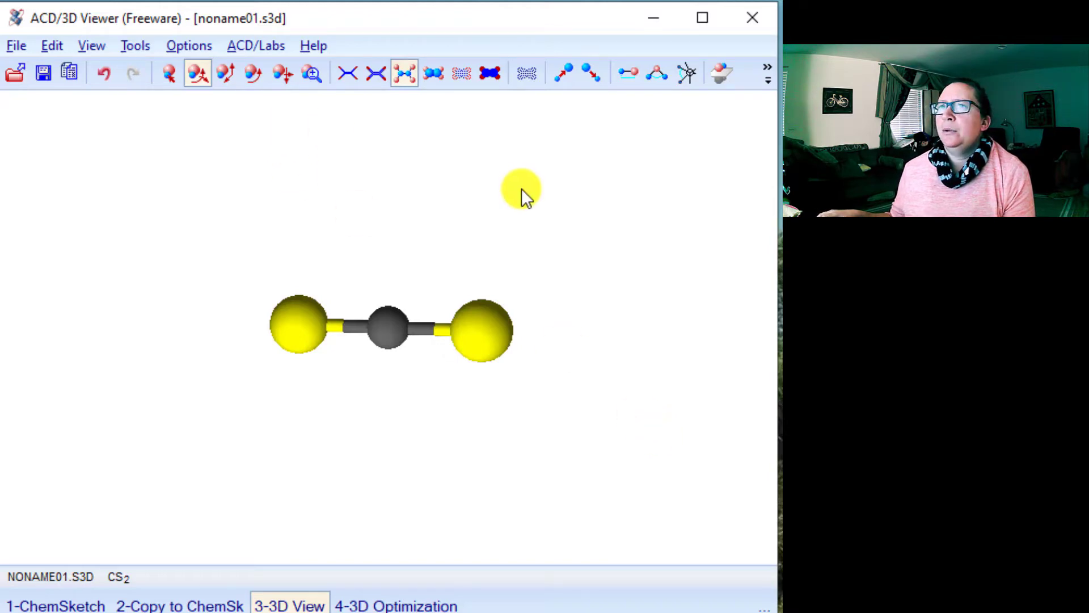
left_click_drag(416, 311, 428, 345)
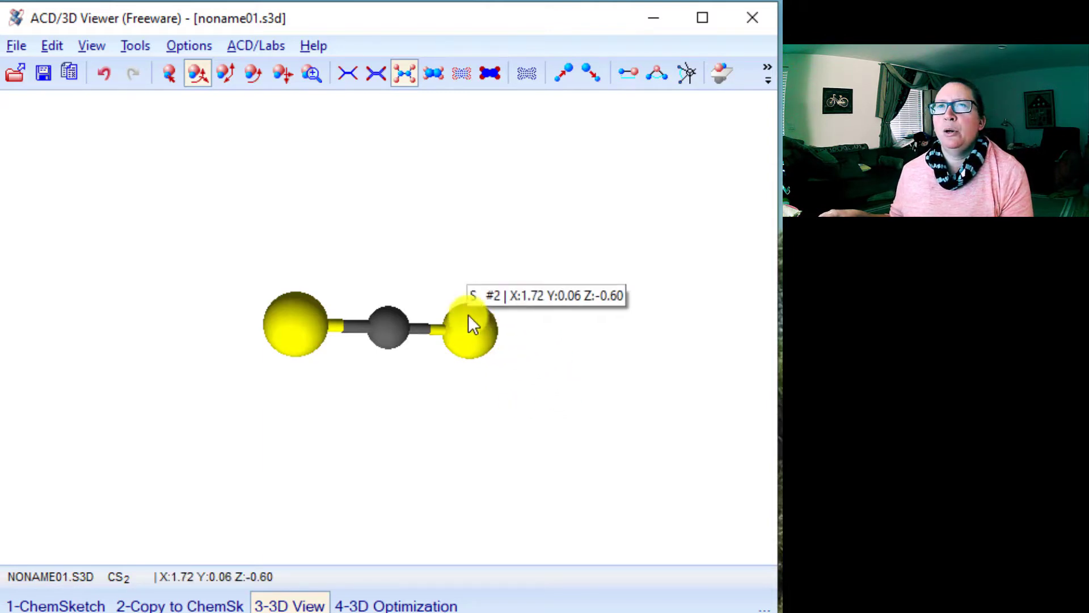
left_click_drag(468, 316, 299, 427)
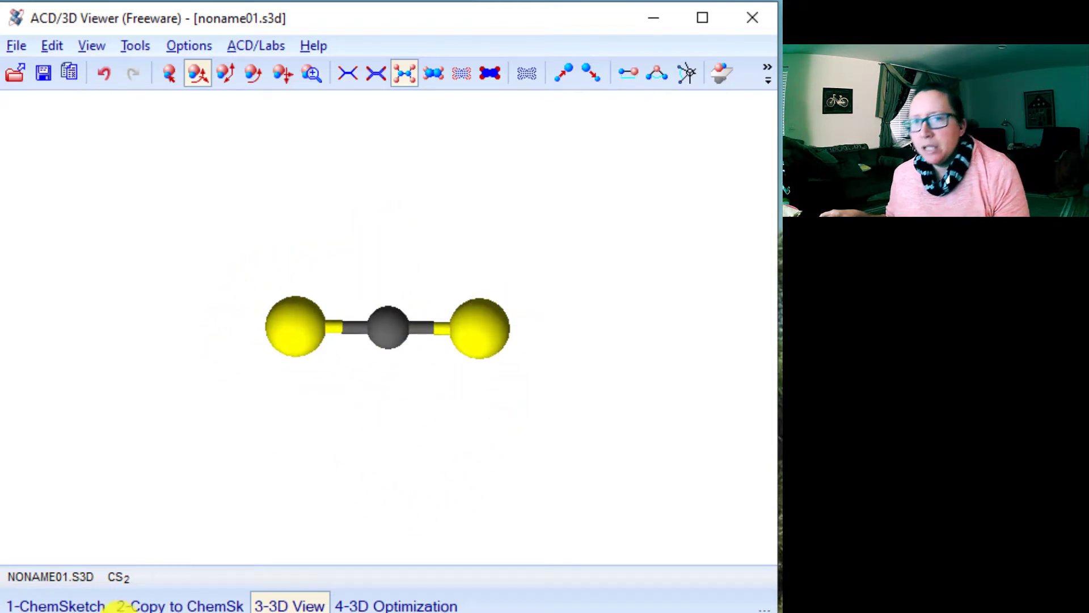
Step: Switch back to ChemSketch and start a text note below the S=C=S structure with the line "C - 4 valence e-"
left_click(64, 605)
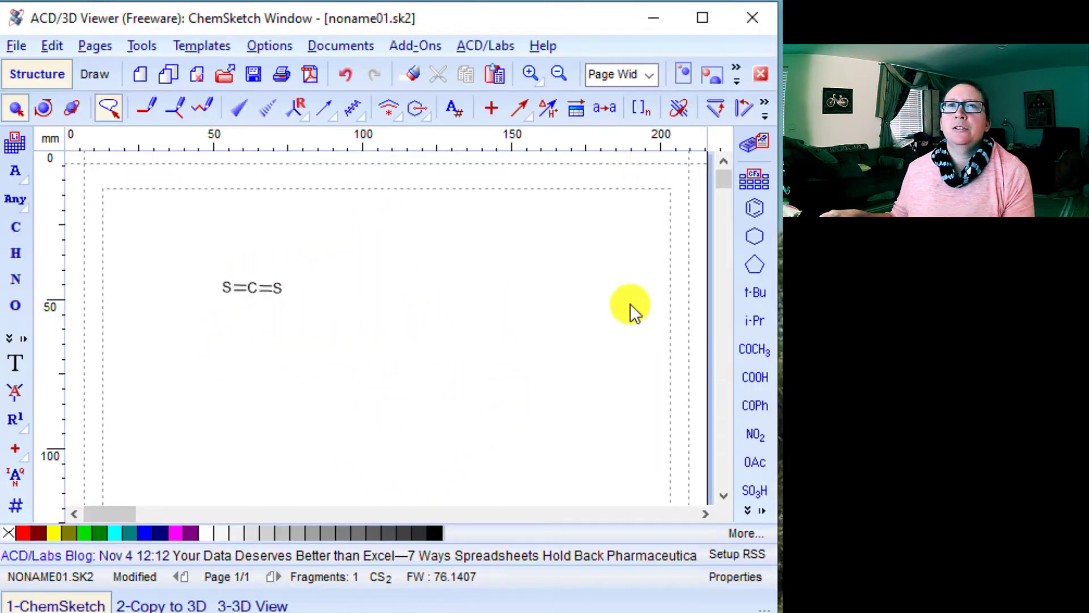
left_click(25, 366)
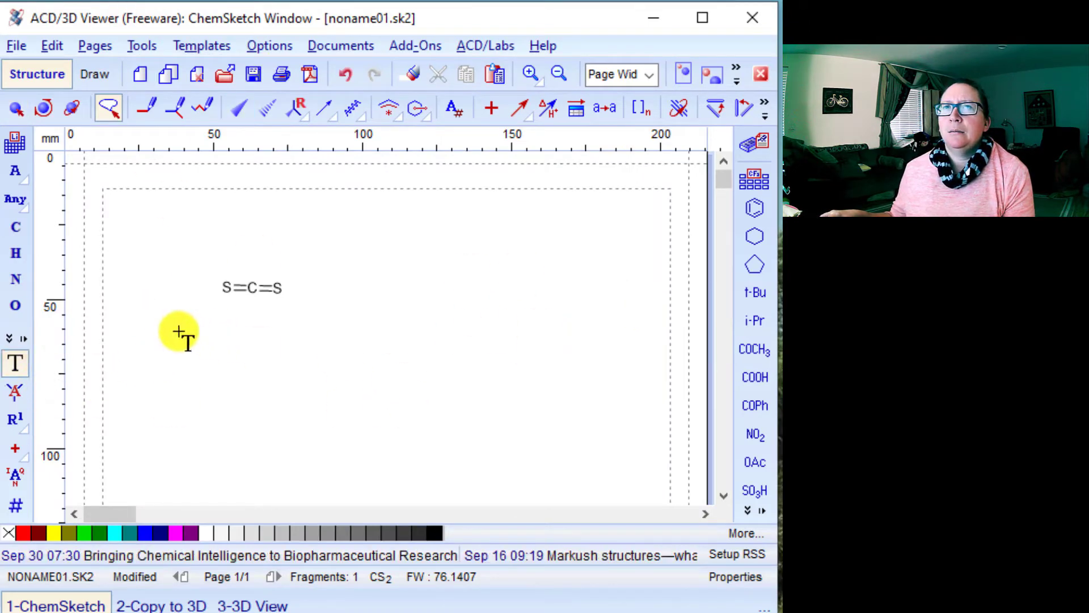
left_click(125, 322)
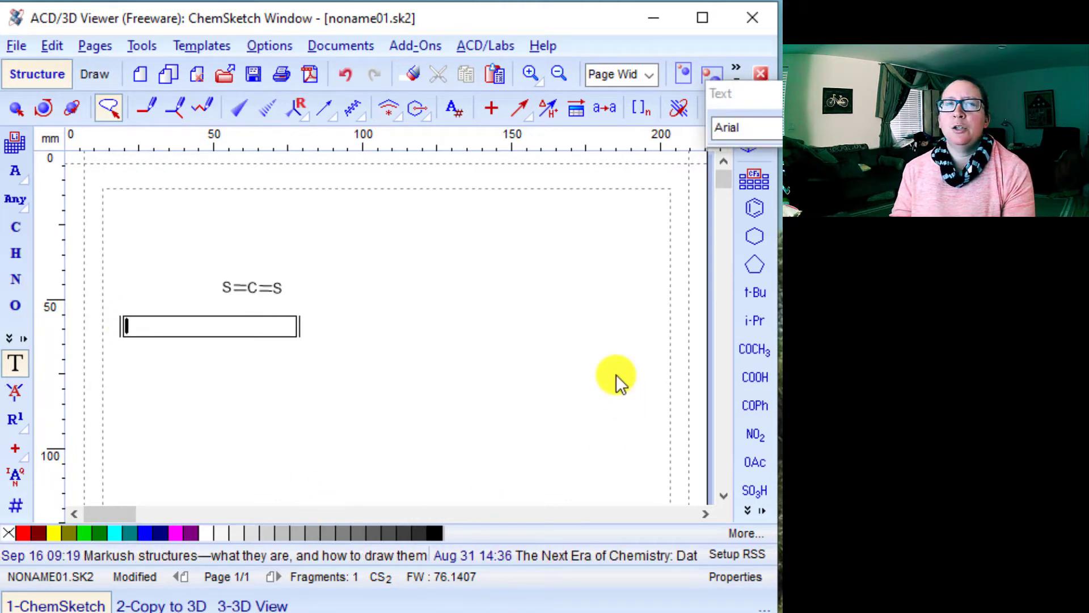
type("C -")
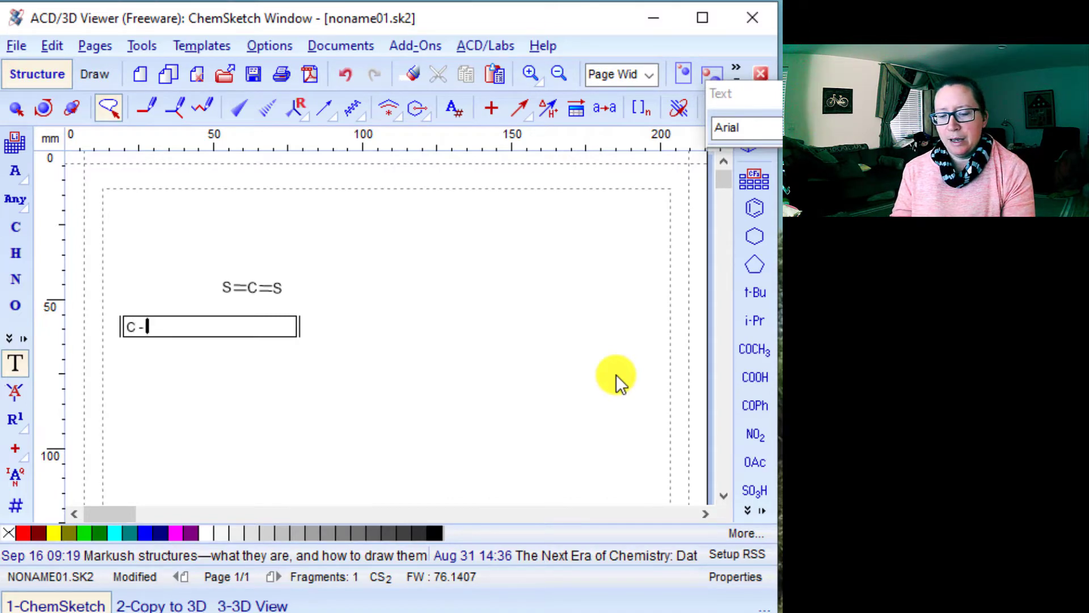
type(" 4 valence")
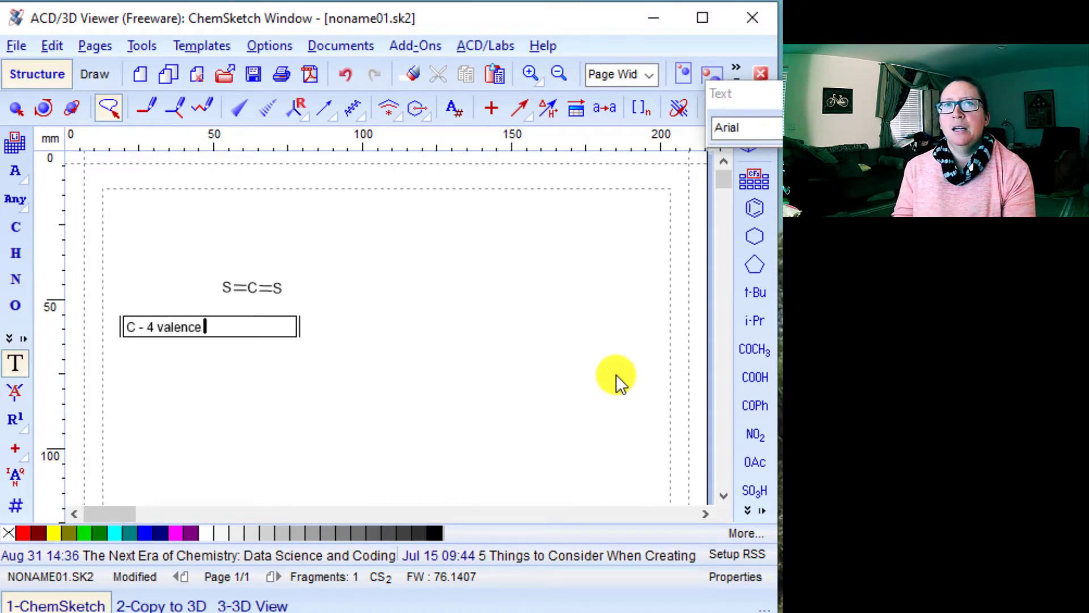
type(" e-")
key("Return")
Step: Add the second line "S - 6 valence e- x 2 = 12 e-" to the note
type("S")
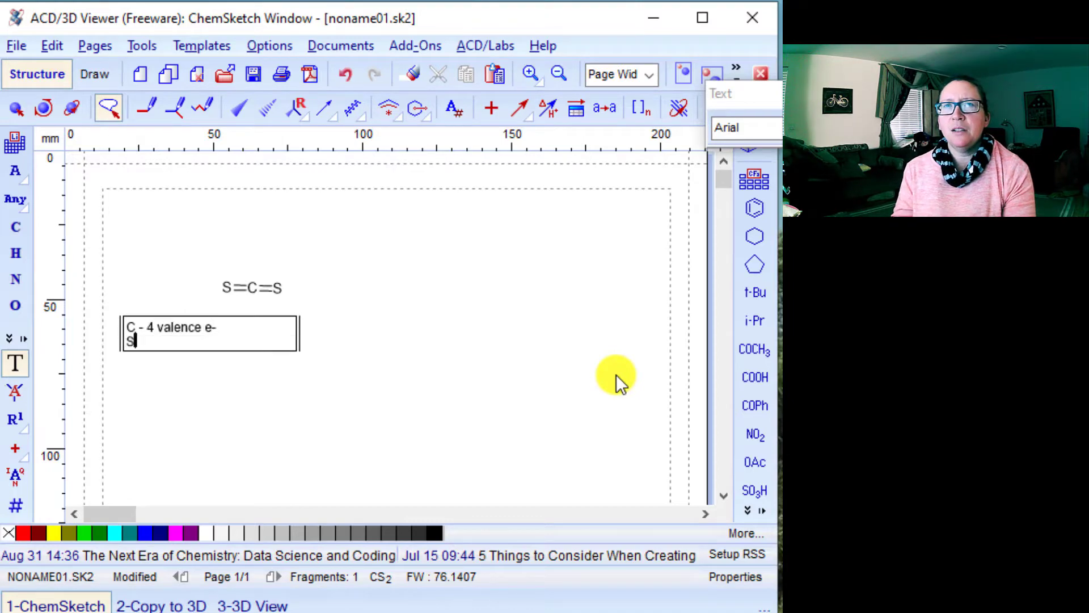
type(" -")
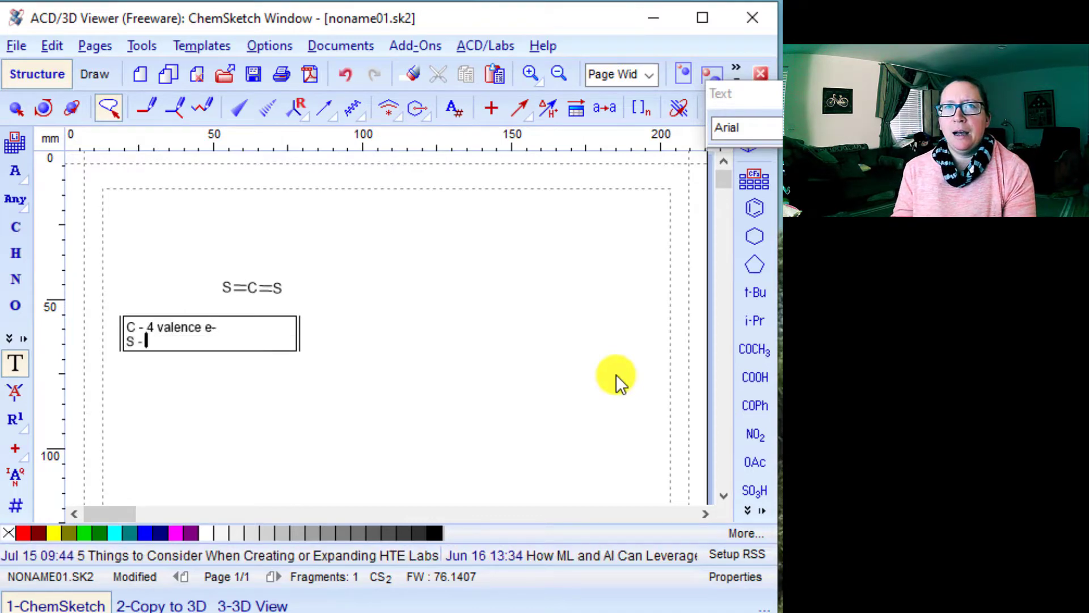
type(" 6 va")
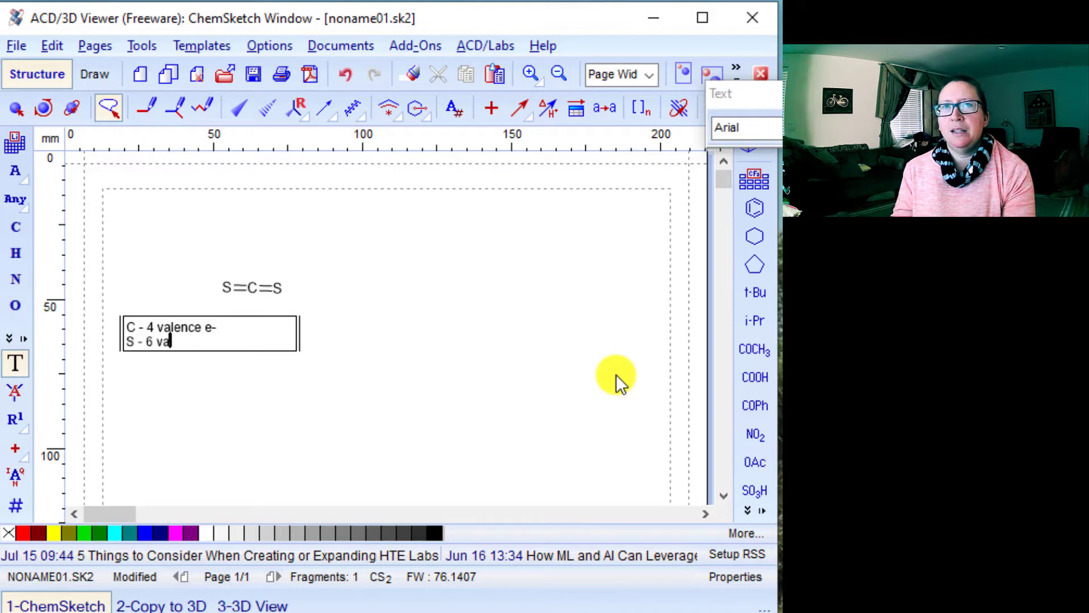
type("lence e- x")
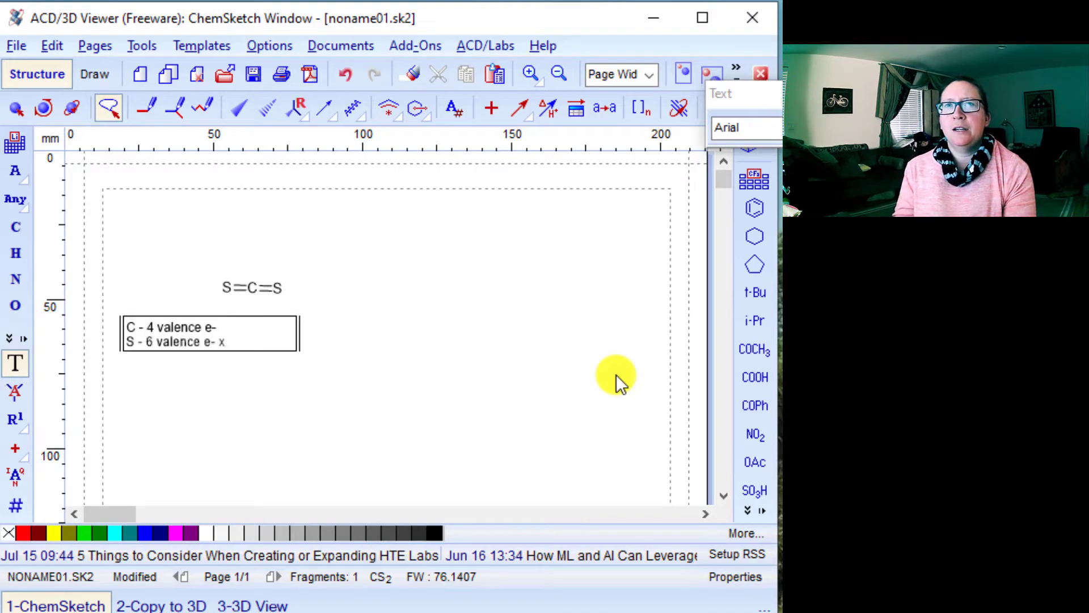
type(" 2 = 1")
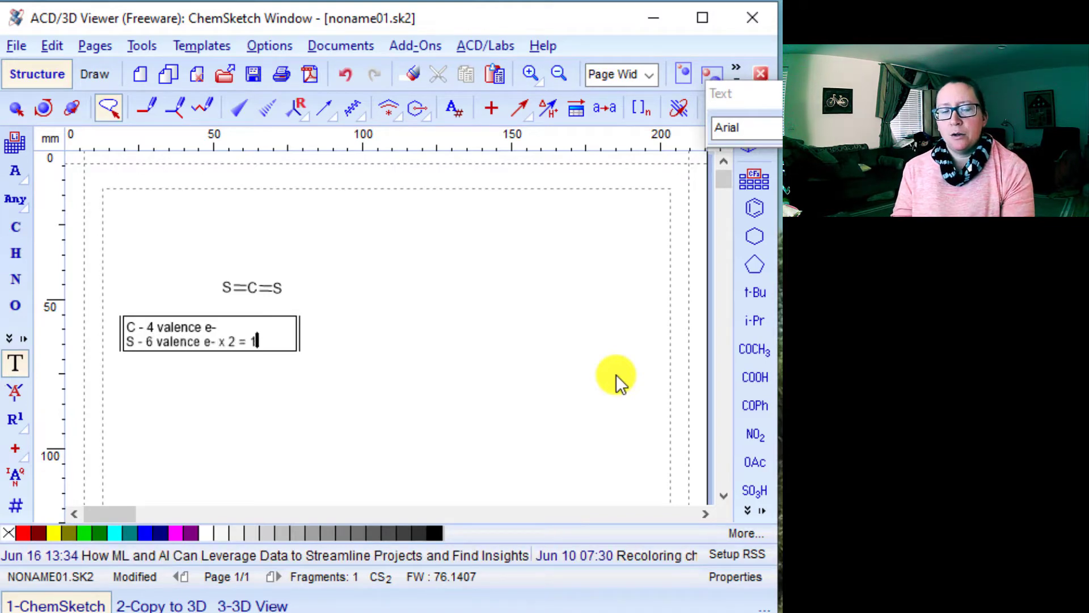
type("2 e-")
key("Return")
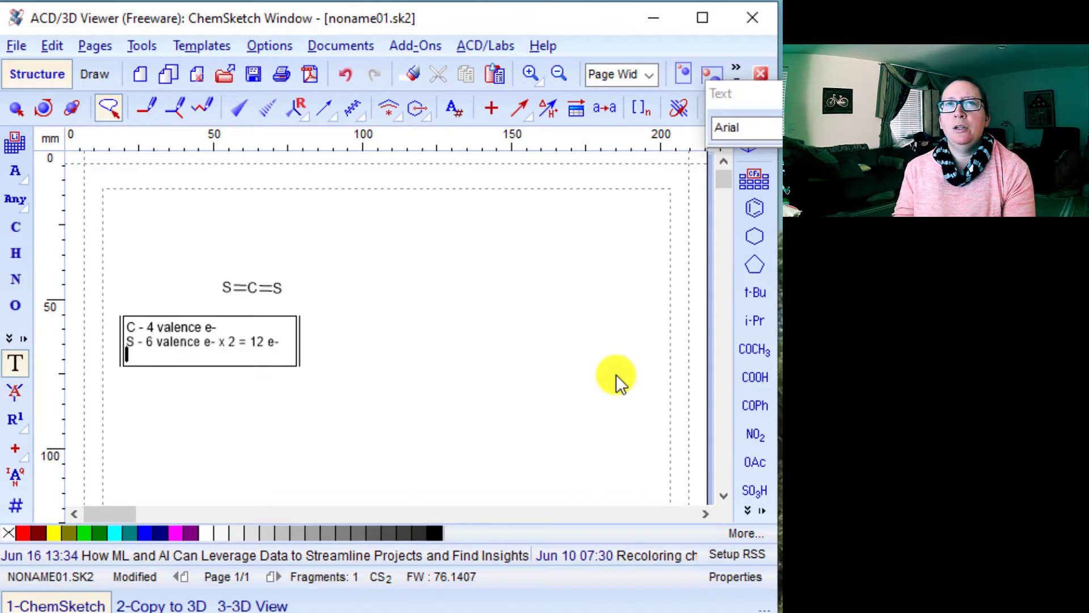
Step: Add the last line "Total # of electrons 16 e-" and finish the text note
type("Total ")
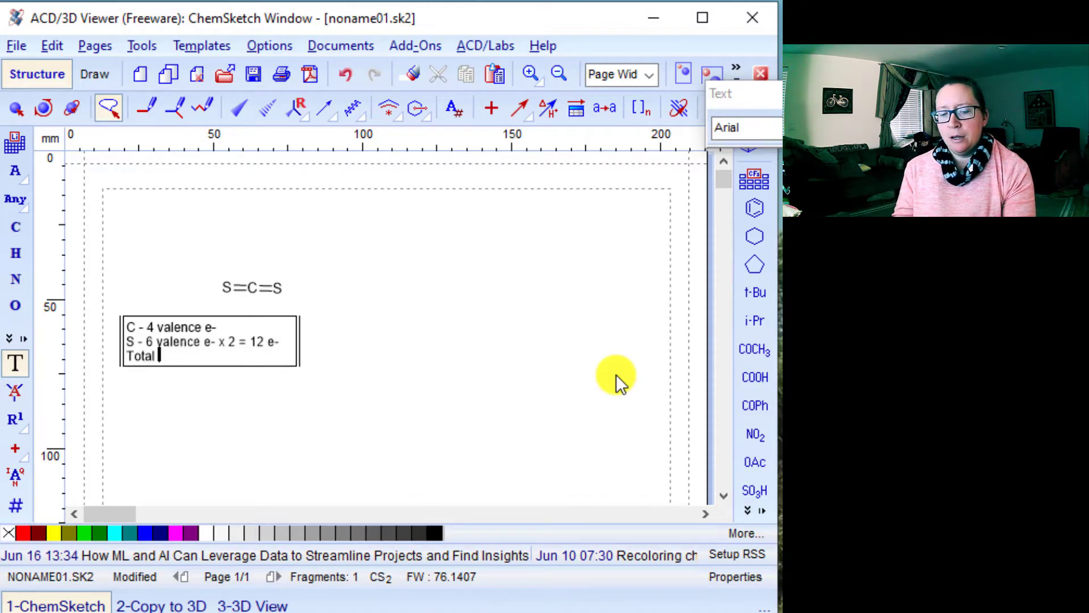
type("# of elect")
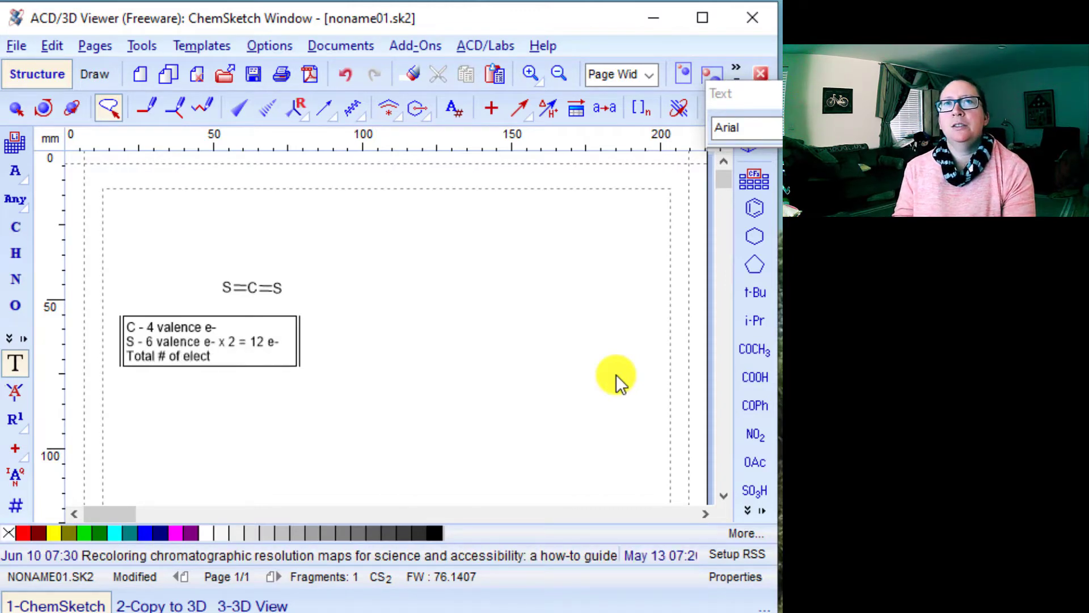
type("rons ")
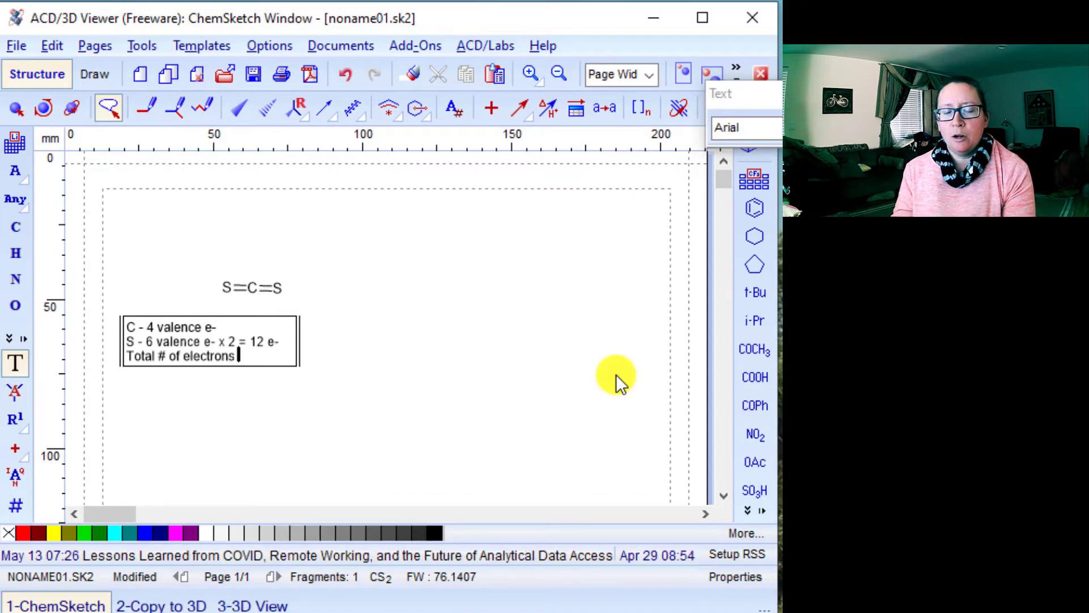
type("16 e-")
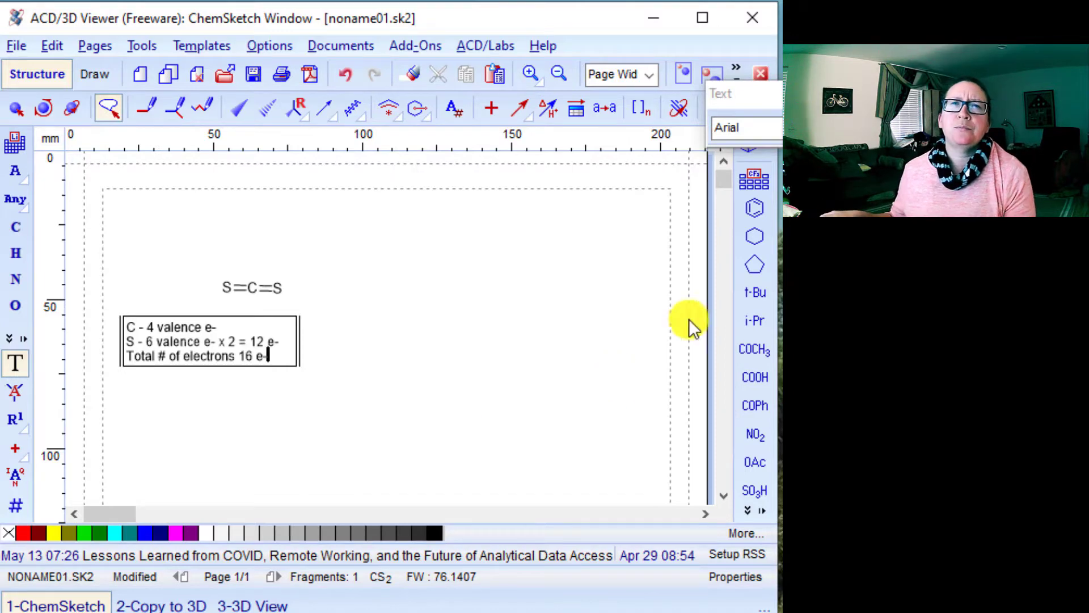
left_click(445, 302)
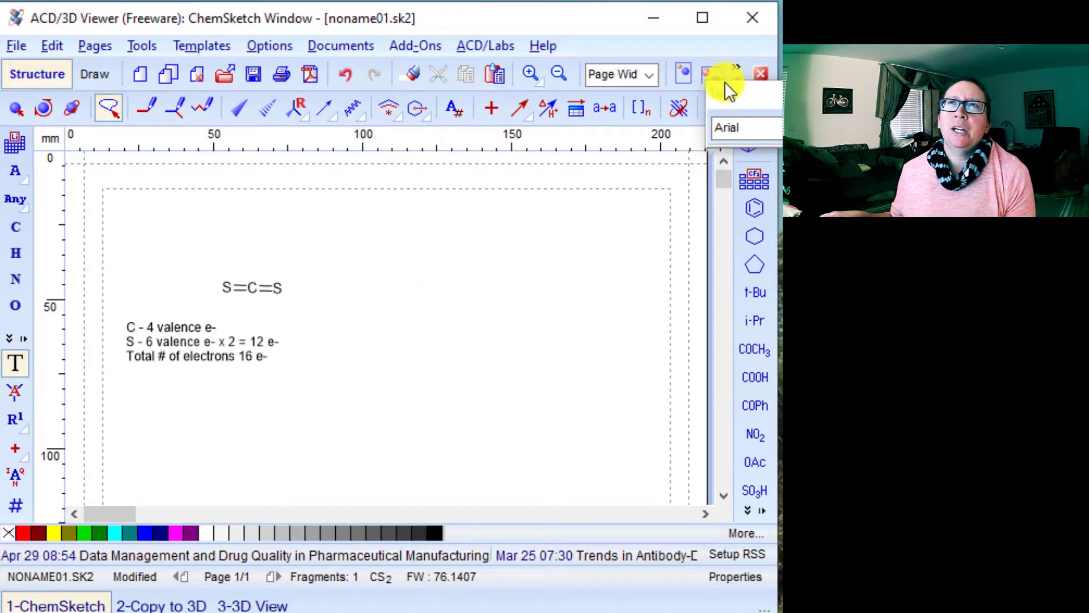
Step: Set the page zoom to 200% and bring the structure and the whole electron note into view
left_click(647, 71)
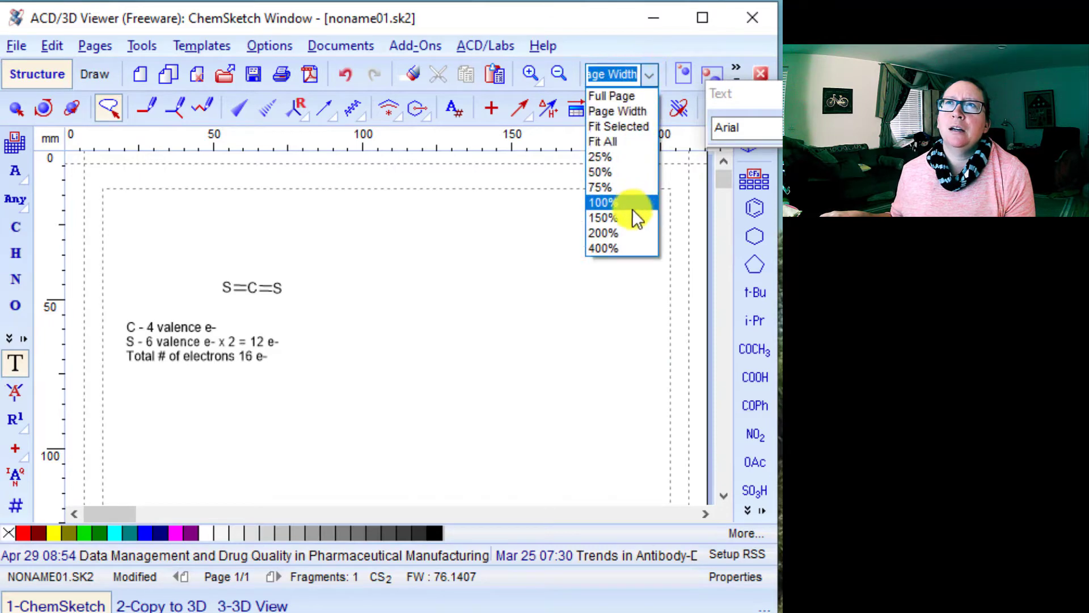
left_click(629, 232)
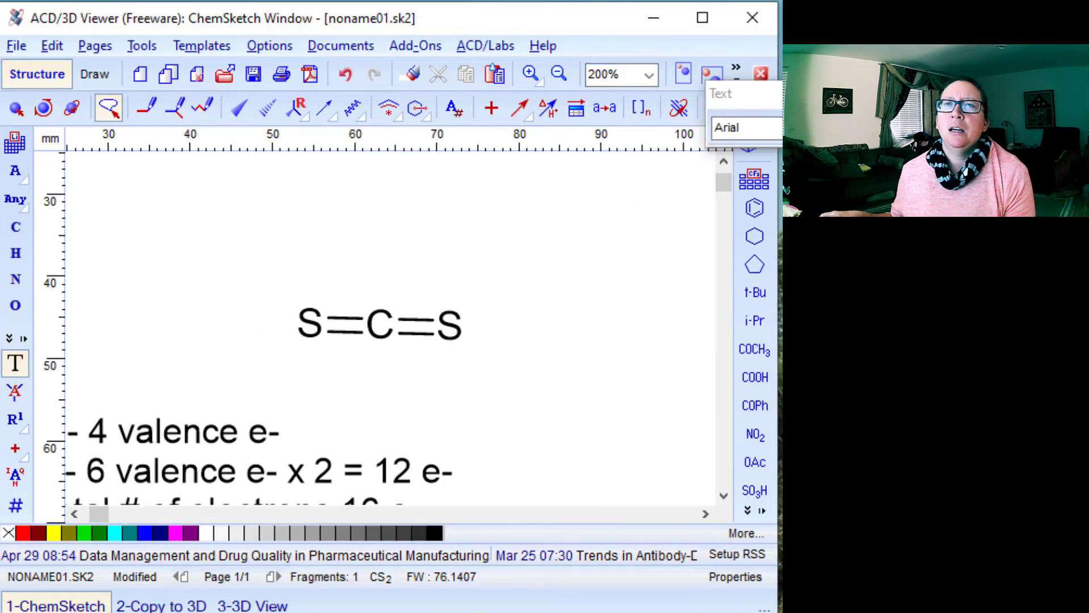
scroll(557, 297, "down", 1)
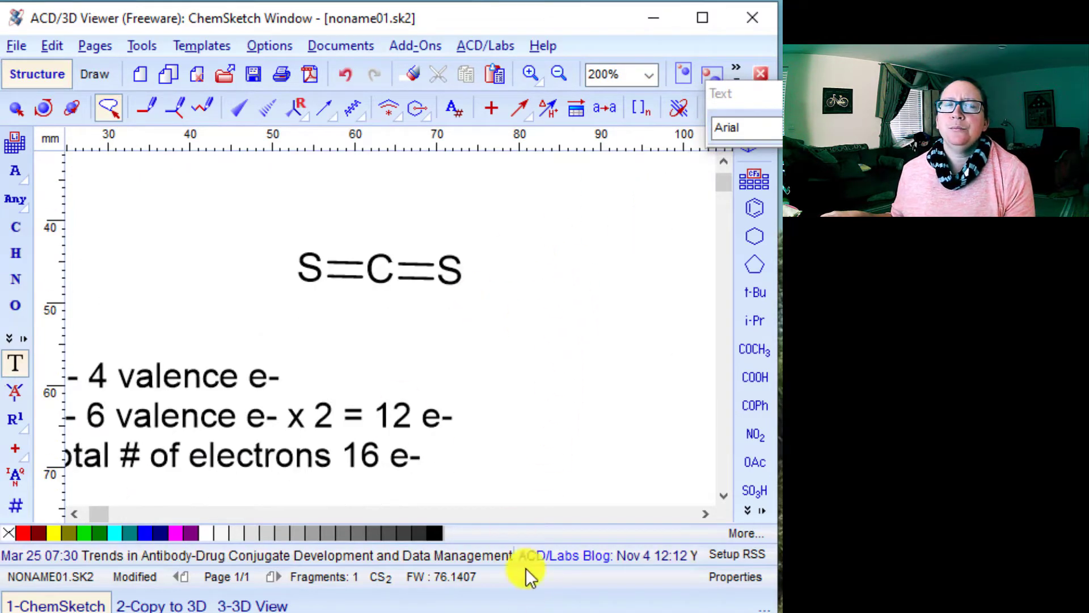
scroll(107, 513, "left", 3)
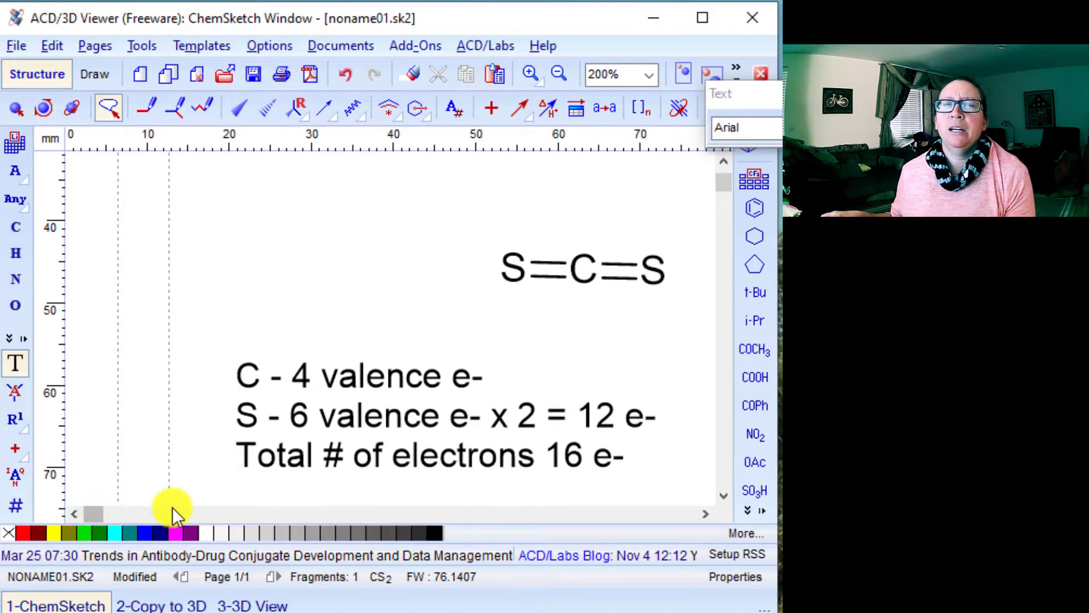
left_click(706, 512)
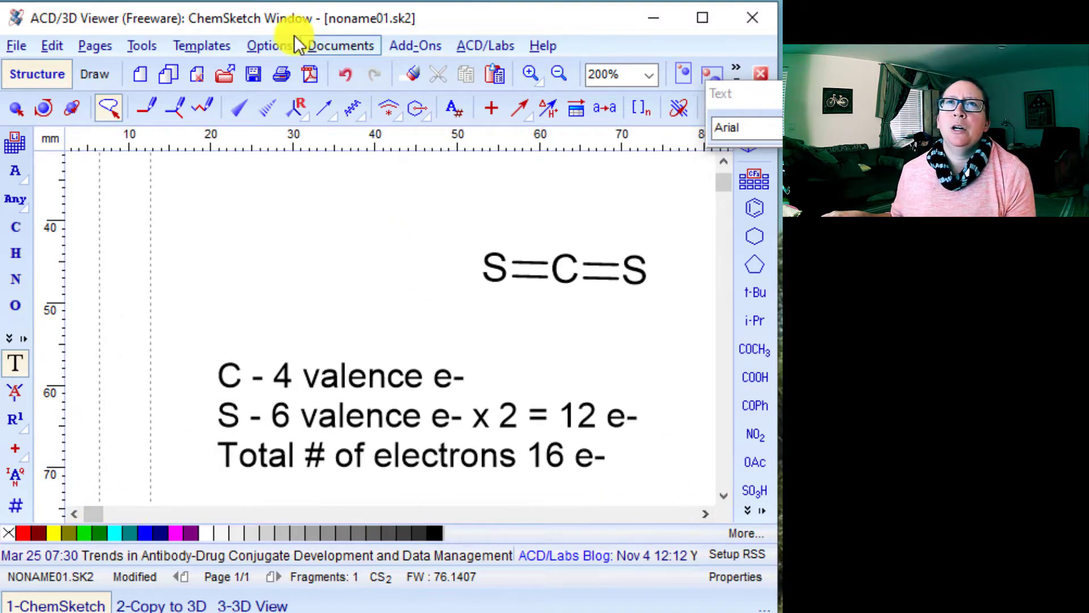
Step: Take the electron-pair dots from the Lewis Structures drawing templates for placing on the page
left_click(212, 44)
left_click(212, 67)
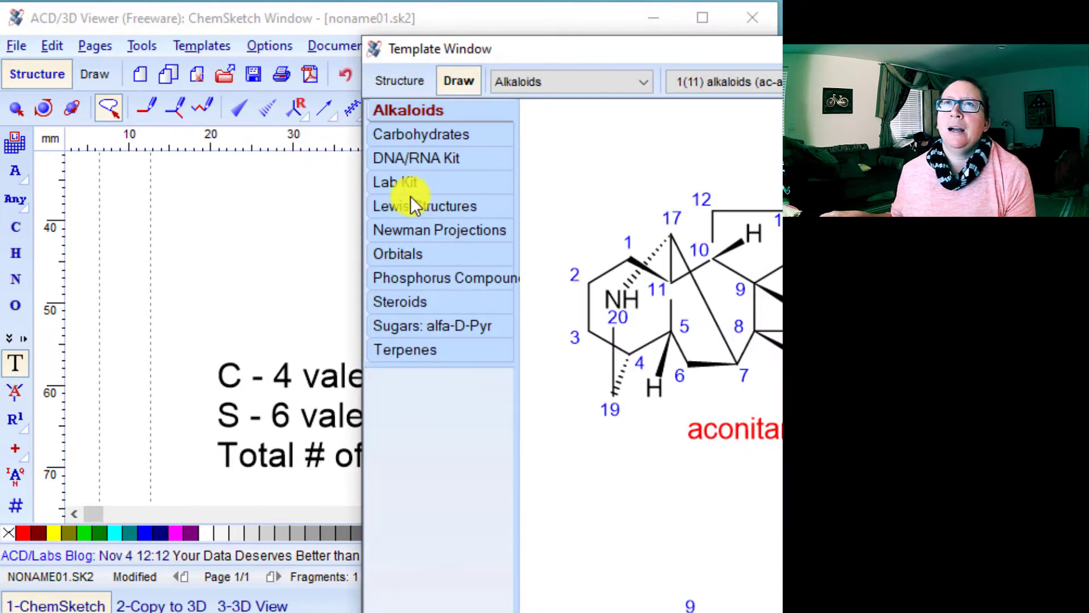
left_click(394, 205)
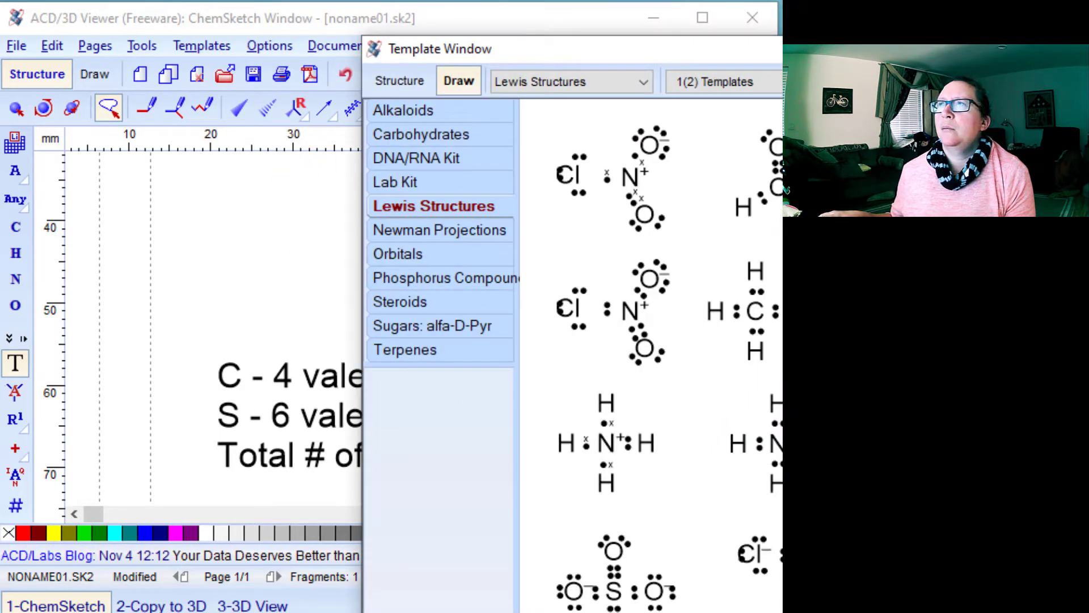
left_click(776, 311)
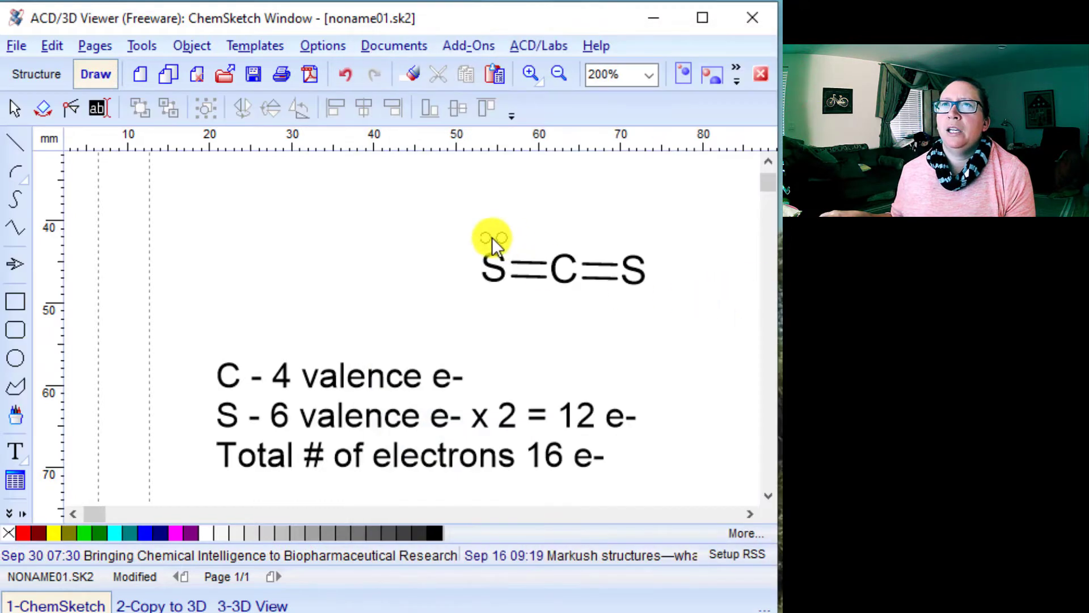
Step: Place a lone pair of electrons above and below each of the two sulfur atoms in the S=C=S structure
left_click(491, 237)
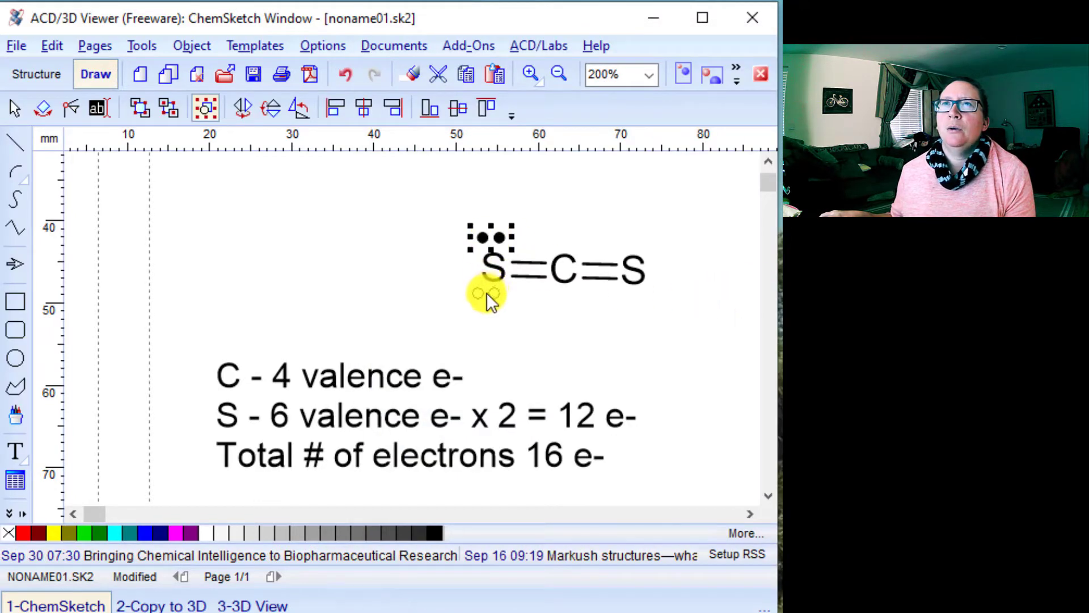
left_click(486, 291)
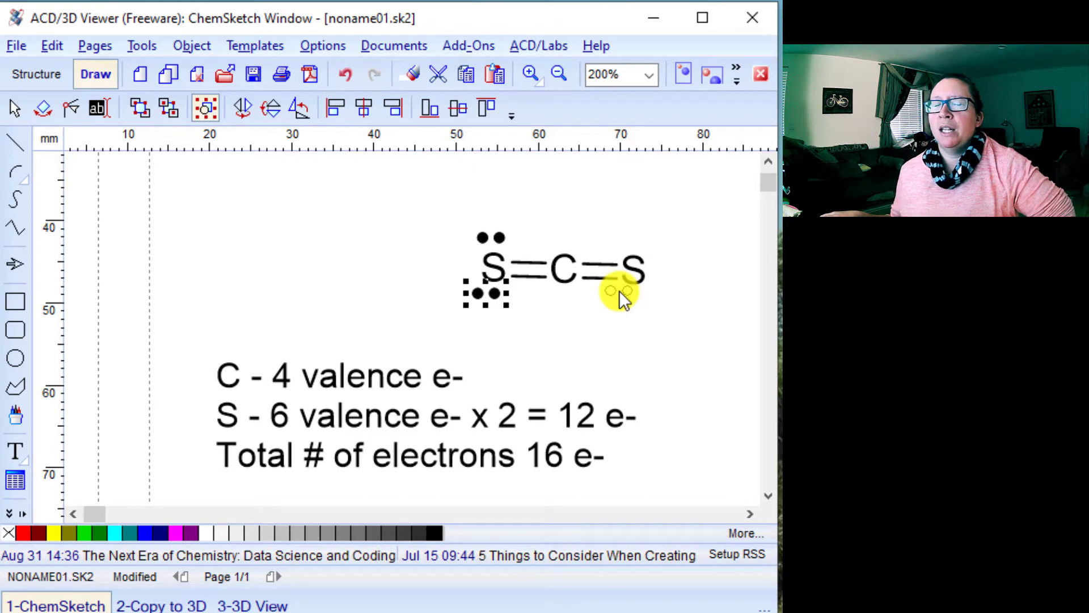
left_click(531, 264)
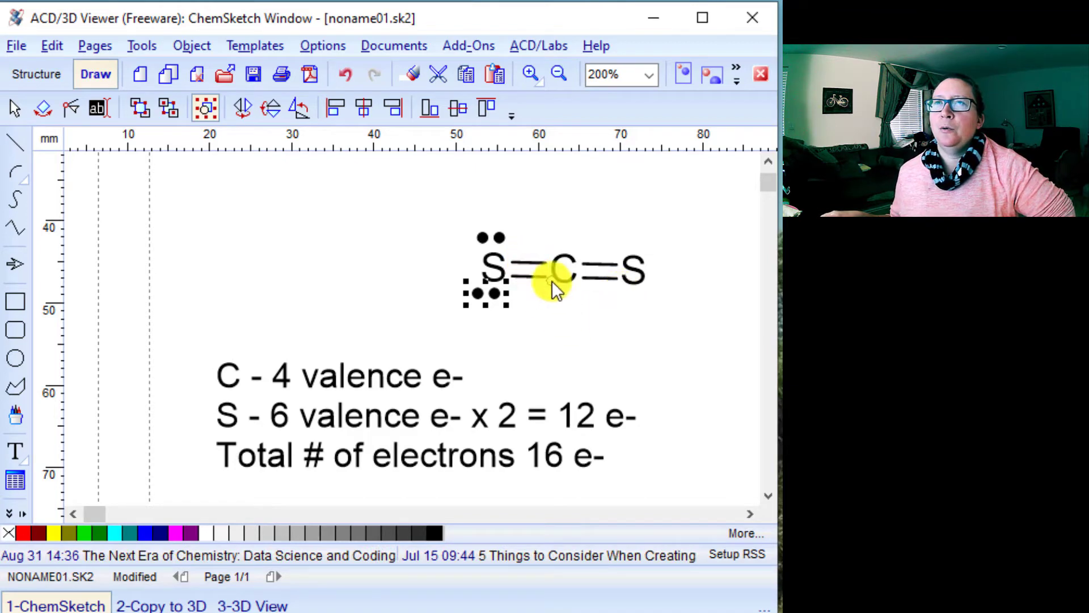
left_click(592, 272)
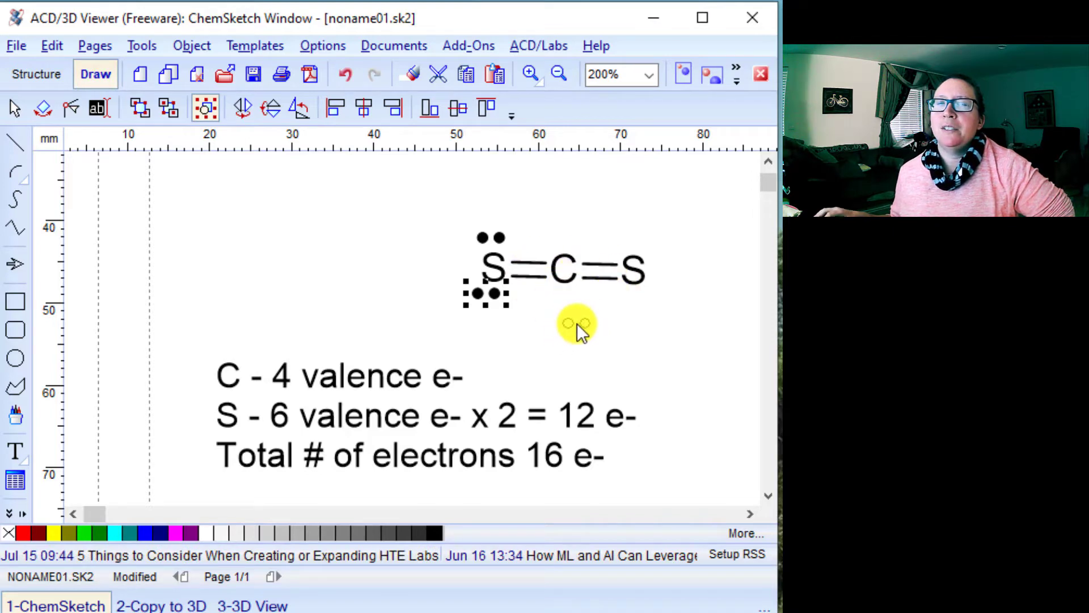
left_click(637, 239)
left_click(635, 296)
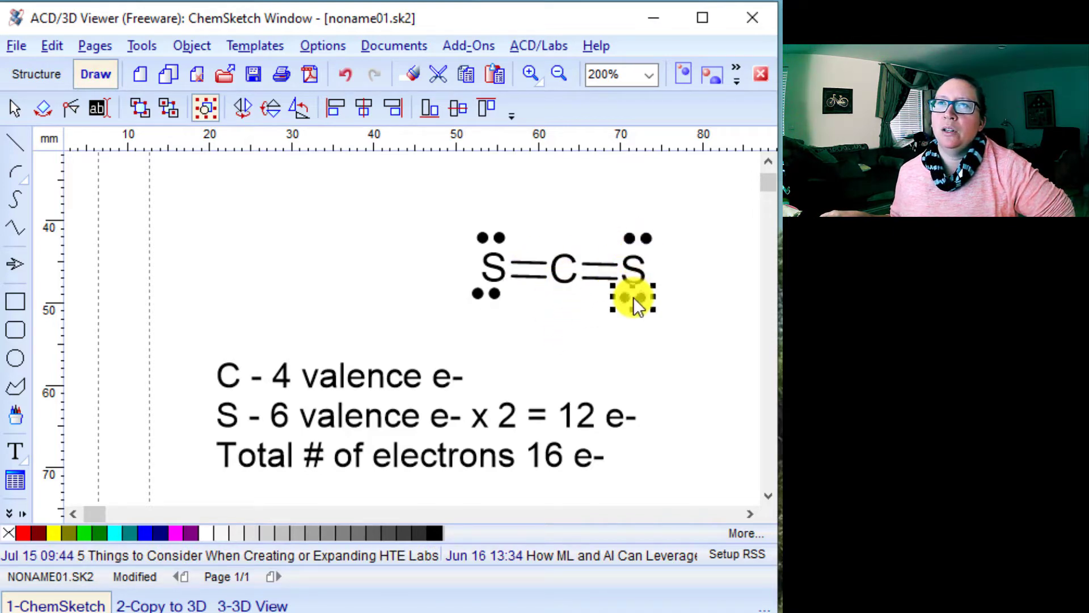
Step: Return to Structure mode and start a text note beside the S=C=S structure with the line "electron-pair geometry"
left_click(35, 73)
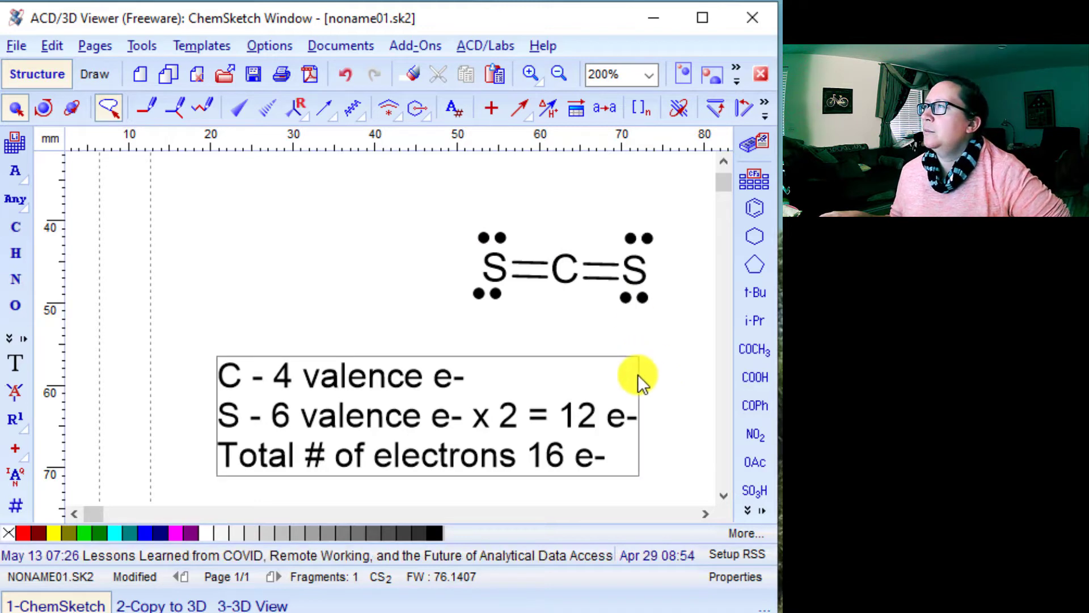
left_click(13, 367)
left_click(91, 194)
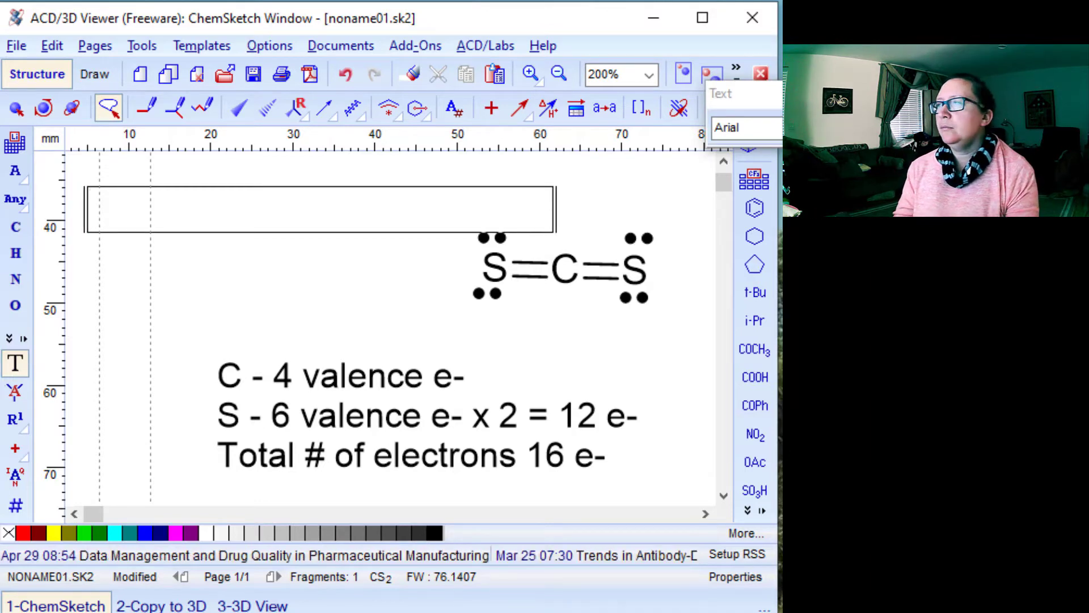
type("ele")
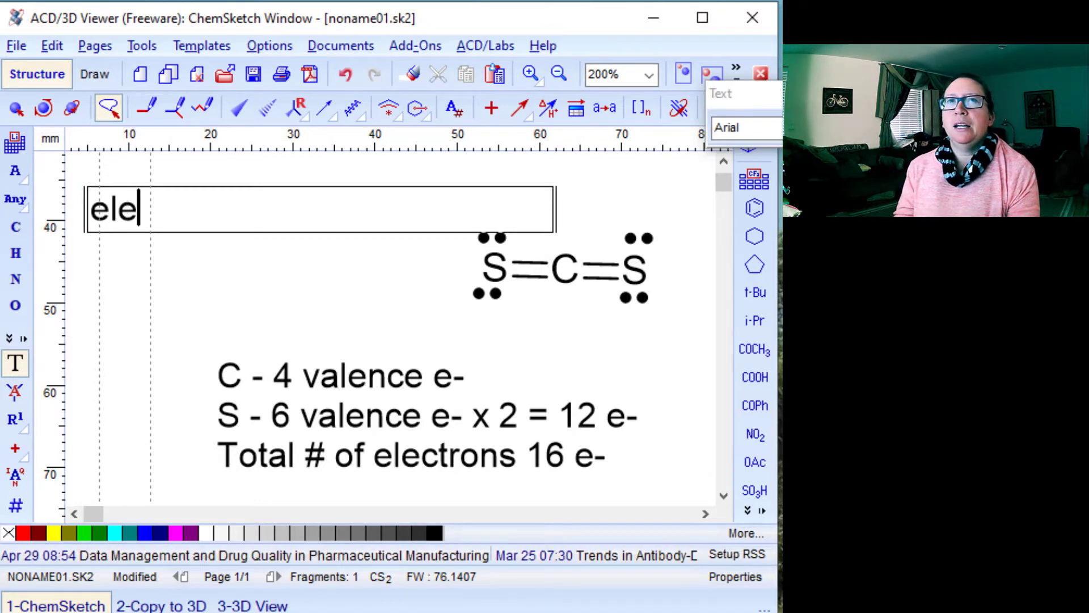
type("ctro")
key("BackSpace")
type("ron-")
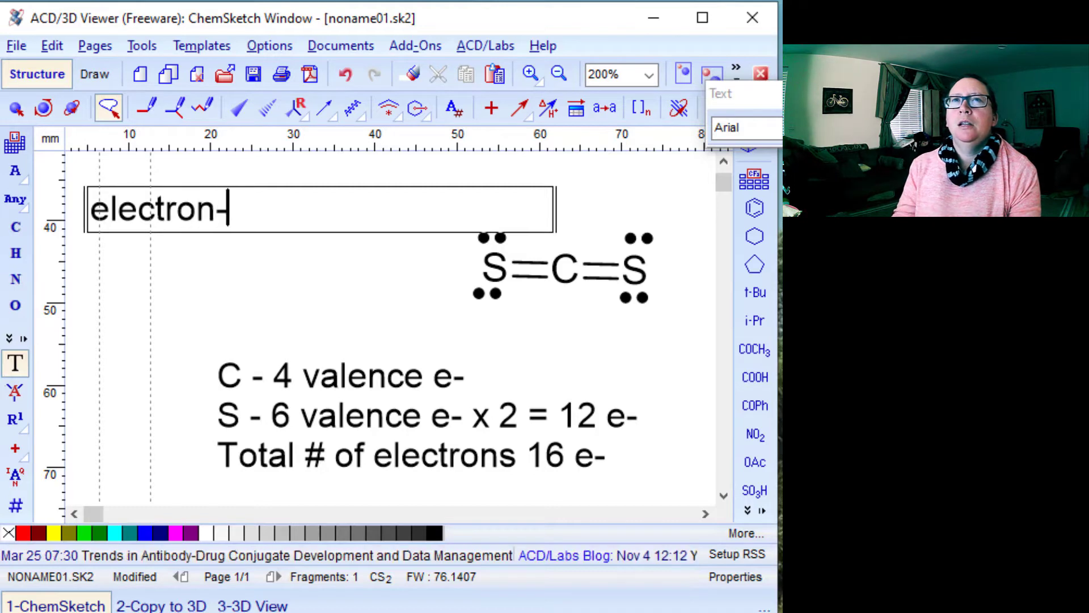
type("pair geomet")
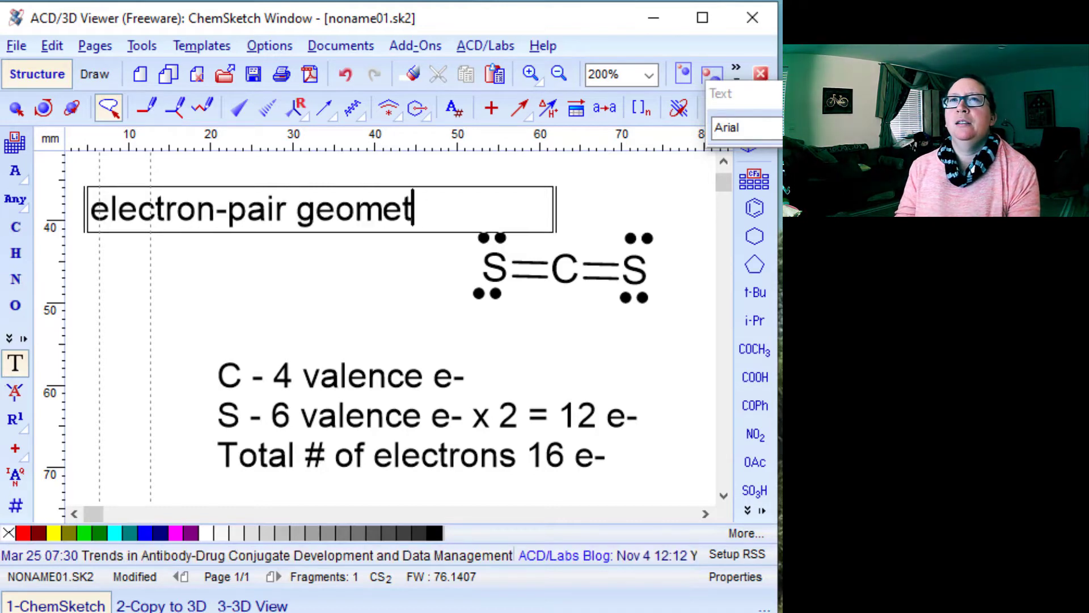
type("ry")
Step: Add the second line "2 domains = linear" to the geometry note
key("Return")
type("2")
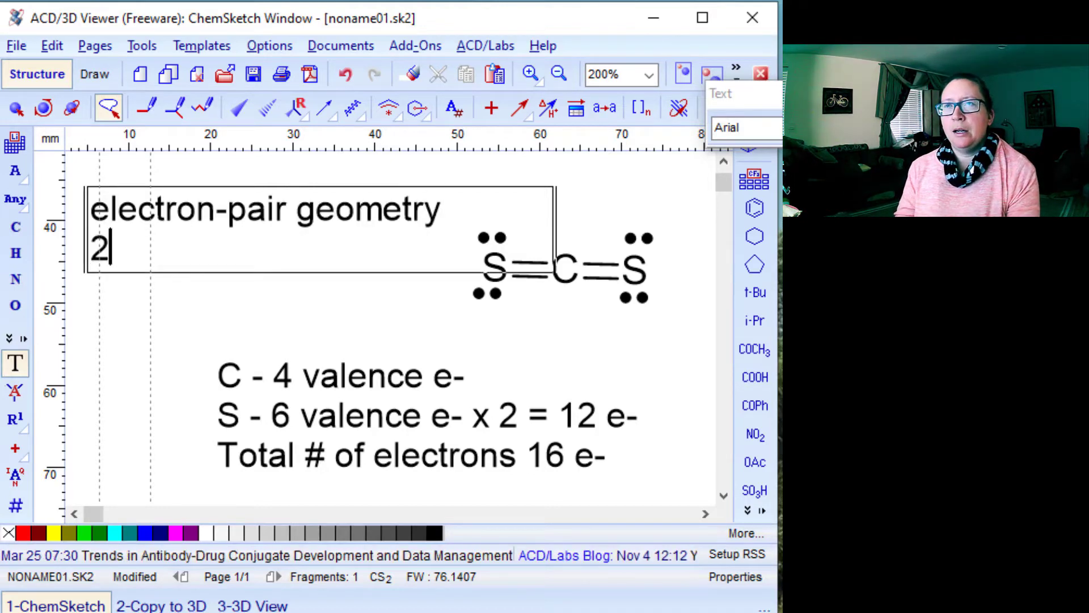
type(" domains")
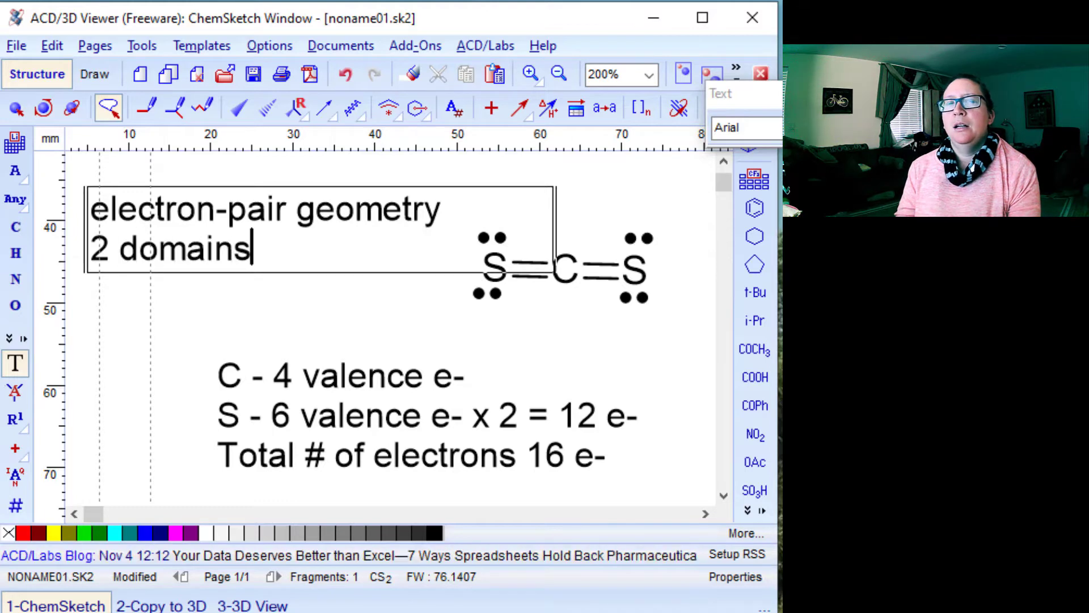
type(" = linear")
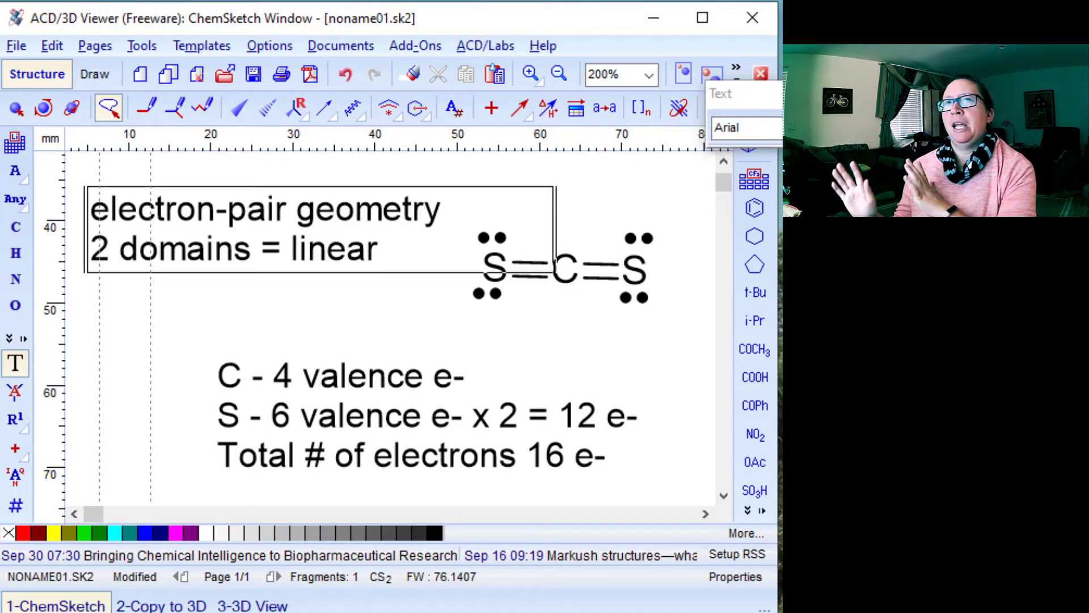
Step: Add the third line "molecular geometry" to the geometry note
key("Return")
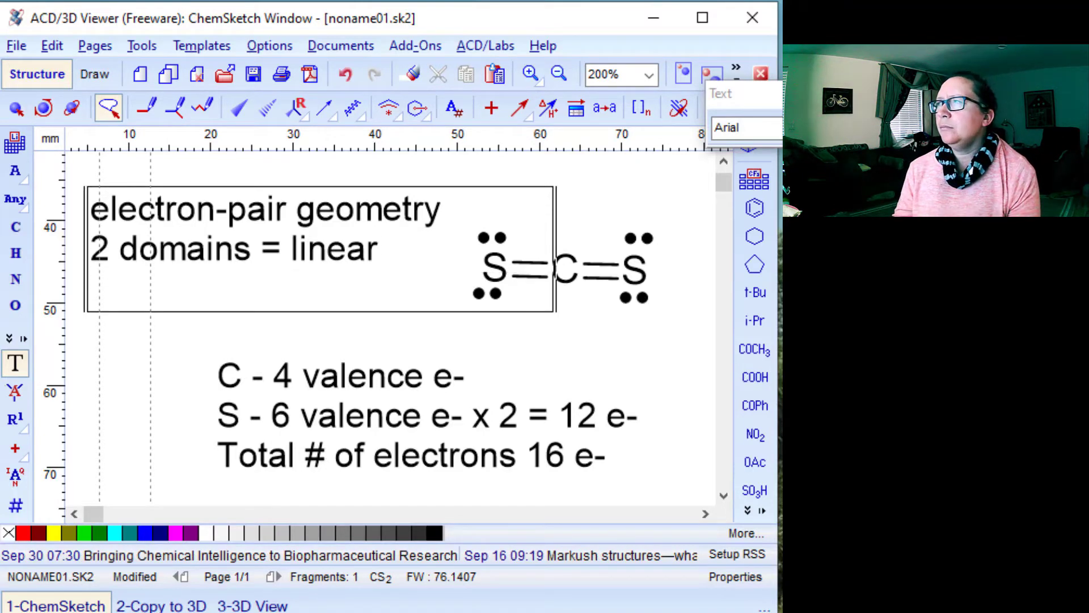
type("mole")
type("cu")
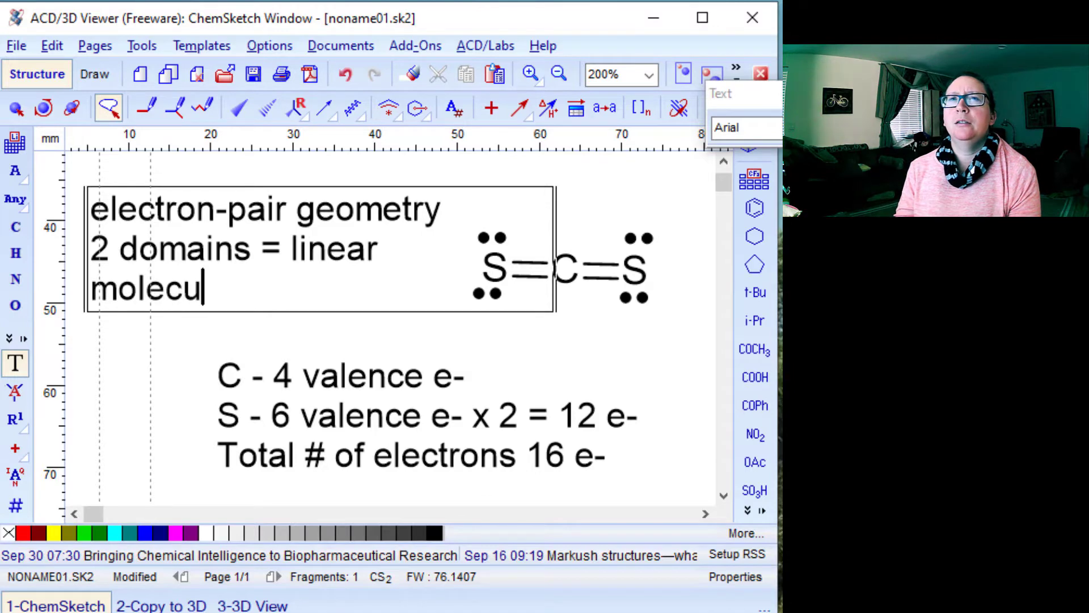
type("lar geometry")
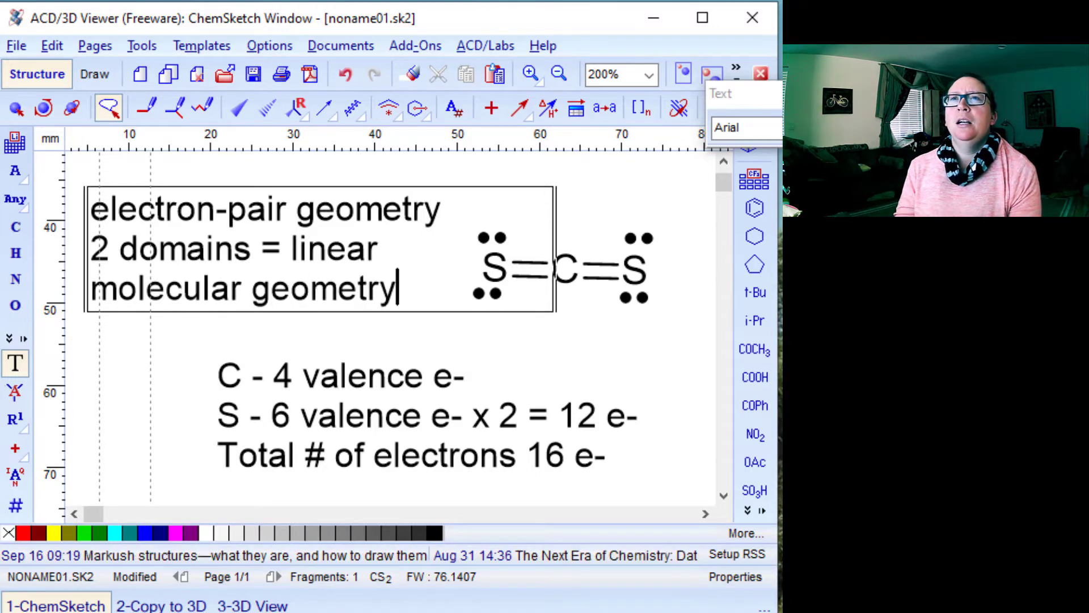
Step: Add the last line "0 lone pairs = linear" and finish the geometry note
key("Return")
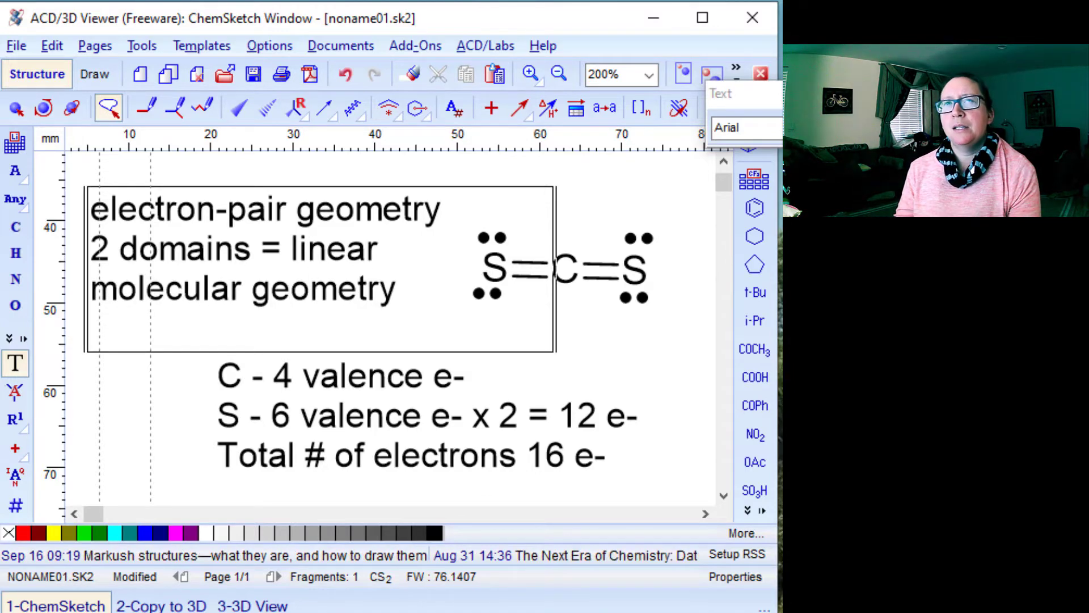
type("0 l")
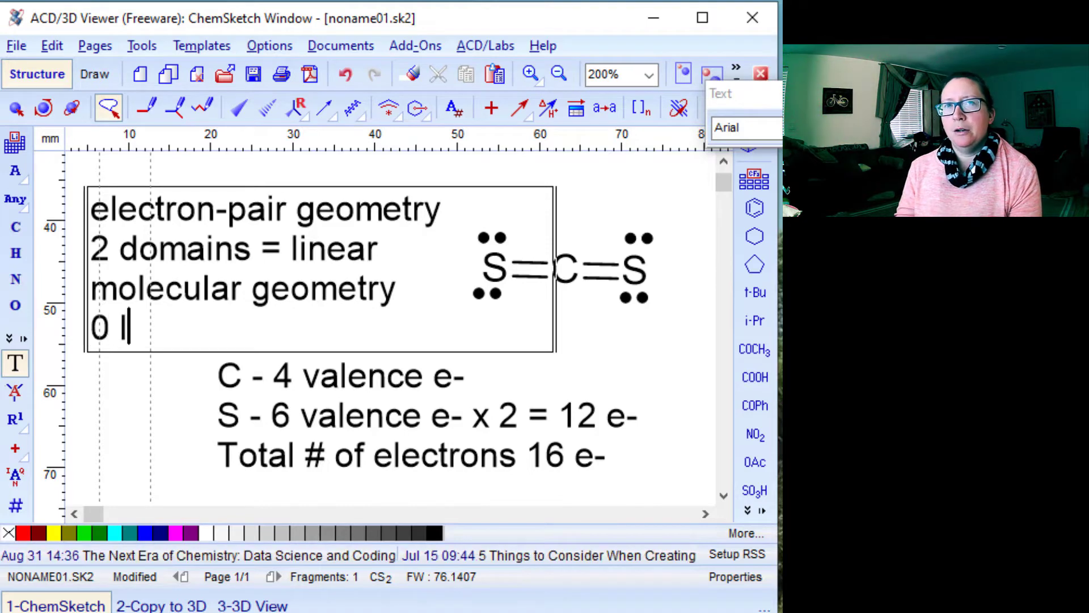
type("one pairs,")
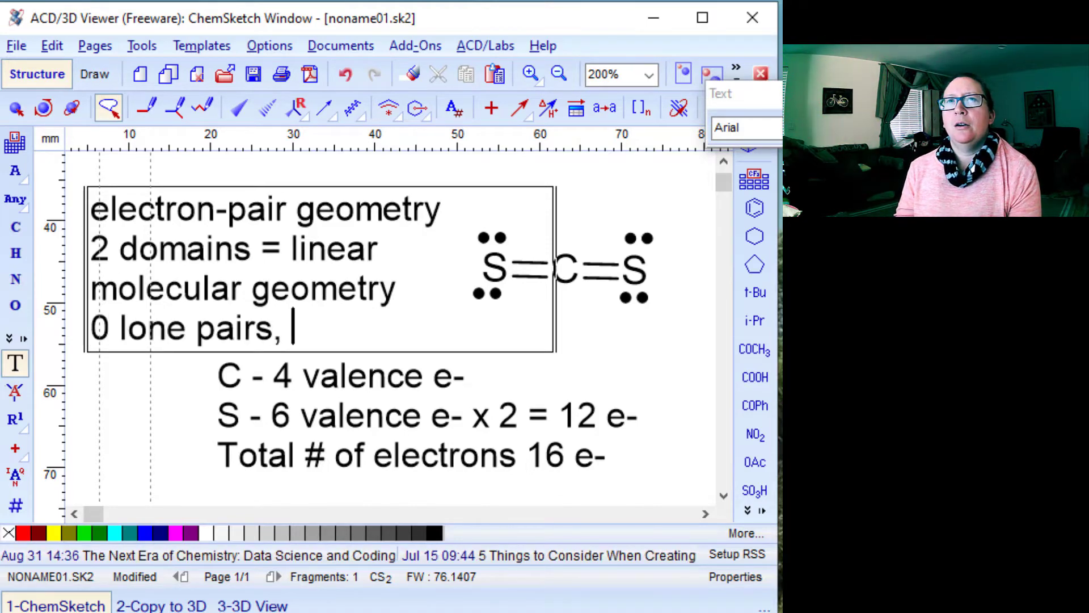
key("BackSpace")
key("BackSpace")
type("= linear")
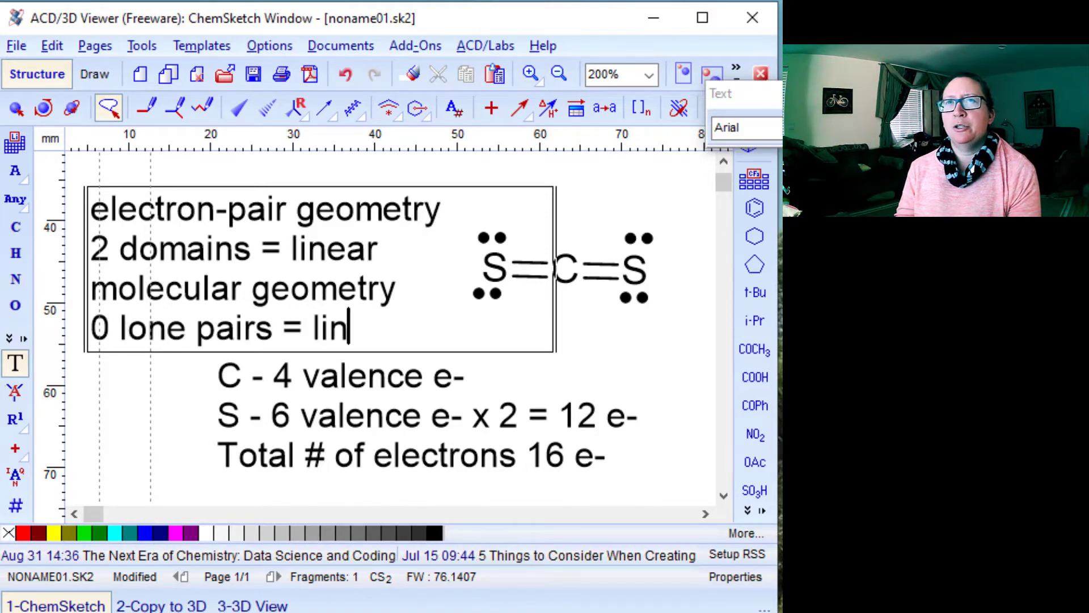
left_click(676, 359)
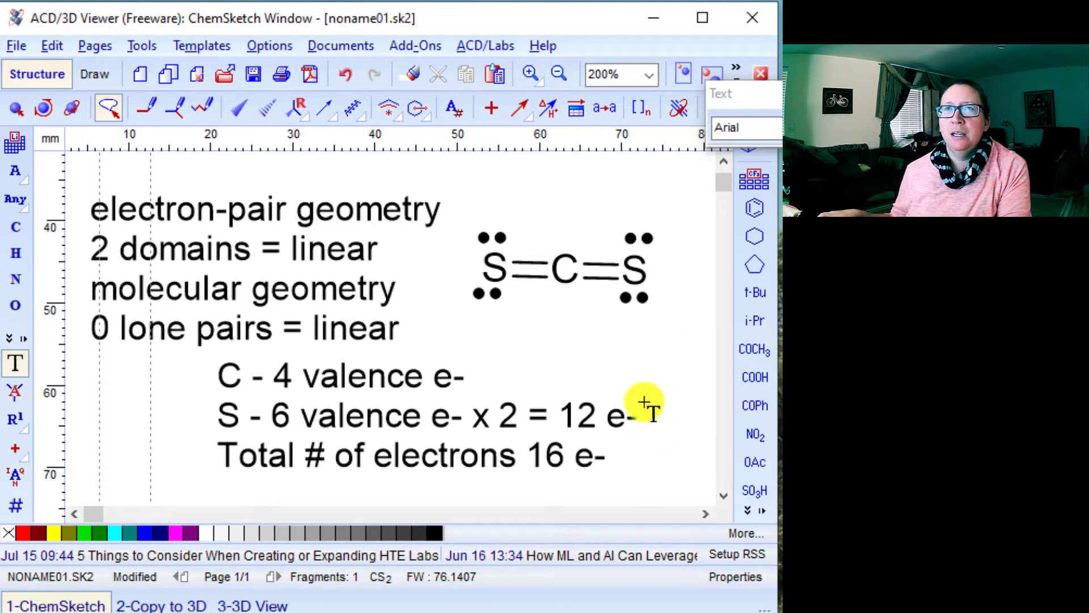
Step: Add a text note reading "180 degrees" directly above the S=C=S structure as its bond angle
left_click(620, 394)
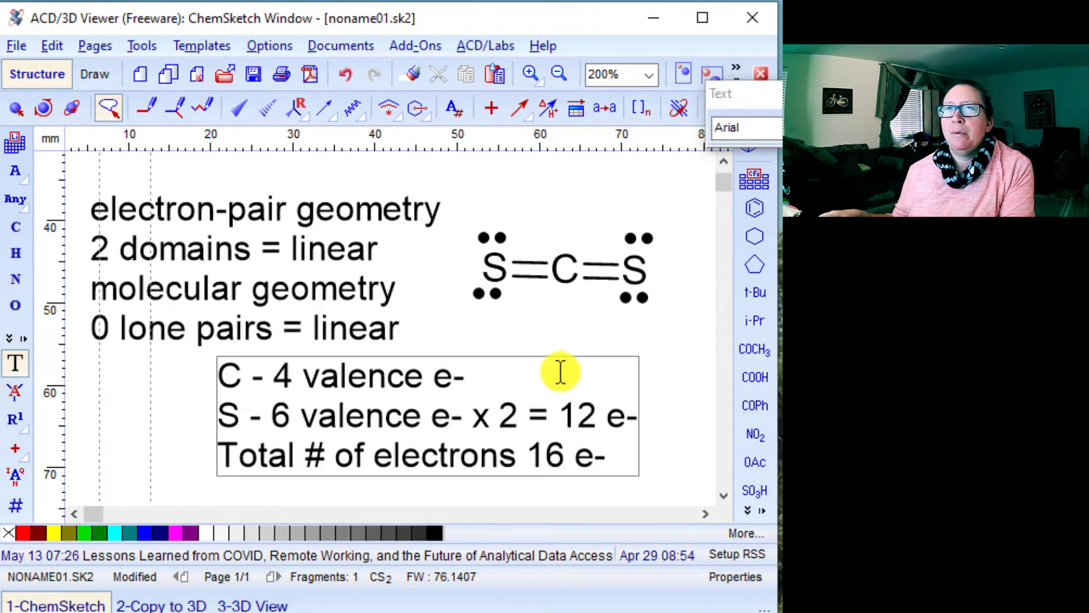
left_click(484, 179)
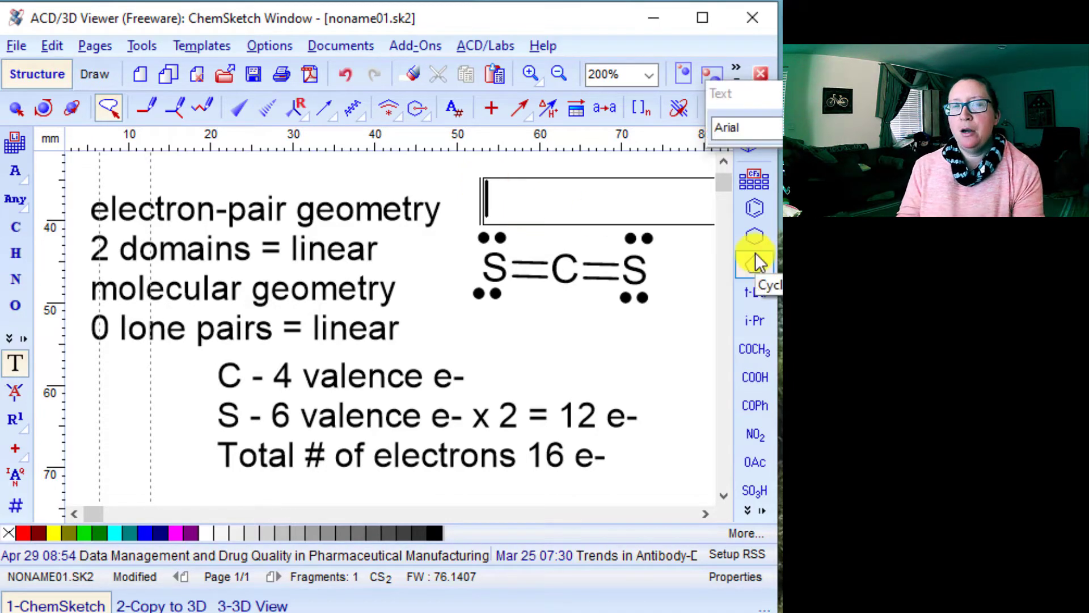
type("190")
key("BackSpace")
key("BackSpace")
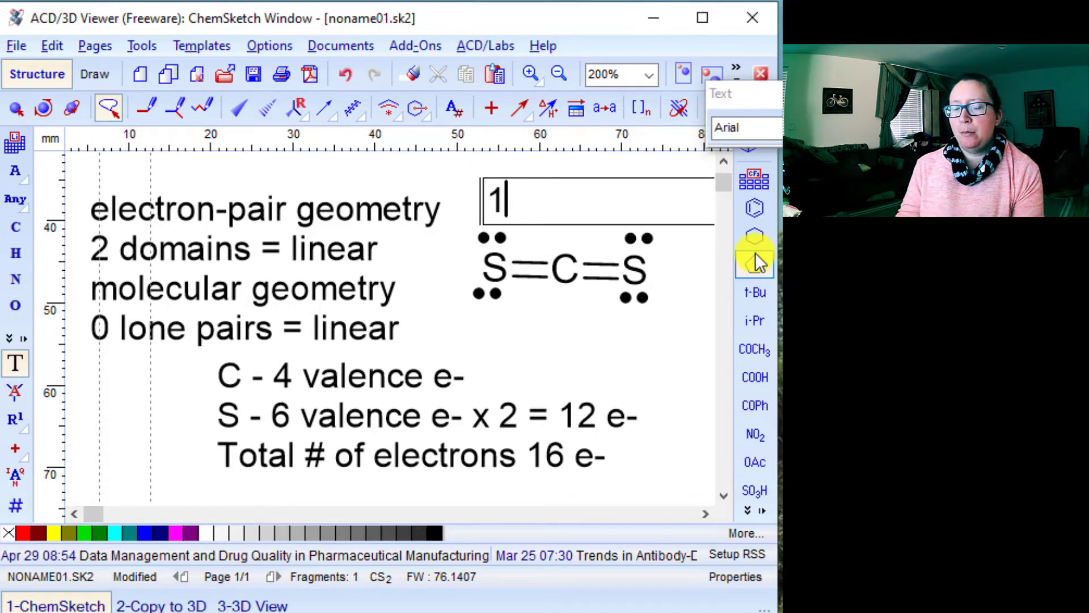
type("80 d ")
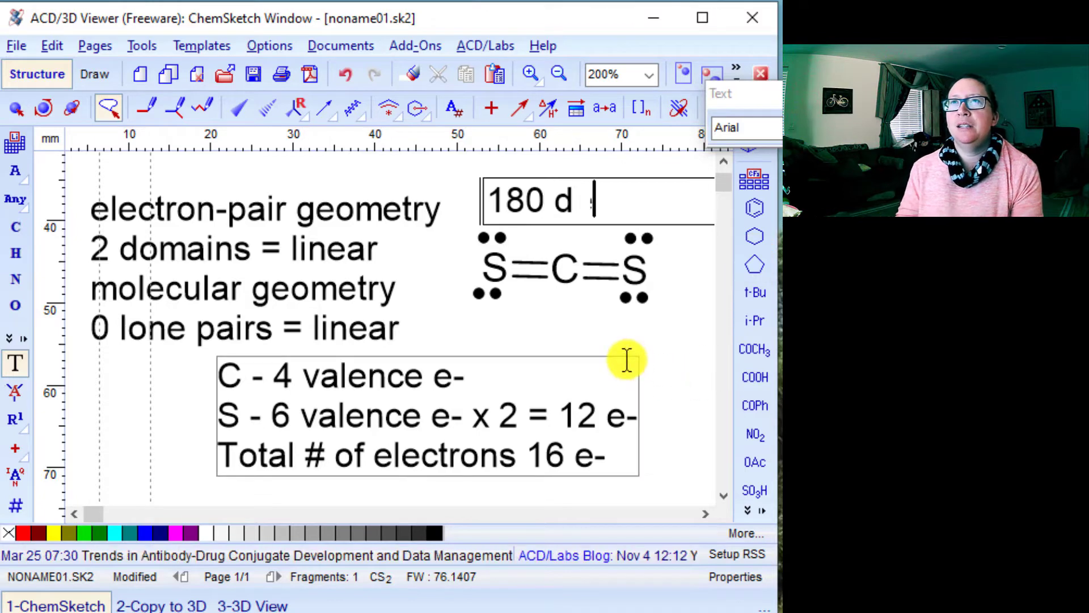
type("egrees")
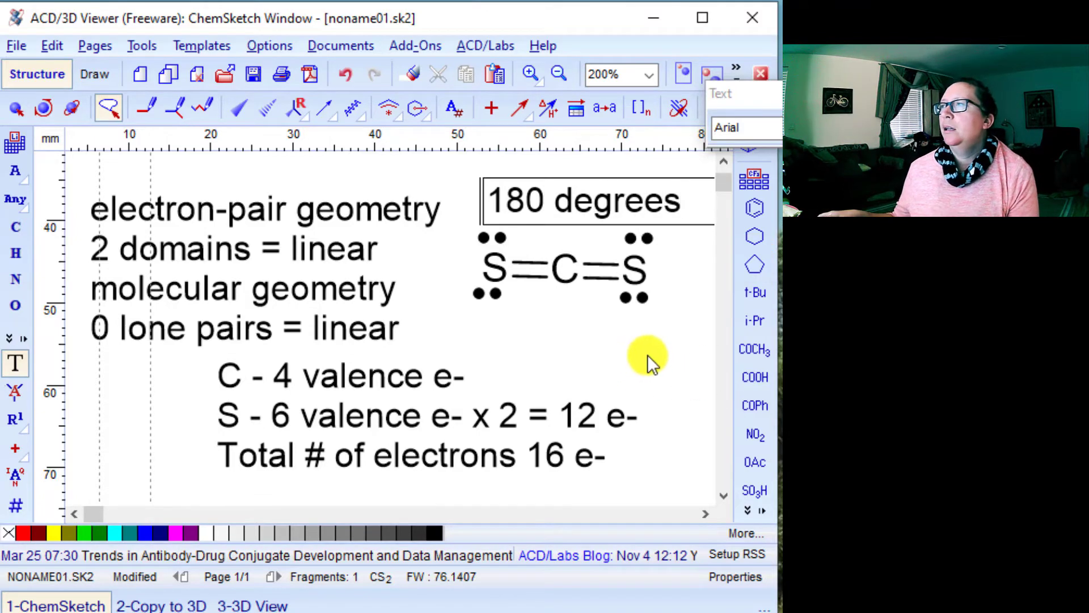
left_click(648, 355)
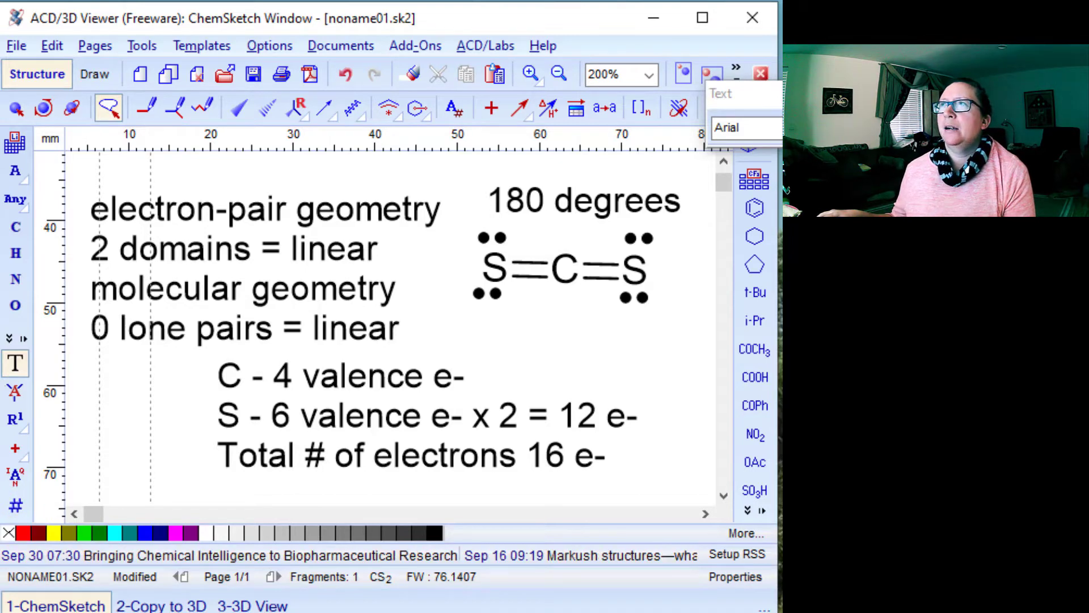
Step: Add a text note reading "2.6-2.6 = 0" below the S=C=S structure
left_click_drag(738, 93, 581, 0)
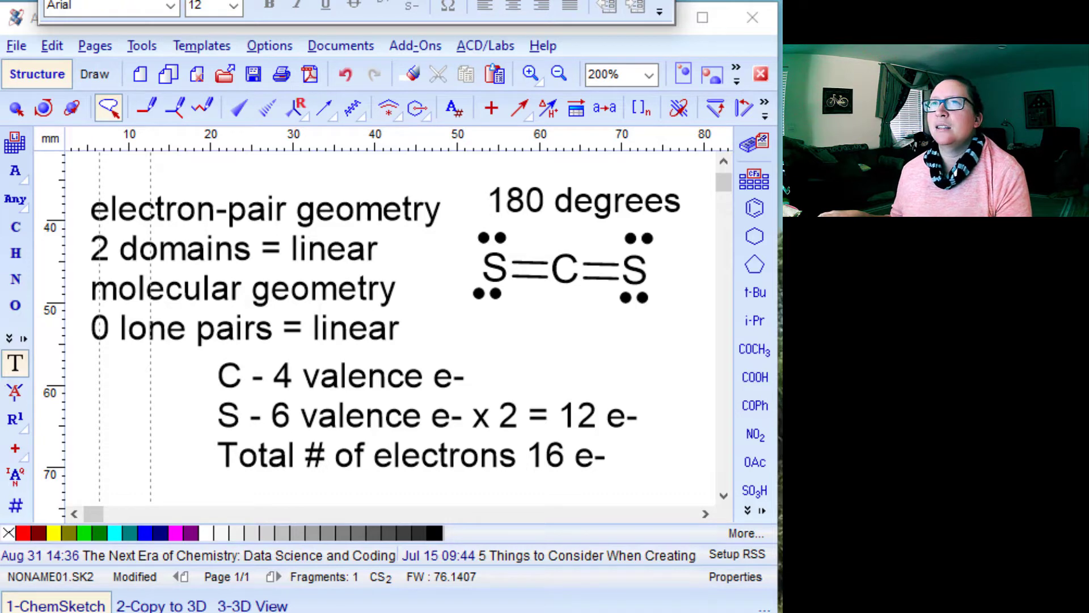
left_click(460, 323)
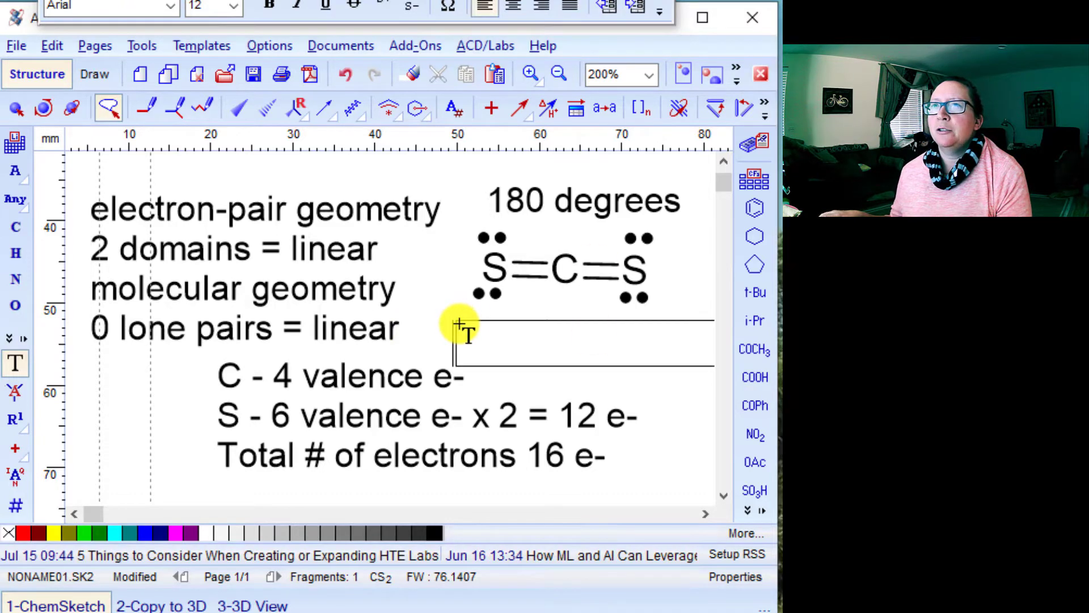
type("2.6")
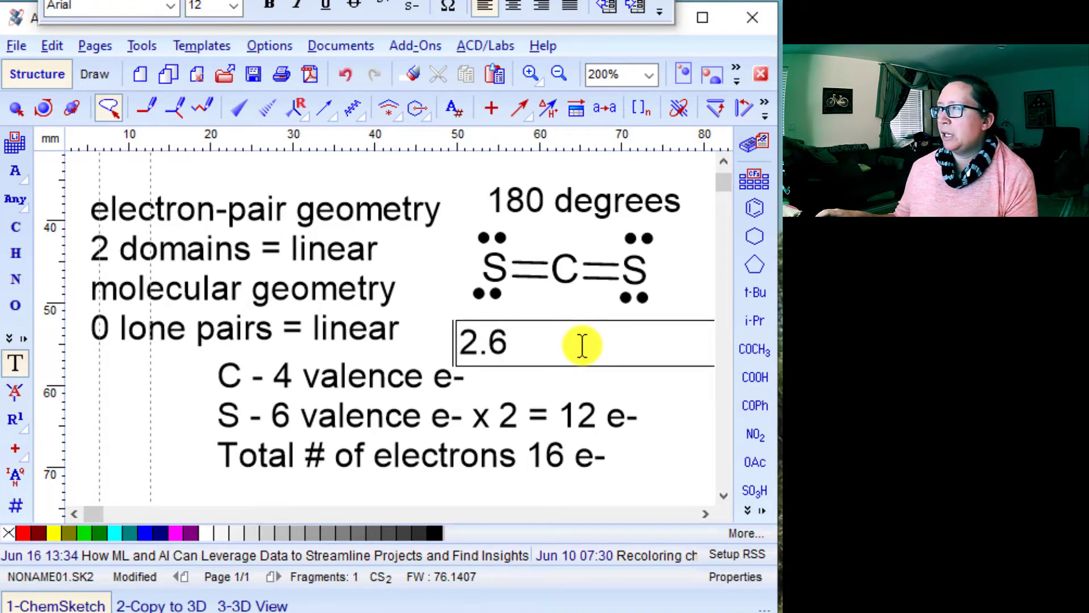
type("-")
type("2.6")
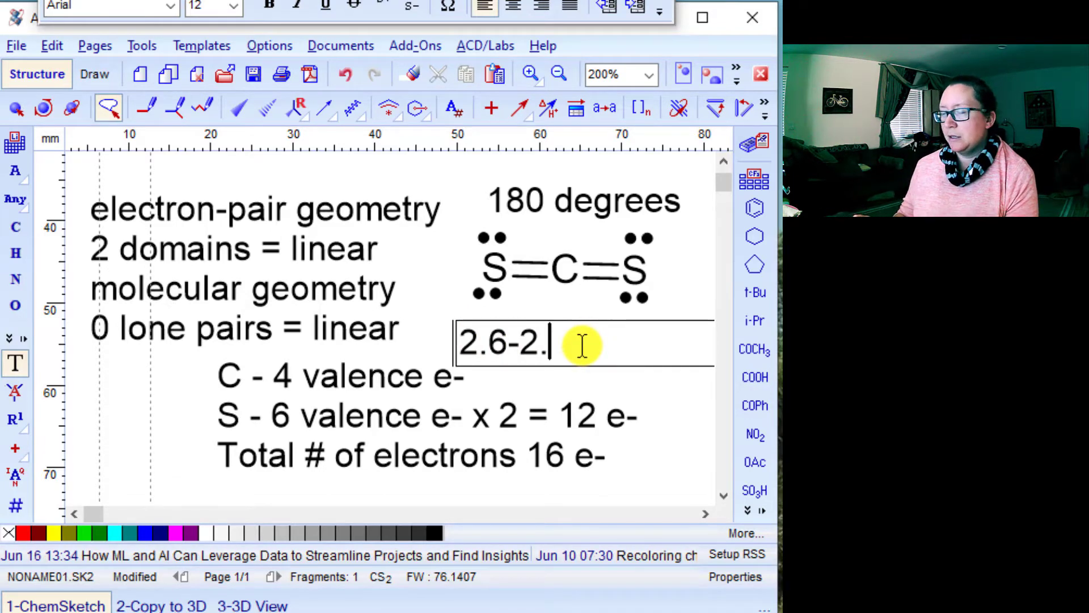
type(" = o")
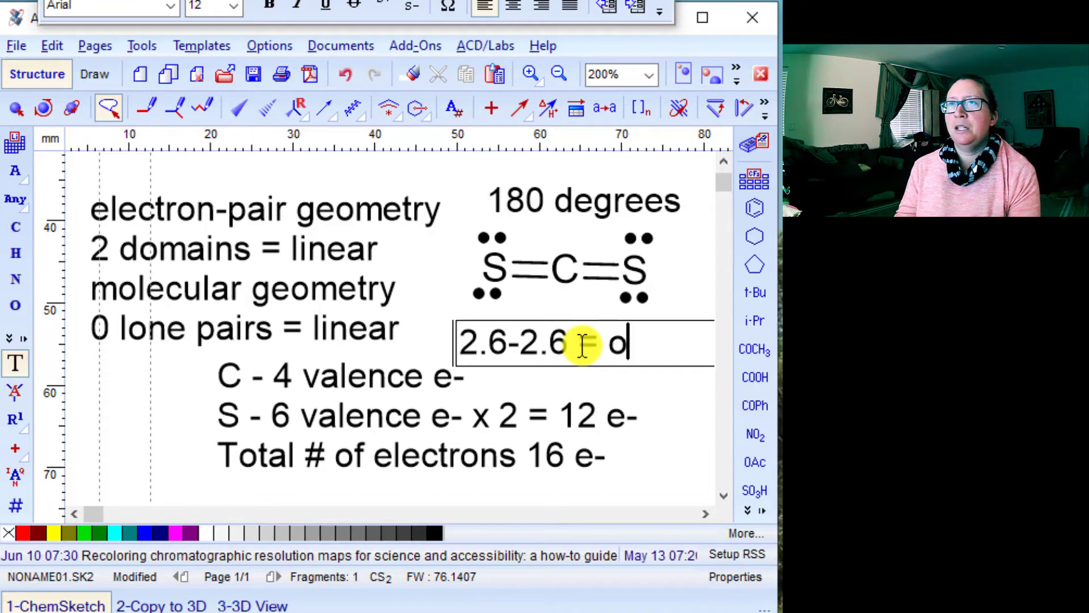
key("BackSpace")
type("0")
left_click(657, 400)
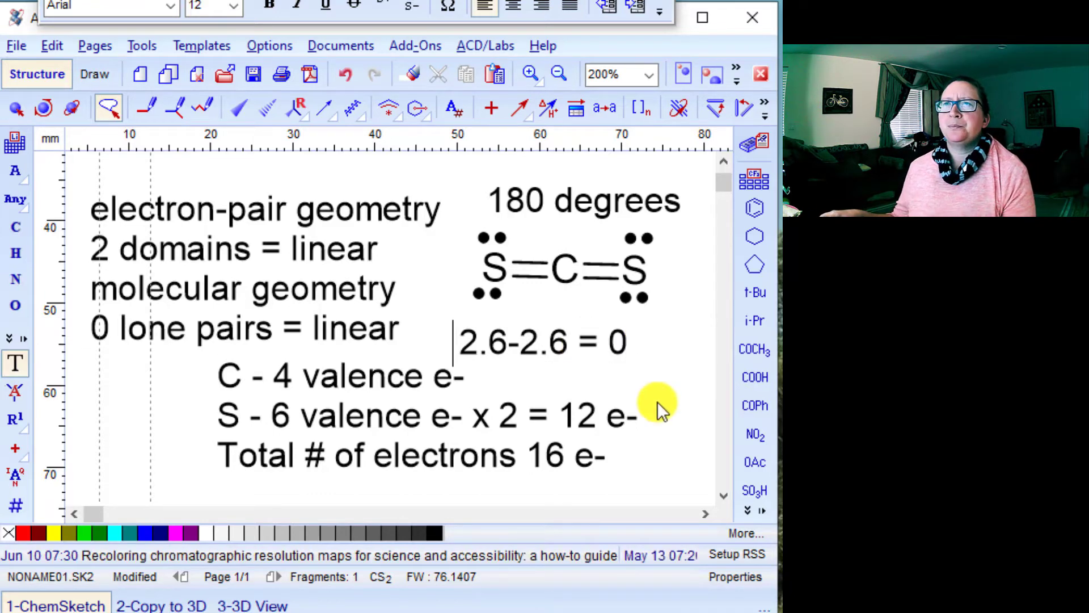
Step: Move the "2.6-2.6 = 0" note up and slightly right so it sits directly beneath the S=C=S structure
left_click(43, 107)
left_click(79, 75)
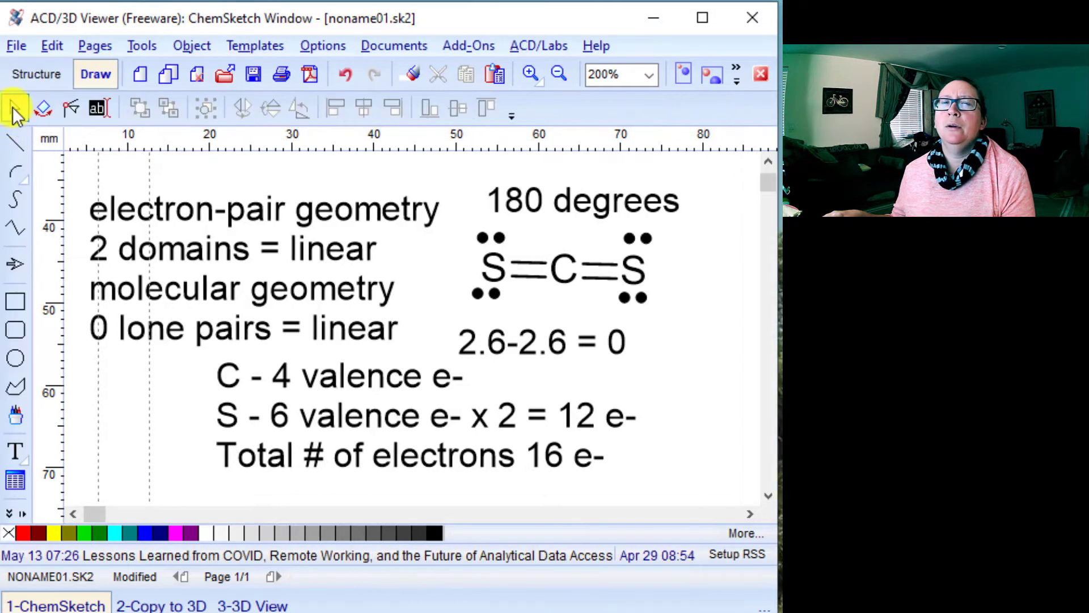
left_click(570, 343)
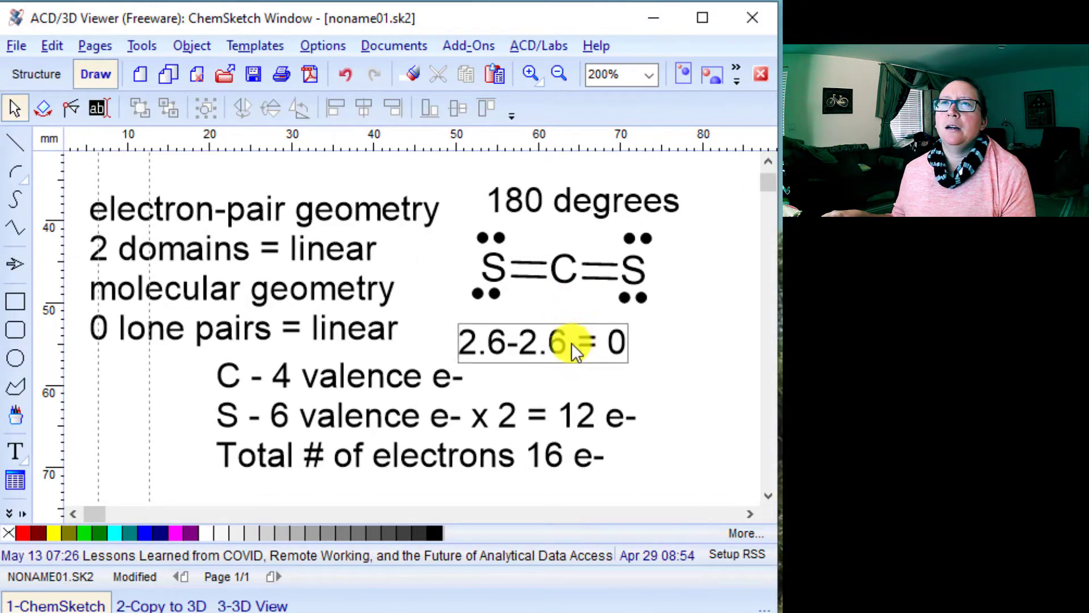
left_click_drag(576, 327, 593, 310)
left_click(668, 379)
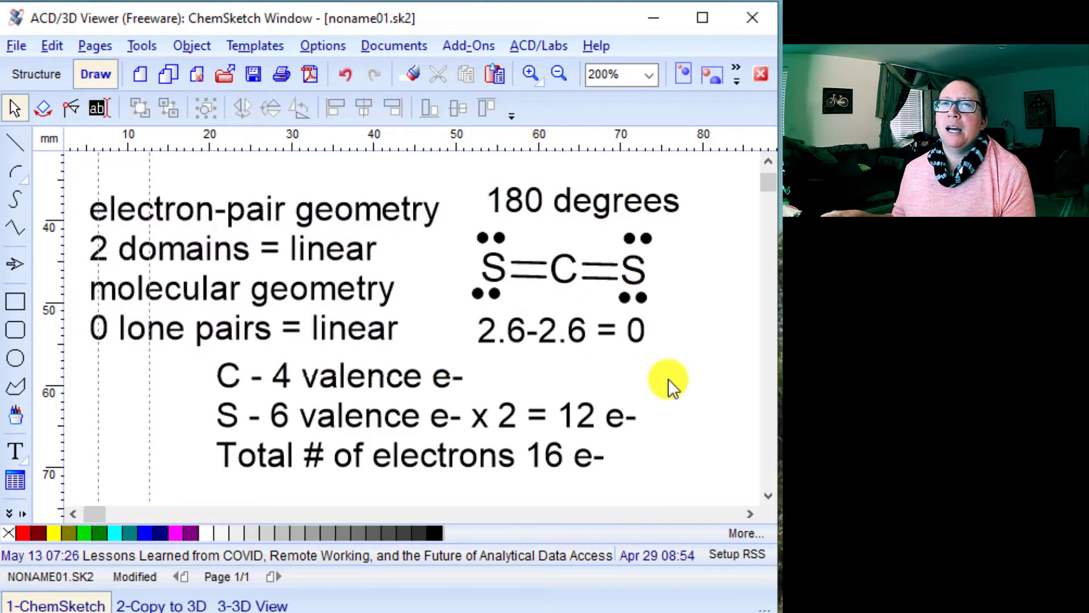
Step: Shift the valence-electron note left and slightly down so it sits under the geometry note
left_click(406, 360)
left_click_drag(414, 361, 278, 385)
left_click(590, 387)
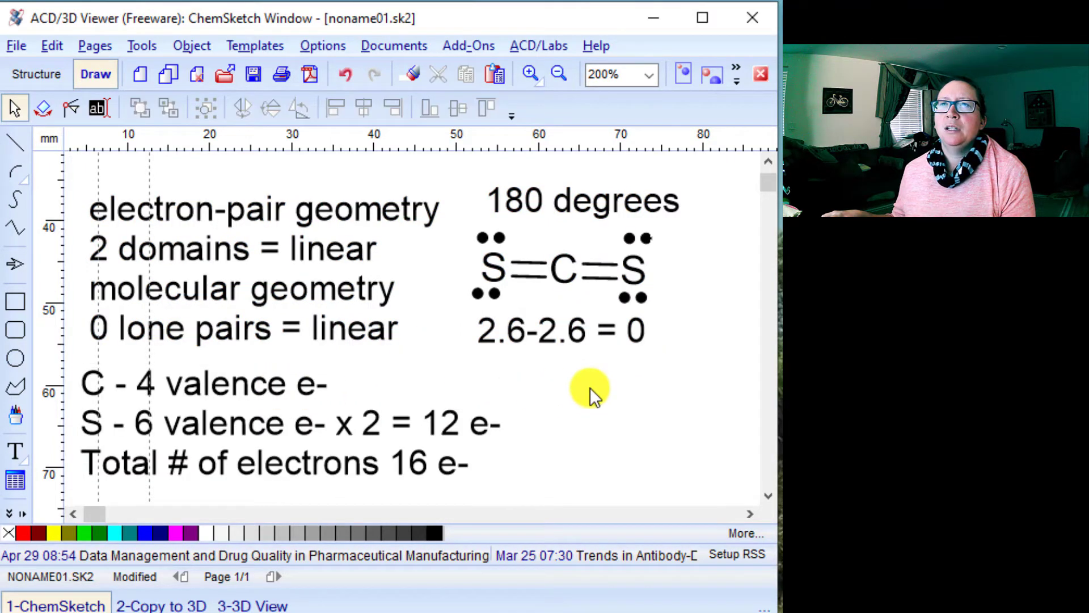
Step: Add a three-line text note below the "2.6-2.6 = 0" calculation reading "no polar bond", "not polar" and "molecule"
left_click(48, 74)
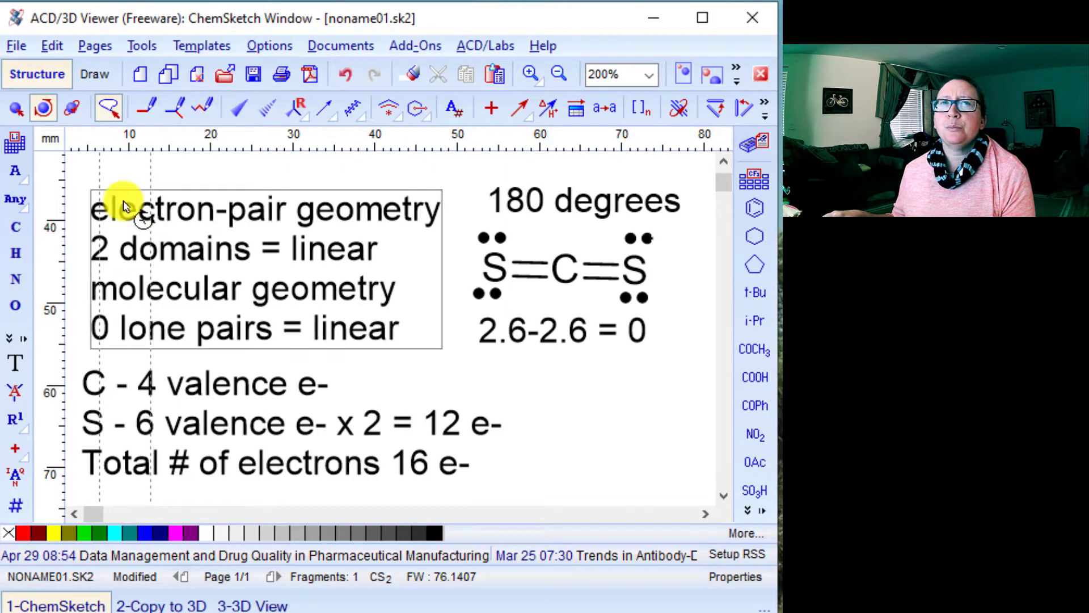
left_click(15, 362)
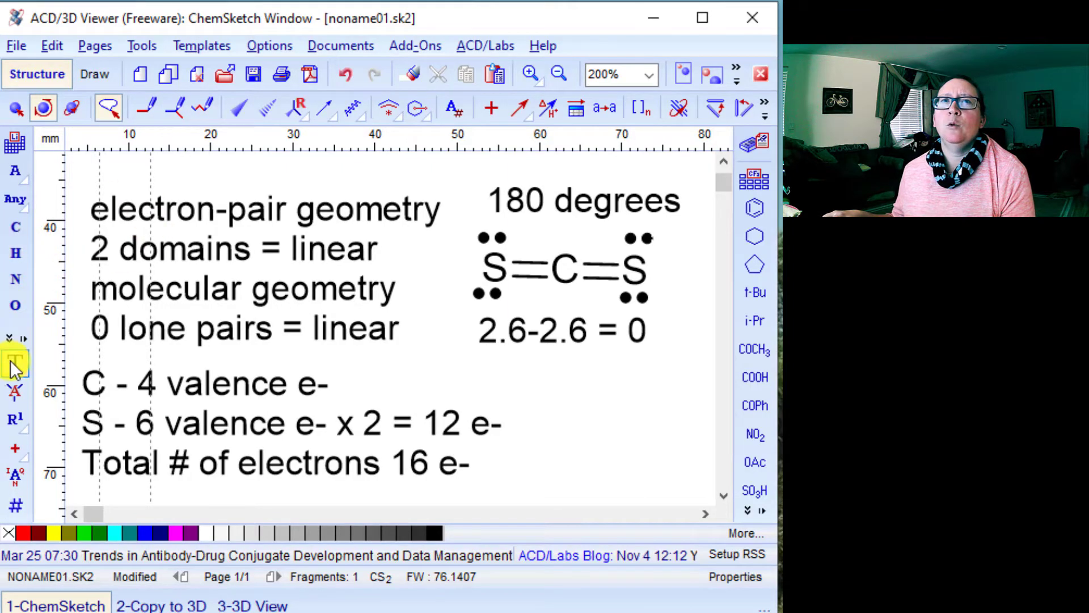
left_click(498, 361)
type("no polar bond")
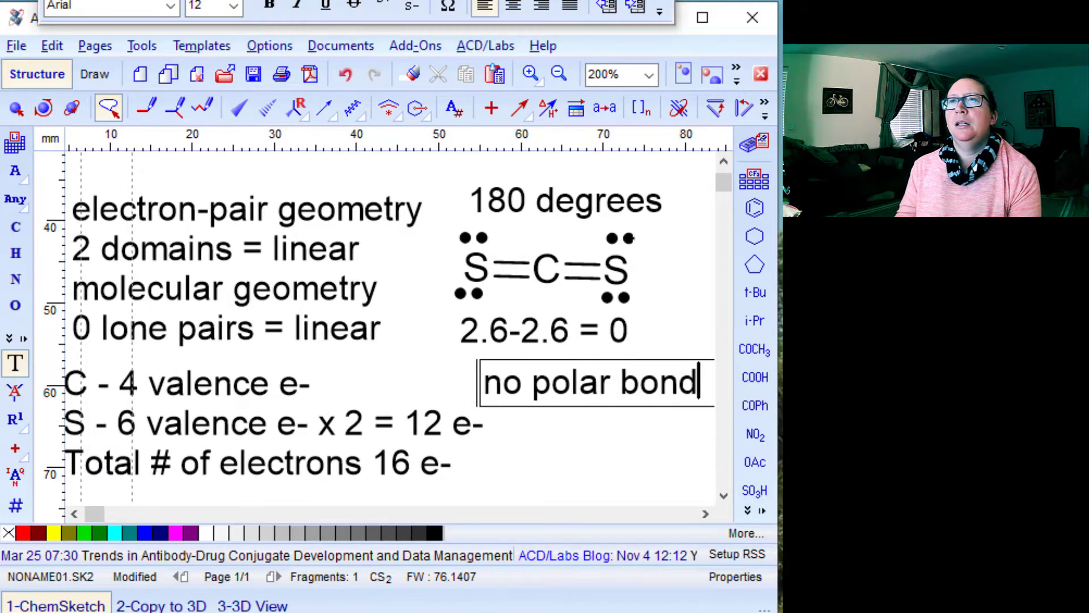
key("Return")
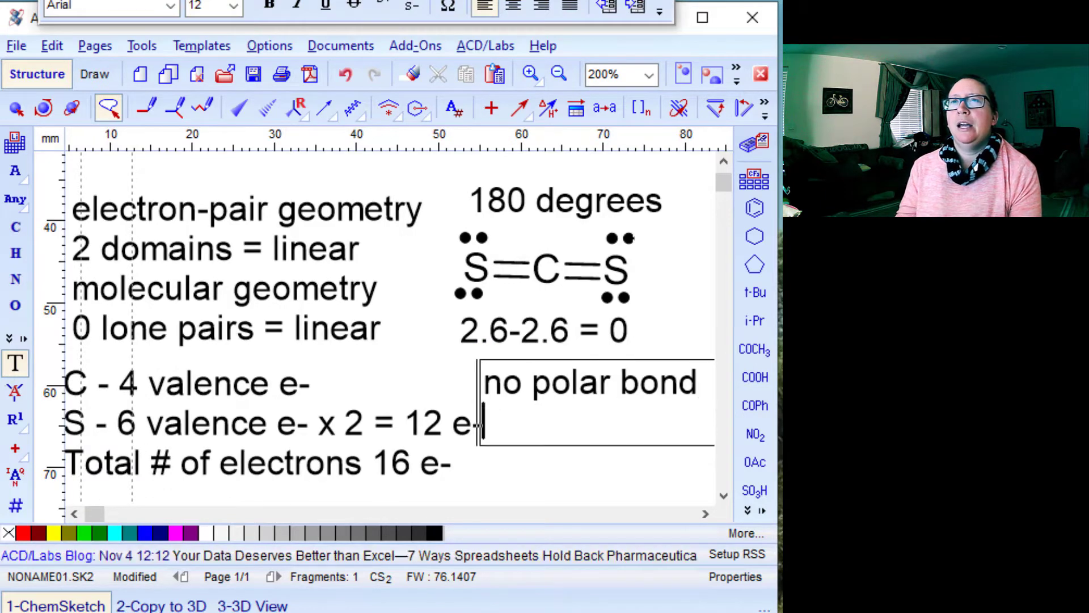
type("no")
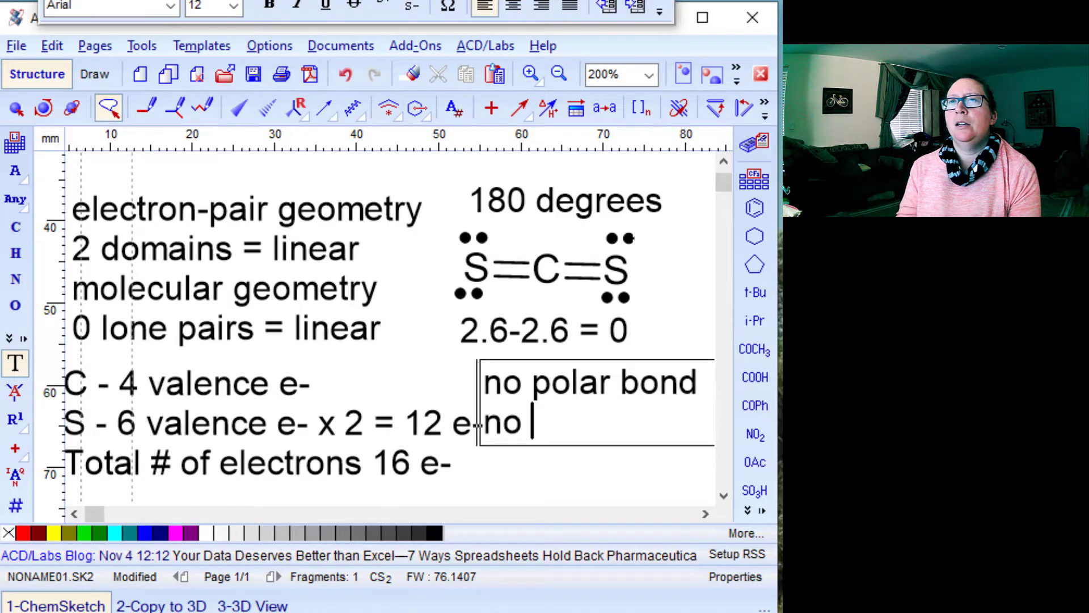
type("t polar")
key("Return")
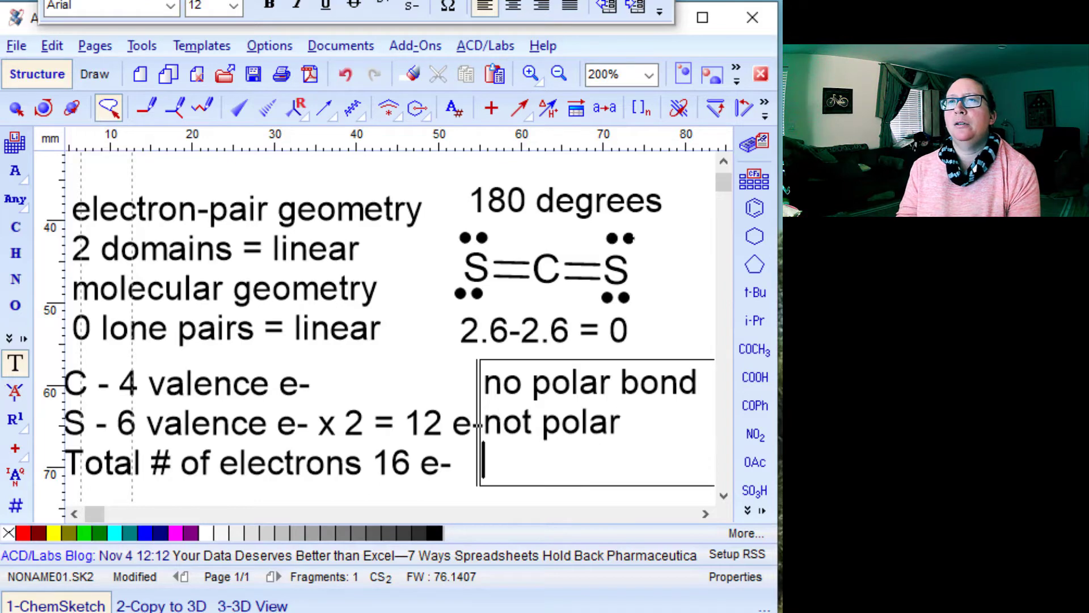
type("molecule")
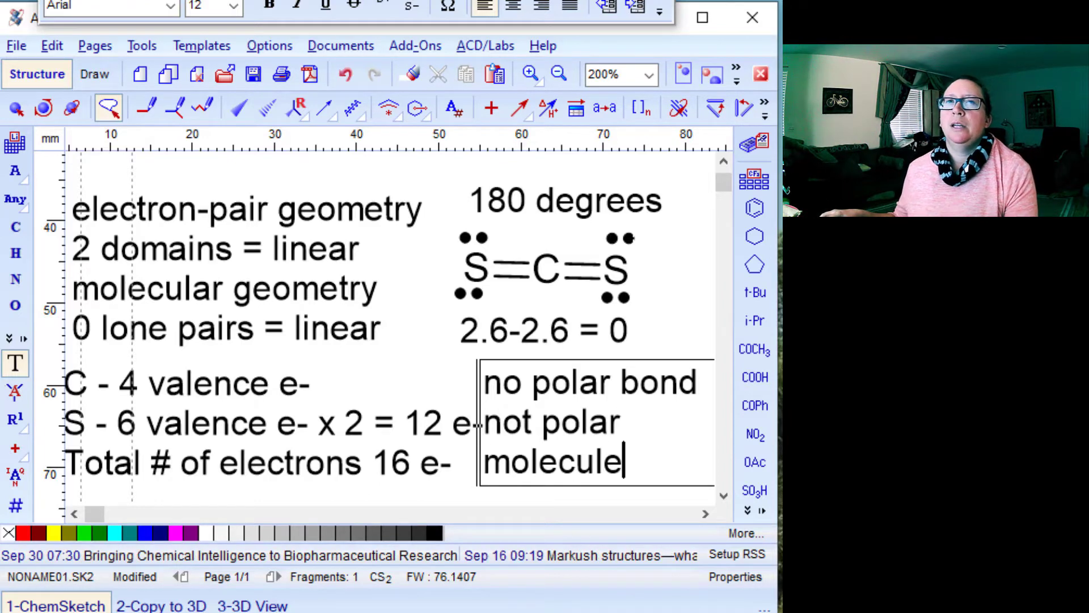
left_click(670, 302)
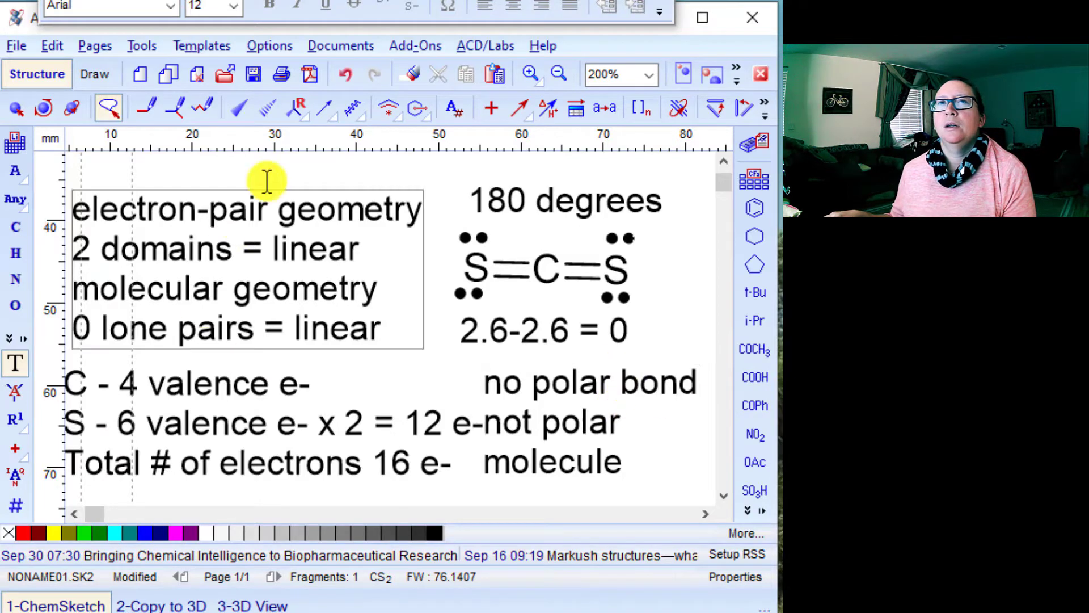
Step: Nudge the polarity note slightly right, away from the valence-electron note
left_click(16, 108)
left_click_drag(547, 365, 587, 378)
left_click(587, 456)
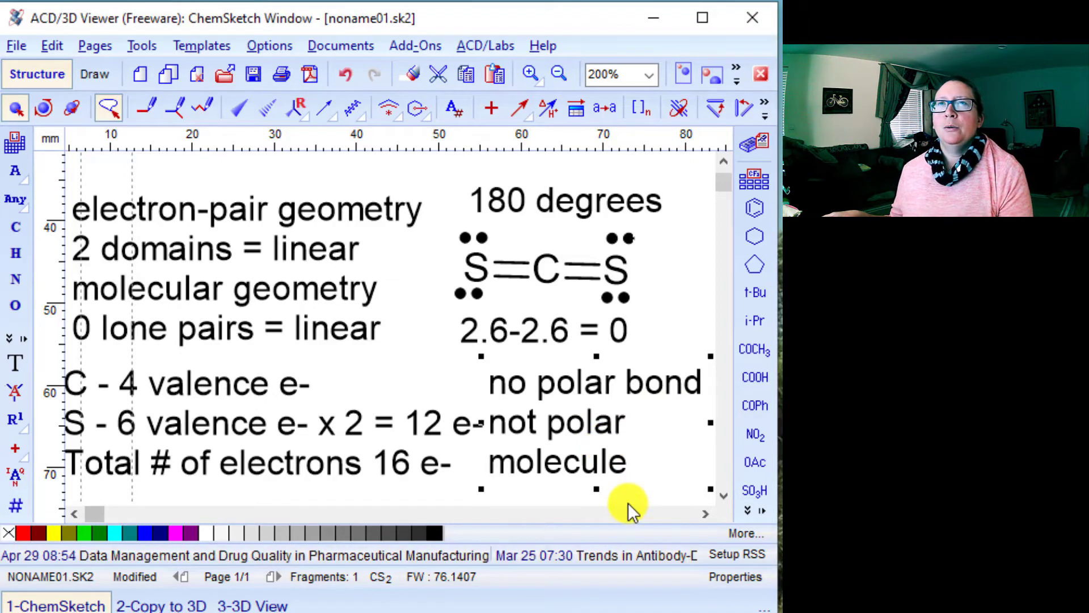
Step: Save the document in the Documents folder under the name "carbon disulfide" as a ChemSketch 2.0 document
left_click(16, 44)
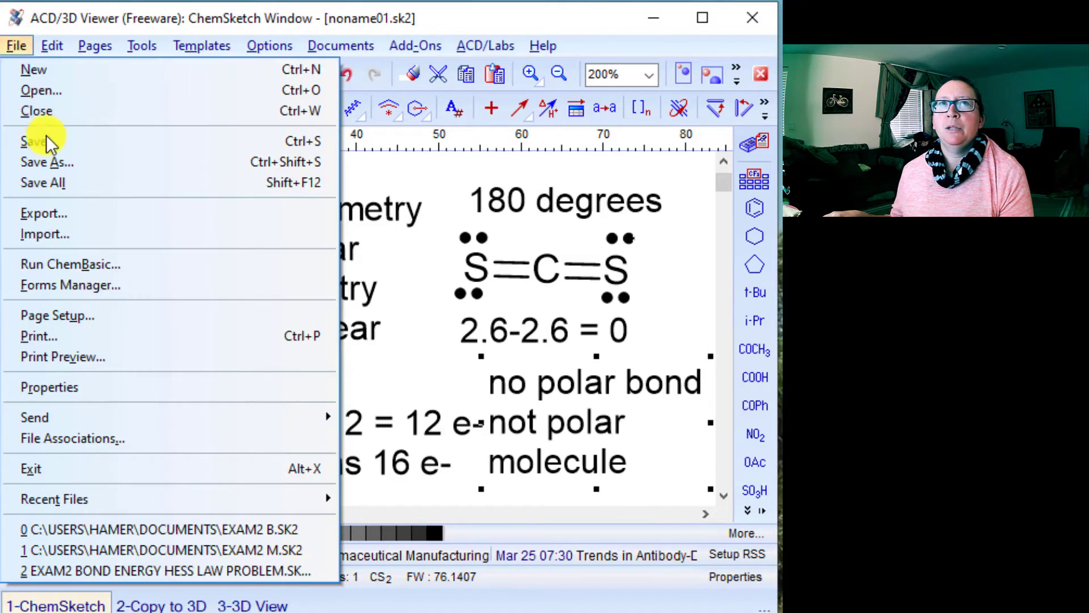
left_click(48, 162)
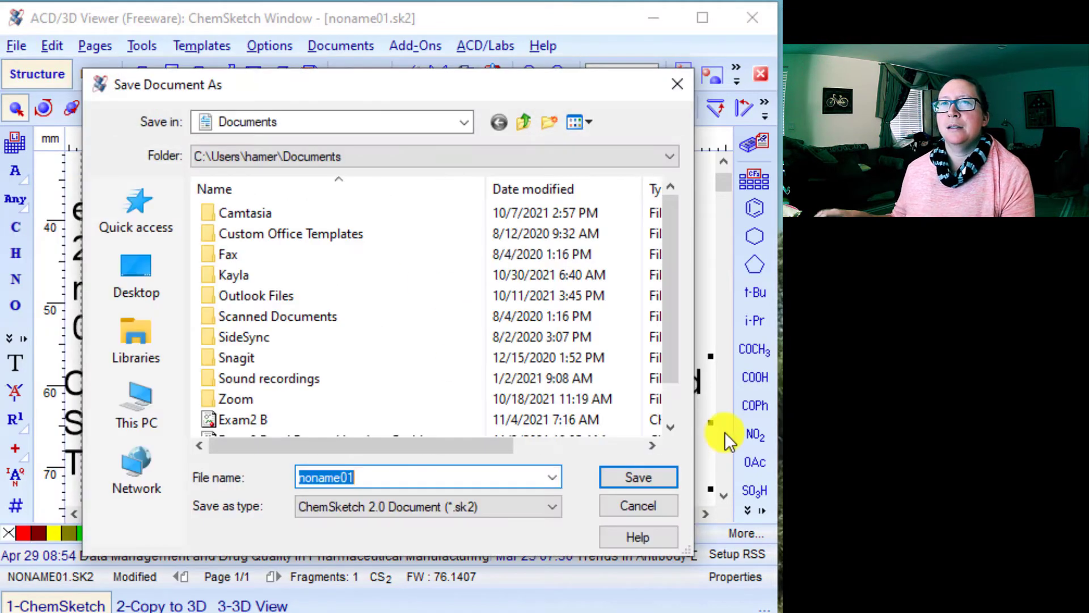
type("carbon di")
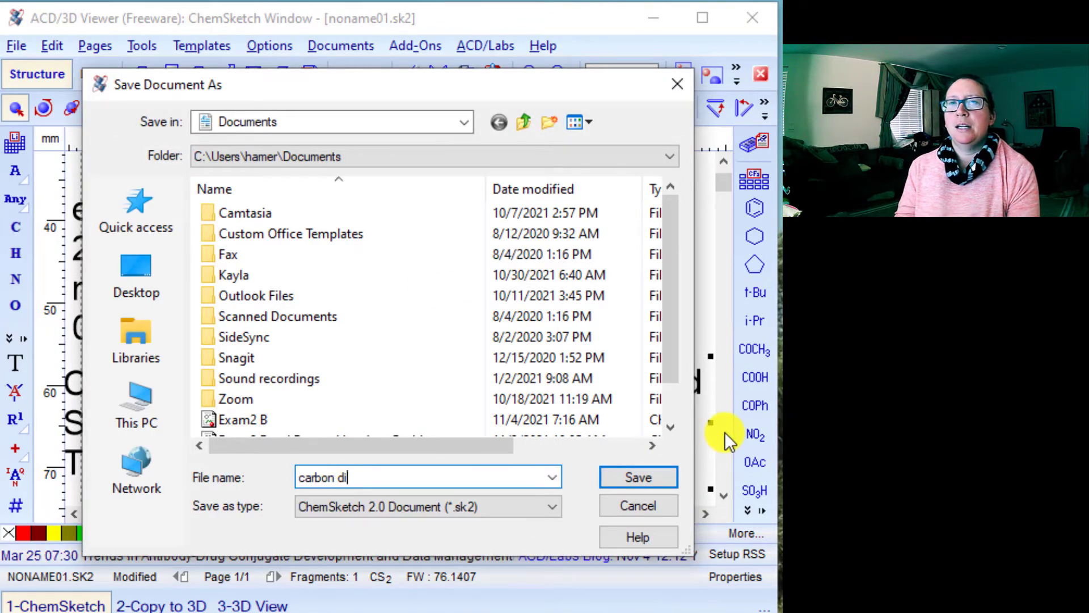
type("sulfide")
key("Return")
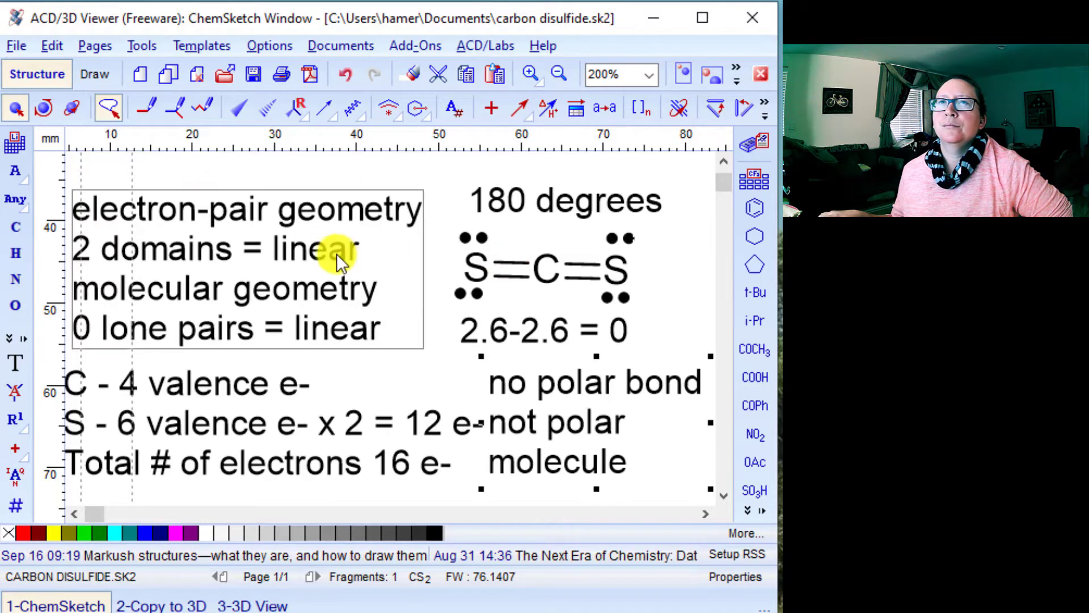
Step: Place a phosphorus atom in the empty area of the page below the carbon disulfide notes
scroll(634, 484, "down", 3)
scroll(635, 487, "down", 6)
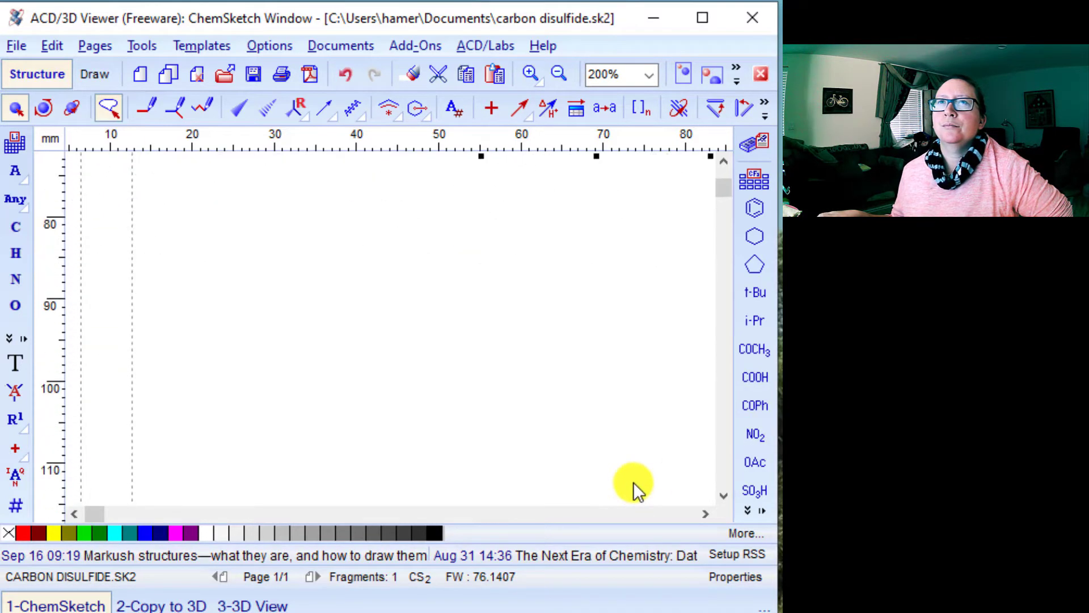
left_click(632, 460)
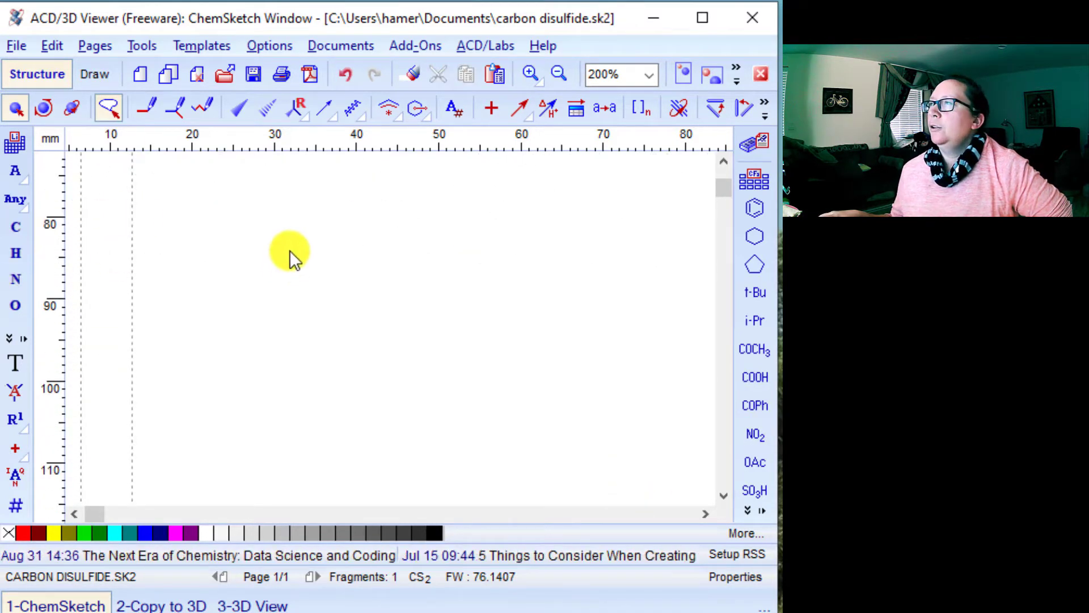
left_click(15, 366)
left_click(9, 338)
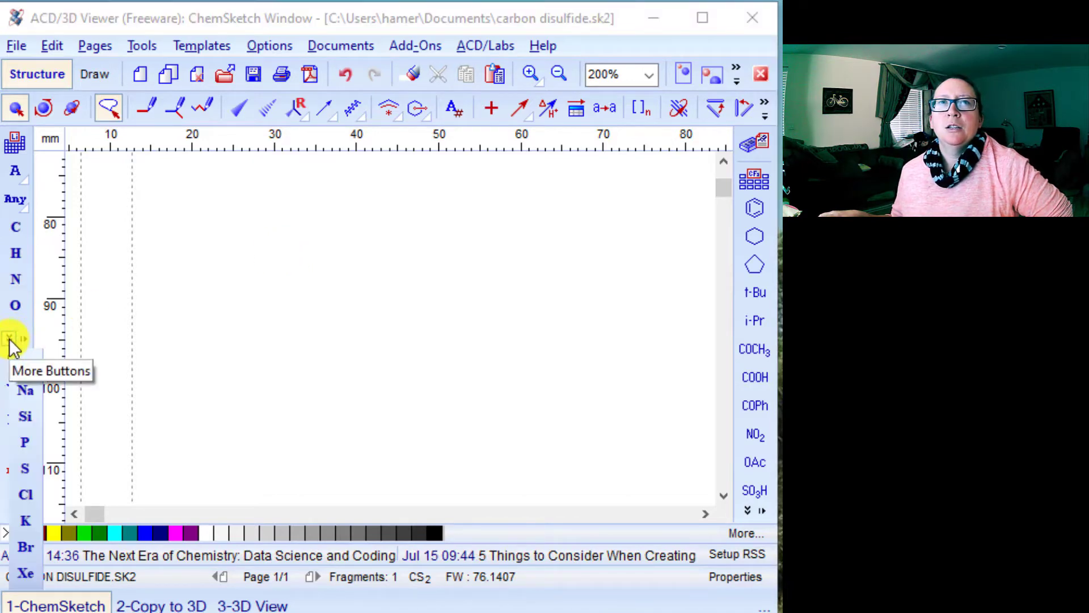
left_click(25, 443)
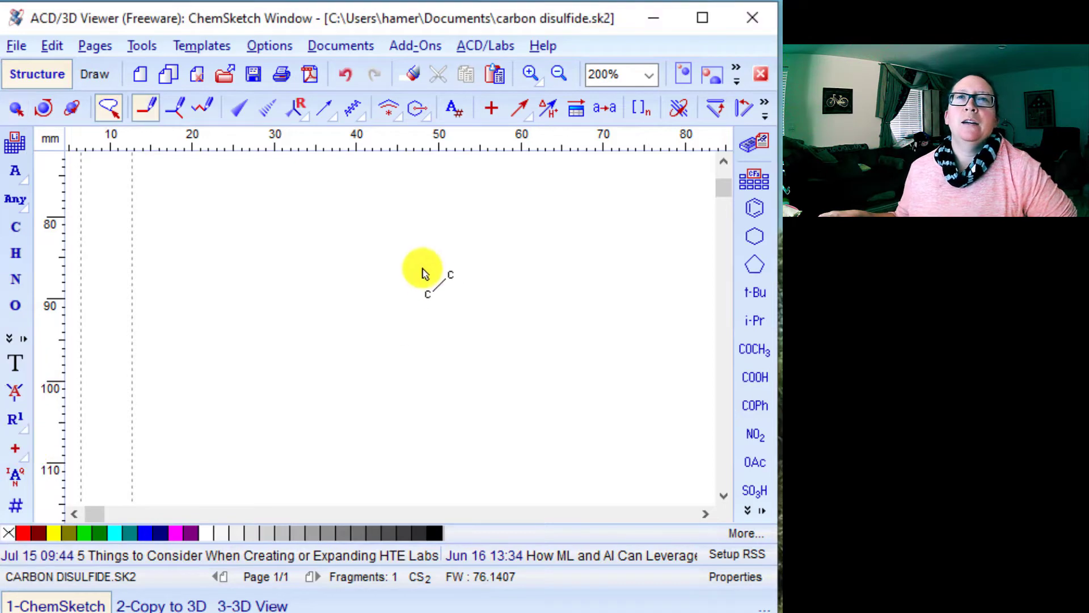
left_click(305, 278)
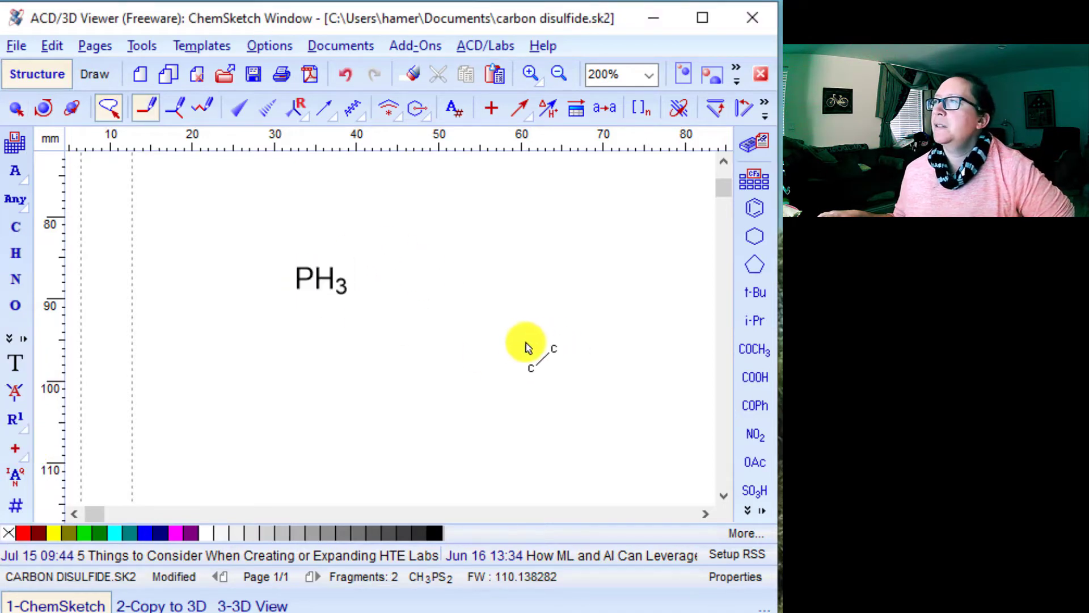
Step: Bond five chlorine atoms to the phosphorus atom to draw PCl5
left_click(10, 341)
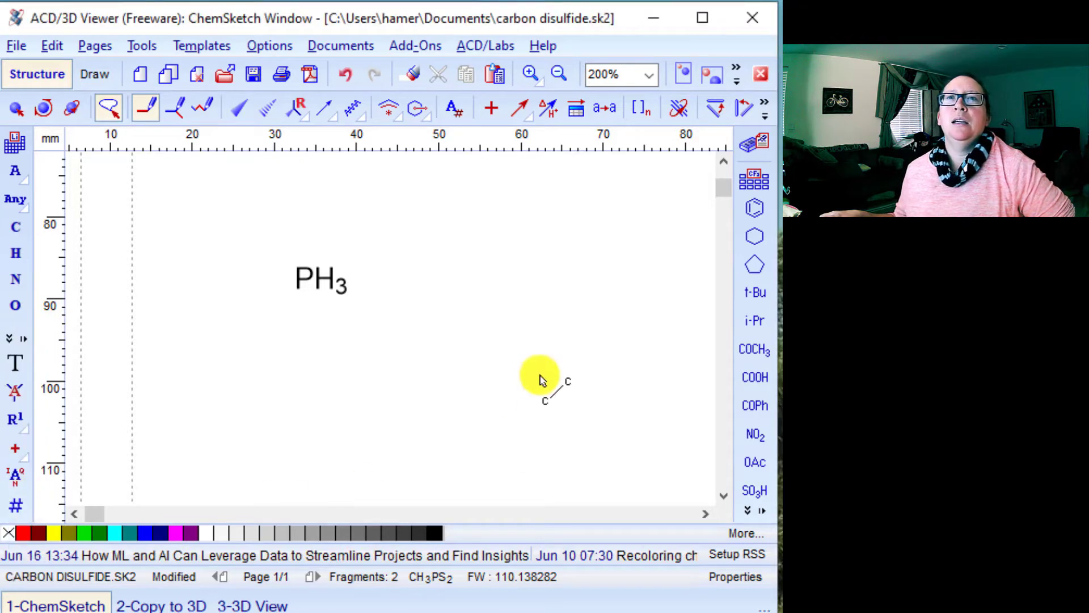
left_click_drag(304, 277, 315, 345)
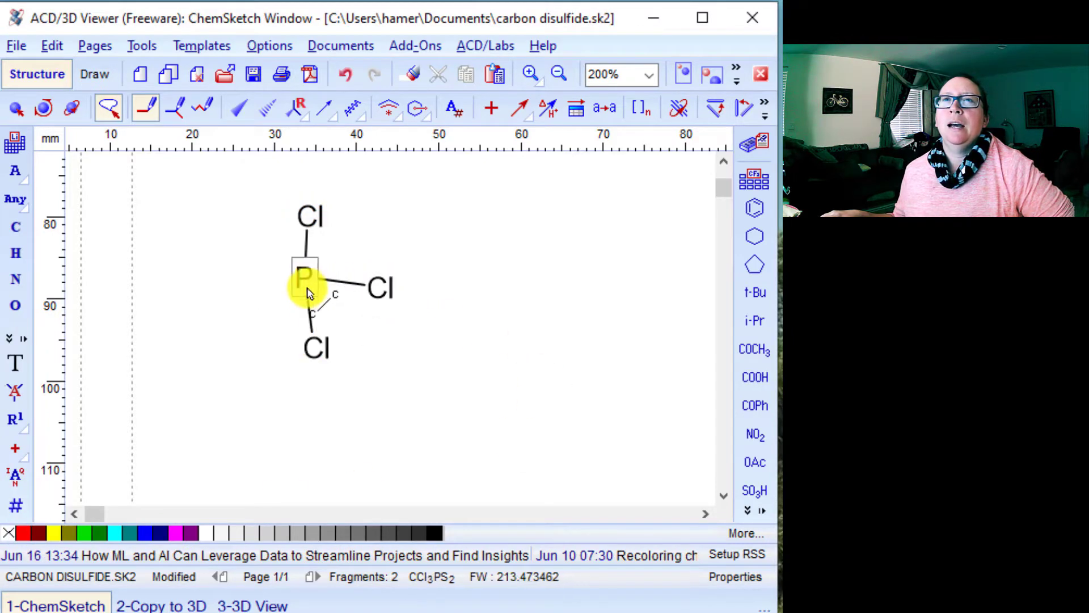
left_click_drag(251, 316, 299, 274)
left_click_drag(236, 257, 301, 276)
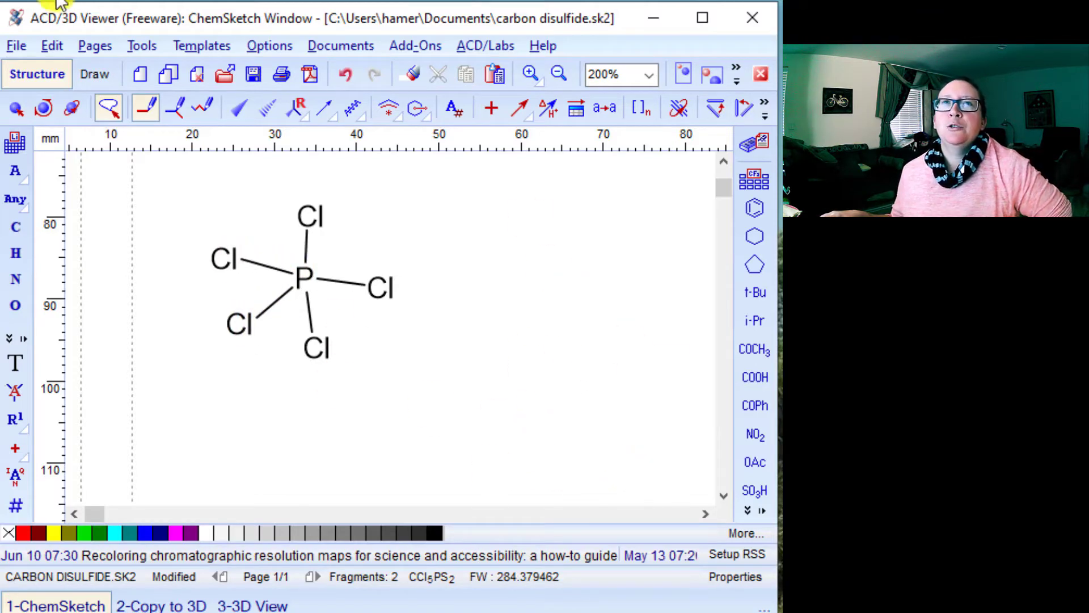
left_click(93, 46)
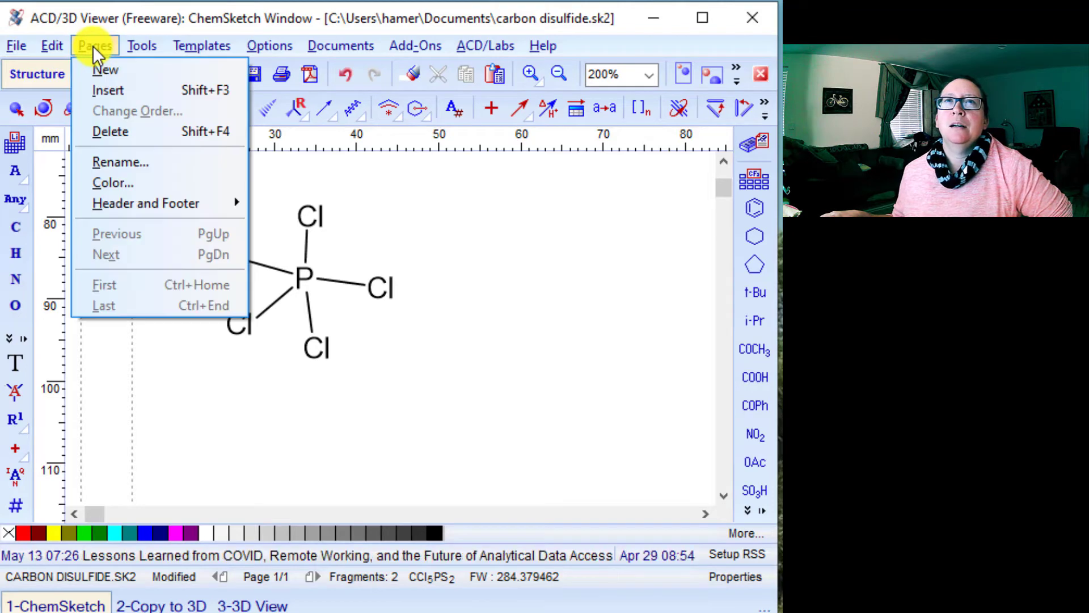
left_click(270, 45)
mouse_move(156, 43)
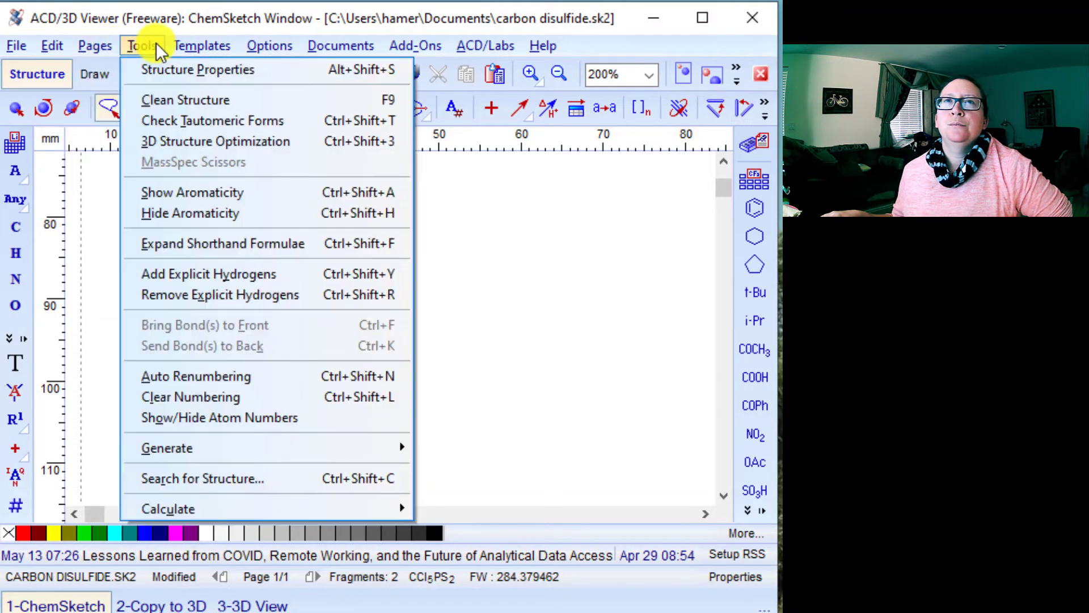
left_click(145, 67)
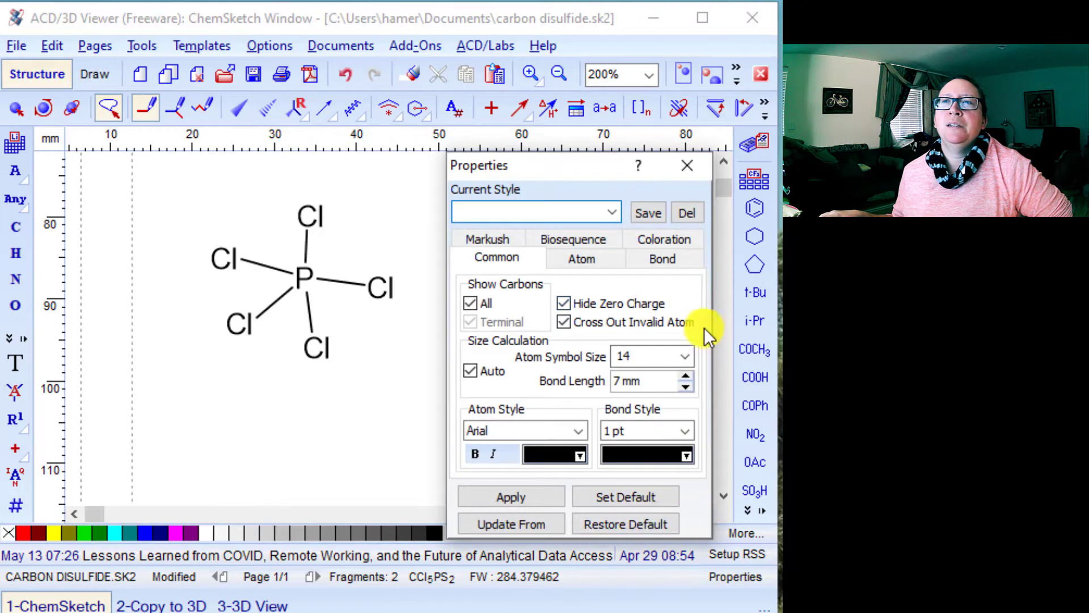
left_click(688, 165)
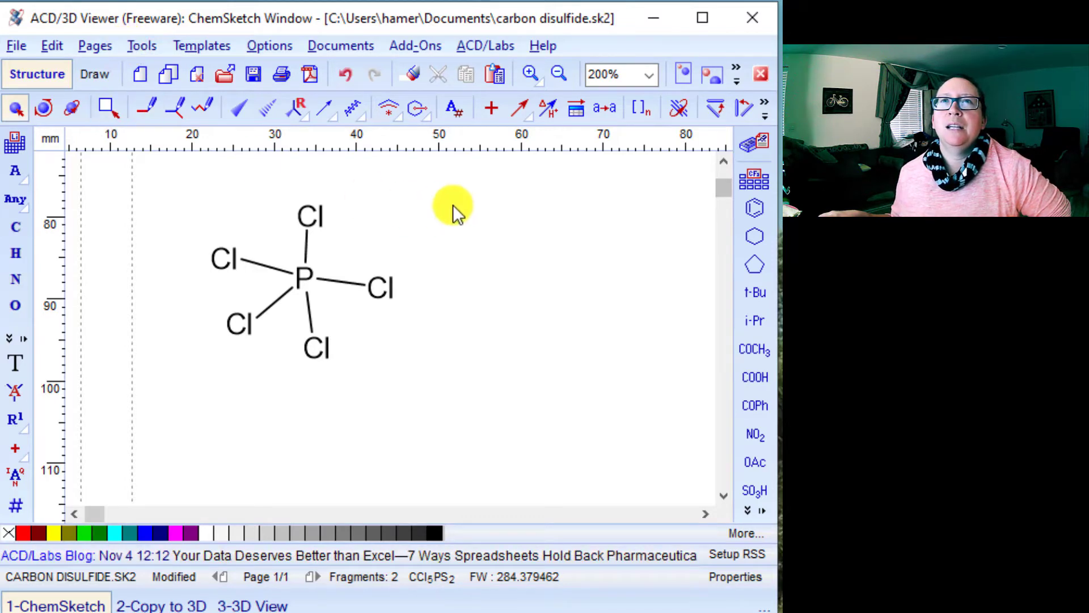
Step: Select the whole PCl5 molecule and tidy its layout with Clean Structure
left_click_drag(291, 414, 163, 382)
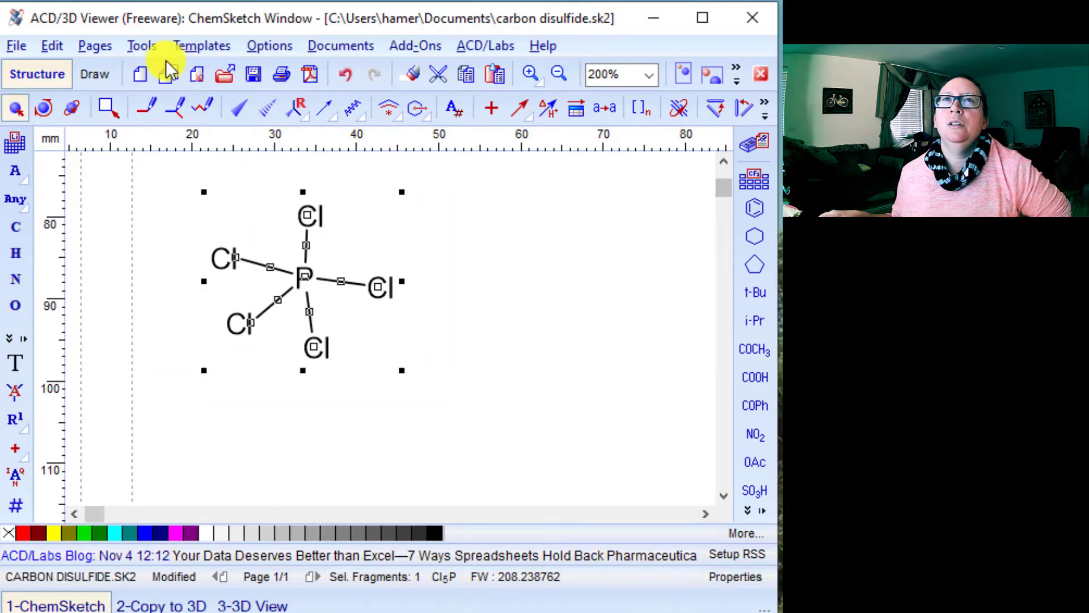
left_click(131, 44)
left_click(140, 93)
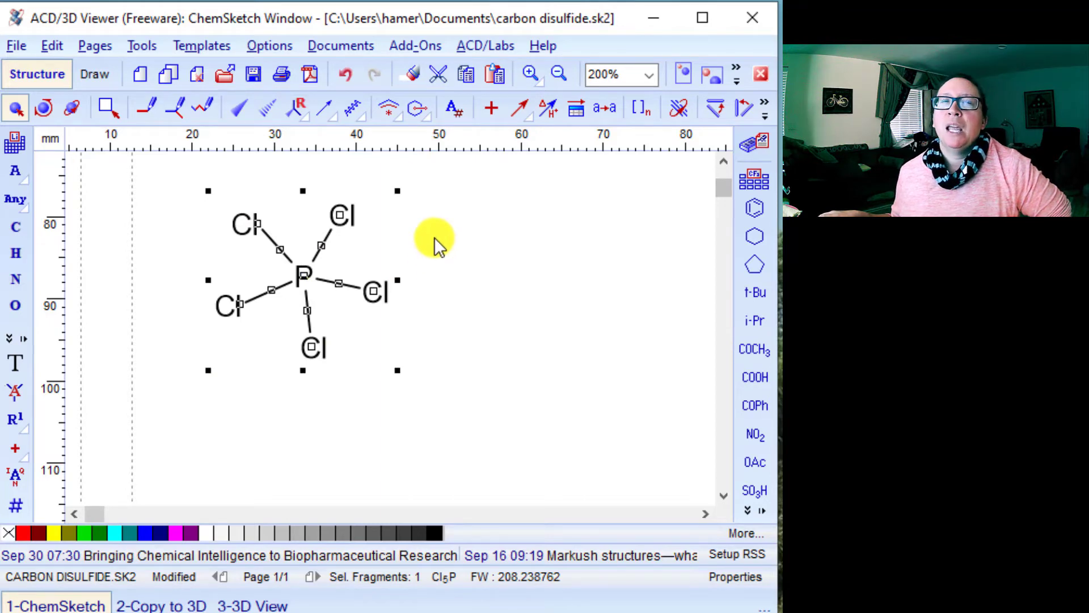
Step: Run 3D Structure Optimization on the selected PCl5 molecule and copy the result to the 3D viewer
left_click(402, 46)
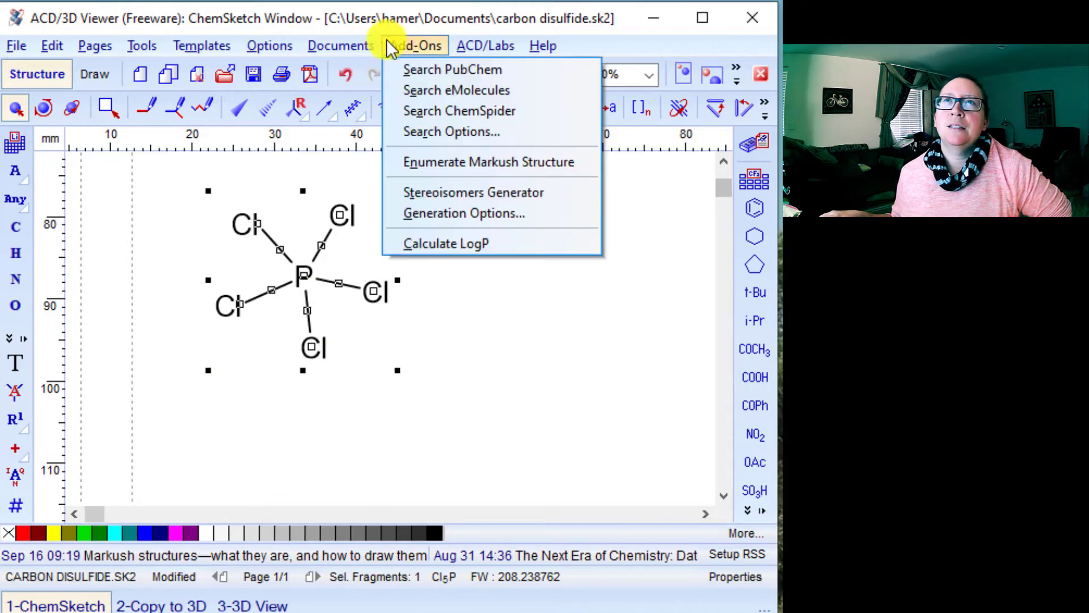
mouse_move(146, 46)
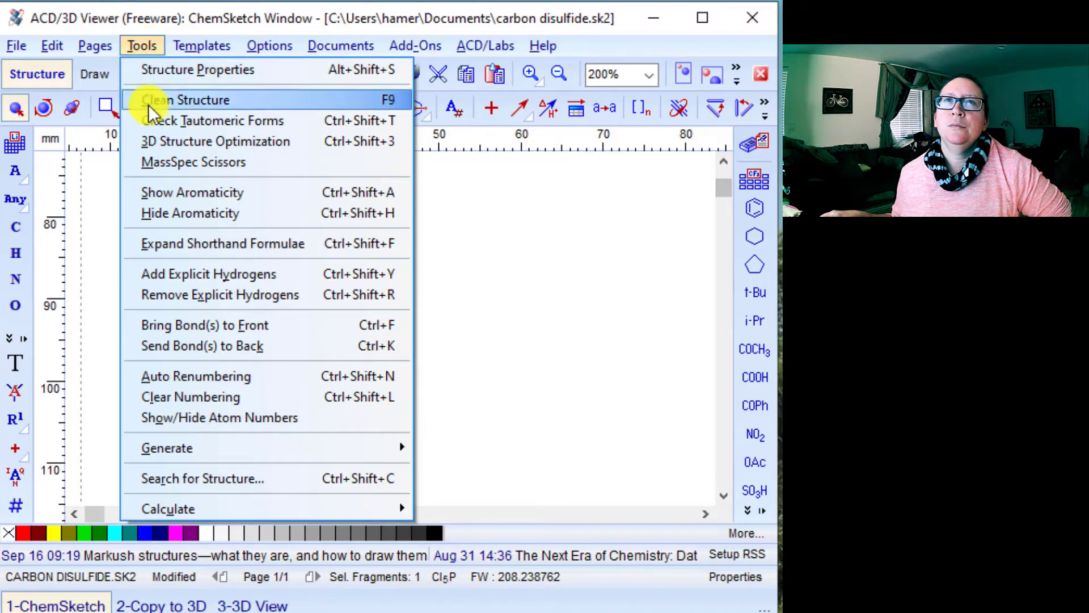
left_click(150, 142)
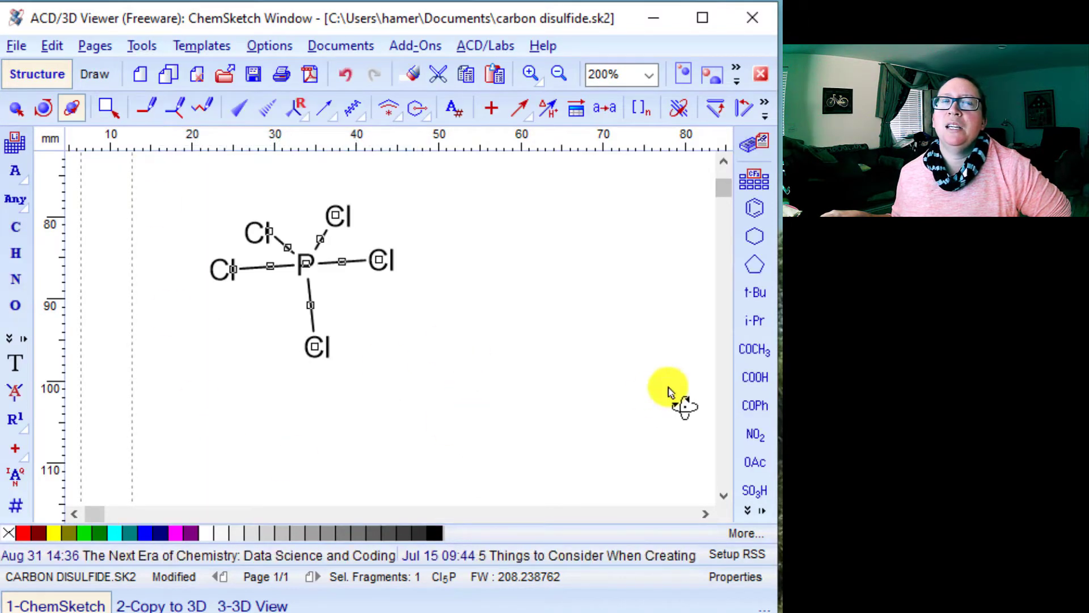
left_click(186, 604)
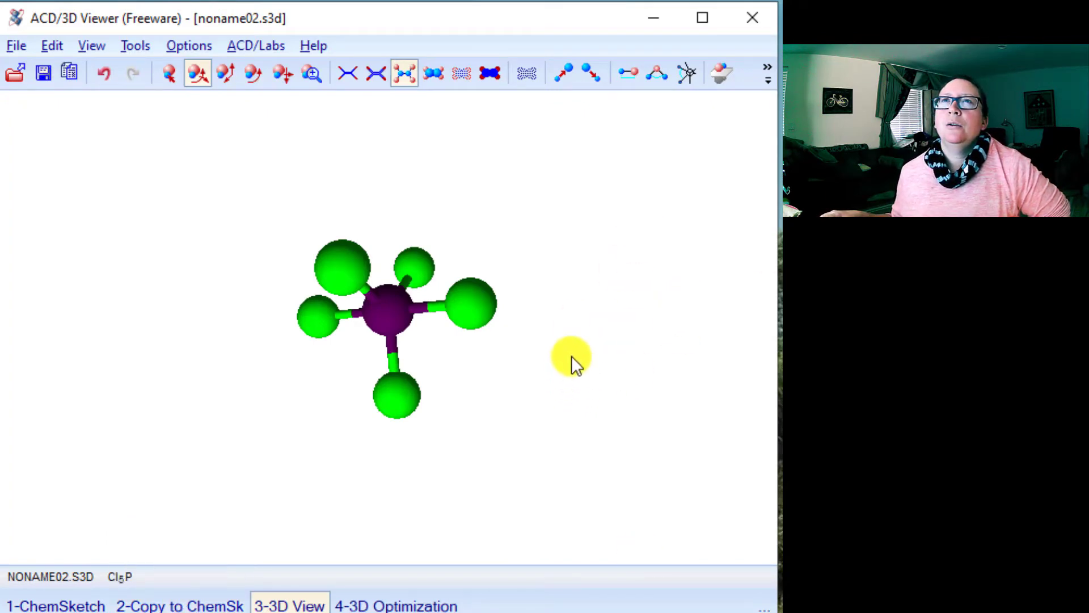
Step: Rotate the ball-and-stick PCl5 model freely to examine how the five chlorines are arranged around phosphorus
left_click_drag(488, 304, 247, 43)
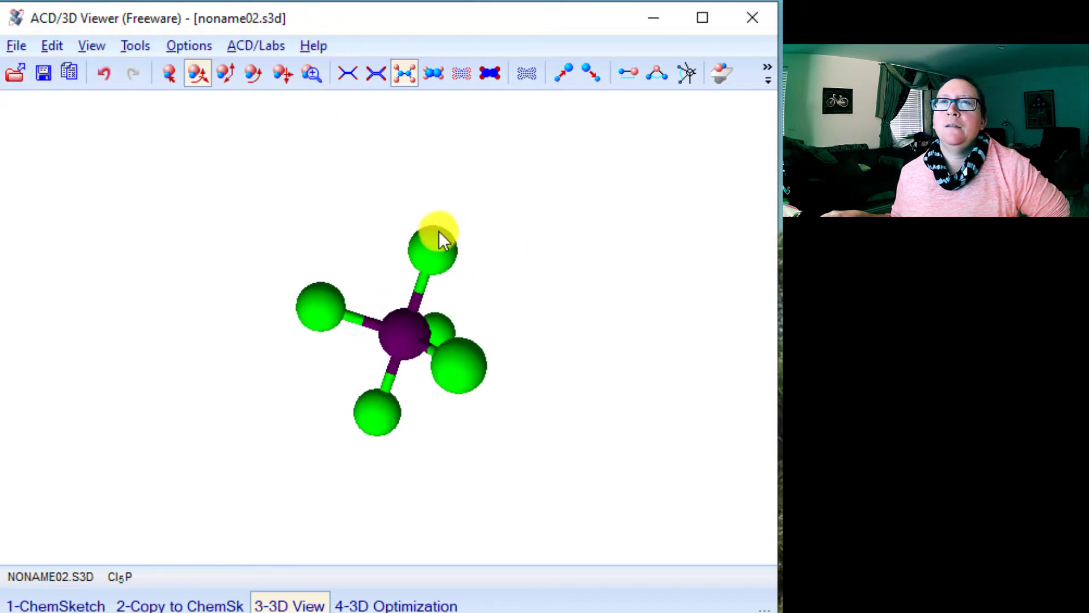
left_click_drag(438, 230, 392, 200)
left_click_drag(396, 415, 282, 309)
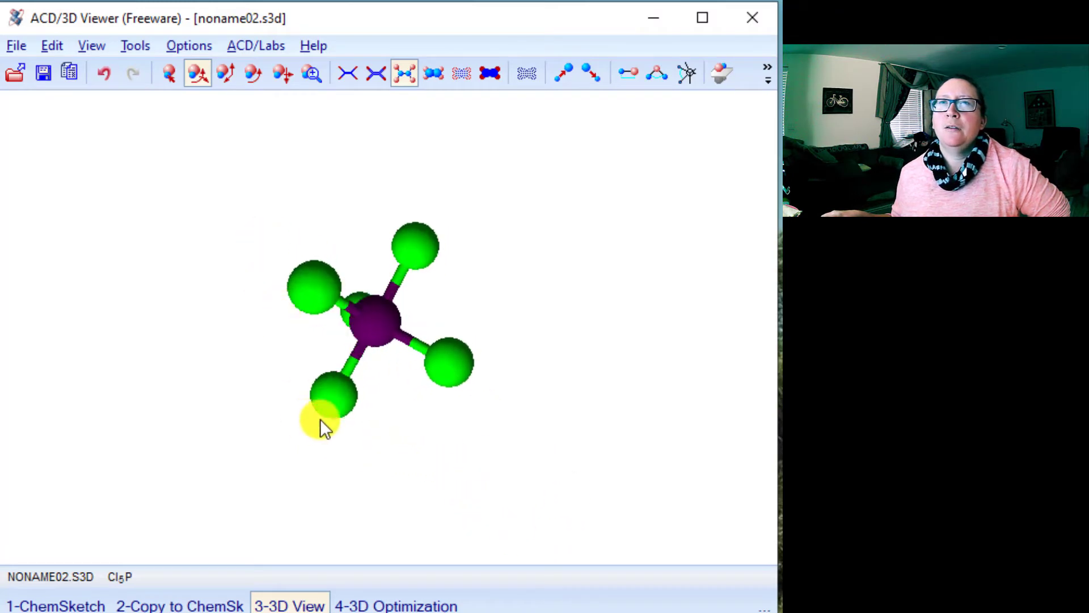
left_click_drag(320, 423, 462, 499)
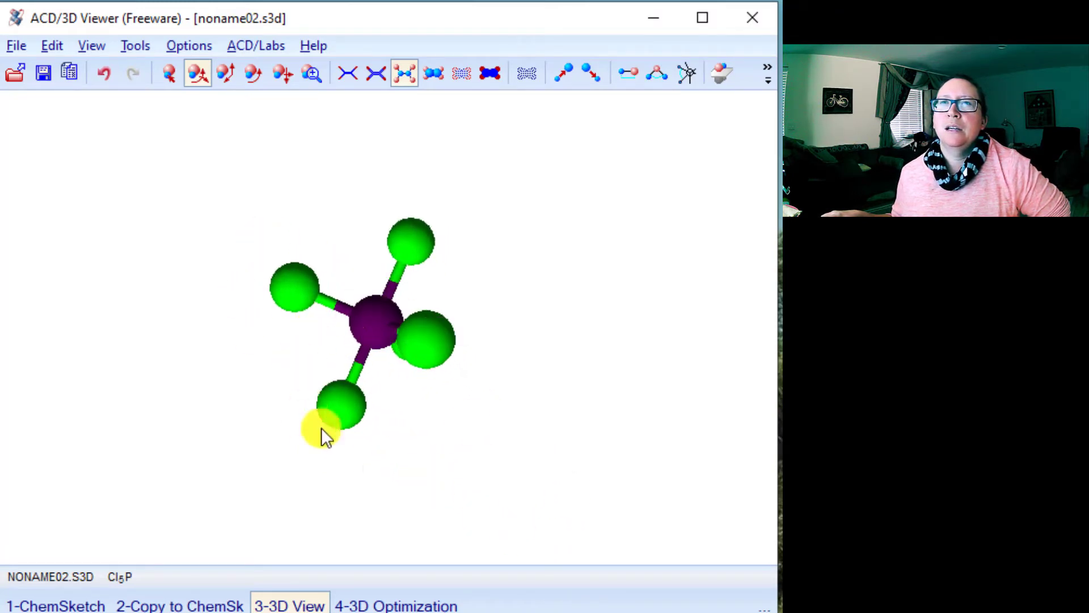
left_click_drag(399, 211, 341, 187)
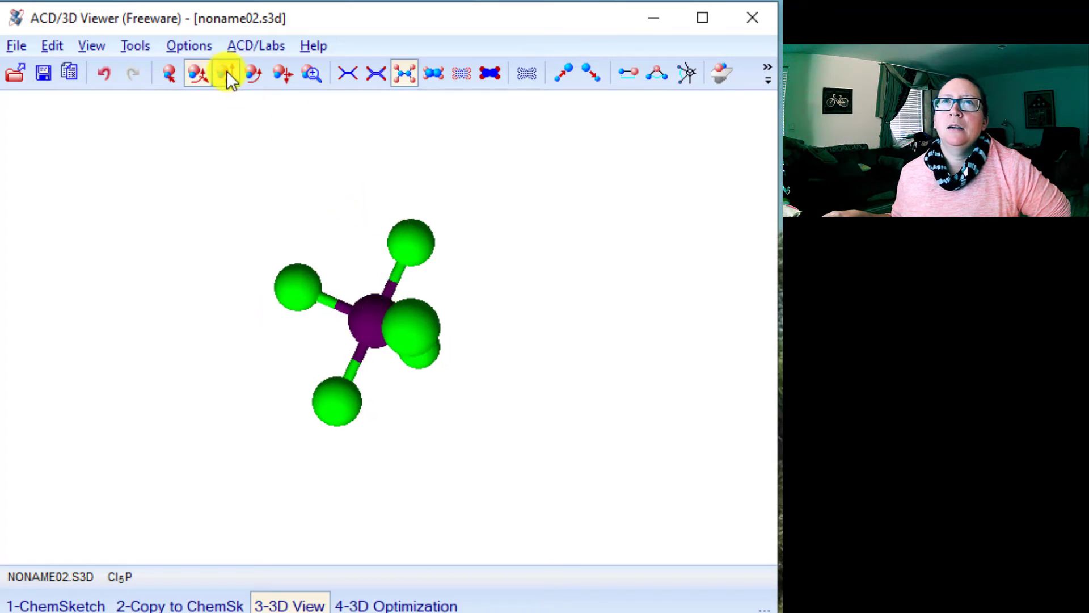
left_click(226, 72)
left_click_drag(372, 476, 355, 420)
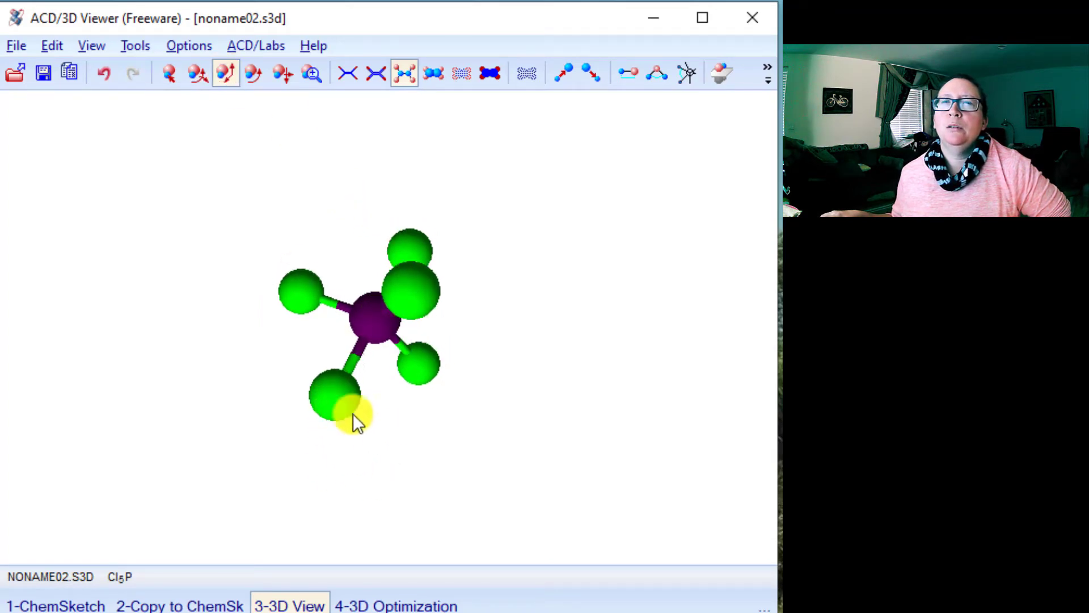
left_click_drag(275, 389, 242, 135)
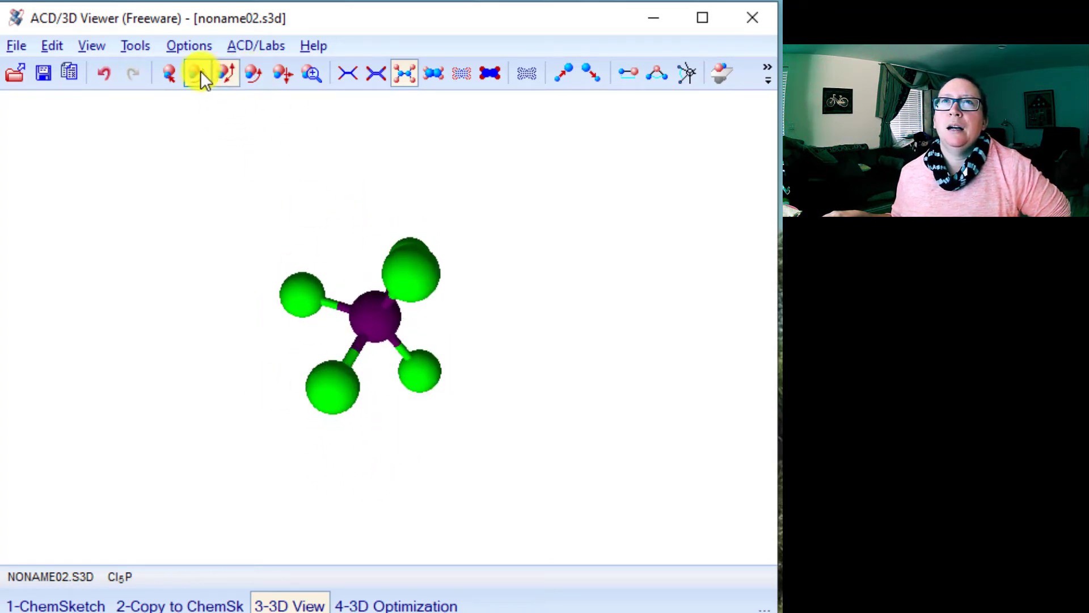
left_click(169, 72)
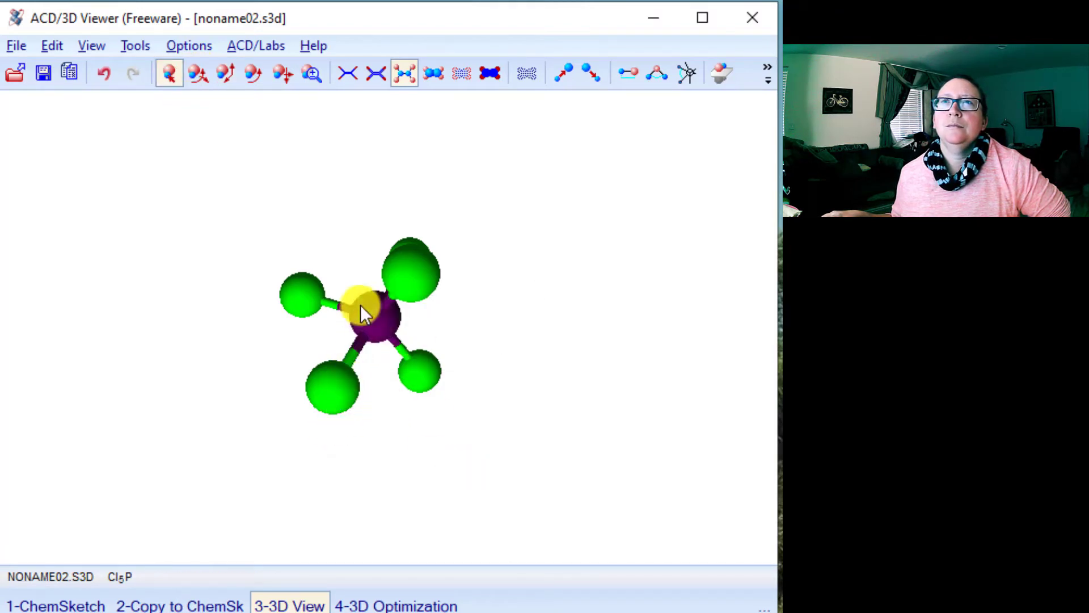
left_click(193, 75)
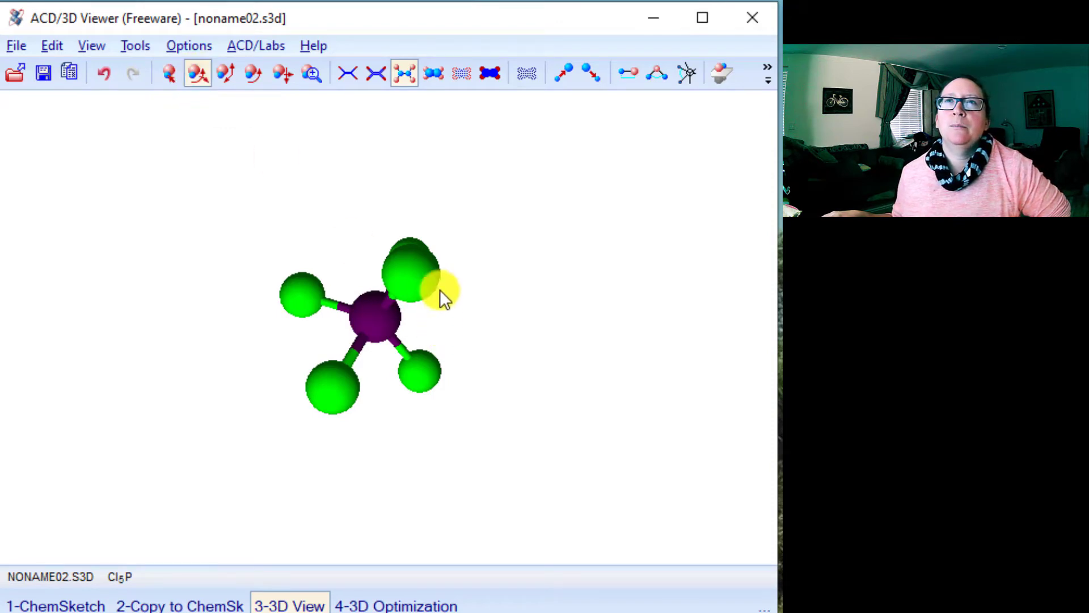
left_click_drag(441, 289, 308, 538)
left_click_drag(474, 380, 0, 176)
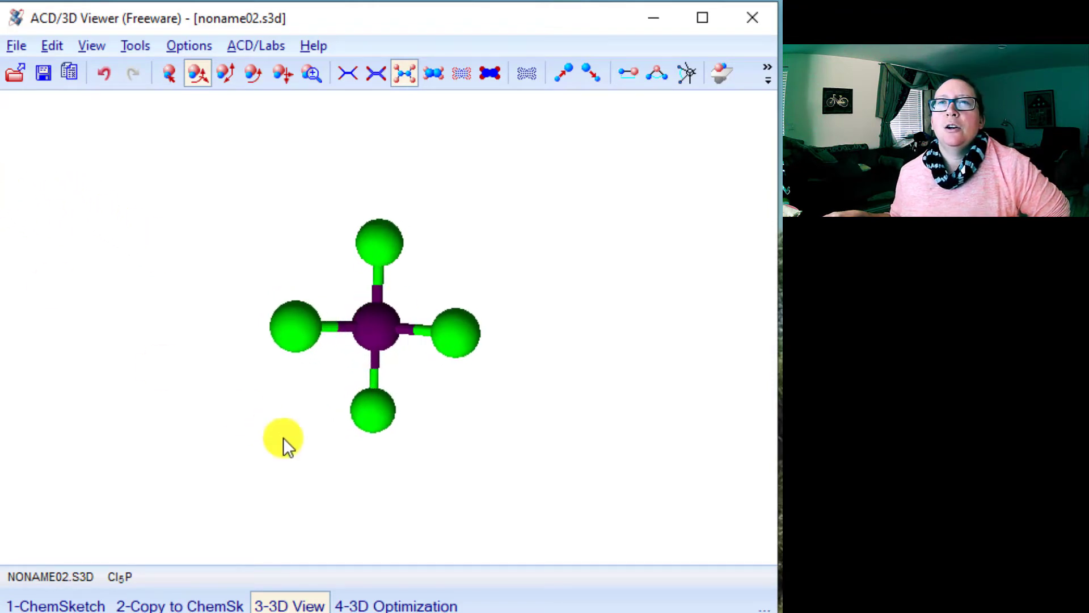
Step: Turn the 3D model to look straight down its axial Cl–P–Cl line and examine the three equatorial chlorines
left_click_drag(362, 237, 320, 232)
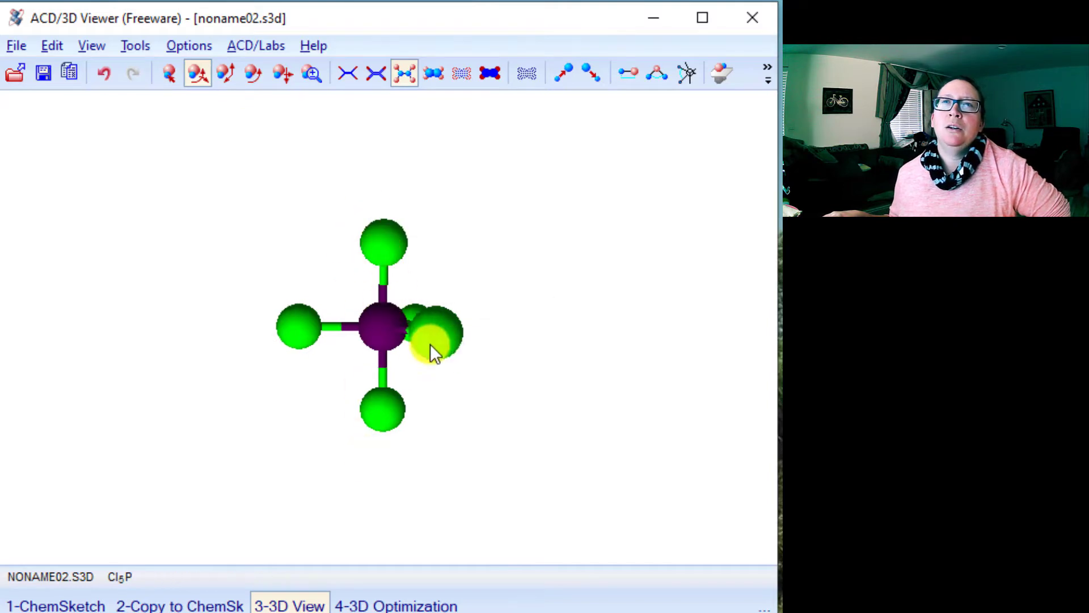
left_click_drag(430, 345, 119, 322)
left_click_drag(466, 337, 437, 426)
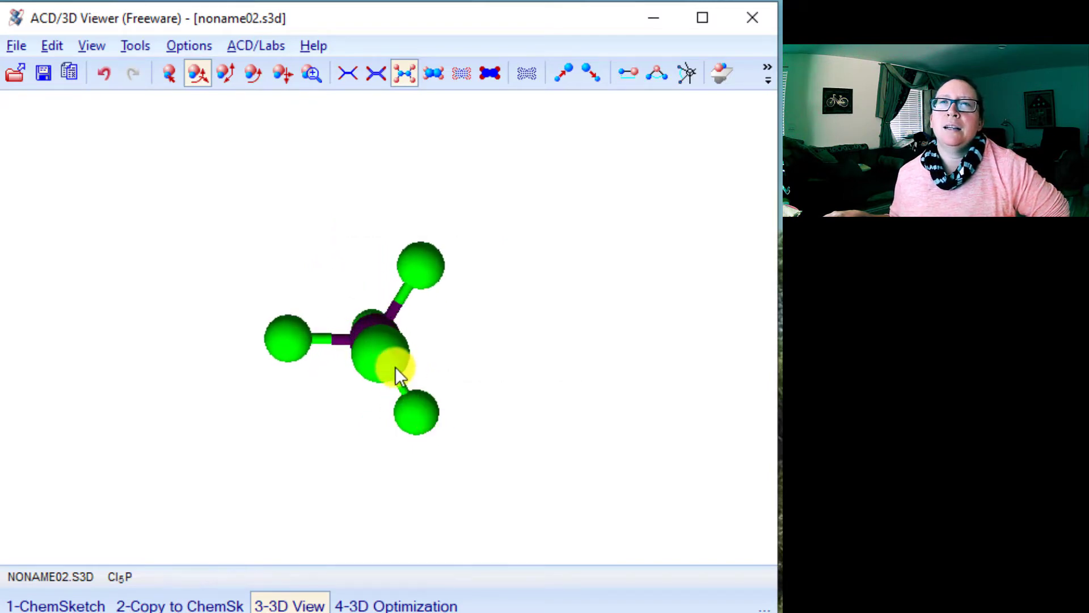
left_click_drag(395, 366, 379, 344)
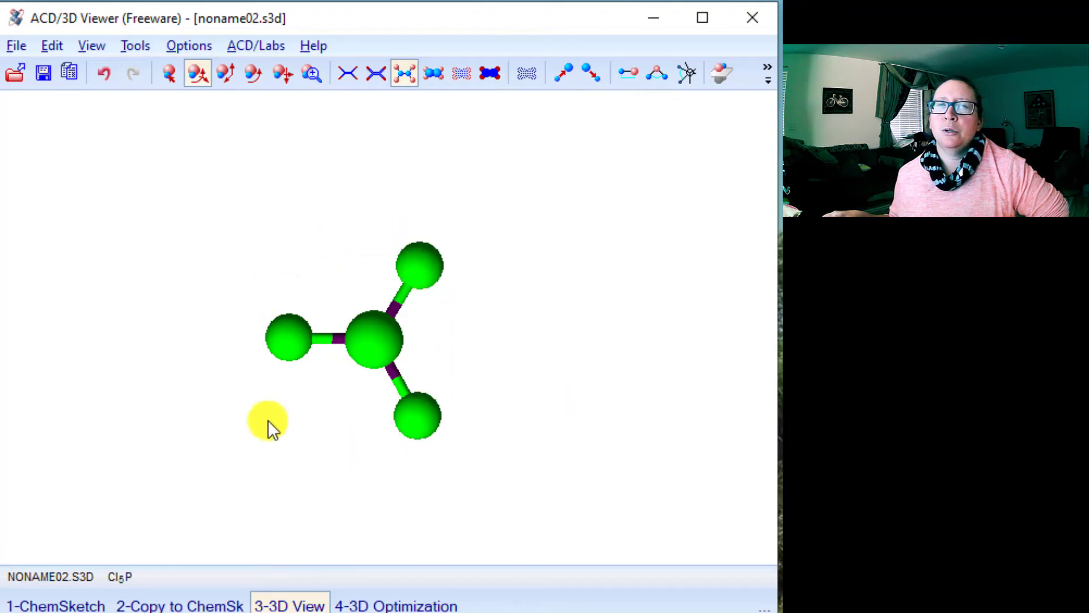
mouse_move(456, 262)
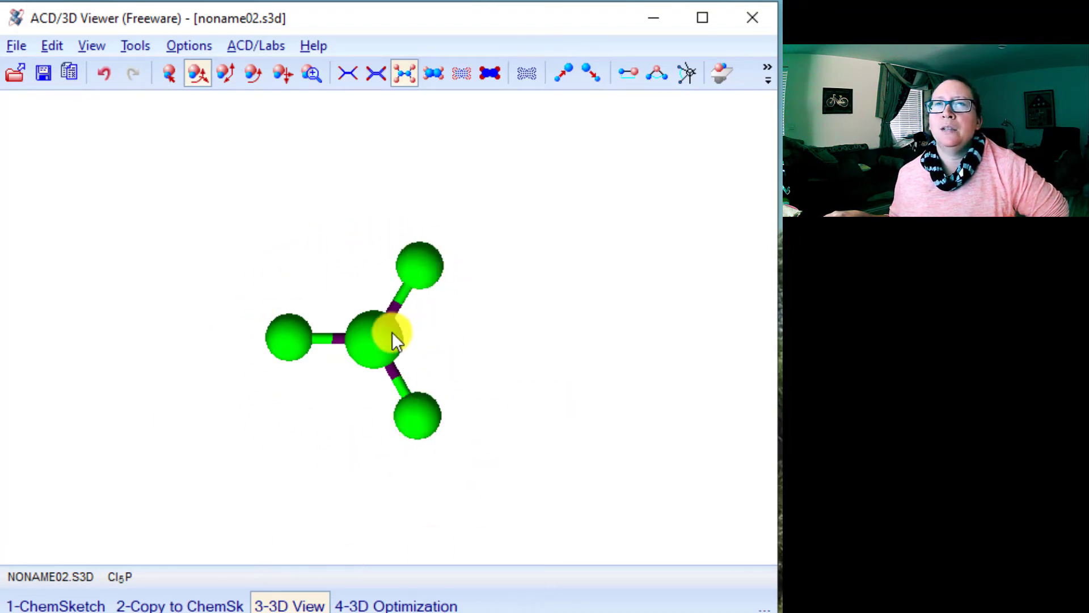
Step: Turn the 3D model to a side view to examine its axial and equatorial bonds, and return to the ChemSketch drawing
left_click_drag(369, 349, 392, 162)
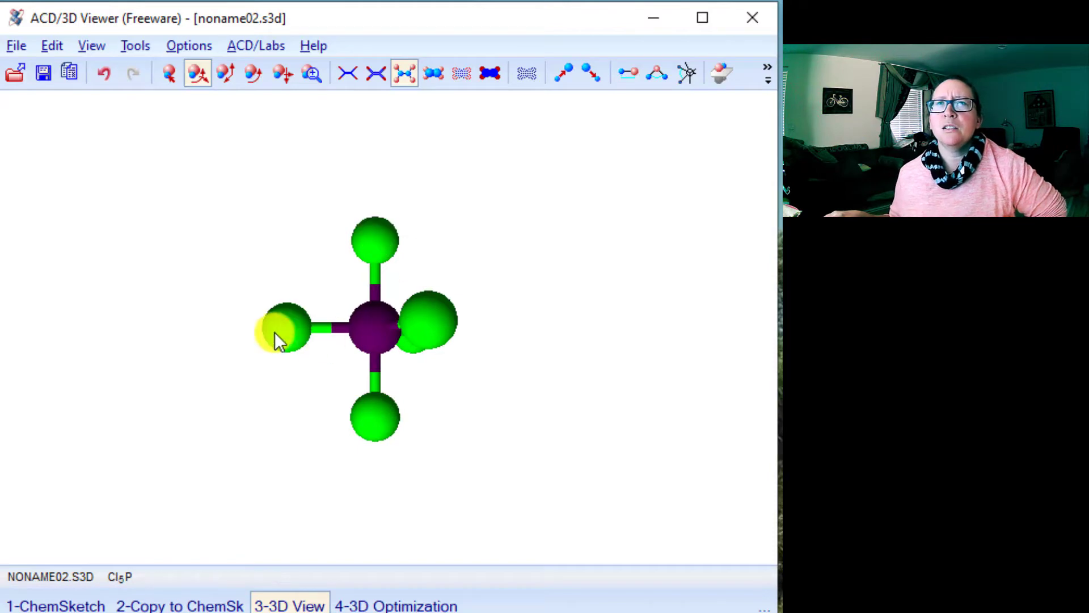
left_click_drag(274, 332, 432, 351)
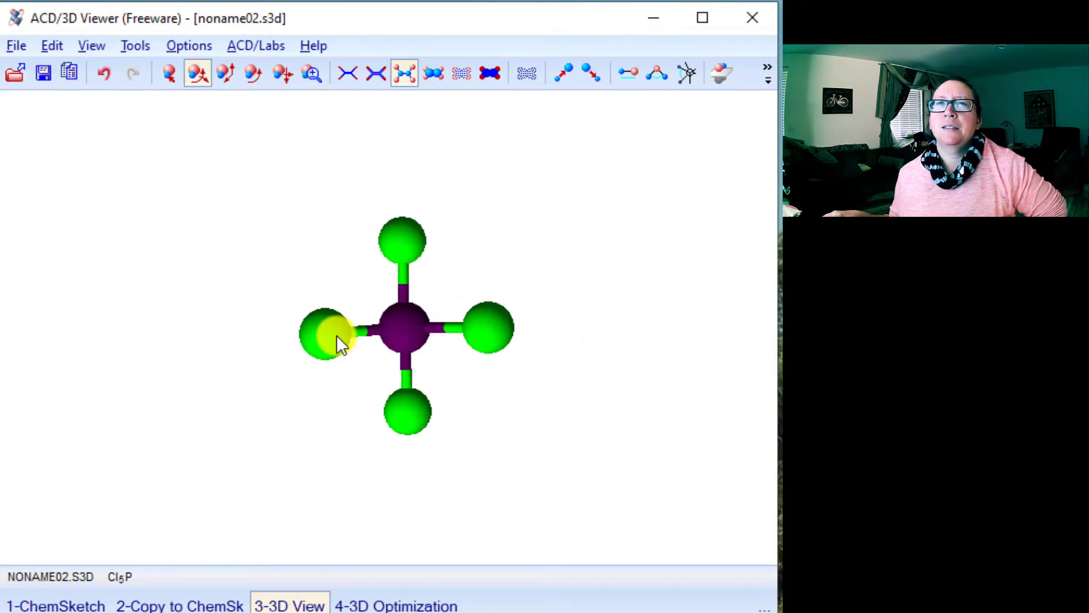
left_click_drag(336, 335, 749, 263)
left_click_drag(322, 322, 468, 387)
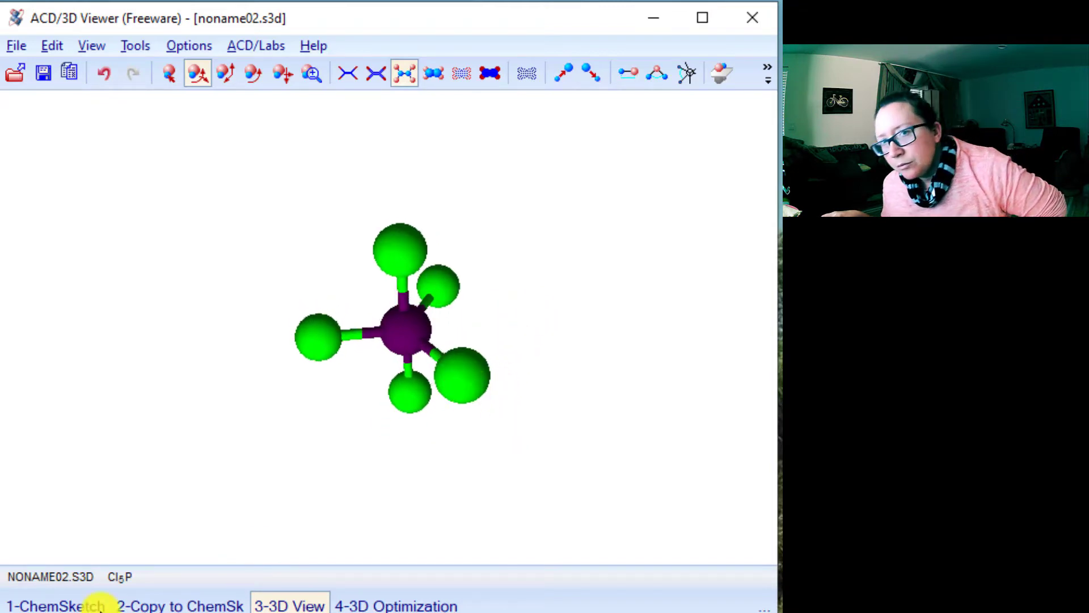
left_click(85, 604)
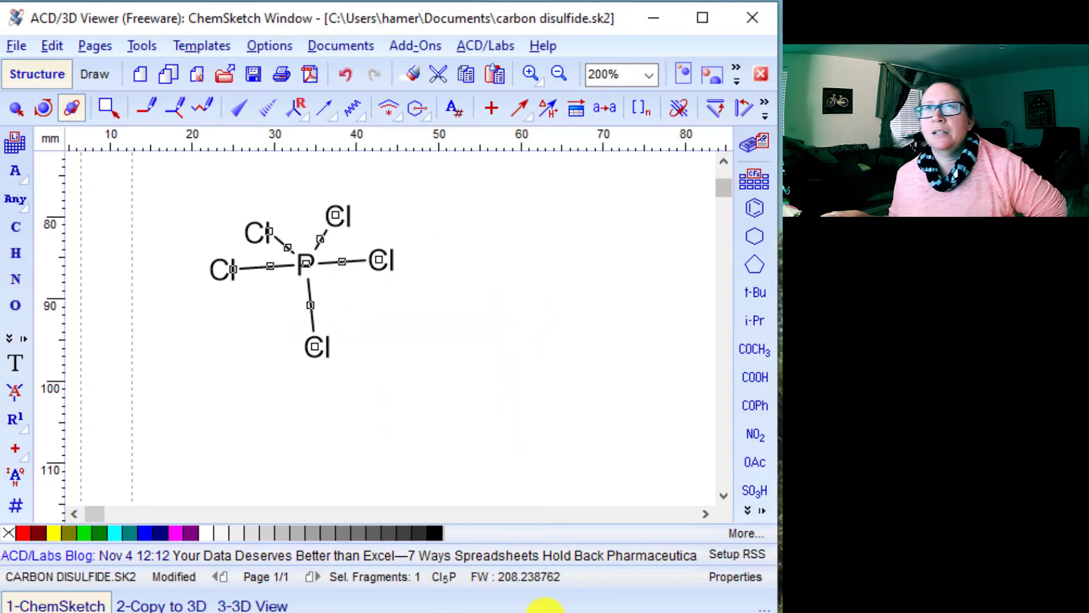
left_click(482, 339)
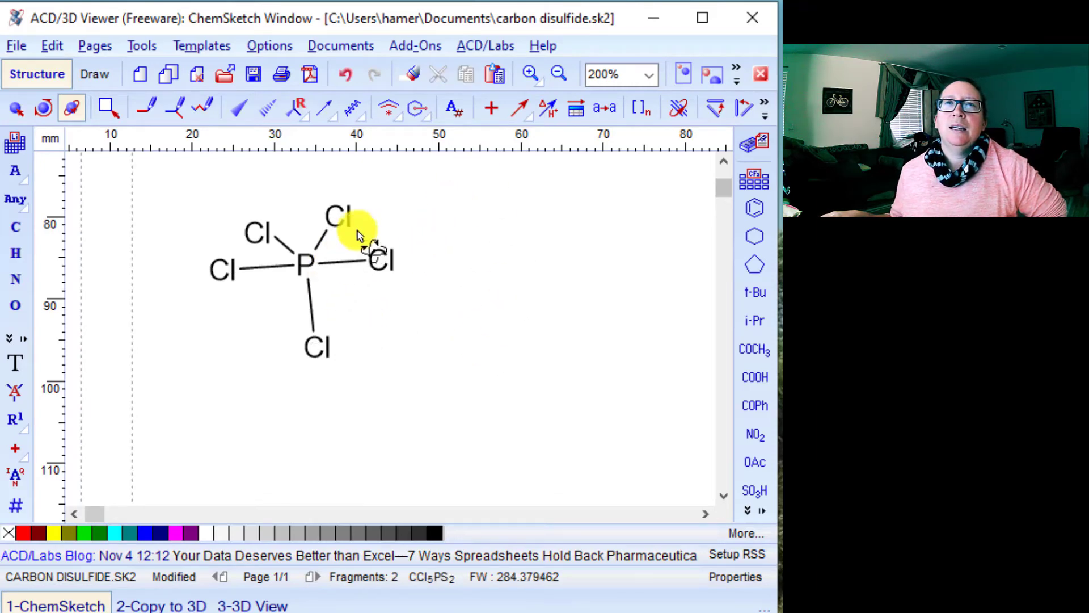
Step: Lasso the drawn PCl5 molecule and rotate it in 3D until two opposite chlorines stand nearly vertical above and below phosphorus
left_click(111, 109)
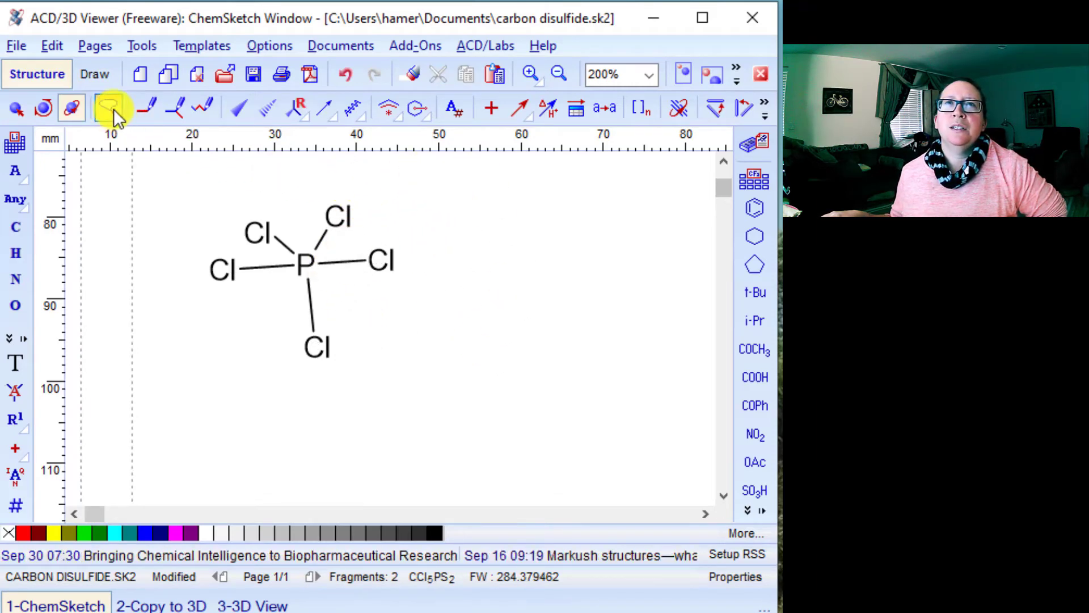
mouse_move(415, 182)
left_mouse_down()
mouse_move(292, 433)
mouse_move(166, 212)
left_mouse_up()
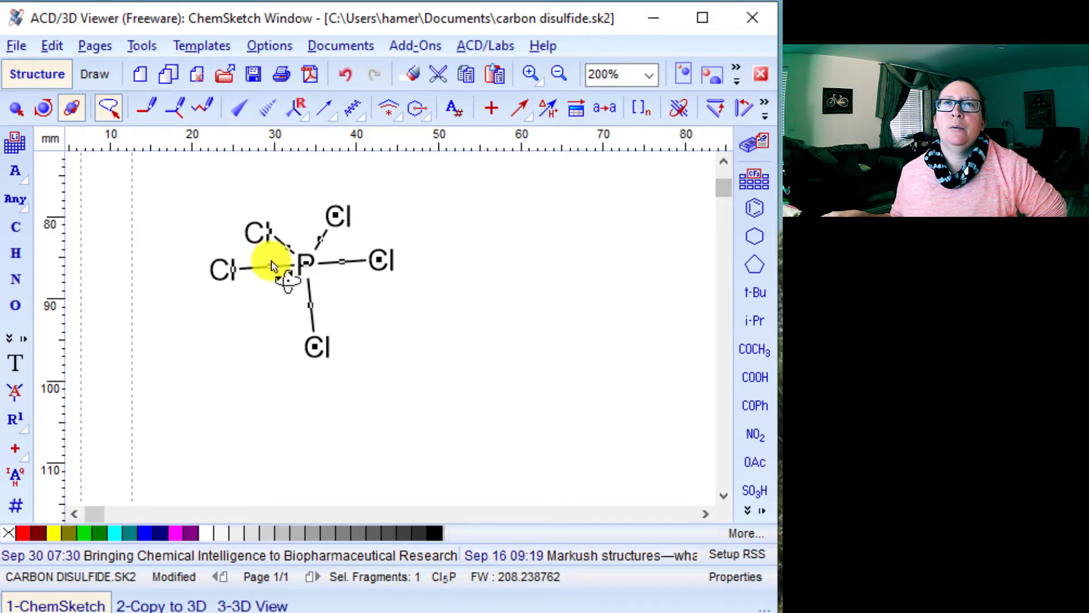
mouse_move(267, 268)
left_mouse_down()
mouse_move(190, 237)
mouse_move(257, 279)
mouse_move(391, 264)
mouse_move(382, 236)
mouse_move(414, 190)
mouse_move(213, 273)
mouse_move(361, 179)
left_mouse_up()
left_click(325, 279)
left_click(393, 301)
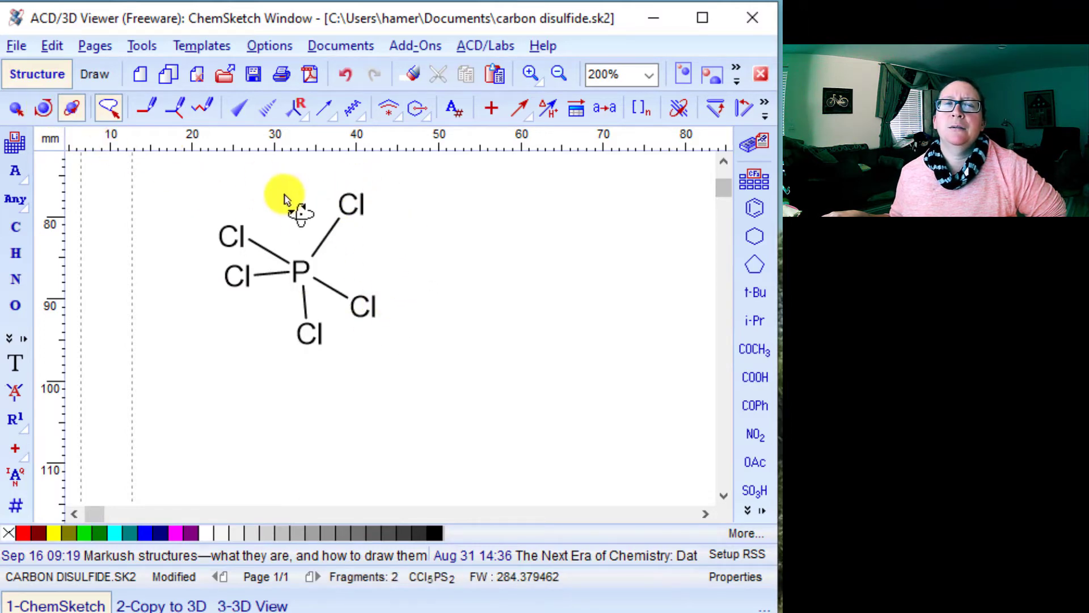
left_click_drag(231, 245, 353, 320)
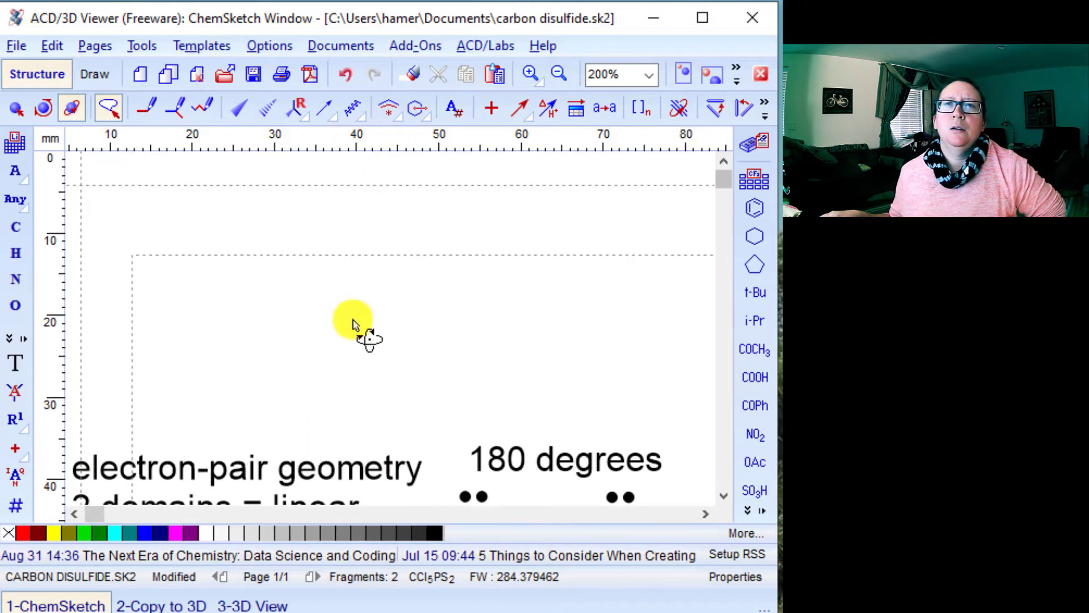
scroll(353, 320, "down", 10)
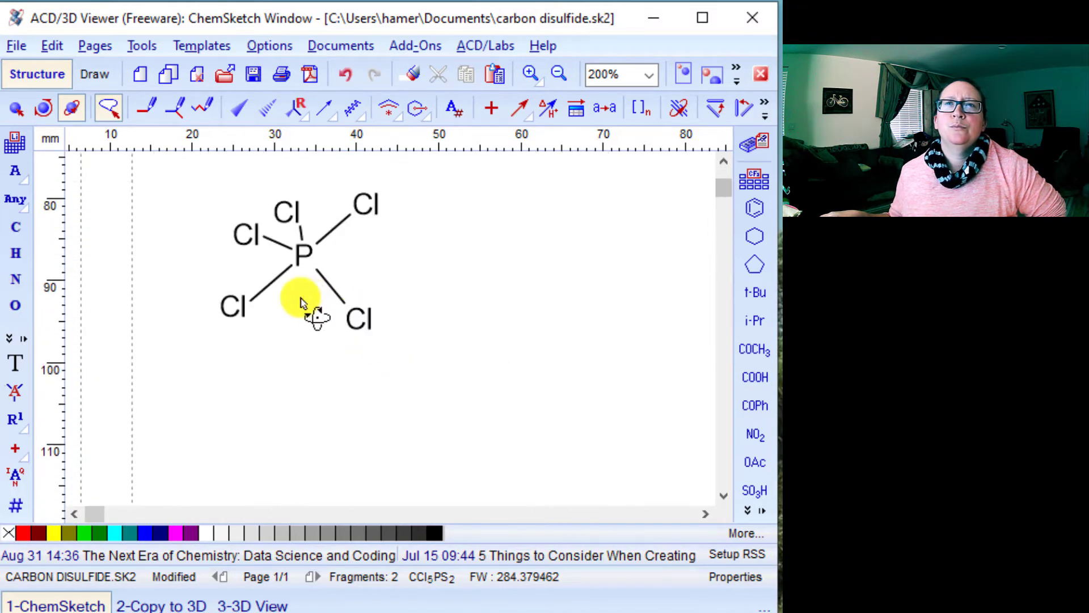
left_click_drag(409, 316, 369, 328)
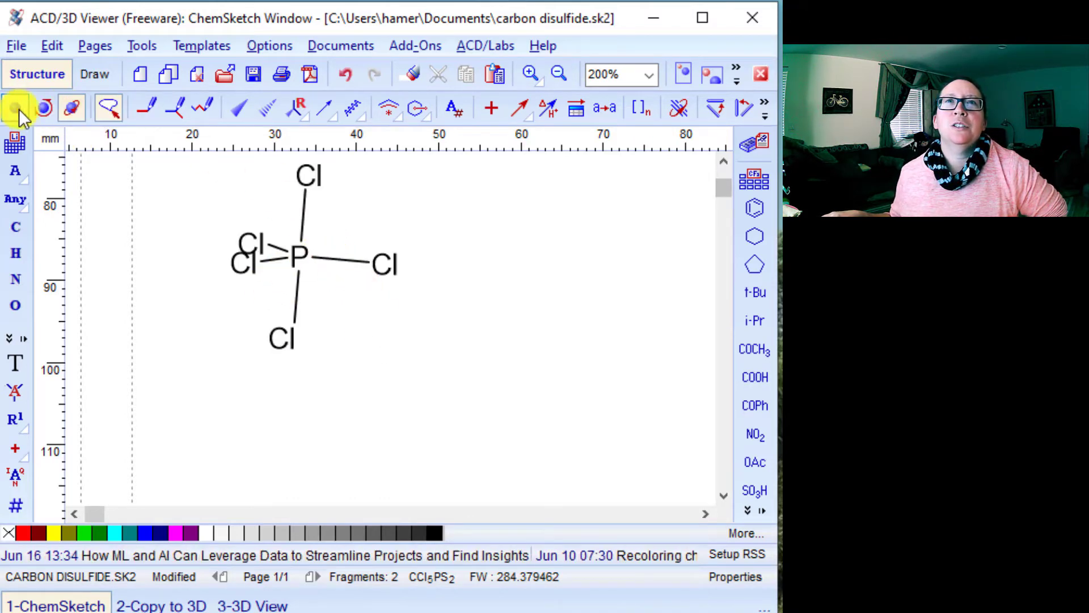
Step: Reselect the rotated PCl5 molecule and apply Clean Structure to it
left_click_drag(270, 232, 233, 285)
mouse_move(197, 394)
left_mouse_down()
mouse_move(204, 114)
mouse_move(270, 195)
left_mouse_up()
left_click(148, 41)
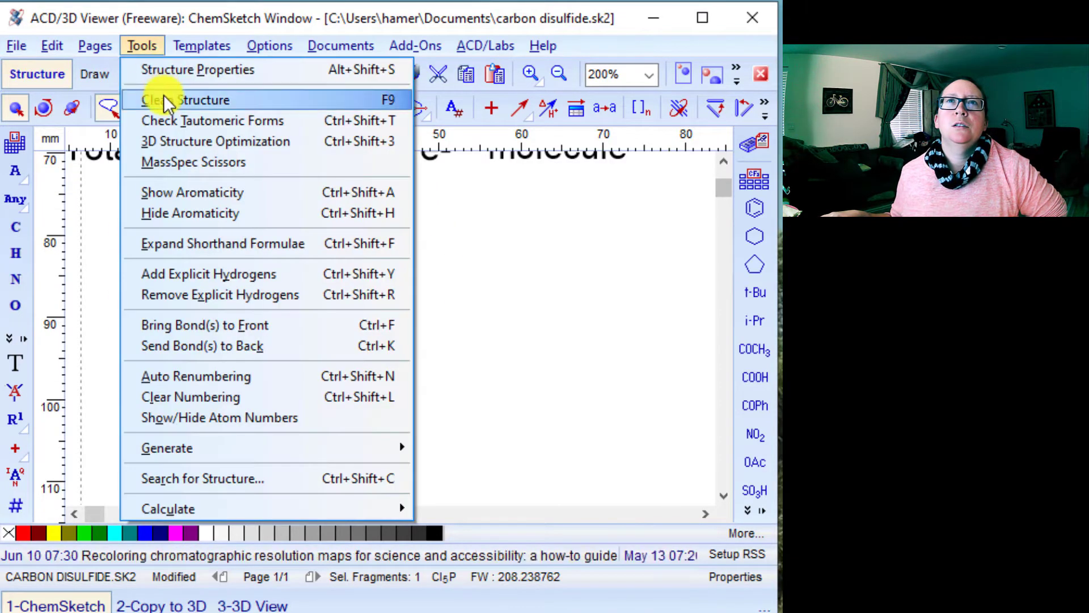
left_click(165, 97)
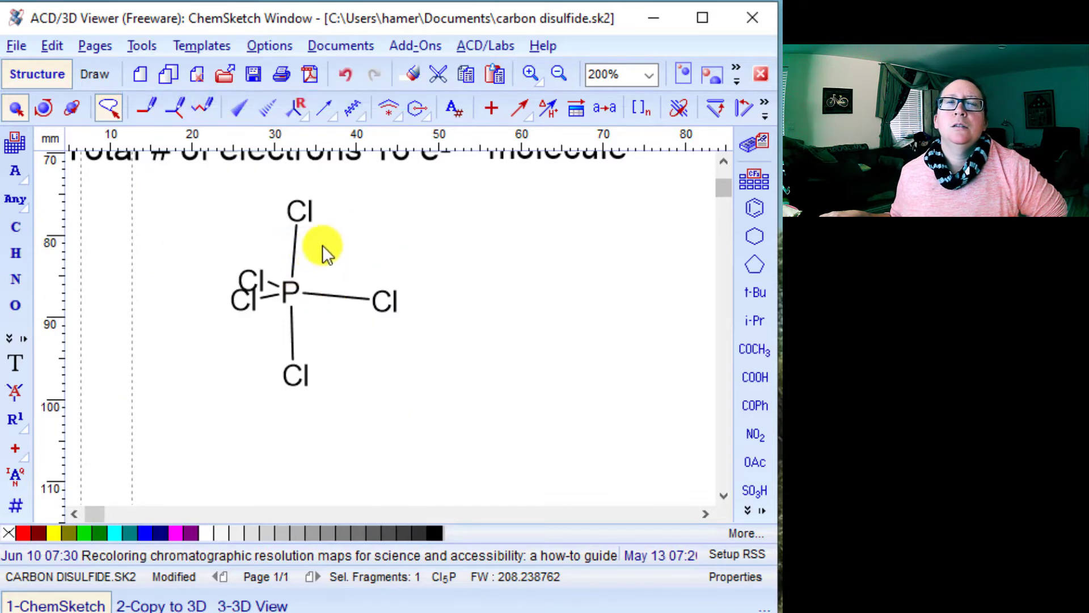
Step: Rotate the cleaned PCl5 structure in the page plane so a single chlorine points straight left from phosphorus
left_click(44, 107)
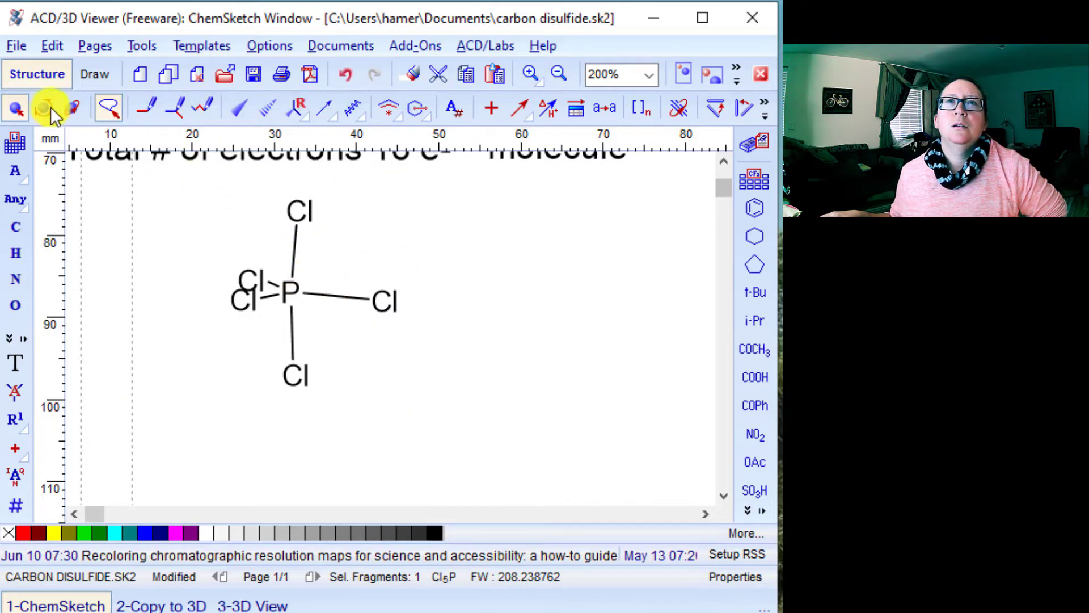
mouse_move(311, 309)
left_mouse_down()
mouse_move(287, 291)
mouse_move(319, 295)
left_mouse_up()
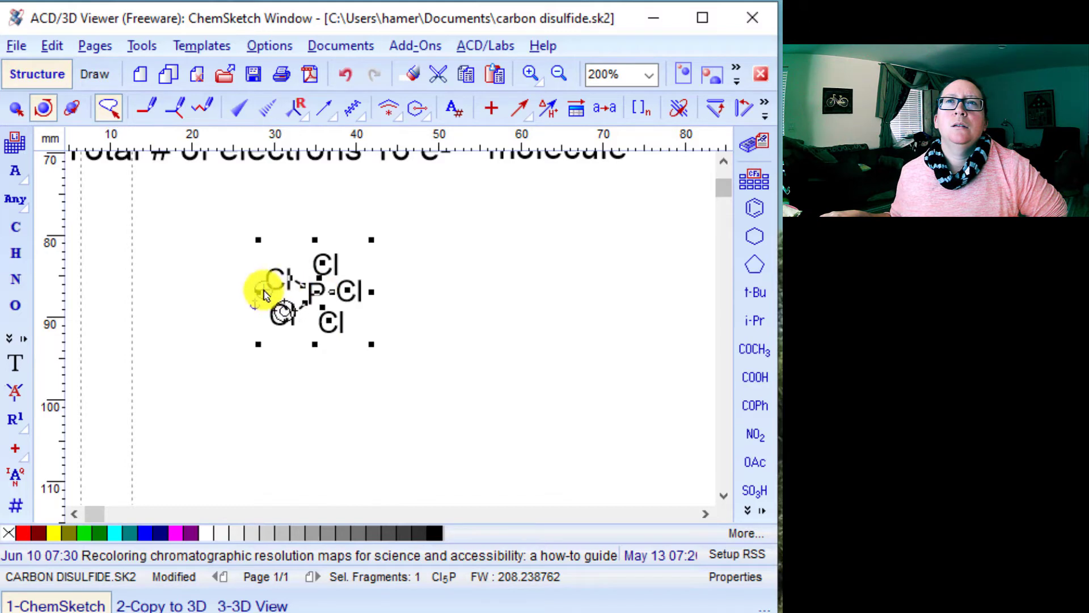
left_click(391, 300)
mouse_move(390, 301)
left_mouse_down()
mouse_move(202, 285)
mouse_move(261, 291)
mouse_move(355, 347)
mouse_move(287, 418)
mouse_move(396, 287)
left_mouse_up()
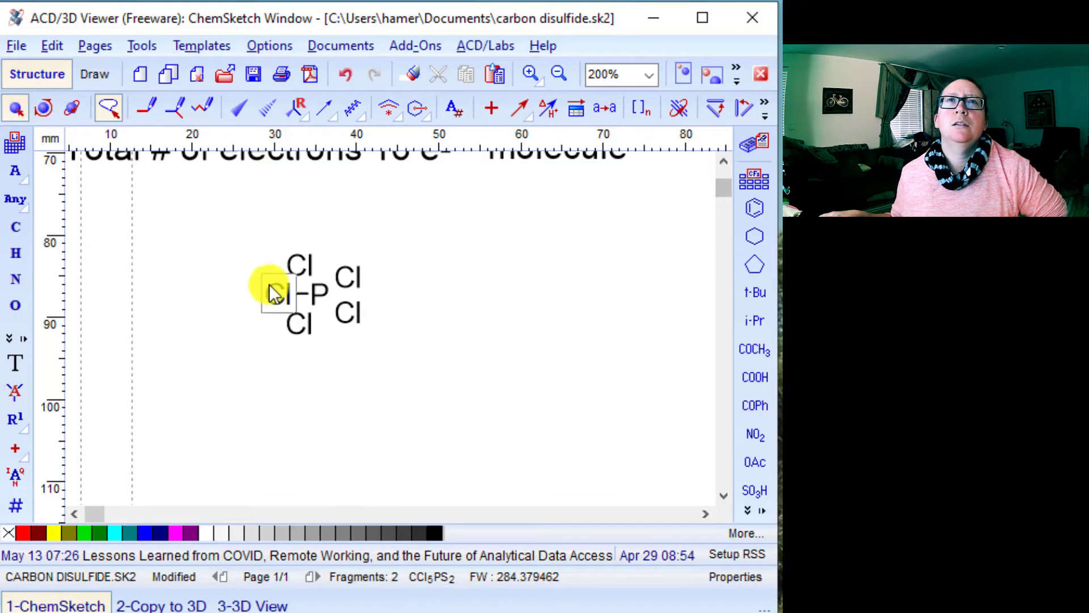
Step: Select the whole PCl5 molecule and move it up and left to the left page margin, beneath the carbon disulfide notes
mouse_move(304, 301)
left_mouse_down()
mouse_move(232, 289)
mouse_move(301, 284)
mouse_move(314, 294)
left_mouse_up()
mouse_move(443, 238)
left_mouse_down()
mouse_move(243, 360)
mouse_move(237, 239)
left_mouse_up()
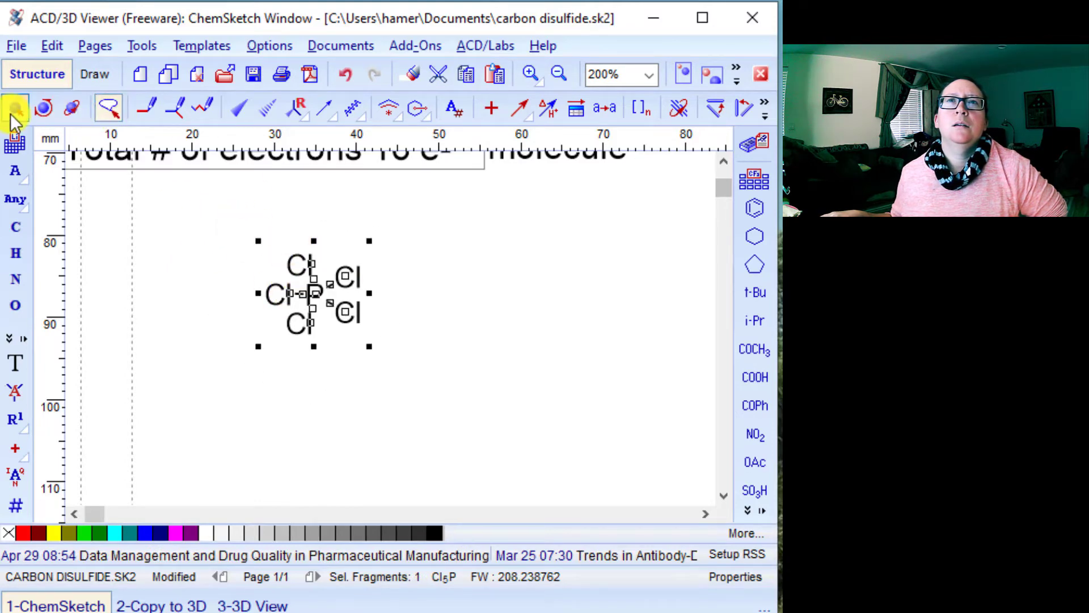
left_click_drag(333, 329, 192, 270)
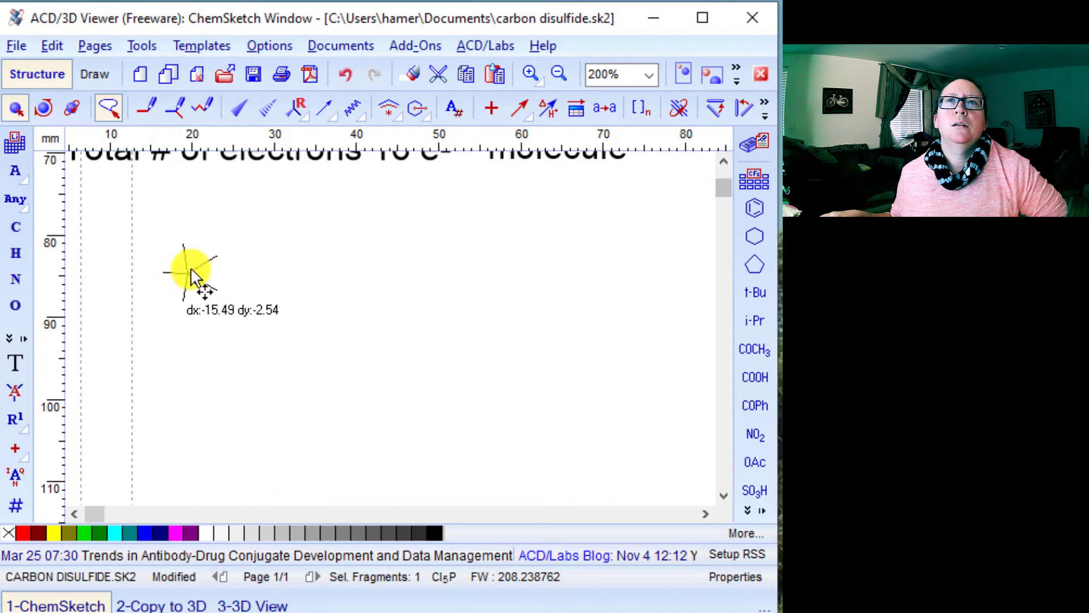
left_click(328, 312)
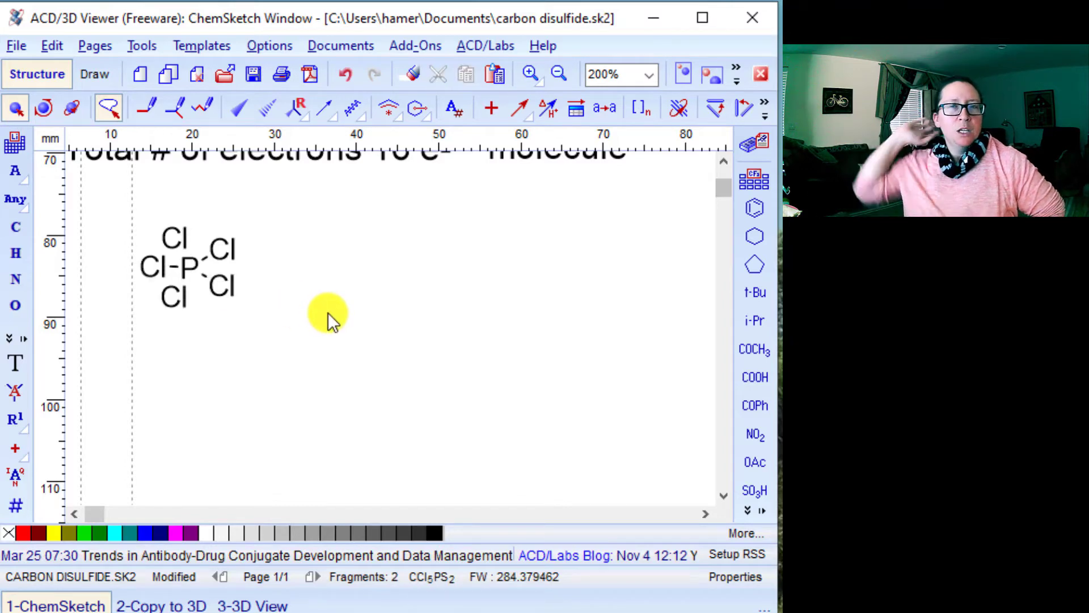
Step: Move the five chlorine atoms individually outward from phosphorus to lengthen the bonds and spread the PCl5 structure out
left_click(193, 246)
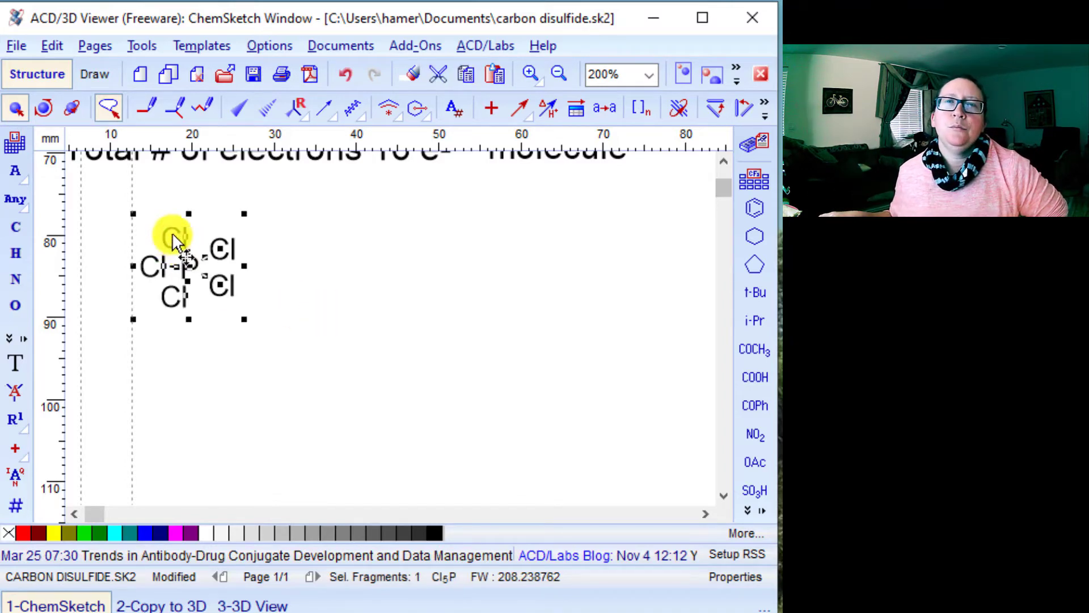
left_click(122, 184)
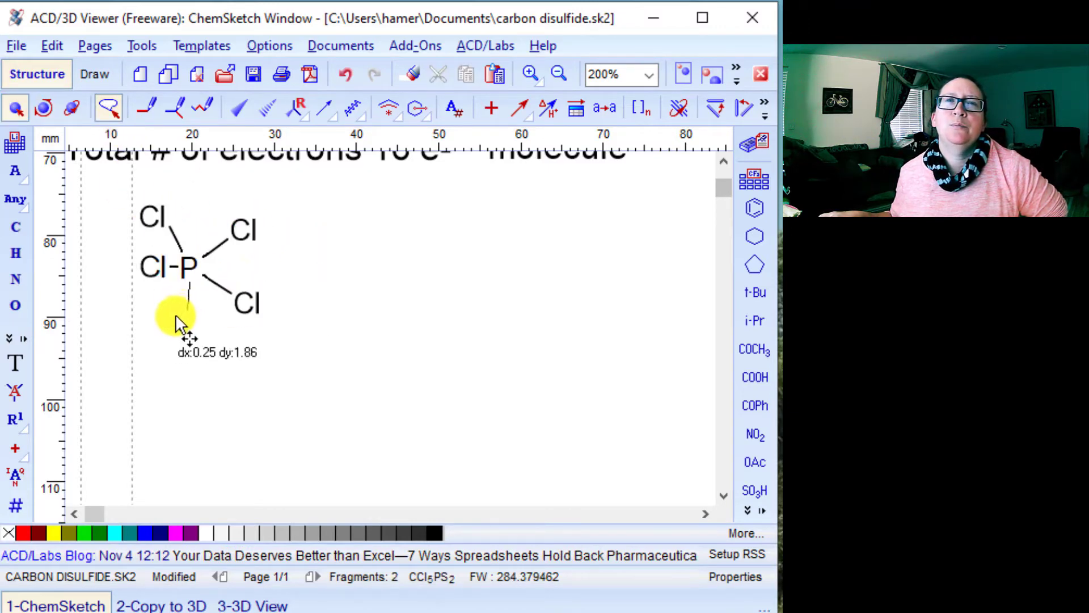
left_click_drag(176, 315, 165, 335)
left_click(121, 267)
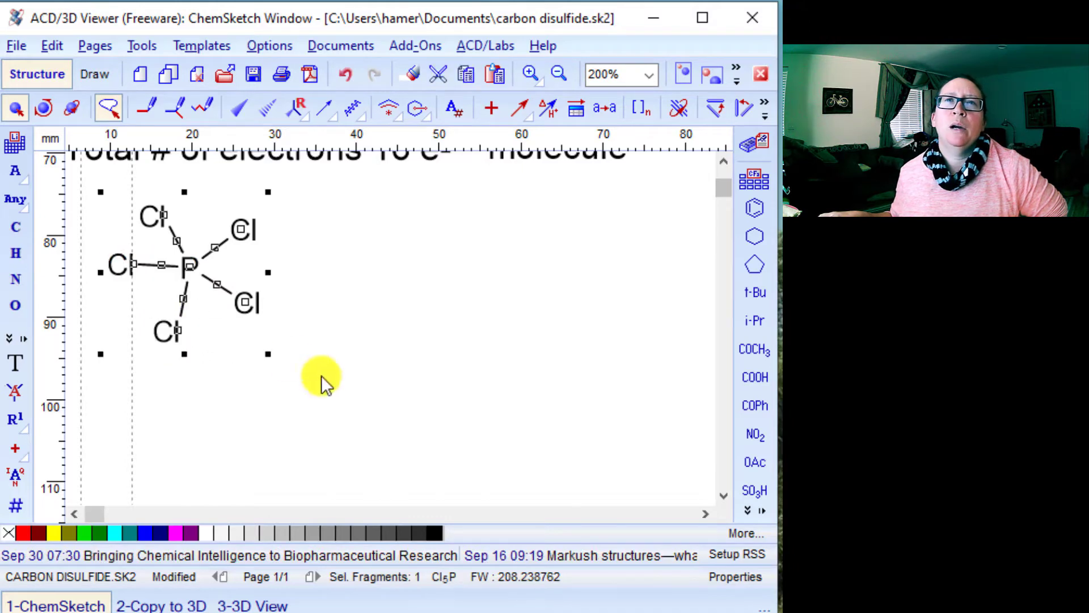
left_click(458, 262)
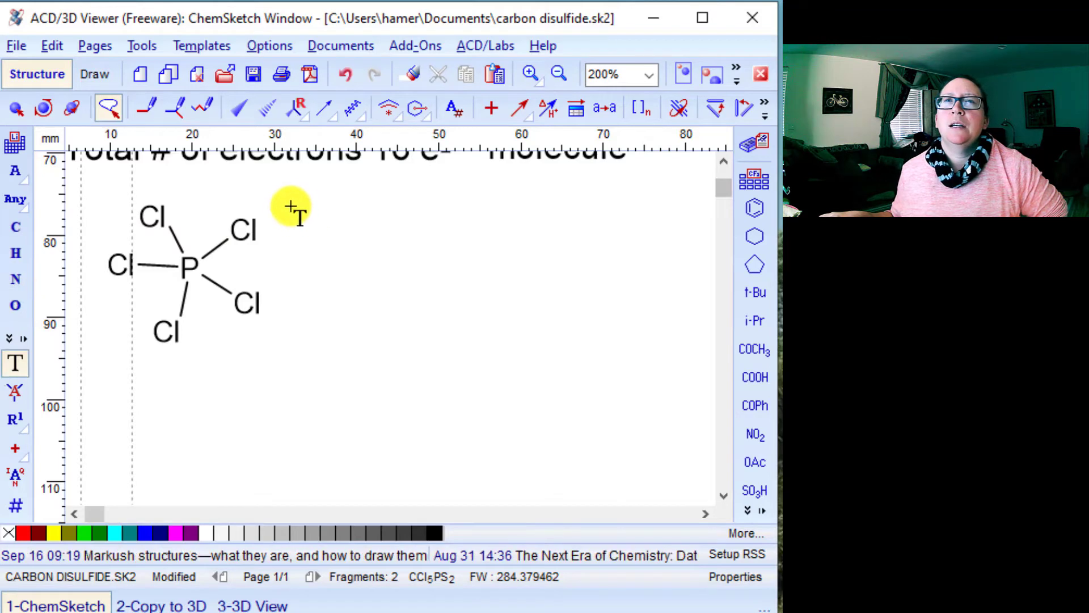
Step: Start a text block below the PCl5 structure with the line "P - 5 valence e-"
left_click(86, 361)
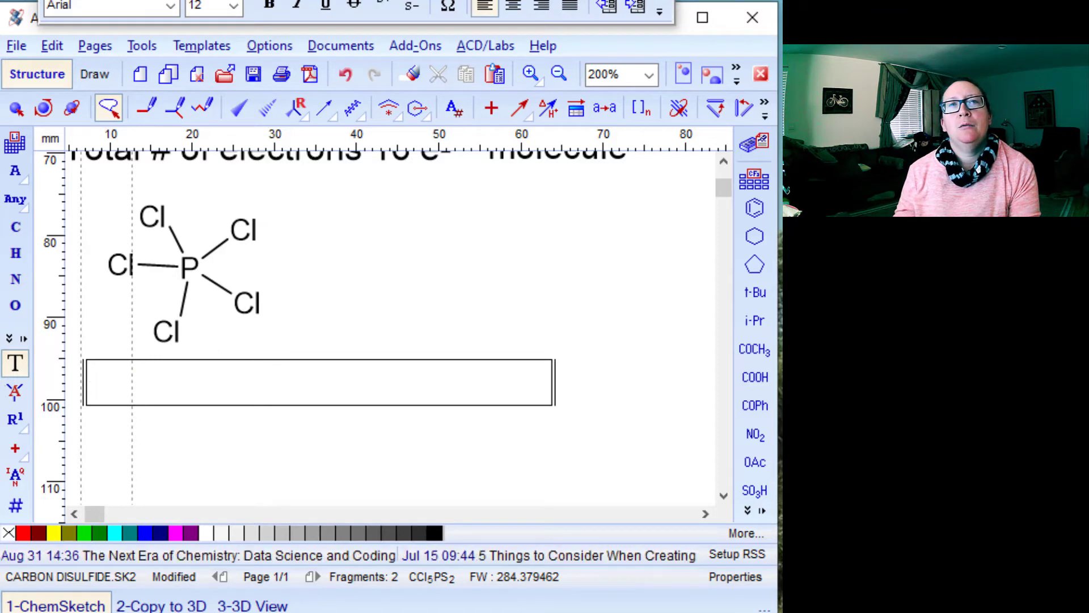
type("P - ")
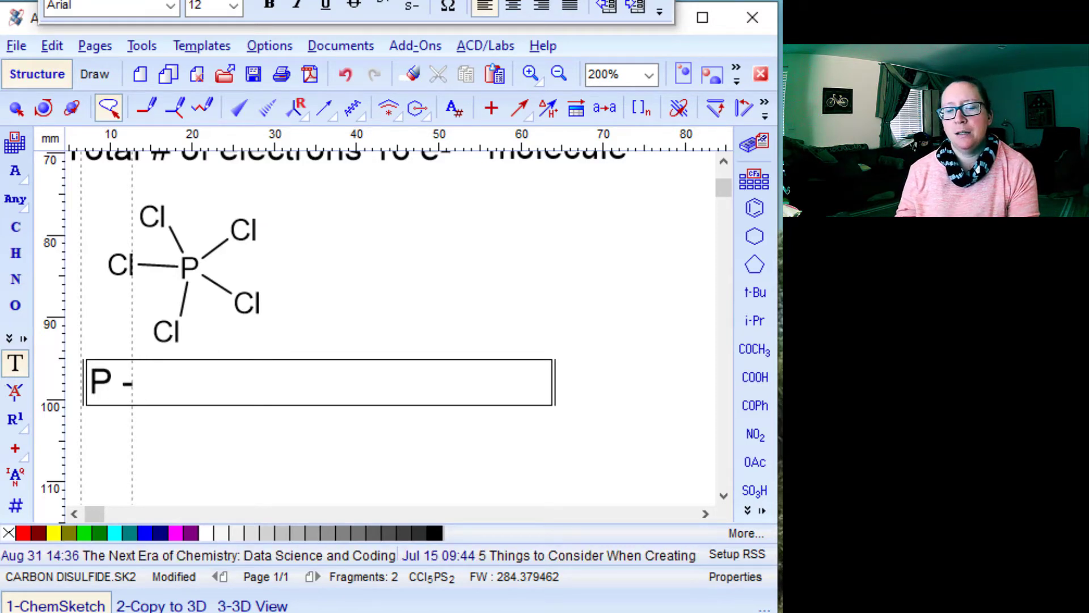
type("5 valence e")
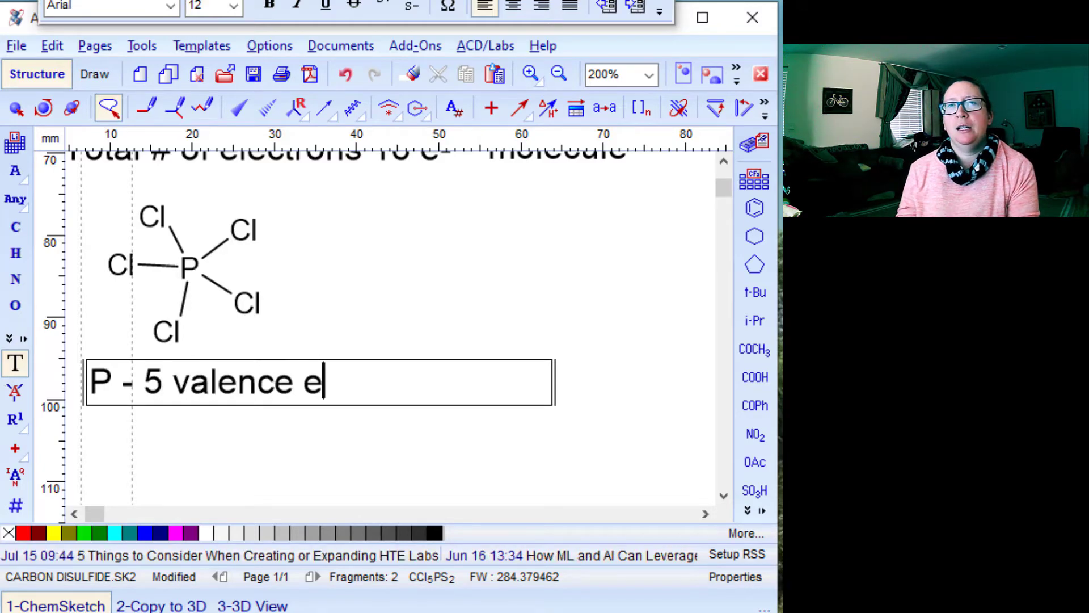
type("0")
key("BackSpace")
type("-")
key("Return")
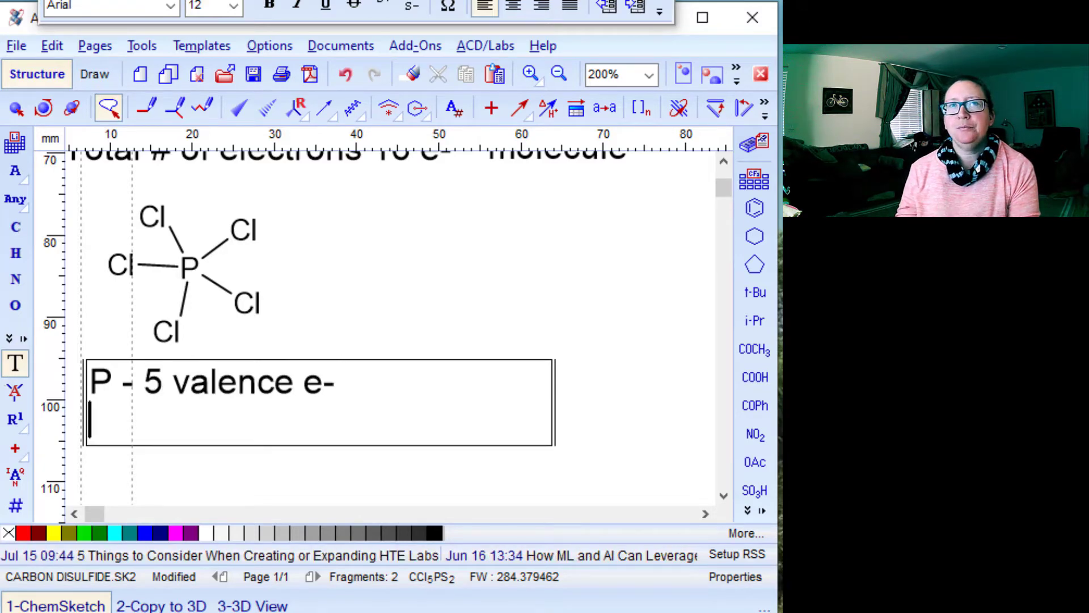
Step: Add the line "Cl - 7 valence e- x 5 = 35 e-" to the electron-count note
type("Cl =")
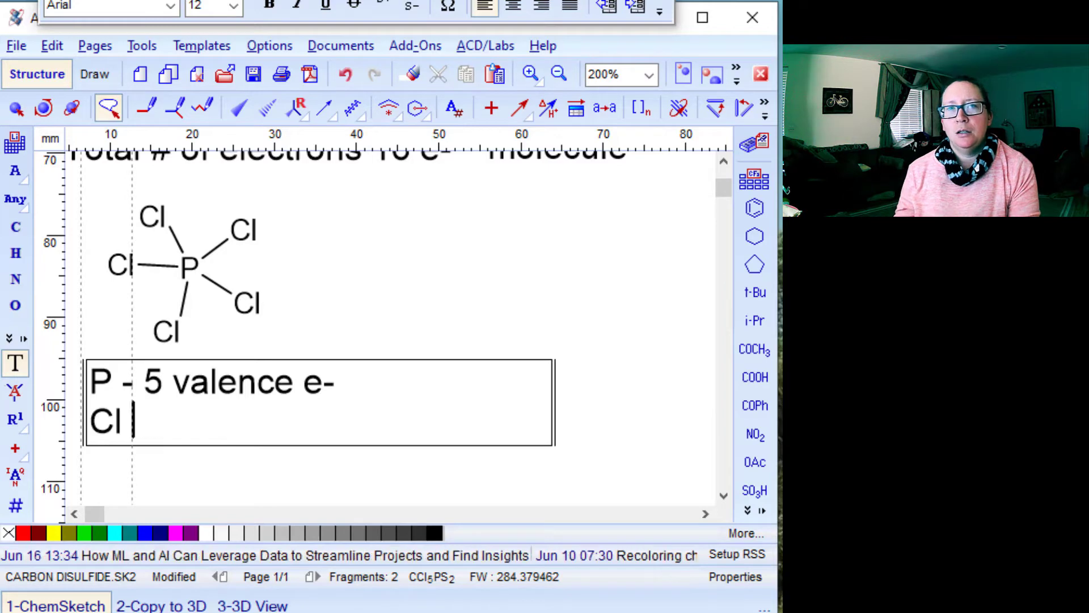
key("BackSpace")
type("- ")
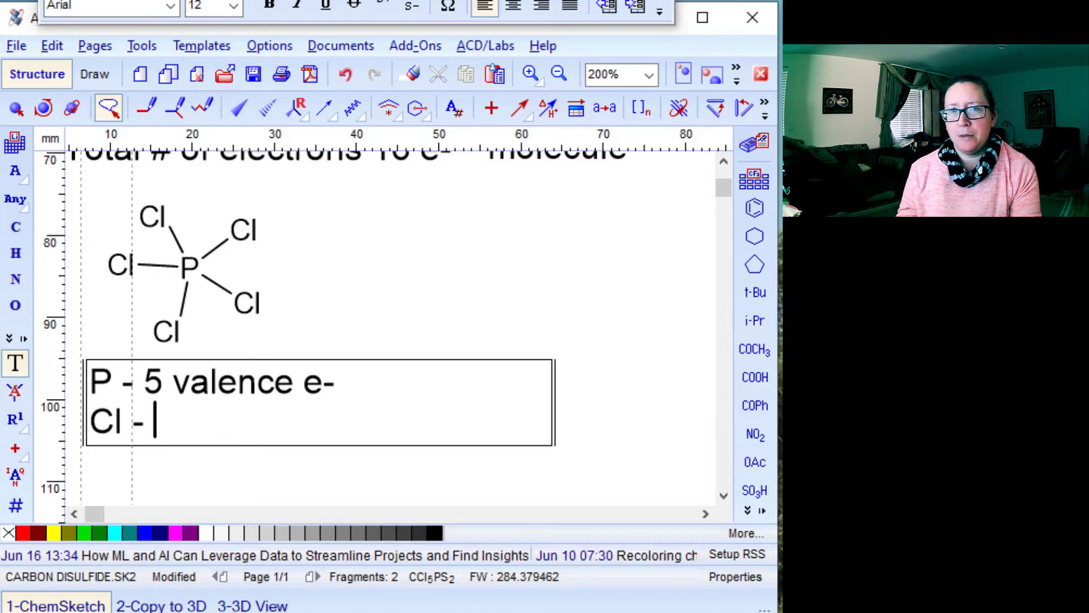
type("7 valence ")
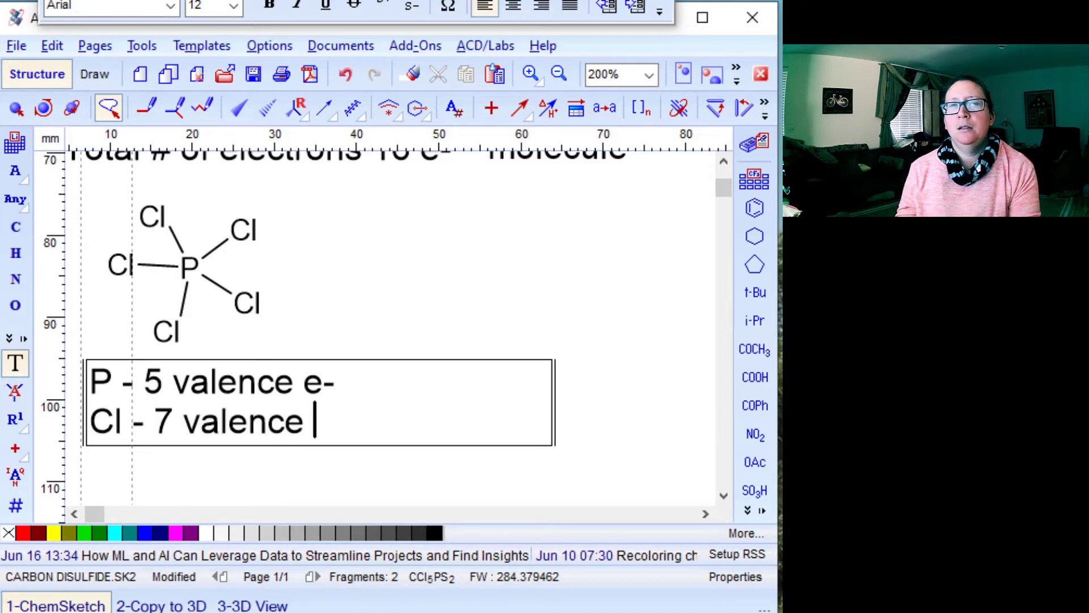
type("e- x 5 = ")
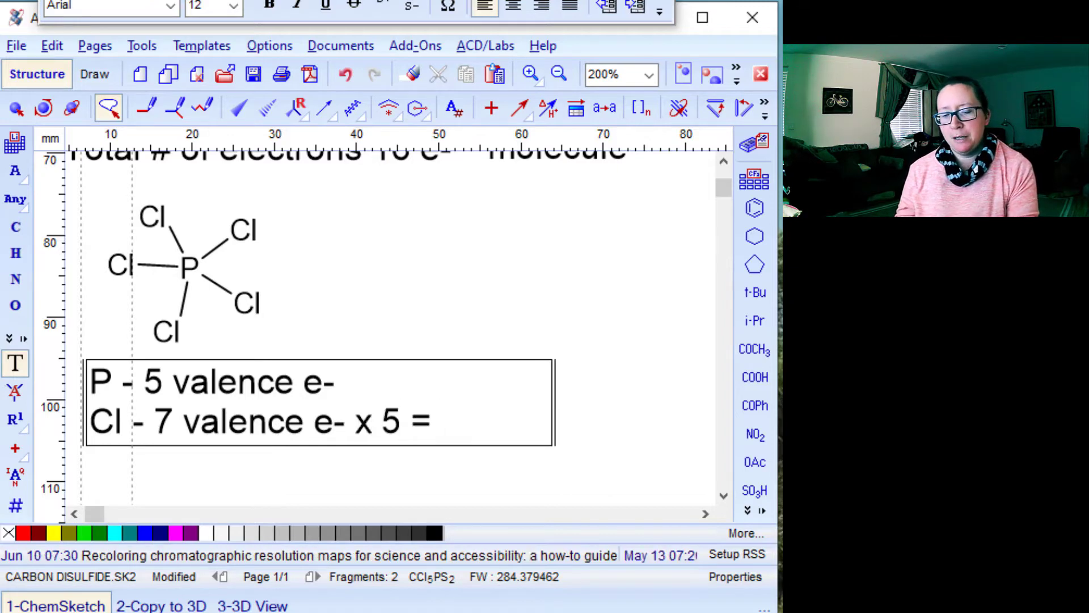
type("35 e-")
key("Return")
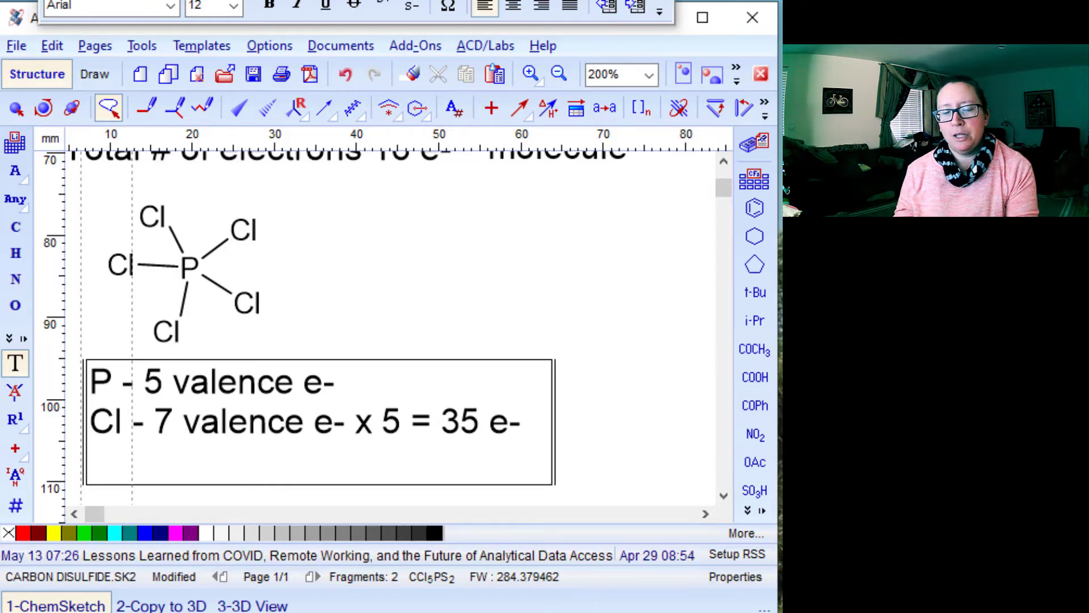
Step: Add the line "40 e- total" to the electron-count note and finish the text block
type("40 e0")
key("BackSpace")
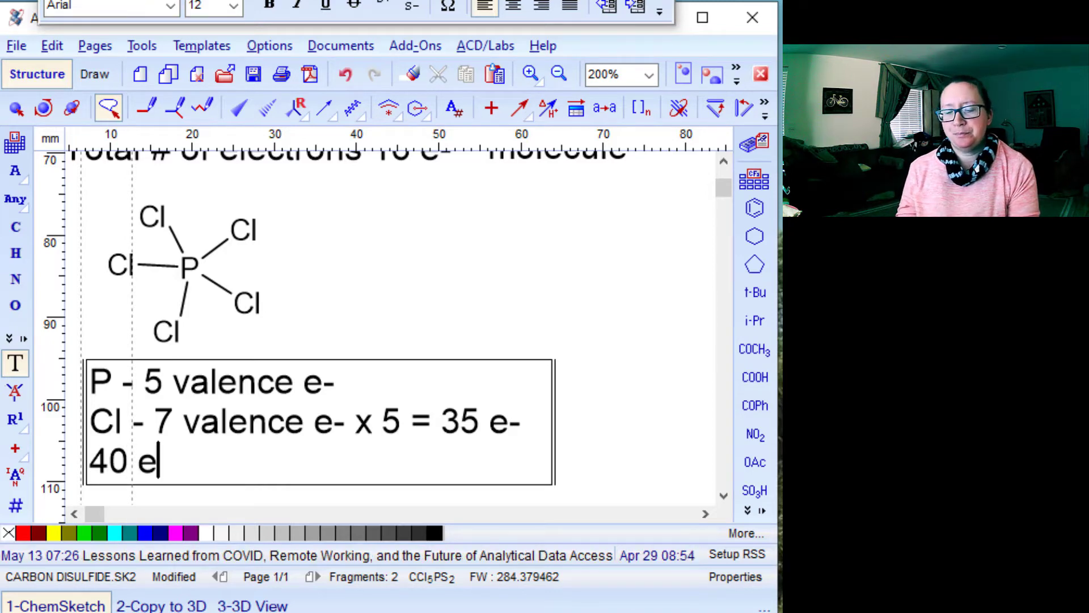
type("- total")
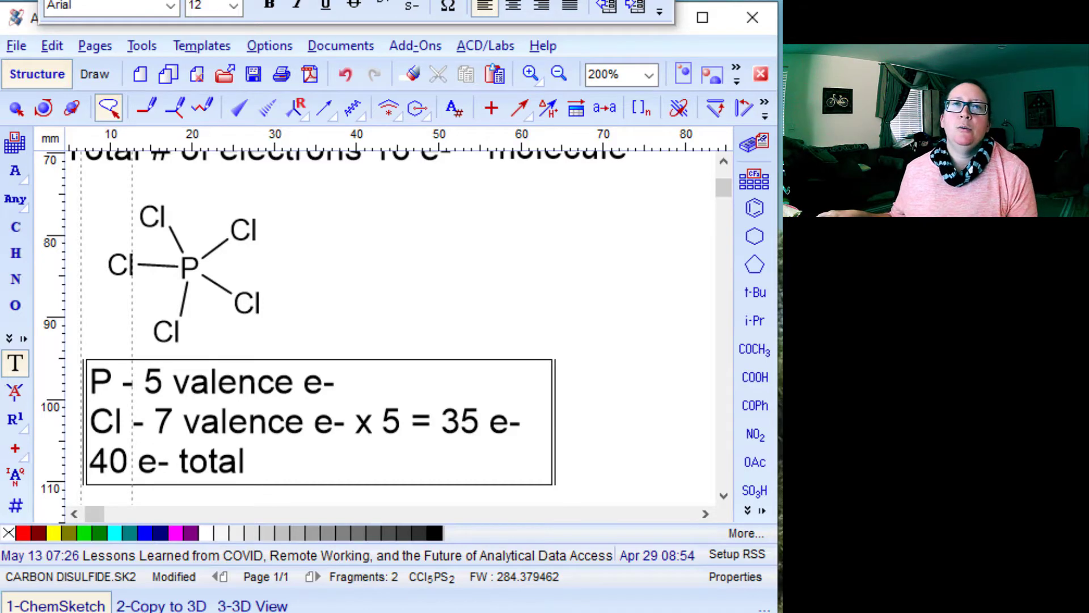
left_click(380, 280)
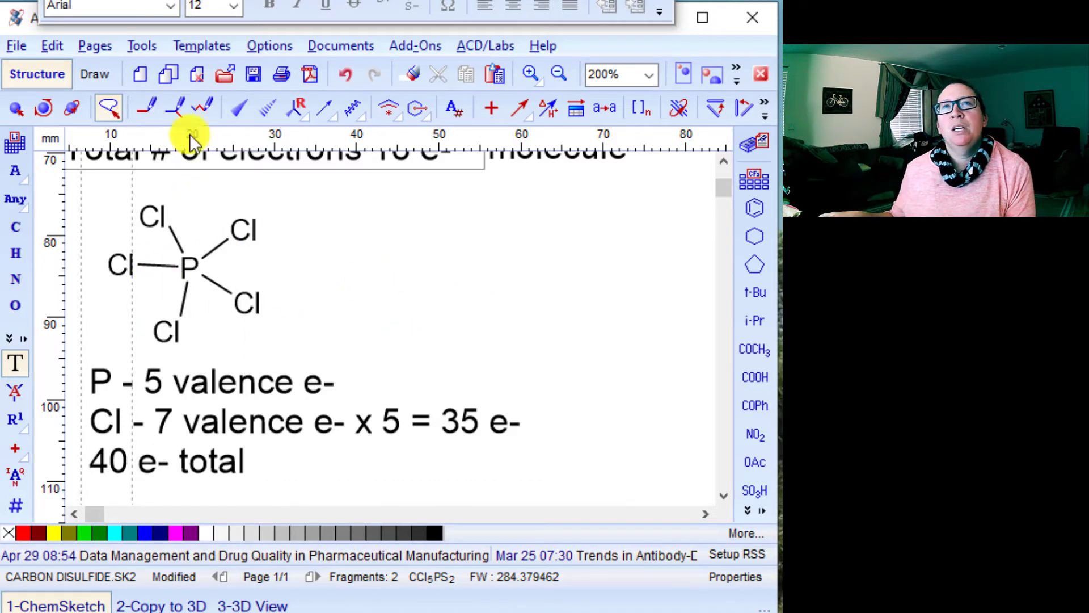
Step: Stamp horizontal Lewis Structures lone pairs above the upper-left chlorine, below the bottom one, and above and below the other three
left_click(211, 45)
left_click(237, 71)
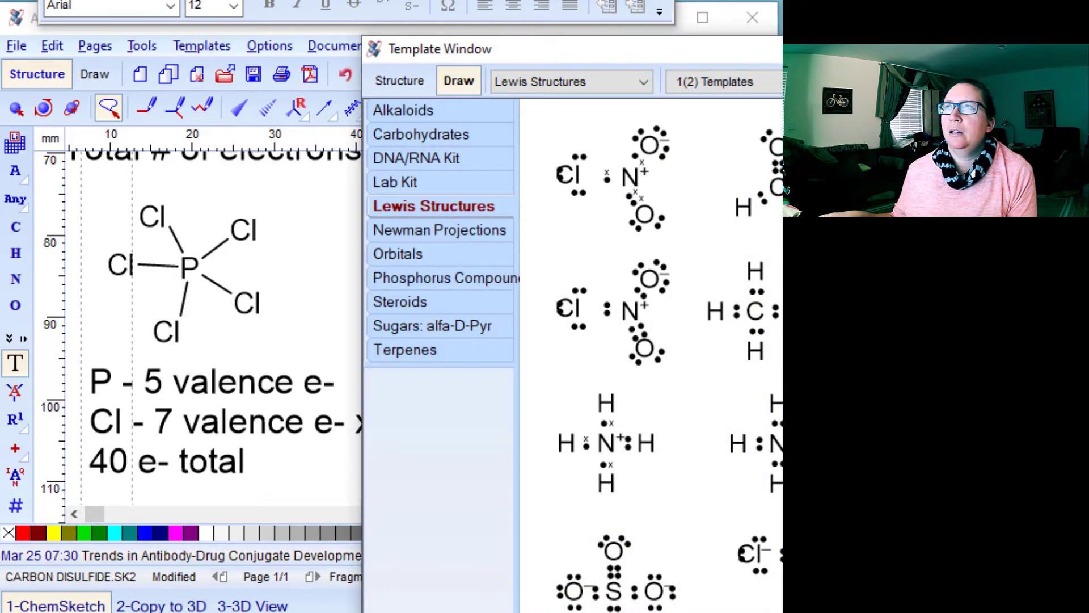
left_click(781, 499)
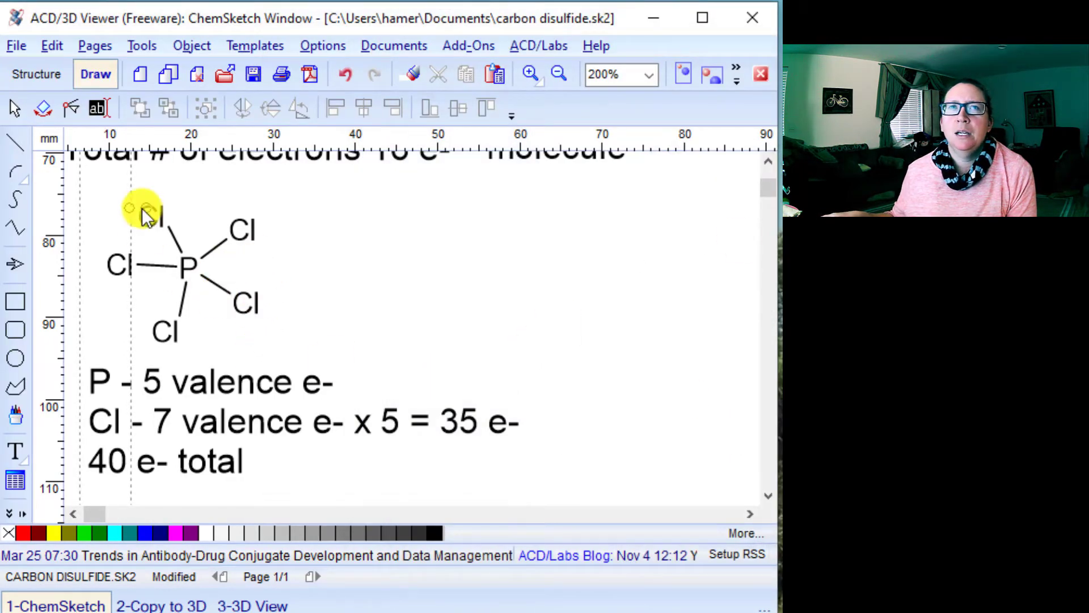
left_click(140, 194)
left_click(249, 206)
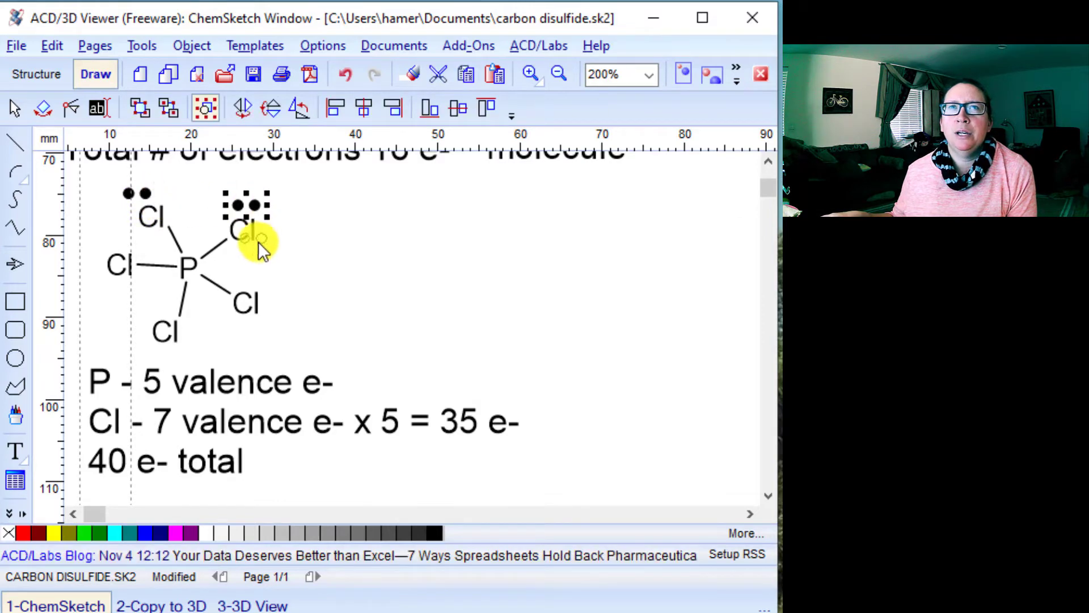
left_click(252, 252)
left_click(261, 285)
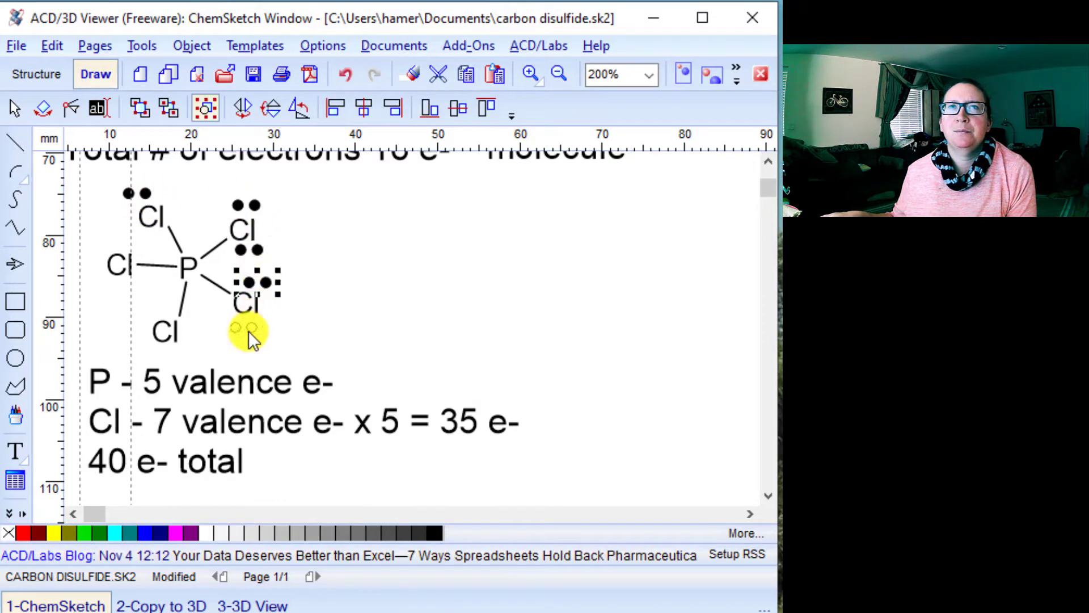
left_click(257, 326)
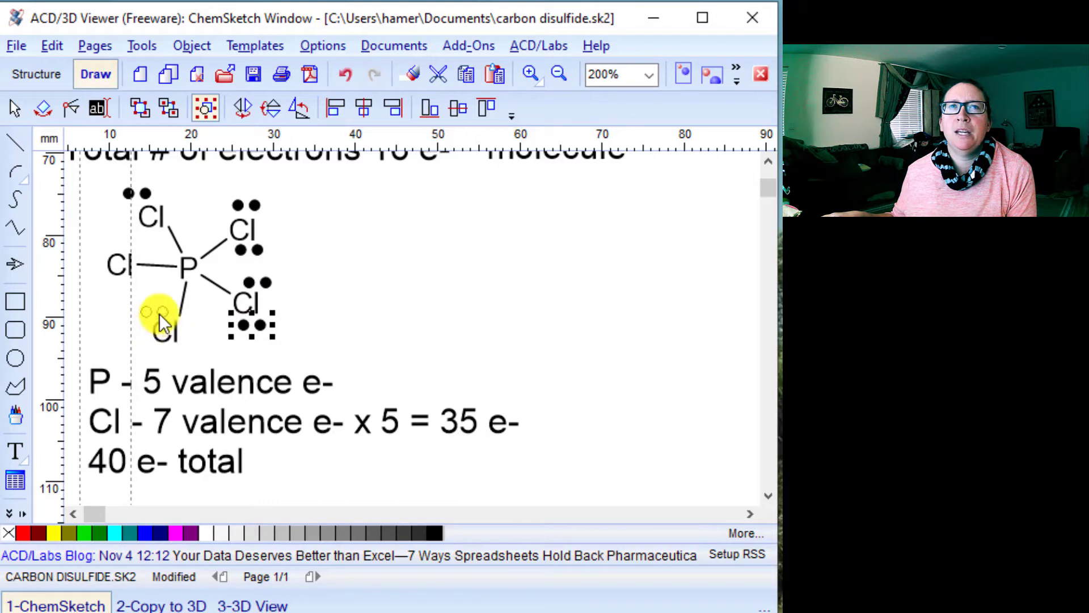
left_click(170, 352)
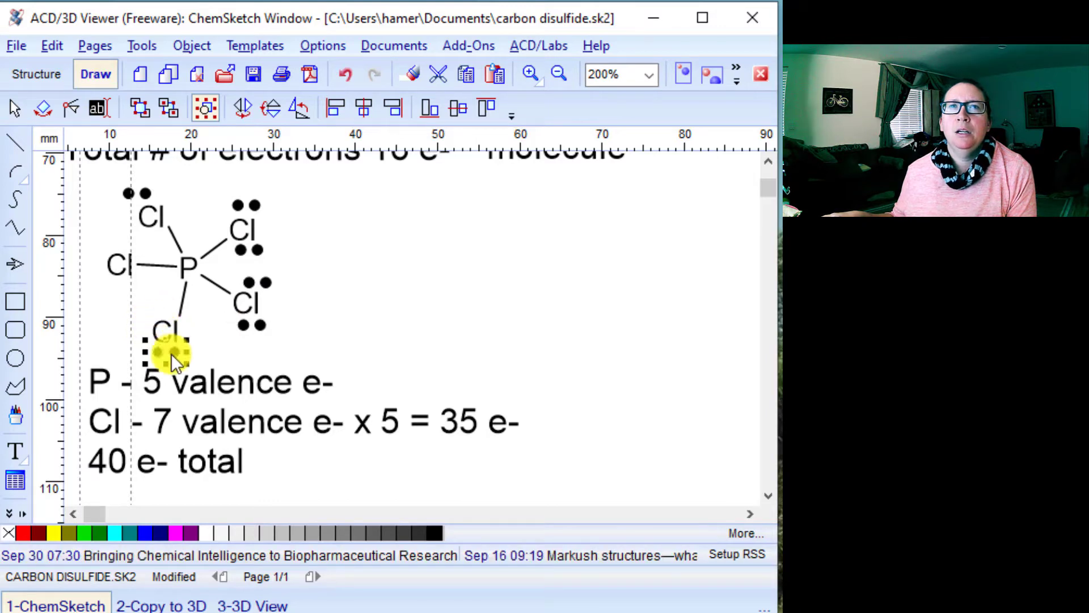
left_click(120, 283)
left_click(122, 243)
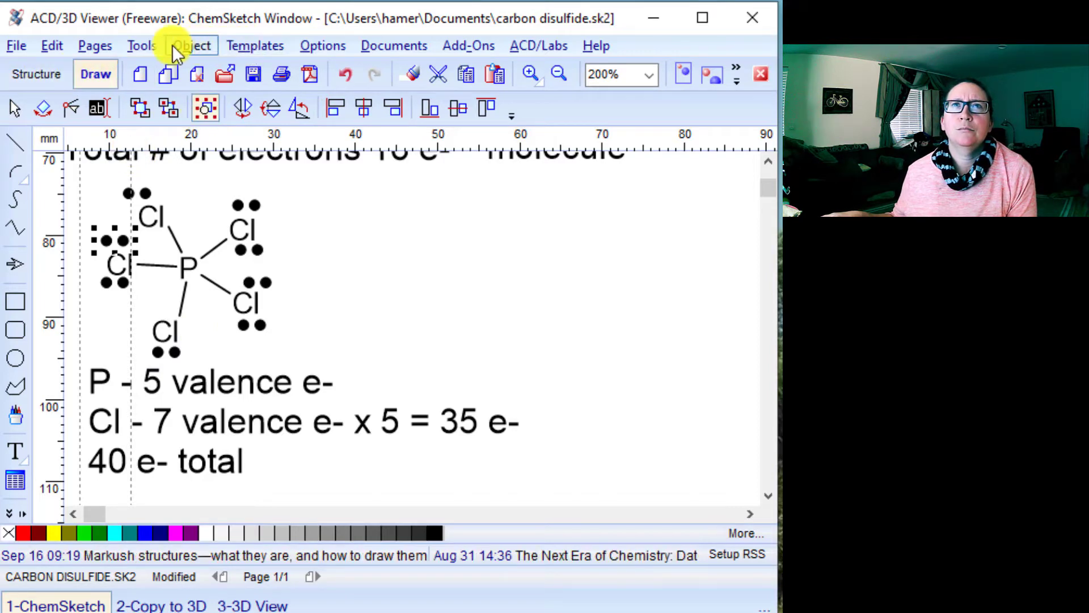
Step: Stamp vertical Lewis Structures lone pairs on the outer side of the left and two right chlorines, and both sides of the other two
left_click(145, 44)
left_click(268, 67)
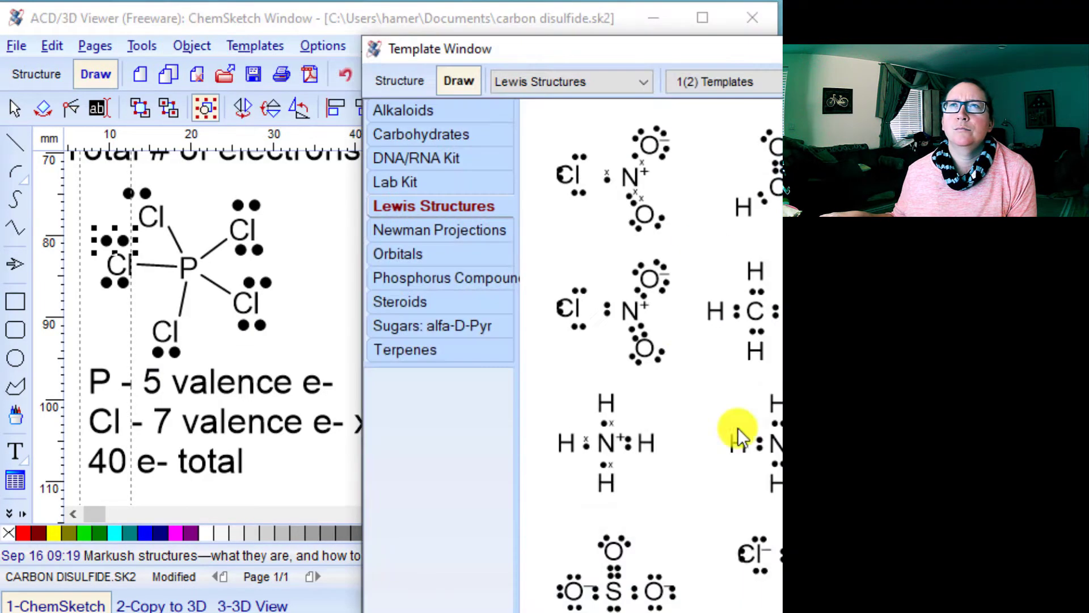
left_click(794, 188)
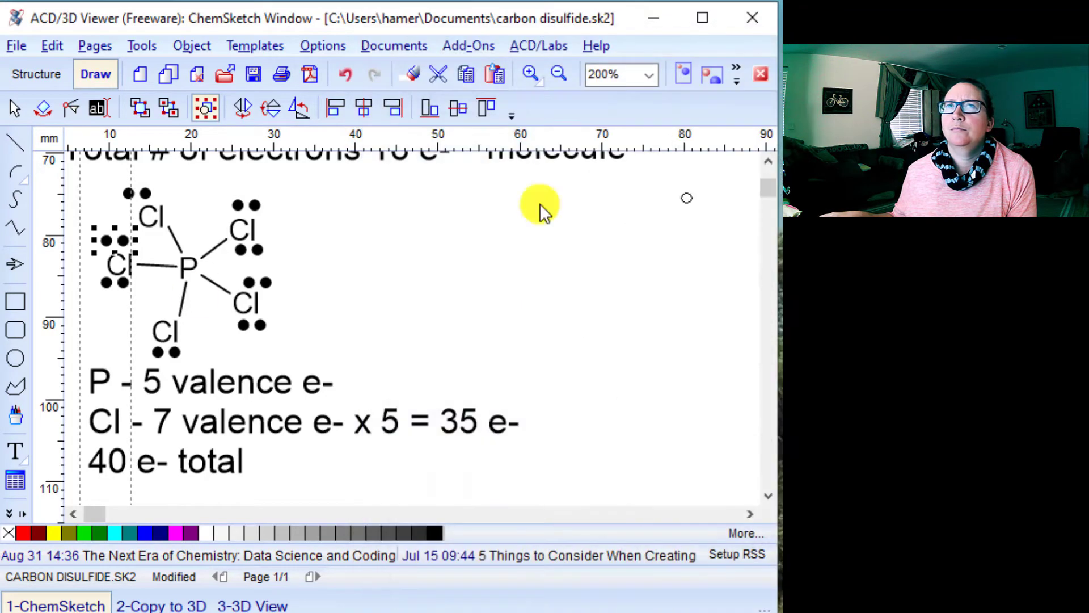
left_click(268, 227)
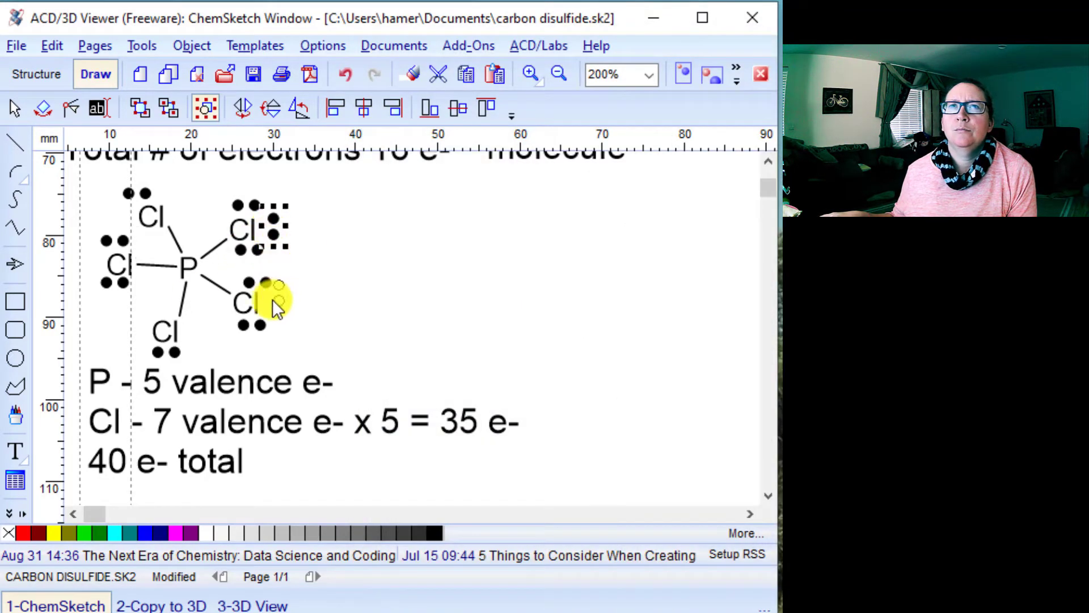
left_click(270, 313)
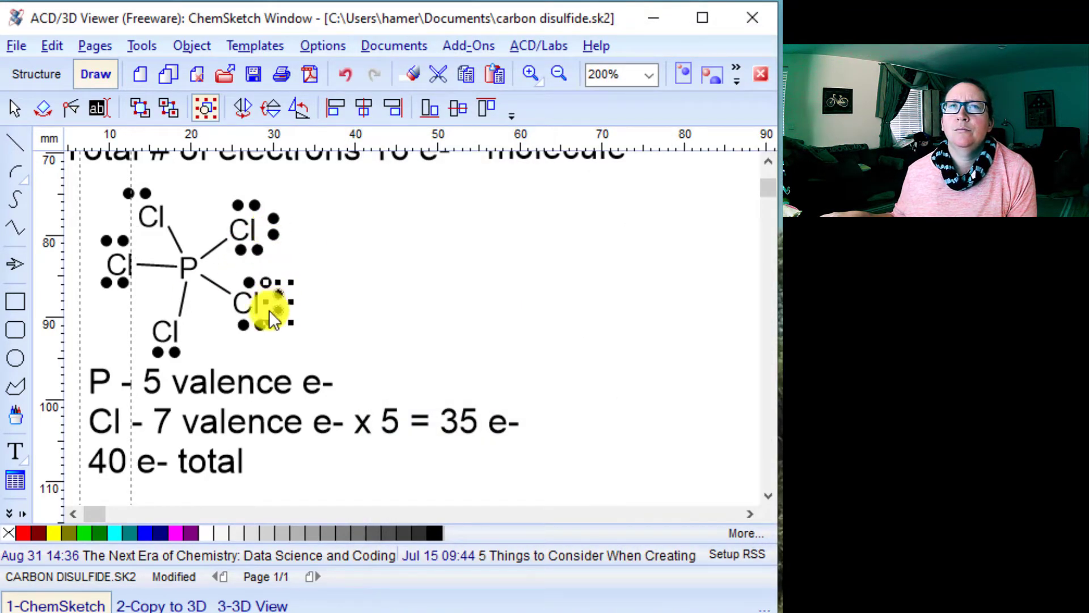
left_click(186, 339)
left_click(136, 340)
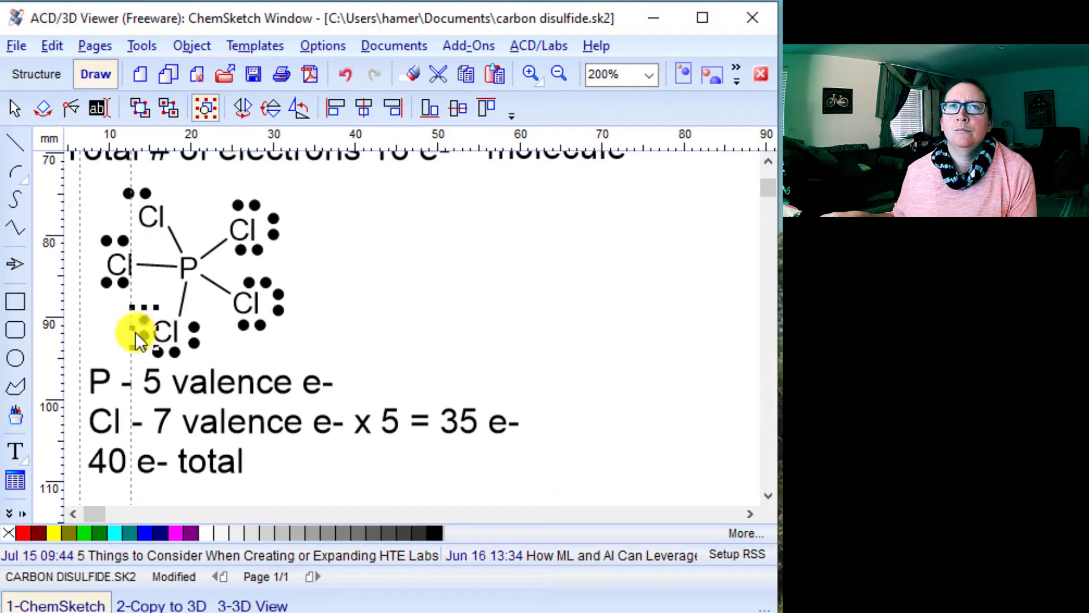
left_click(83, 264)
left_click(121, 220)
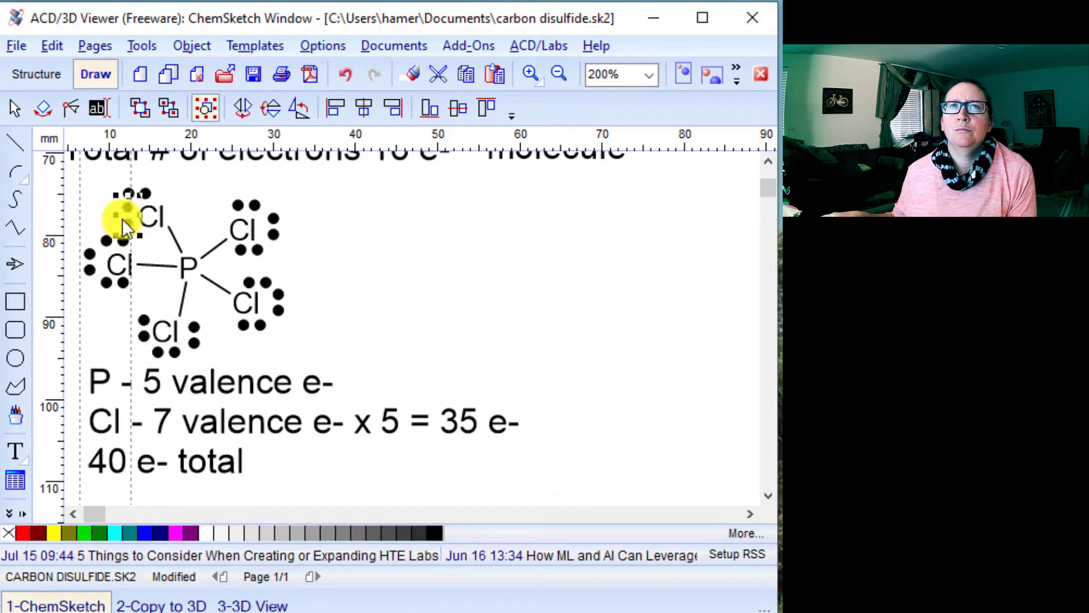
left_click(178, 217)
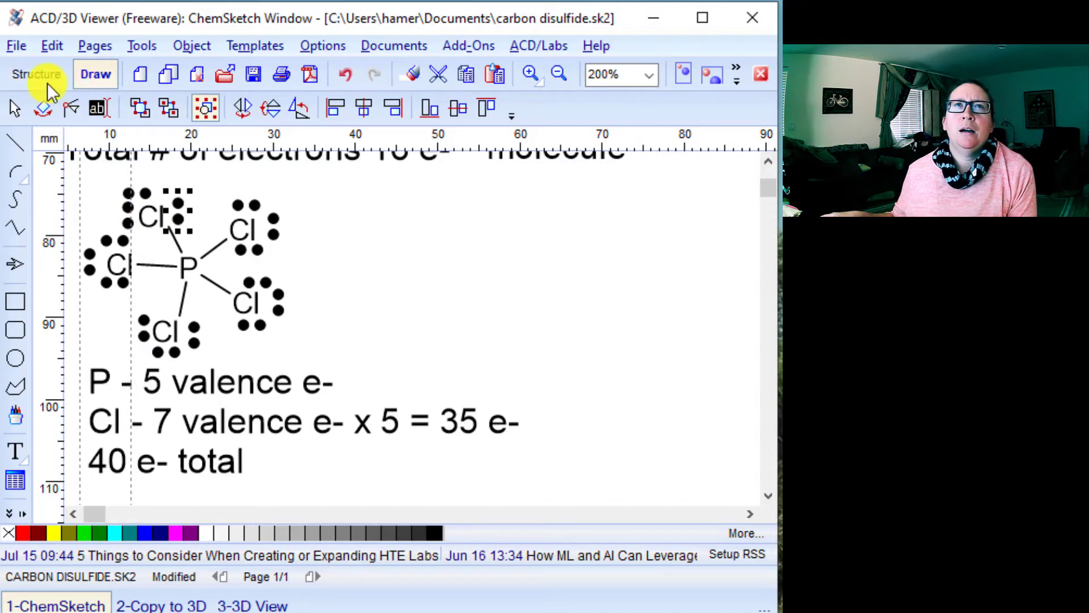
Step: Return to Structure mode and shift the lone pair above the upper-left chlorine slightly right to center it over the atom
left_click(46, 79)
left_click(145, 187)
left_click_drag(145, 186, 156, 186)
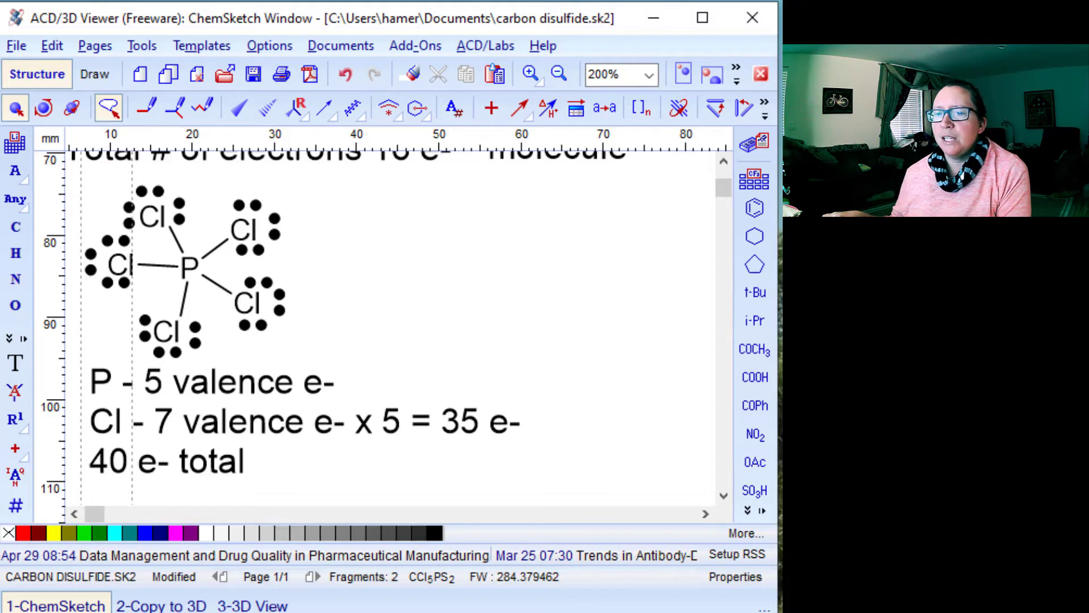
key("alt+Tab")
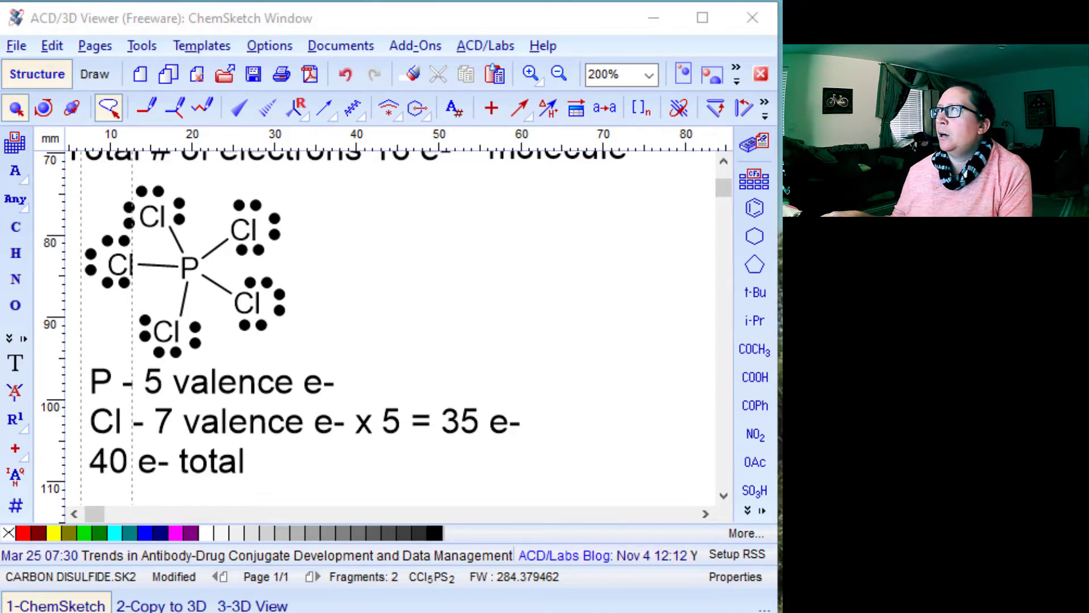
Step: Start a text note beside the upper-right chlorine of the PCl5 structure with the first line "electron-pair geometry"
key("alt+Tab")
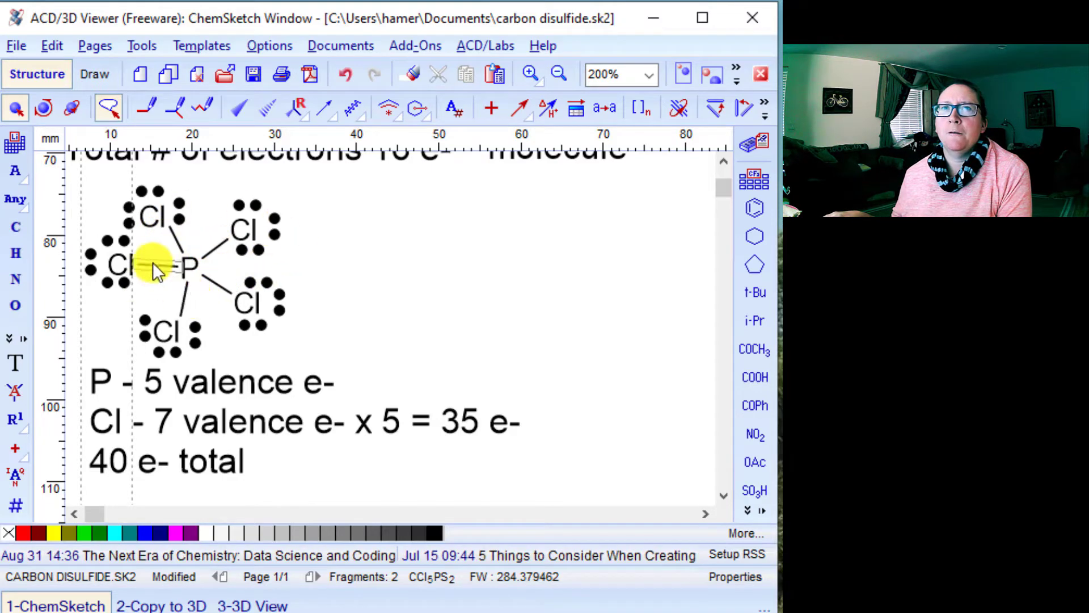
left_click(14, 362)
left_click(313, 185)
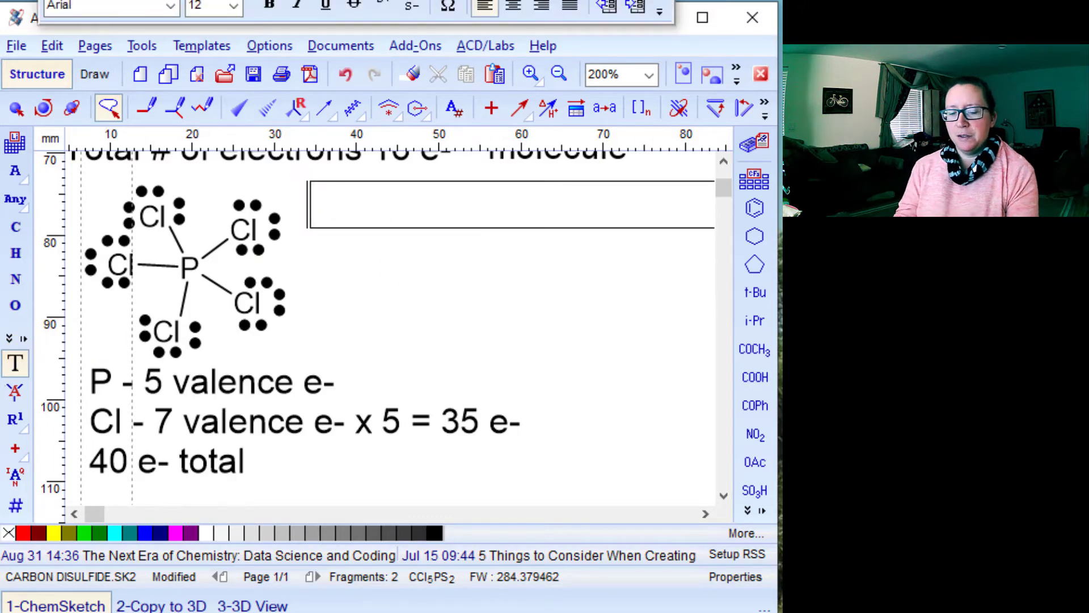
type("electron")
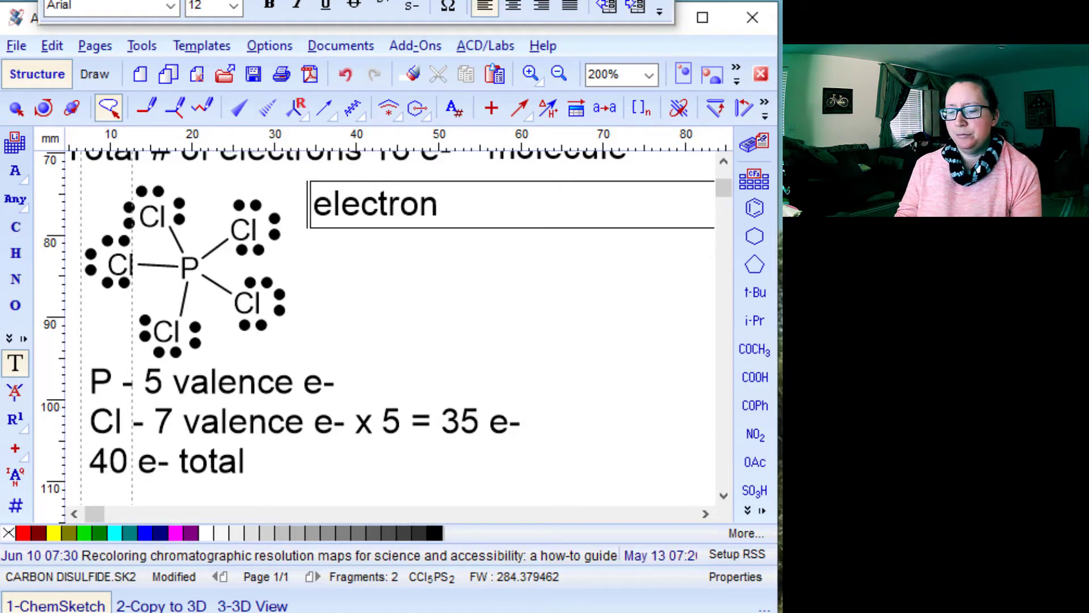
key("BackSpace")
type("-pair geometry")
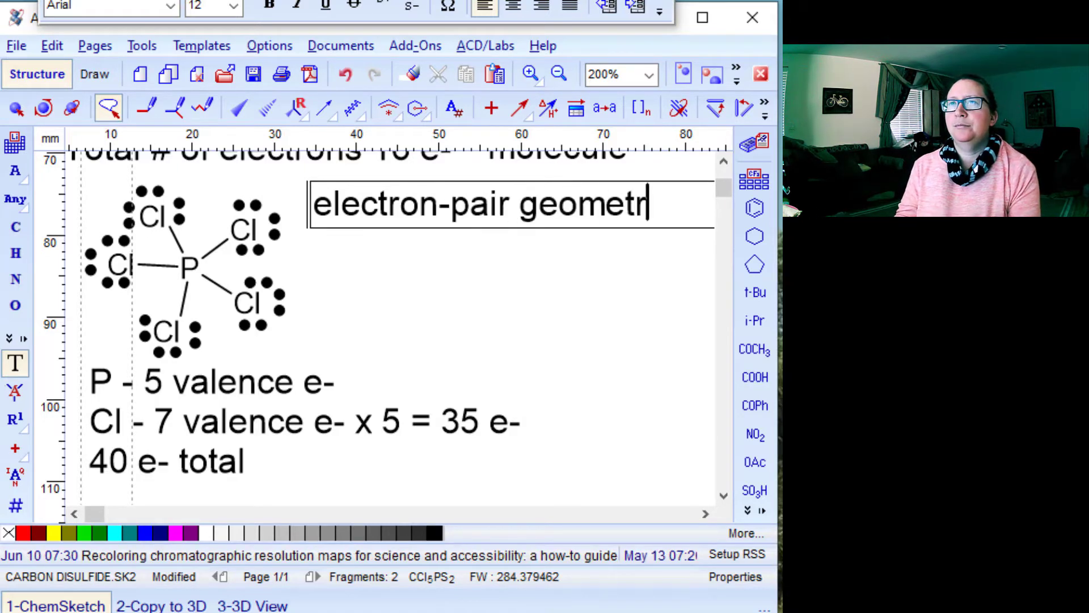
key("Return")
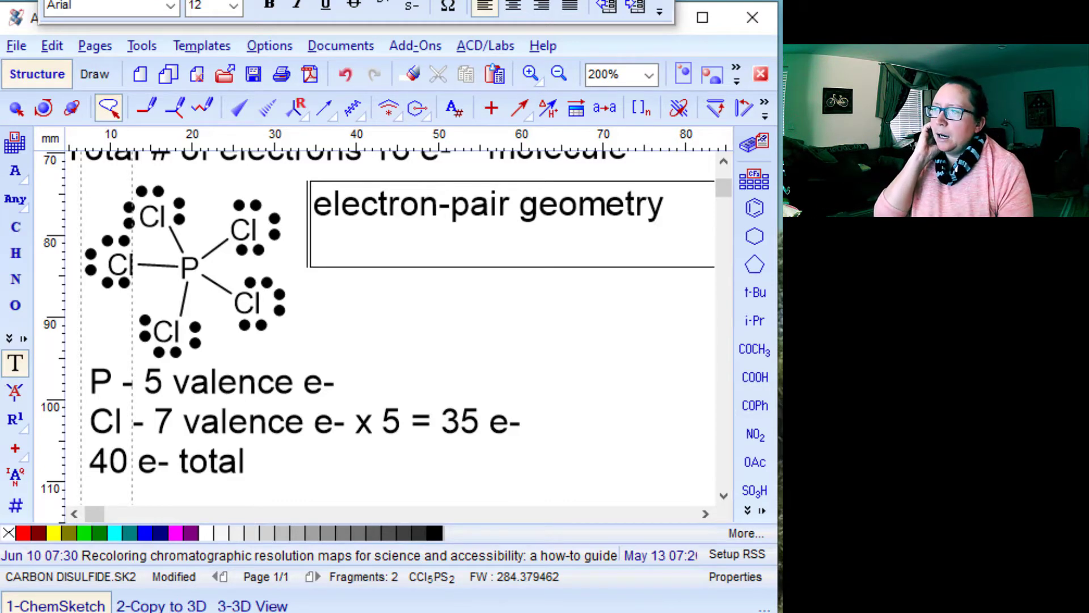
Step: Add the lines "5 domains = trigonal" and "(triangular) bipyramidal" to the electron-pair geometry note
type("5 ")
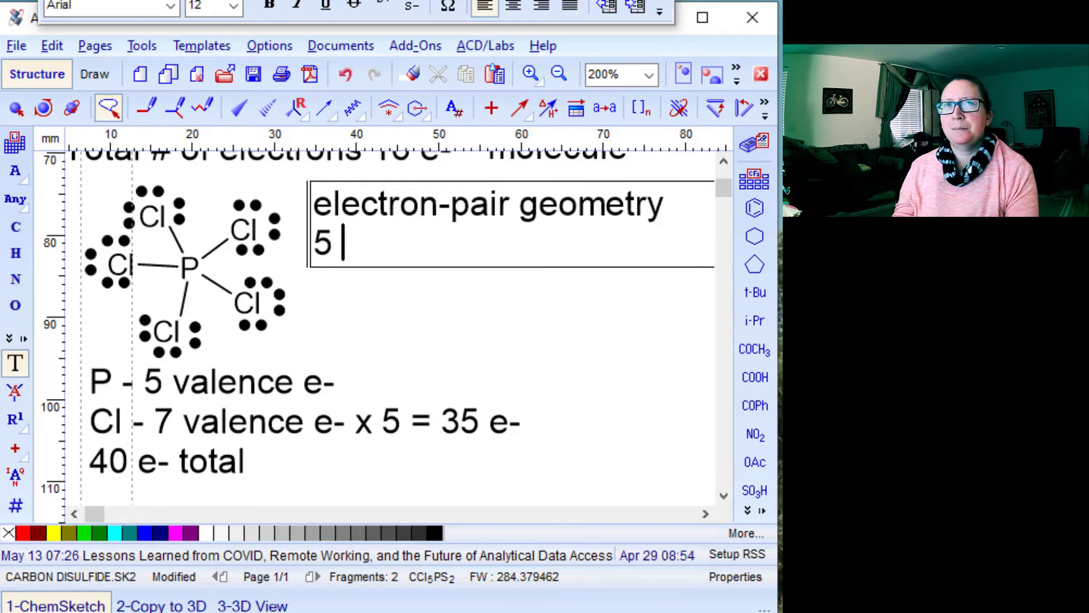
type("domains = ")
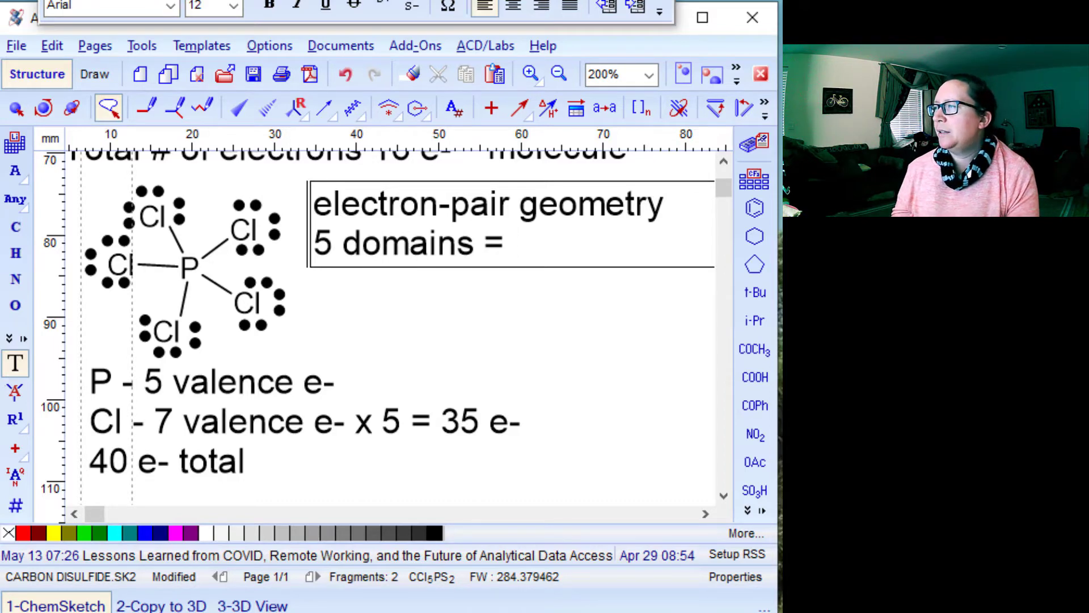
type("trigonal")
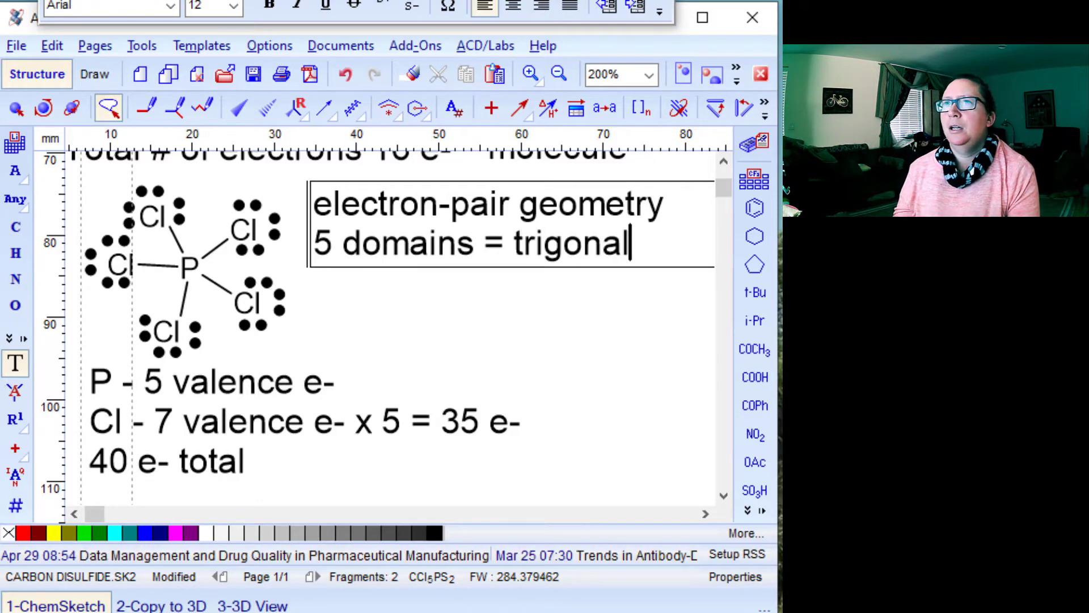
key("Return")
type("(")
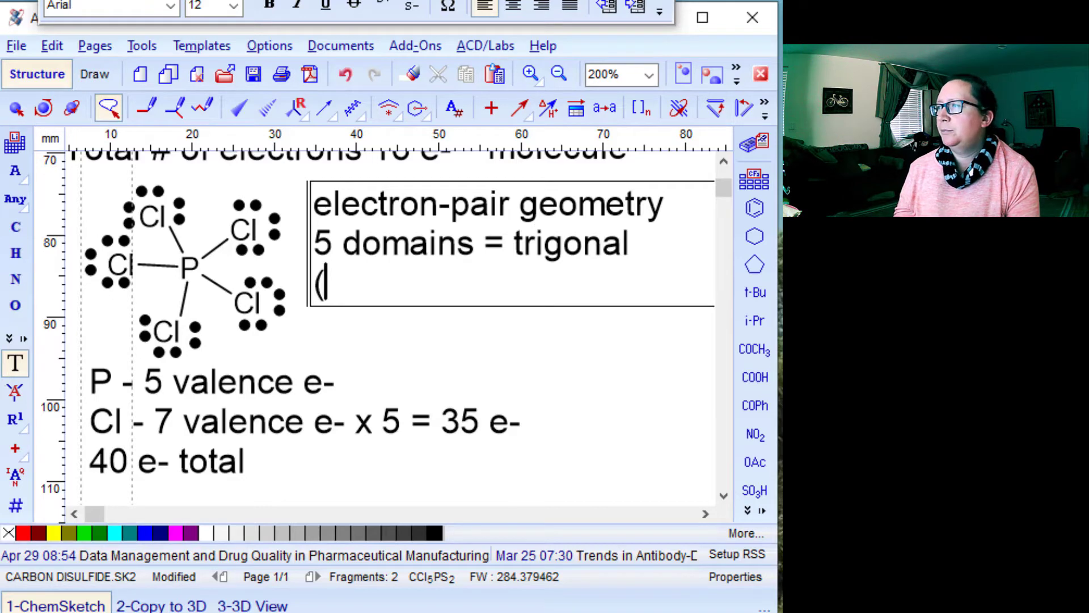
type("triangu")
type("lar")
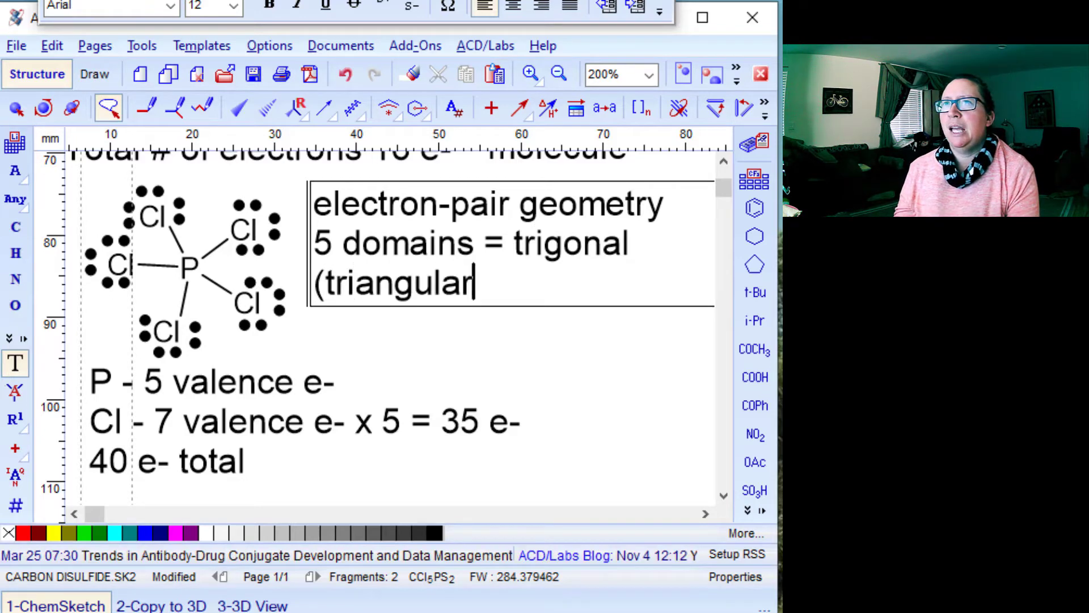
type(") bipyramidal")
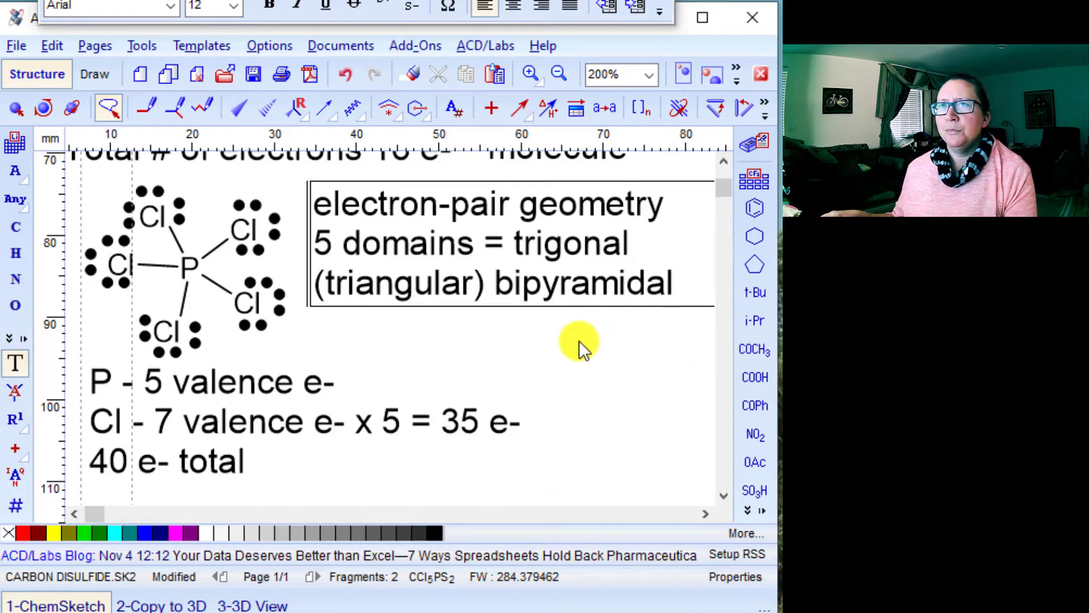
Step: Add a separate text note reading "molecular geometry same" directly below the electron-pair geometry note
left_click(298, 313)
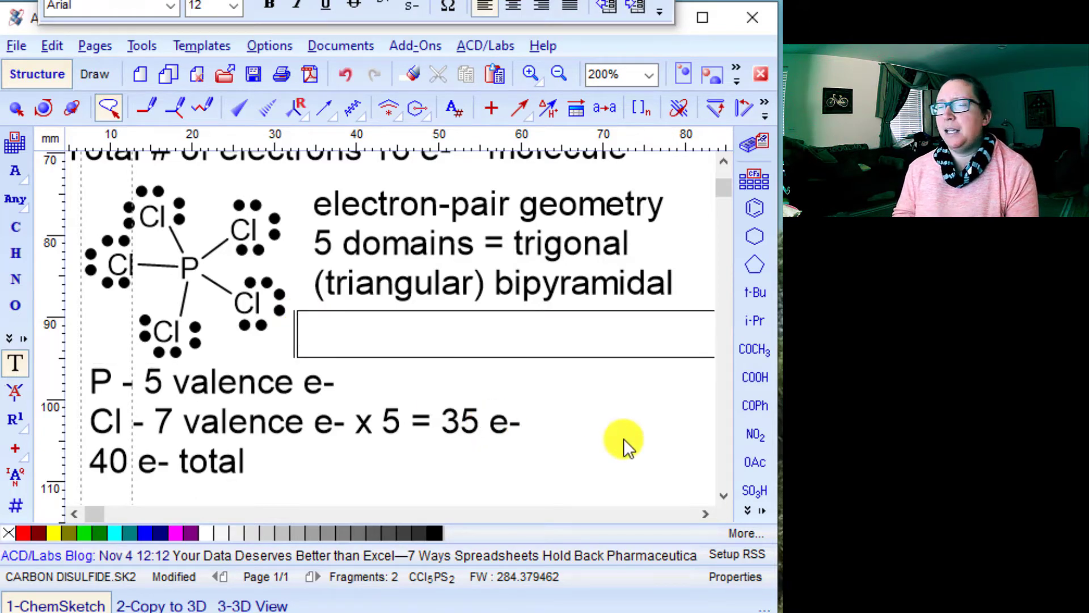
type("molecular ge")
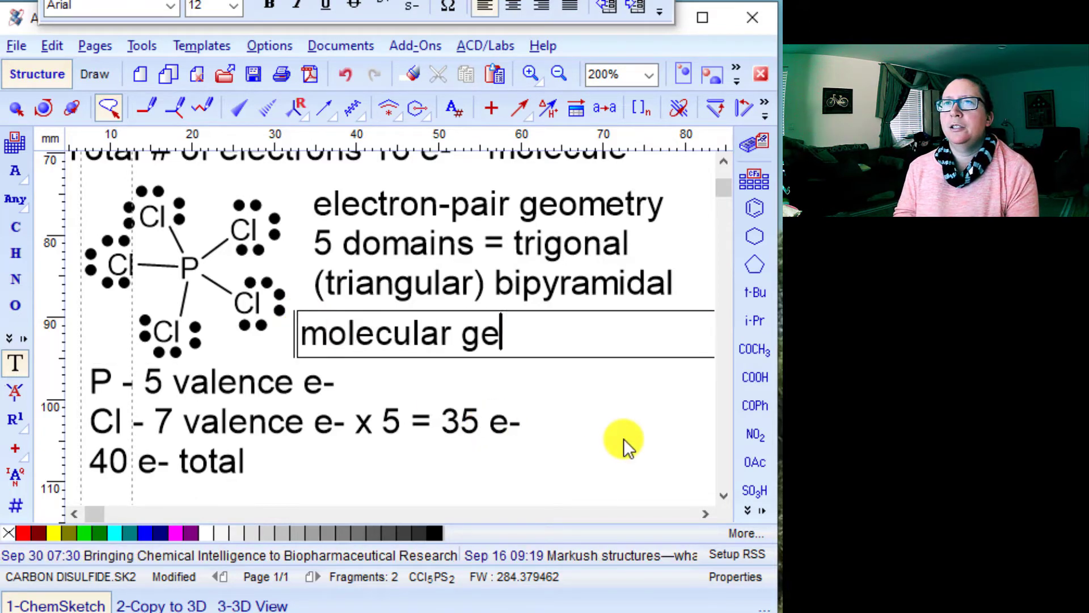
type("ometry ")
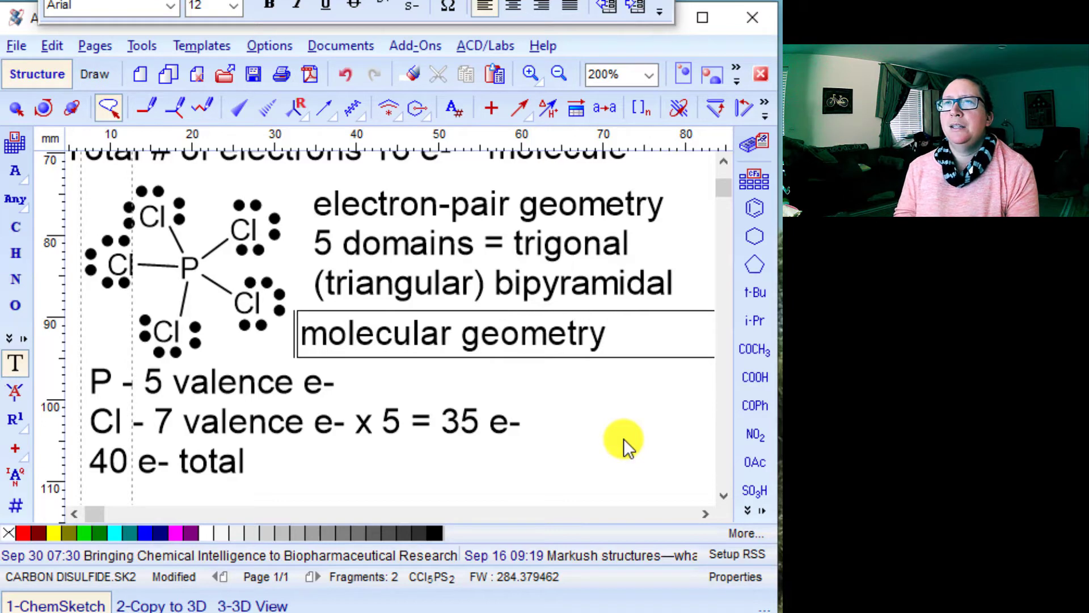
type("same")
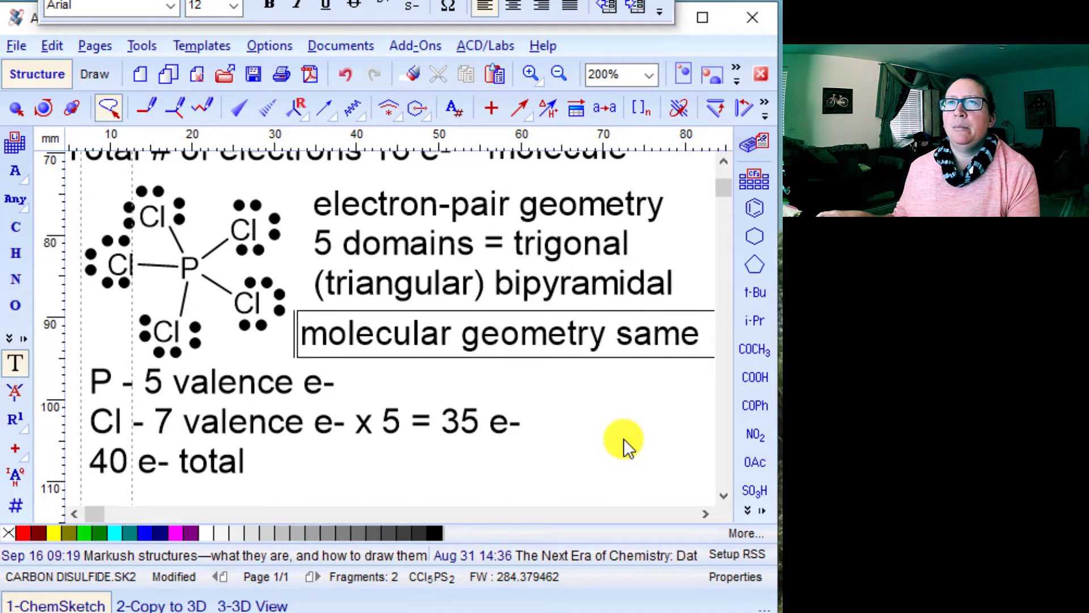
Step: Add a text note reading "0 lone pair" under the molecular geometry line and finish the text block
left_click(530, 396)
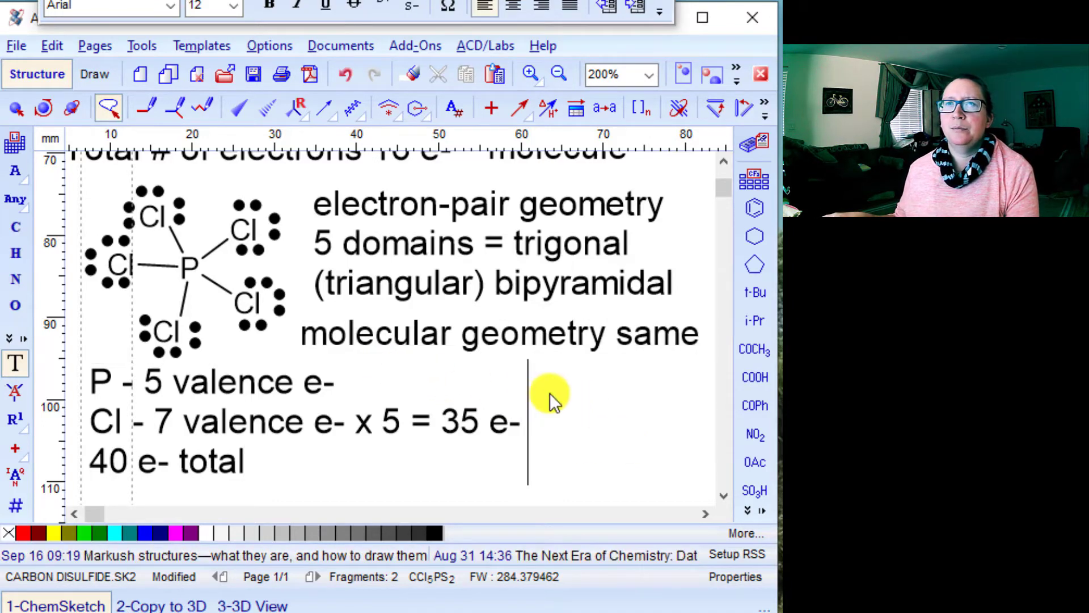
left_click(514, 355)
type("0 lo")
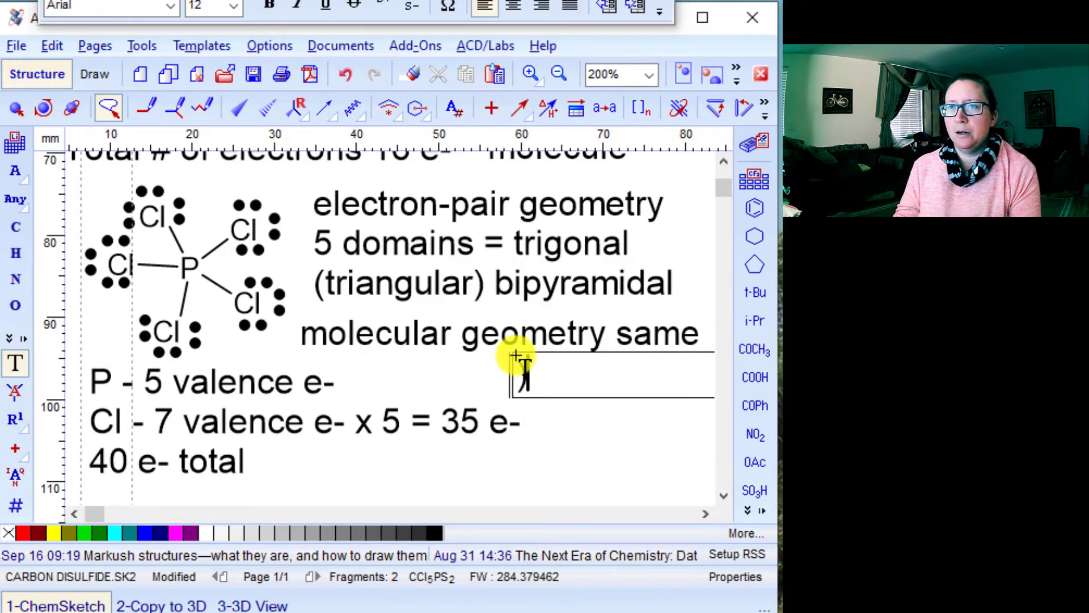
type("ne pair")
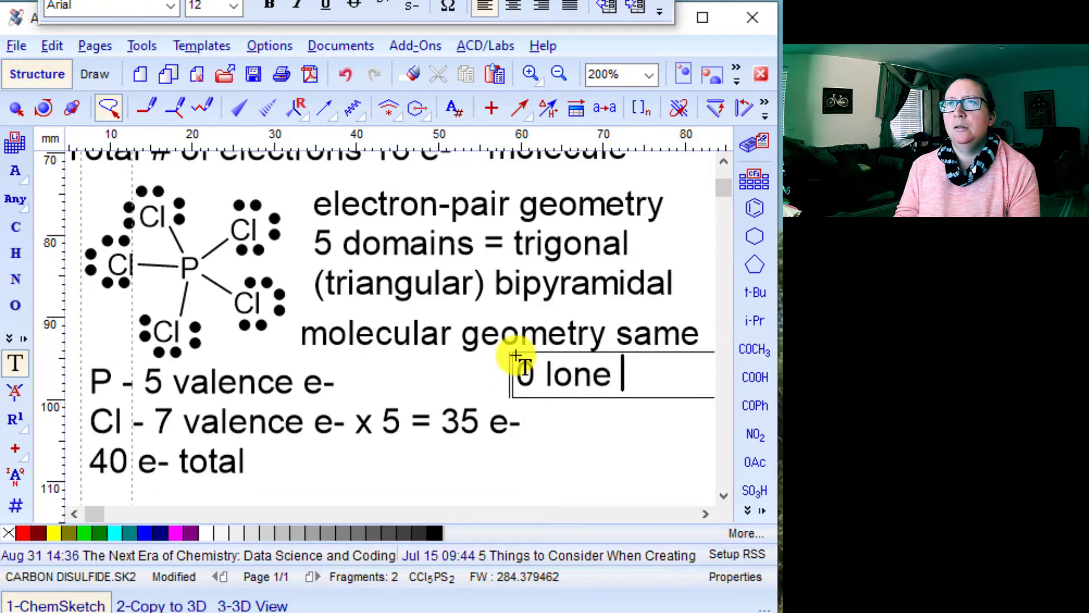
left_click(619, 448)
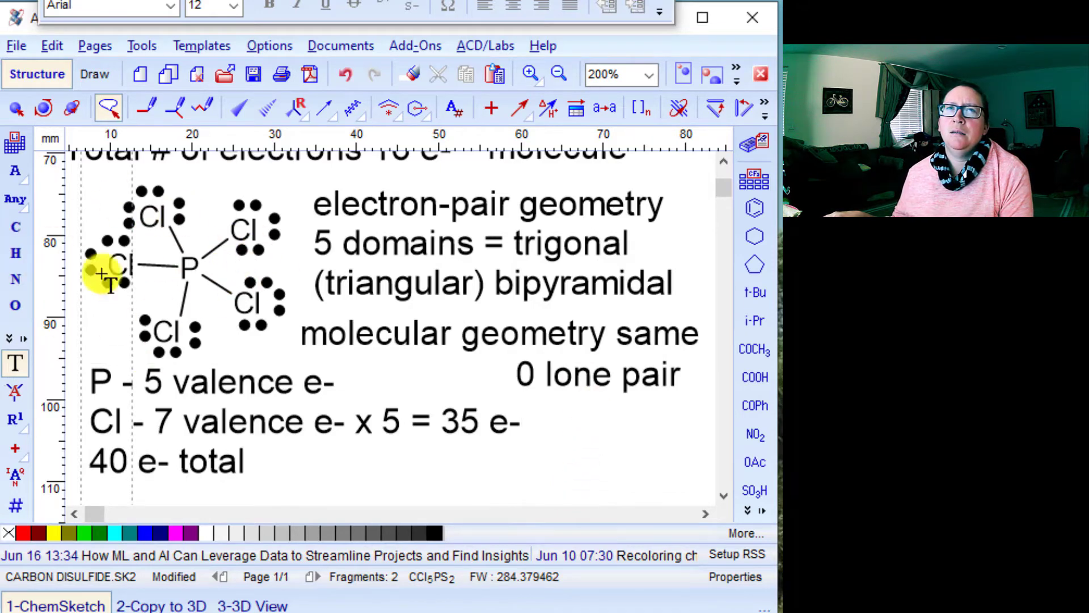
Step: Switch to the 3D view and rotate the PCl5 model to examine its trigonal bipyramidal chlorine arrangement from several directions
left_click(241, 604)
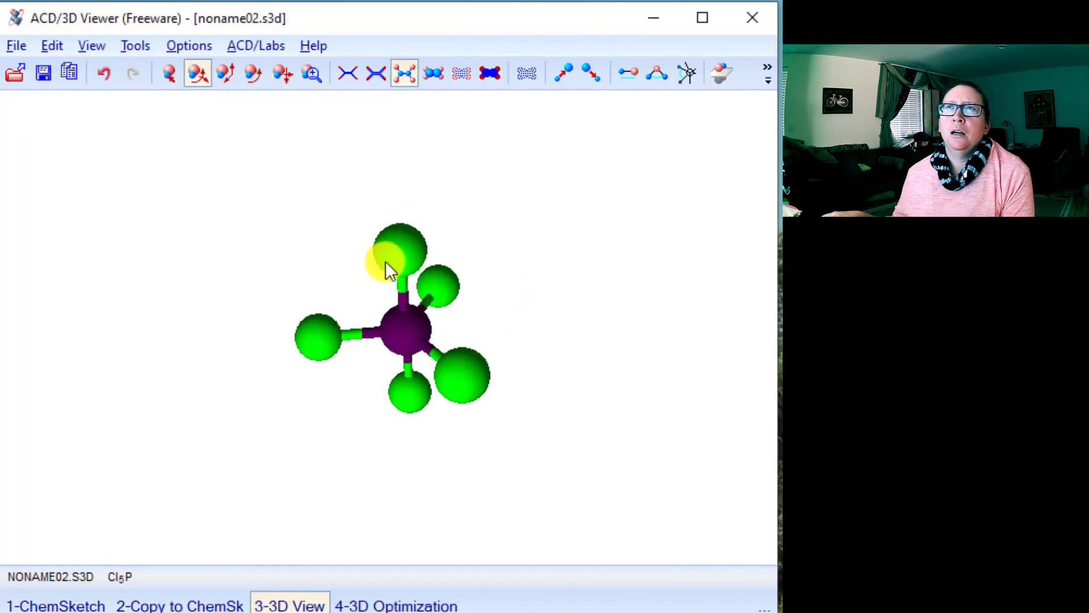
left_click_drag(383, 318, 438, 187)
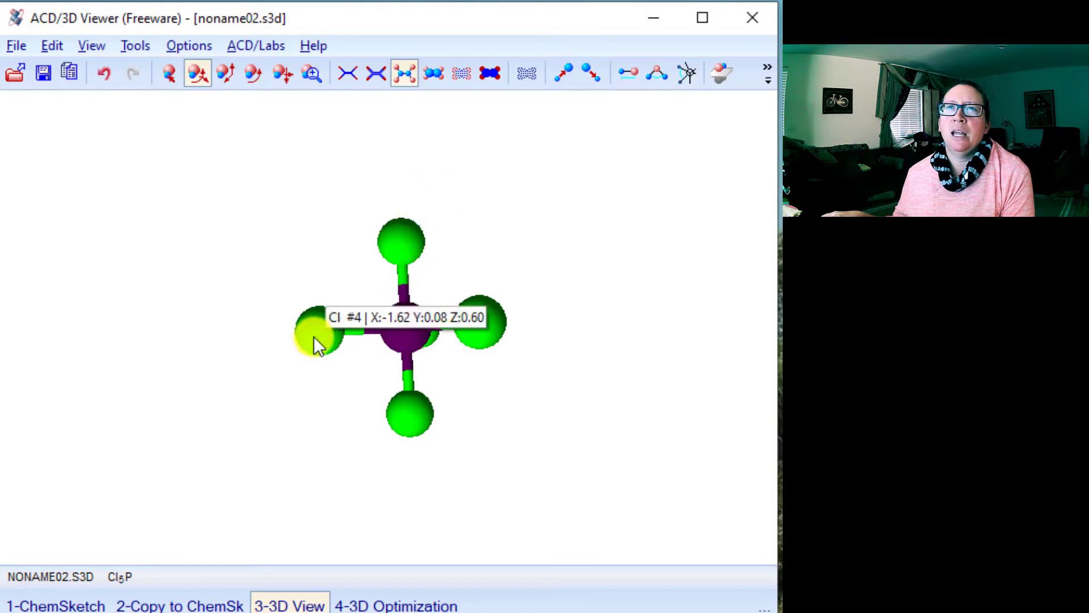
left_click_drag(316, 335, 263, 340)
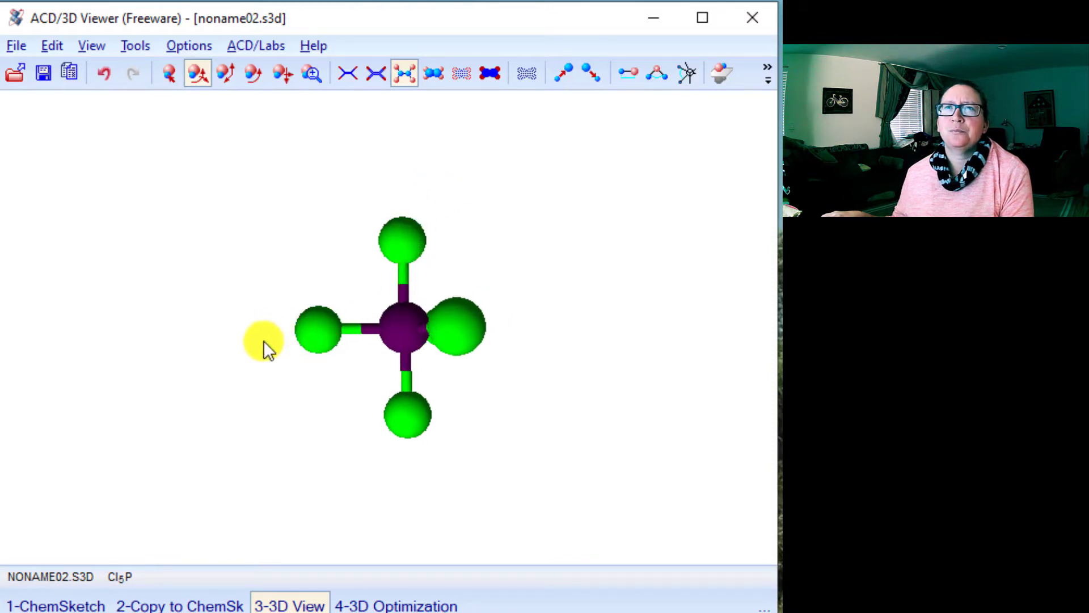
left_click(97, 43)
mouse_move(167, 48)
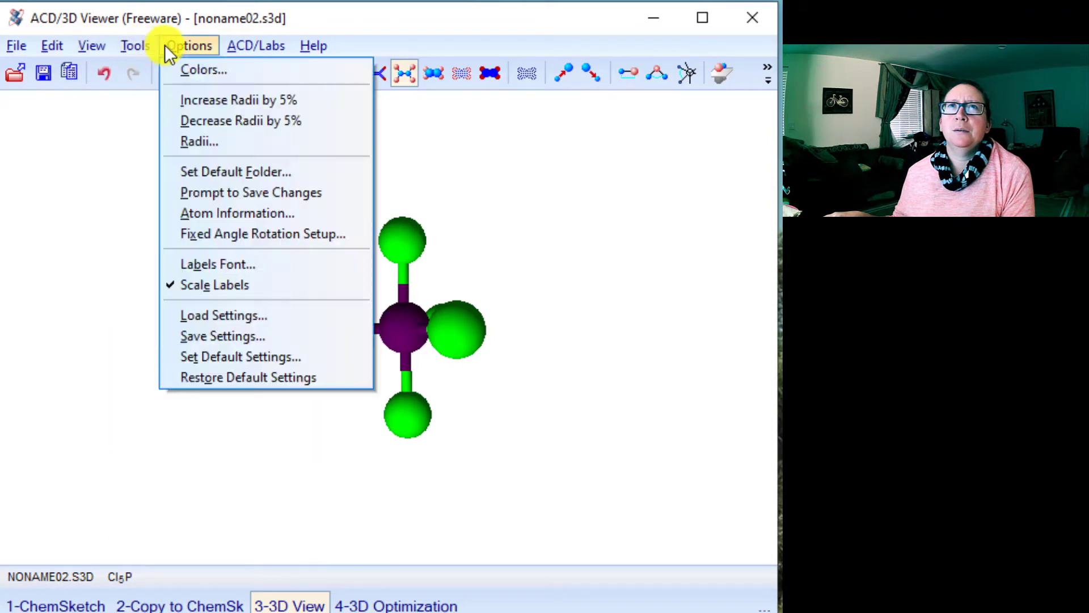
left_click(123, 46)
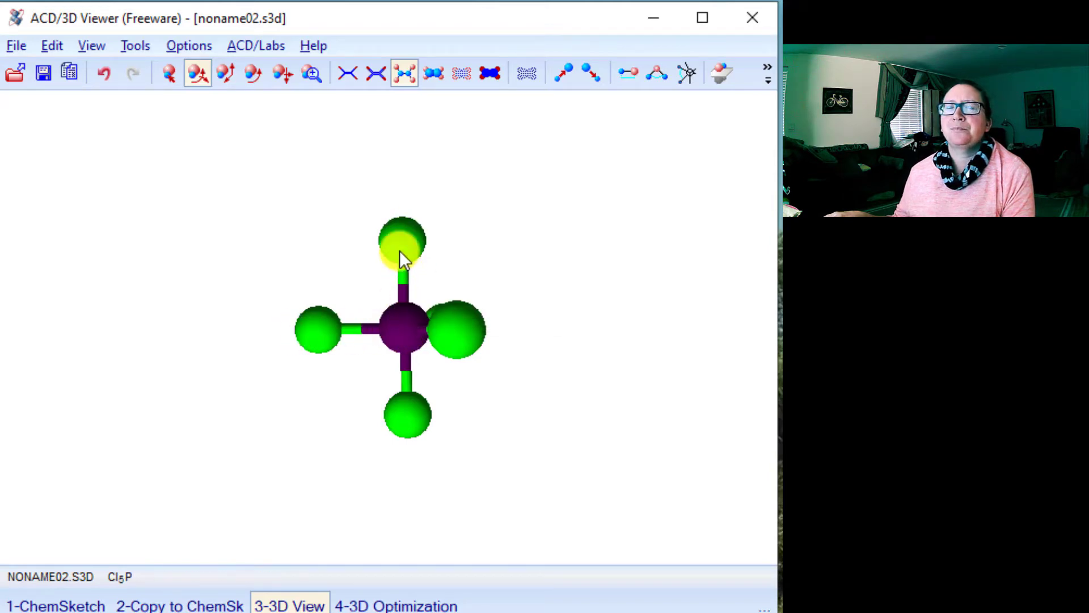
left_click_drag(401, 234, 404, 406)
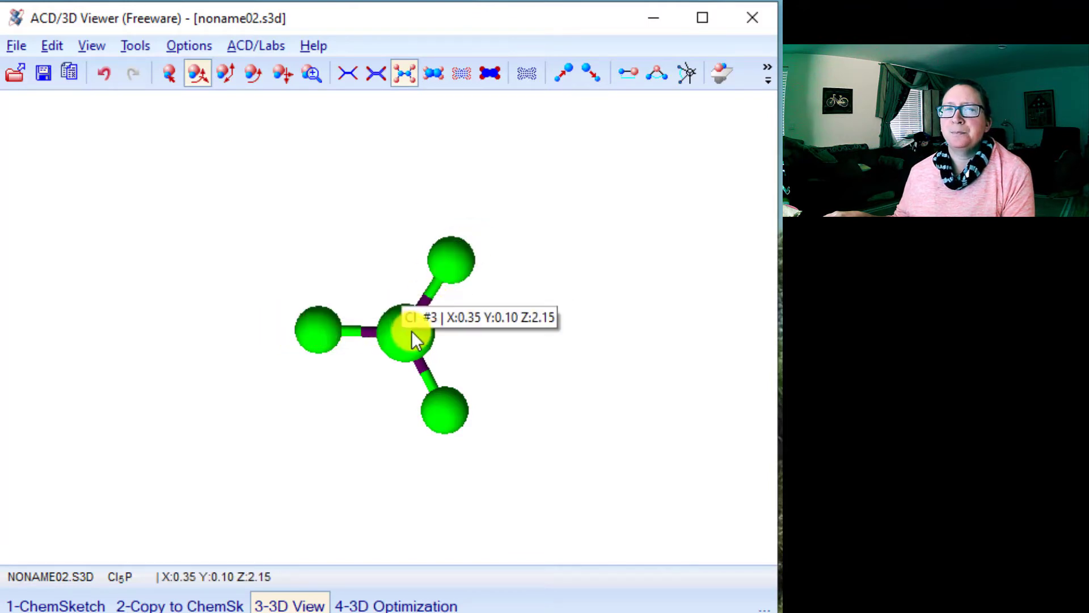
left_click_drag(401, 338, 605, 346)
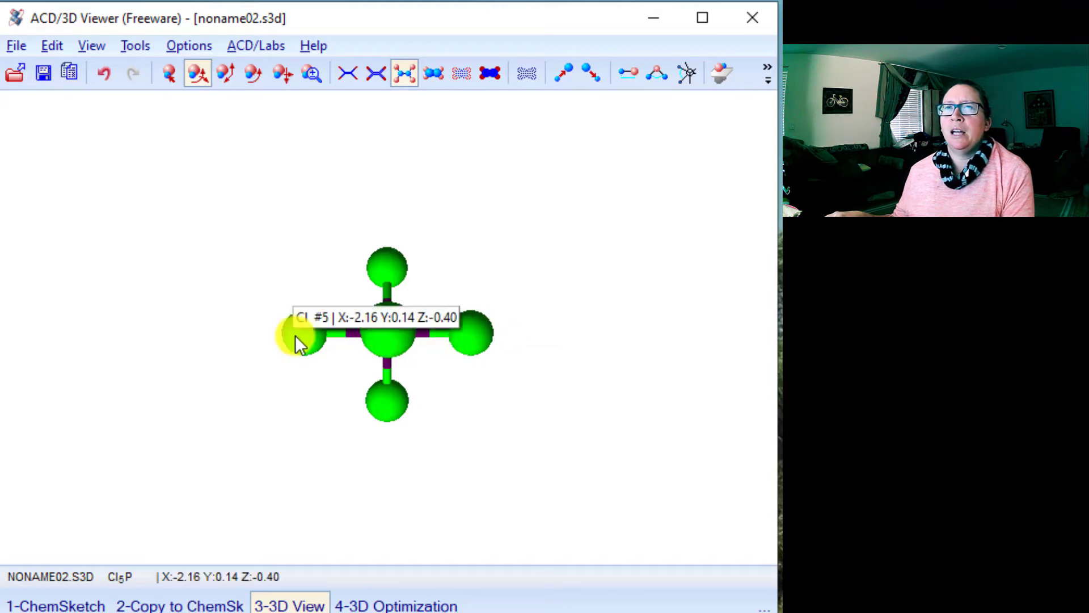
mouse_move(480, 331)
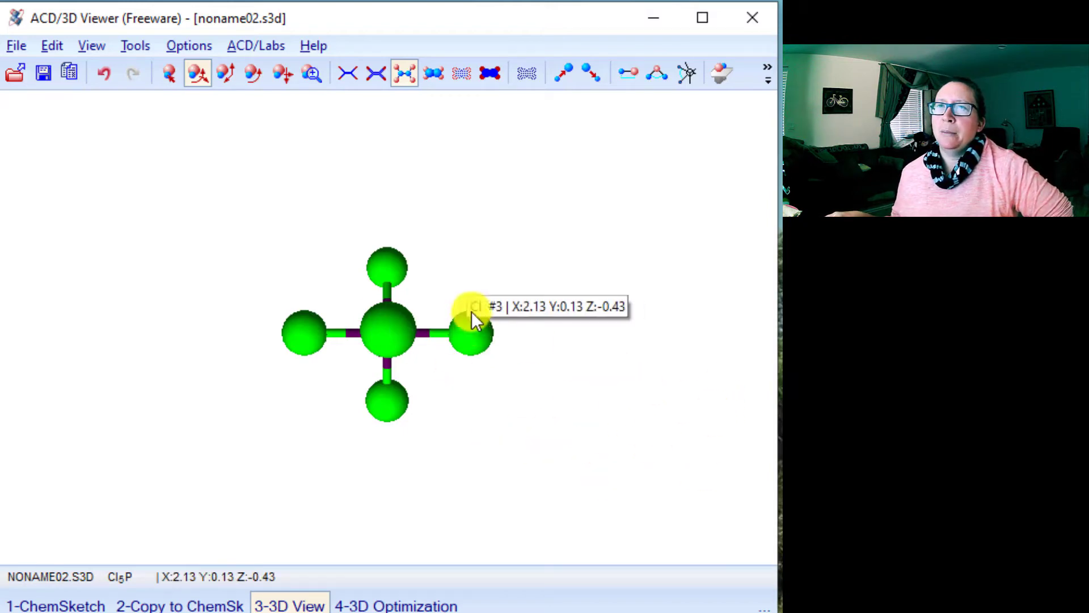
left_click_drag(477, 322, 342, 115)
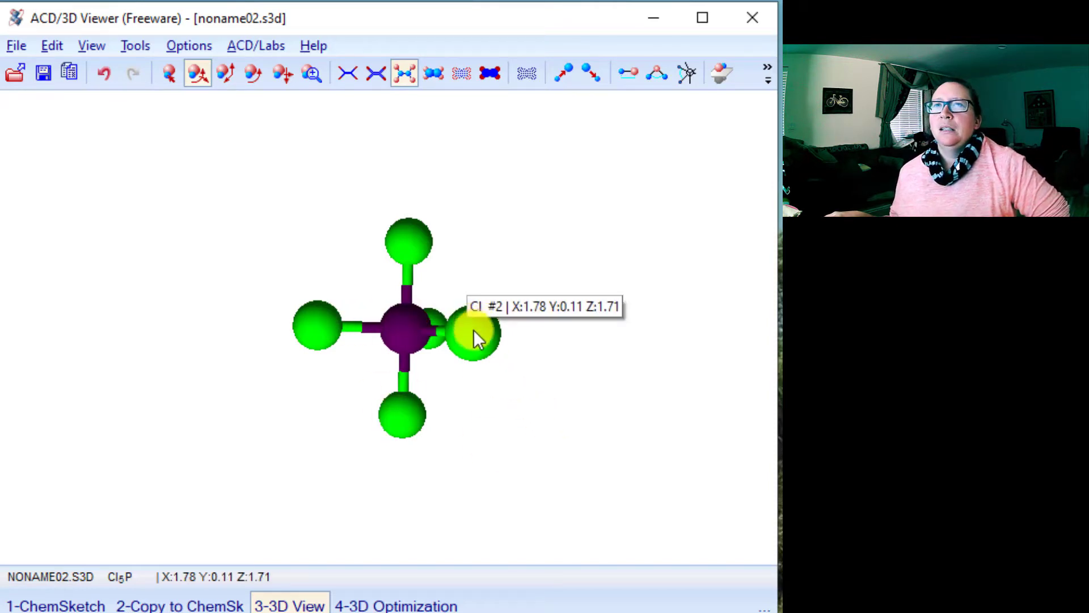
left_click_drag(475, 329, 442, 376)
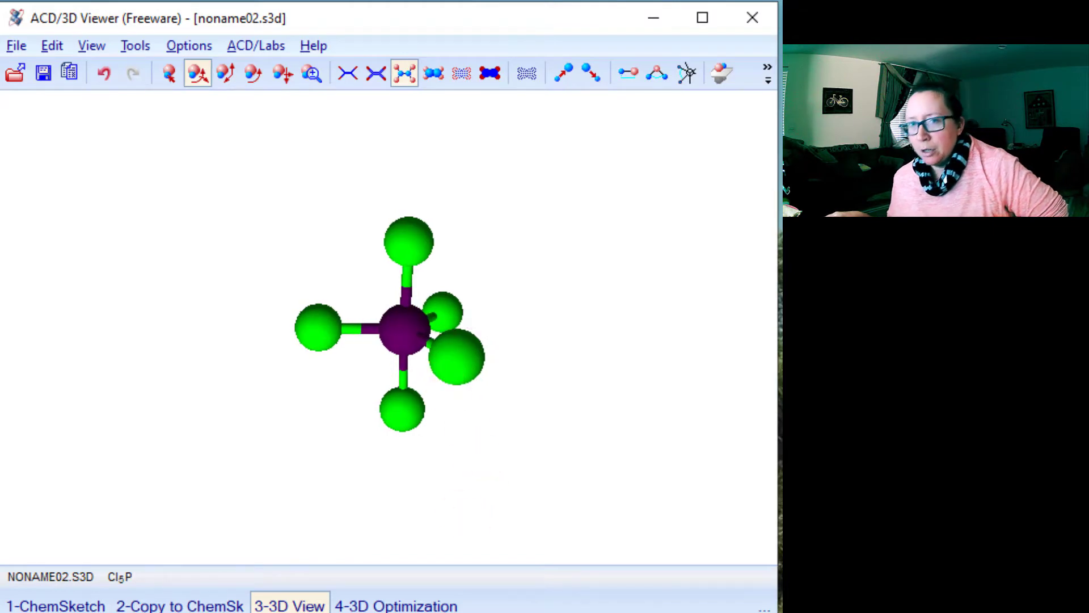
Step: Return to the ChemSketch drawing and add the electronegativity difference note "3.2 -2.2 = 1.0" beside the "40 e- total" line
left_click(56, 604)
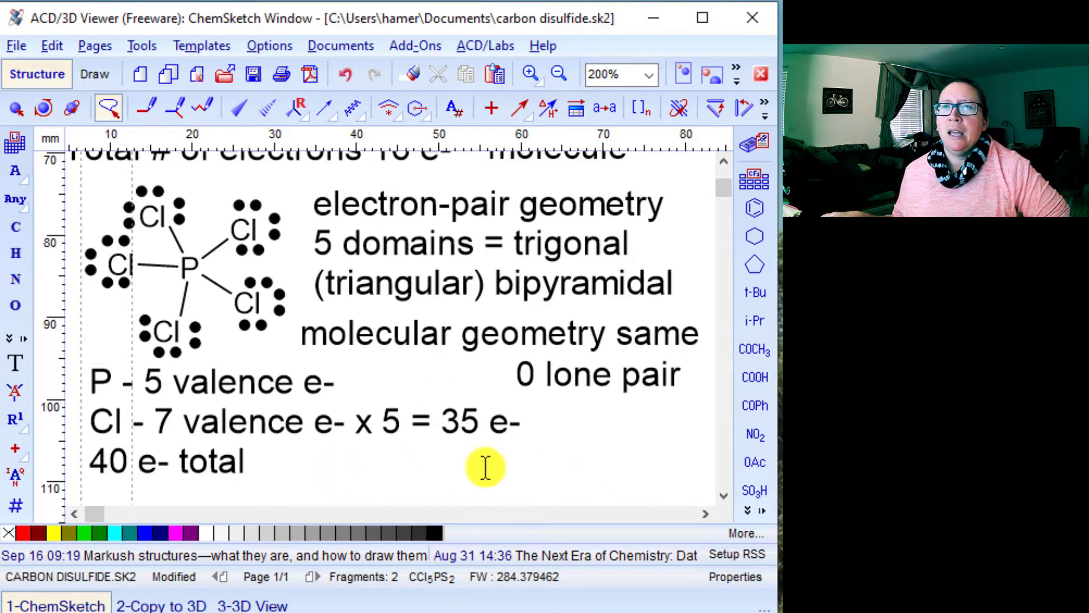
left_click(275, 477)
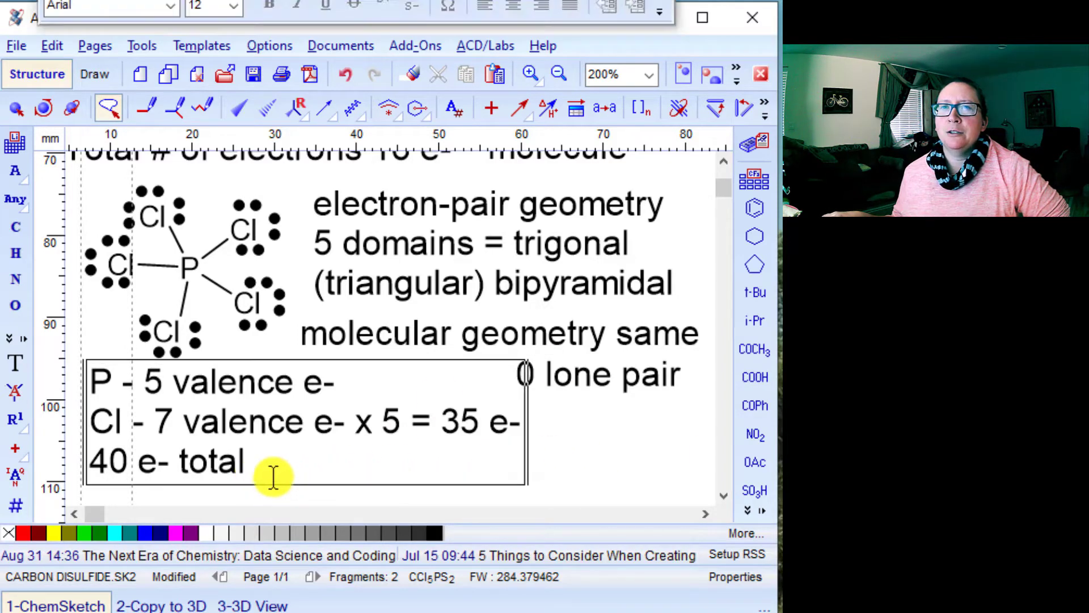
left_click(596, 462)
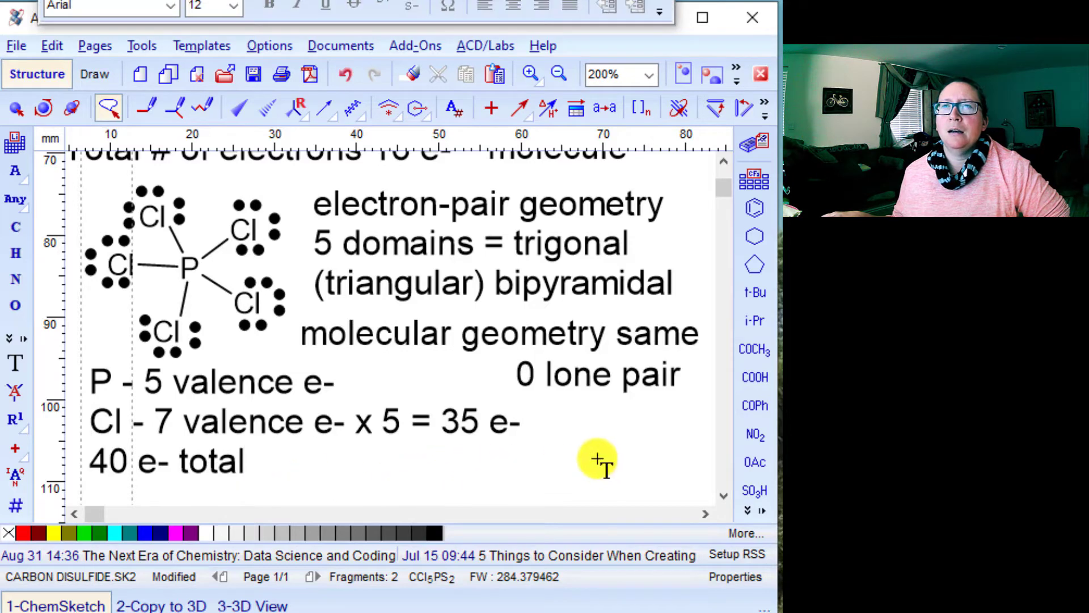
left_click(520, 454)
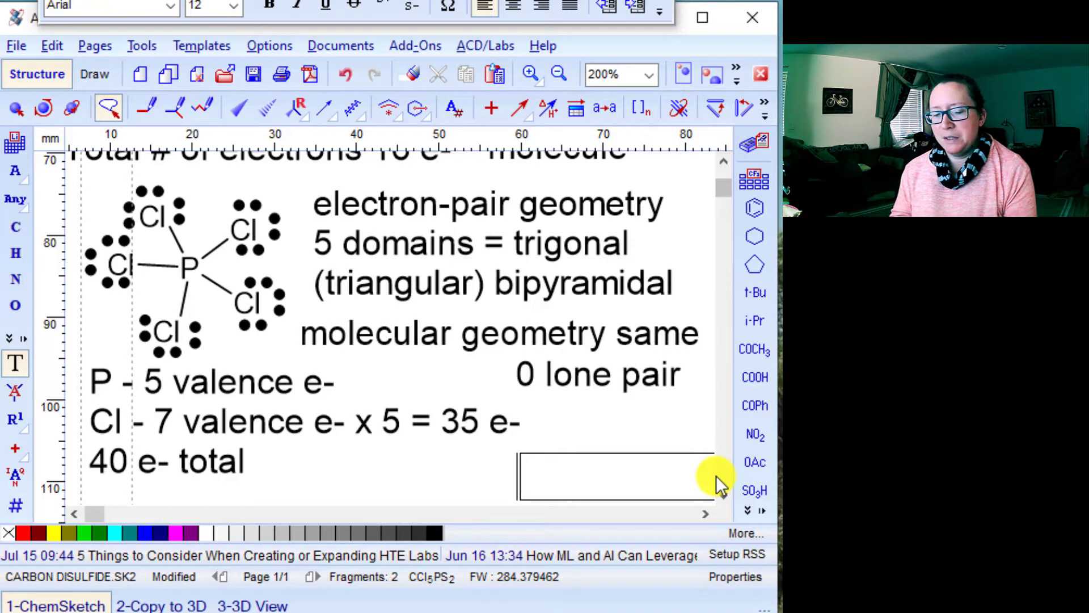
type("2.2")
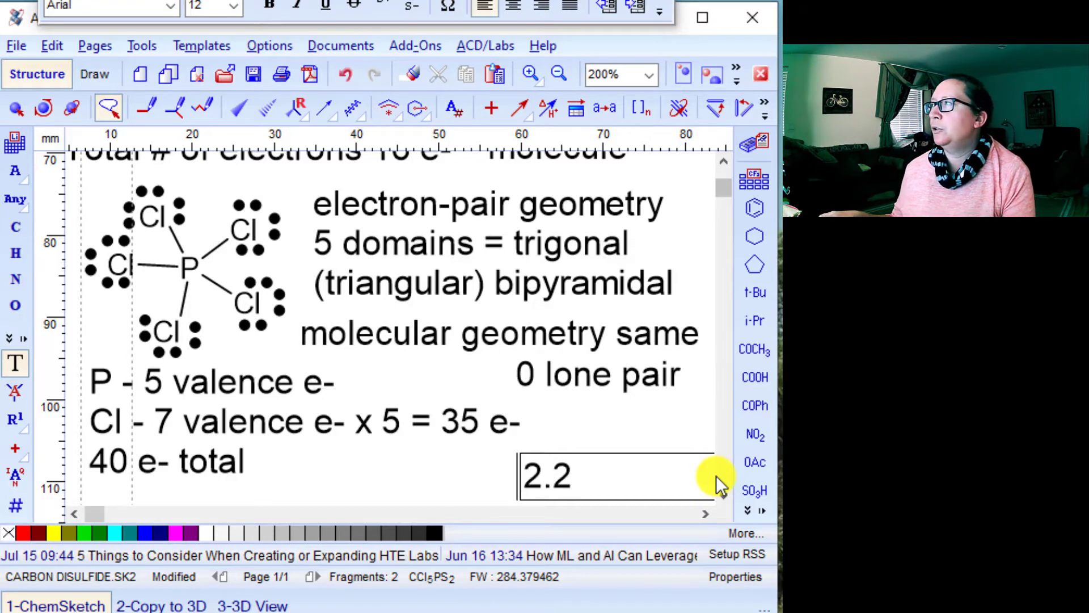
left_click(530, 473)
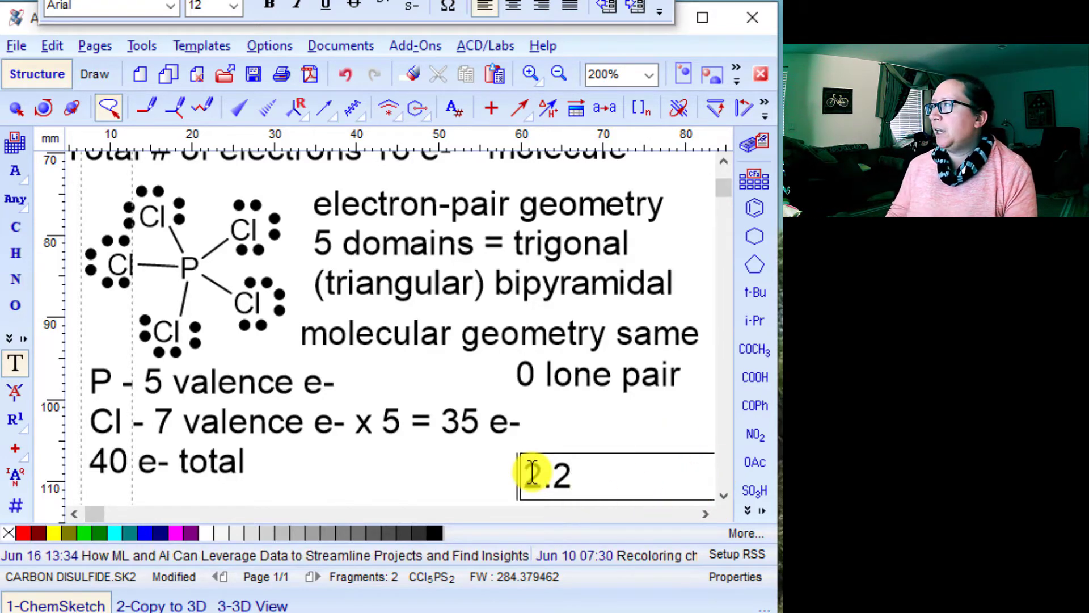
type("3.2 ")
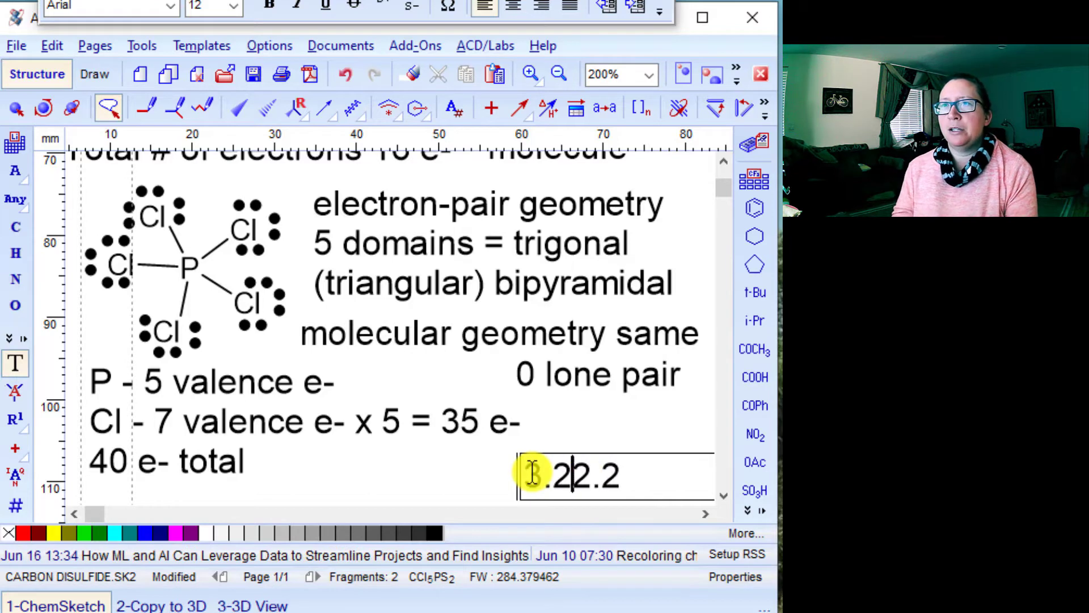
type("-")
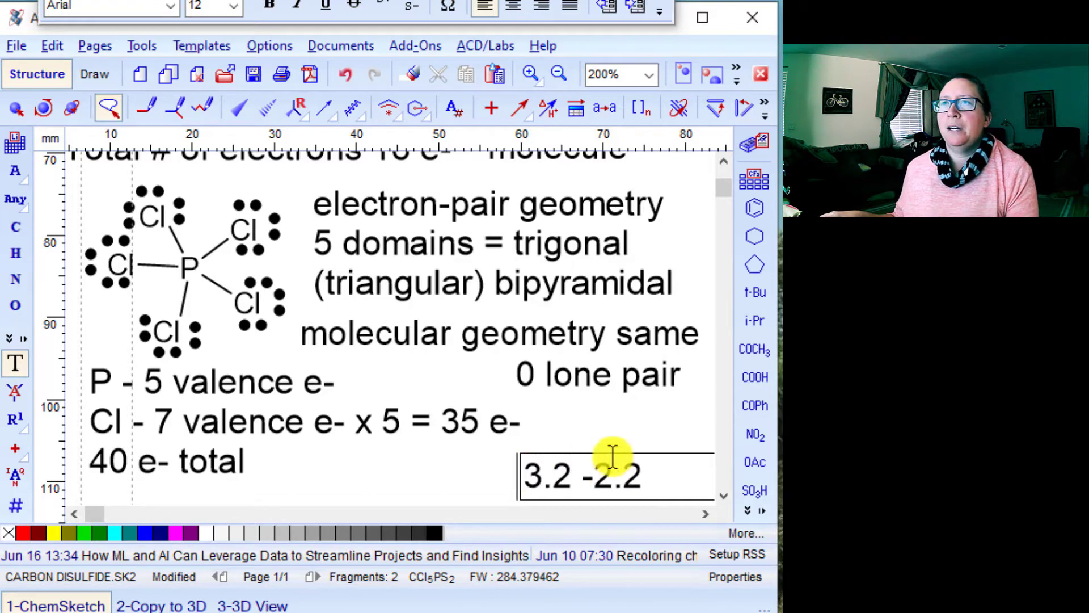
left_click(664, 462)
type("= ")
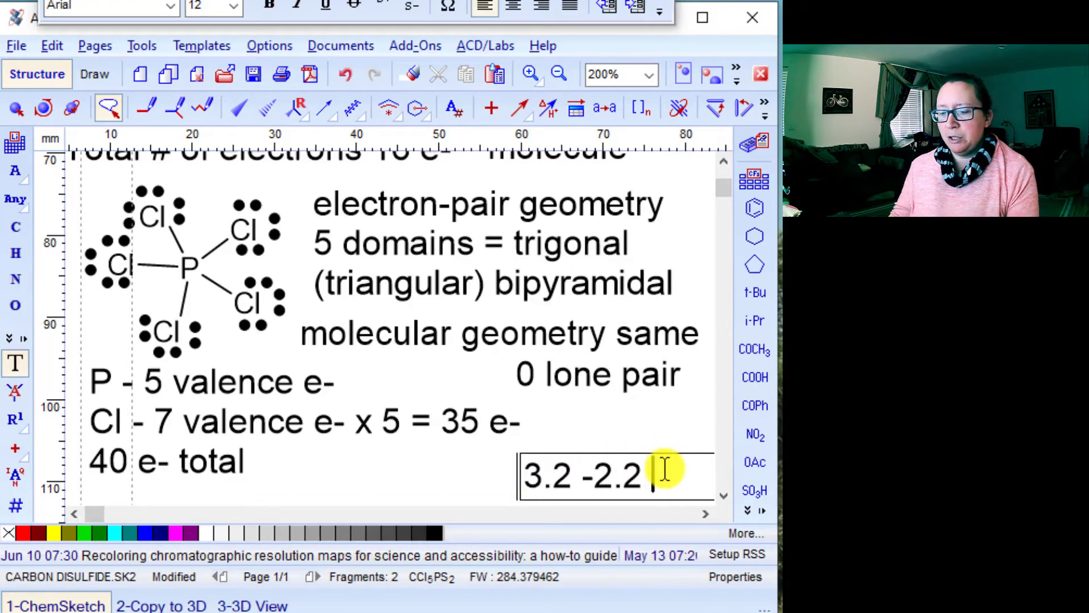
type("1")
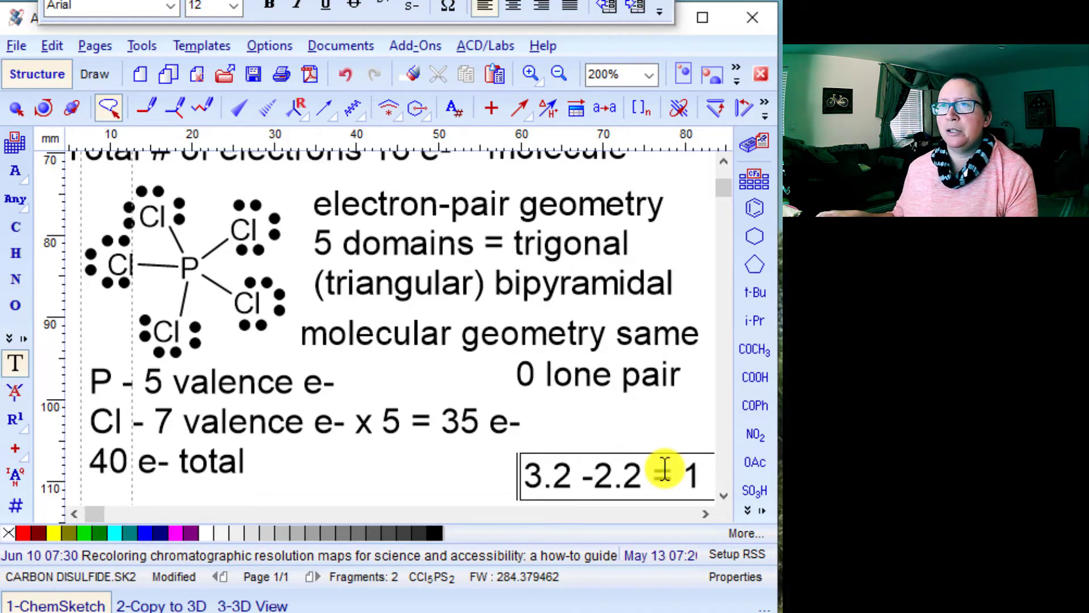
type(".0")
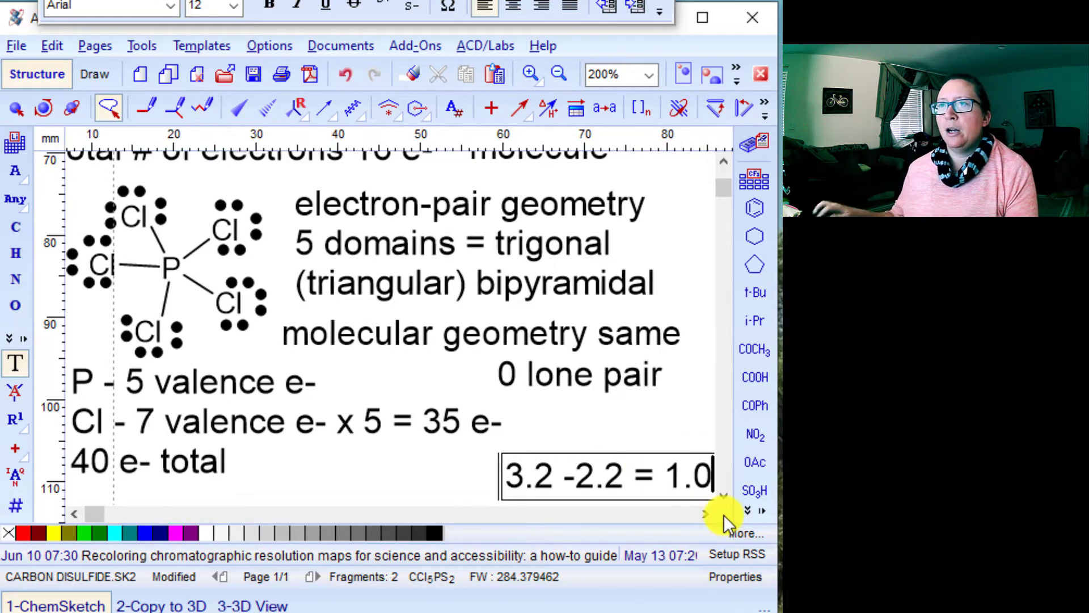
Step: Add a separate text note reading "polar bond" directly above the electronegativity difference calculation and finish the text block
left_click(604, 417)
left_click(559, 416)
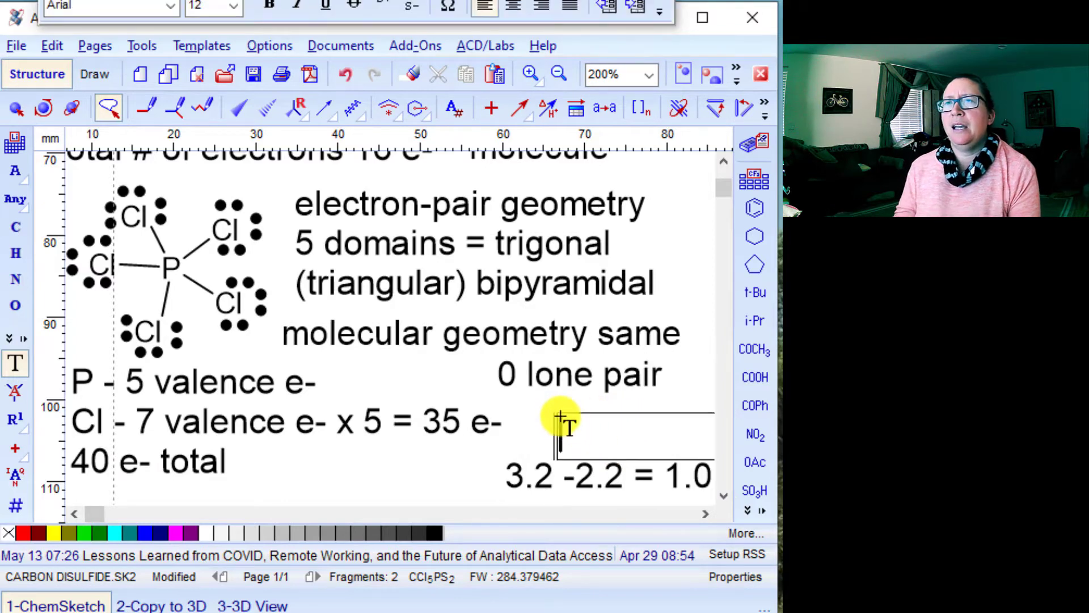
type("polar")
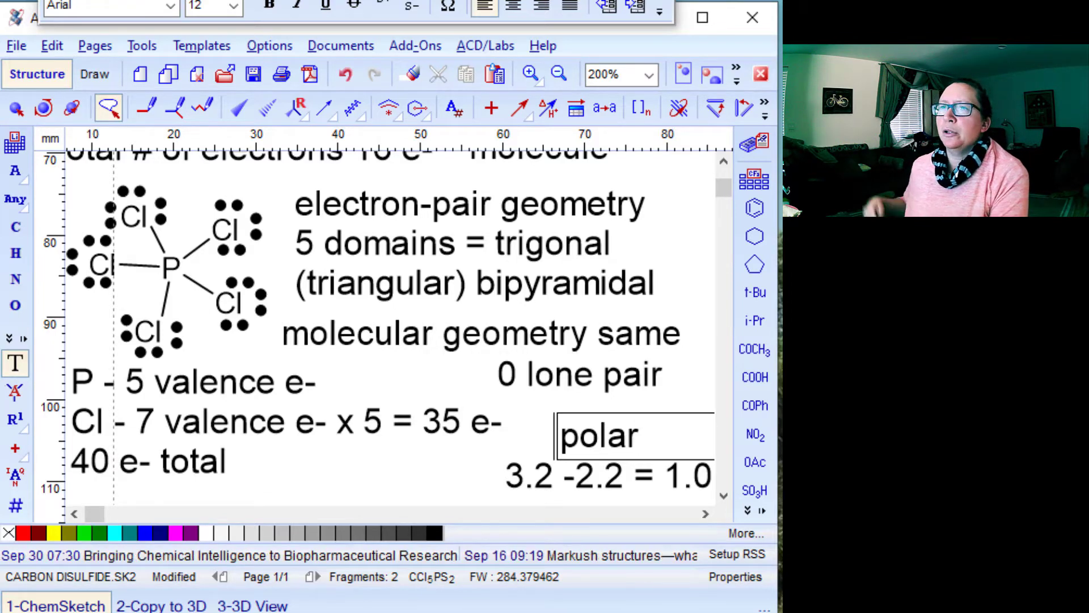
type("bond")
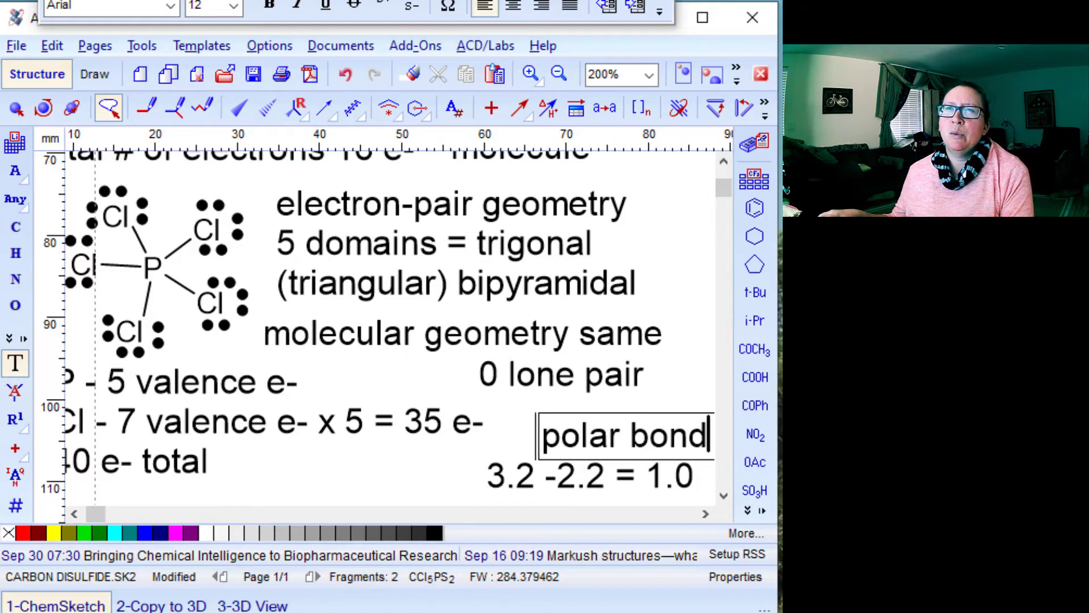
left_click_drag(775, 352, 797, 352)
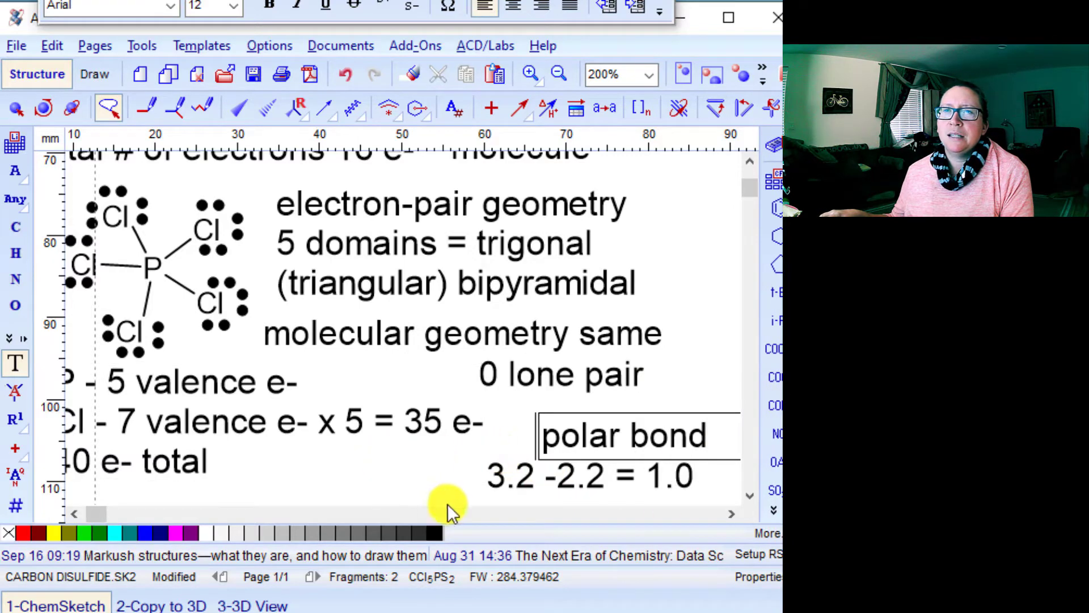
left_click_drag(94, 512, 90, 509)
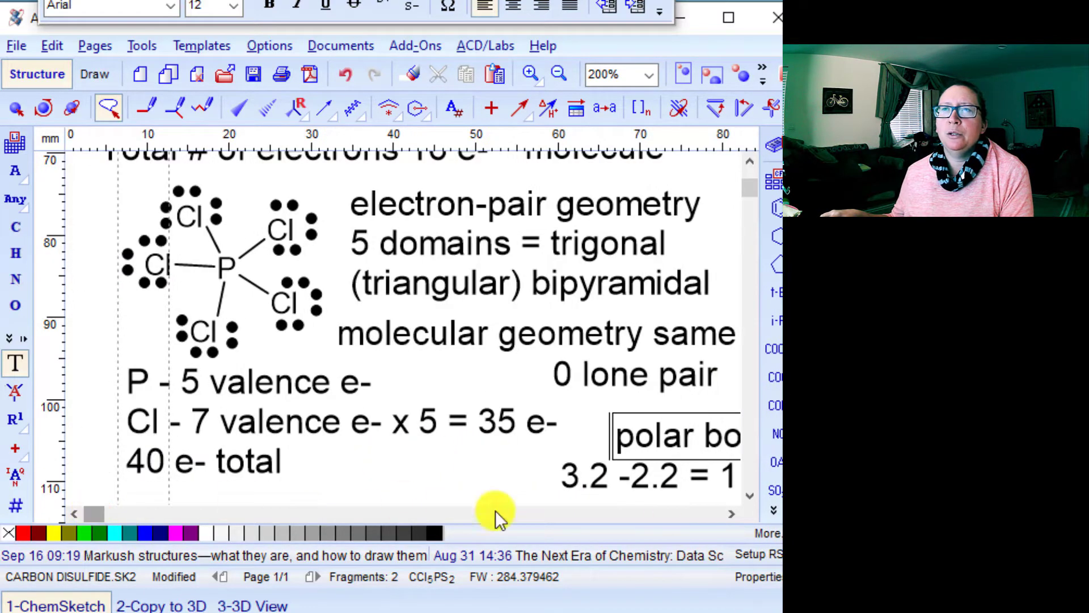
left_click(733, 510)
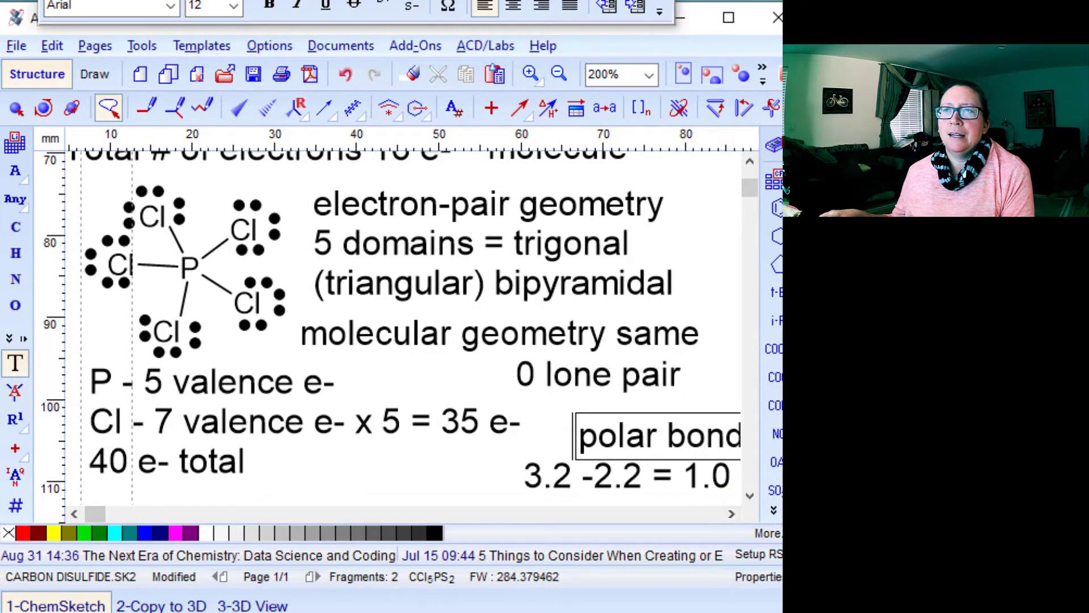
left_click(406, 479)
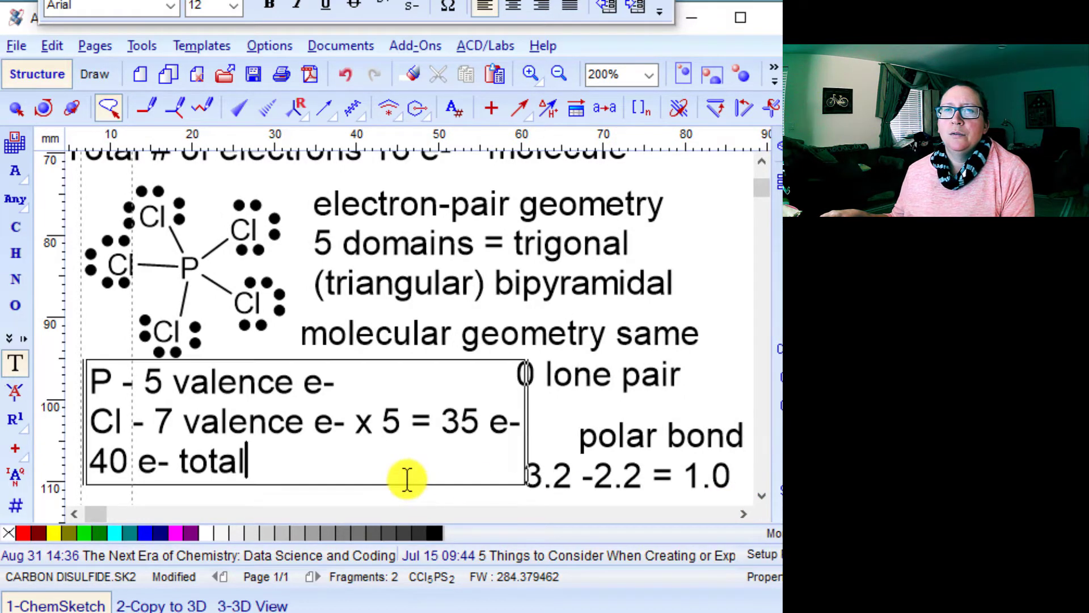
left_click(434, 503)
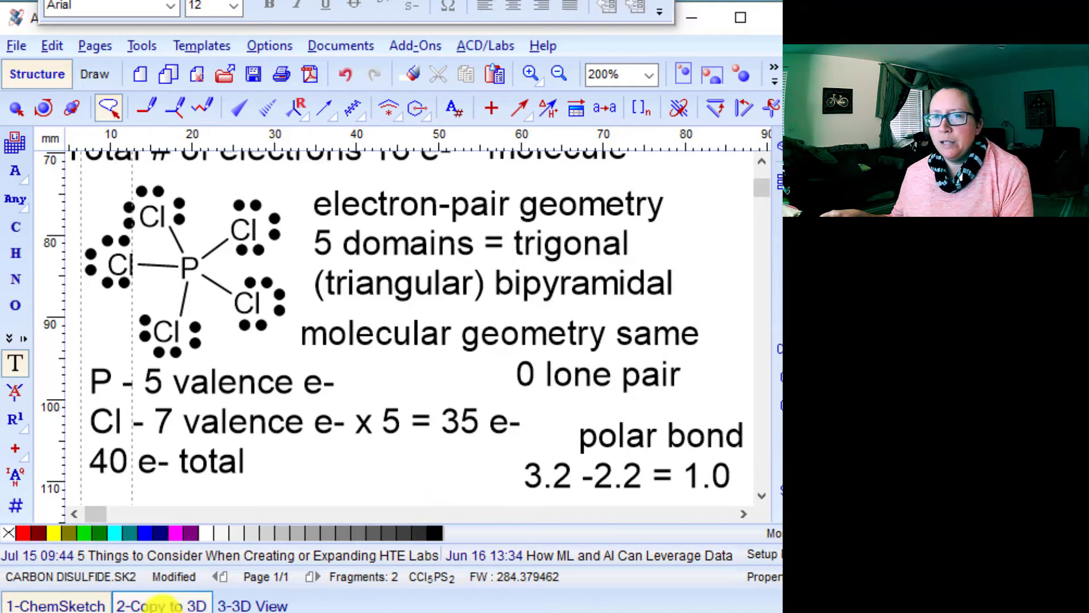
Step: Switch to the 3D view and rotate the PCl5 model to examine the symmetry of its axial and equatorial chlorines
left_click(255, 606)
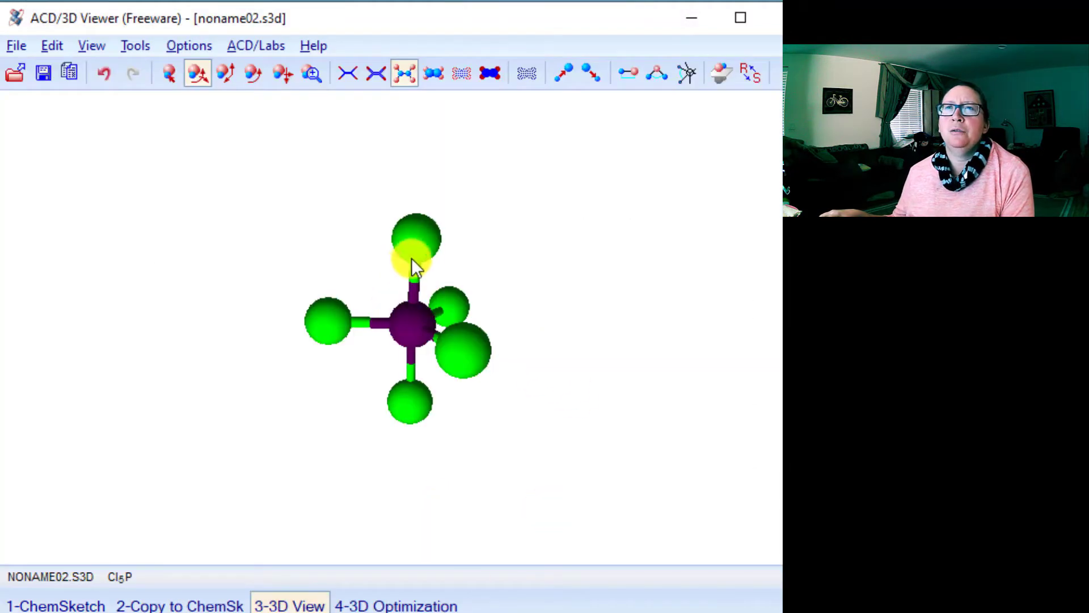
left_click_drag(414, 244, 392, 212)
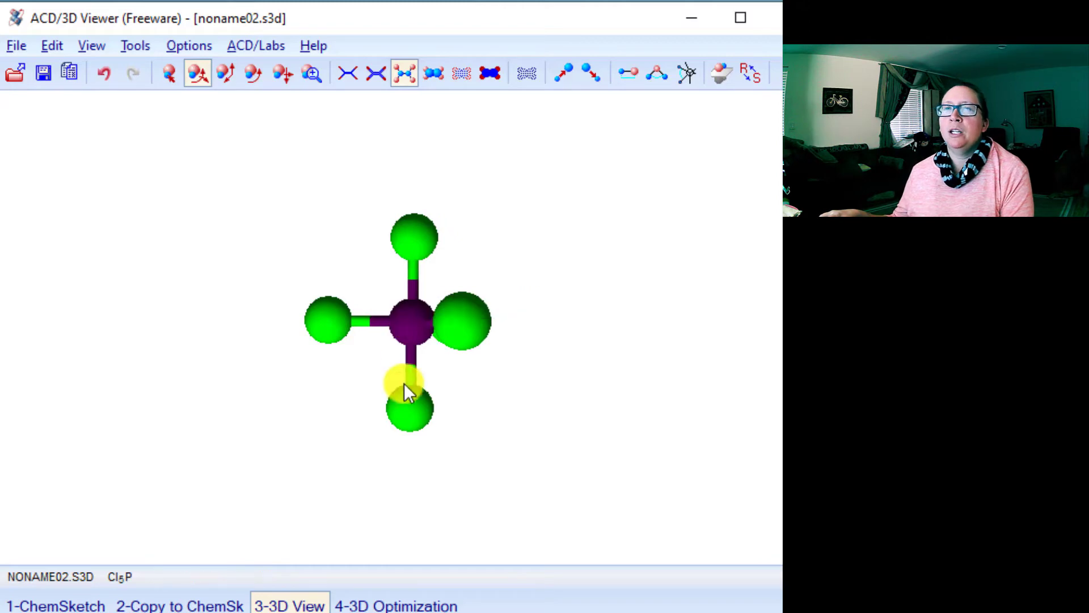
mouse_move(413, 413)
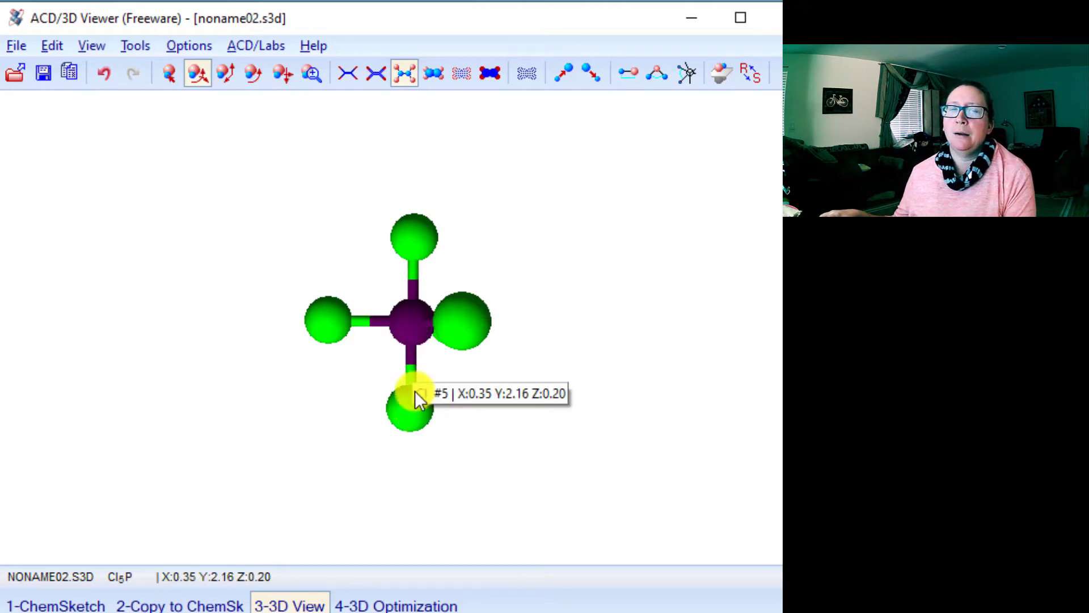
mouse_move(411, 329)
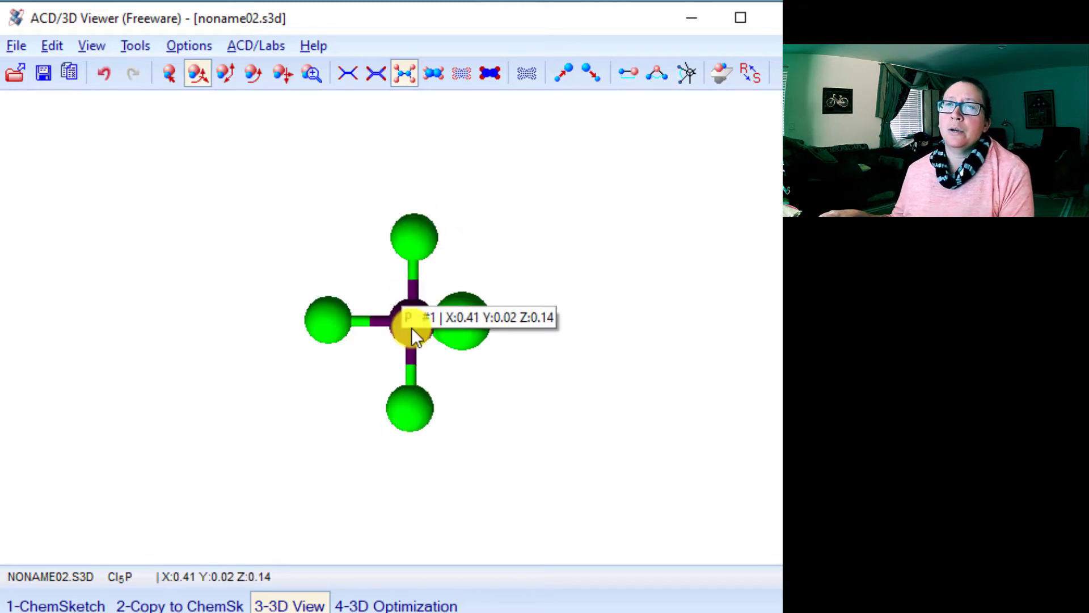
mouse_move(420, 232)
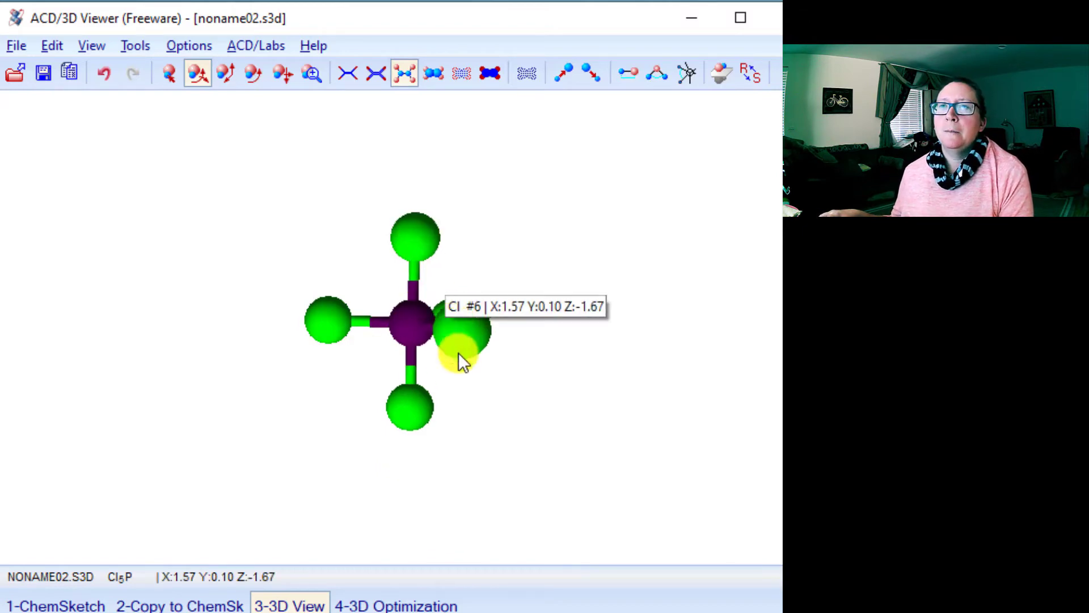
left_click_drag(457, 352, 397, 374)
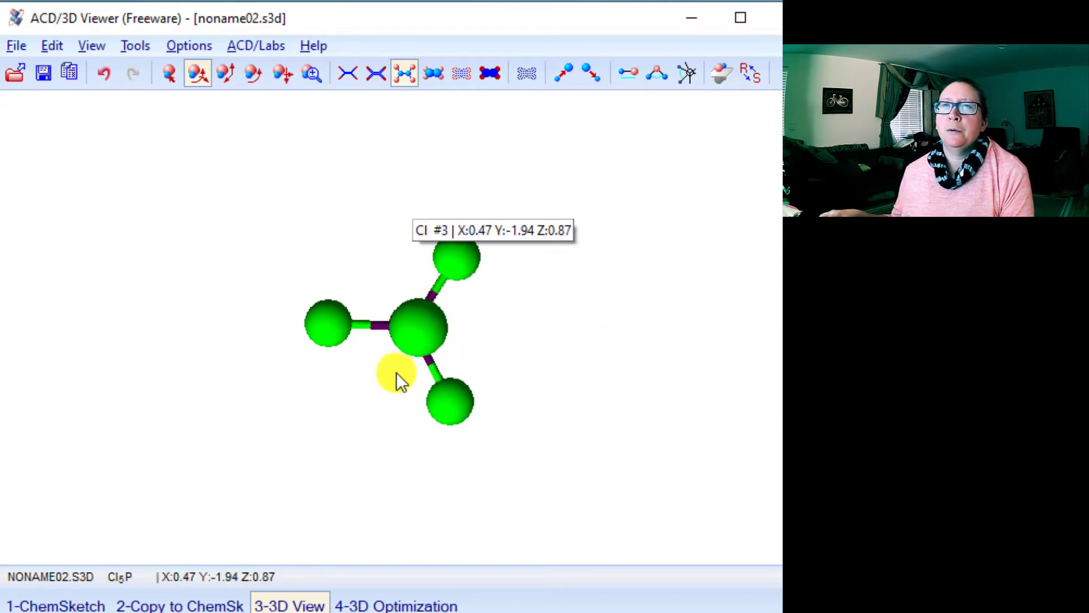
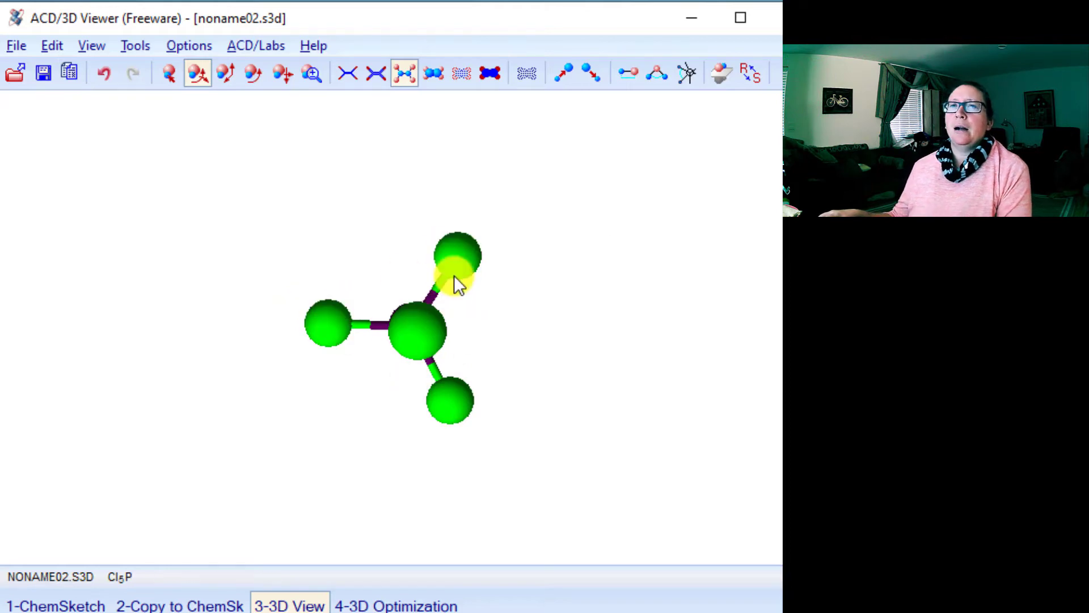
left_click_drag(415, 312, 417, 199)
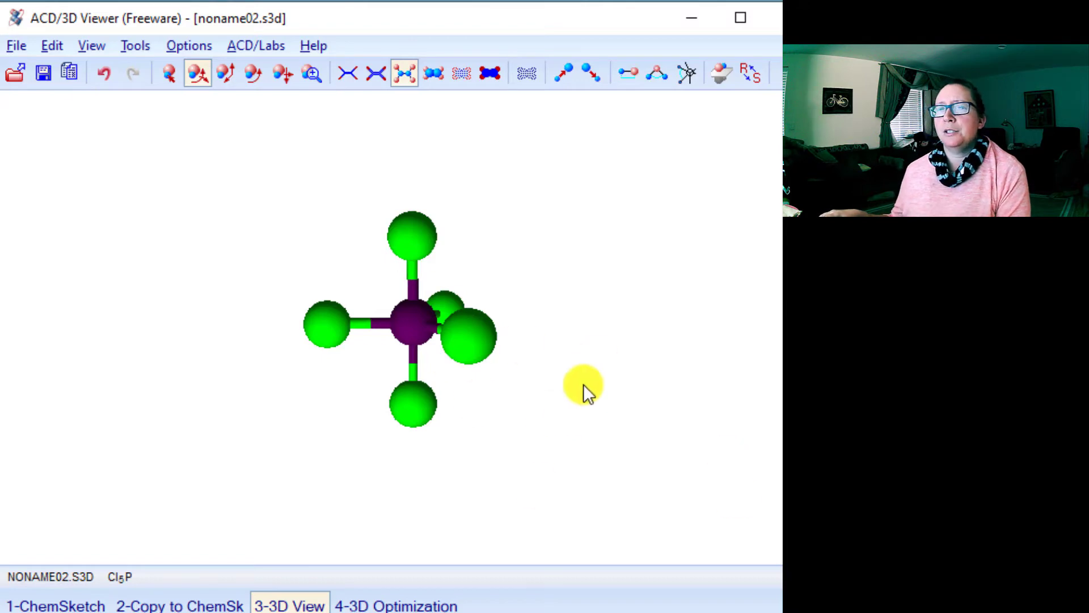
Step: Return to the ChemSketch drawing and save it as a new document named "phosphorus pentrachloride" in the Documents folder
left_click(48, 605)
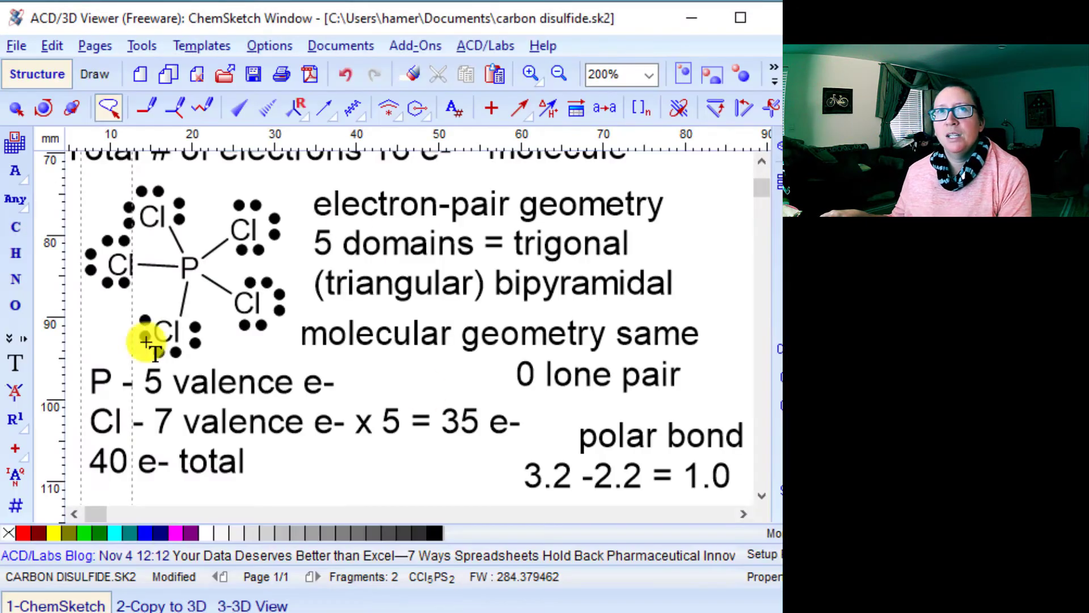
left_click(22, 42)
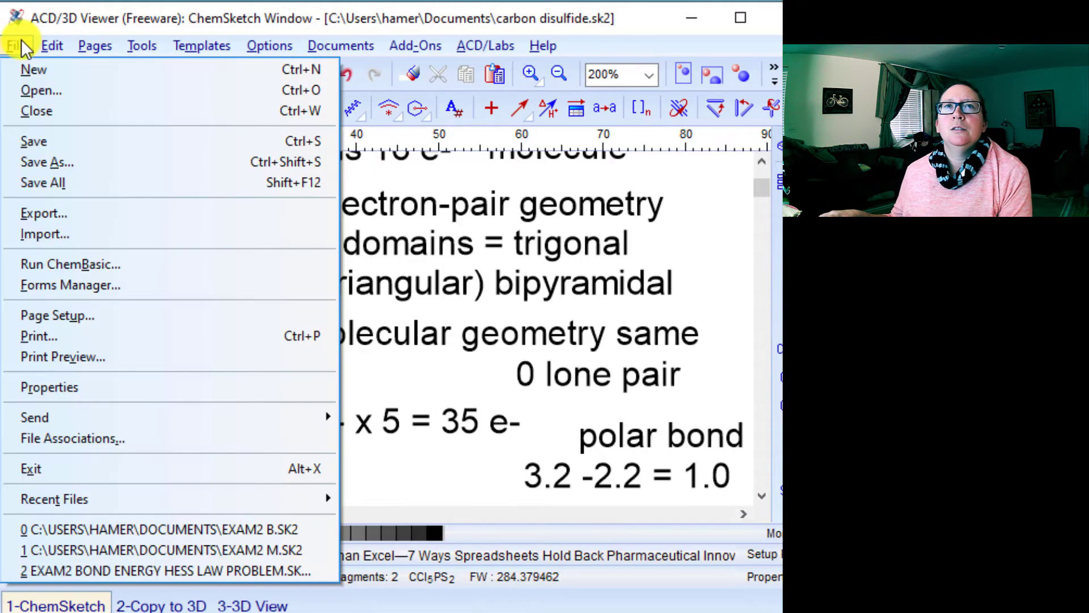
left_click(55, 163)
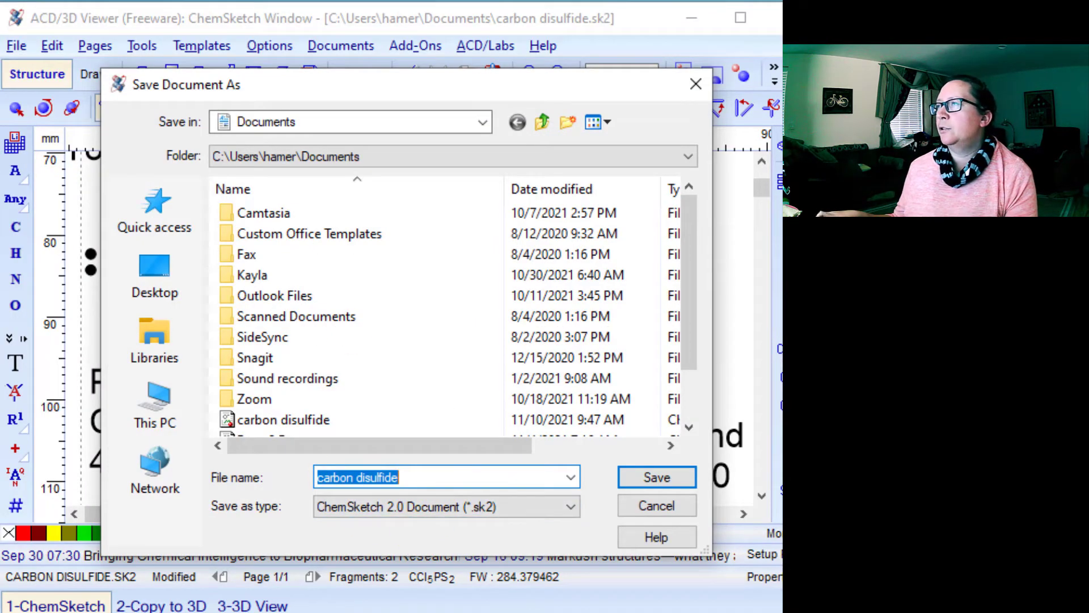
type("phosphorus pentrachloride")
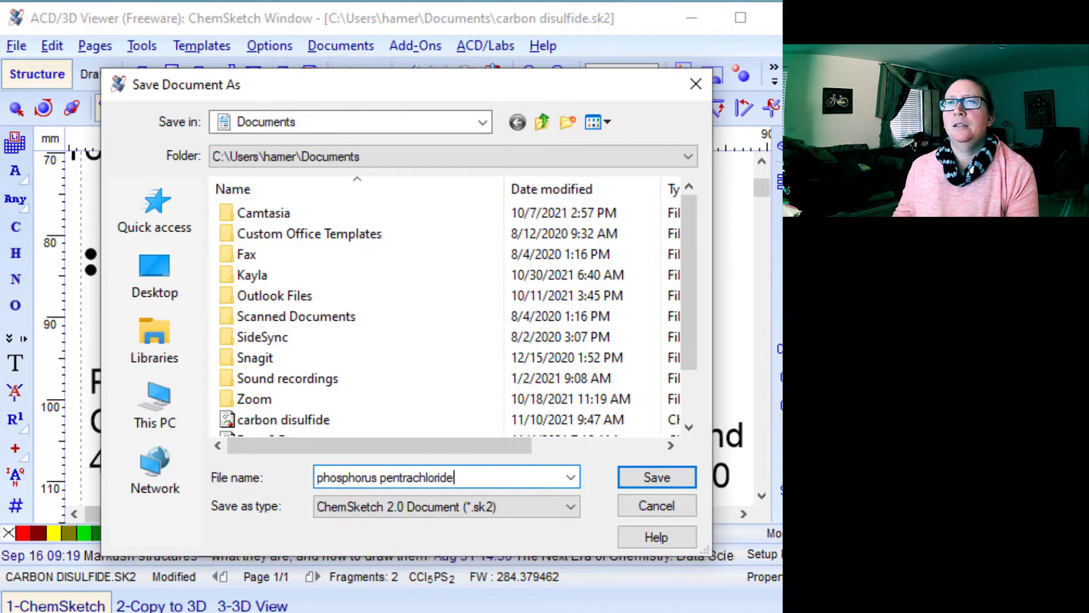
key("Return")
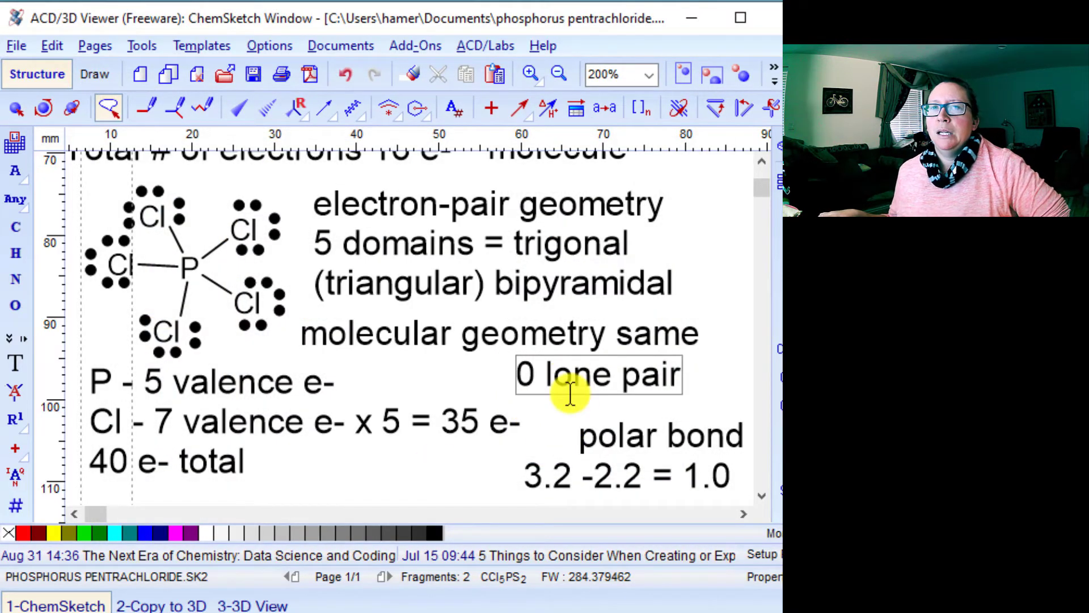
Step: Place a sulfur atom in the blank area of the page below the PCl5 structure and its notes
scroll(569, 391, "down", 1)
scroll(608, 401, "down", 4)
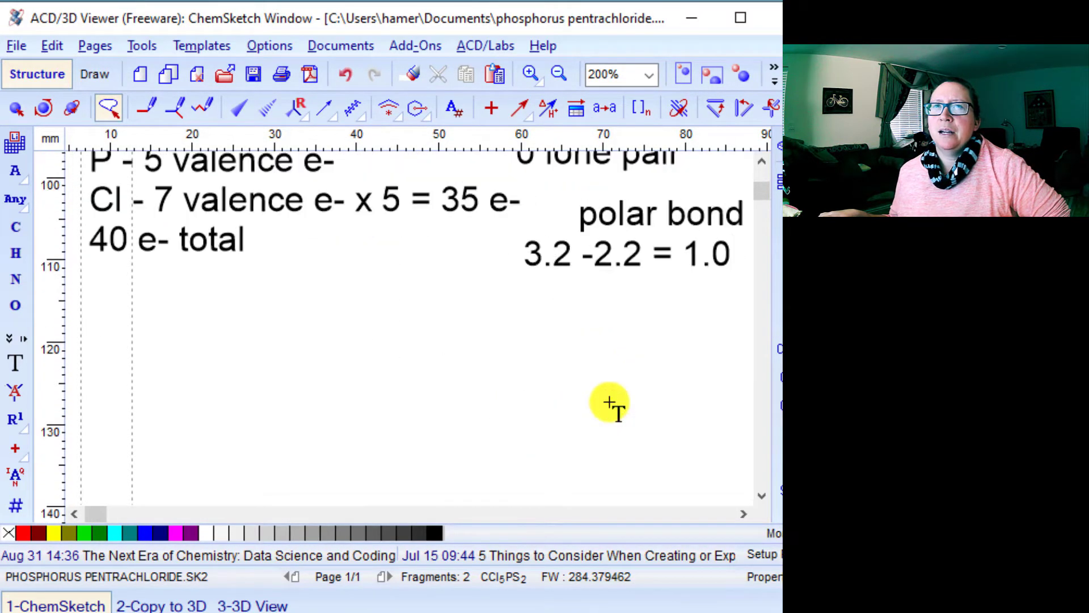
scroll(608, 403, "down", 1)
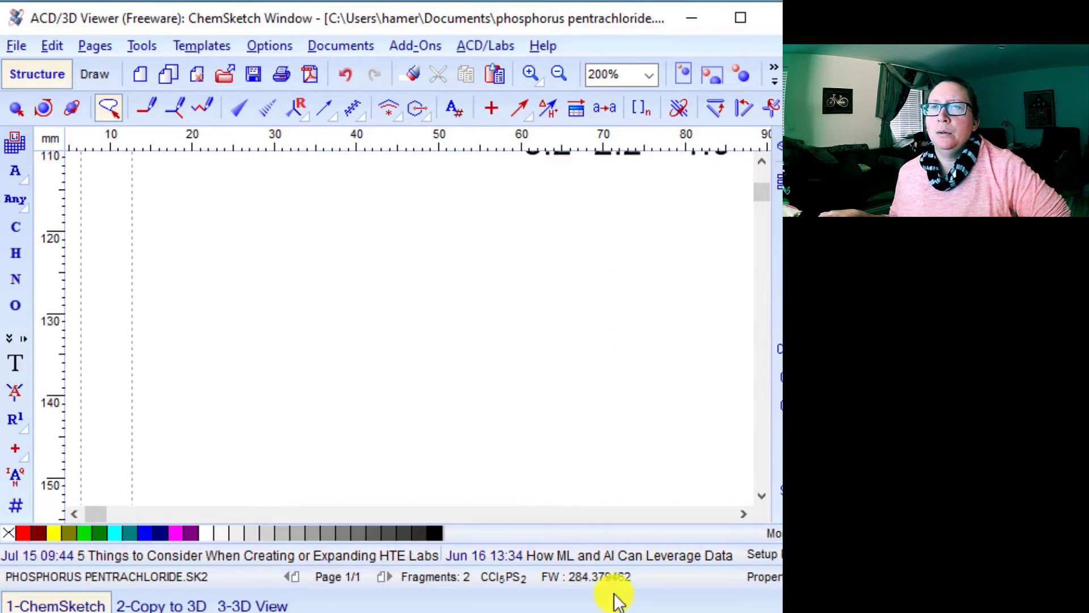
scroll(602, 424, "down", 1)
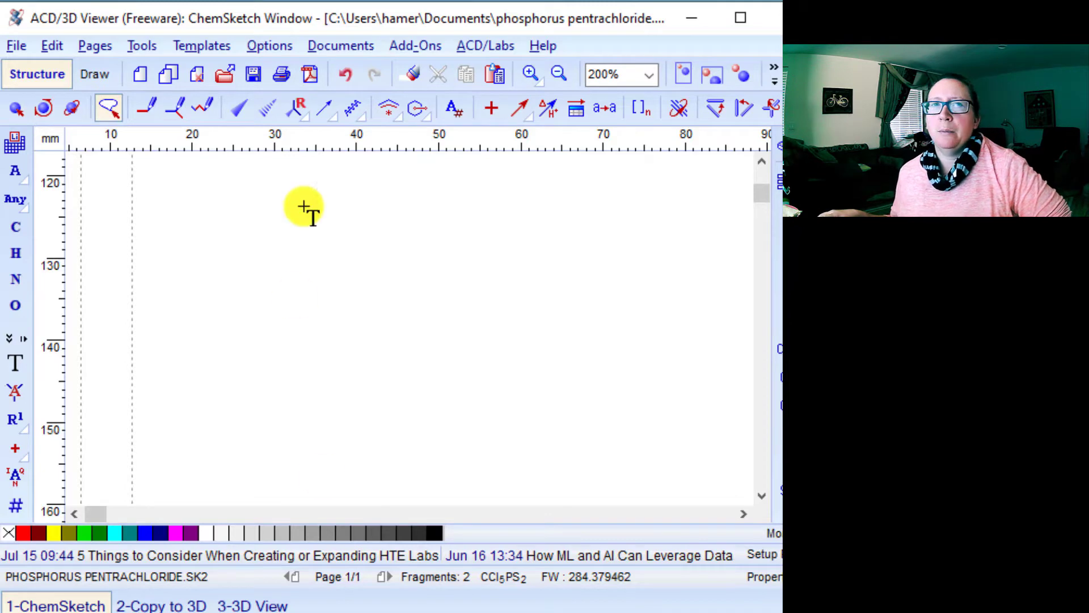
left_click(10, 339)
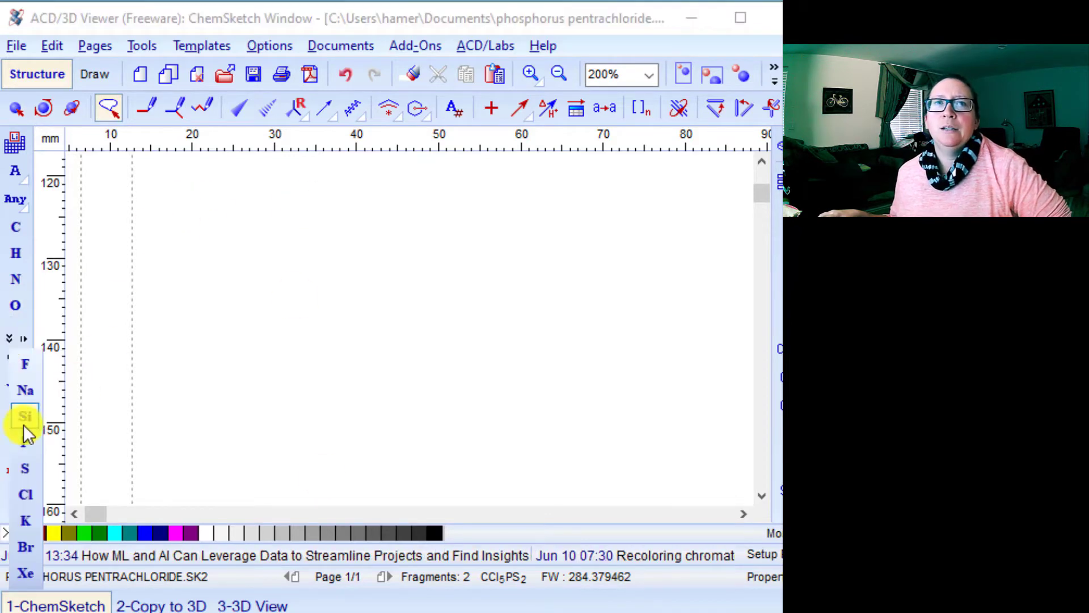
left_click(24, 467)
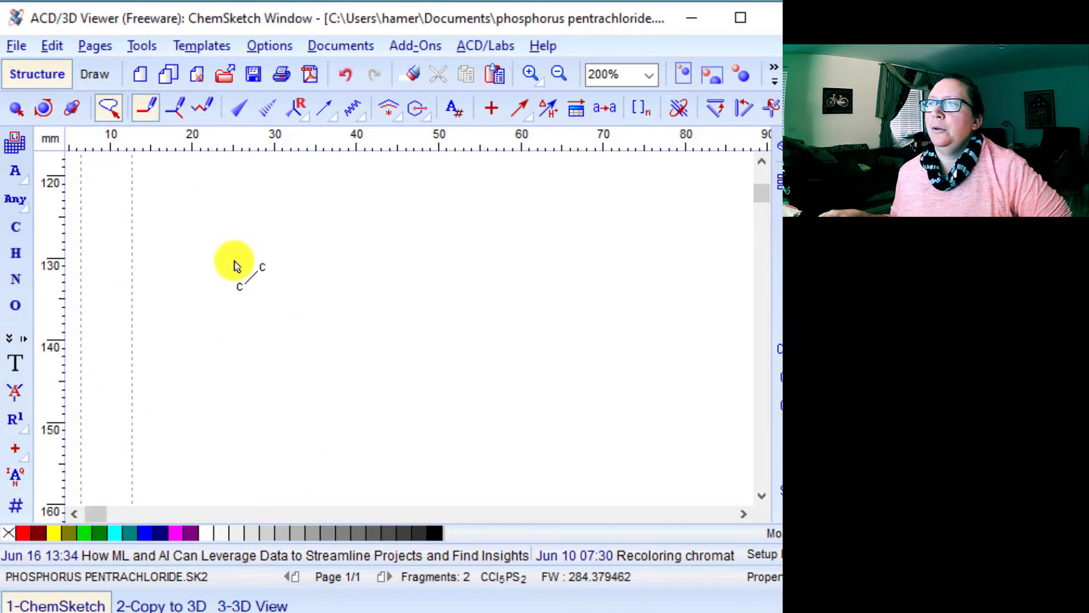
left_click(237, 267)
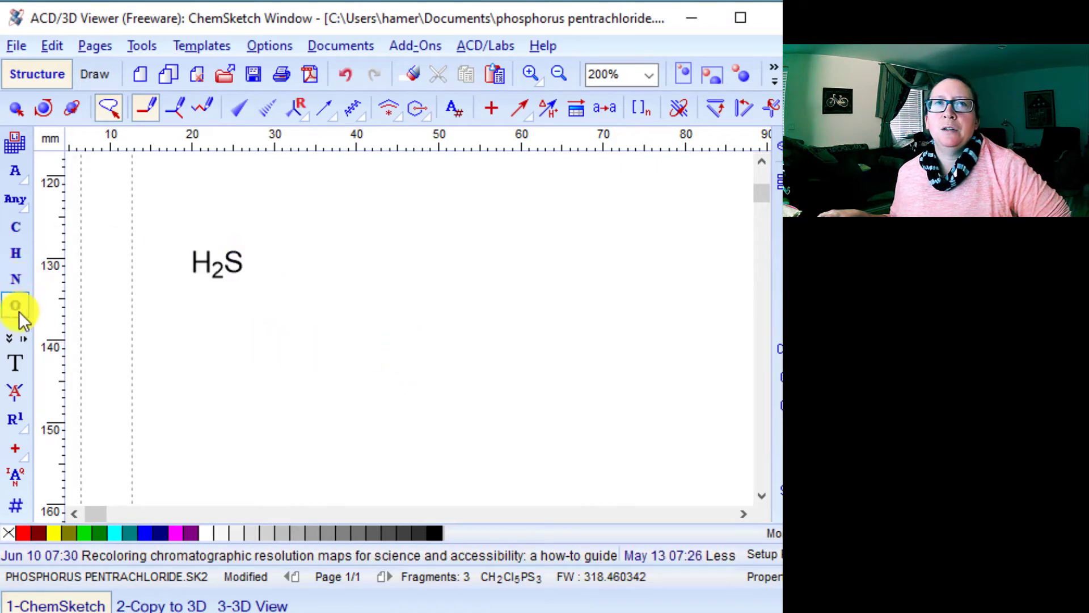
Step: Bond five fluorine atoms to the sulfur: one above, one below, two on its right and one at its upper left
left_click(9, 340)
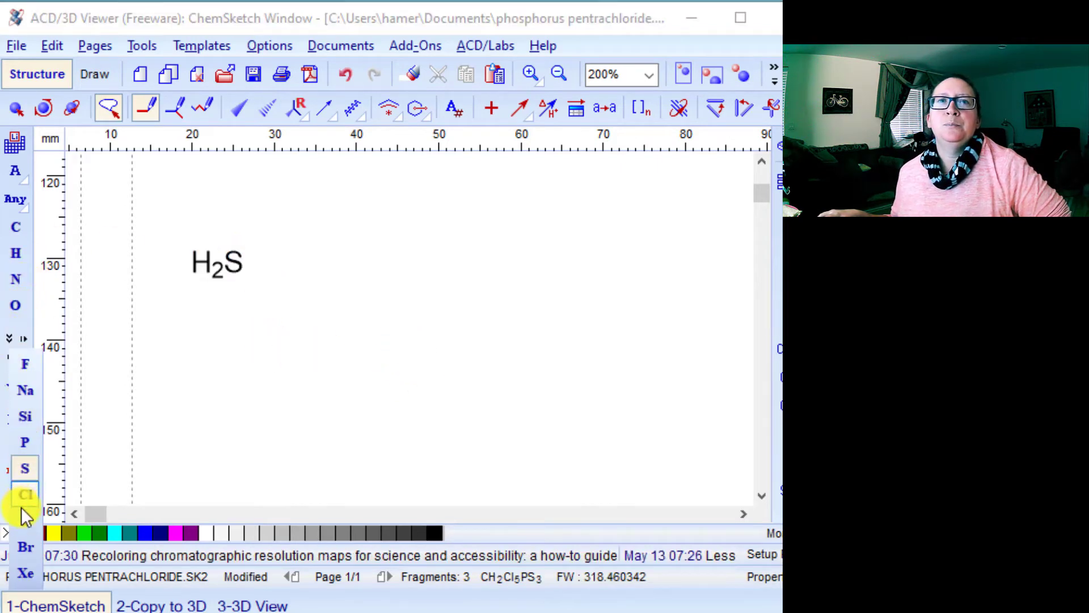
left_click(28, 361)
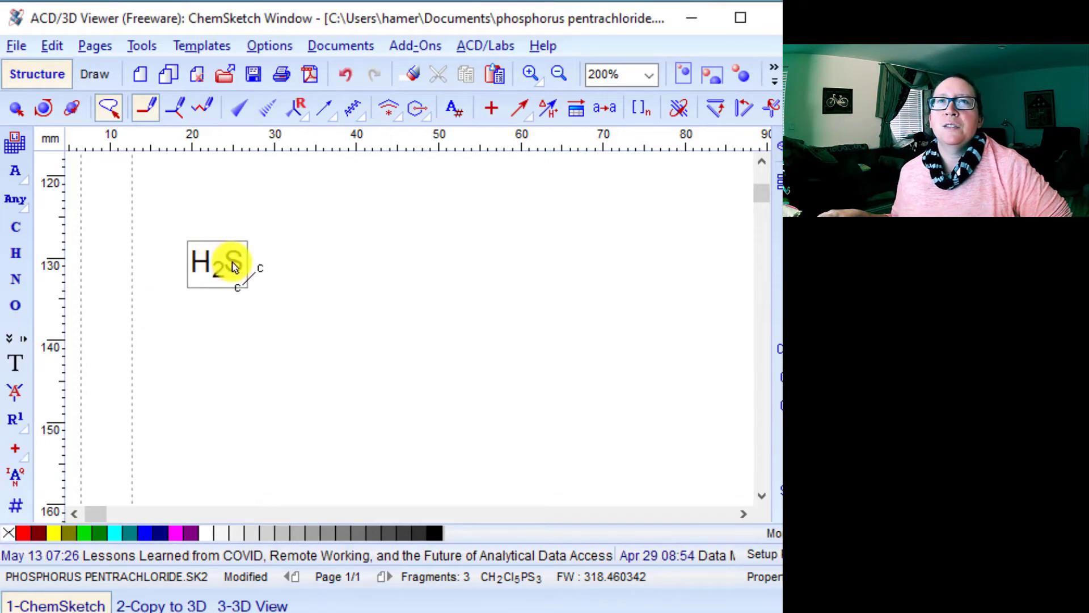
left_click_drag(233, 266, 229, 340)
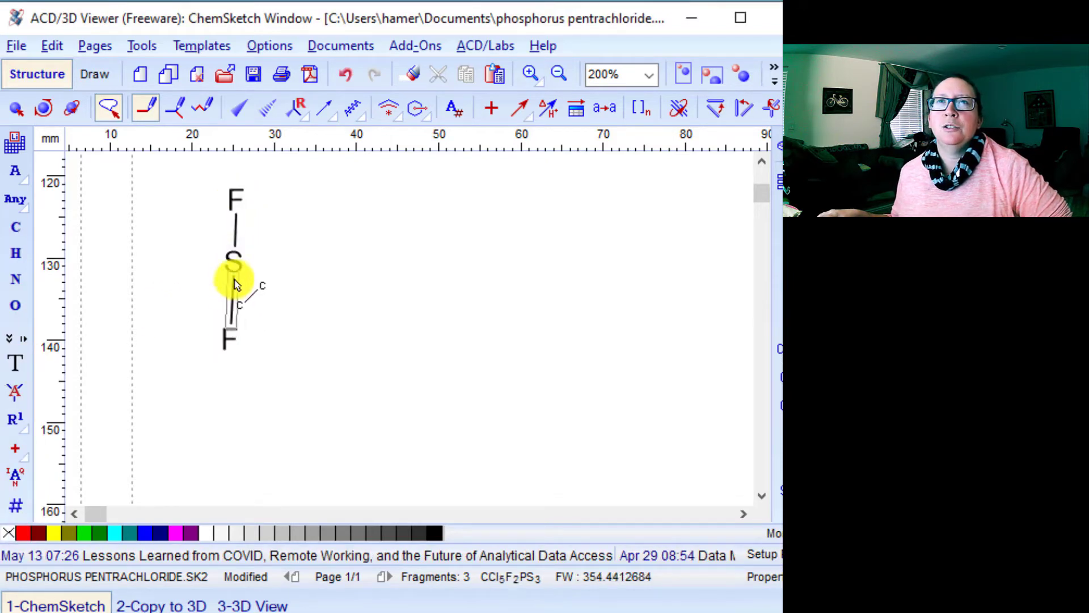
left_click(237, 258)
left_click(231, 263)
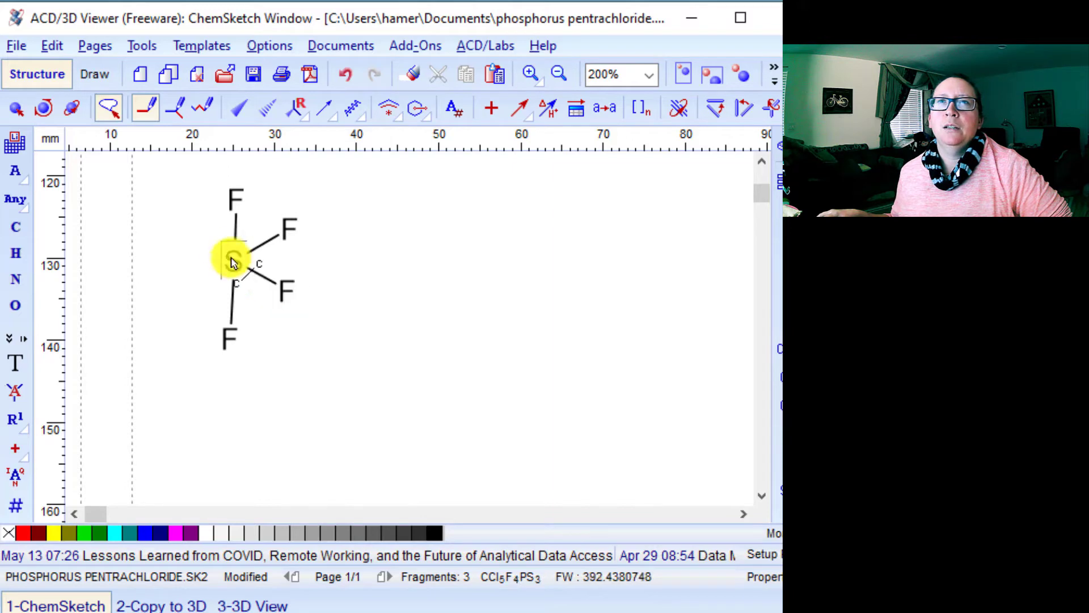
left_click_drag(233, 262, 180, 236)
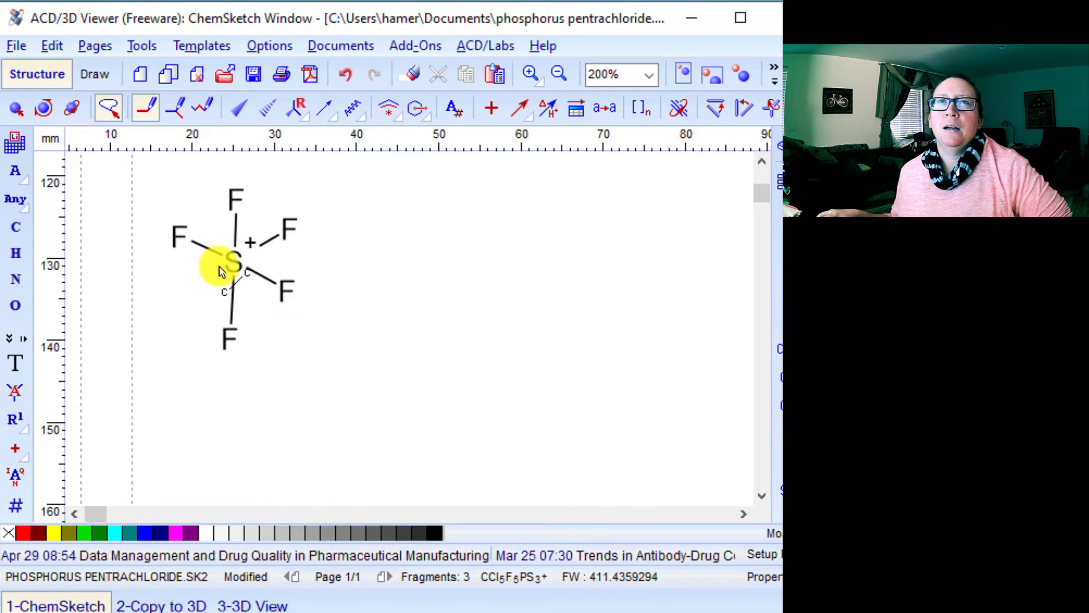
left_click(179, 311)
left_click(53, 46)
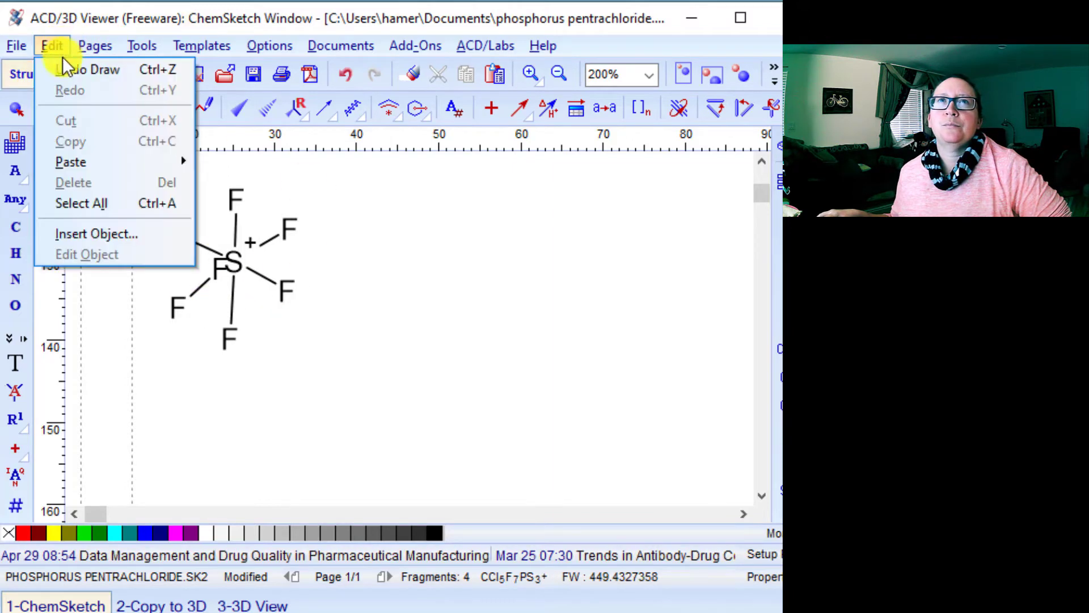
left_click(68, 69)
Step: Bond a sixth fluorine atom to the sulfur at its lower left to complete the SF6 skeleton
left_click_drag(233, 267, 178, 291)
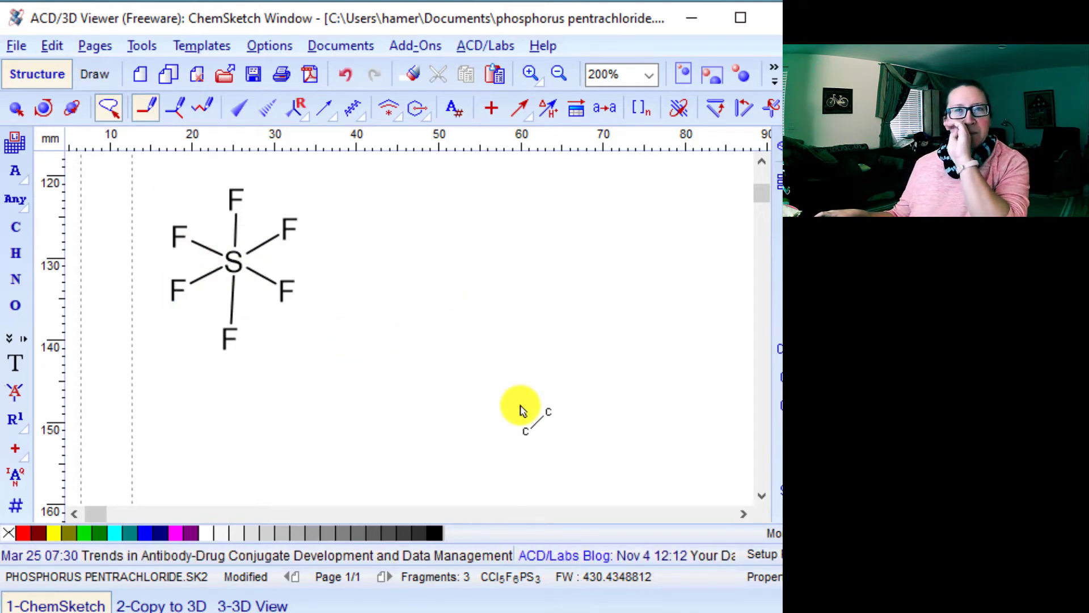
left_click(52, 46)
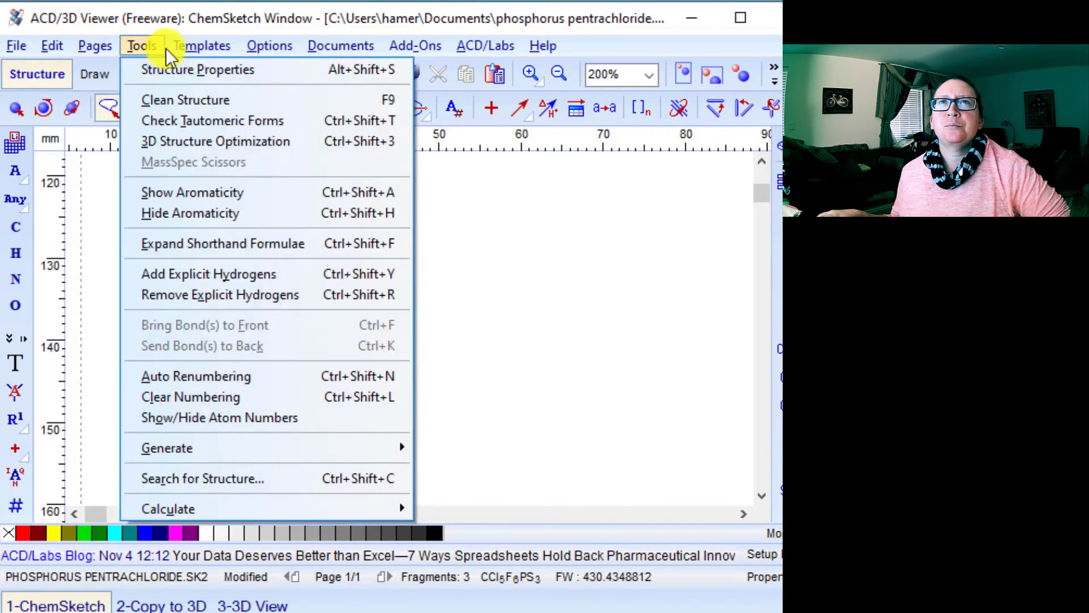
left_click(182, 44)
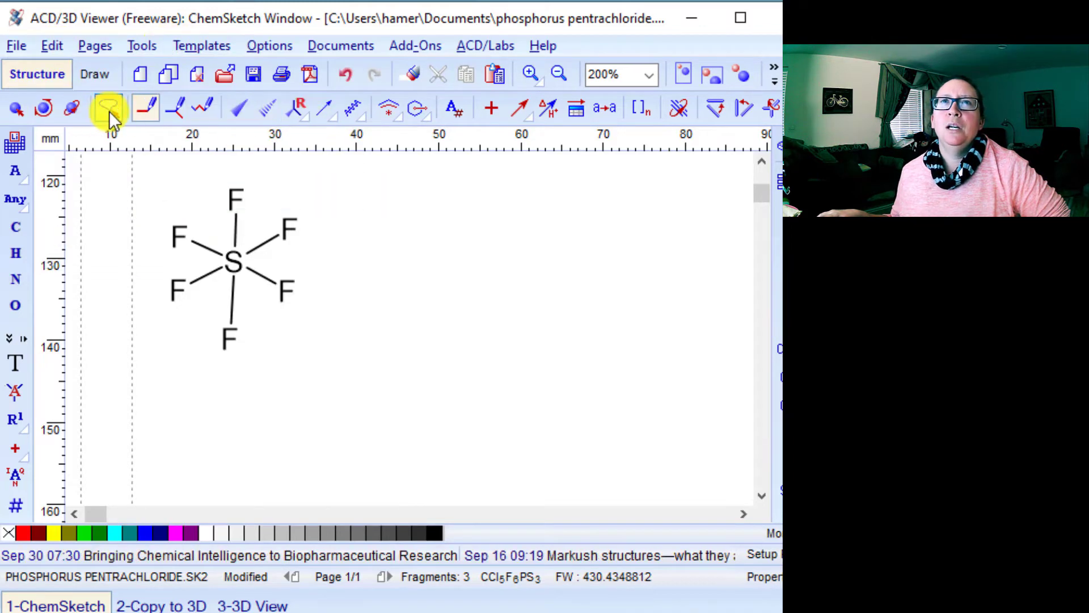
Step: Select the whole sulfur hexafluoride structure and apply Clean Structure to it
left_click_drag(350, 241, 153, 397)
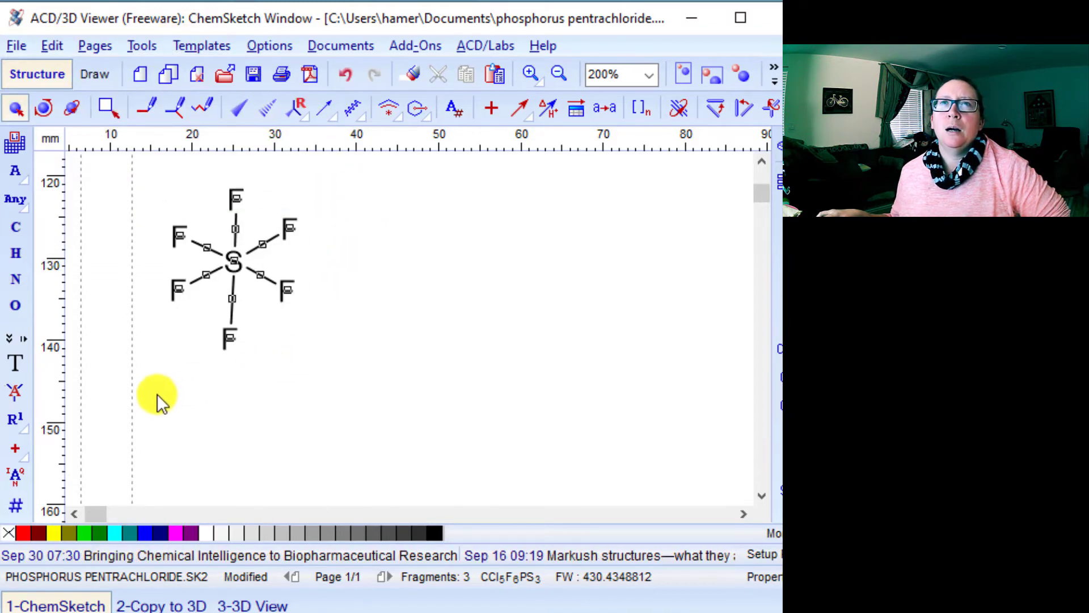
left_click(140, 46)
left_click(158, 103)
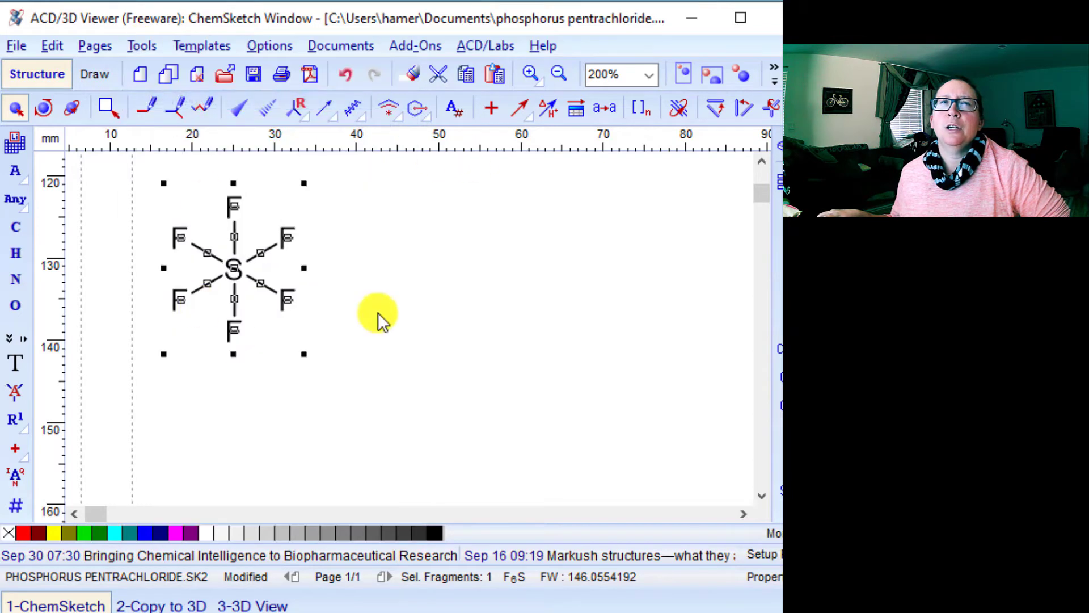
left_click(393, 296)
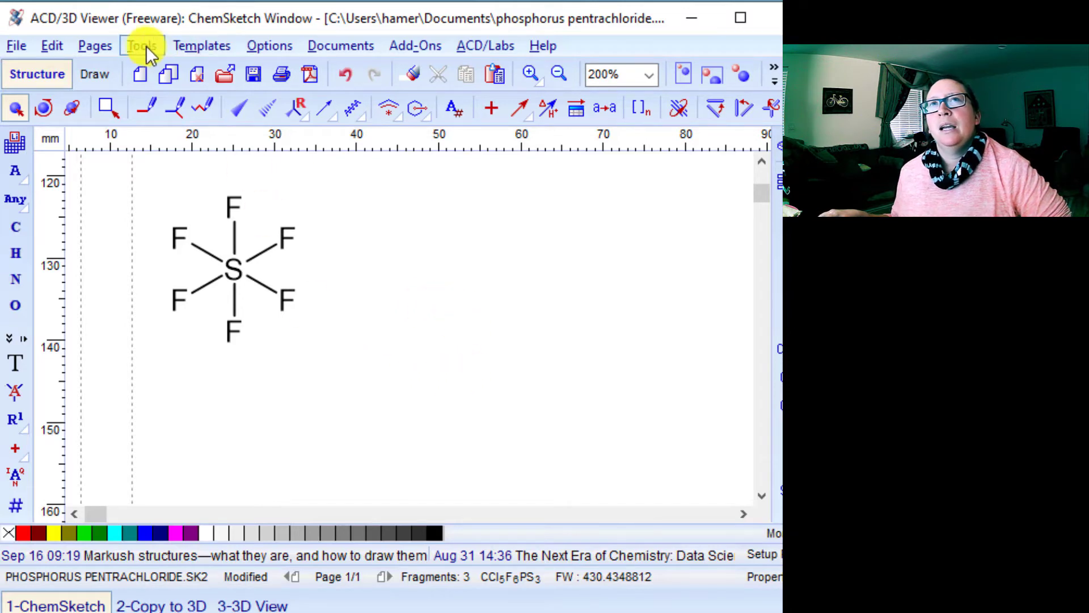
Step: Run 3D optimization on the sulfur hexafluoride structure and copy it into the 3D viewer
left_click_drag(218, 377, 153, 382)
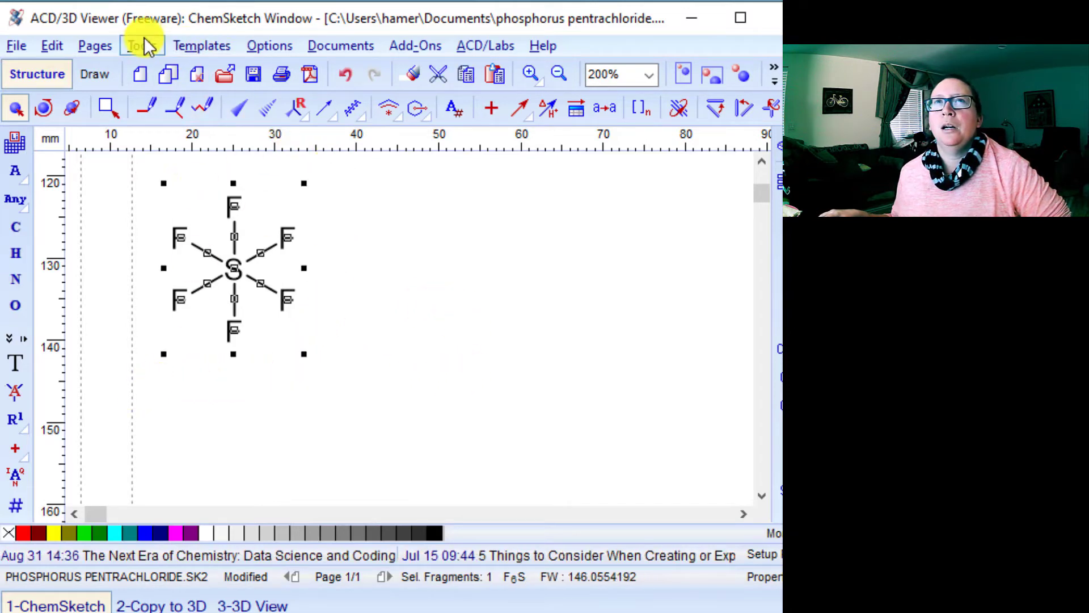
left_click(141, 45)
left_click(156, 139)
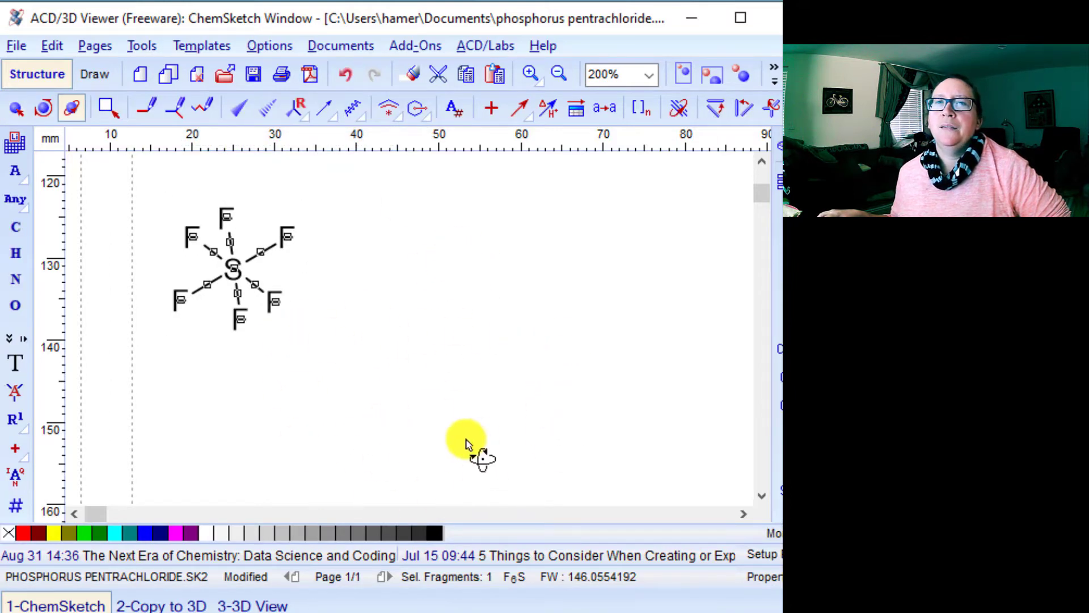
left_click(176, 606)
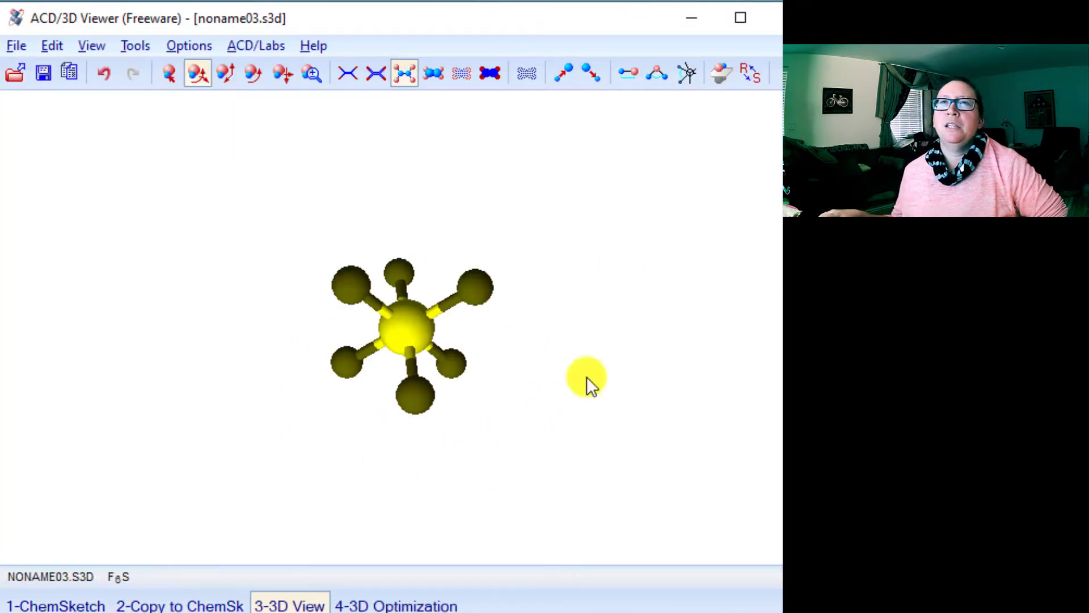
Step: Rotate the sulfur hexafluoride ball-and-stick model to examine how the six fluorine atoms are arranged around sulfur
left_click_drag(393, 398, 302, 145)
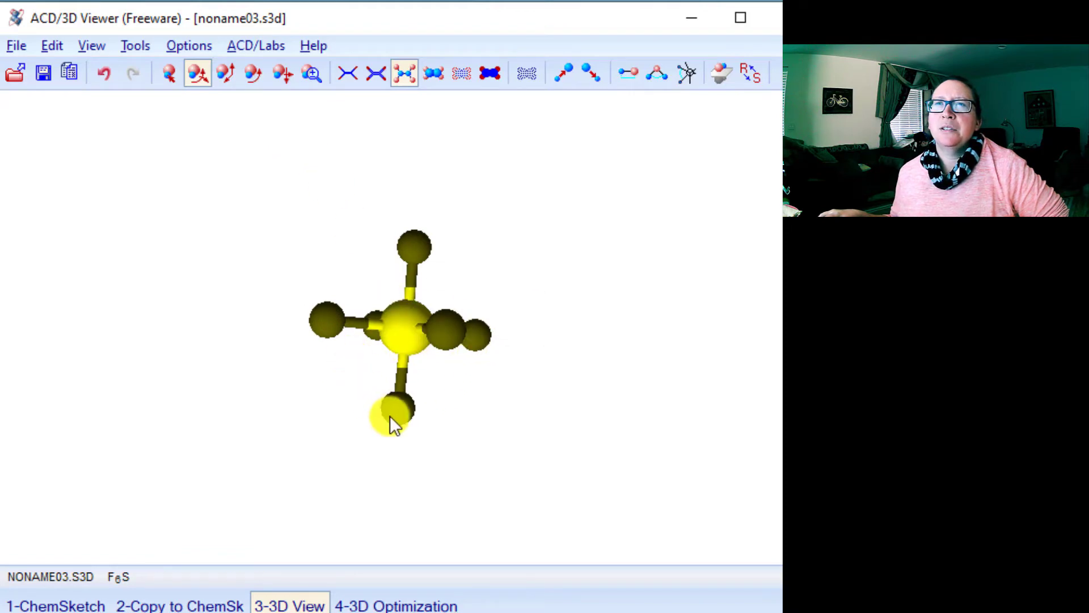
left_click_drag(390, 416, 425, 448)
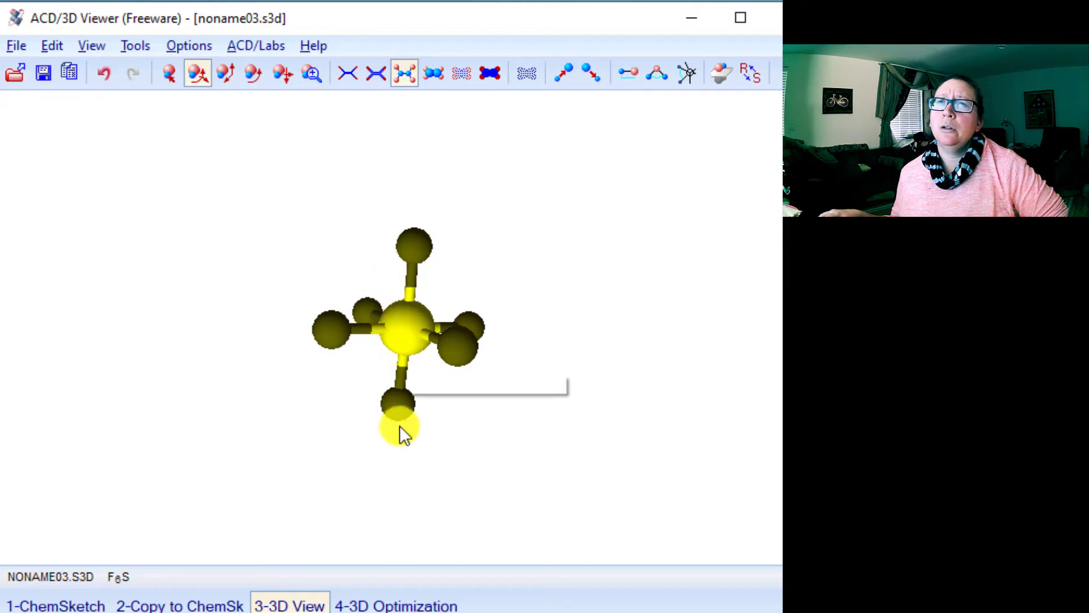
left_click_drag(401, 428, 274, 224)
left_click_drag(397, 331, 406, 198)
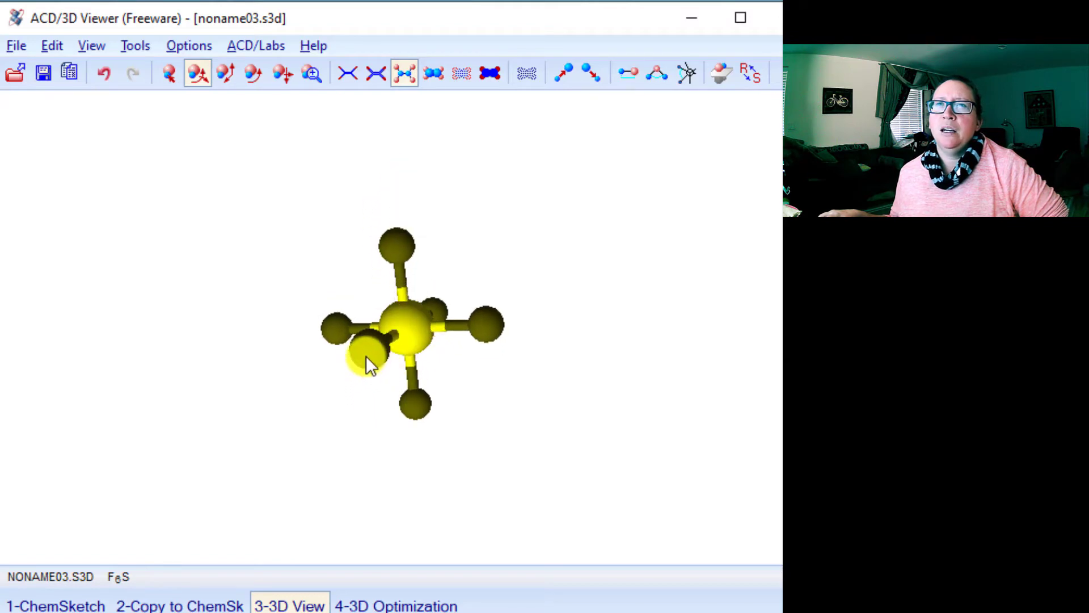
left_click_drag(366, 356, 618, 309)
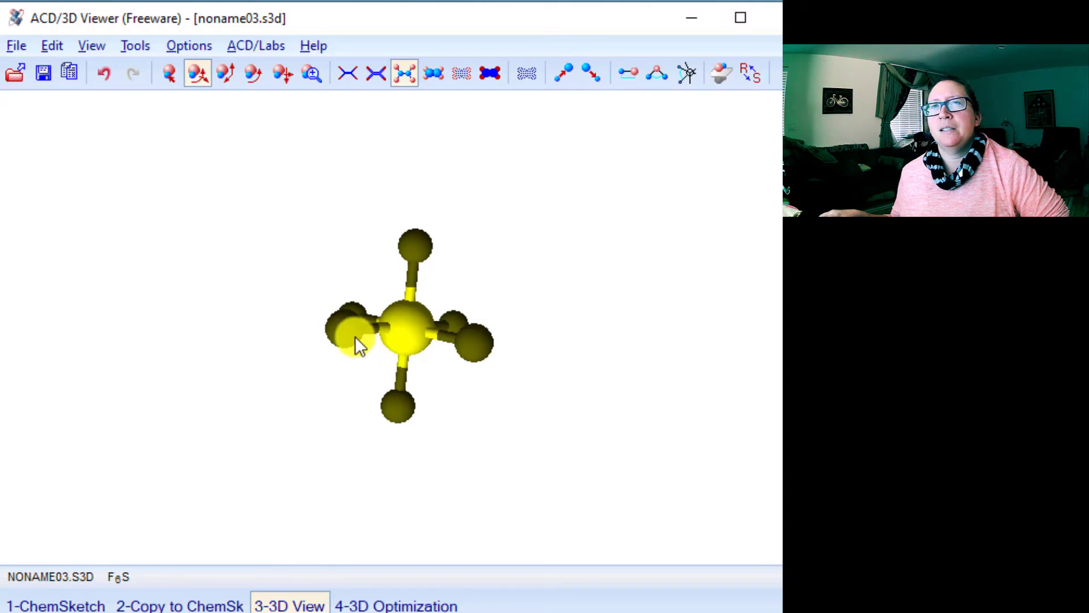
left_click_drag(356, 339, 503, 359)
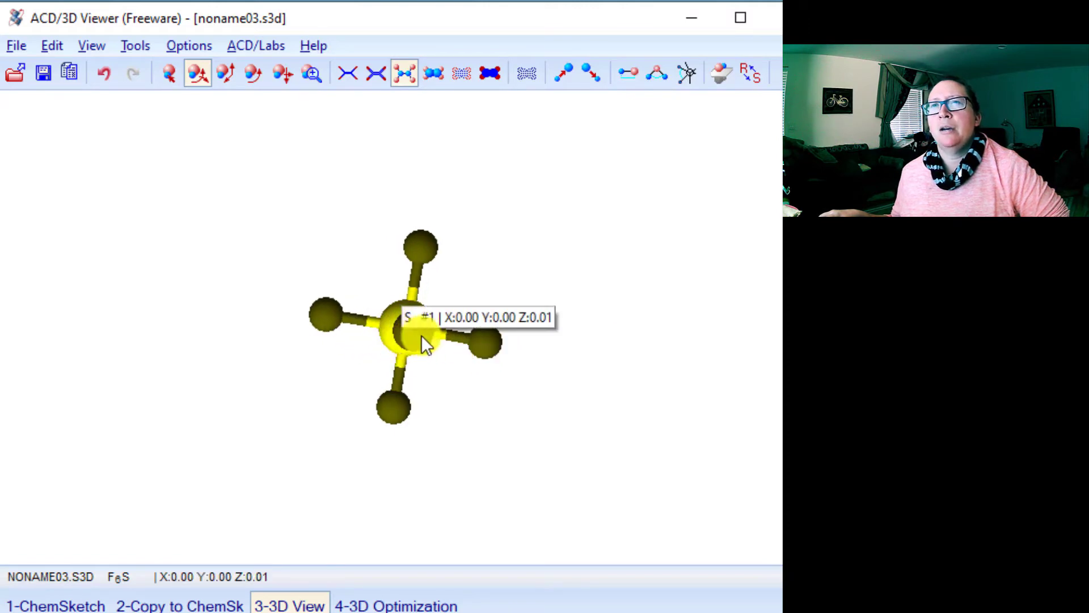
left_click_drag(421, 335, 605, 381)
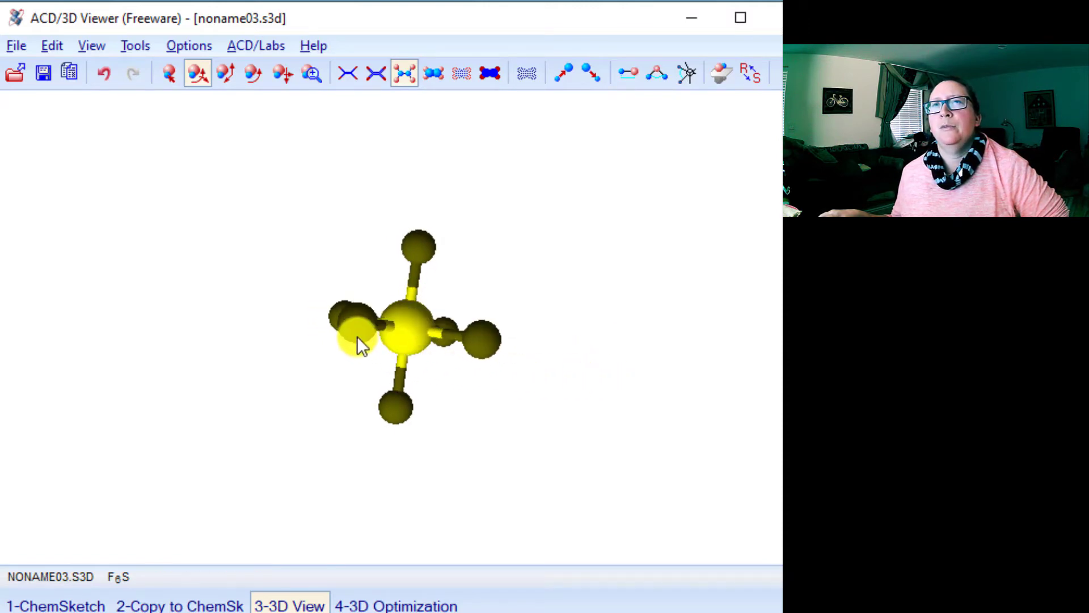
left_click_drag(358, 345, 500, 337)
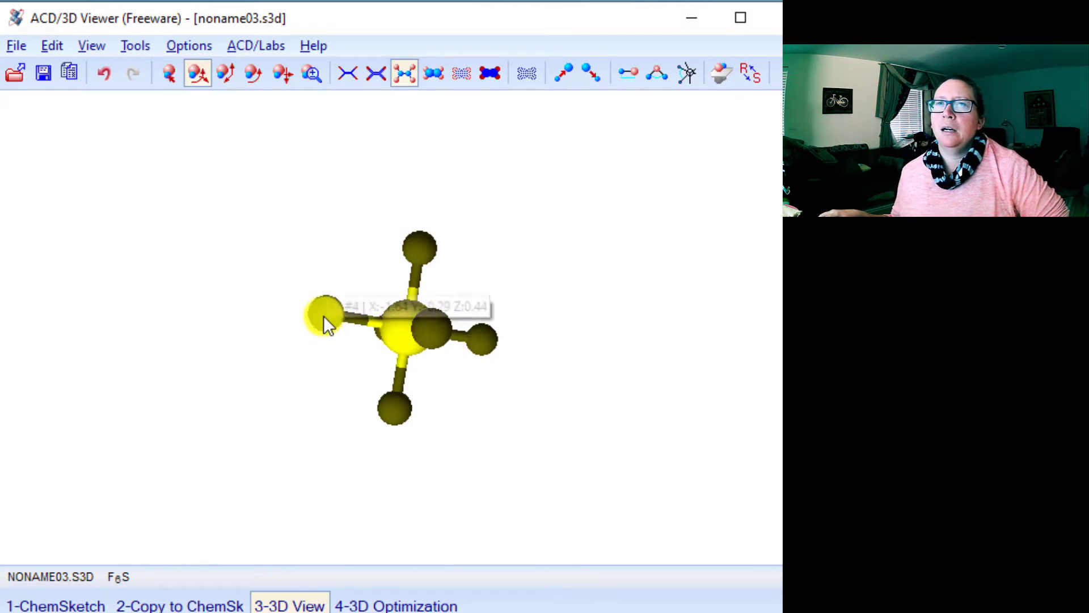
left_click_drag(323, 315, 437, 361)
left_click_drag(390, 407, 149, 211)
mouse_move(339, 316)
left_mouse_down()
mouse_move(250, 339)
mouse_move(189, 337)
mouse_move(333, 312)
left_mouse_up()
left_click_drag(417, 247, 394, 188)
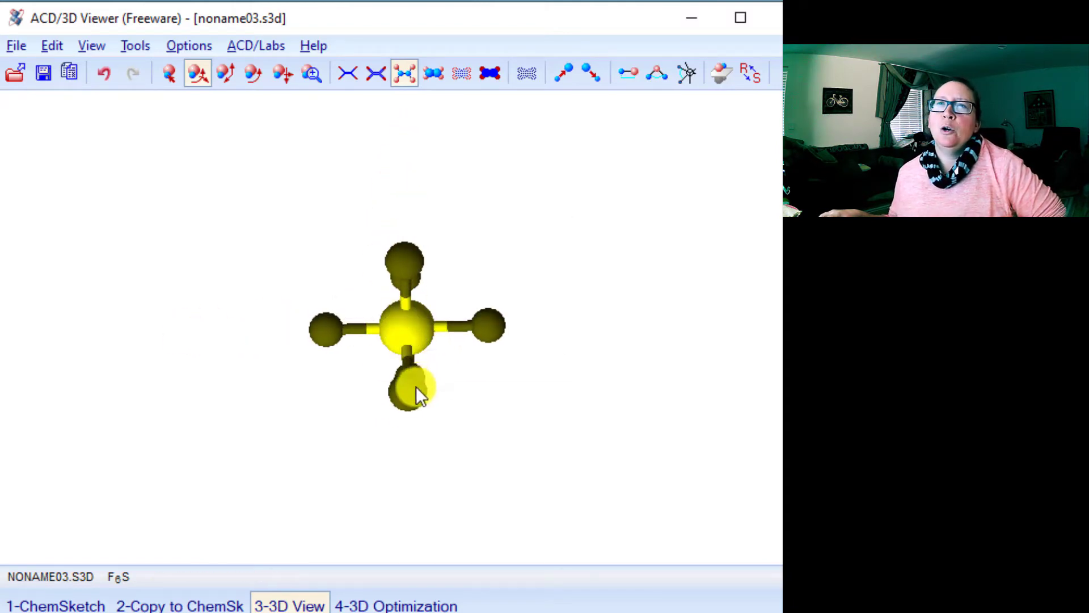
left_click_drag(416, 387, 382, 374)
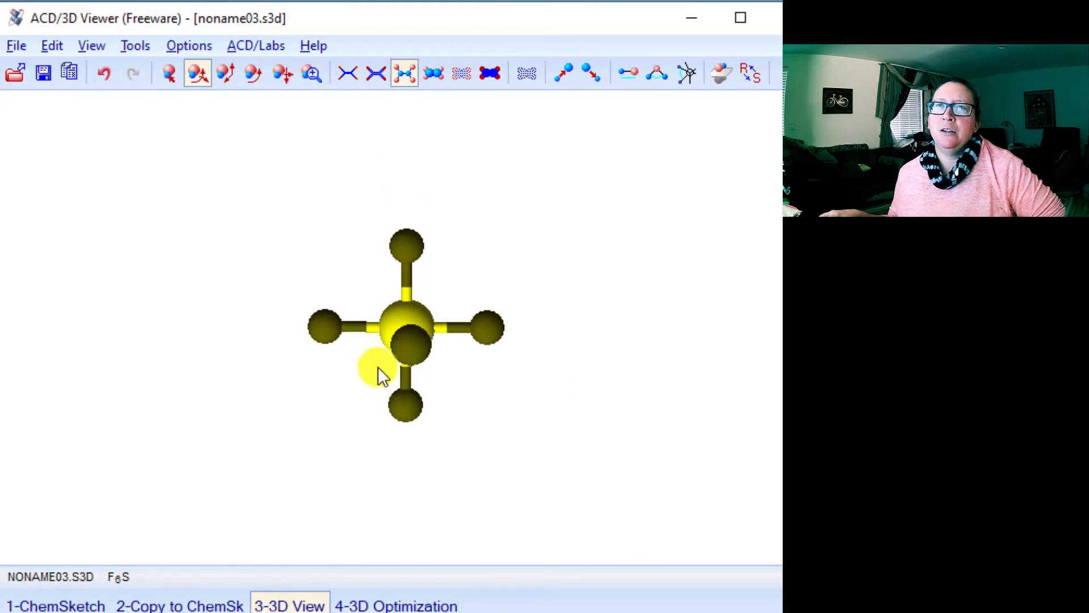
left_click_drag(410, 322, 577, 363)
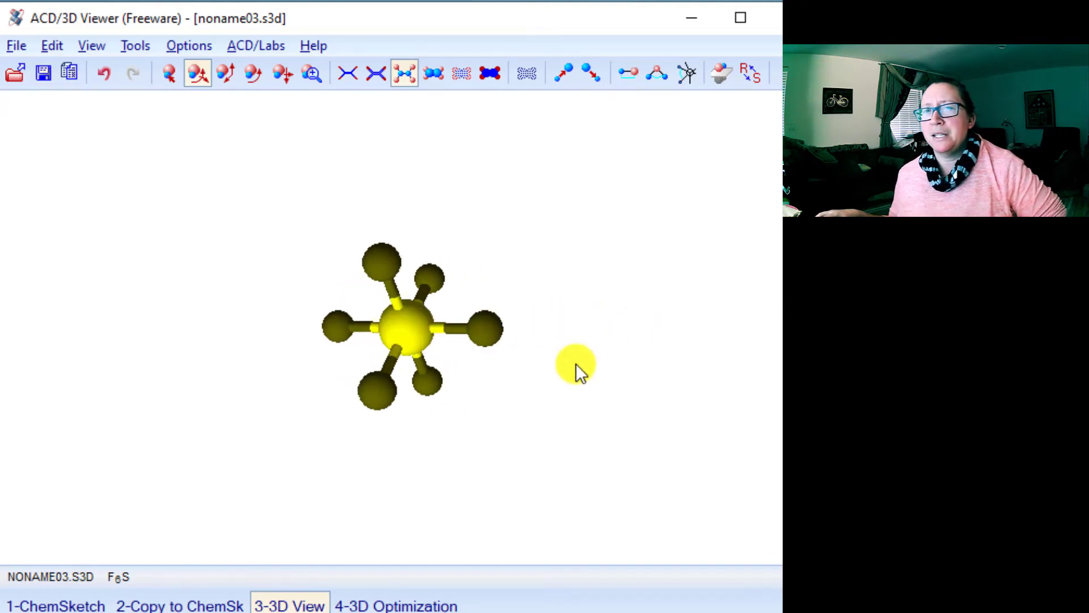
Step: Return to the ChemSketch drawing and rotate the sulfur hexafluoride structure in 3D until two opposite fluorines line up vertically through sulfur
left_click(40, 603)
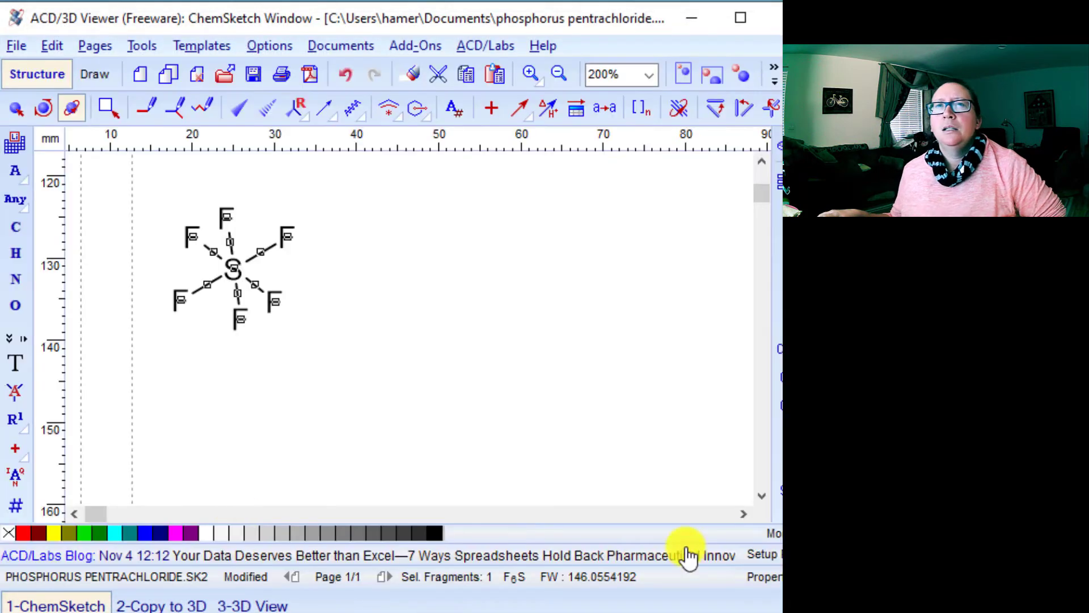
left_click(365, 352)
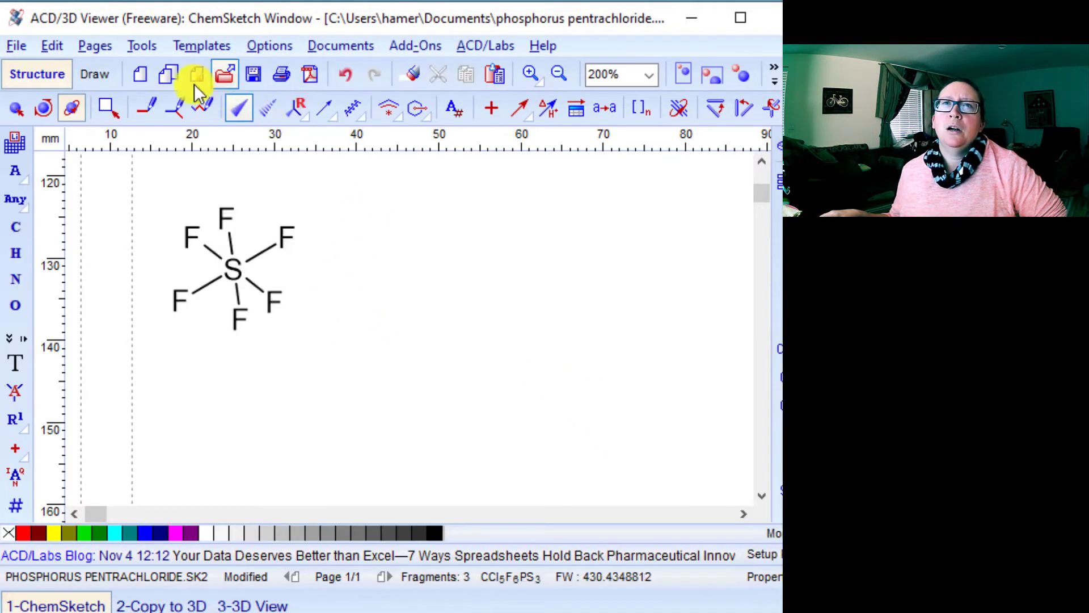
mouse_move(352, 206)
left_mouse_down()
mouse_move(189, 382)
mouse_move(206, 214)
left_mouse_up()
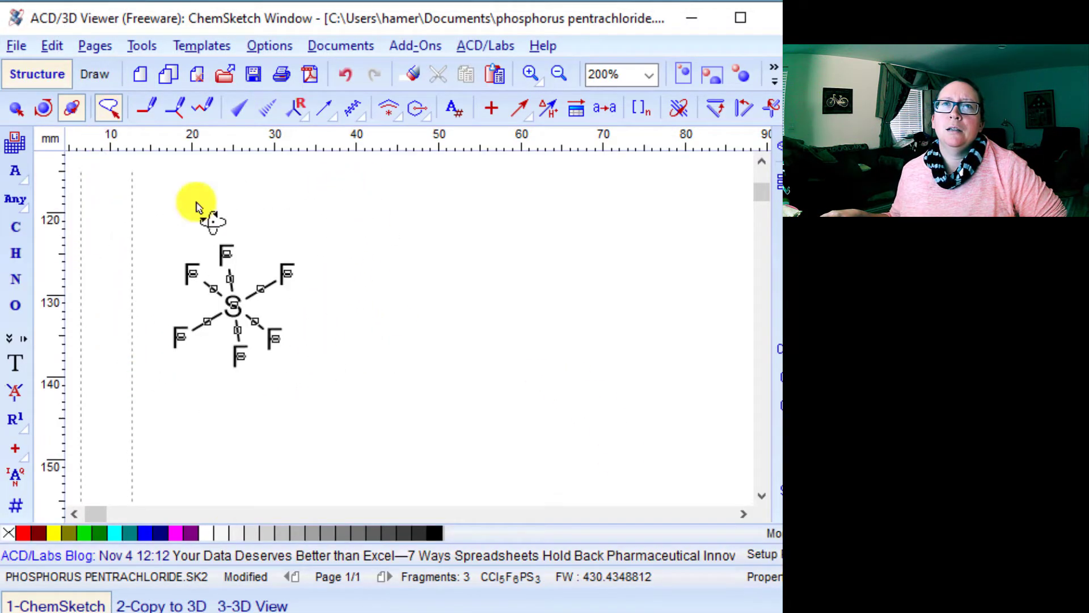
mouse_move(232, 304)
left_mouse_down()
mouse_move(206, 271)
mouse_move(235, 315)
mouse_move(209, 330)
mouse_move(250, 297)
left_mouse_up()
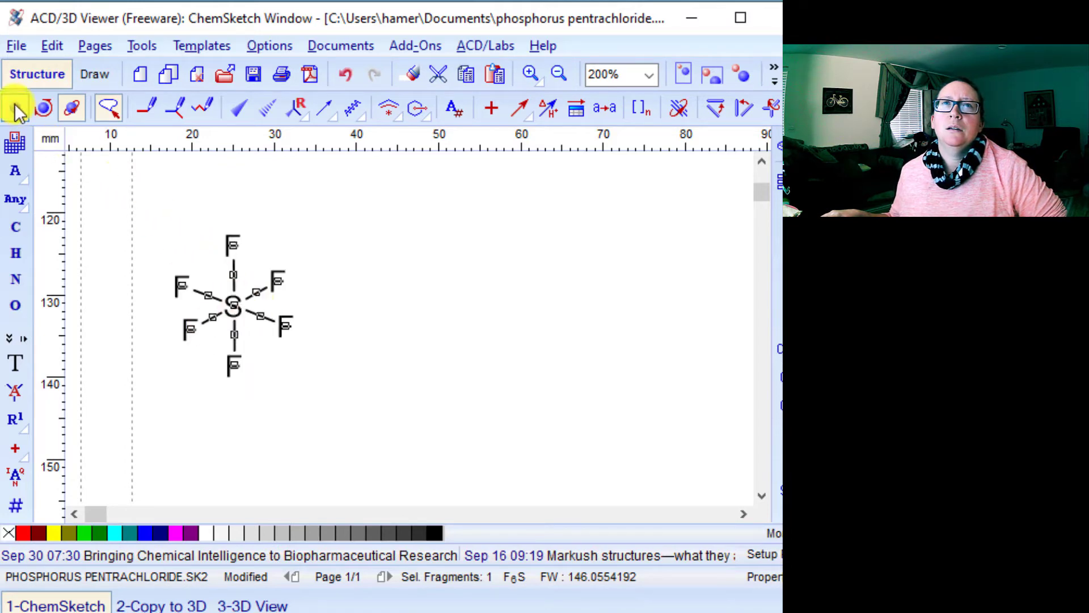
left_click(386, 332)
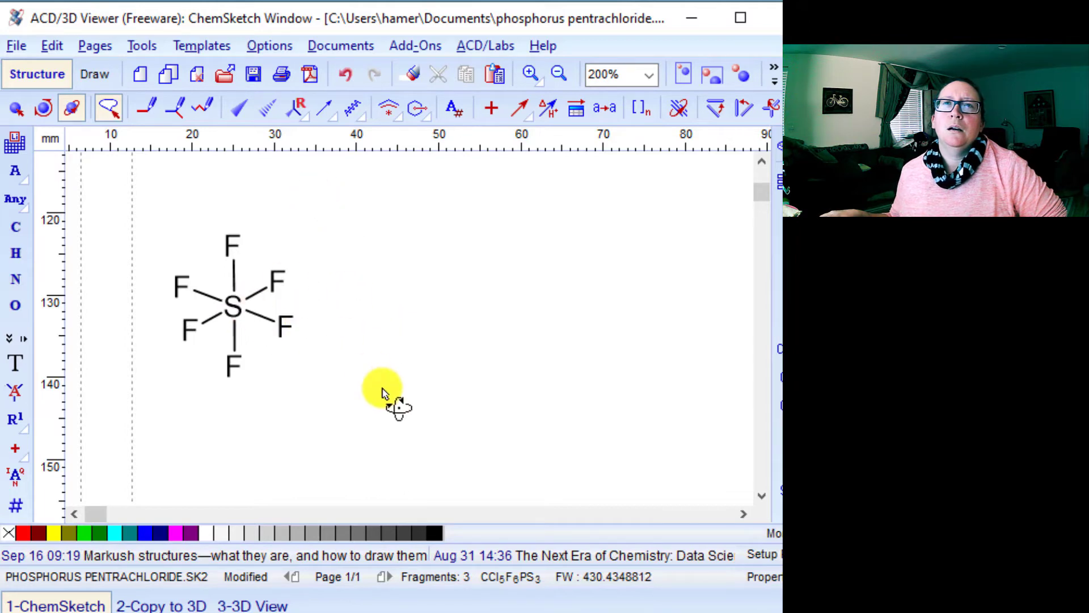
Step: Move the sulfur hexafluoride structure toward the page's left margin, placing sulfur at about 15 mm on the horizontal ruler
scroll(408, 400, "down", 2)
left_click(16, 109)
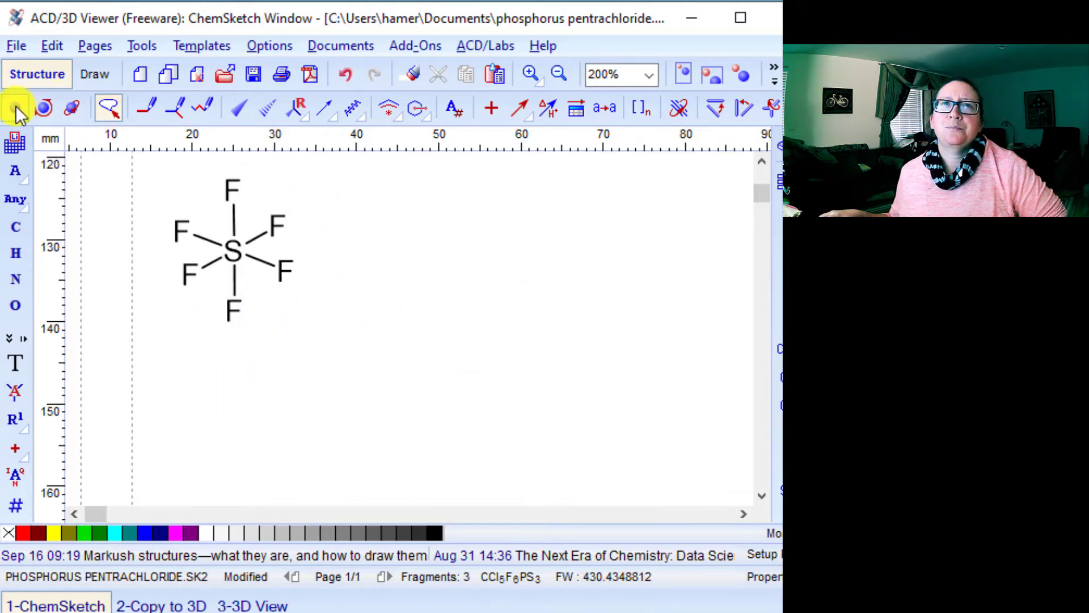
mouse_move(152, 168)
left_mouse_down()
mouse_move(131, 287)
mouse_move(231, 352)
mouse_move(261, 122)
mouse_move(241, 306)
mouse_move(179, 284)
mouse_move(142, 229)
left_mouse_up()
left_click(332, 326)
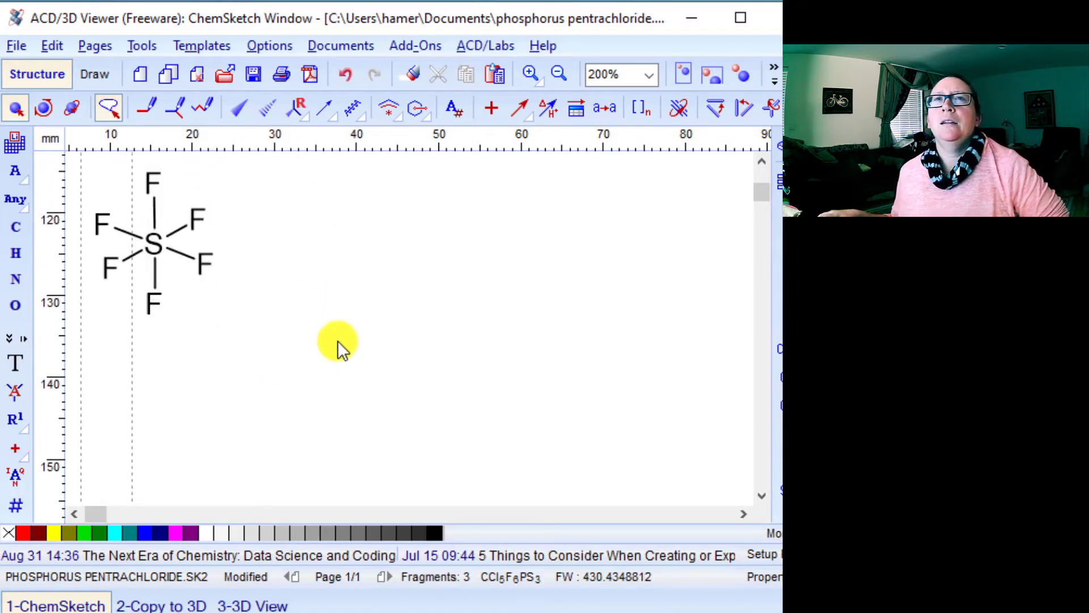
Step: Place a text note below the structure with the first line "S - 6 valence e-"
left_click(202, 42)
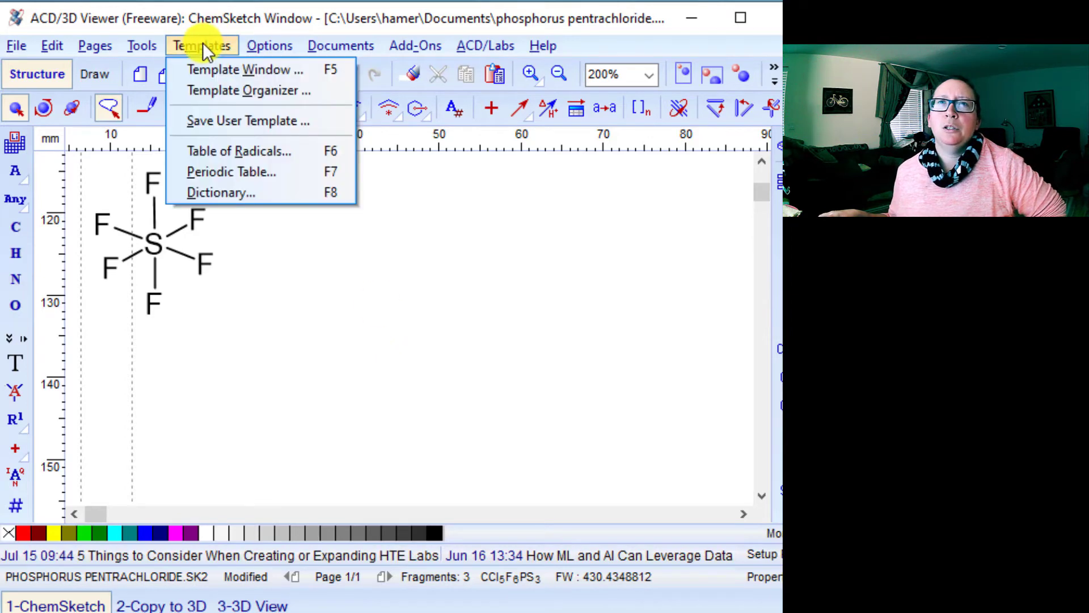
left_click(16, 365)
left_click(91, 341)
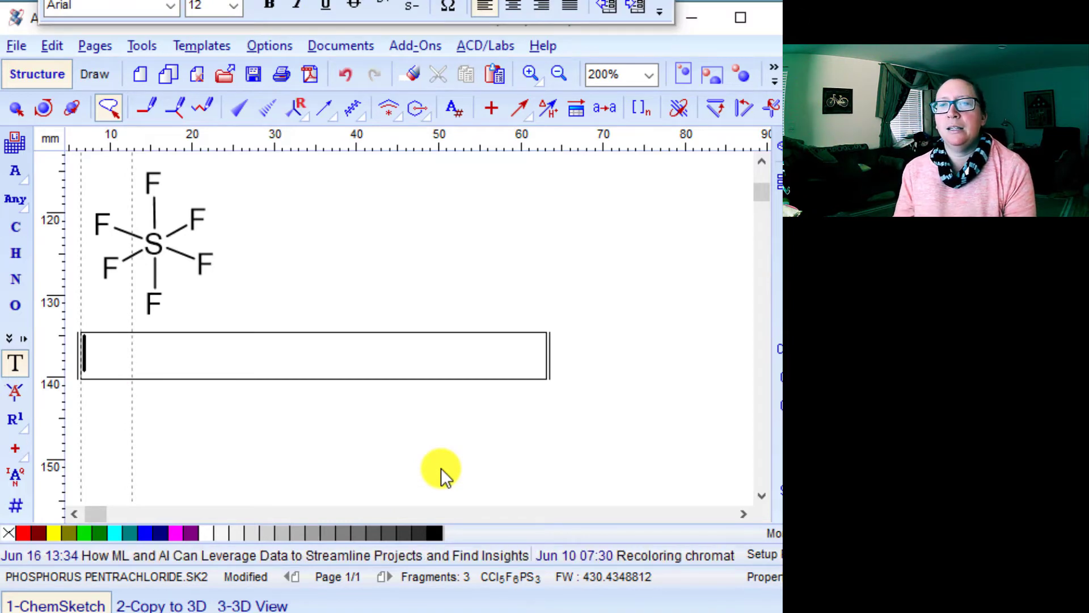
type("S")
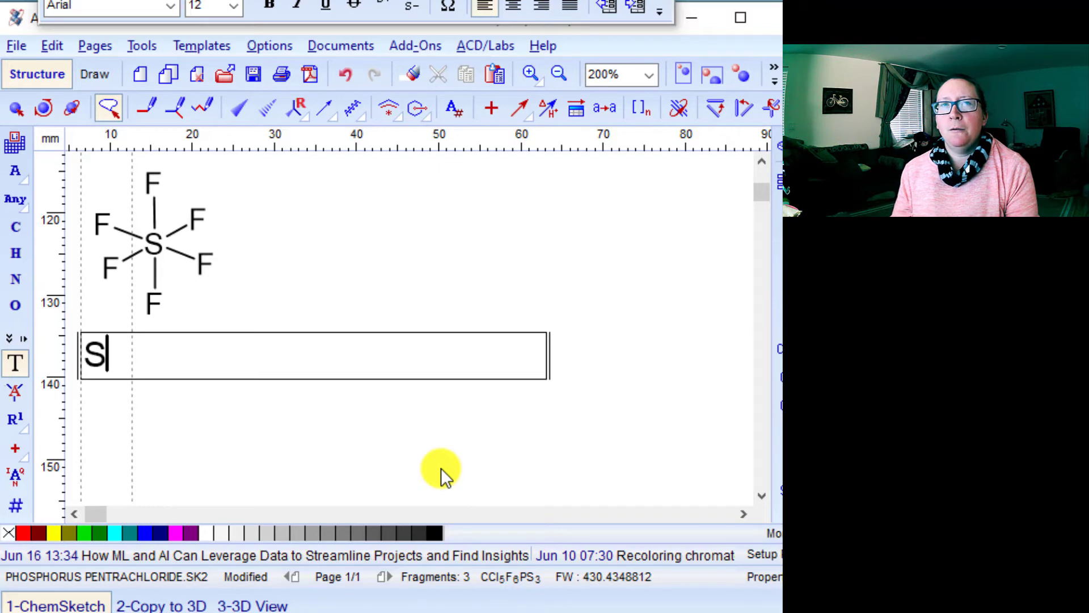
type(" - 6 ")
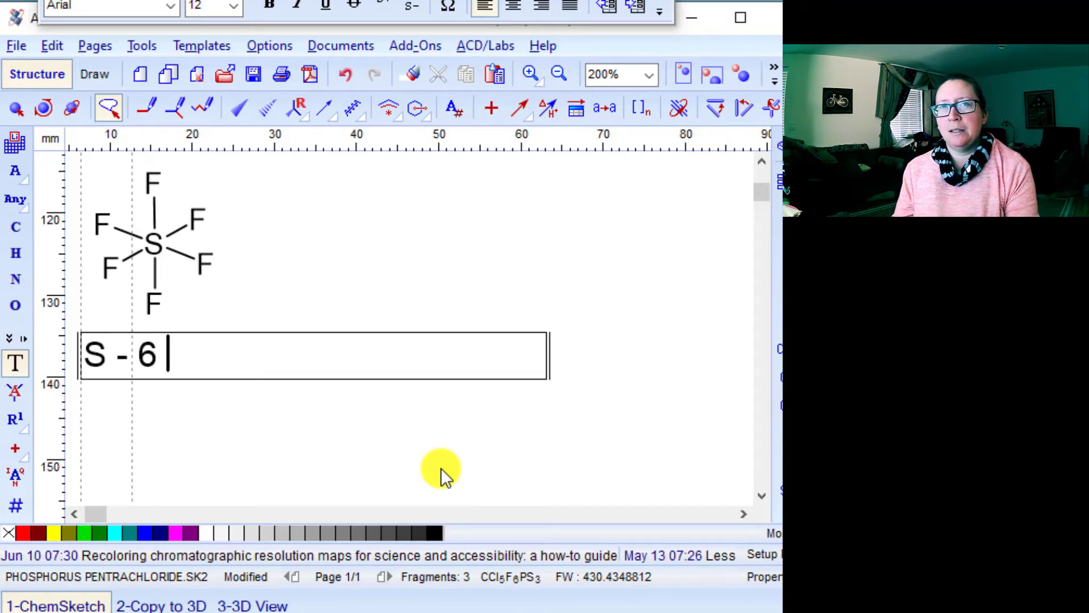
type("valence e-")
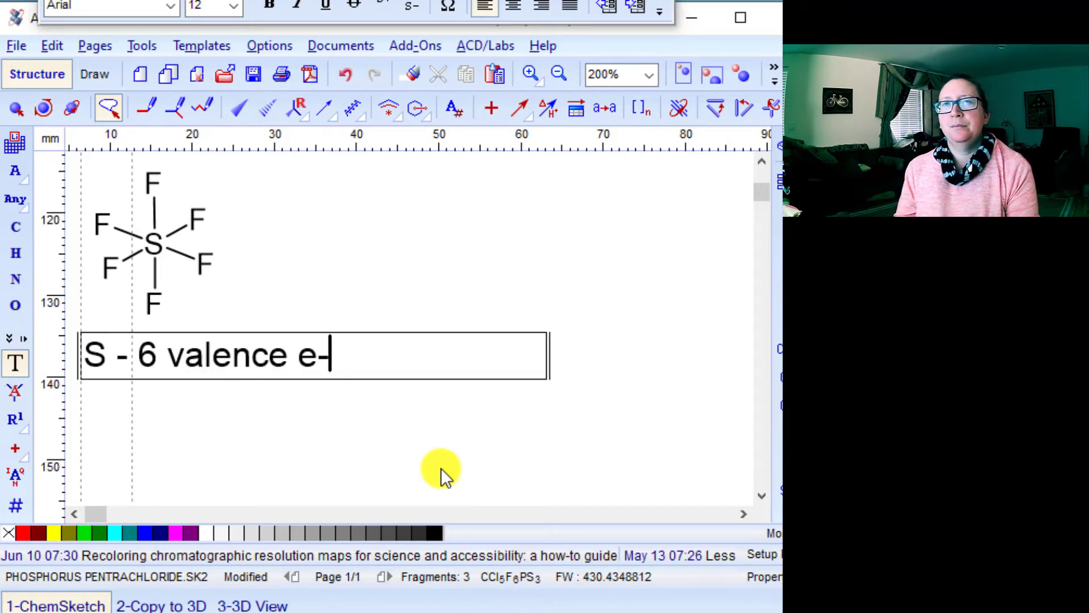
Step: Add a second line to the note reading "F - 7 valence e- x 6 = 42 e-"
key("Return")
type("F =")
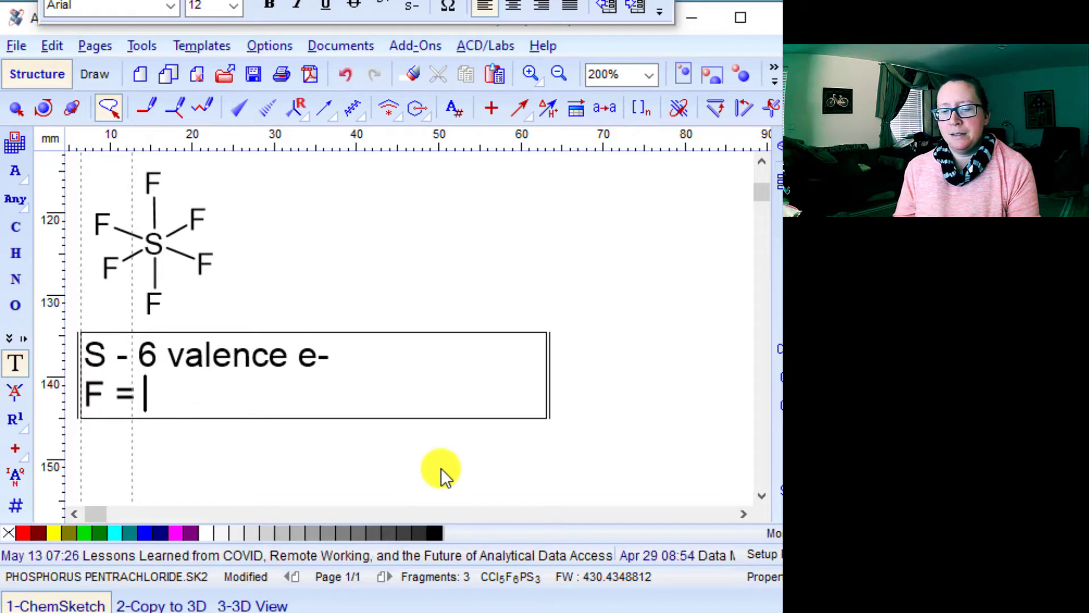
key("BackSpace")
type("- 7 valence e-")
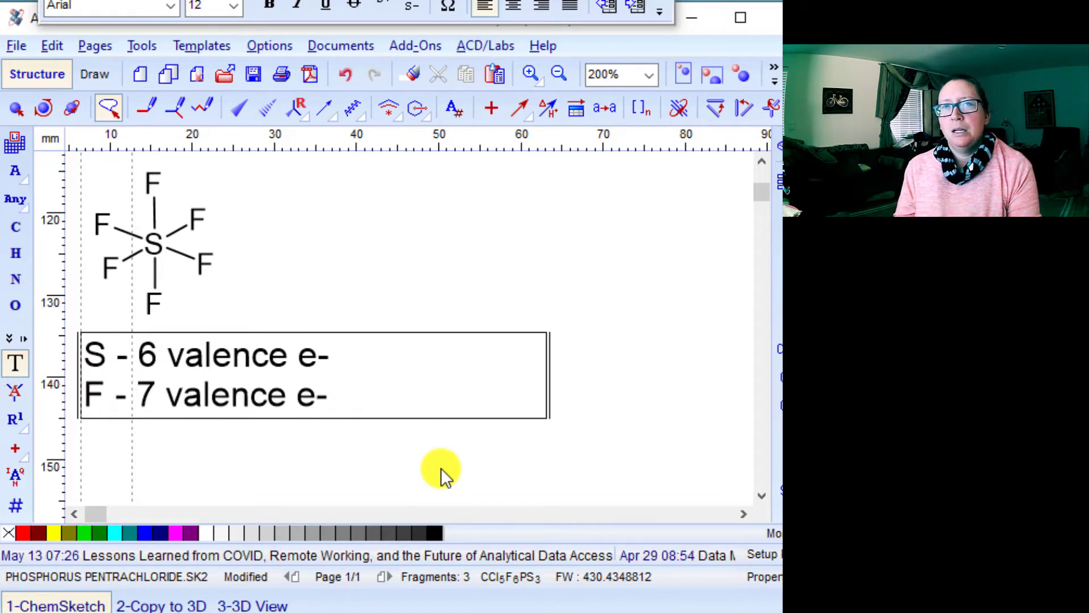
type(" x 6 =")
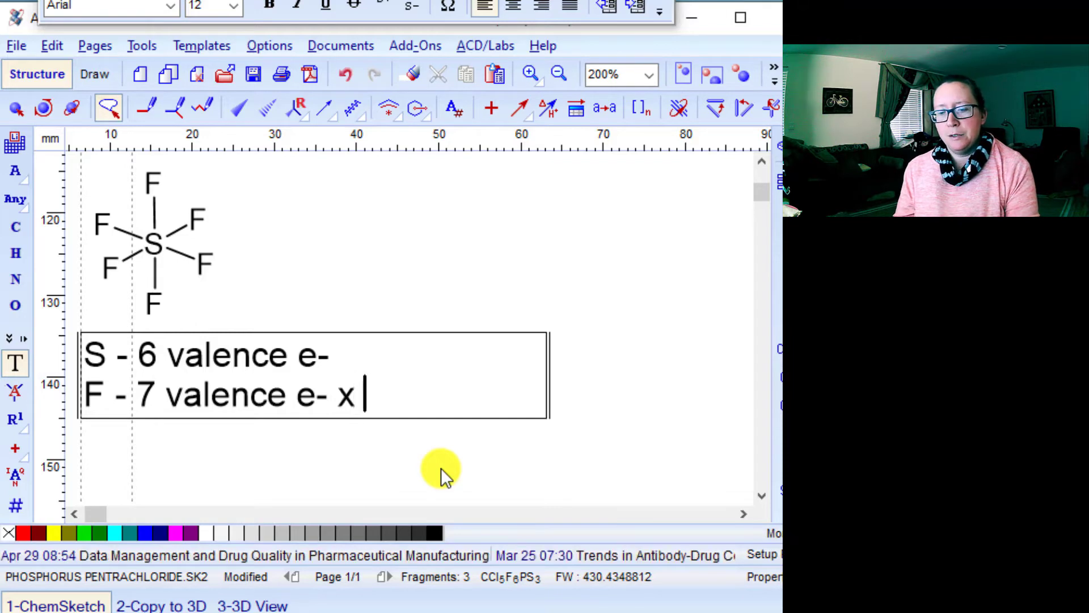
type(" 42 e-")
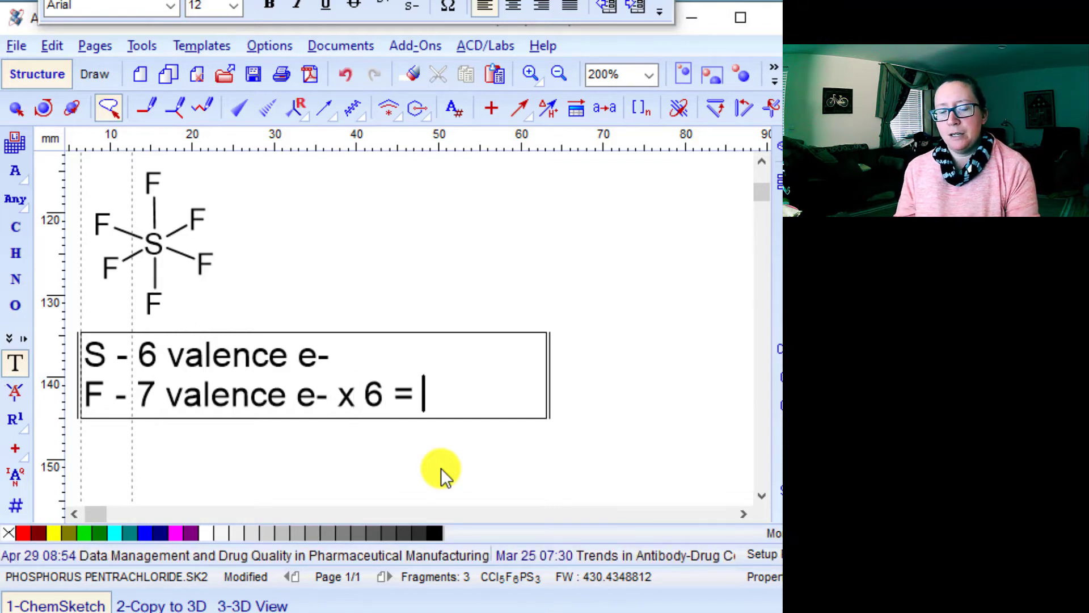
Step: Add a third line to the note giving the total as "48 electrons"
key("Return")
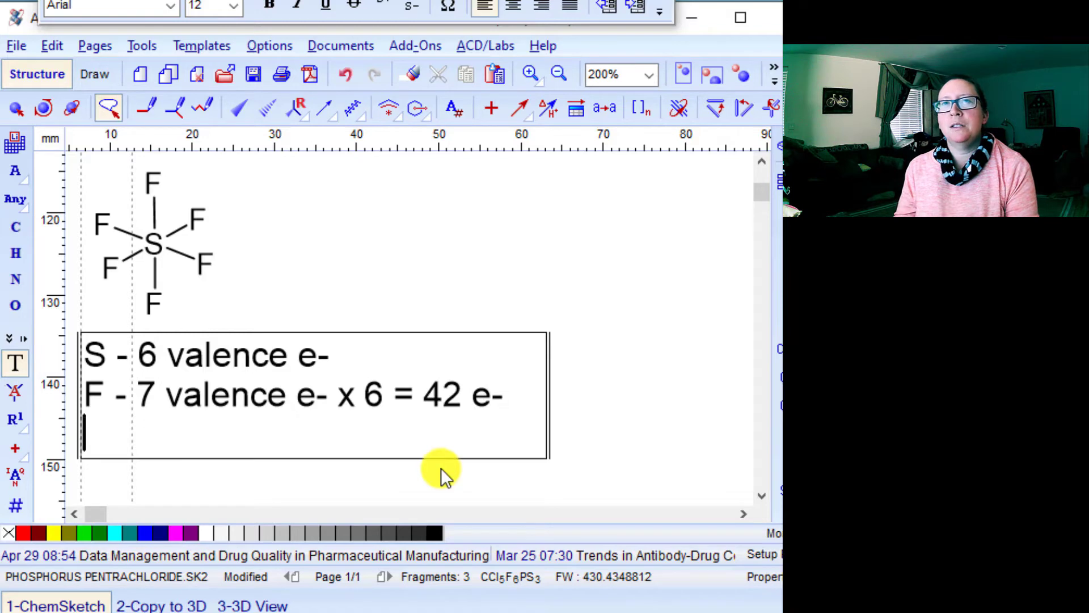
type("4")
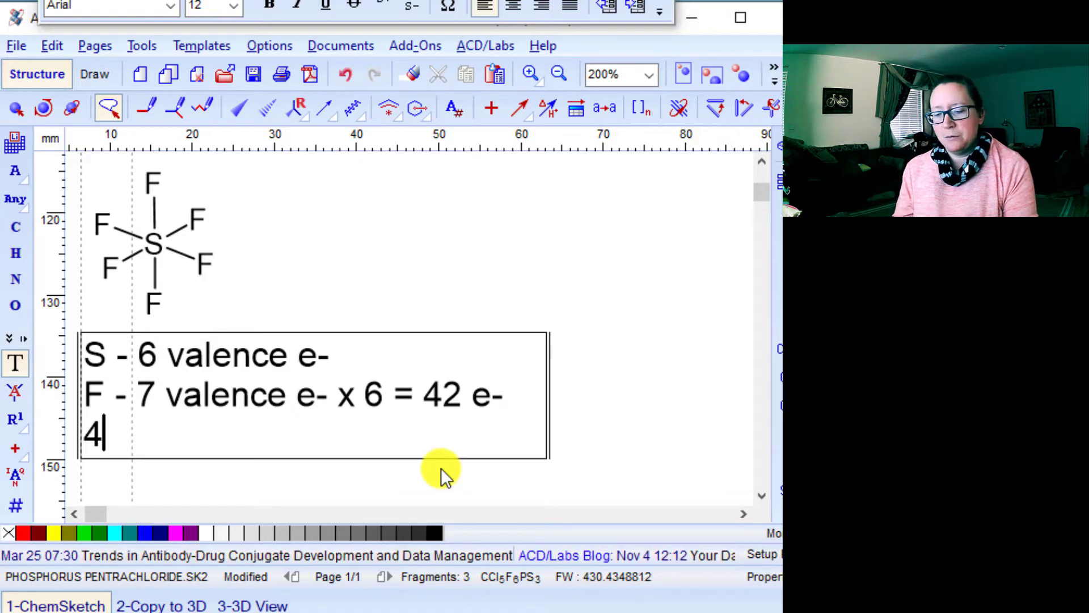
type("8 electrons")
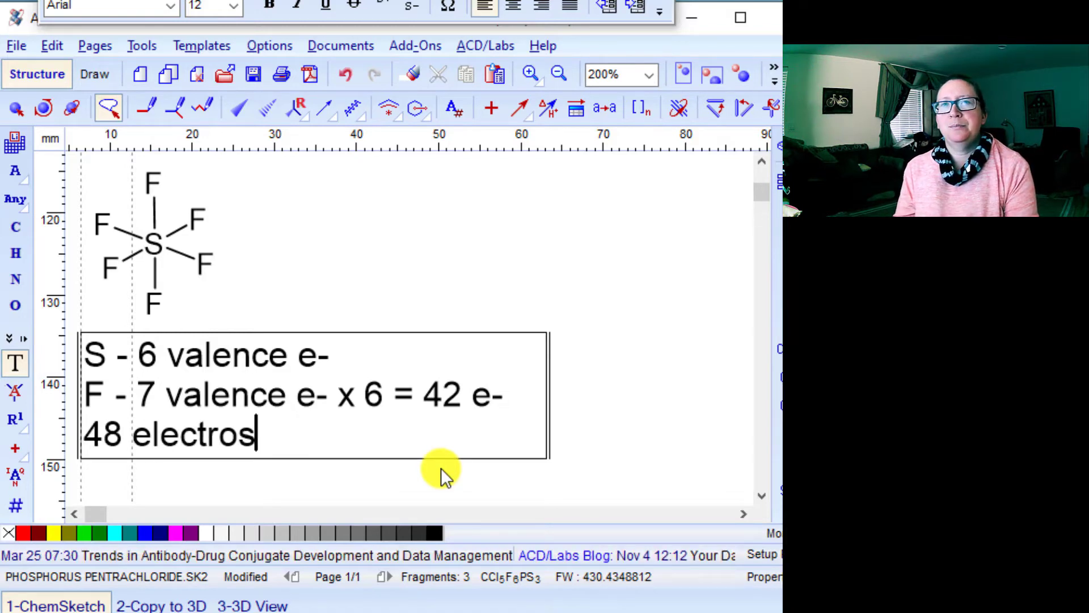
Step: Complete the note's third line so it reads "48 electrons total" and finish editing the note
key("BackSpace")
type("ns total")
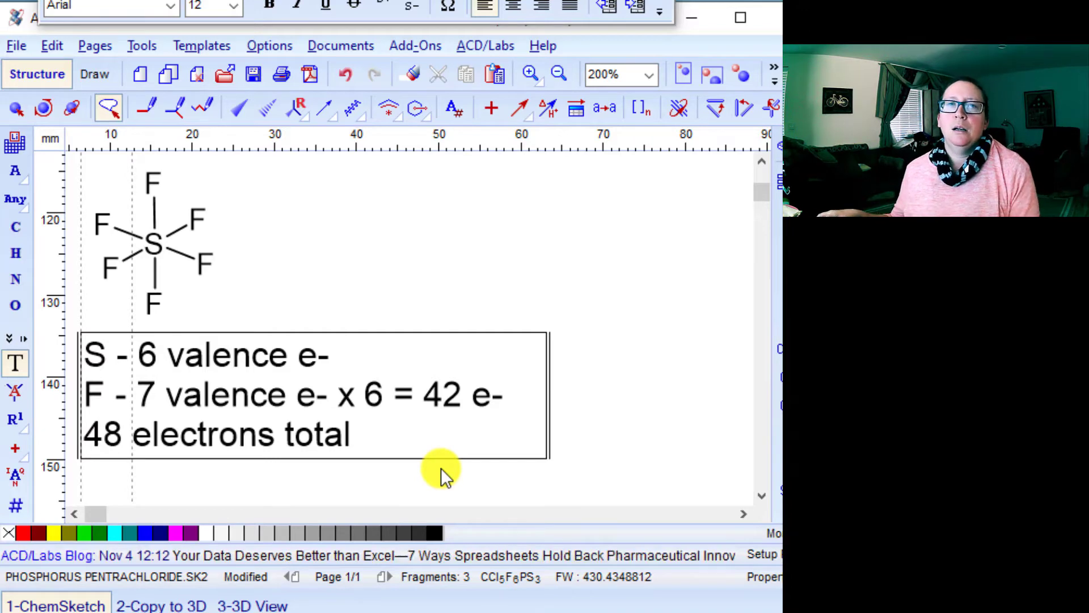
left_click(441, 468)
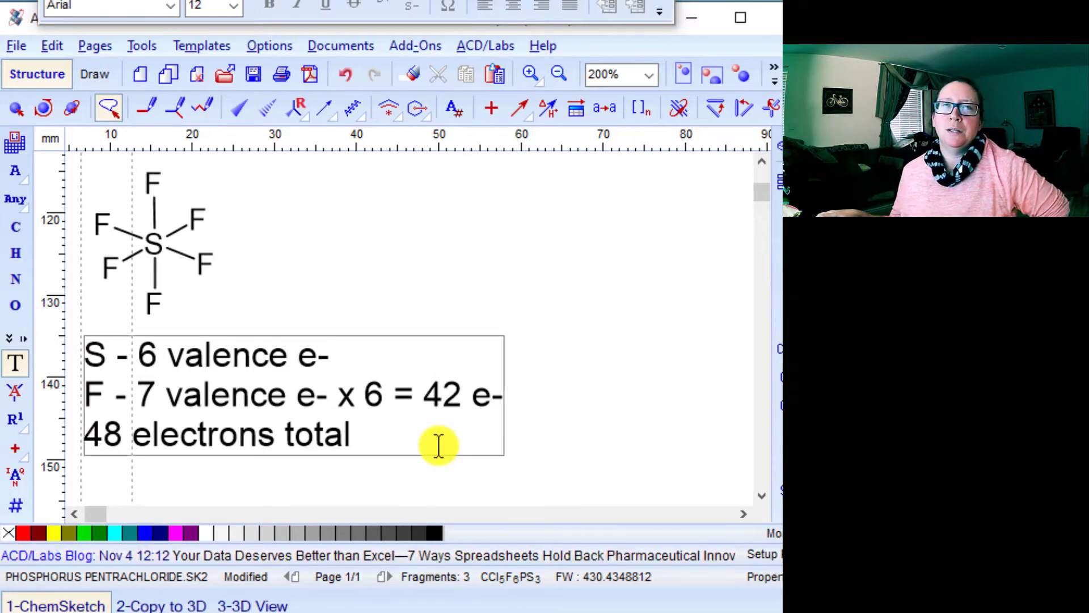
Step: Using the vertical electron pair from the Lewis Structures templates, place lone pairs on both sides of the top and bottom fluorines
left_click(192, 43)
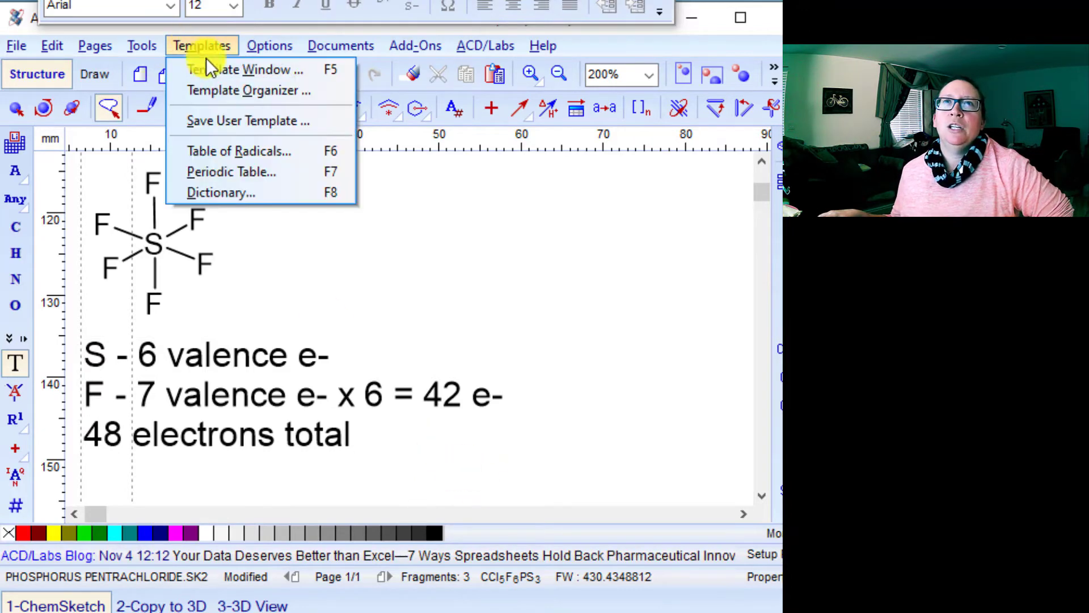
left_click(215, 70)
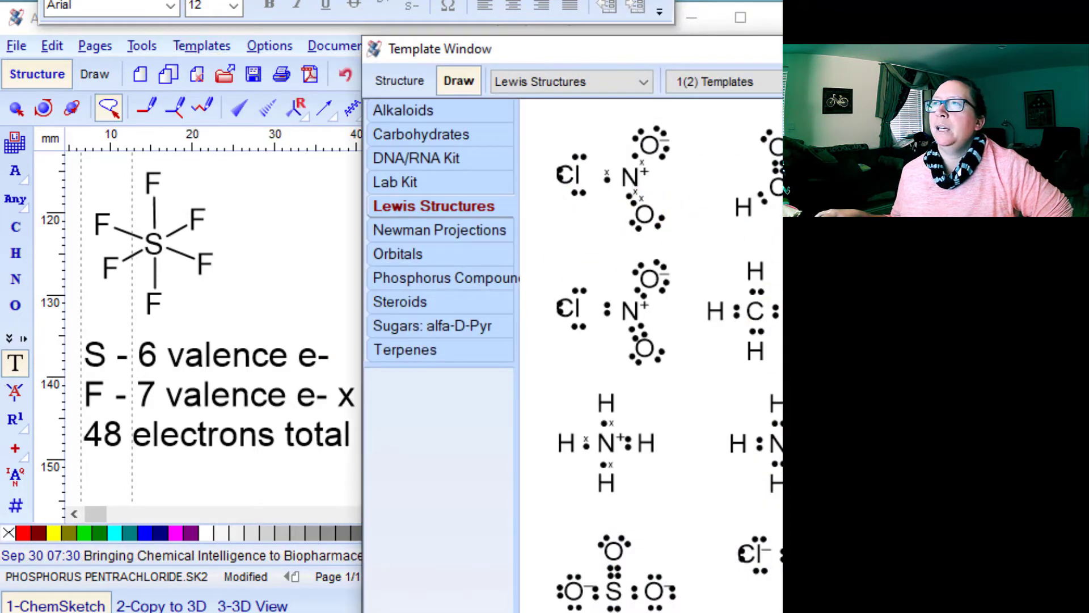
left_click(786, 320)
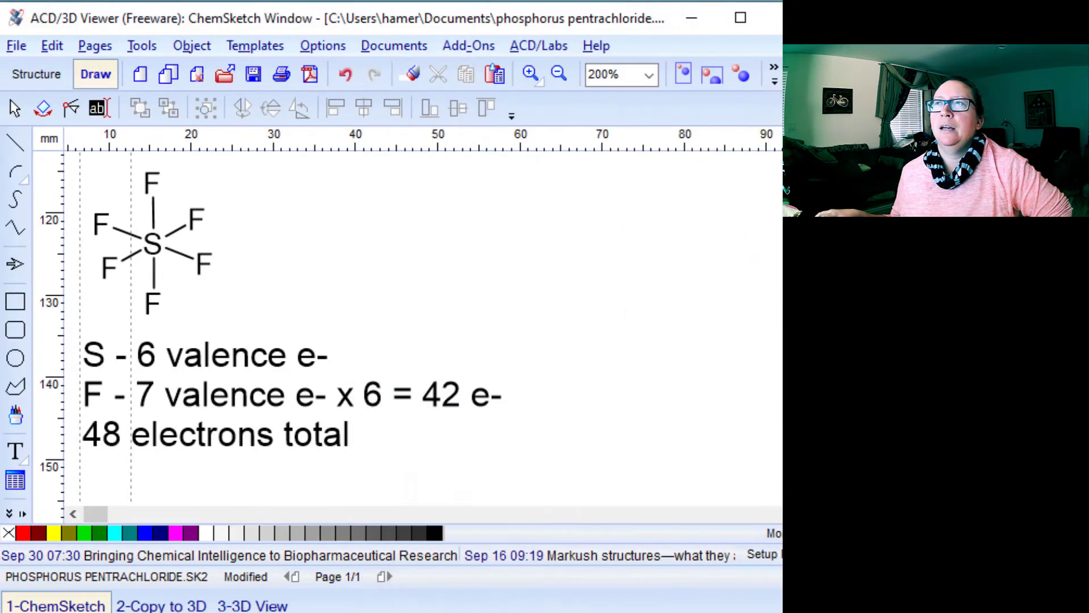
left_click(135, 186)
left_click(175, 183)
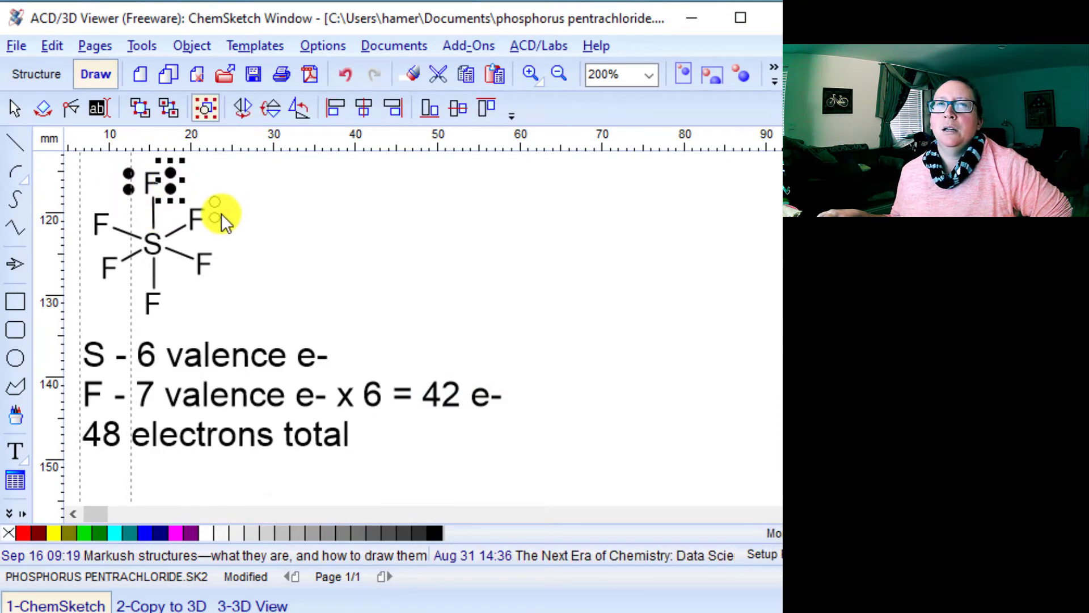
left_click(178, 311)
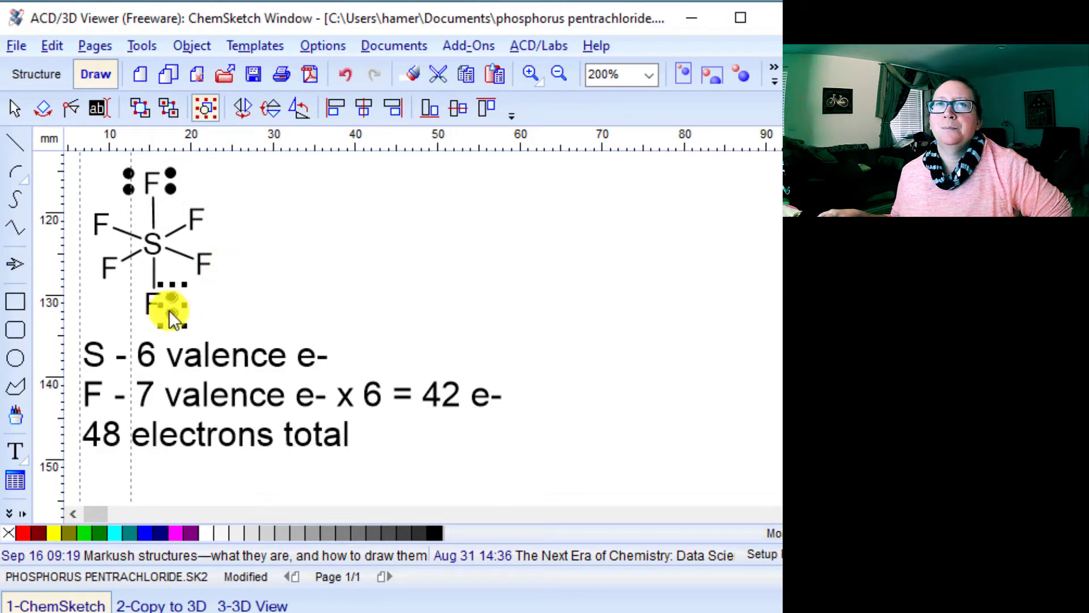
left_click(136, 307)
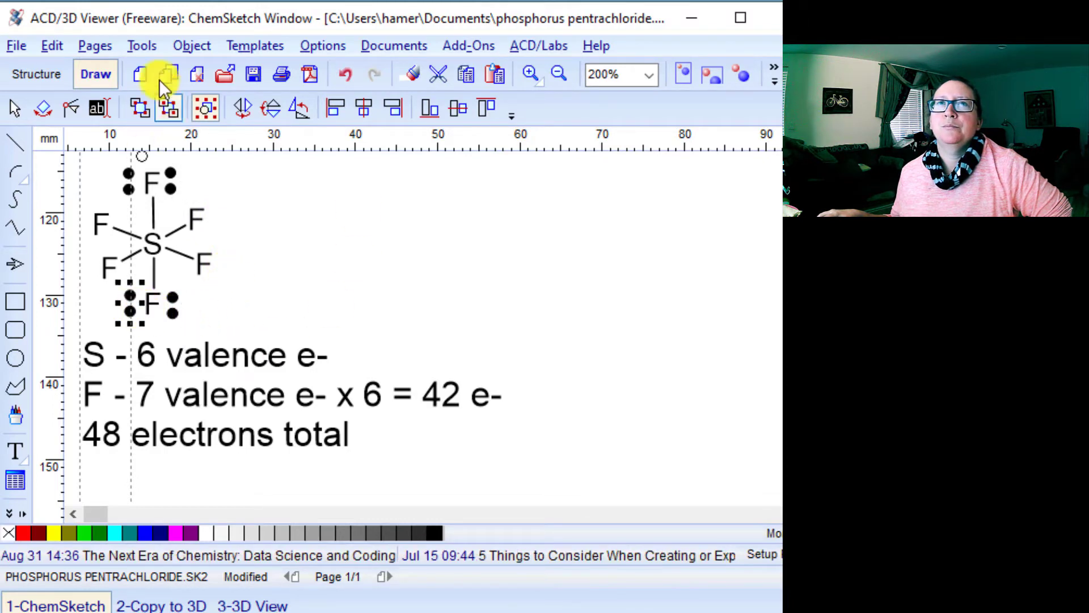
Step: Add template lone pairs slanting down to the right: one each on the upper-right and lower-left fluorines, two each on the upper-left and lower-right
left_click(244, 45)
left_click(260, 70)
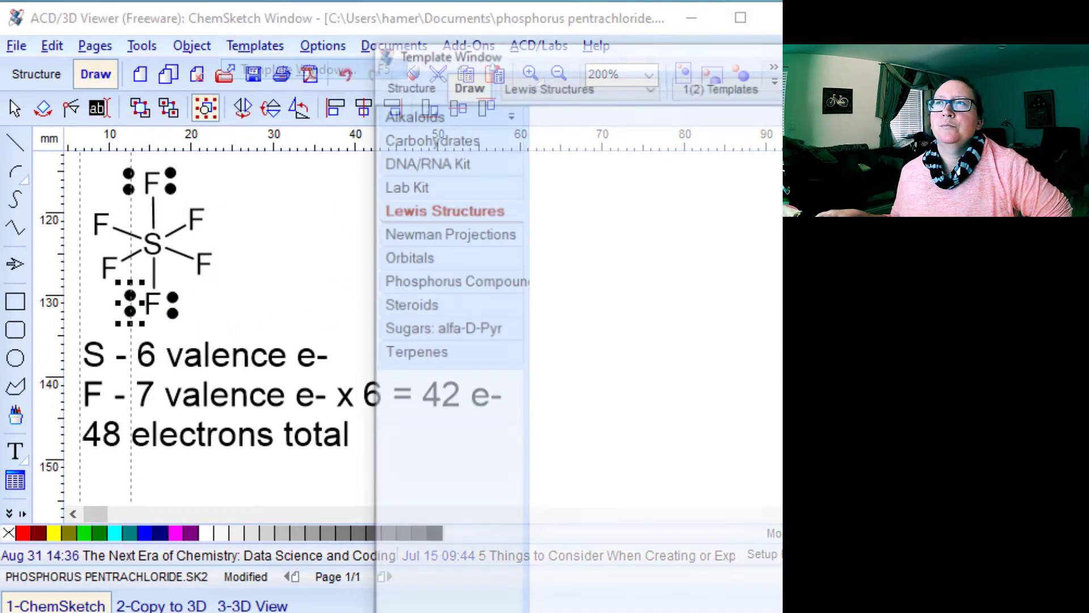
left_click(851, 182)
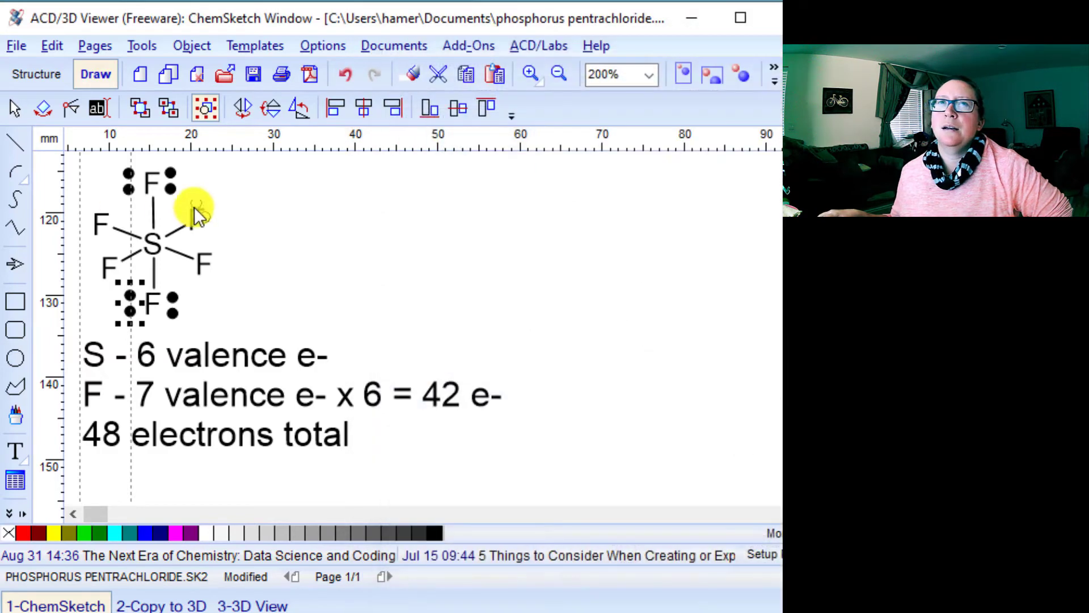
left_click(209, 200)
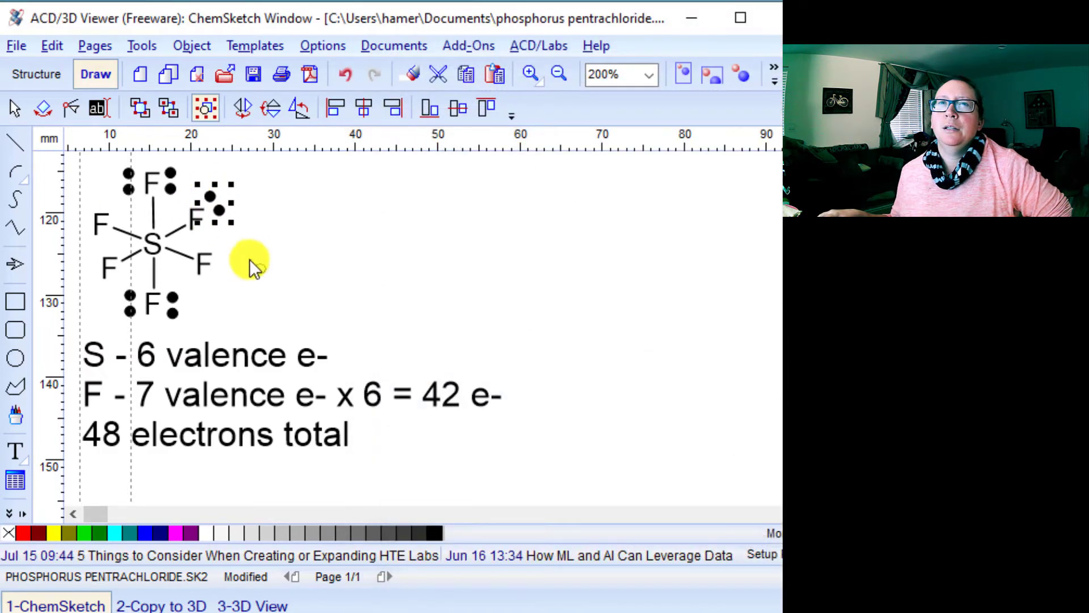
left_click(90, 279)
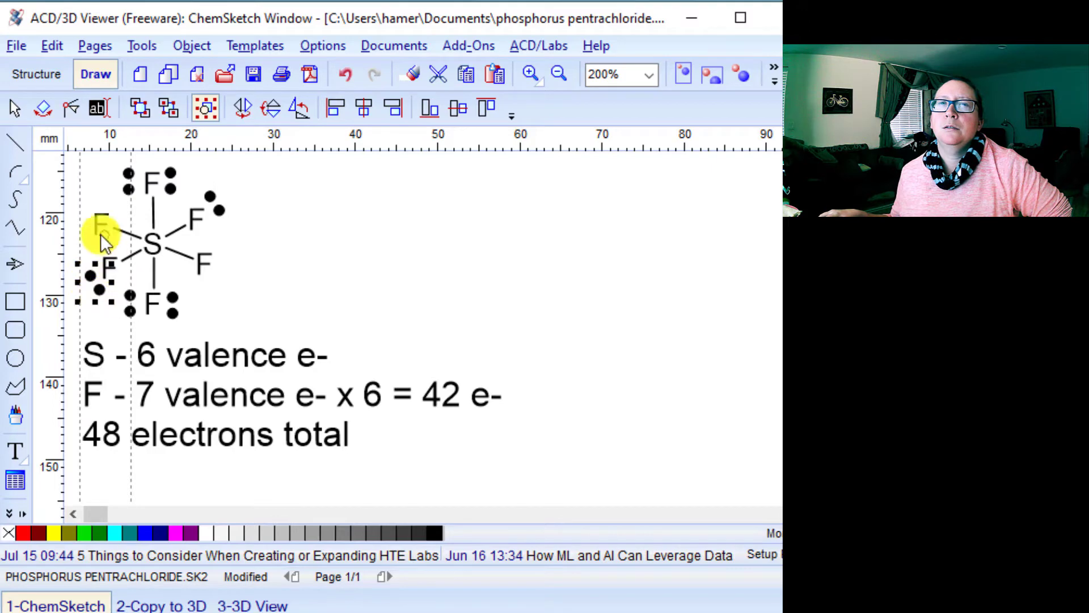
left_click(79, 236)
left_click(112, 208)
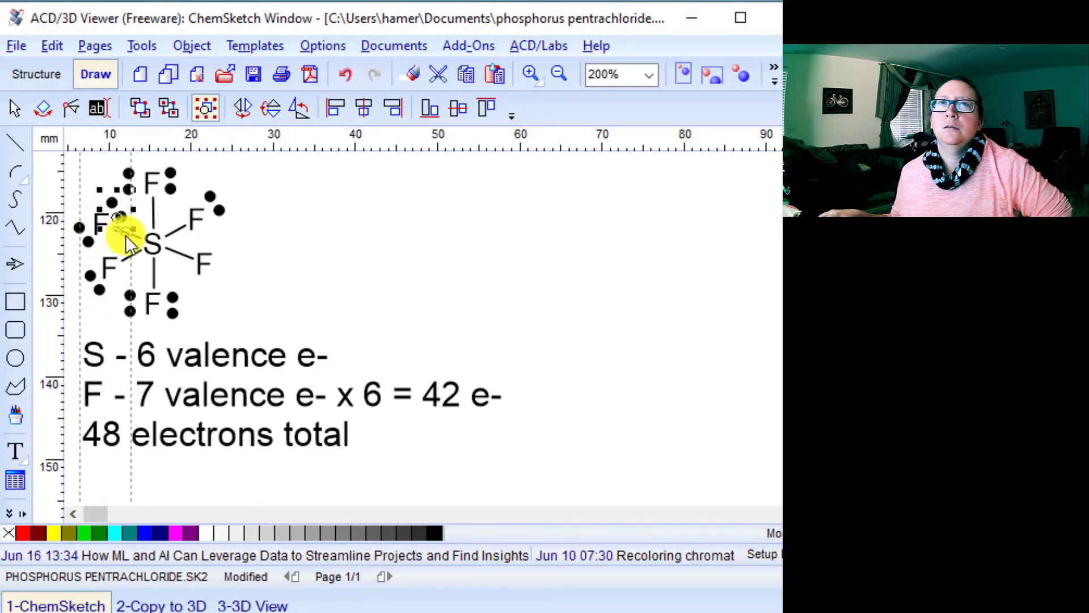
left_click(190, 286)
left_click(219, 250)
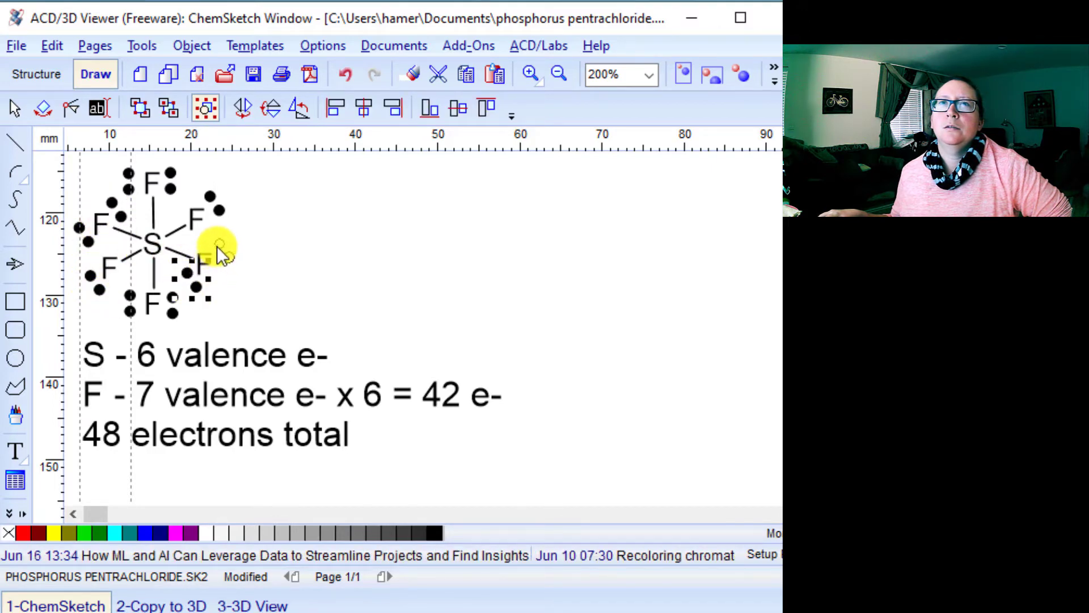
Step: Add template lone pairs slanting up to the right: two each on the upper-right and lower-left fluorines, one each on the lower-right and upper-left
left_click(260, 46)
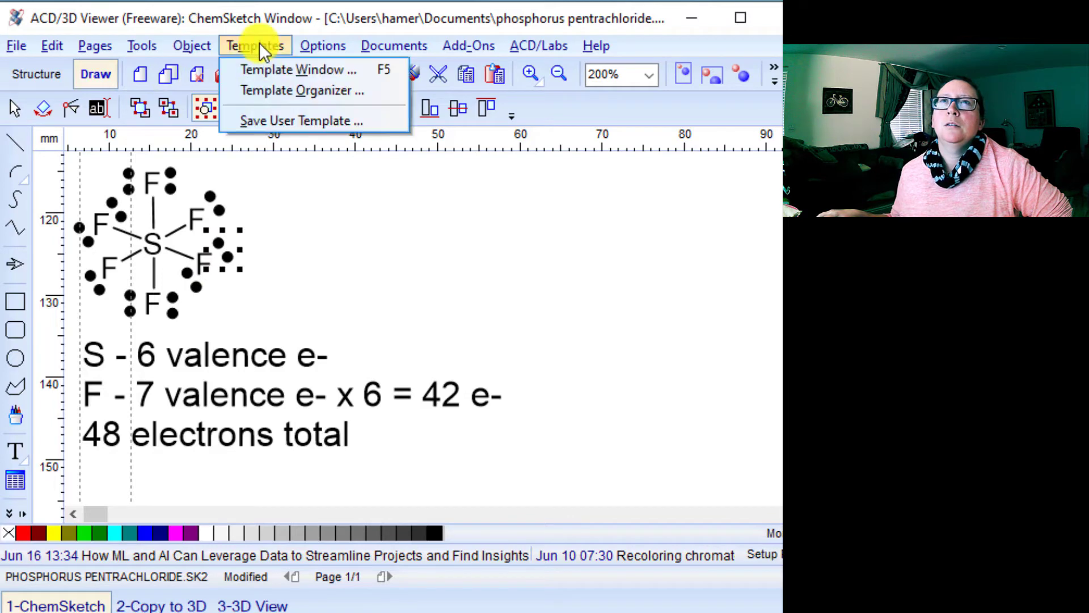
left_click(318, 69)
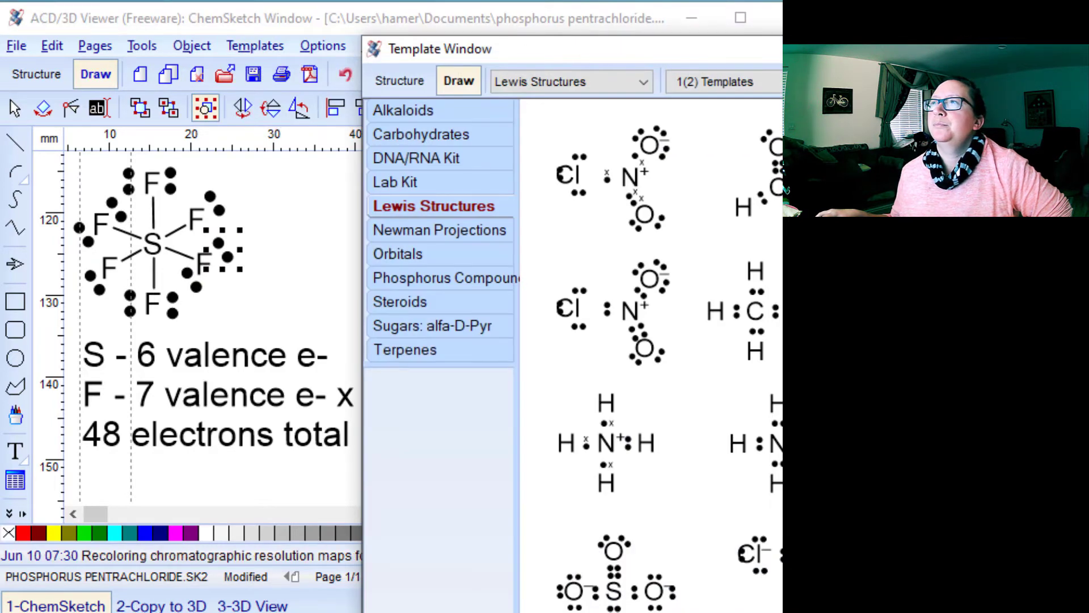
left_click(850, 318)
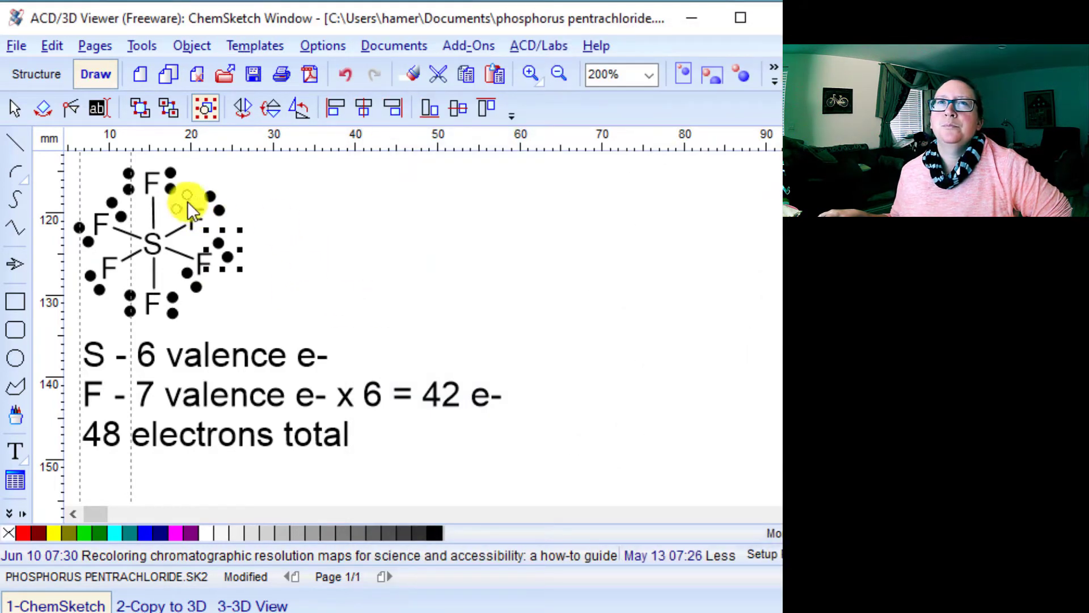
left_click(206, 227)
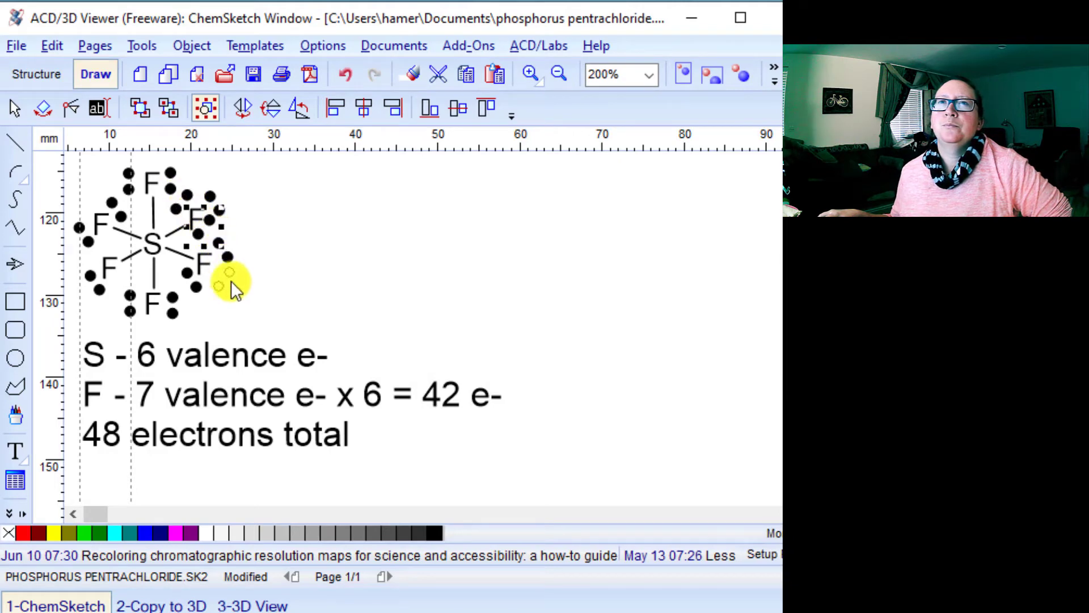
left_click(226, 284)
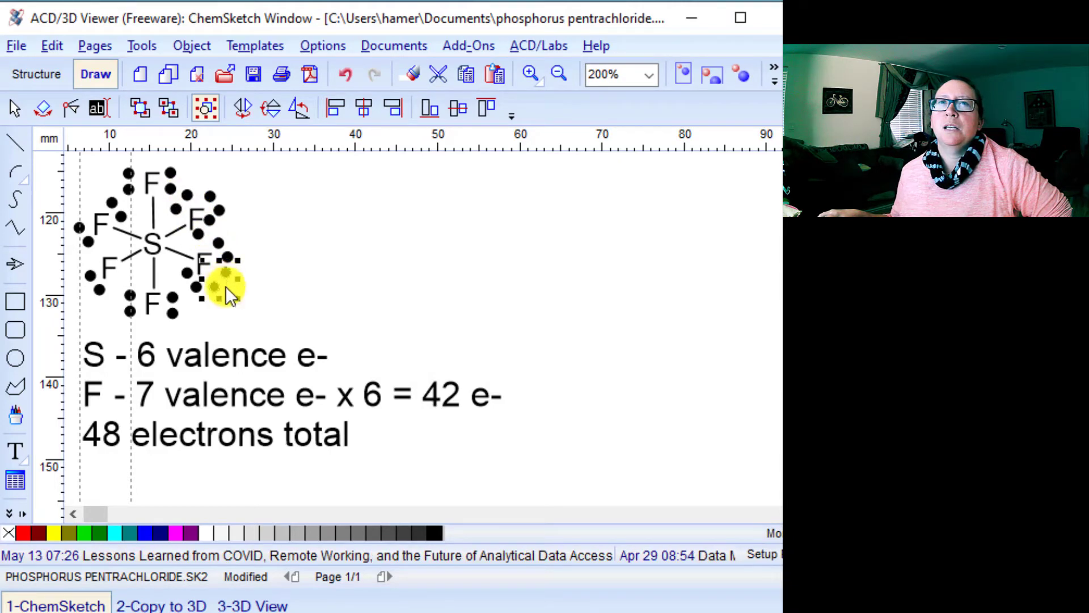
left_click(104, 259)
left_click(126, 276)
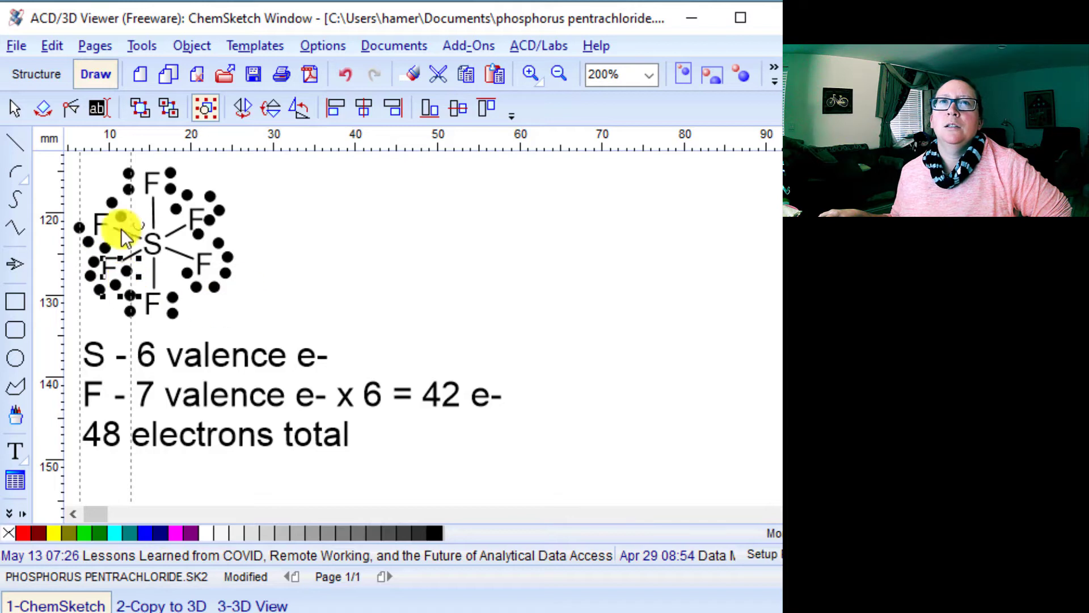
left_click(91, 209)
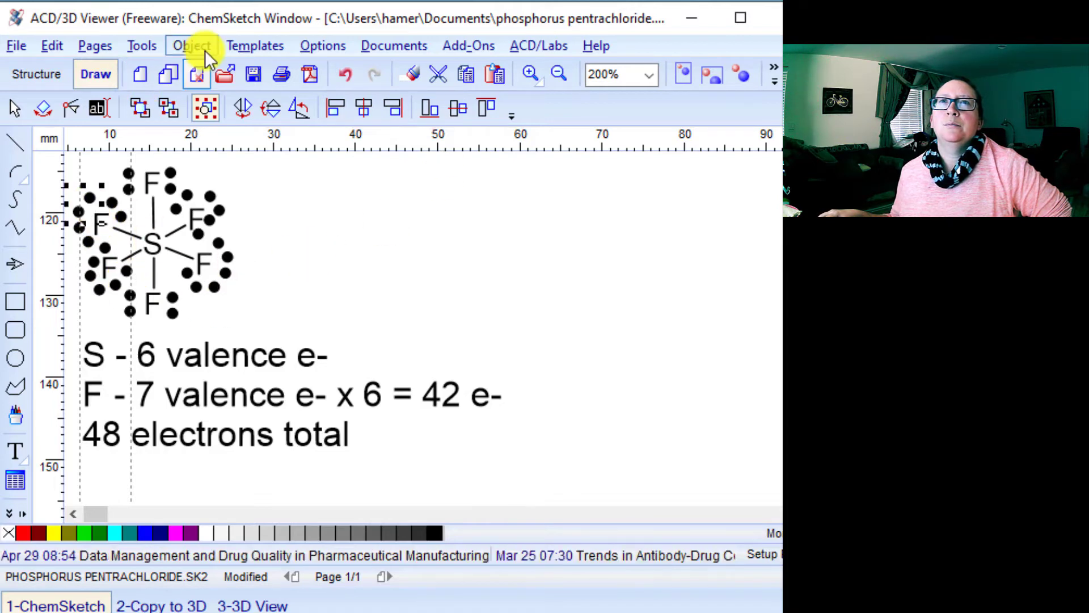
Step: Place a horizontal lone pair from the Lewis Structures templates above the top fluorine and another below the bottom fluorine
left_click(258, 47)
left_click(268, 69)
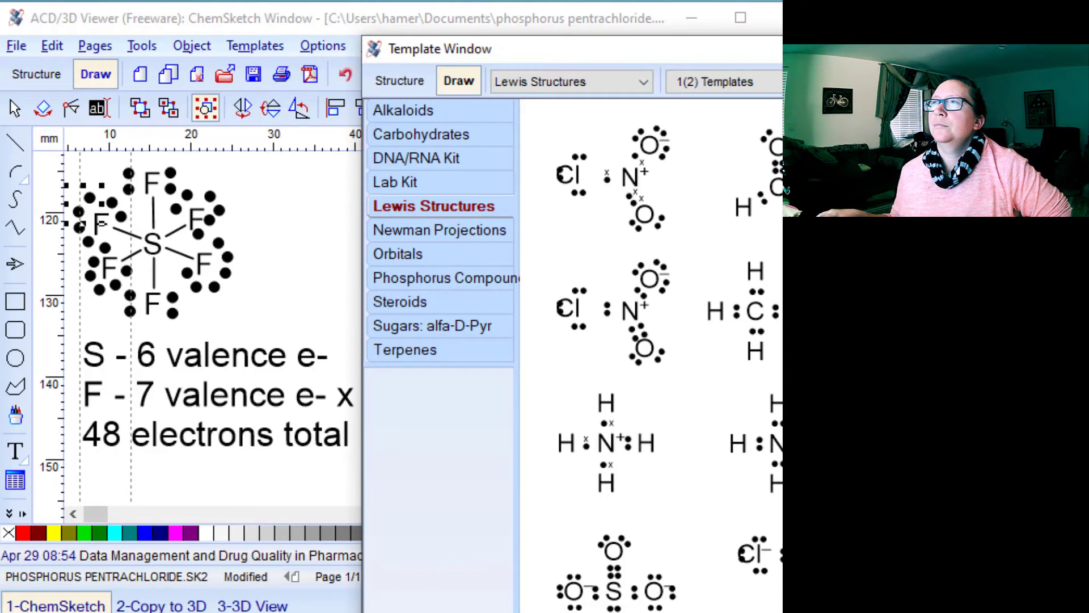
left_click(840, 244)
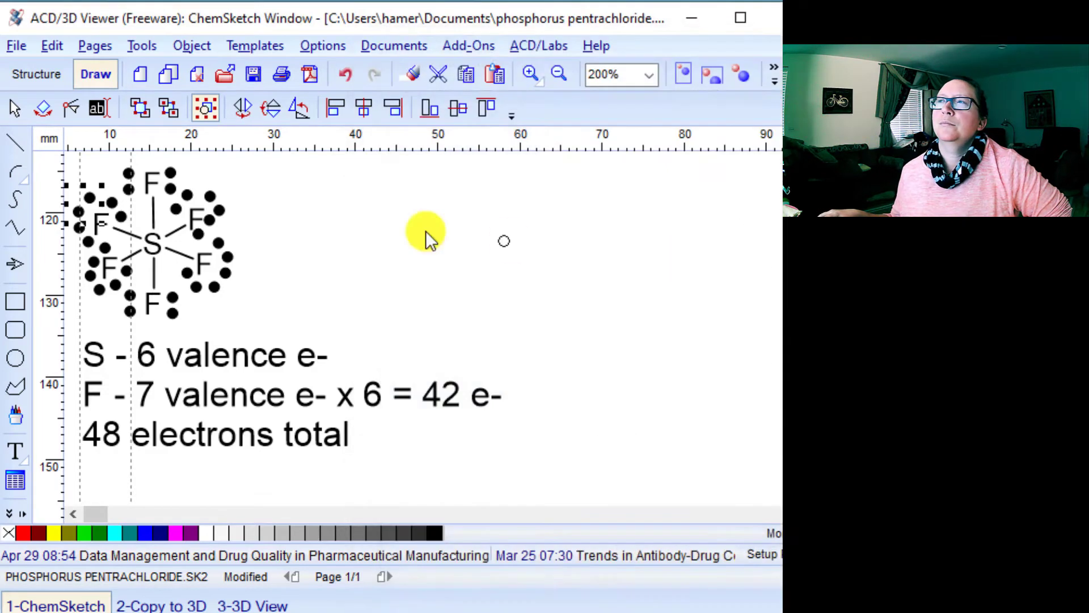
left_click(149, 160)
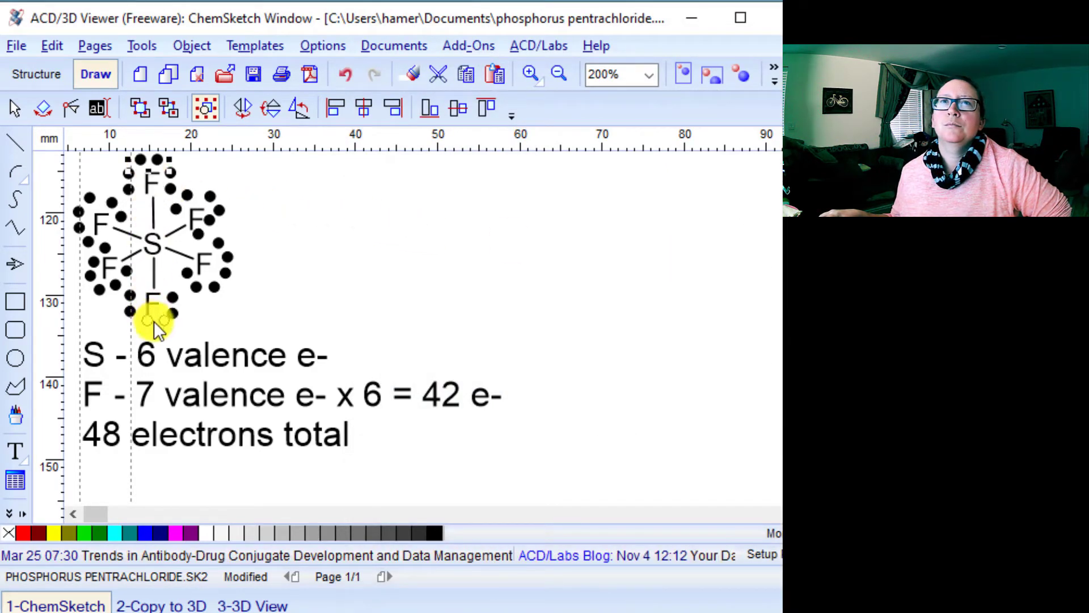
left_click(151, 325)
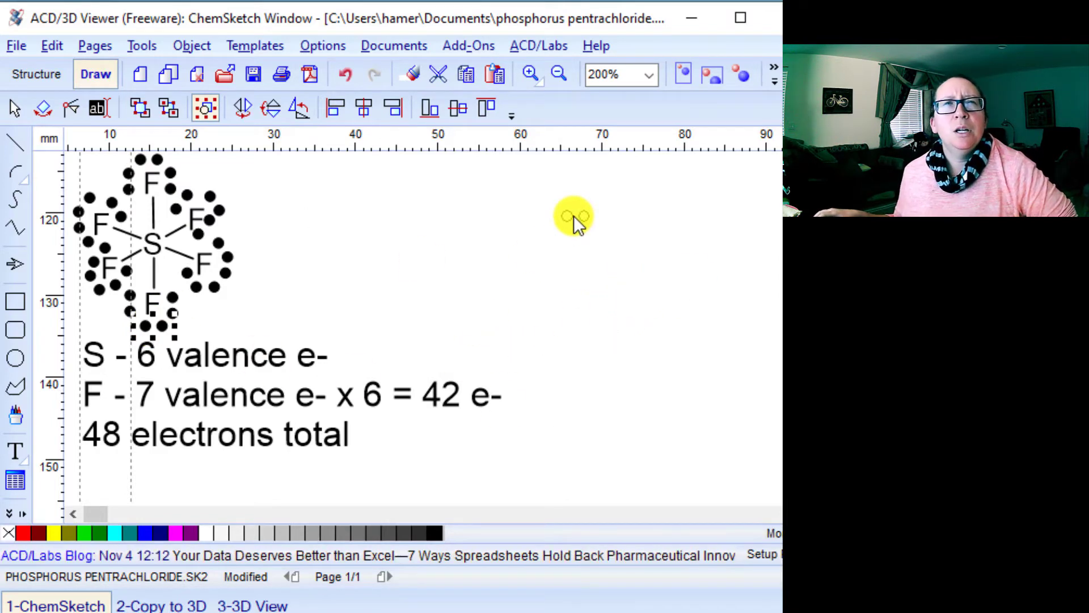
Step: Place a new text note below the electron count reading "S and P row 3 or below"
left_click(36, 74)
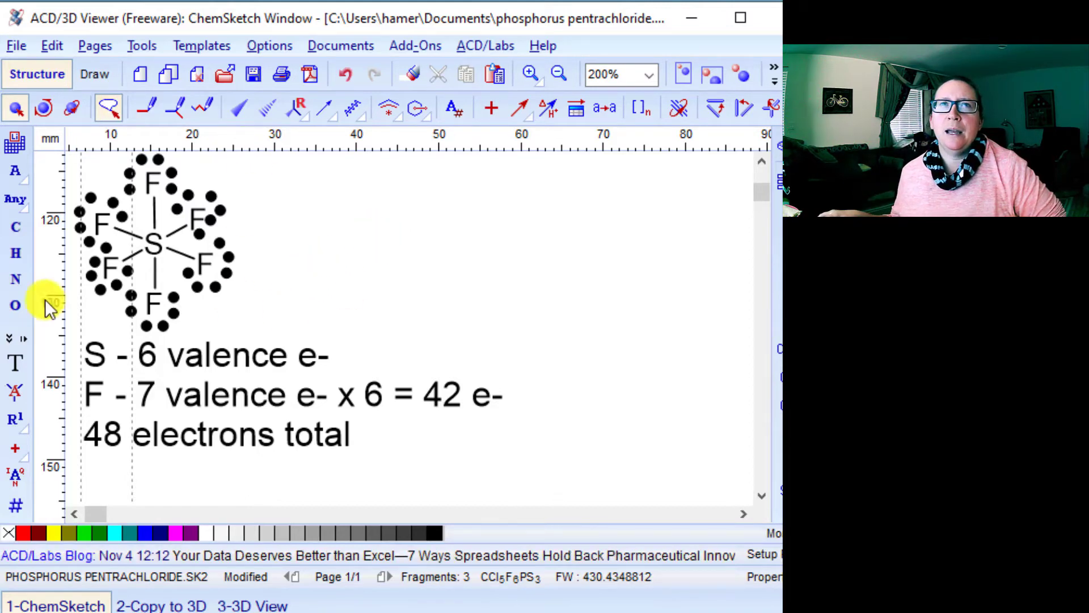
left_click(15, 362)
left_click(68, 471)
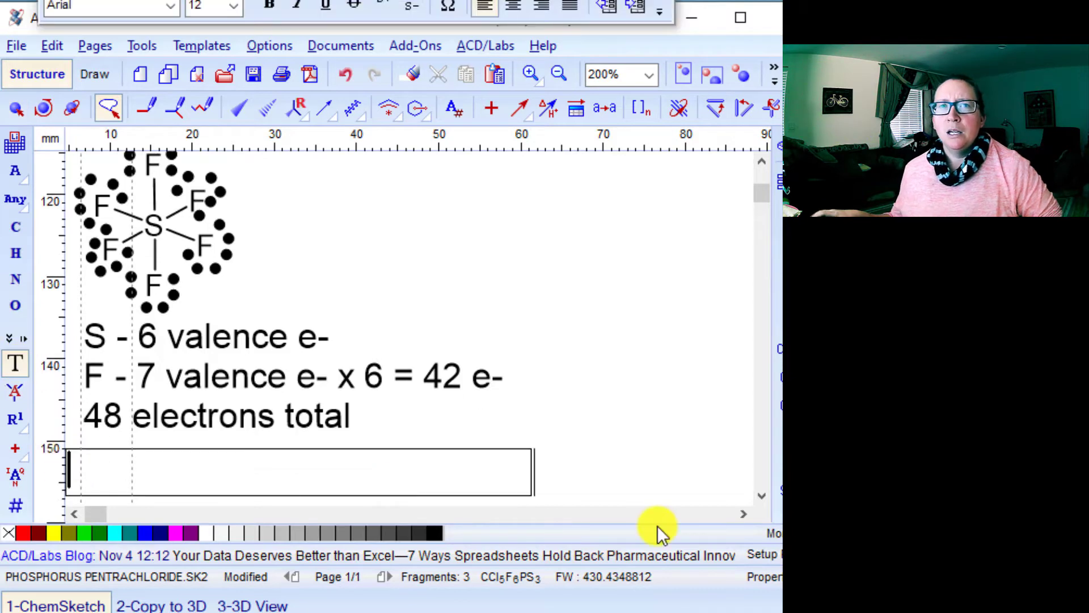
type("S")
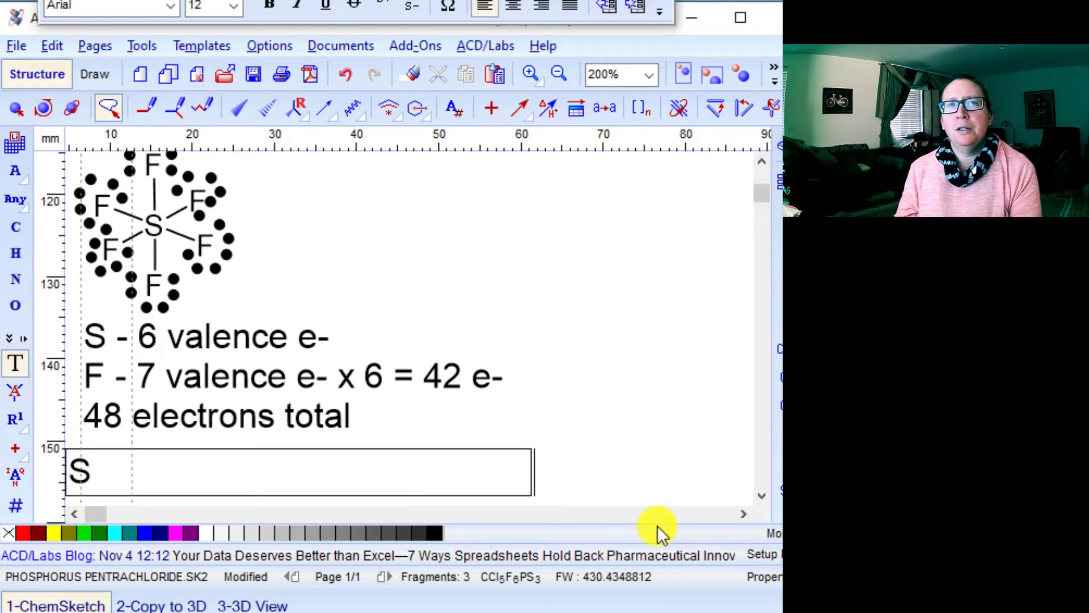
type(" and P row")
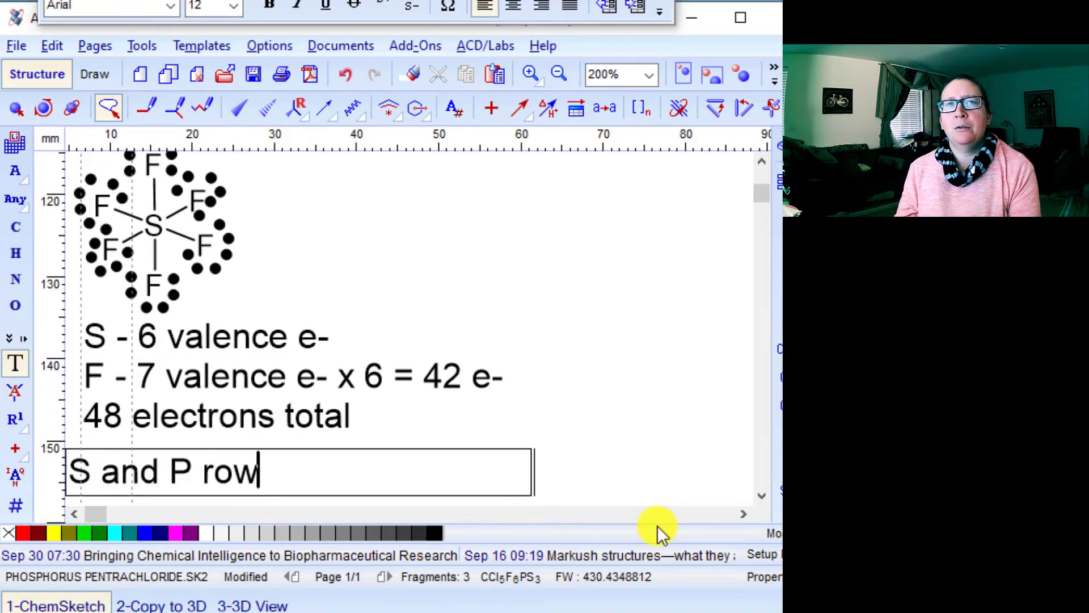
type(" 3 or below")
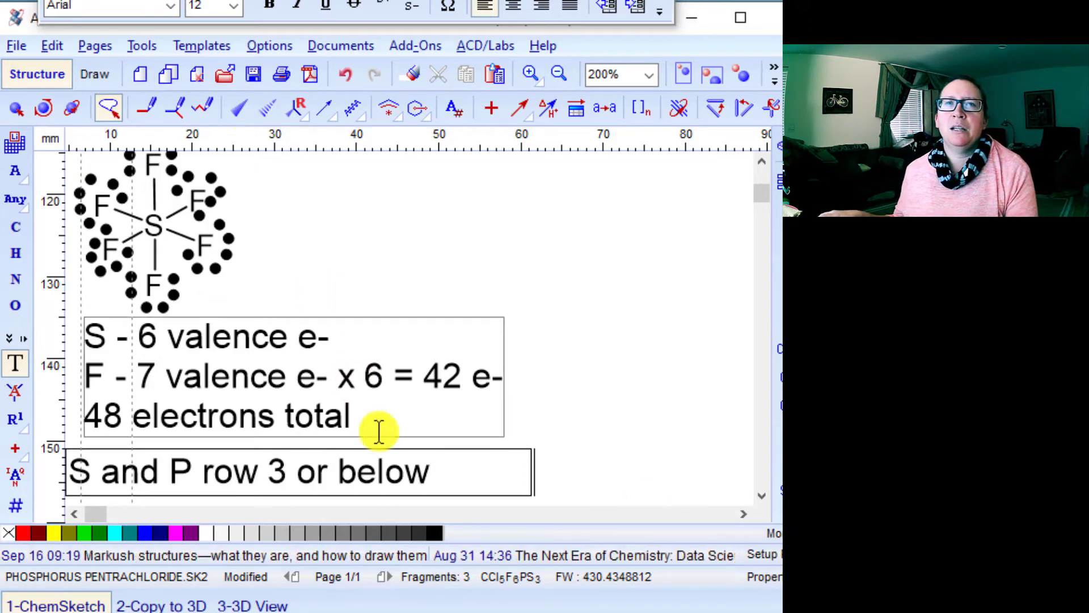
Step: Add a second line reading "expanded octet is allowed" to the note about S and P and finish editing it
left_click_drag(483, 612, 484, 612)
scroll(396, 448, "up", 1)
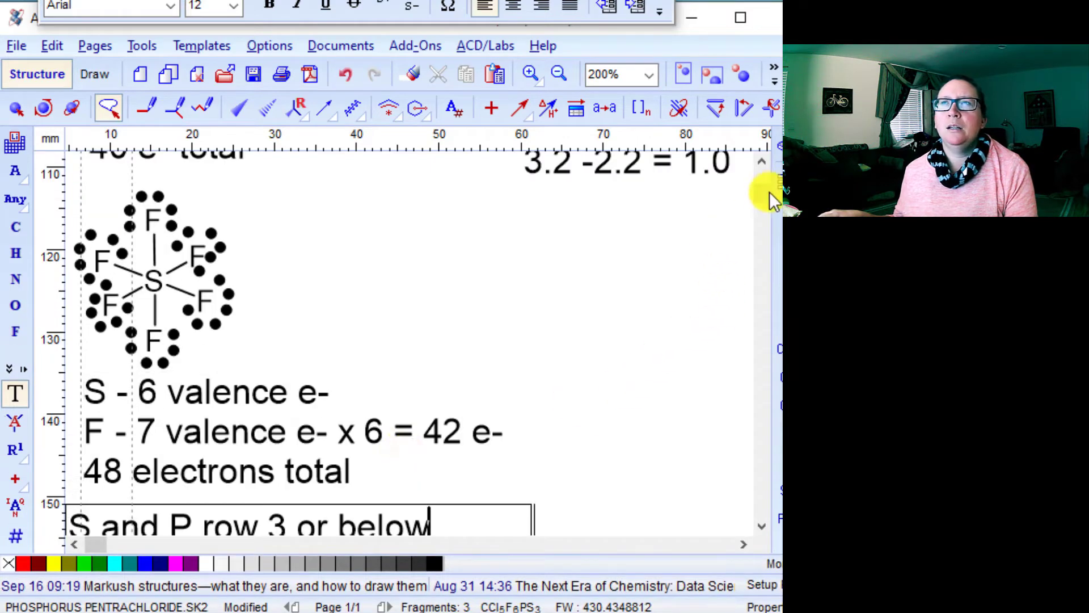
scroll(763, 189, "down", 2)
scroll(762, 238, "up", 1)
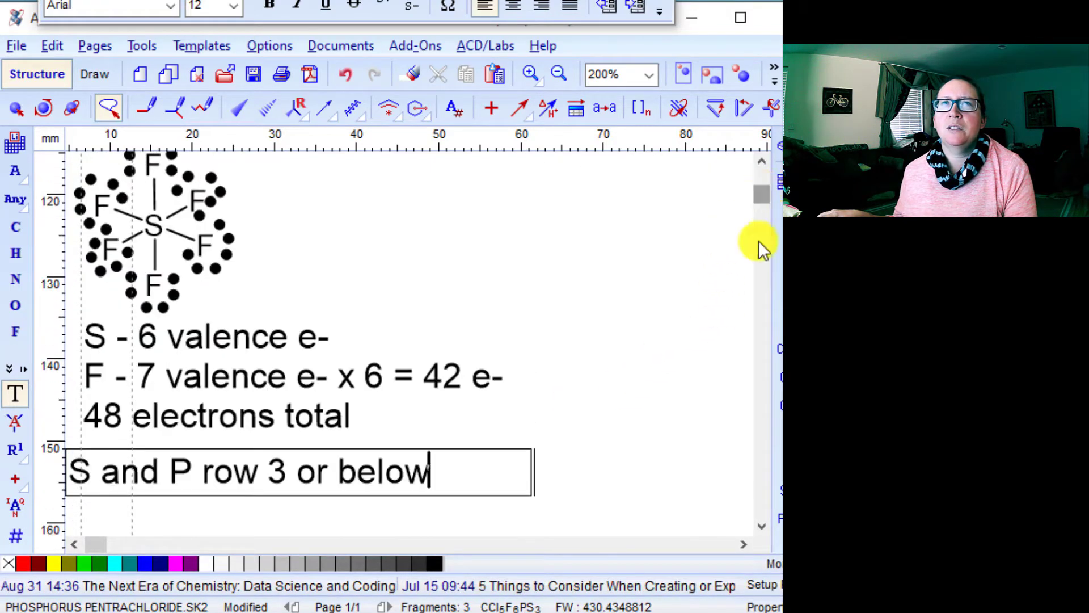
left_click(761, 162)
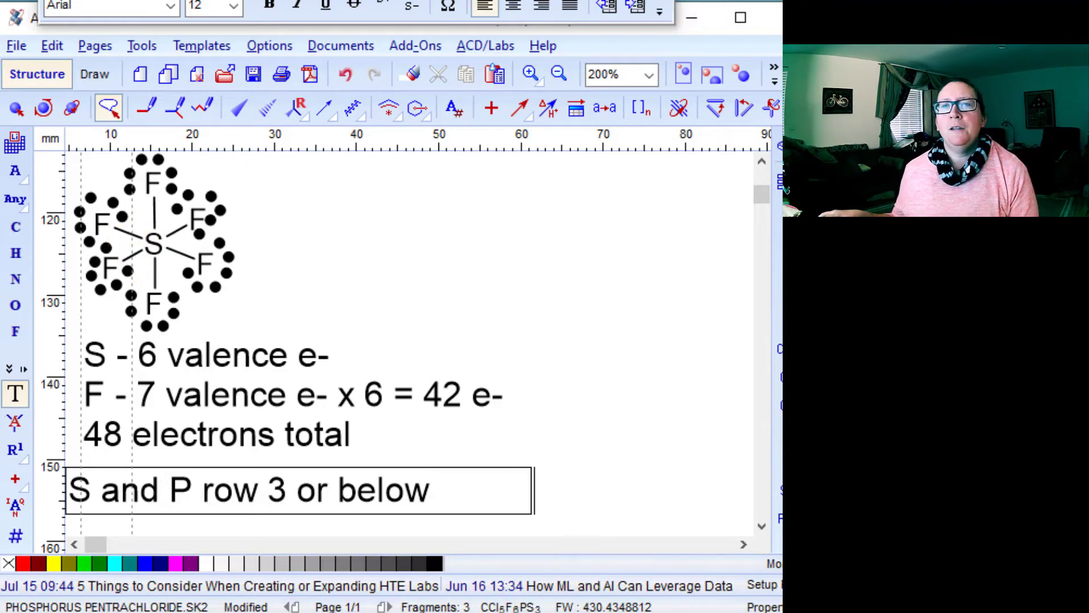
key("Return")
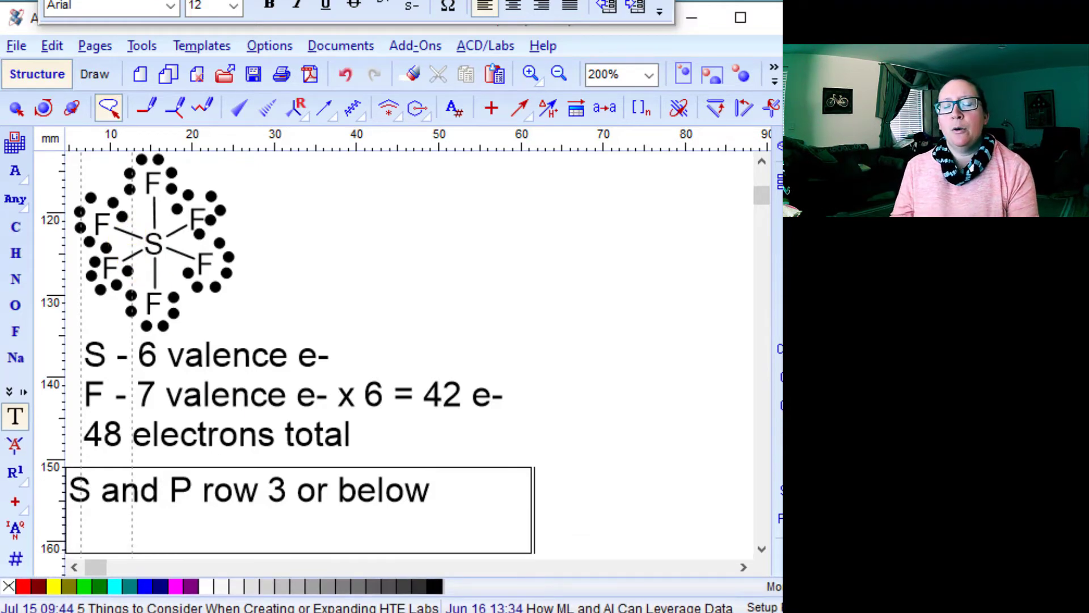
type("exp")
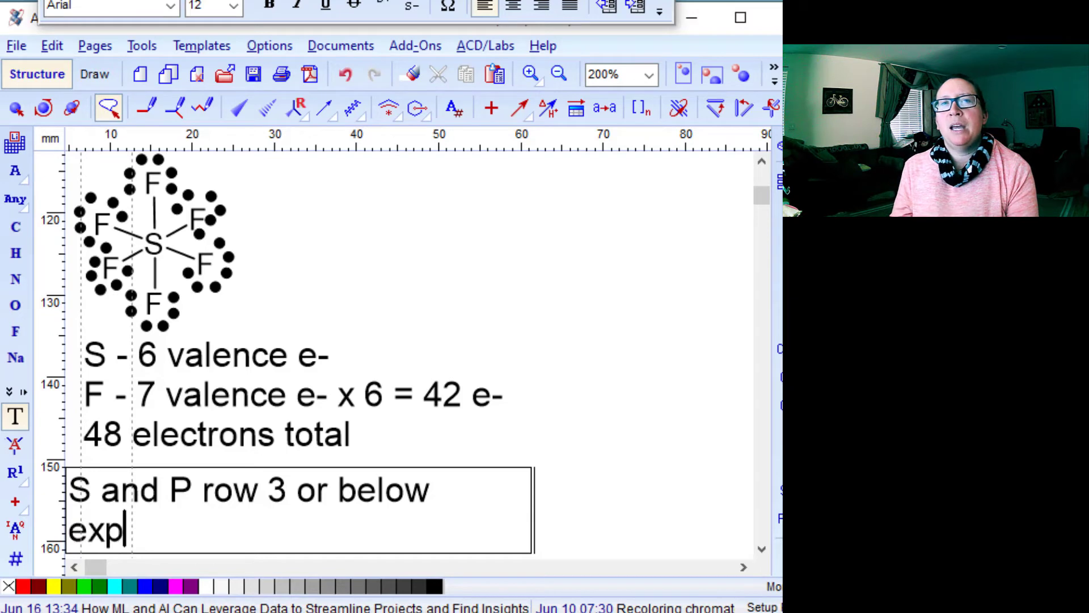
type("anded octet")
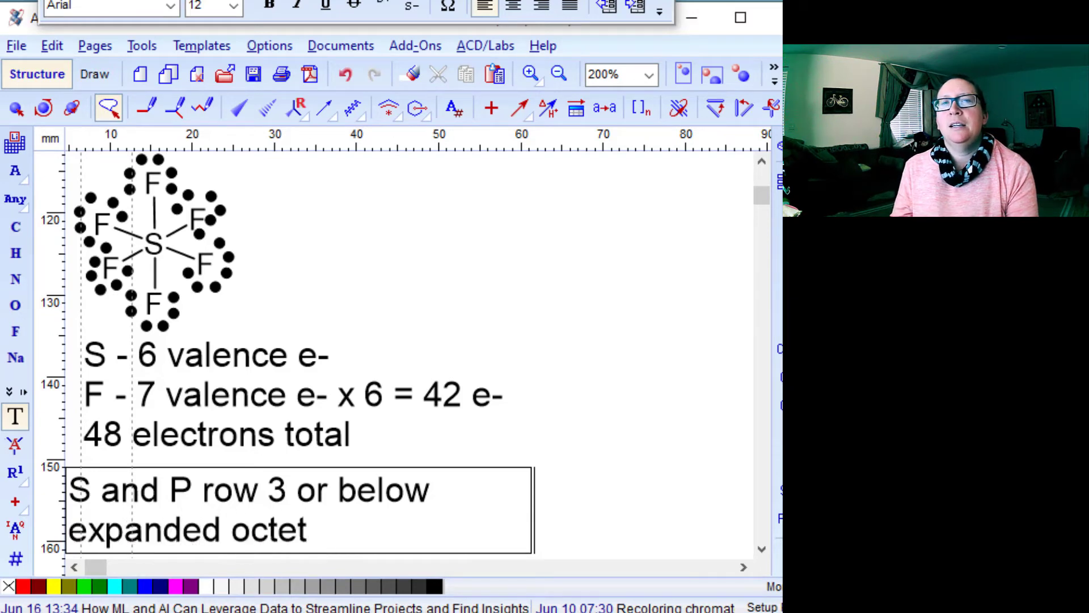
type(" is allowed")
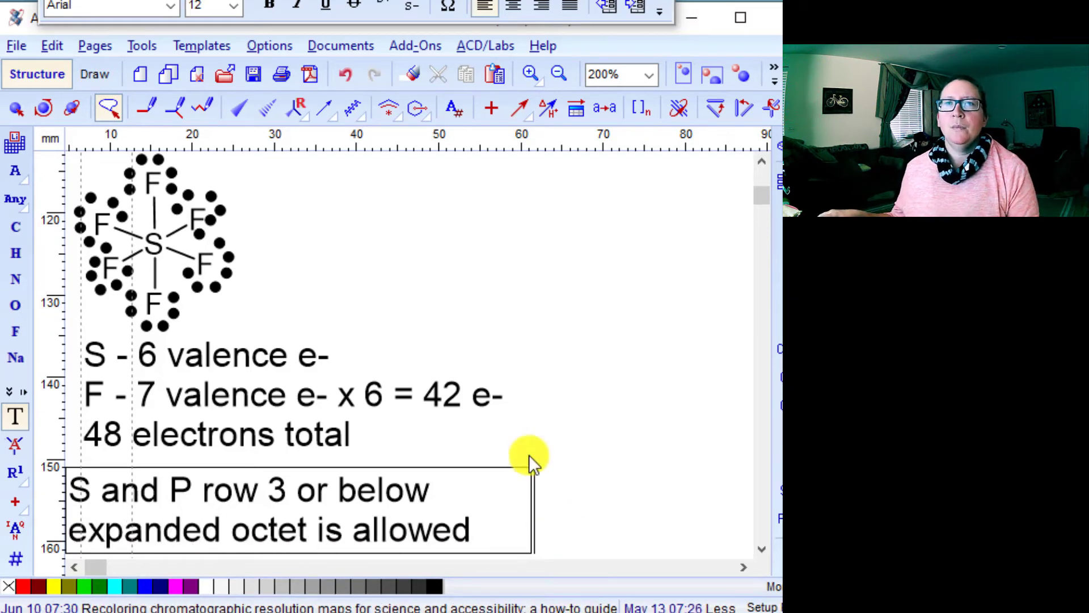
left_click(529, 454)
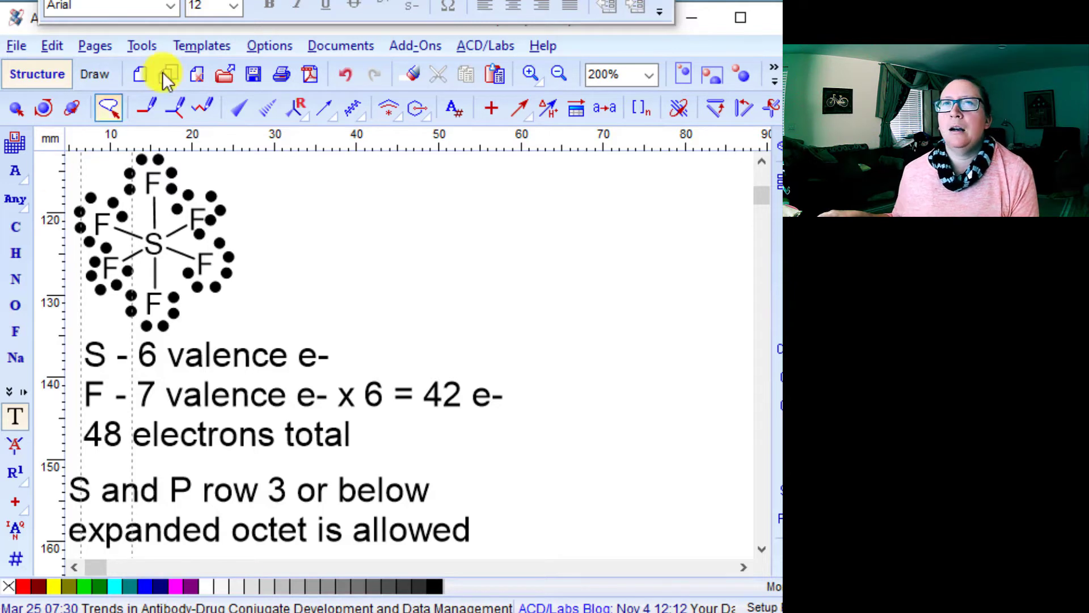
Step: Place a text note beside the sulfur hexafluoride structure reading "electron-pair geometry" with "6 domains = octahedral" on the second line
left_click(257, 173)
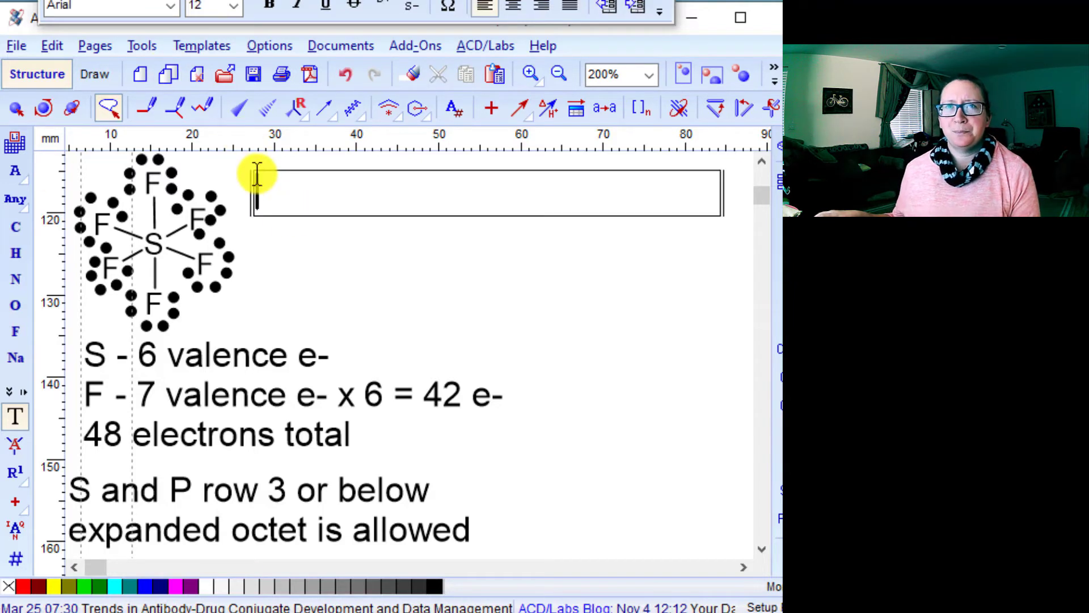
type("electron")
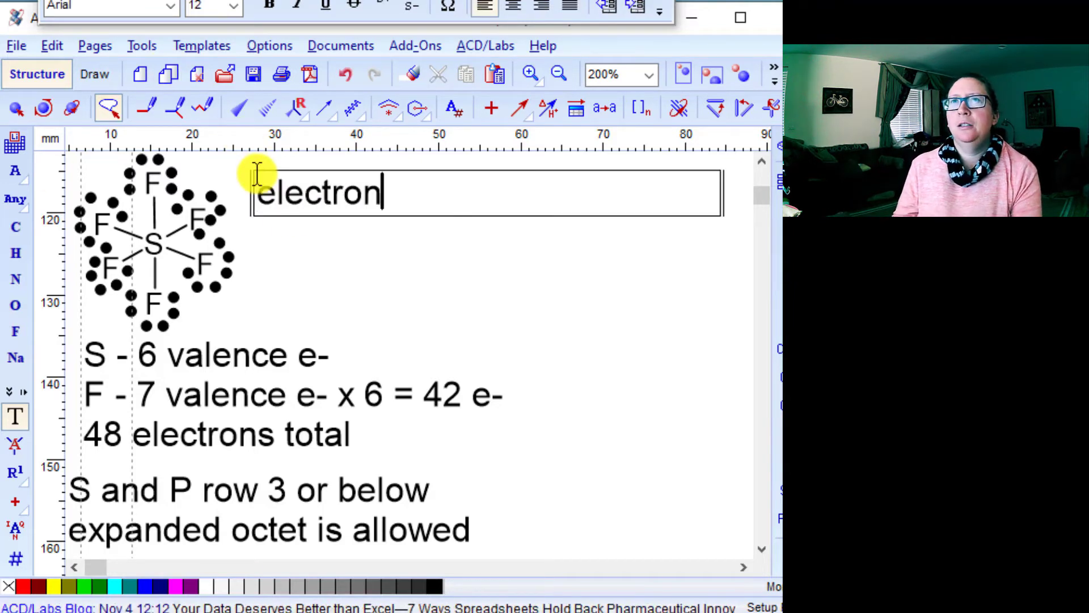
type("-pair geometry")
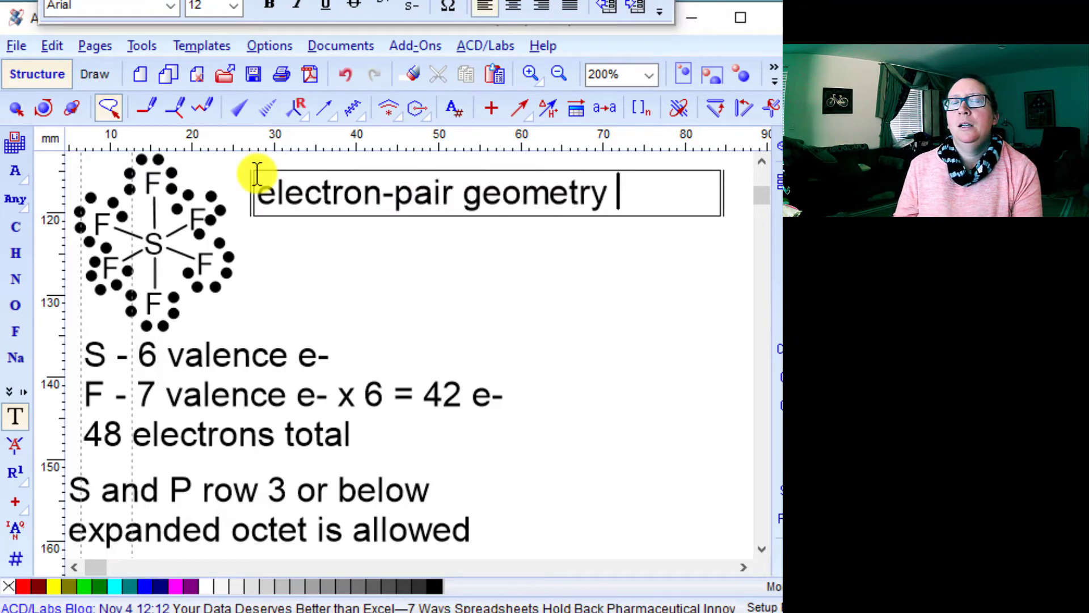
key("Return")
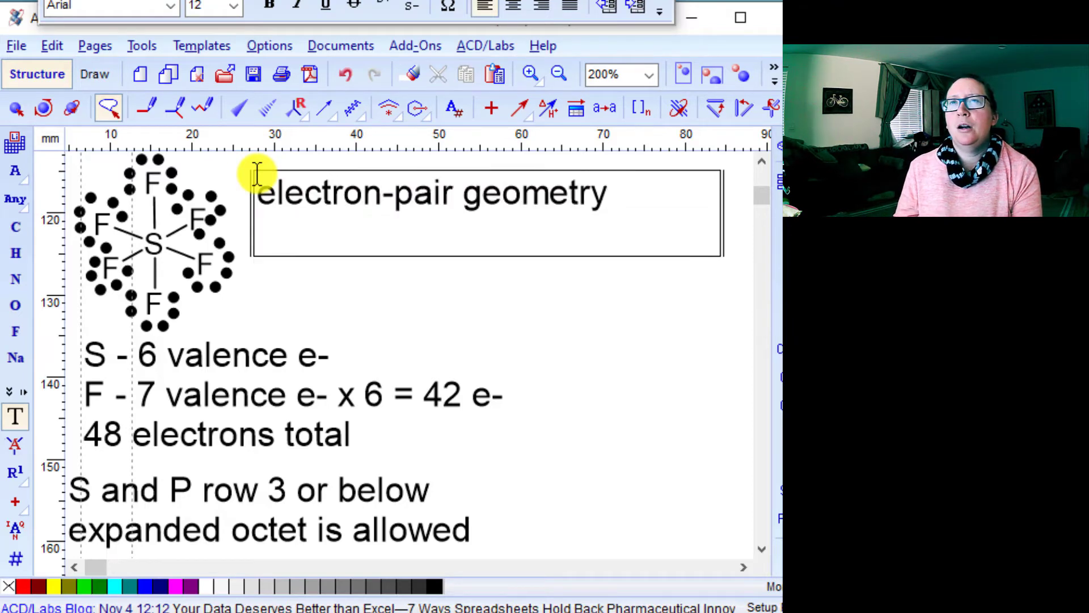
type("6 do")
type("mains =")
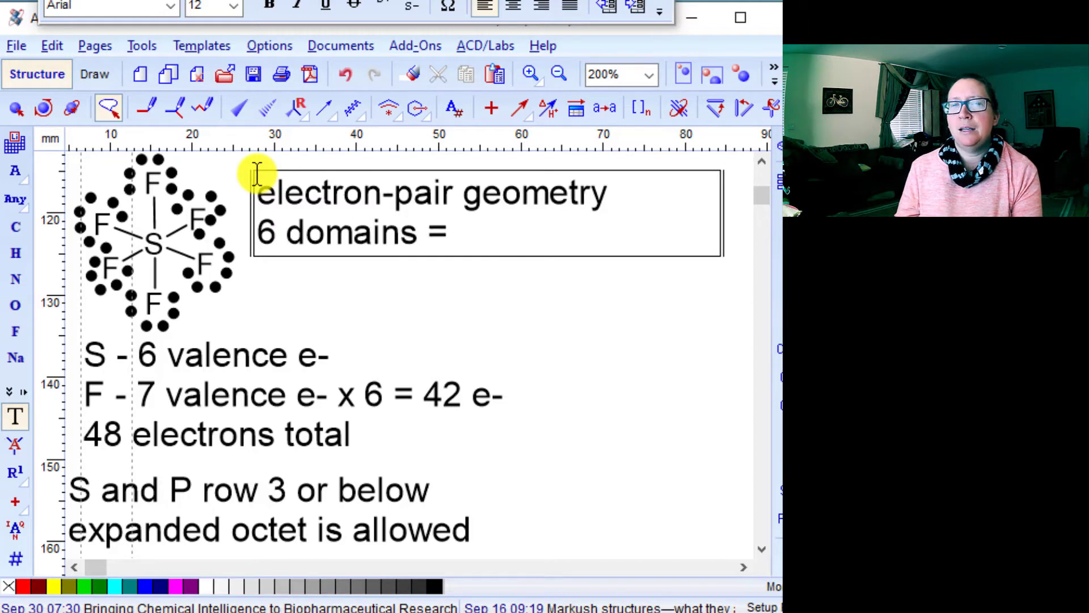
type(" octahedral")
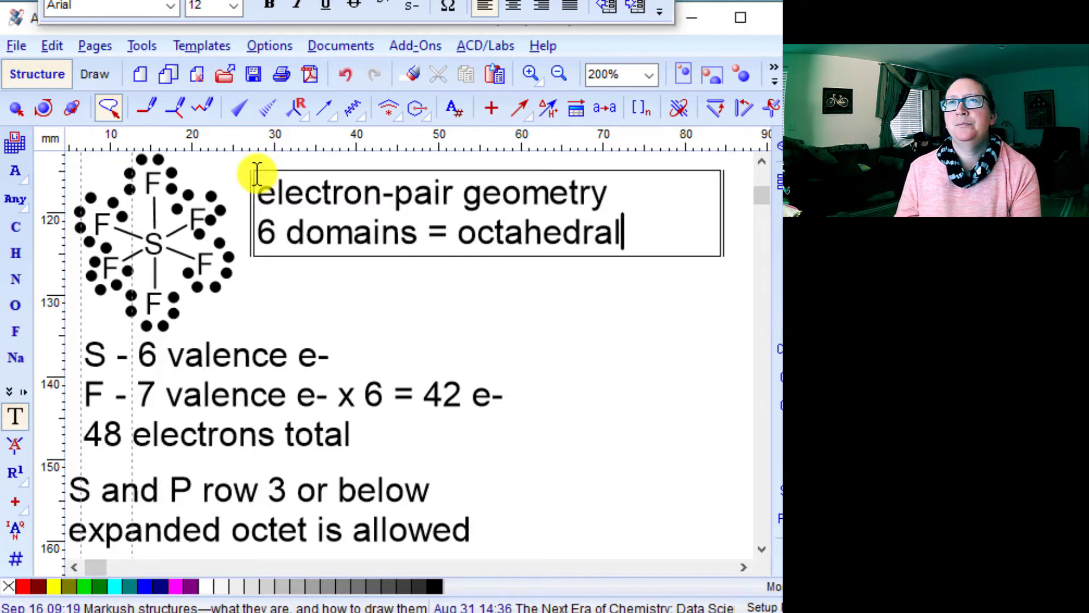
Step: Add the lines "molecular geometry" and "0 lone pairs = octahedral" to the geometry note beside the structure
key("Return")
type("moleculr")
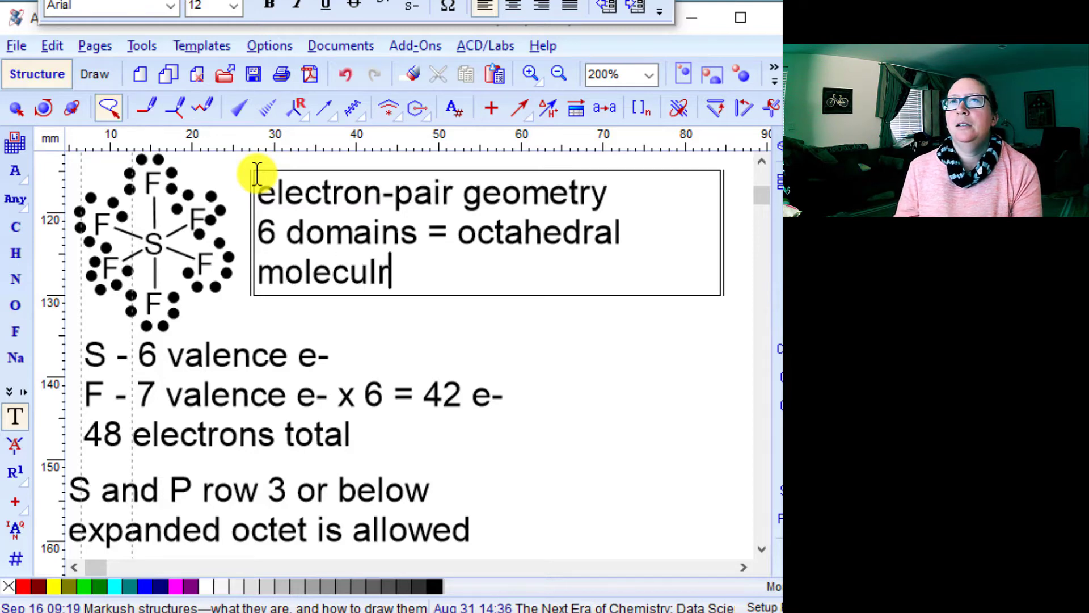
key("BackSpace")
type("ar geometry")
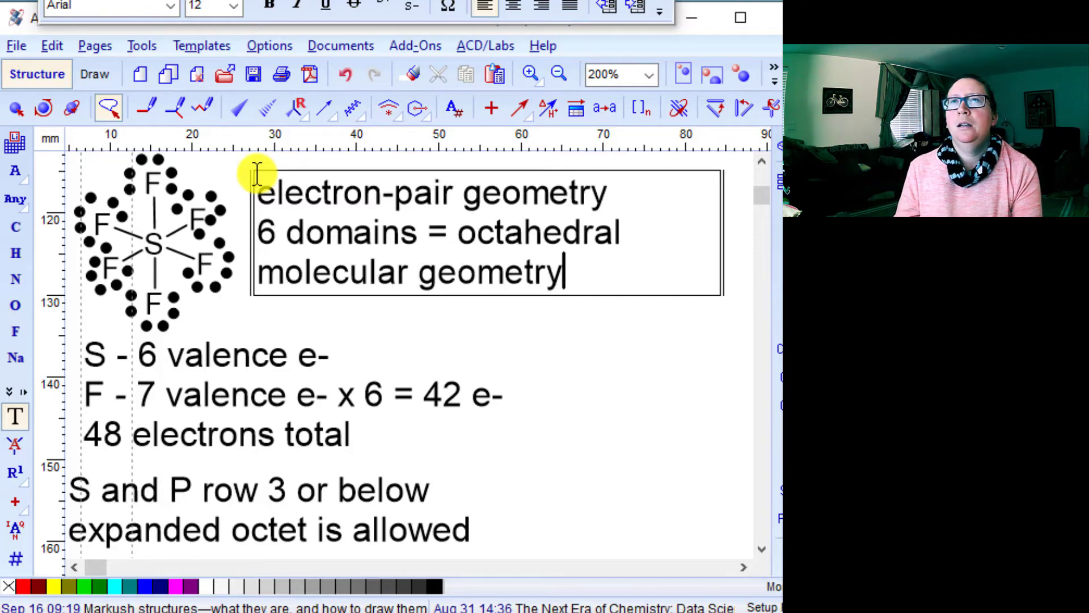
key("Return")
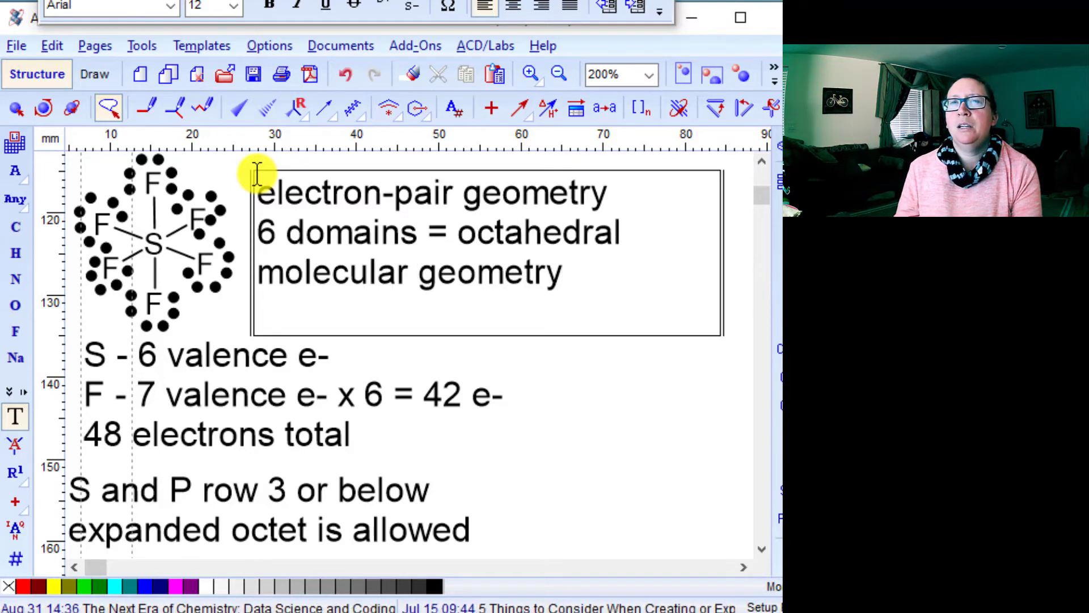
type("0 lone pair")
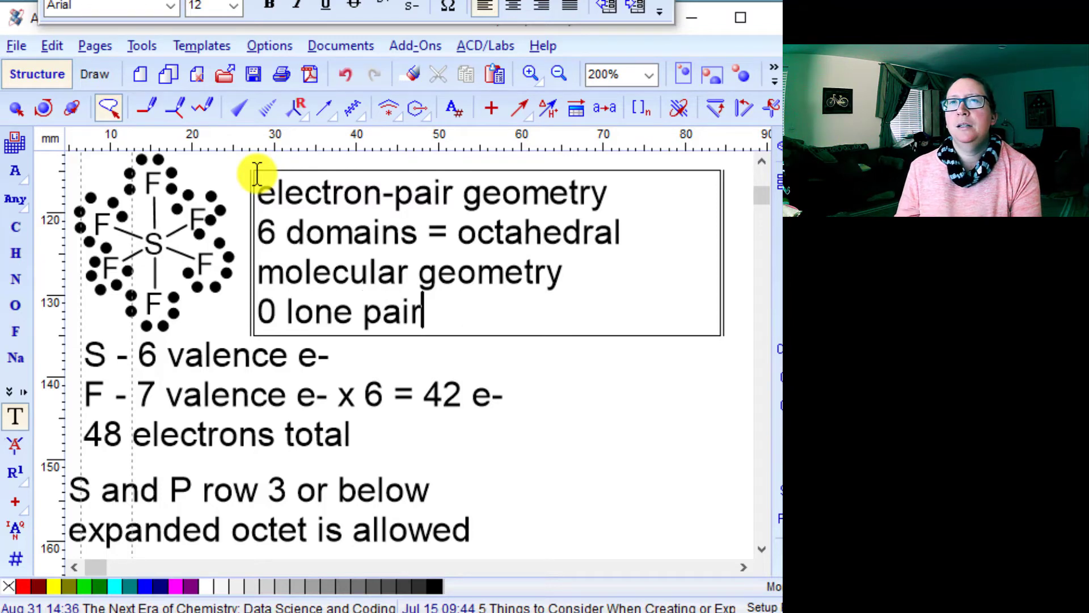
type("s,")
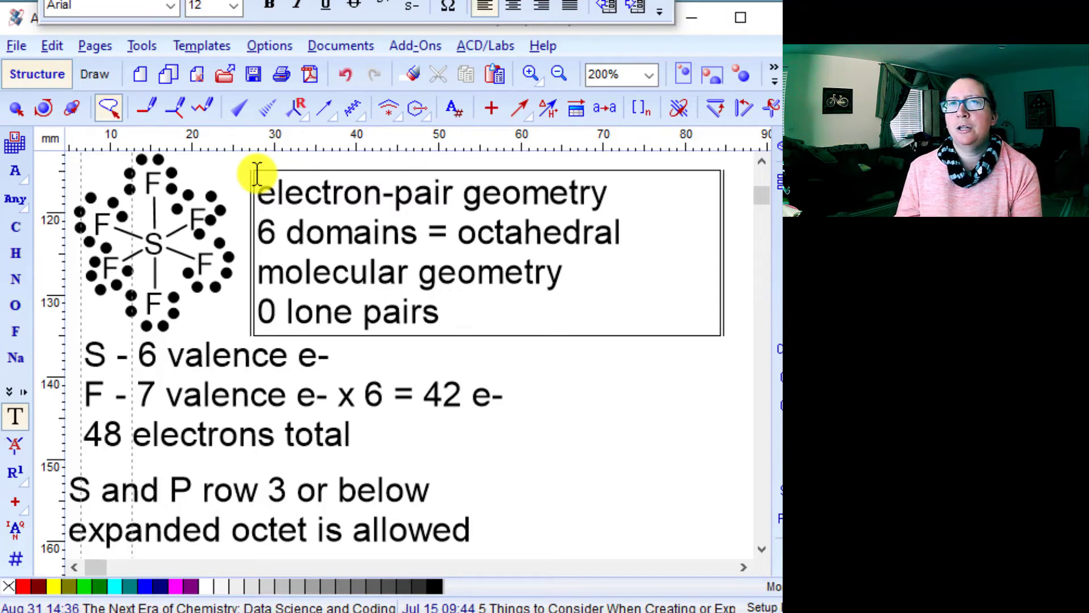
key("BackSpace")
type("=")
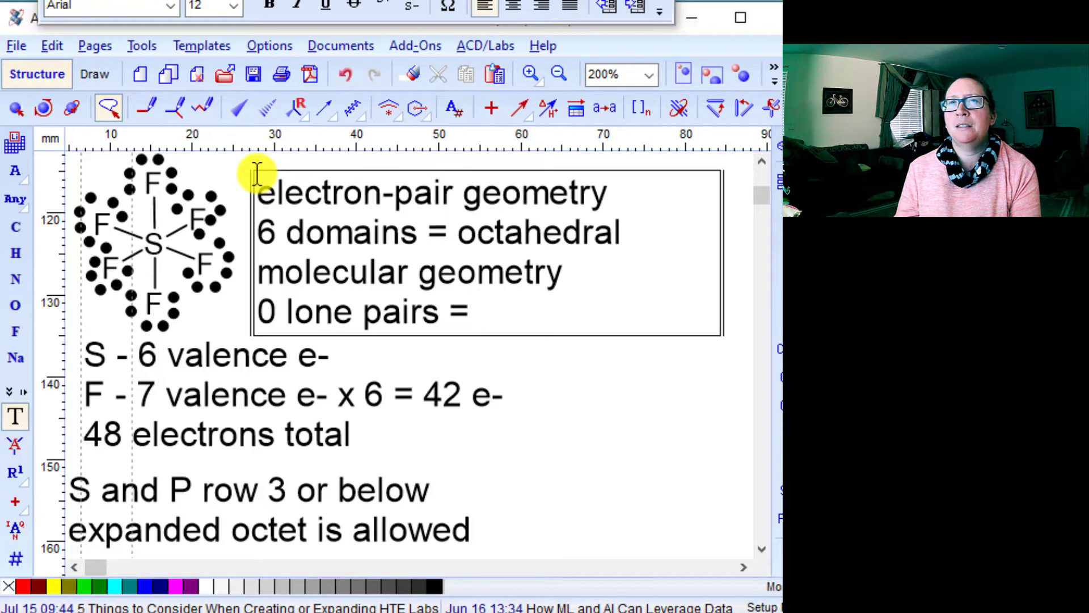
type(" octahe")
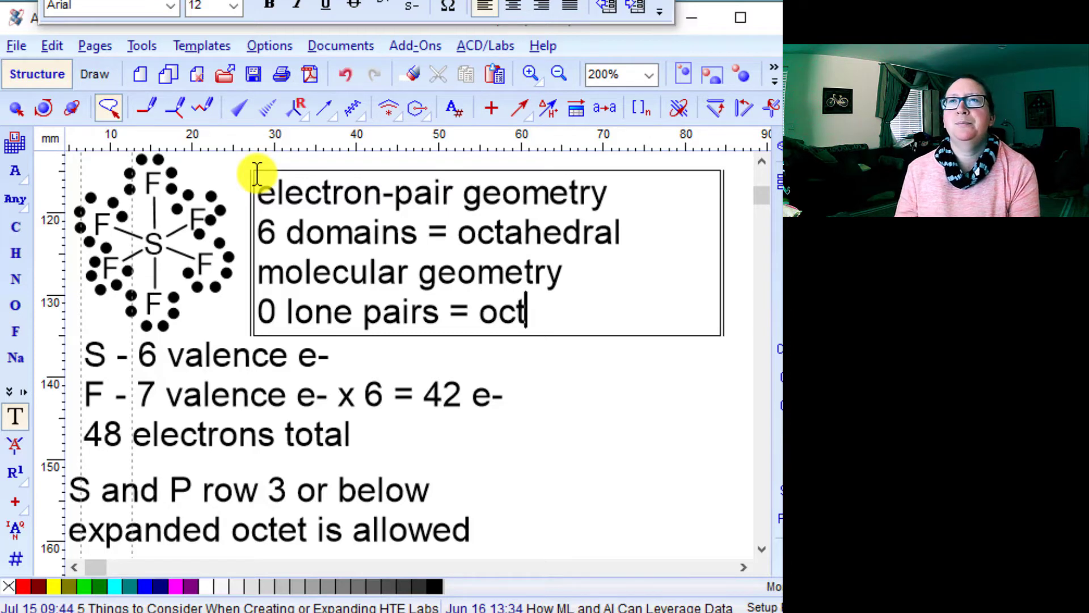
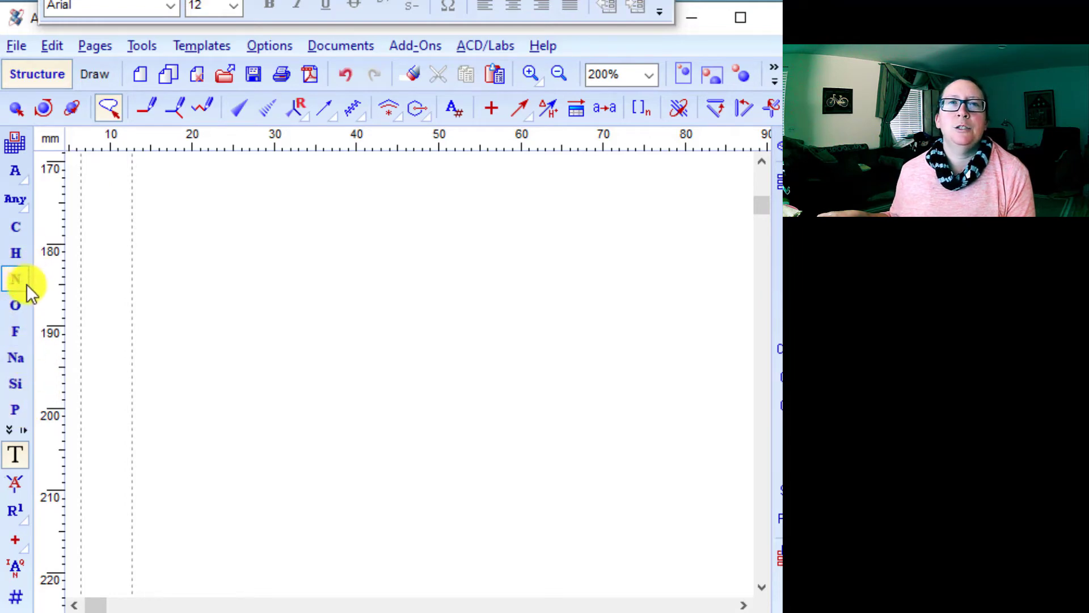
Step: Draw a sulfur tetrafluoride structure in the blank area, with a central S single-bonded to four F atoms in a cross
left_click(8, 432)
left_click(24, 454)
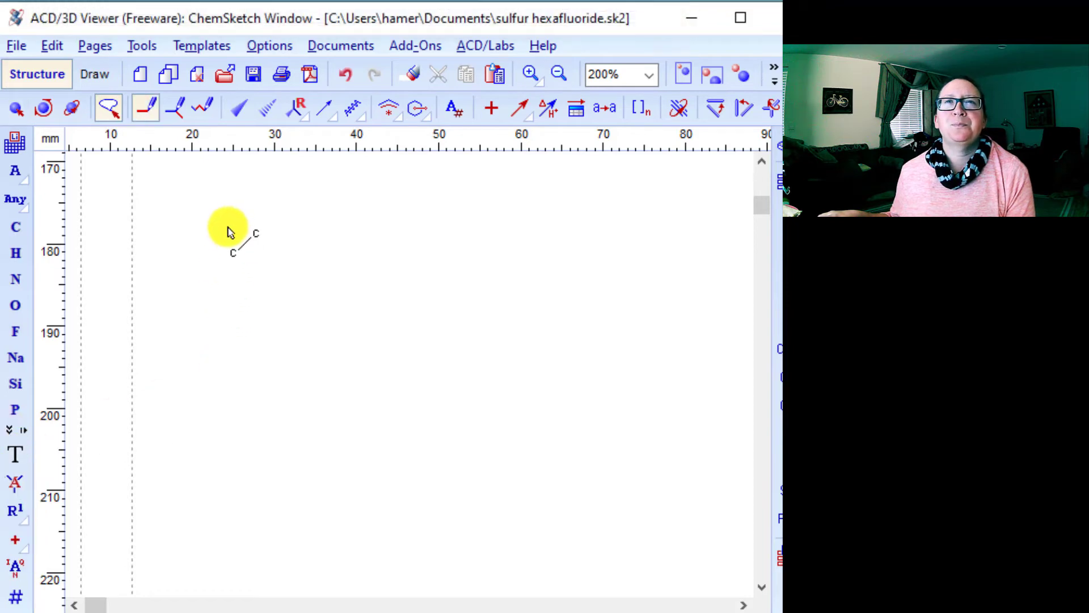
left_click(210, 222)
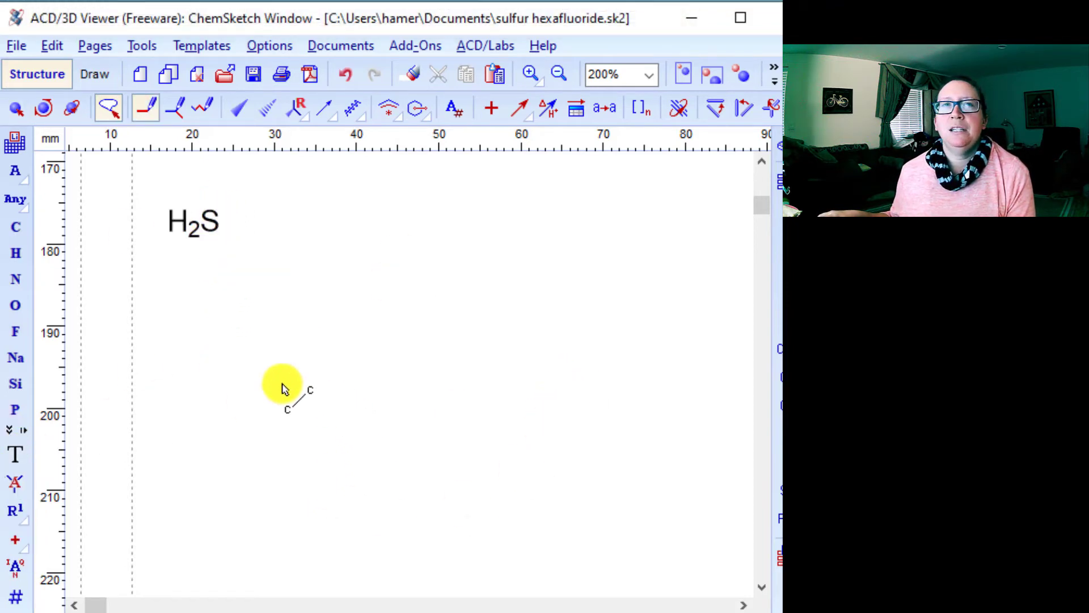
left_click(26, 331)
left_click_drag(218, 230, 207, 276)
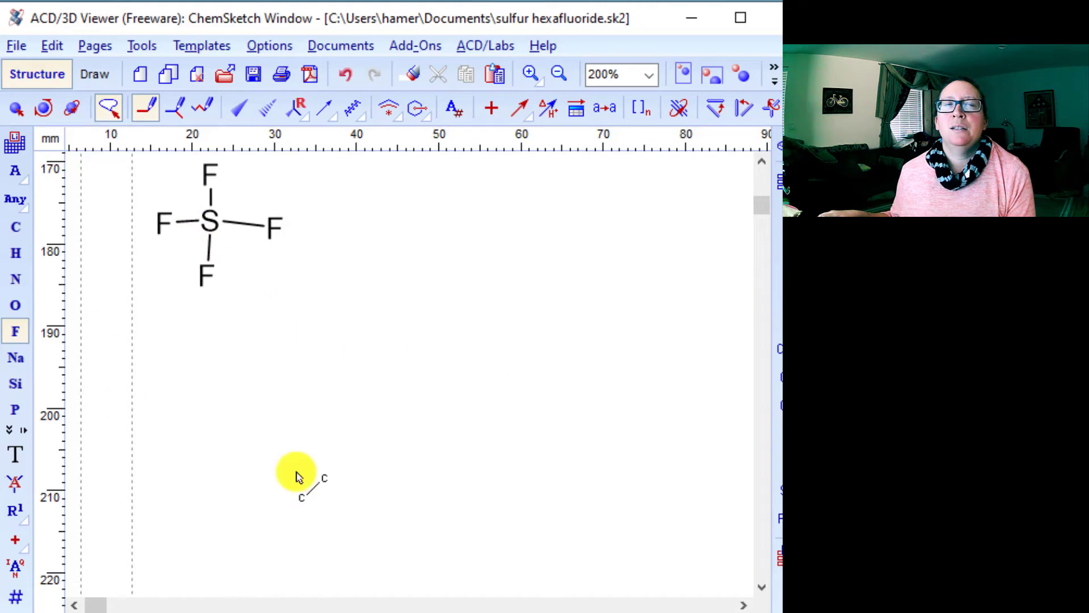
left_click(54, 40)
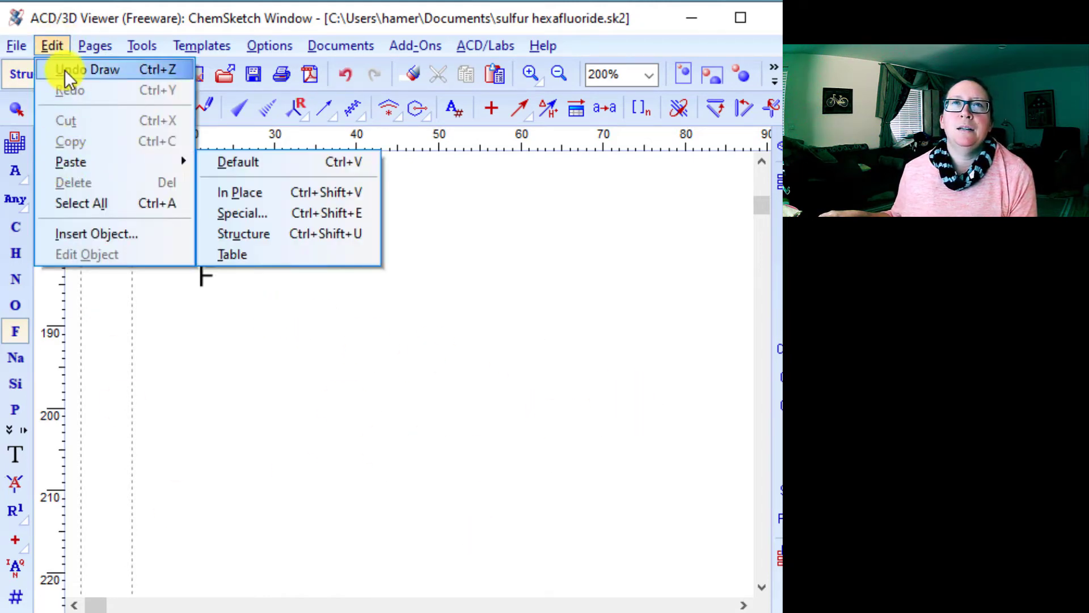
left_click(47, 42)
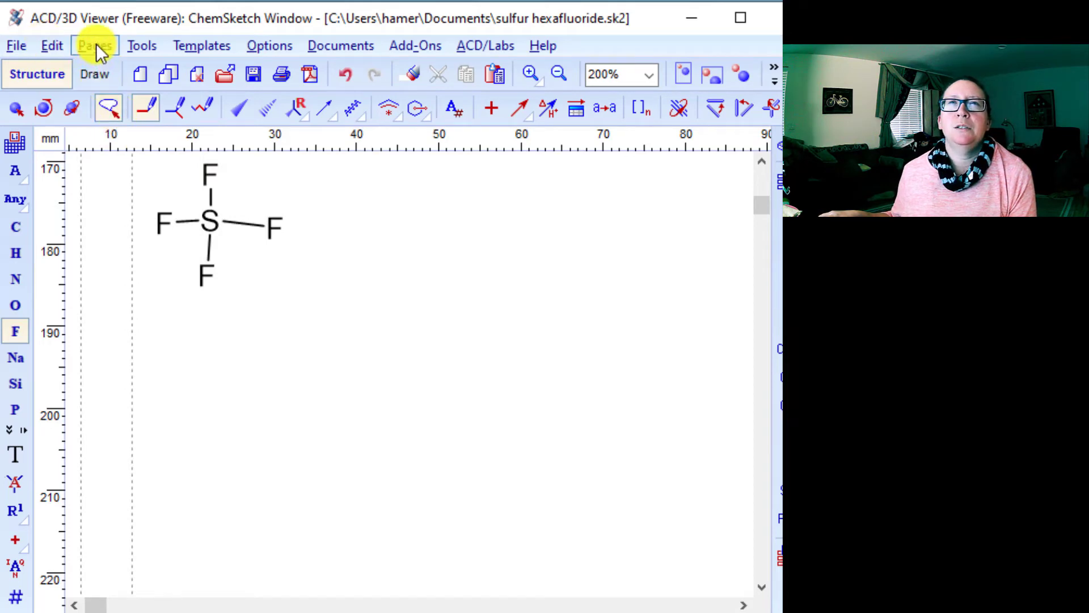
Step: Place a text note below the sulfur tetrafluoride structure with the first line "S - 6 valence e-"
left_click(15, 454)
left_click(136, 311)
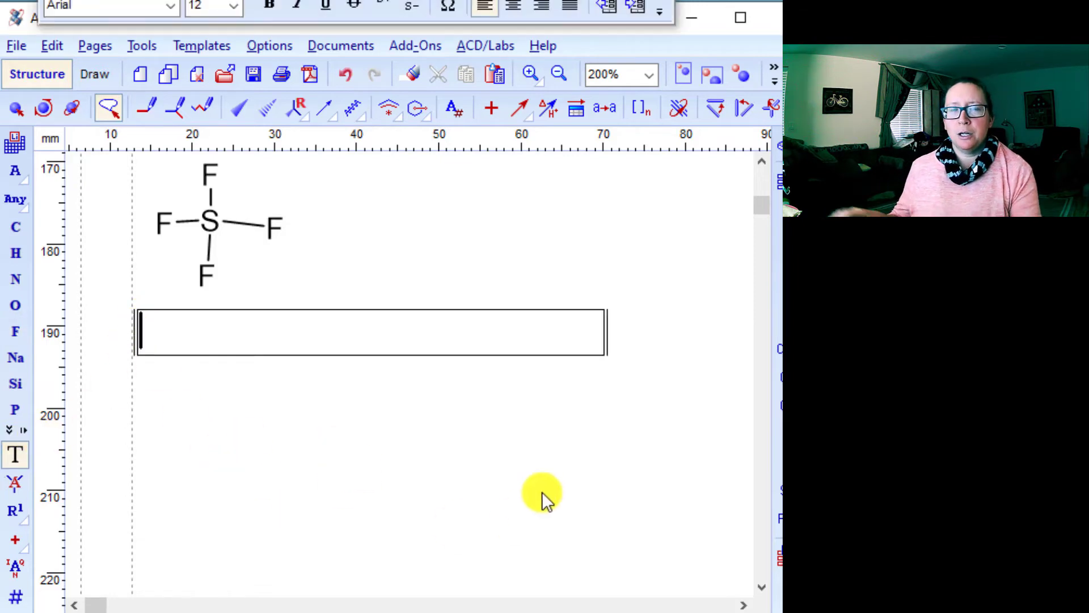
type("S - 6 valence e-")
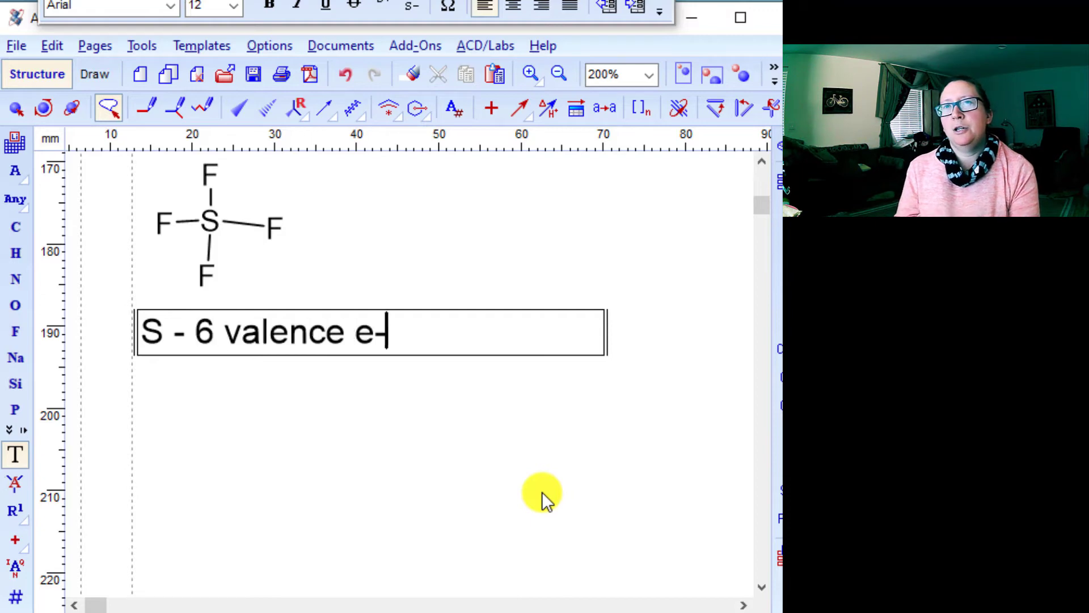
key("Return")
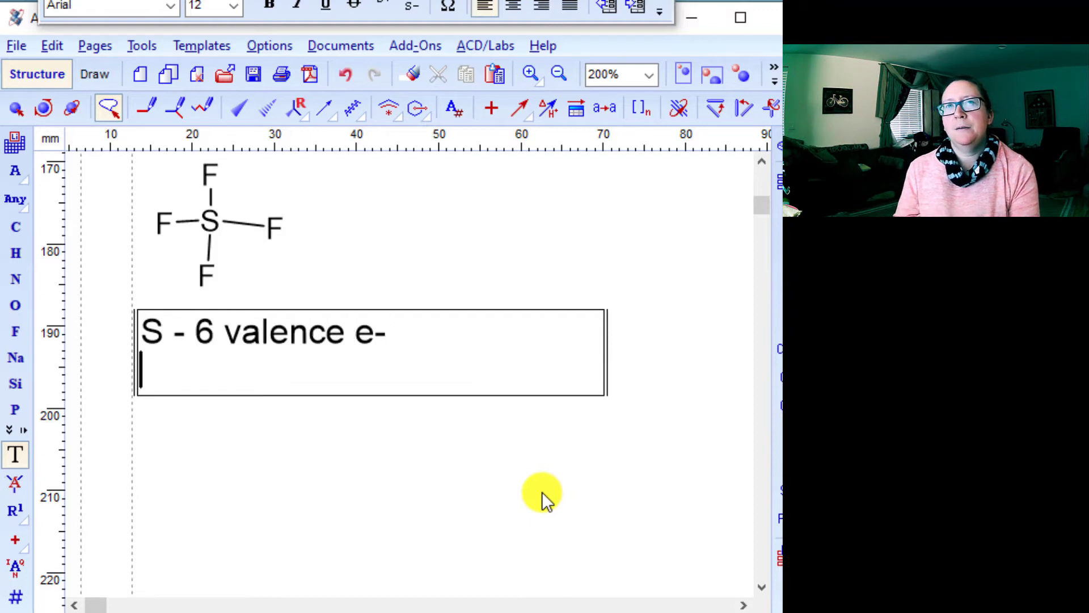
Step: Add the fluorine count "F - 7 valence e- x 4 = 28 e-" and the total "34 e-" as further lines of the note
type("F =")
key("BackSpace")
key("BackSpace")
type("- 7 va")
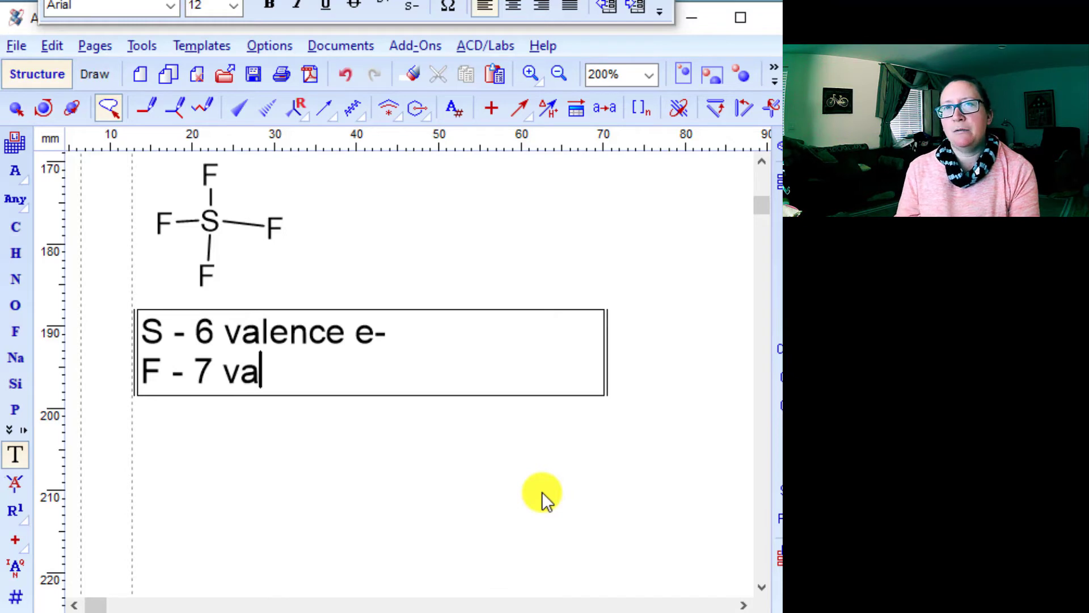
type("lence e- x 4")
key("Return")
key("BackSpace")
type("= ")
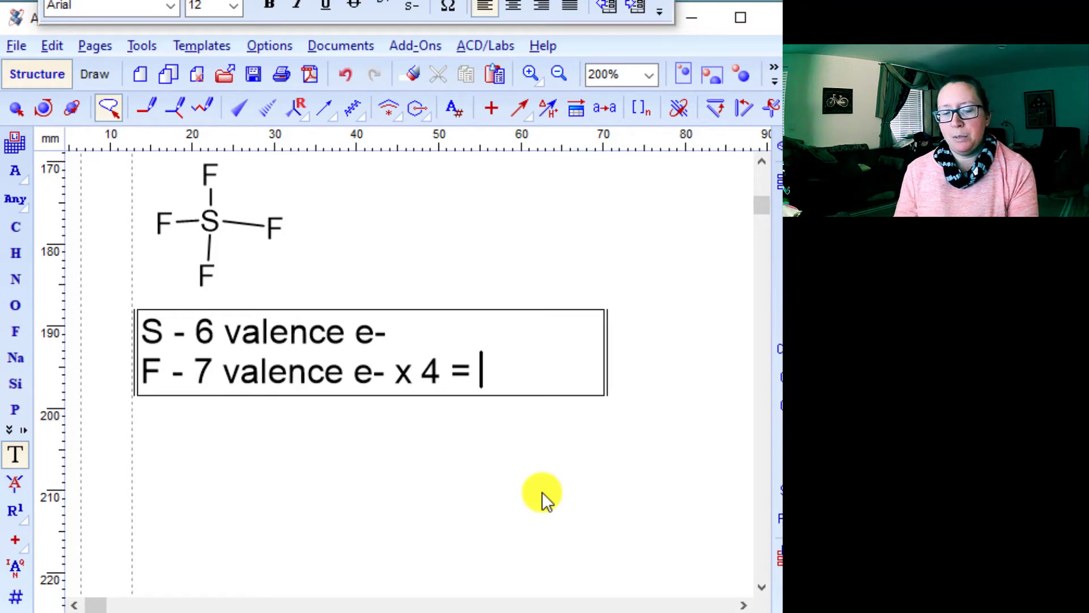
type("28 e")
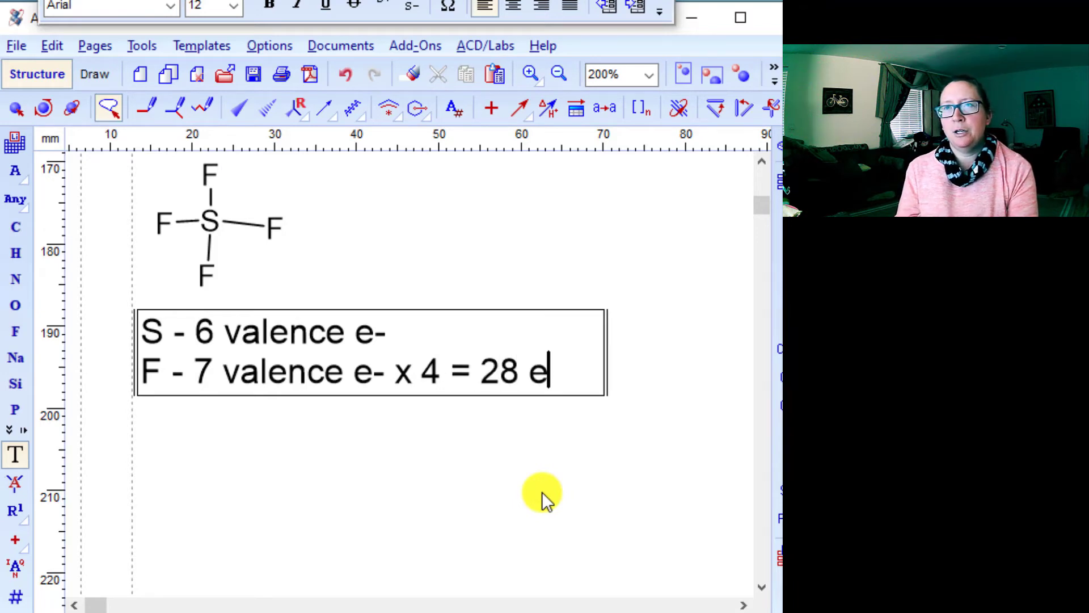
type("-")
key("Return")
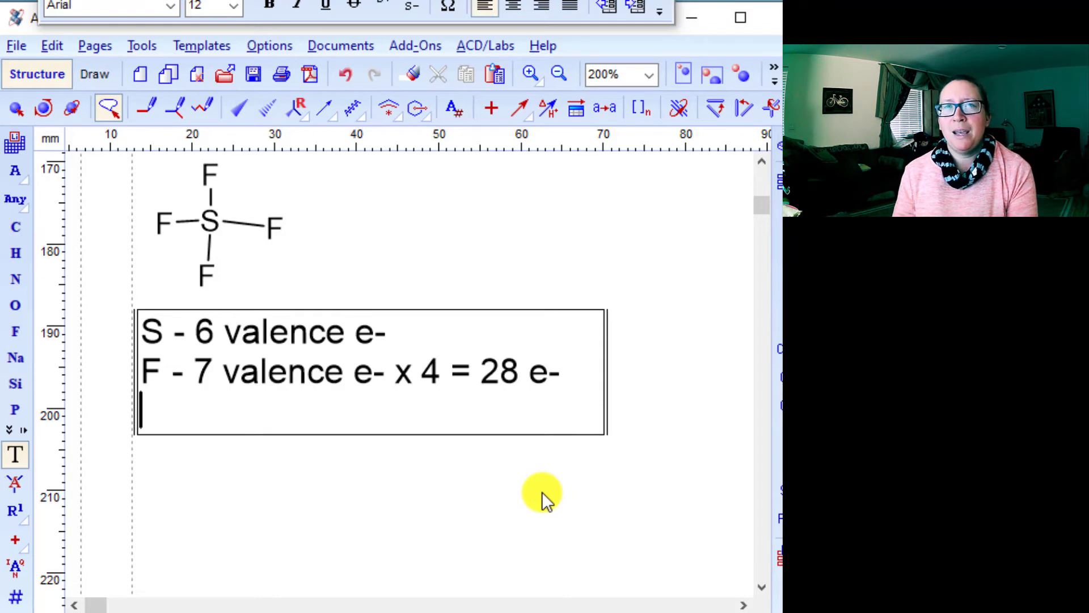
type("34 e-")
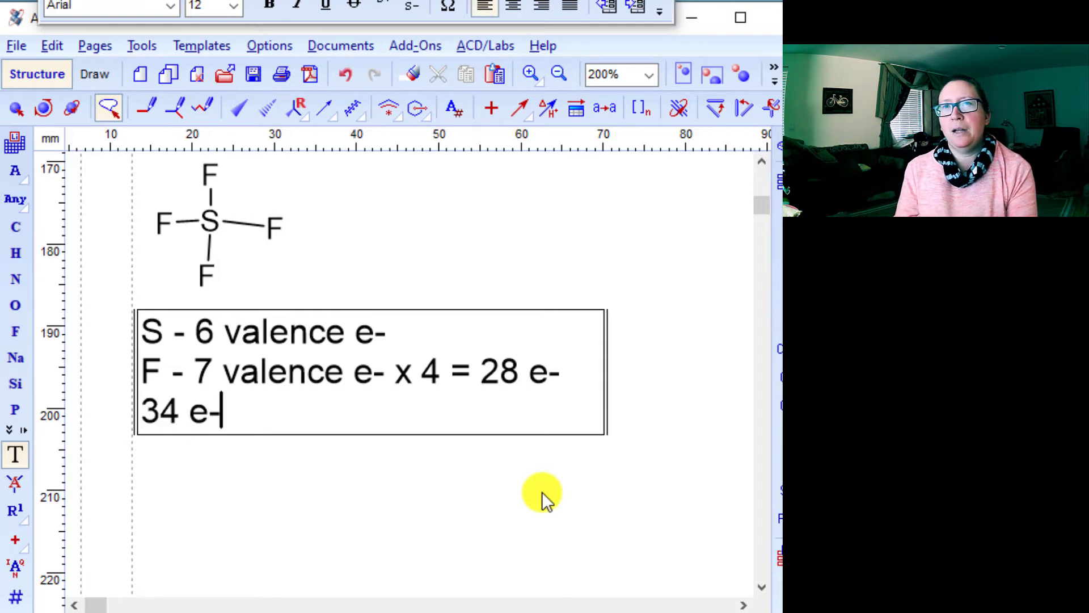
Step: Complete the last line of the valence electron note as "34 e- total"
type(" total")
left_click(385, 477)
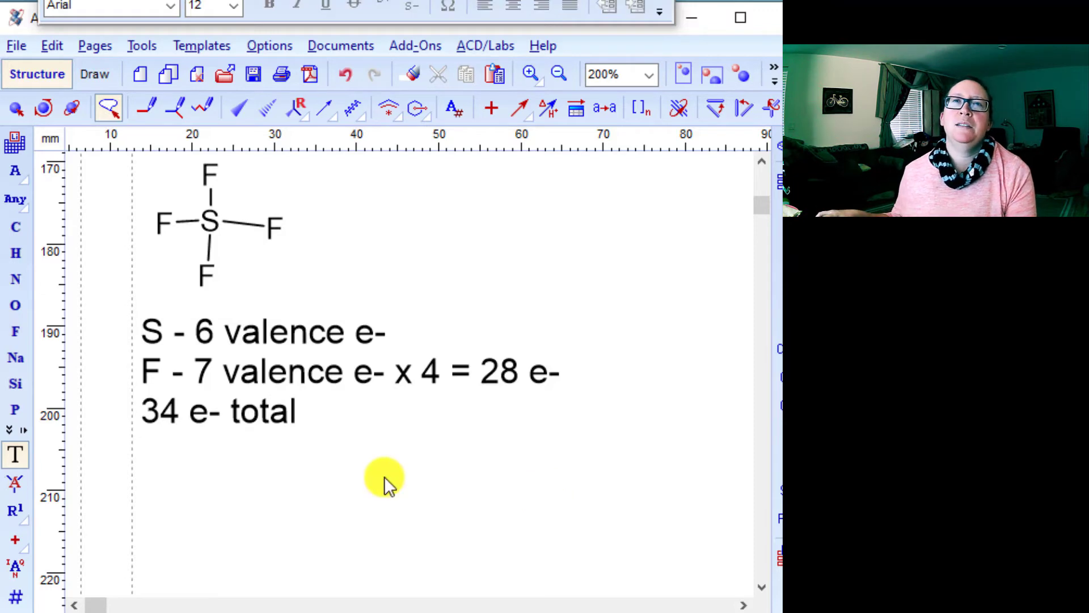
Step: Clean up the geometry of the sulfur tetrafluoride structure with Clean Structure and dismiss the structure properties
left_click(99, 48)
mouse_move(127, 46)
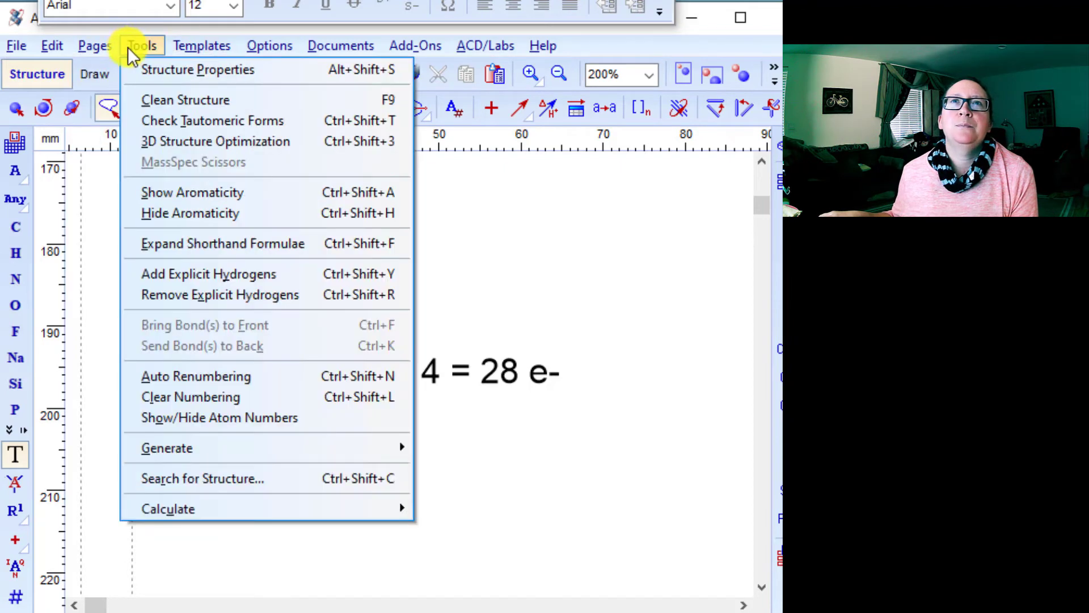
left_click(159, 69)
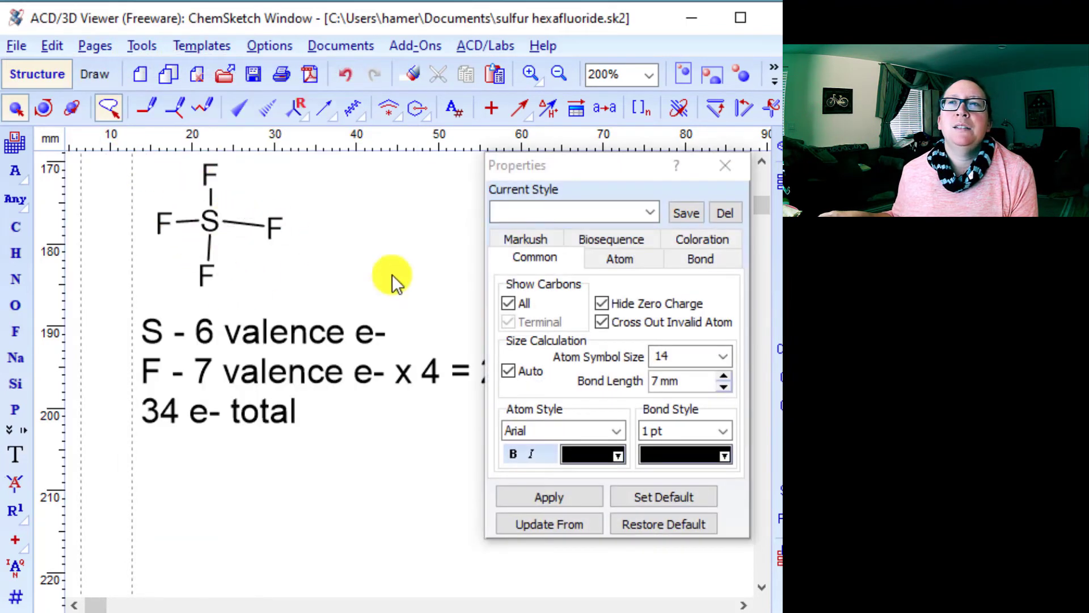
mouse_move(334, 206)
left_mouse_down()
mouse_move(163, 302)
mouse_move(138, 163)
mouse_move(201, 158)
left_mouse_up()
left_click(203, 45)
left_click(203, 46)
left_click(144, 46)
left_click(161, 102)
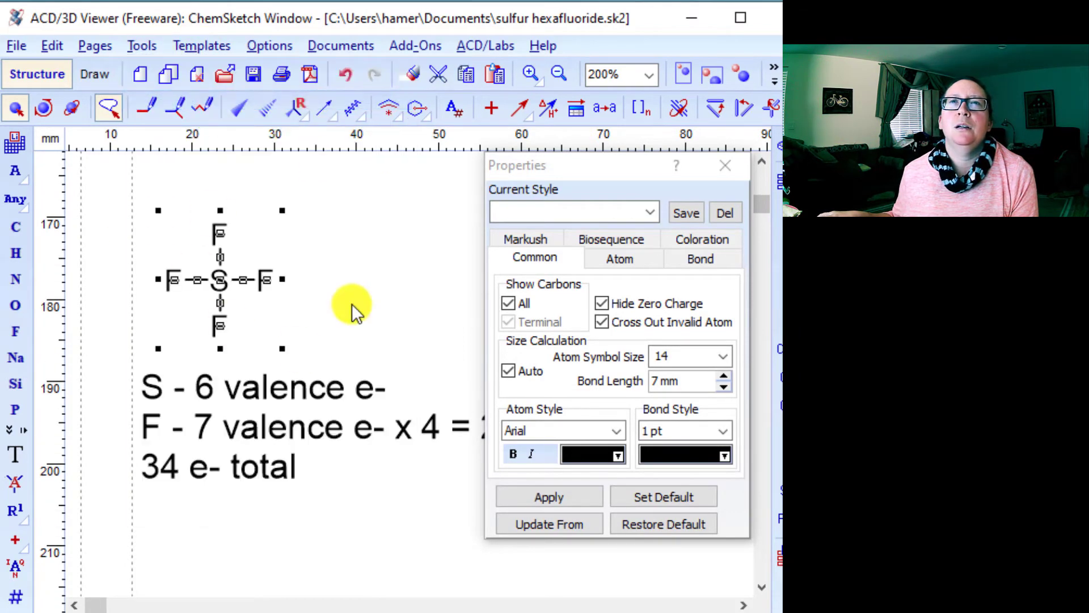
left_click(376, 321)
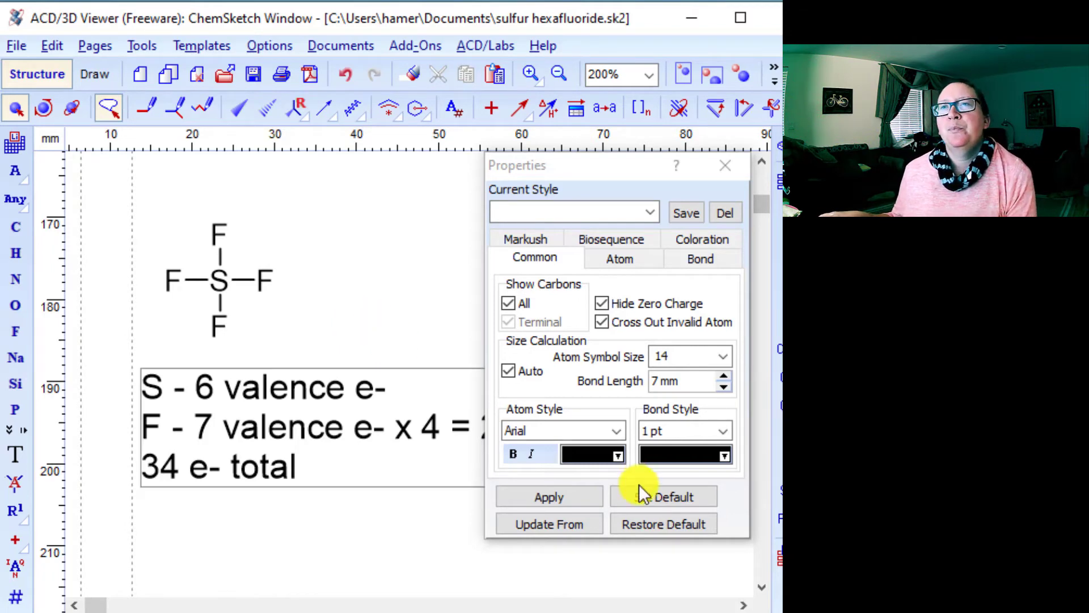
left_click(727, 165)
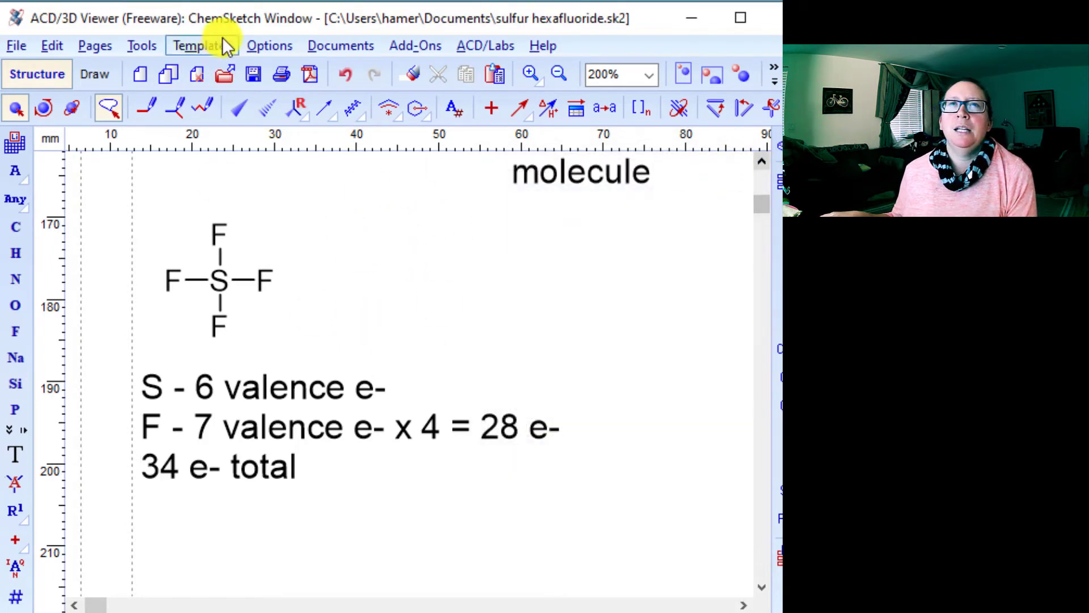
Step: Place horizontal Lewis lone pairs above the upper F, below the lower F, and above and below both side F atoms
left_click(189, 45)
left_click(235, 68)
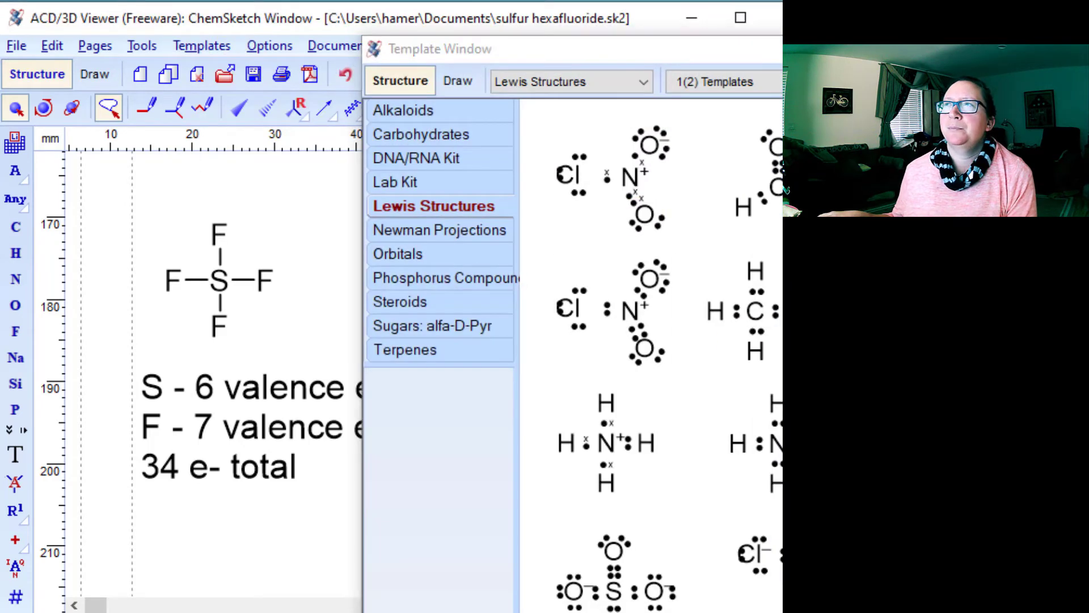
left_click(94, 74)
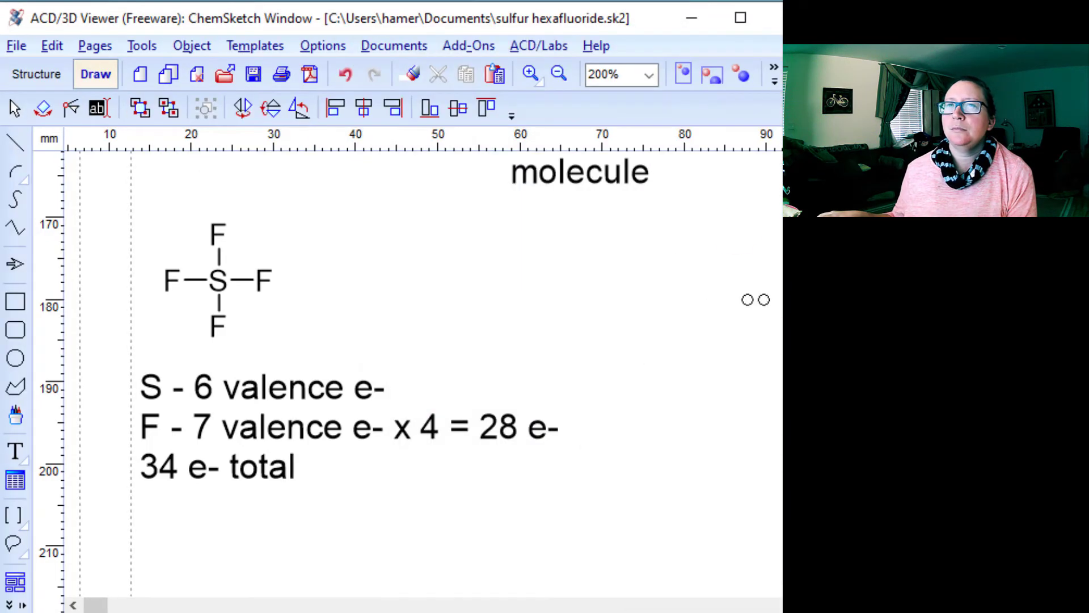
left_click(216, 209)
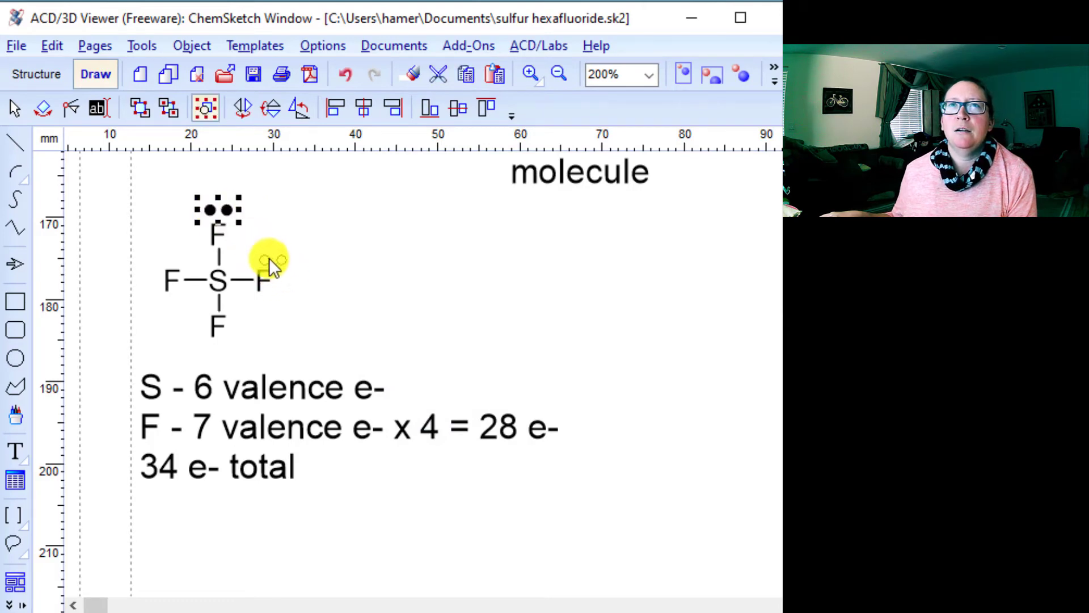
left_click(267, 295)
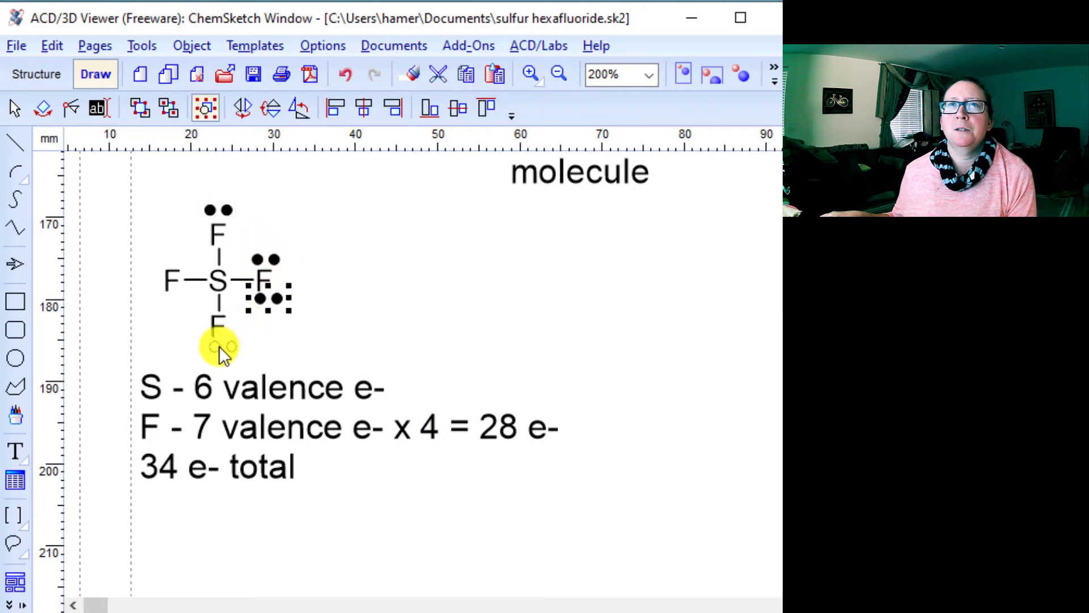
left_click(215, 347)
left_click(172, 299)
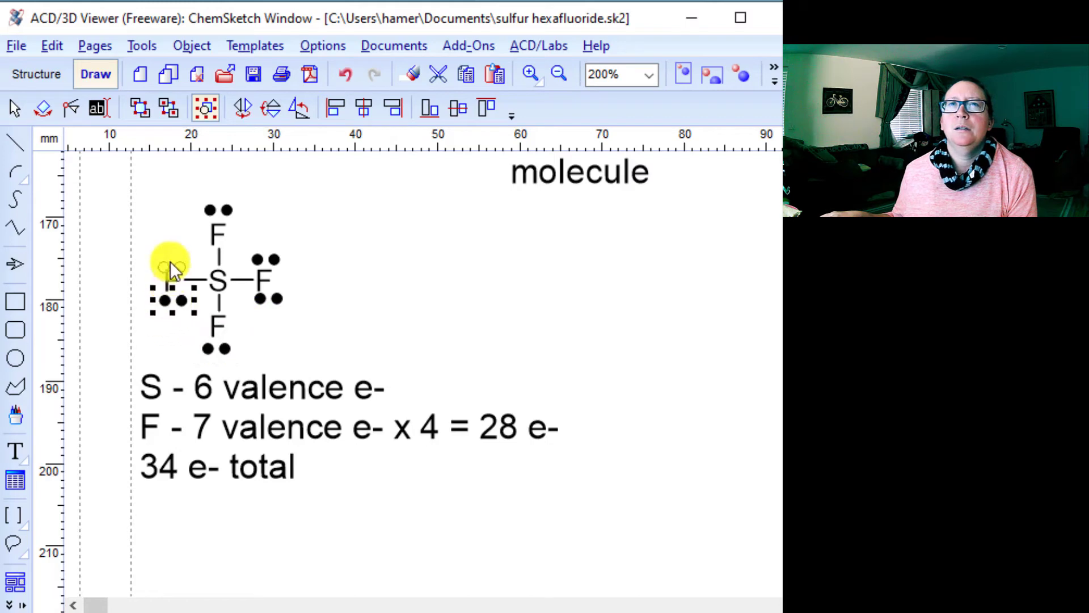
left_click(170, 254)
Step: Place vertical Lewis lone pairs on both sides of the upper and lower F atoms and on the outer side of each side F
left_click(236, 47)
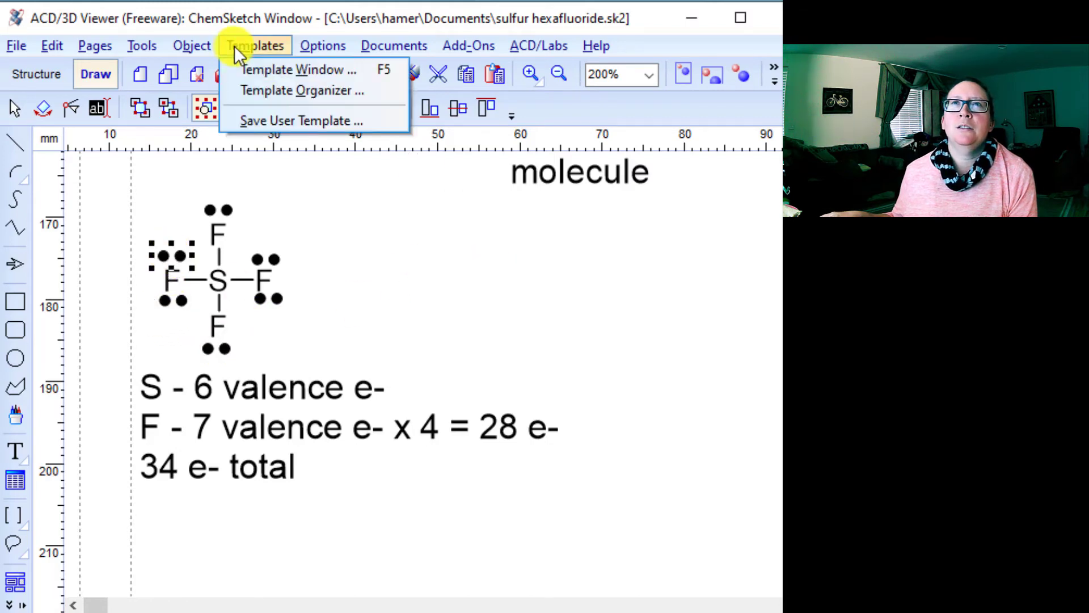
left_click(255, 70)
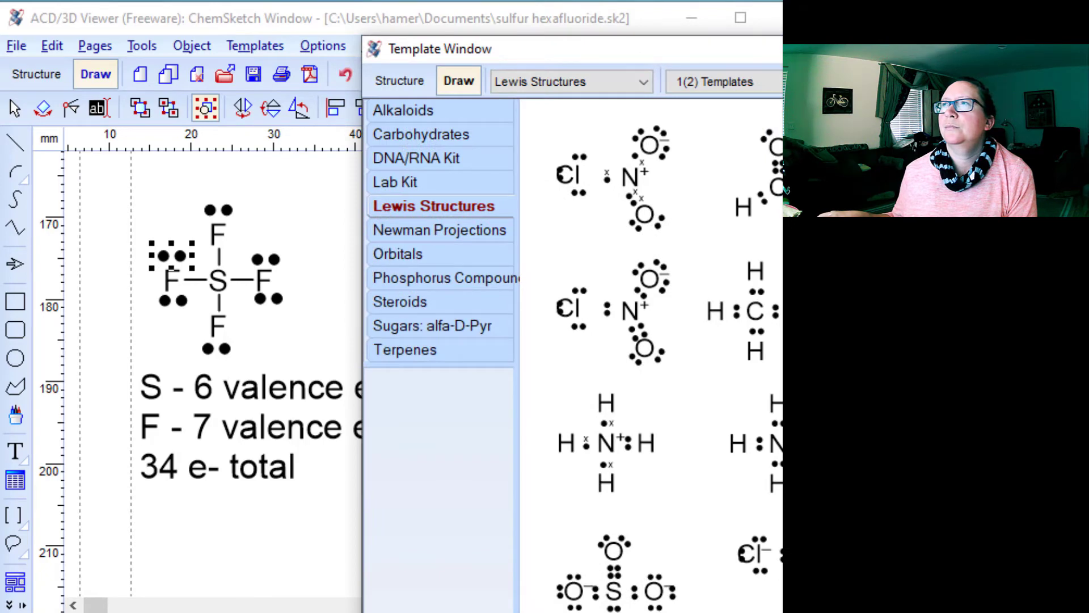
left_click(851, 258)
left_click(298, 286)
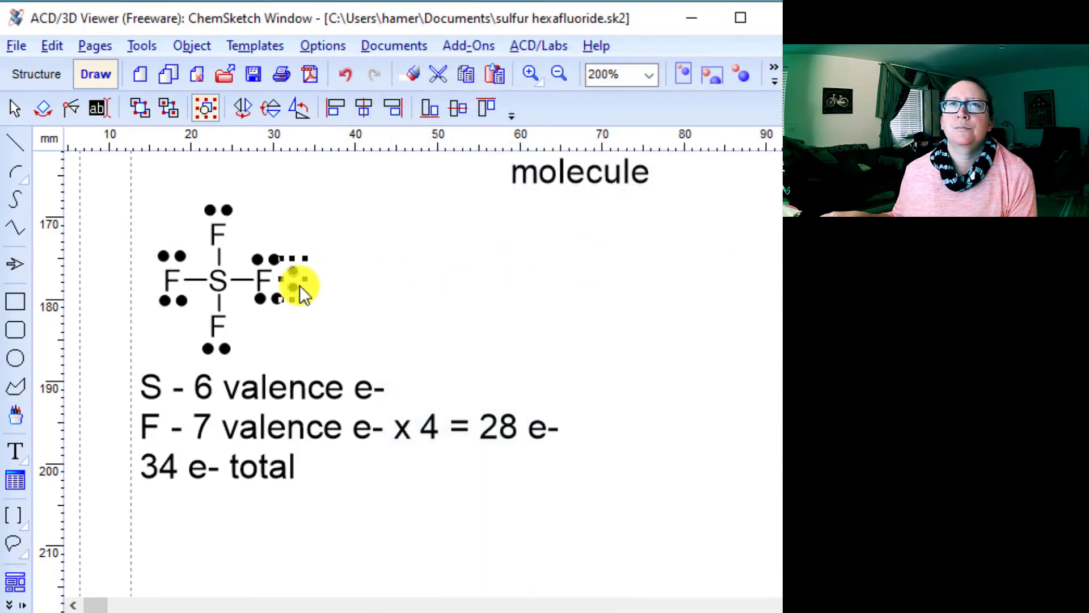
left_click(205, 236)
left_click(236, 235)
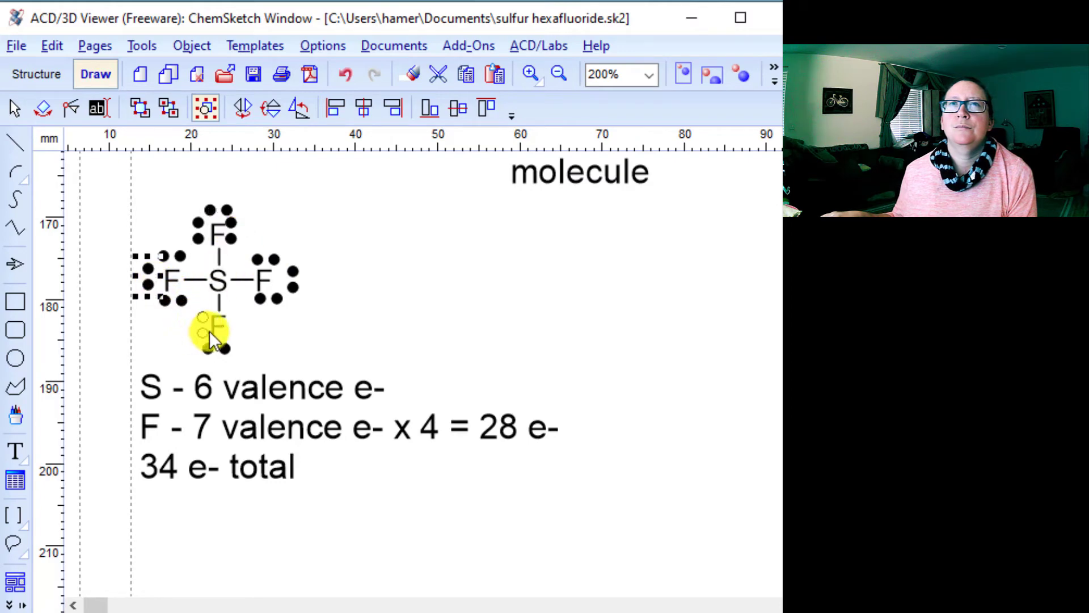
left_click(206, 328)
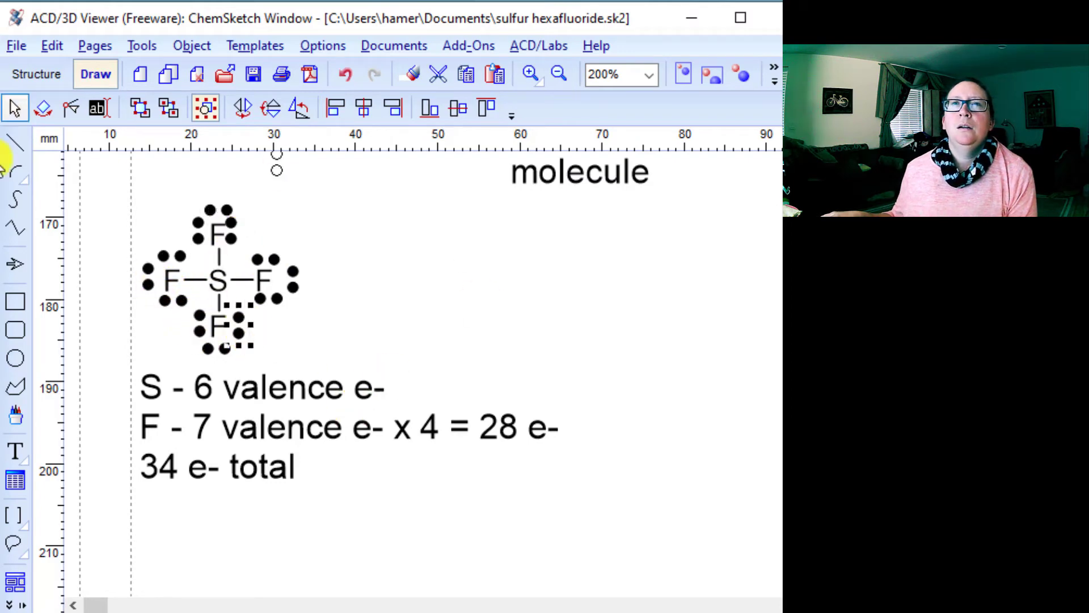
left_click(52, 45)
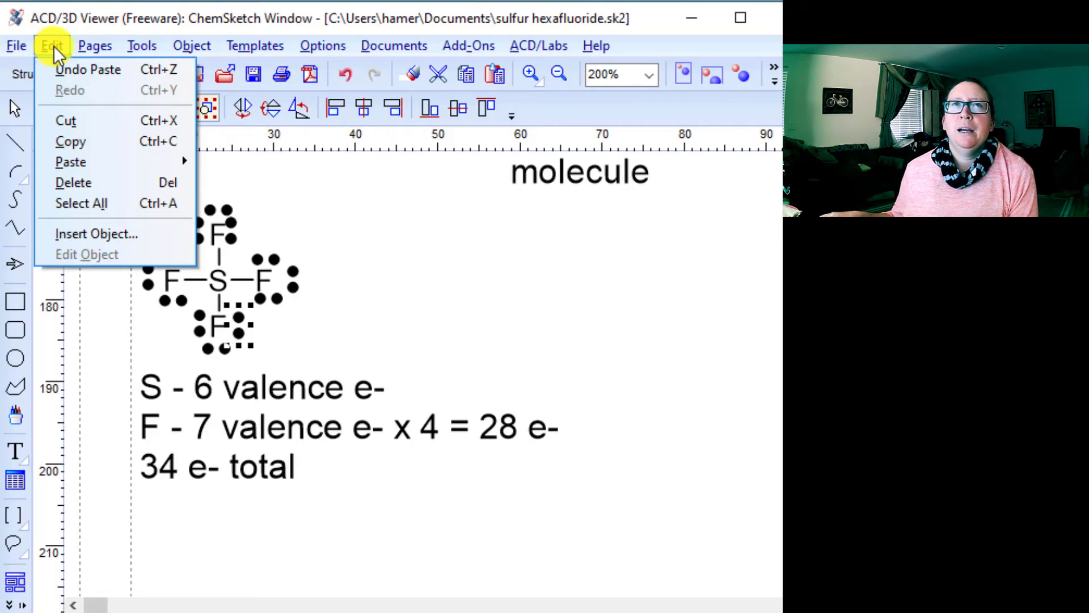
left_click(391, 209)
key("ctrl+v")
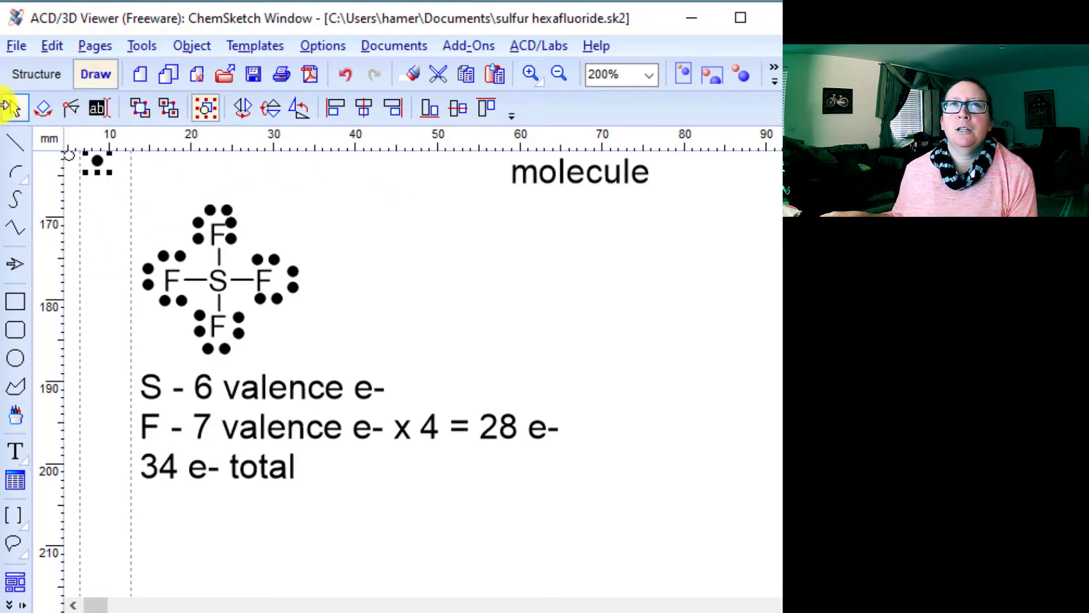
left_click(53, 47)
left_click(62, 62)
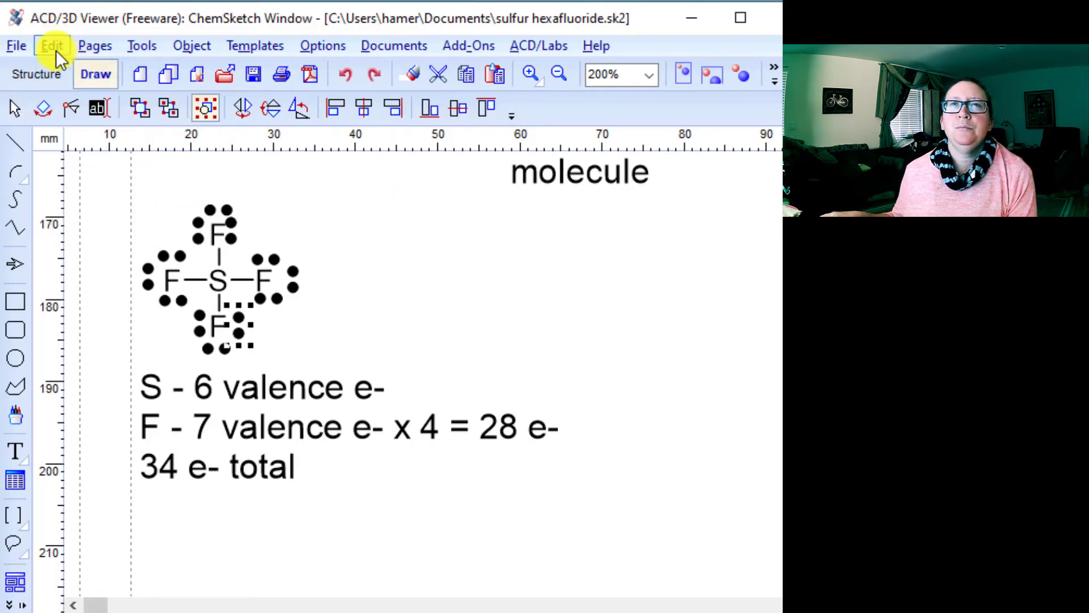
Step: Move the lone pair on the right of the upper F slightly outward, clear of the letter
left_click(38, 73)
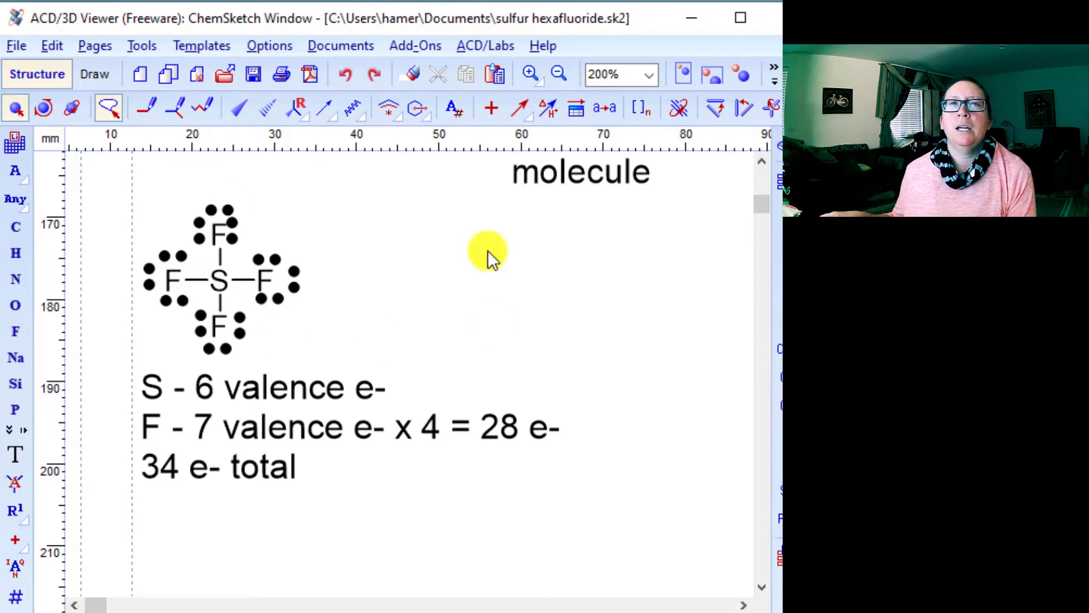
left_click(237, 221)
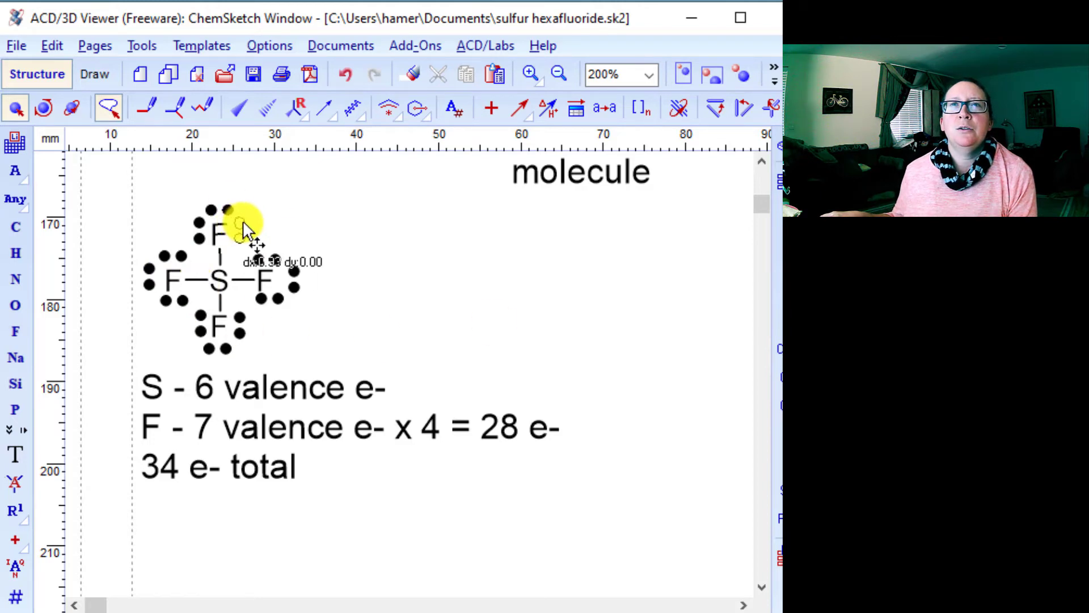
left_click(394, 322)
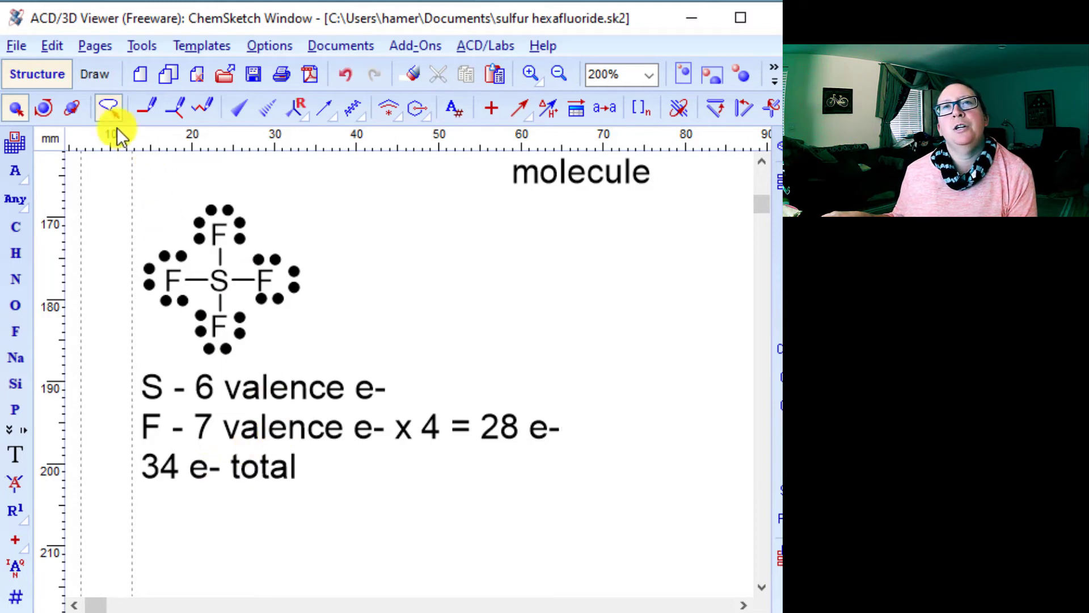
Step: Place a diagonal Lewis lone pair at the upper right of the central S atom
left_click(182, 45)
left_click(197, 65)
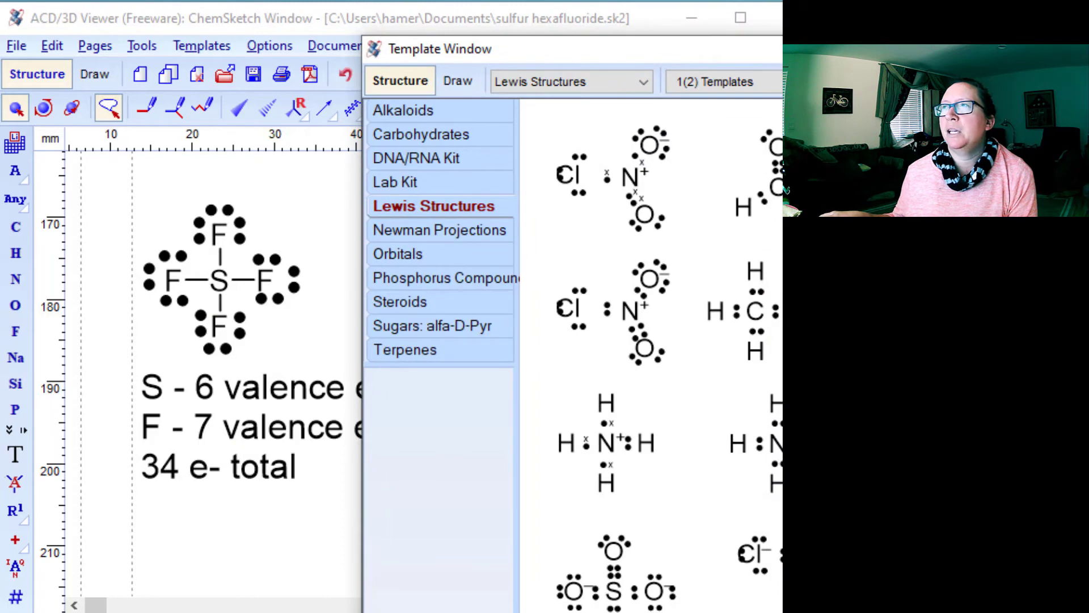
key("Escape")
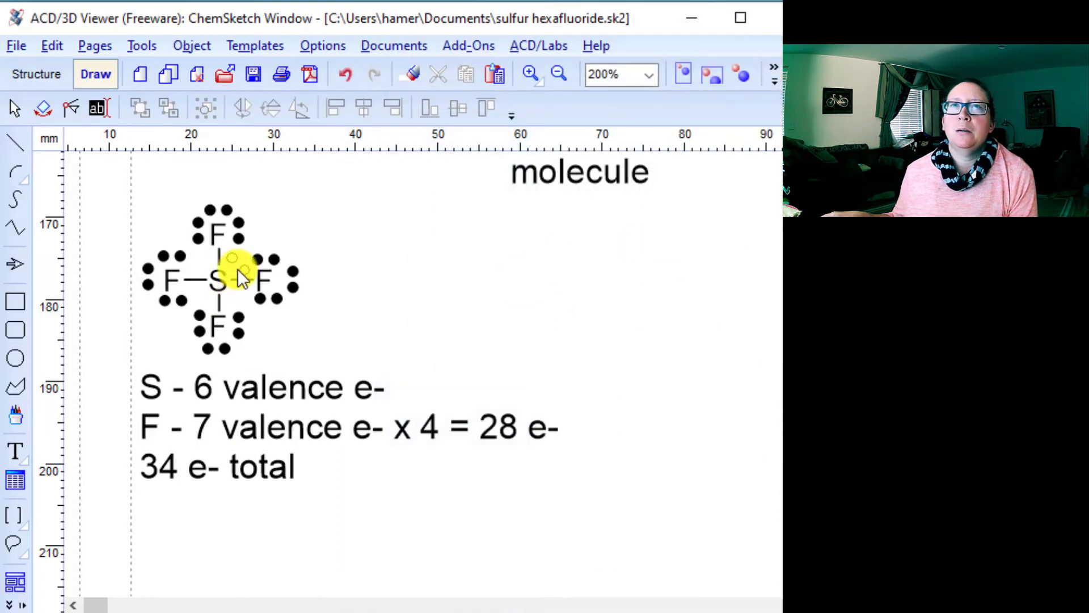
left_click(234, 275)
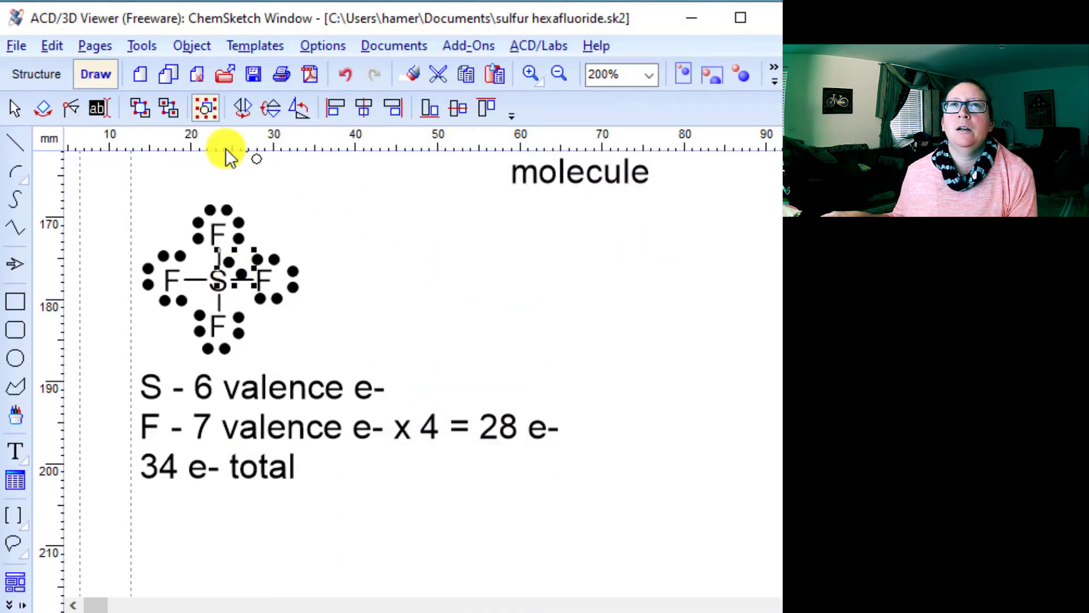
left_click(36, 51)
left_click(10, 50)
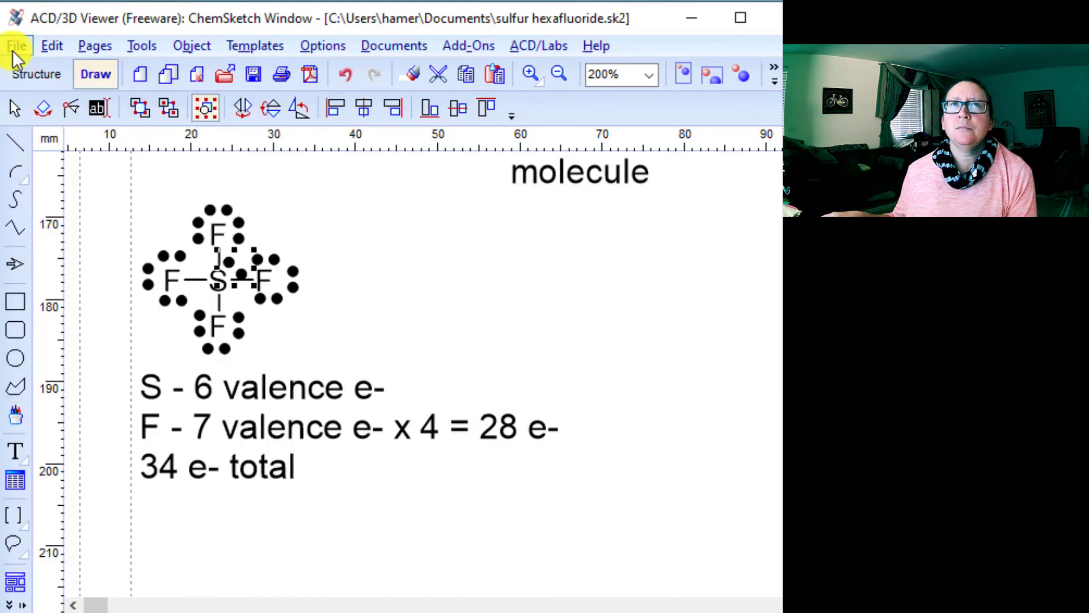
left_click(505, 336)
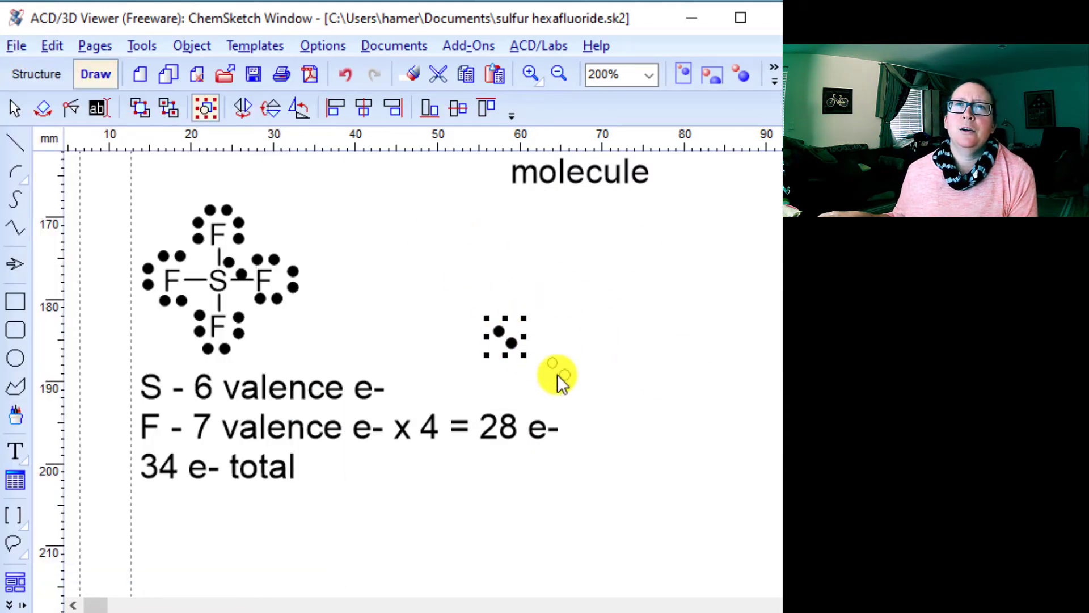
left_click(52, 46)
left_click(59, 79)
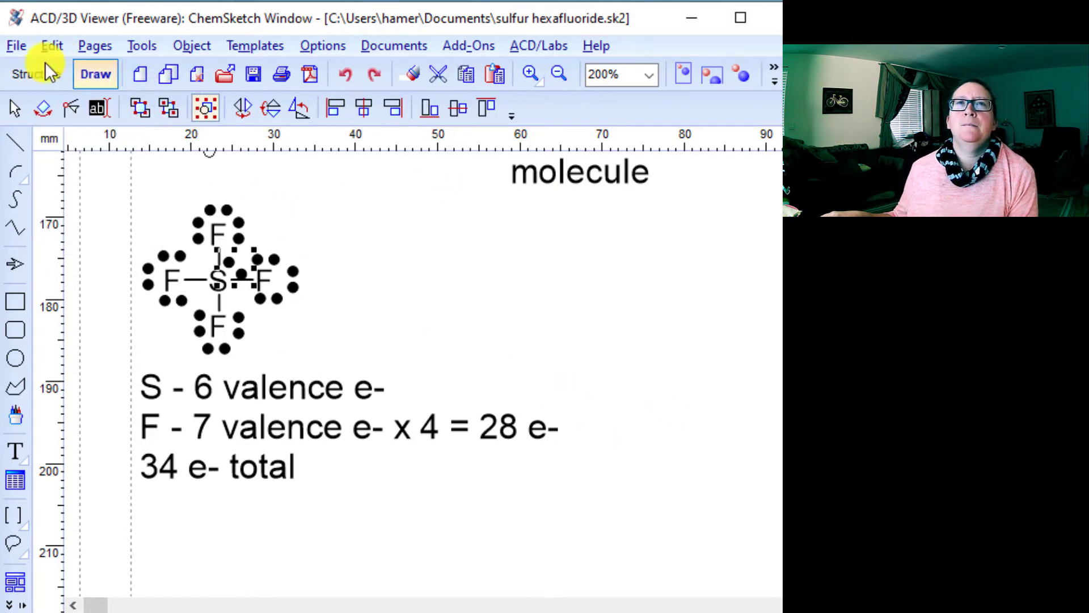
Step: Select the whole sulfur tetrafluoride structure with its lone pairs and run 3D Structure Optimization on it
left_click(34, 73)
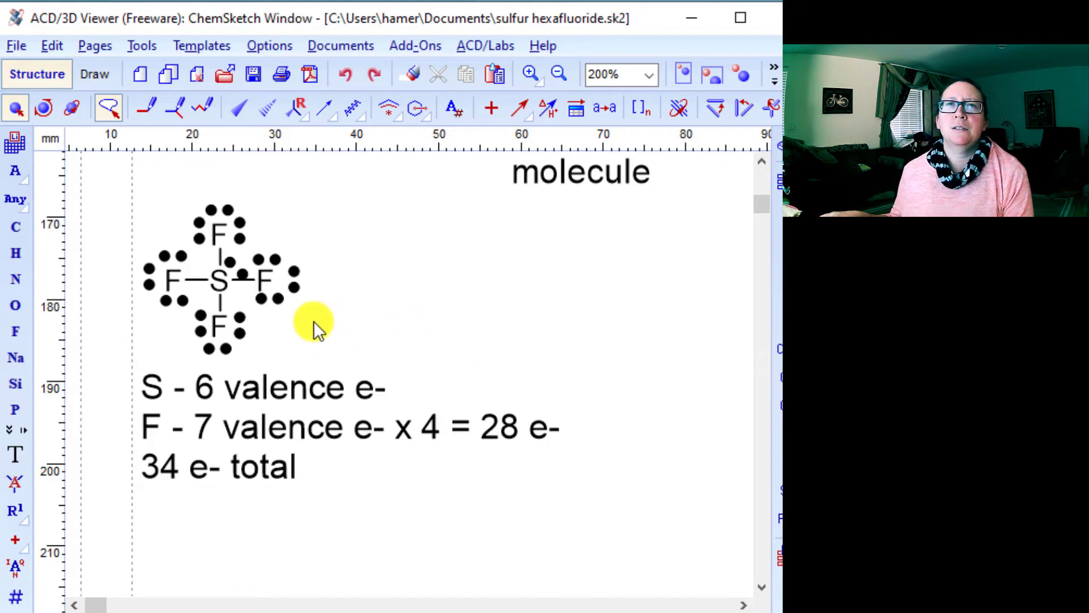
mouse_move(397, 222)
left_mouse_down()
mouse_move(215, 385)
mouse_move(102, 215)
mouse_move(297, 185)
mouse_move(391, 222)
left_mouse_up()
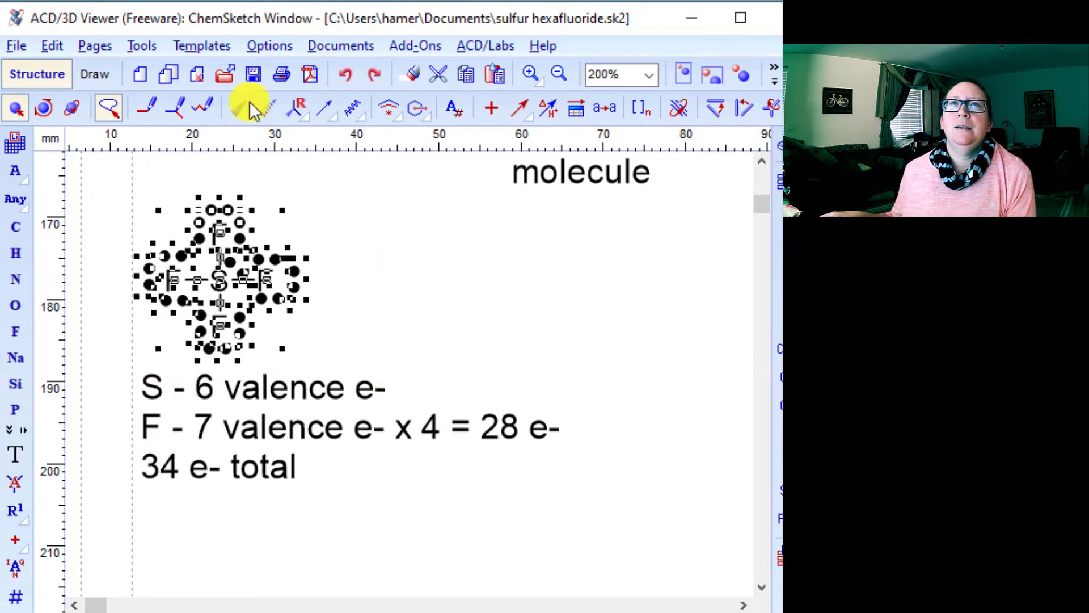
left_click(179, 43)
mouse_move(136, 44)
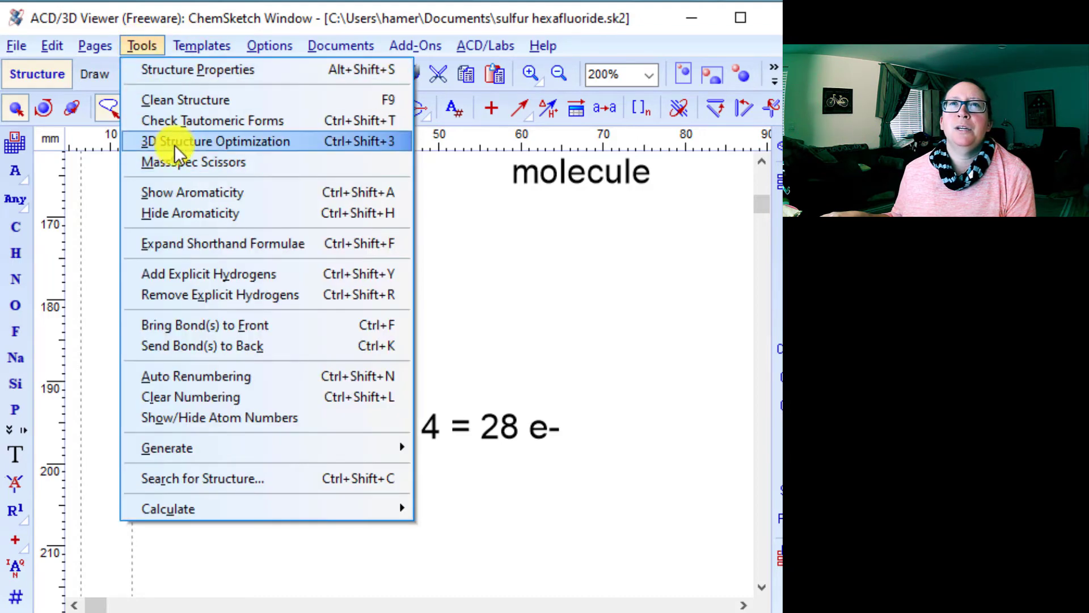
left_click(187, 161)
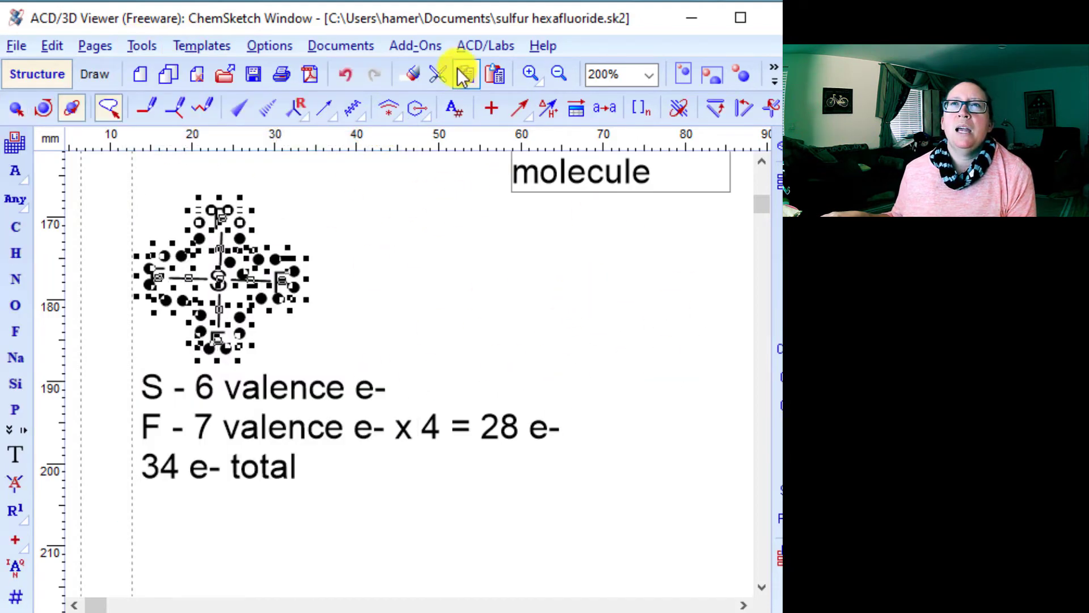
Step: Transfer the optimized sulfur tetrafluoride and the other drawn molecules to ACD/3D Viewer as a 3D model
left_click(170, 612)
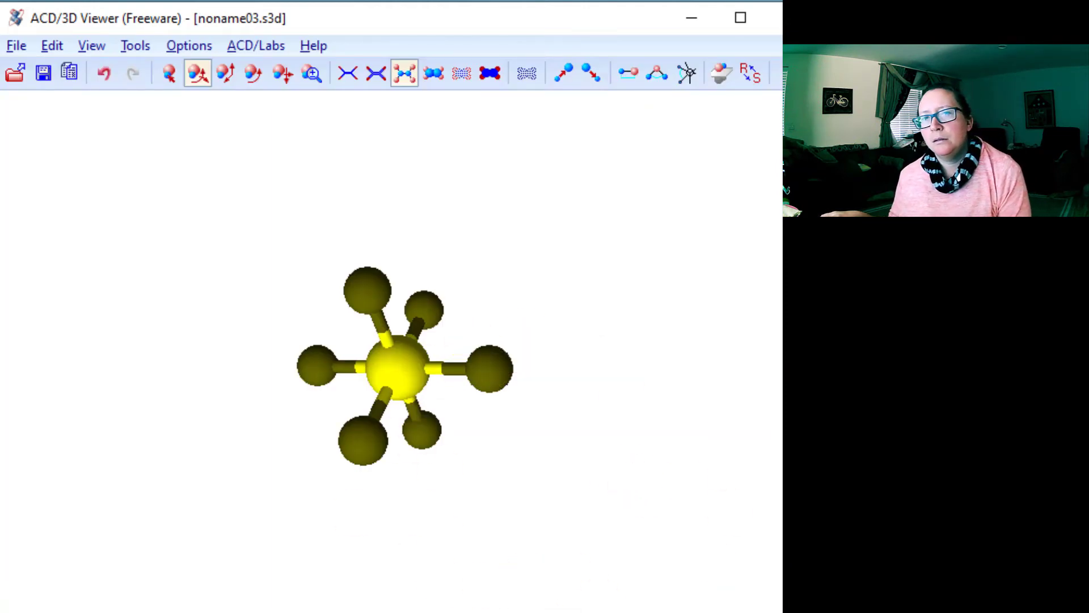
left_click(57, 612)
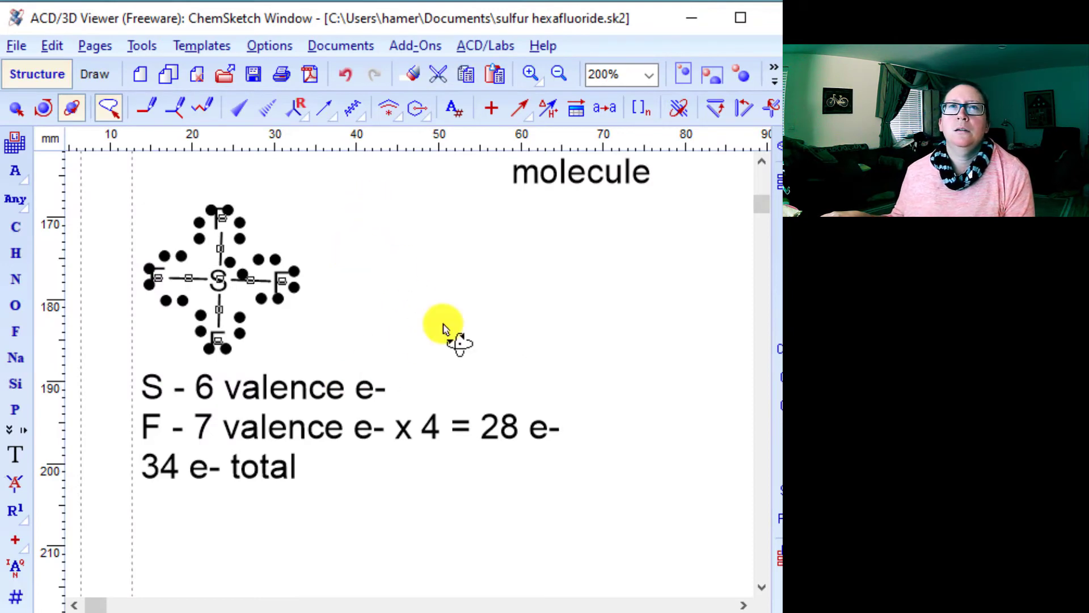
left_click(165, 612)
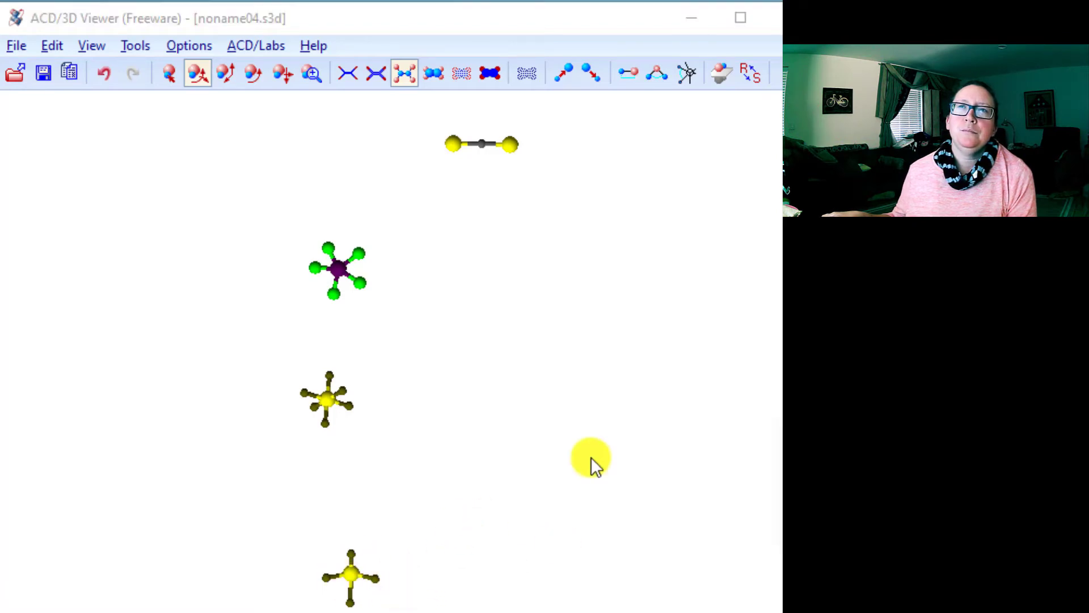
Step: Switch back to the ChemSketch window and select only the optimized sulfur tetrafluoride structure below sulfur hexafluoride
left_click(68, 612)
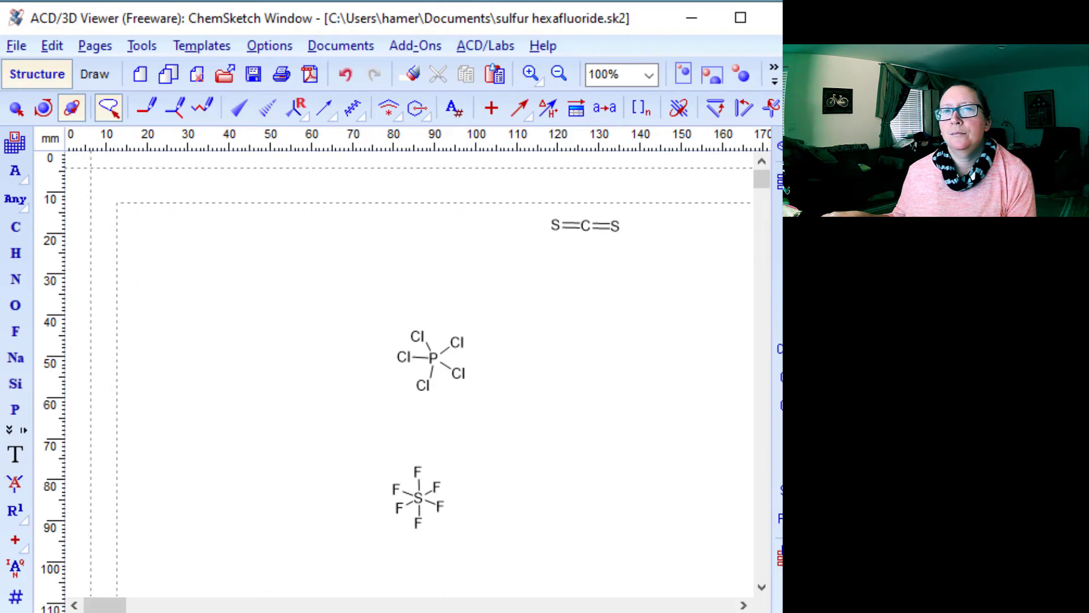
scroll(564, 536, "down", 10)
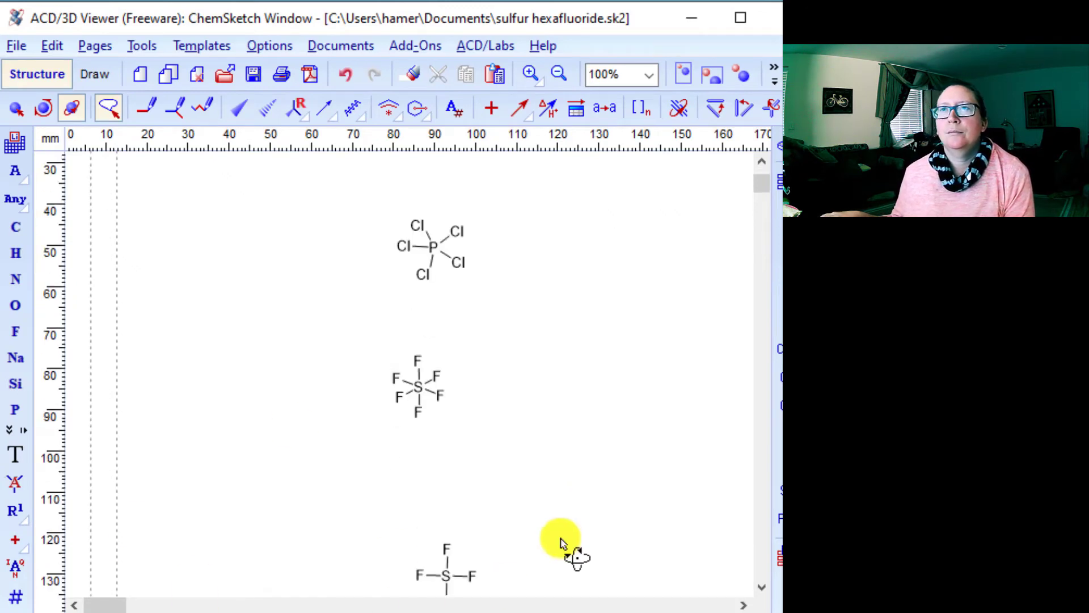
scroll(566, 535, "up", 6)
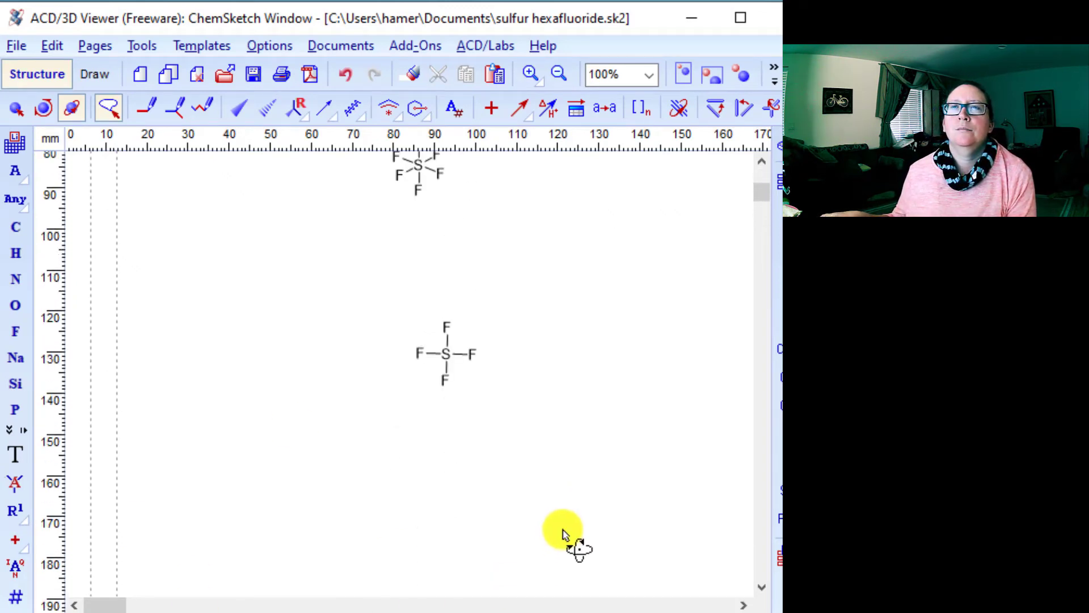
left_click(14, 108)
left_click_drag(556, 401, 379, 522)
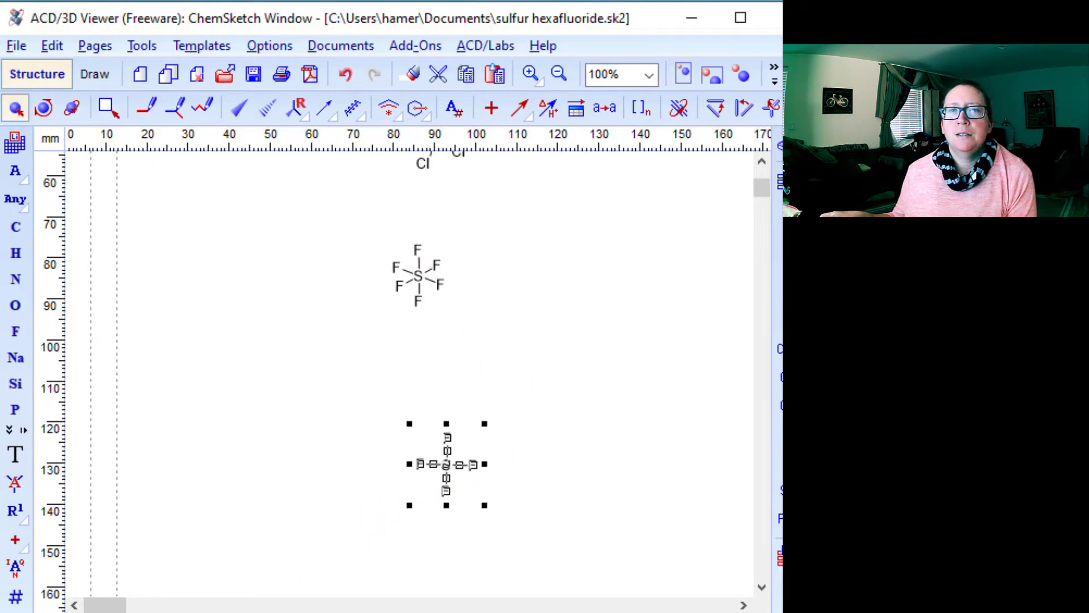
Step: Rotate the sulfur tetrafluoride model in 3D to examine its shape from several angles, and return to the ChemSketch page
left_click_drag(426, 432, 628, 380)
left_click_drag(420, 356, 574, 398)
left_click_drag(390, 360, 332, 145)
left_click_drag(410, 438, 420, 149)
key("alt+Tab")
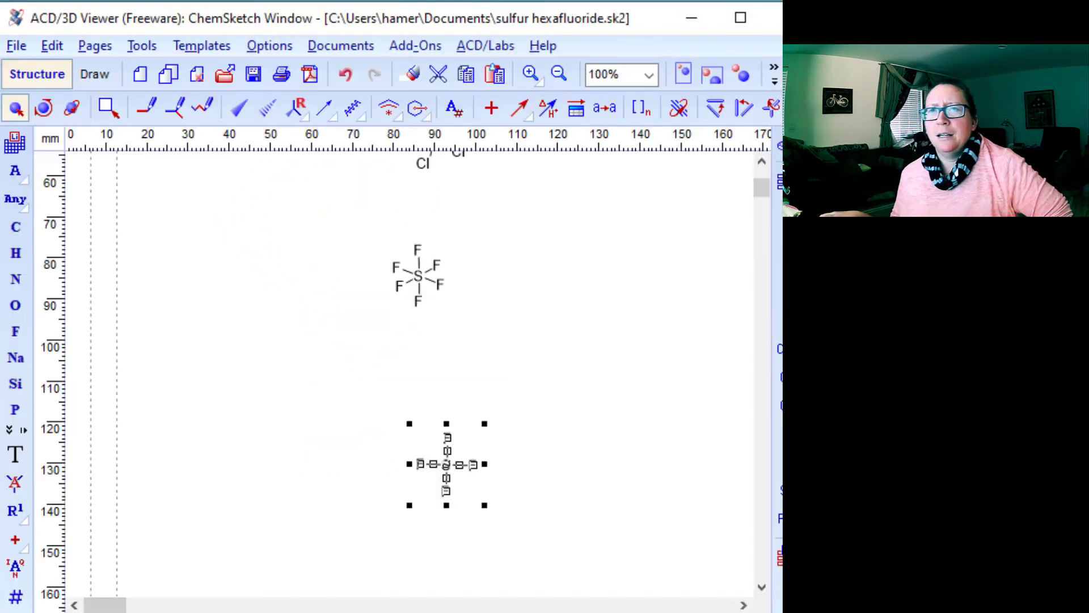
Step: Deselect the optimized sulfur tetrafluoride and undo Copy Structure To Editor to restore the Lewis drawing
left_click(637, 452)
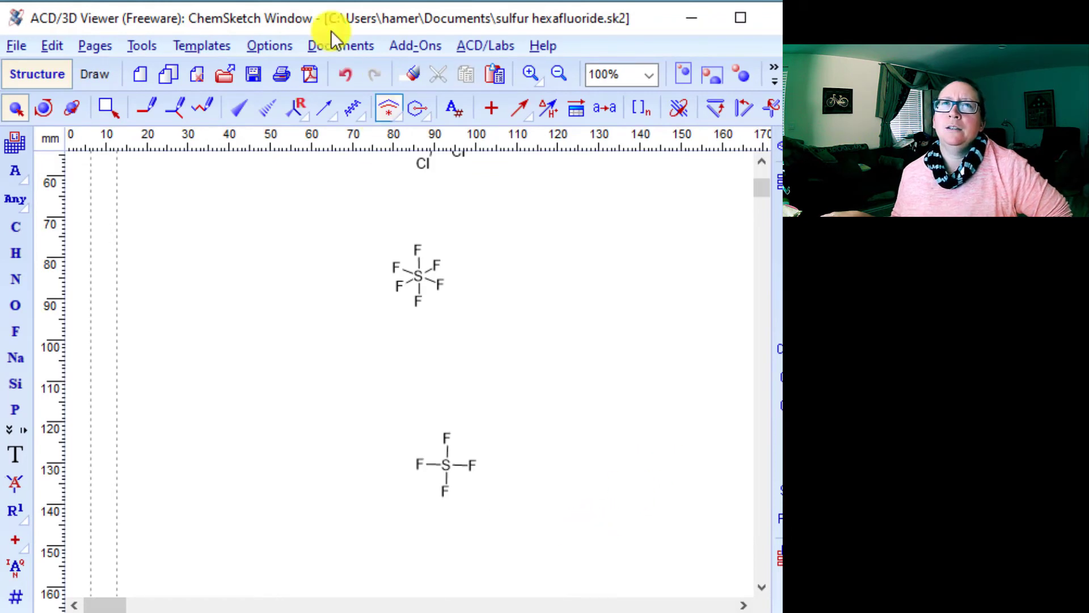
left_click(50, 42)
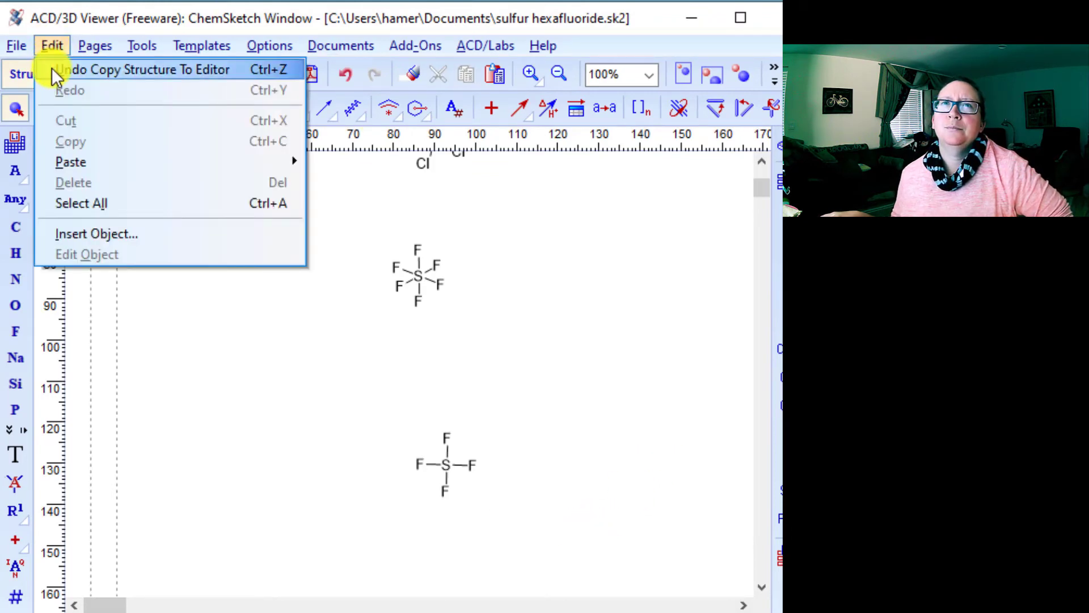
left_click(52, 67)
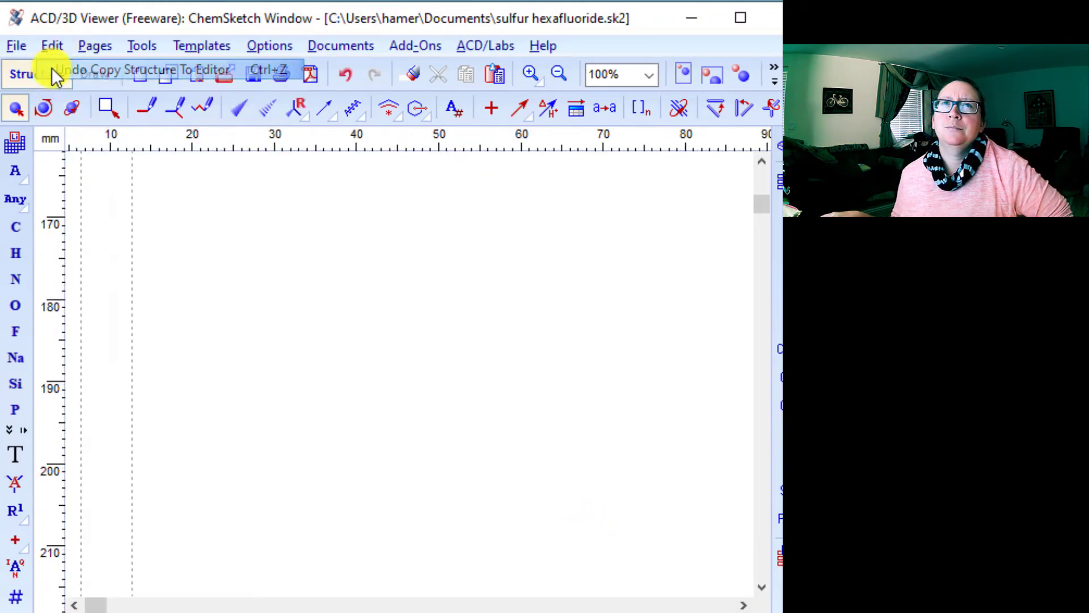
left_click(615, 360)
Step: Move the upper, left and right F atoms inward, clear of their lone pairs, and nudge the sulfur's lone pair slightly upward
left_click_drag(233, 207, 233, 209)
left_click(17, 109)
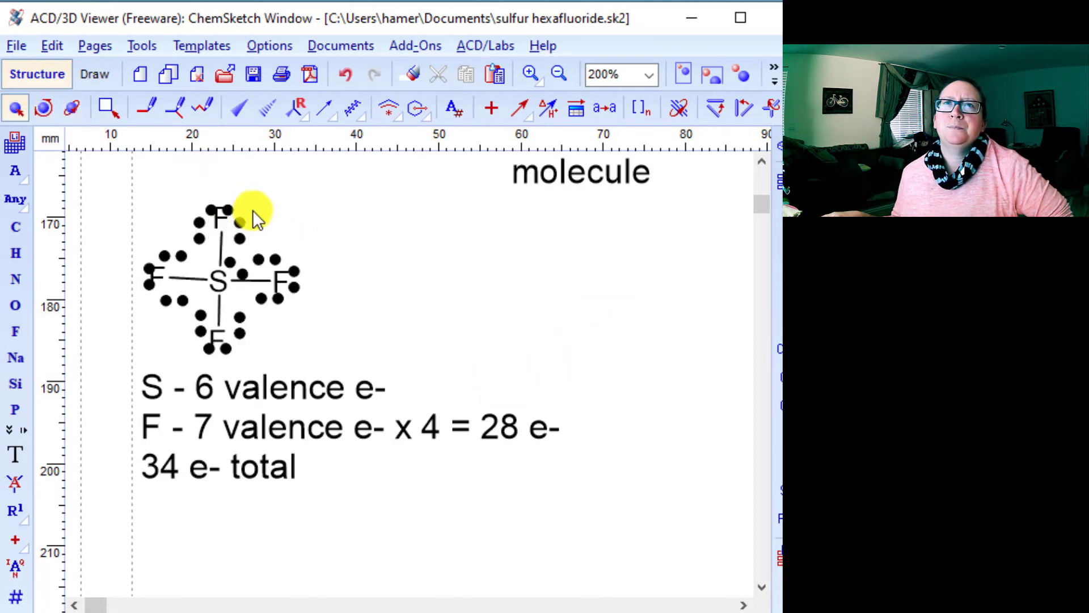
left_click_drag(227, 205, 234, 227)
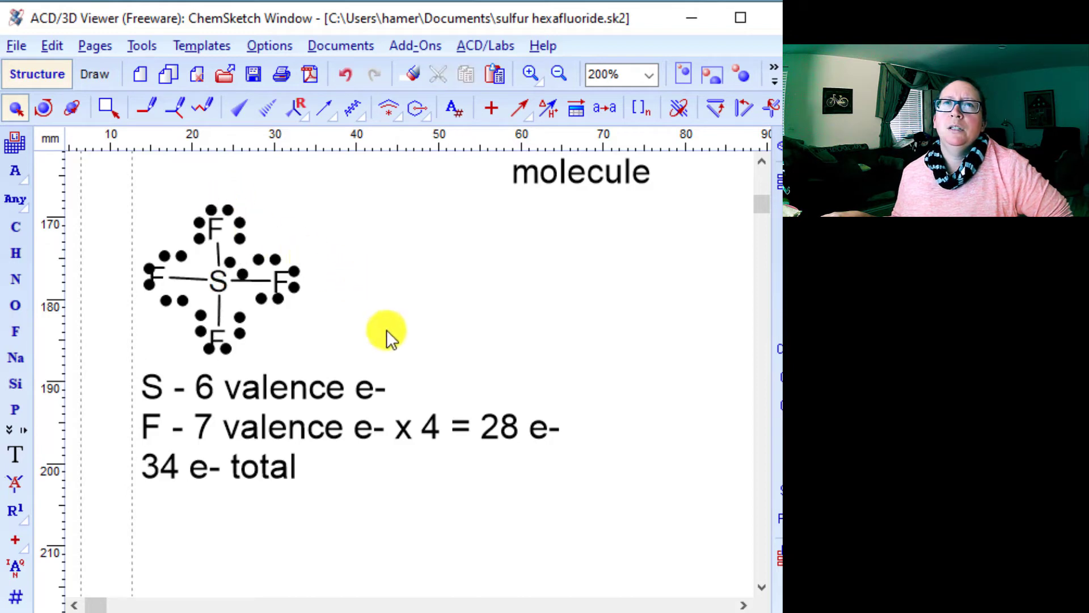
left_click_drag(146, 275, 173, 275)
left_click_drag(282, 286, 235, 255)
left_click(336, 341)
left_click(237, 262)
left_click(279, 334)
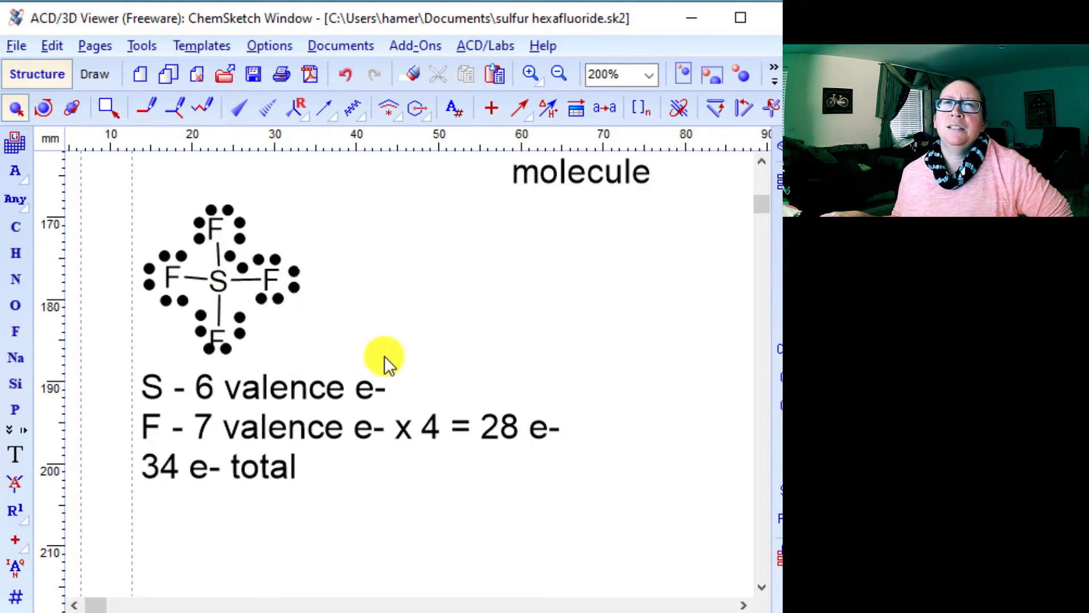
Step: Move the lower F atom up toward the sulfur so it sits centered among its lone pairs
left_click(226, 336)
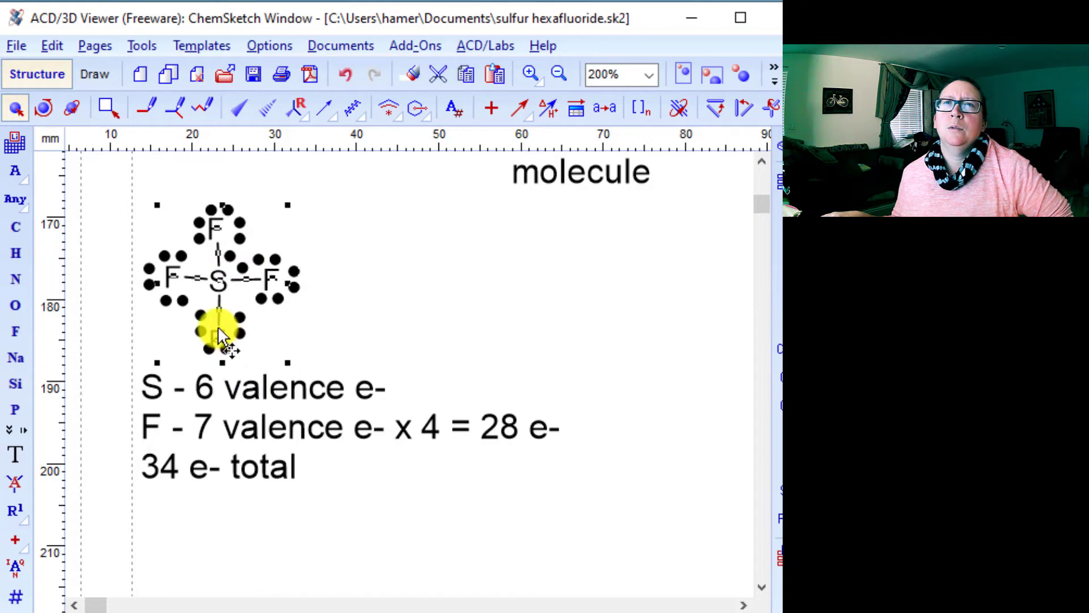
left_click(290, 350)
left_click_drag(211, 337, 213, 350)
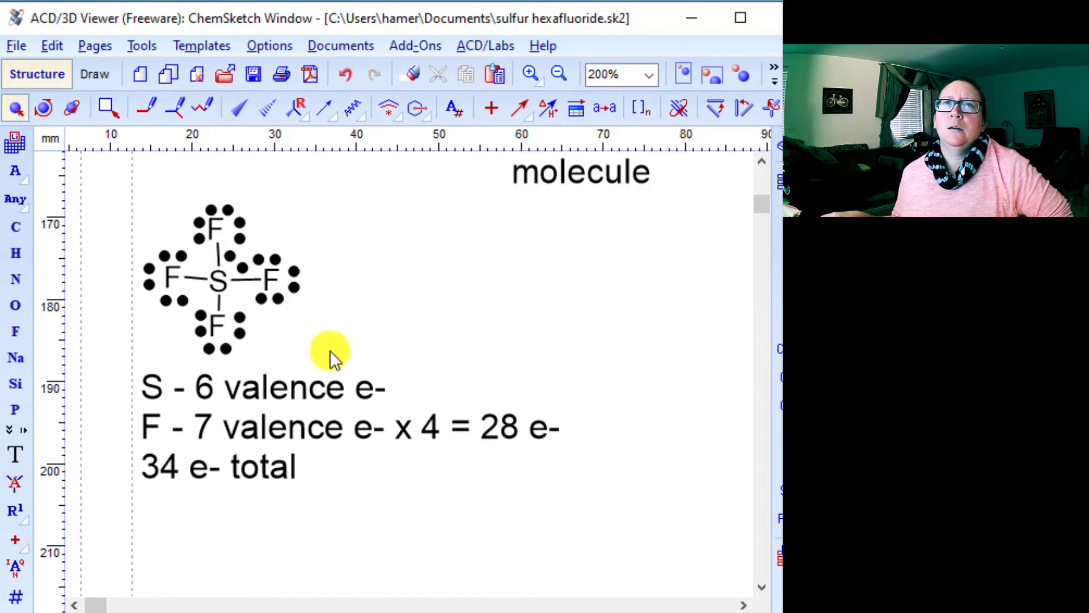
left_click(327, 350)
left_click(445, 330)
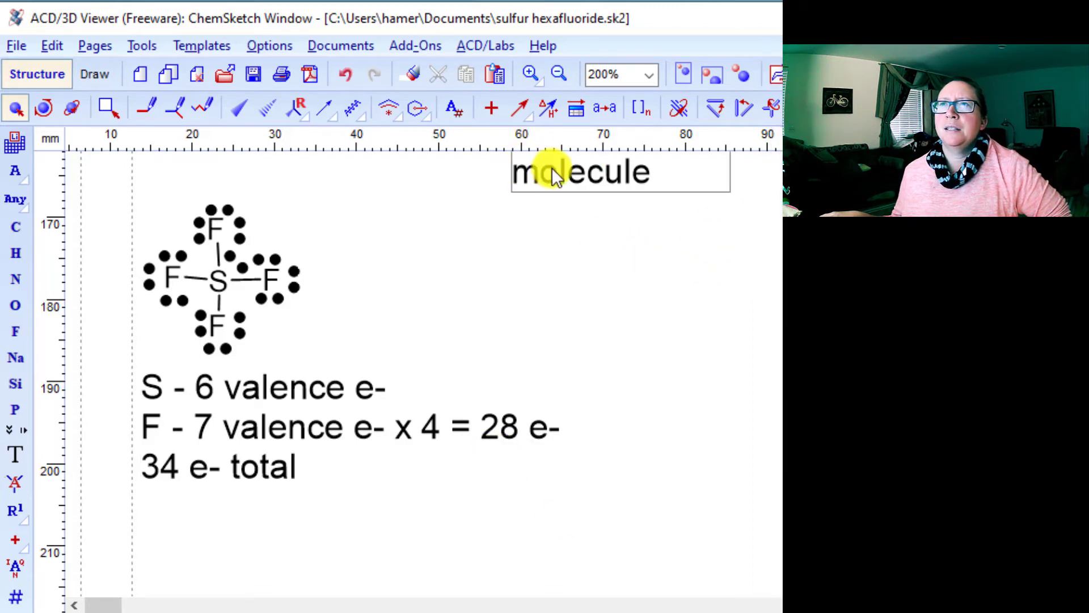
Step: Move the sulfur hexafluoride polarity note slightly up, closer to the bond angles note
left_click(715, 188)
scroll(727, 281, "up", 2)
scroll(657, 413, "up", 3)
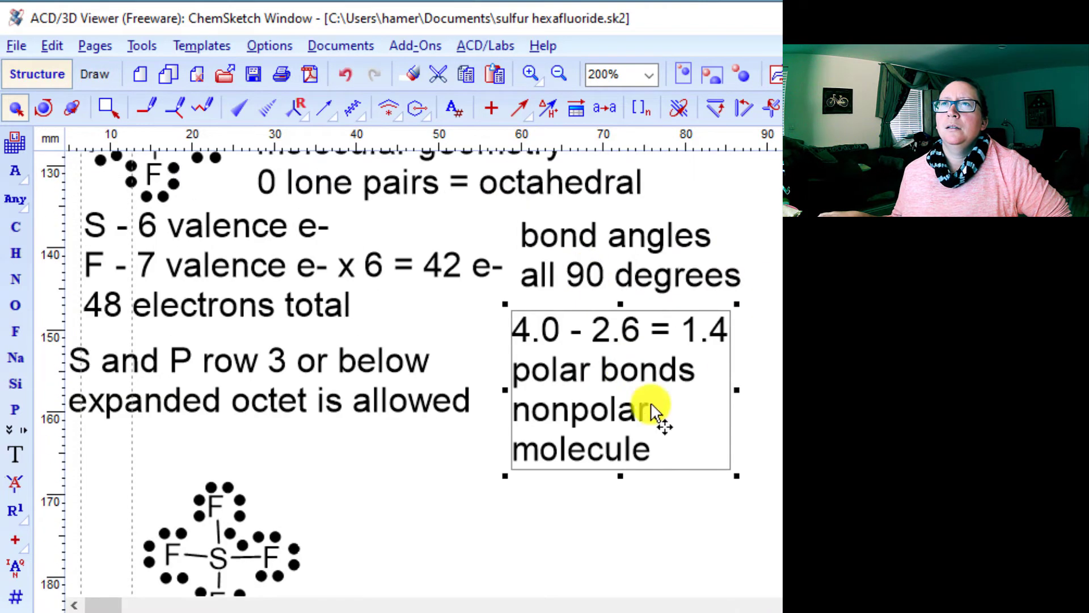
left_click_drag(618, 348, 618, 331)
scroll(658, 502, "down", 5)
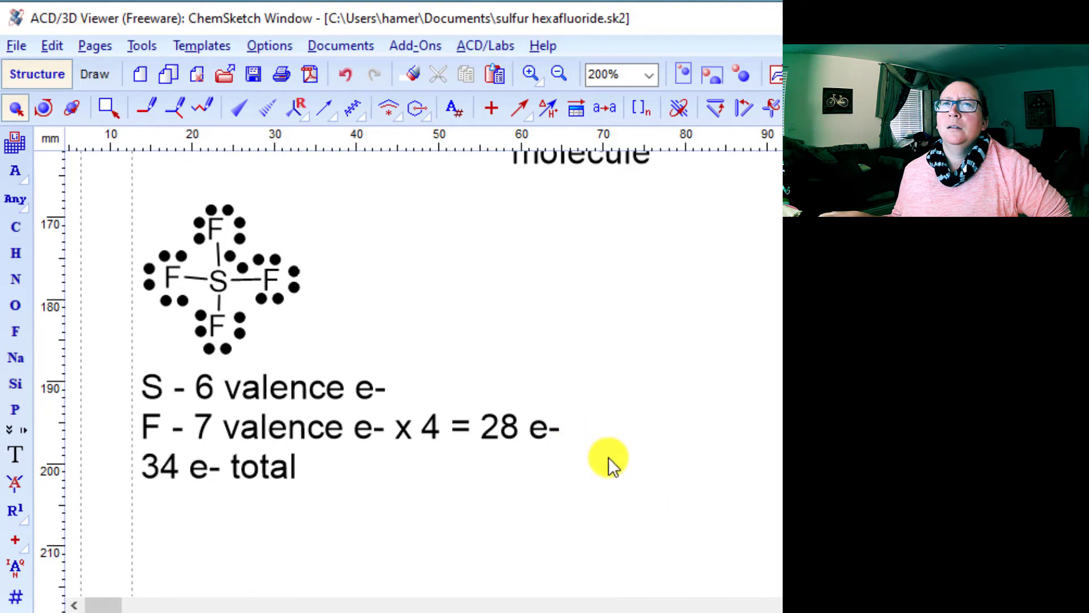
Step: Add a text note to the right of the sulfur tetrafluoride structure reading "electron-pair geometry"
left_click(18, 454)
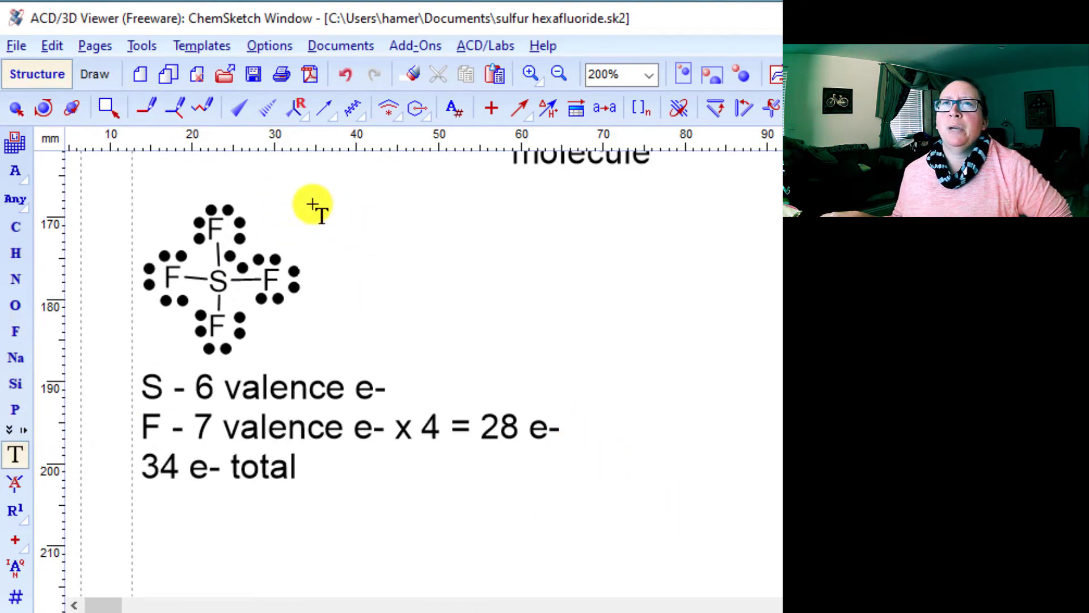
left_click(309, 205)
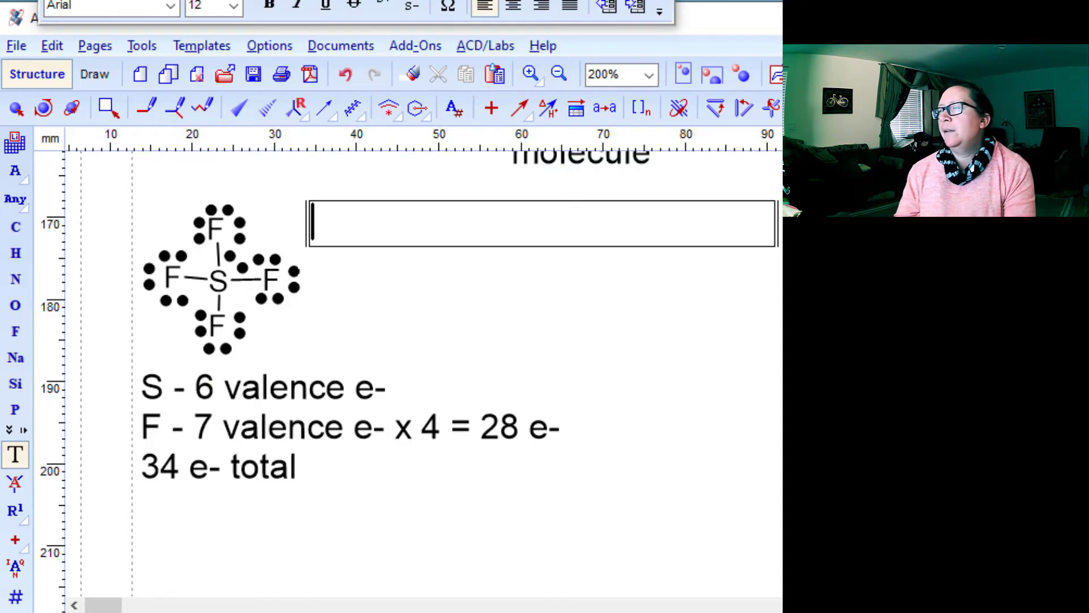
type("5")
key("BackSpace")
type("ele")
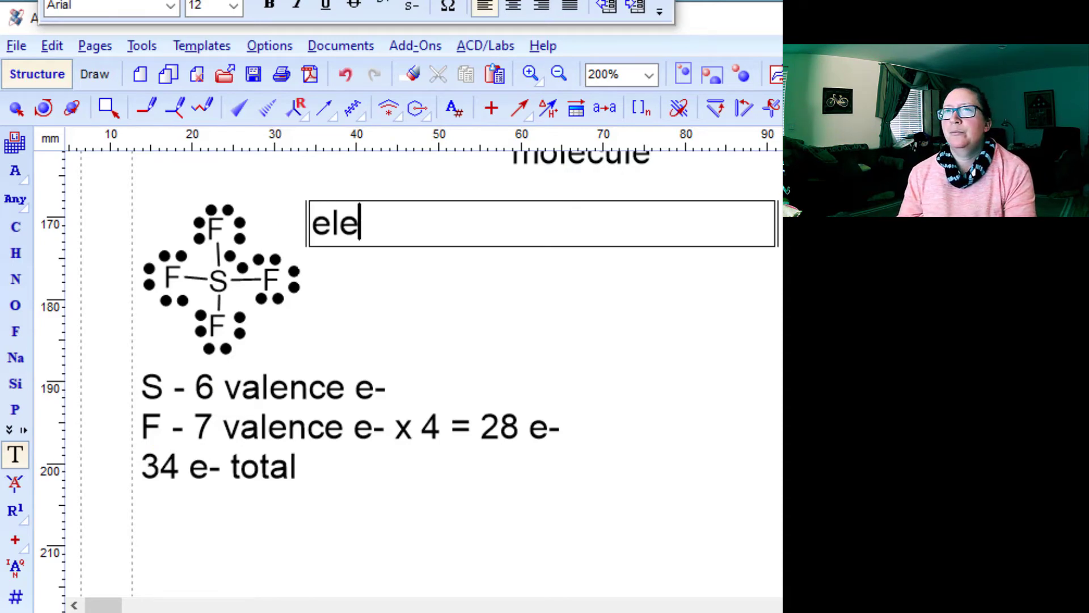
type("ctron geometry")
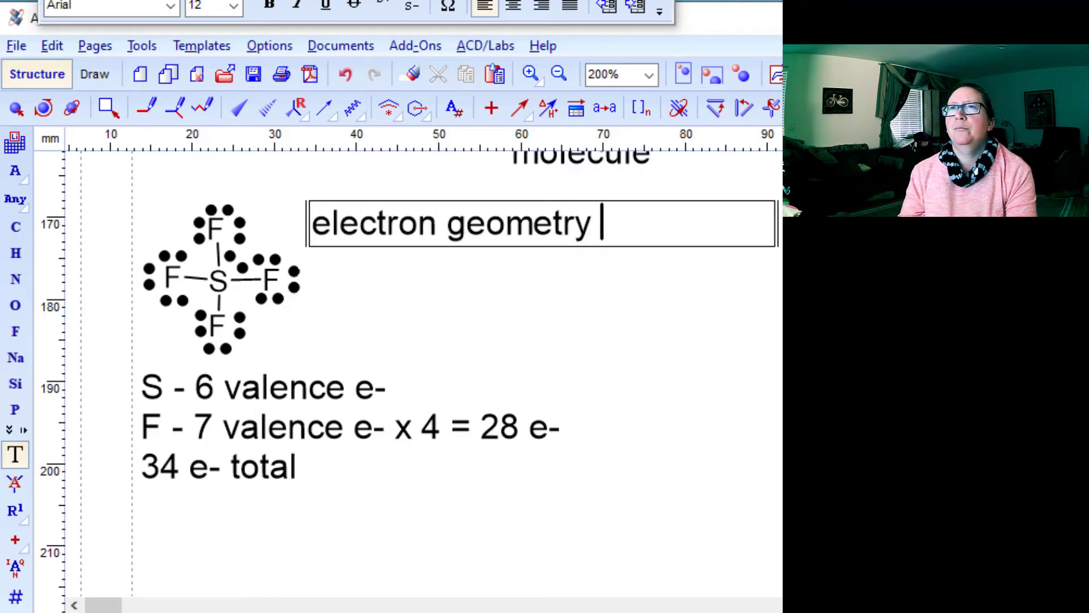
key("Return")
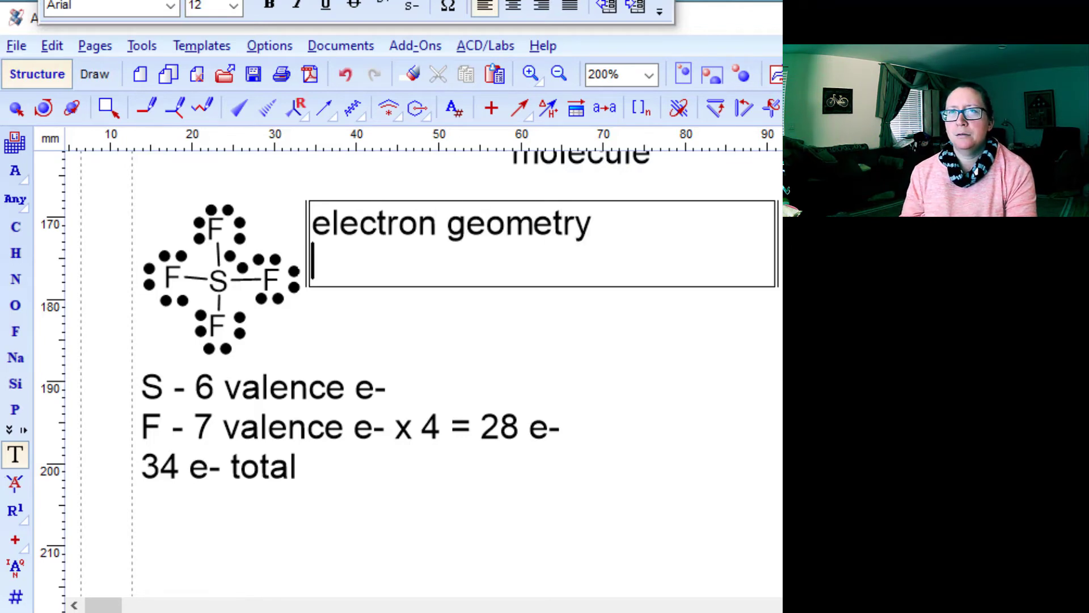
left_click(437, 224)
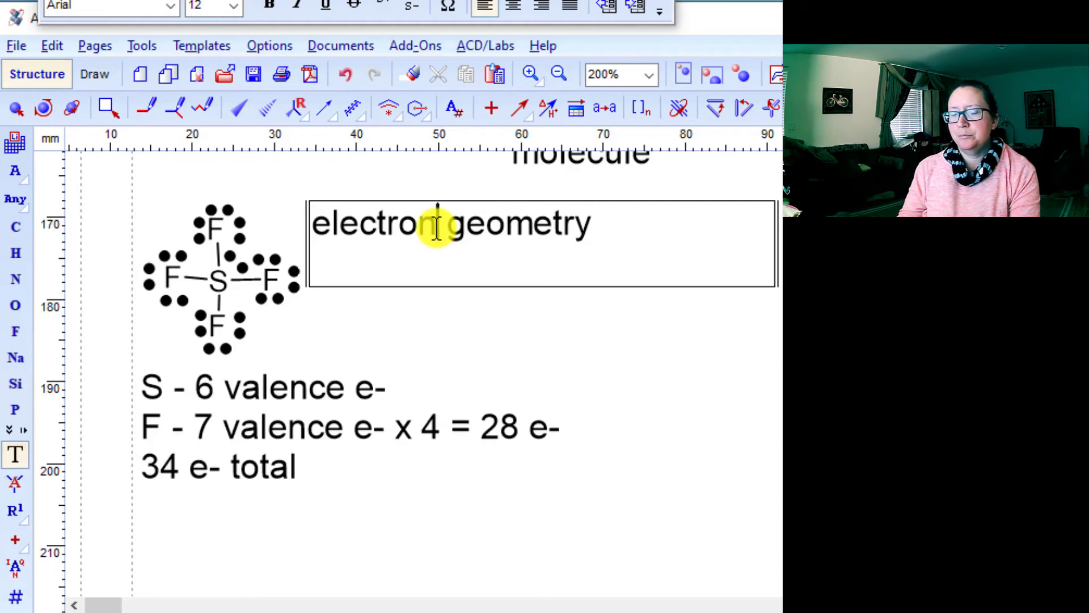
type("-")
type("pair")
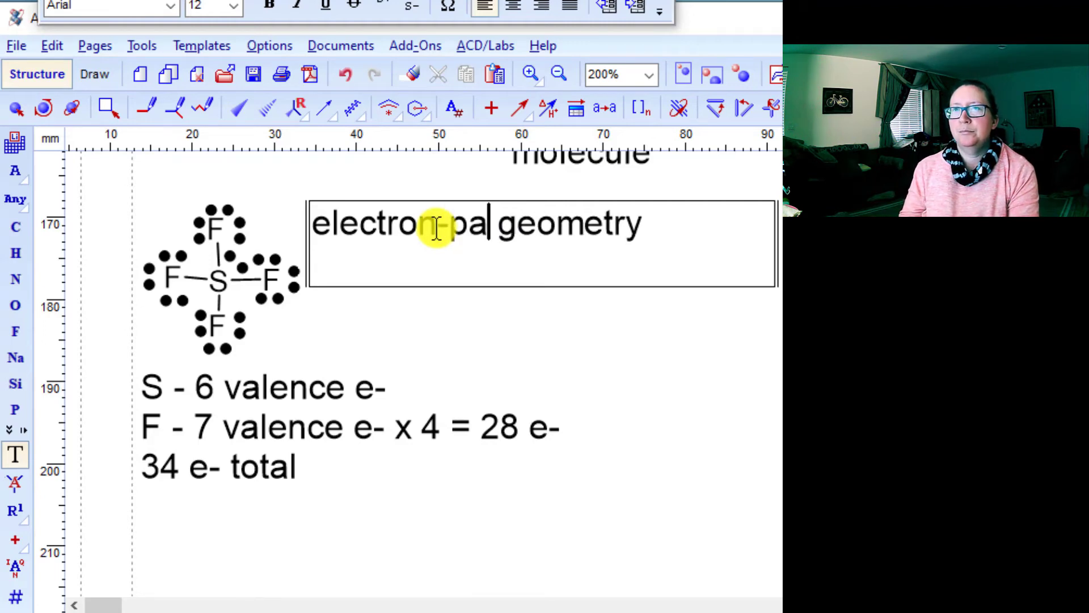
Step: Add the lines "5 domains, 1 lone pair" and ""see saw"" below the electron-pair geometry heading
left_click(464, 266)
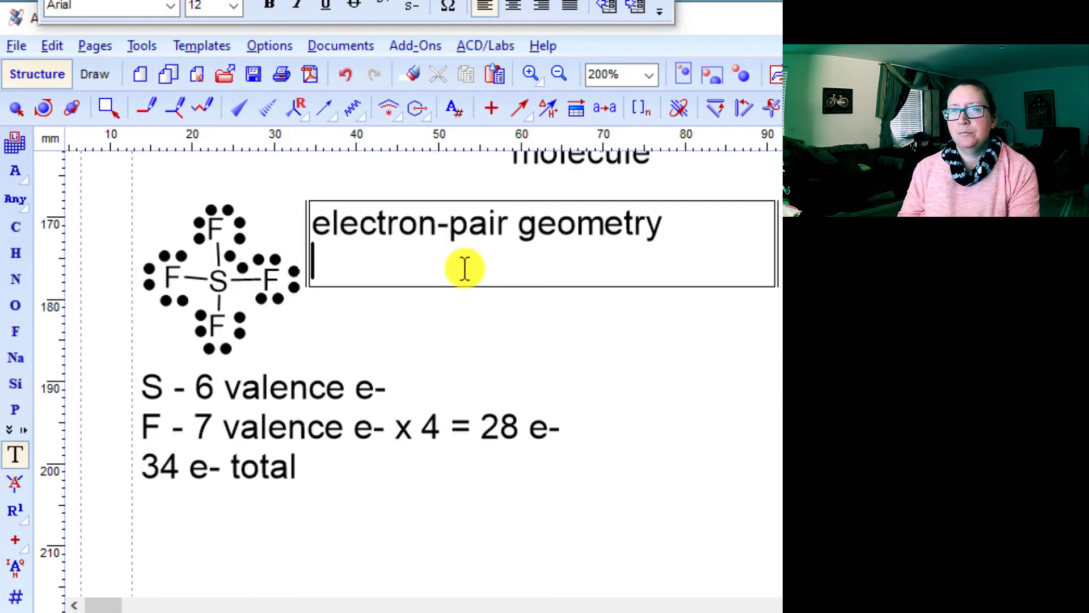
type("5 domains, 1 lone pari")
key("BackSpace")
key("BackSpace")
type("ir")
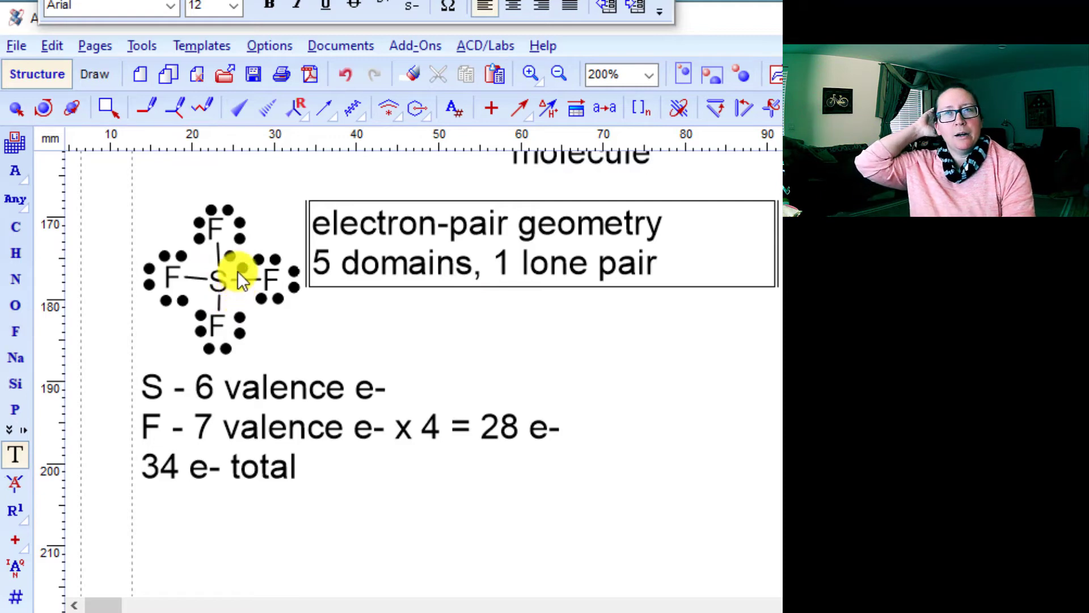
key("Return")
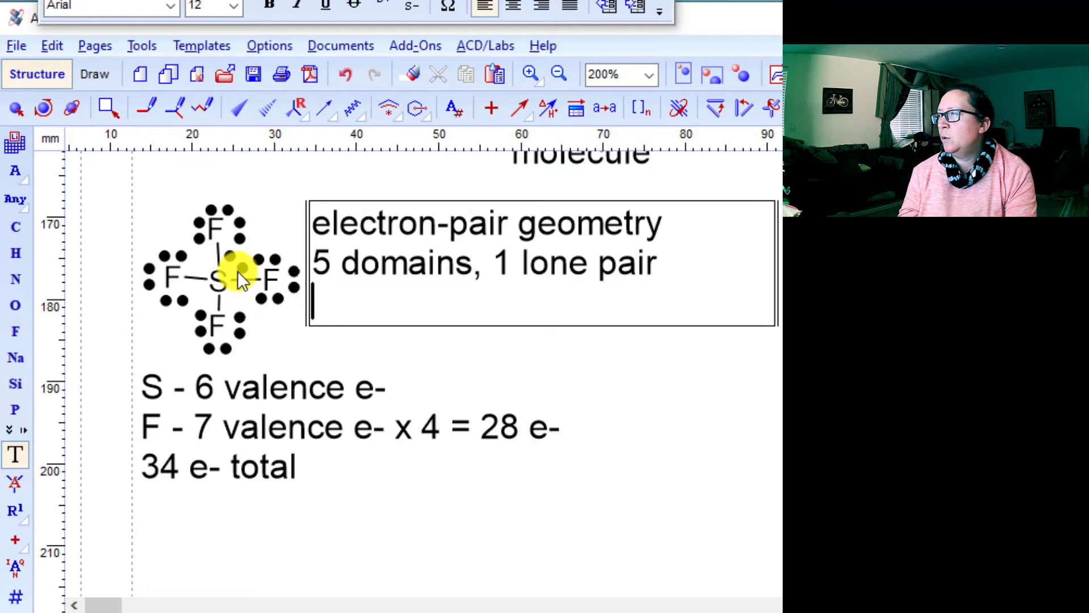
type("\"see ")
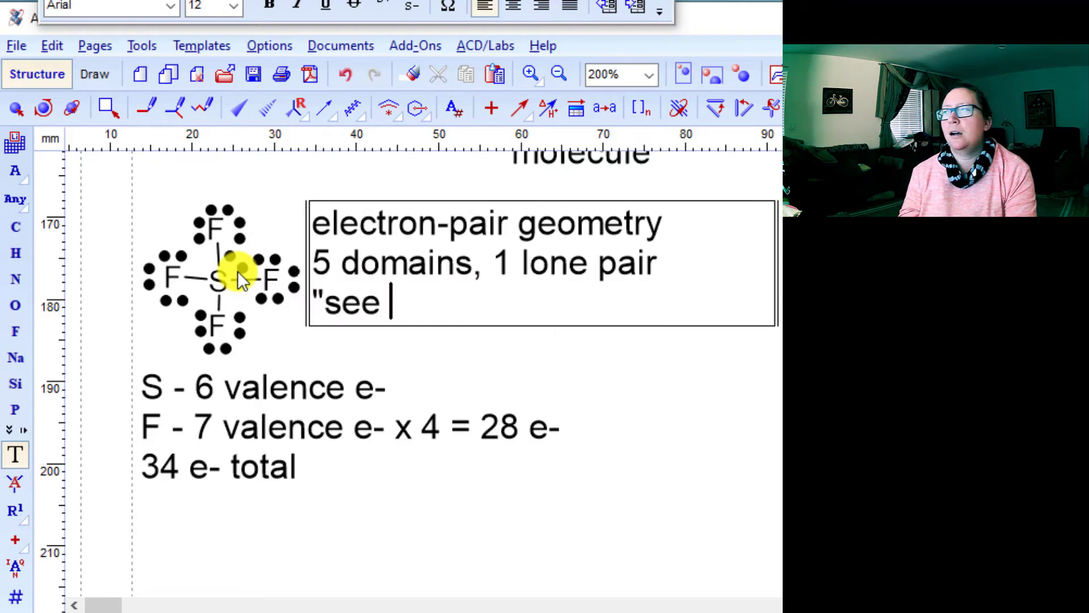
type("saw \"")
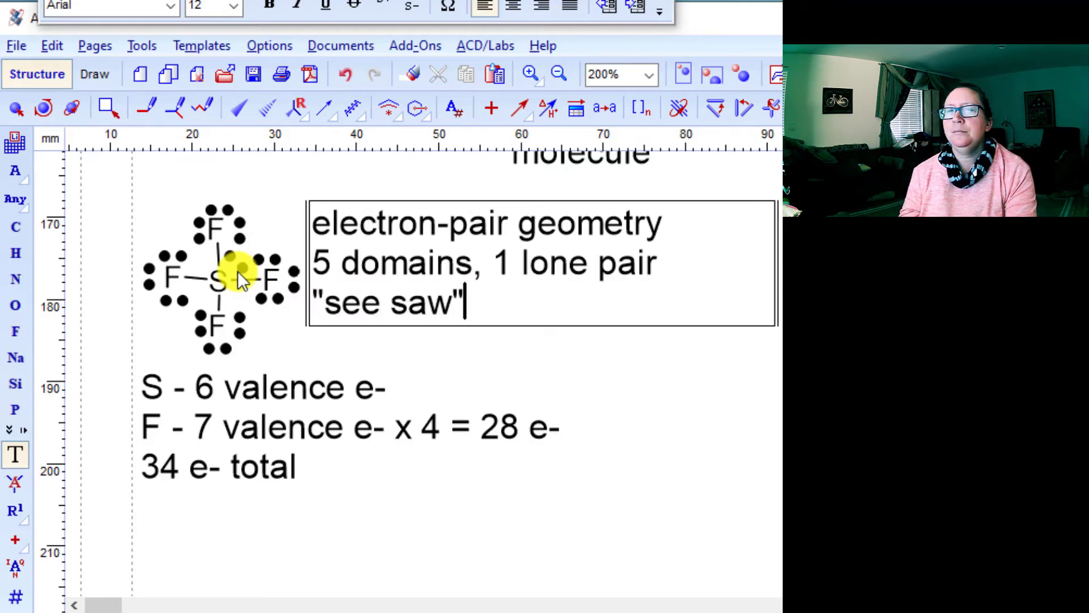
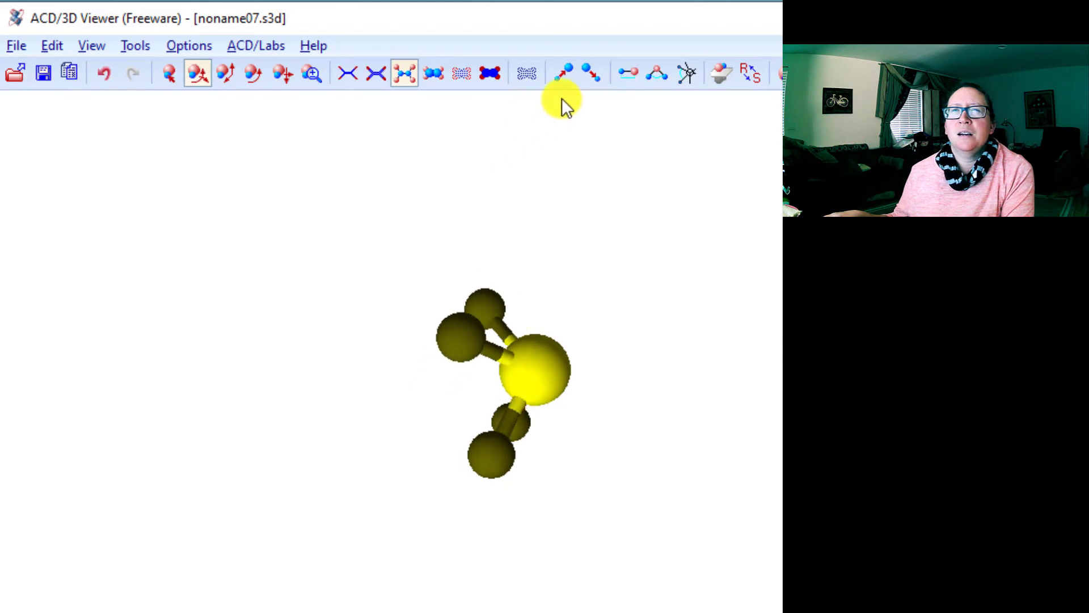
Step: Rotate the sulfur tetrafluoride model in ACD/3D Viewer to examine its see-saw shape and the arrangement of its F atoms
left_click_drag(479, 370, 594, 150)
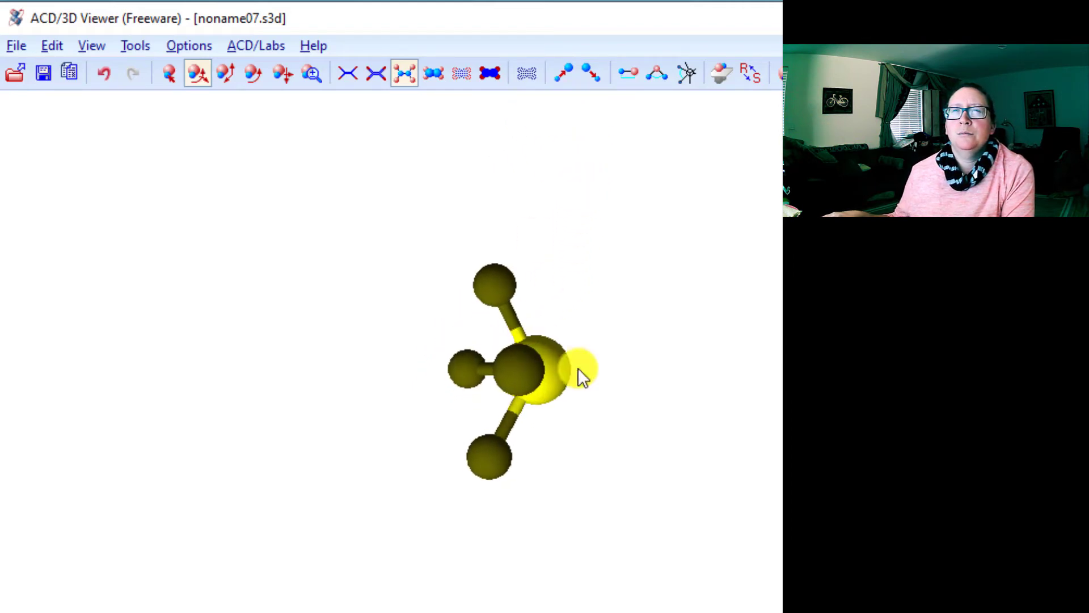
mouse_move(513, 373)
left_mouse_down()
mouse_move(469, 373)
mouse_move(499, 373)
left_mouse_up()
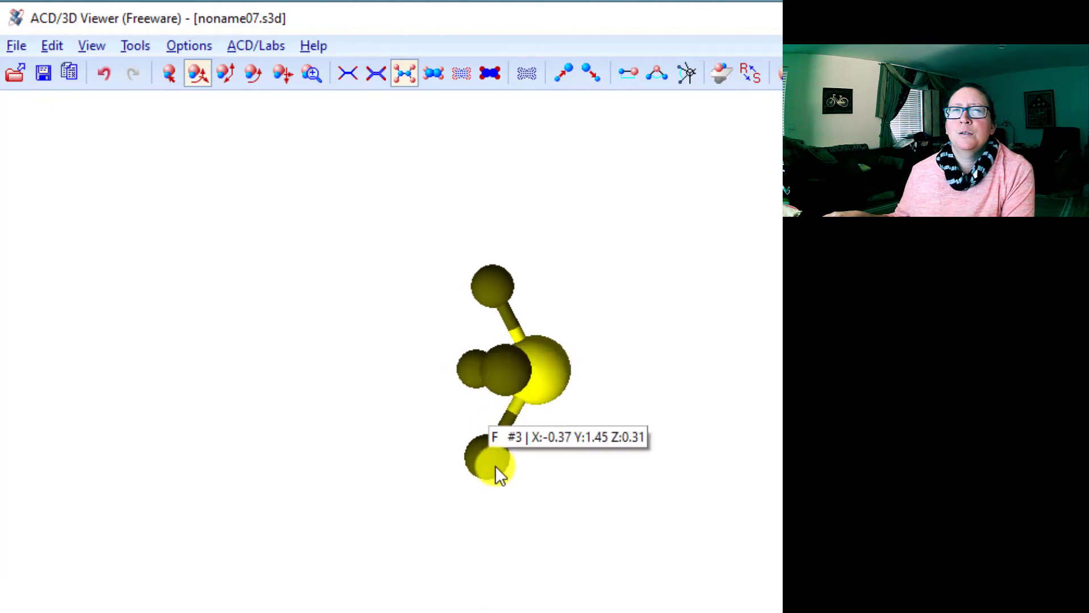
left_click_drag(491, 285, 454, 275)
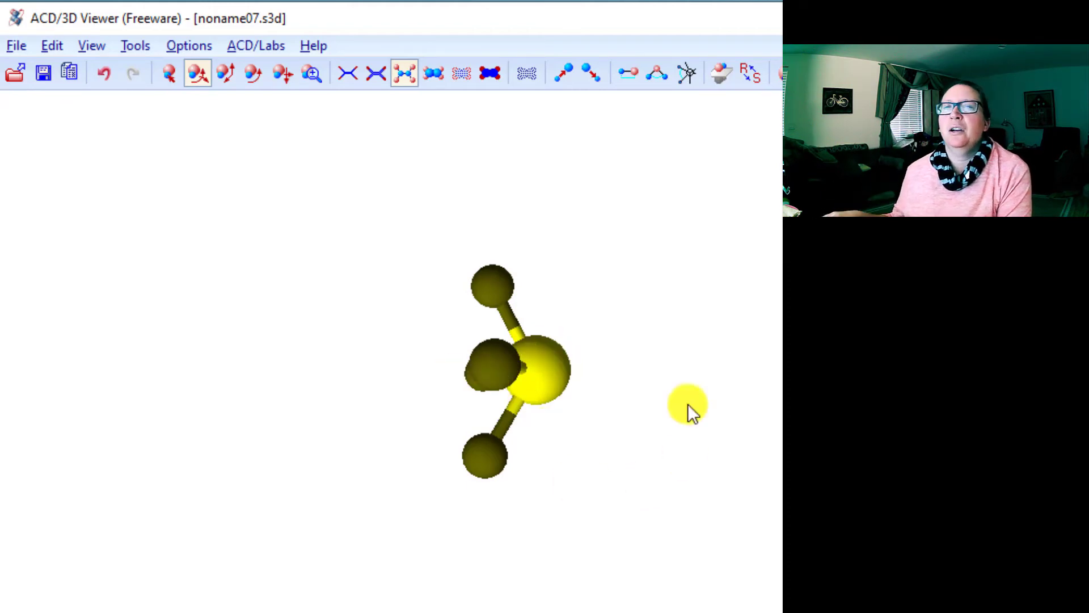
mouse_move(478, 375)
left_mouse_down()
mouse_move(522, 402)
mouse_move(485, 389)
left_mouse_up()
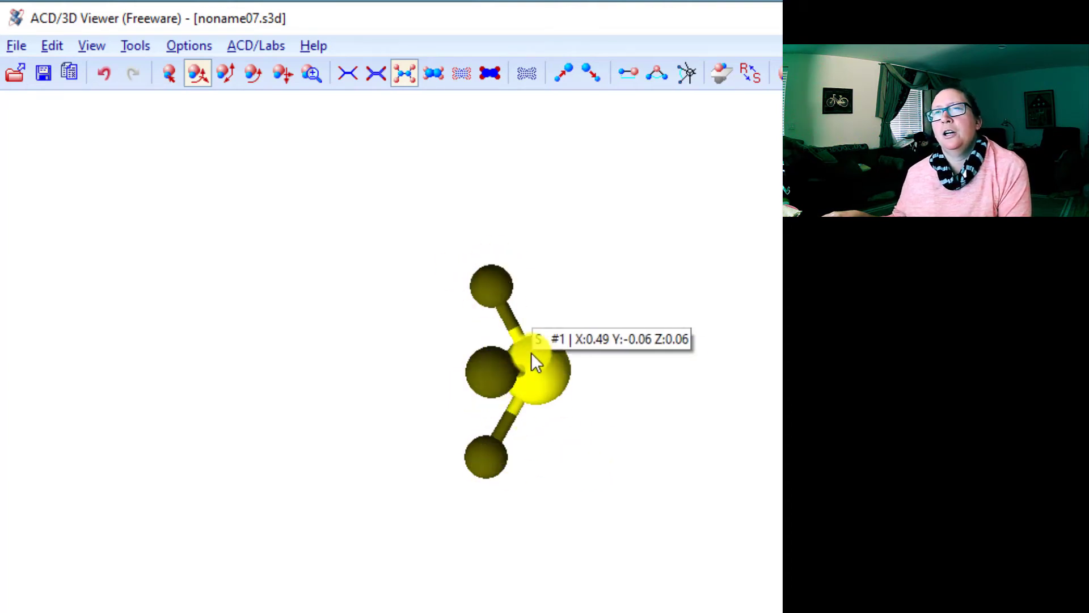
left_click_drag(486, 371, 535, 380)
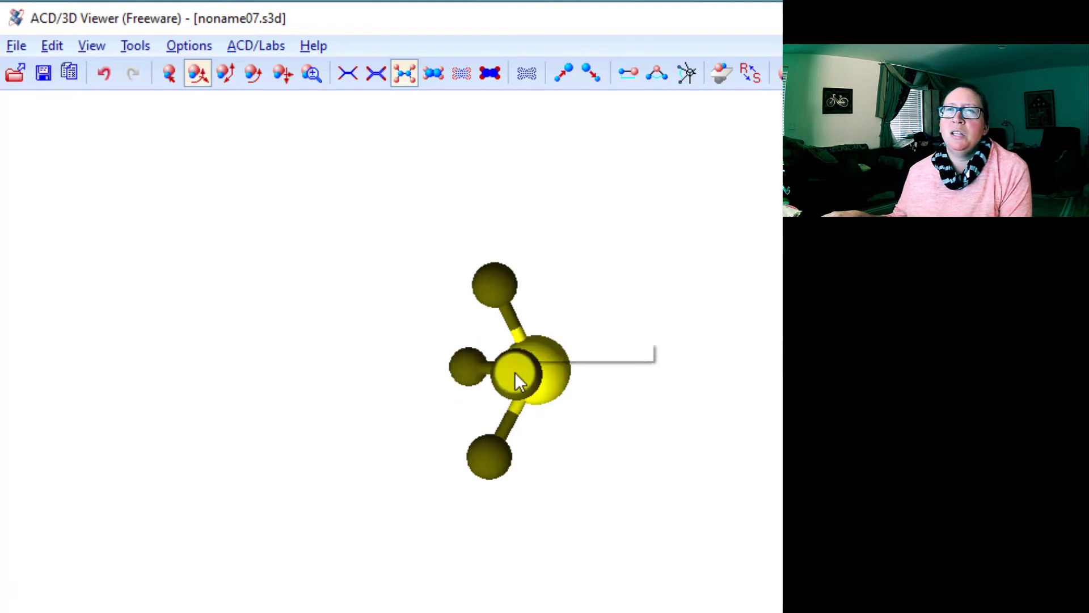
left_click_drag(503, 284, 100, 170)
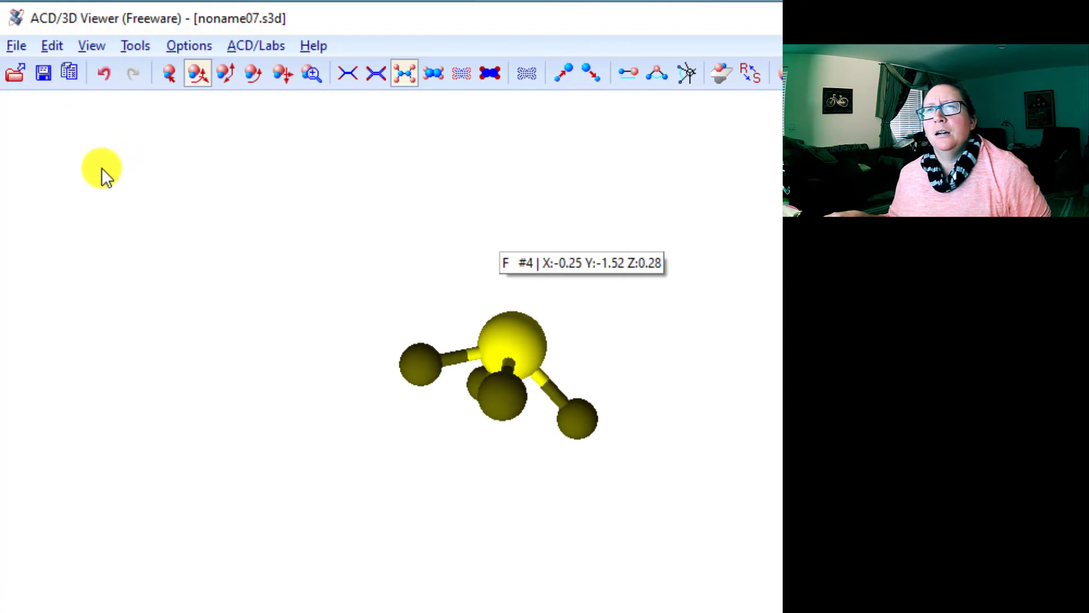
Step: Switch back to ChemSketch and add a bond-angle note reading "~90 , ~120, ~180" below the "see saw" line
left_click_drag(445, 357, 355, 374)
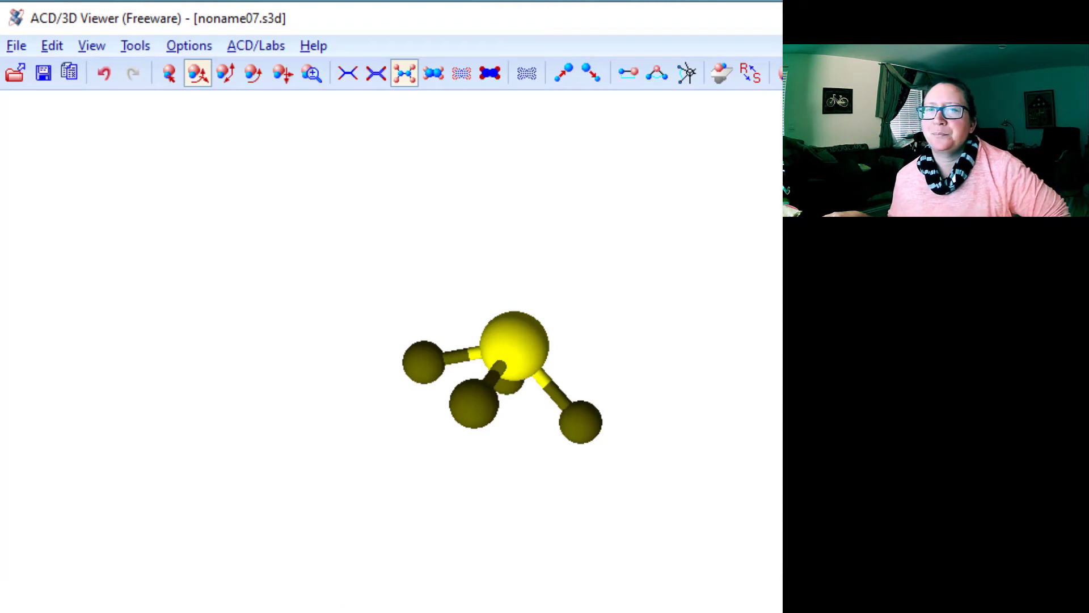
left_click(114, 612)
left_click(692, 302)
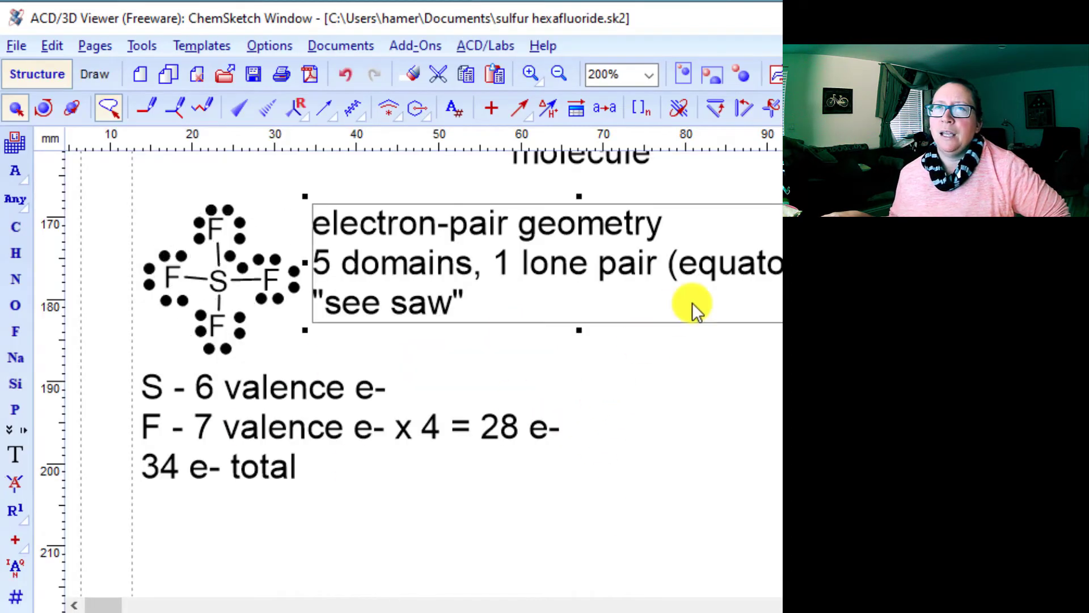
left_click(697, 368)
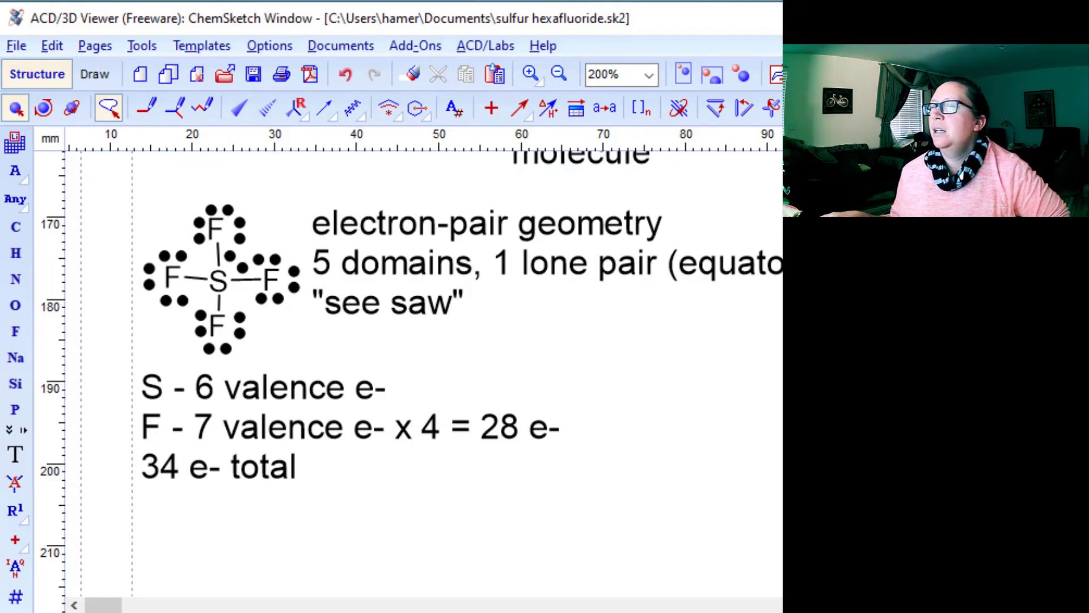
left_click(315, 343)
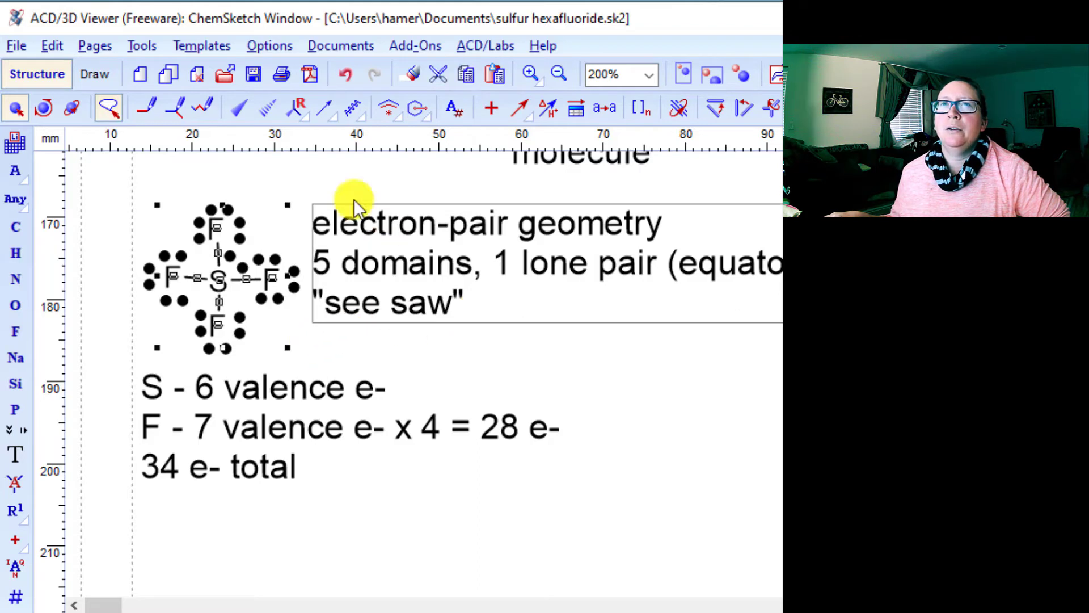
left_click(16, 455)
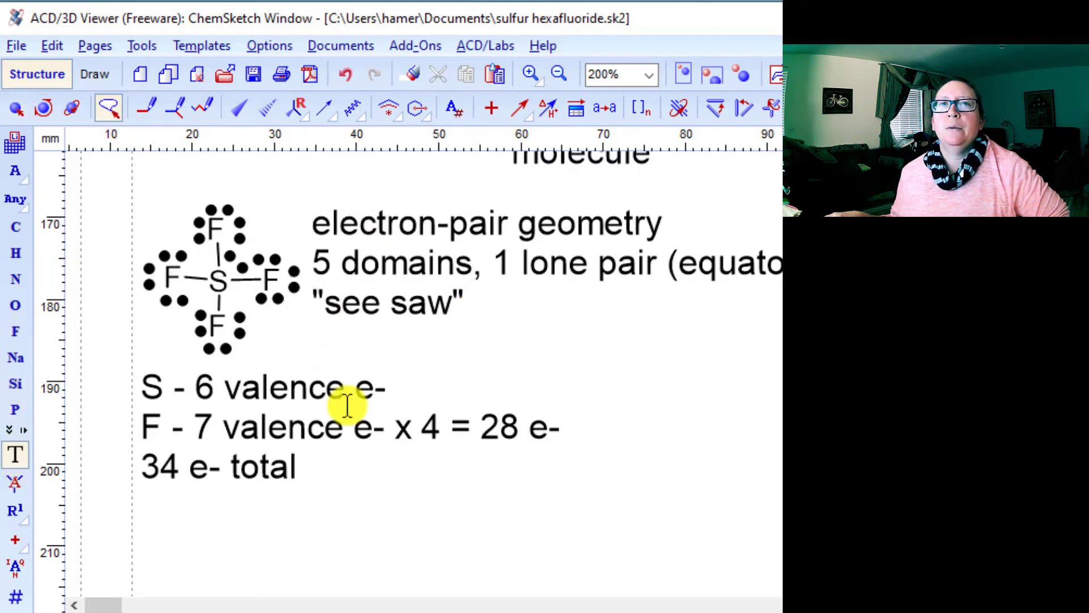
left_click(273, 336)
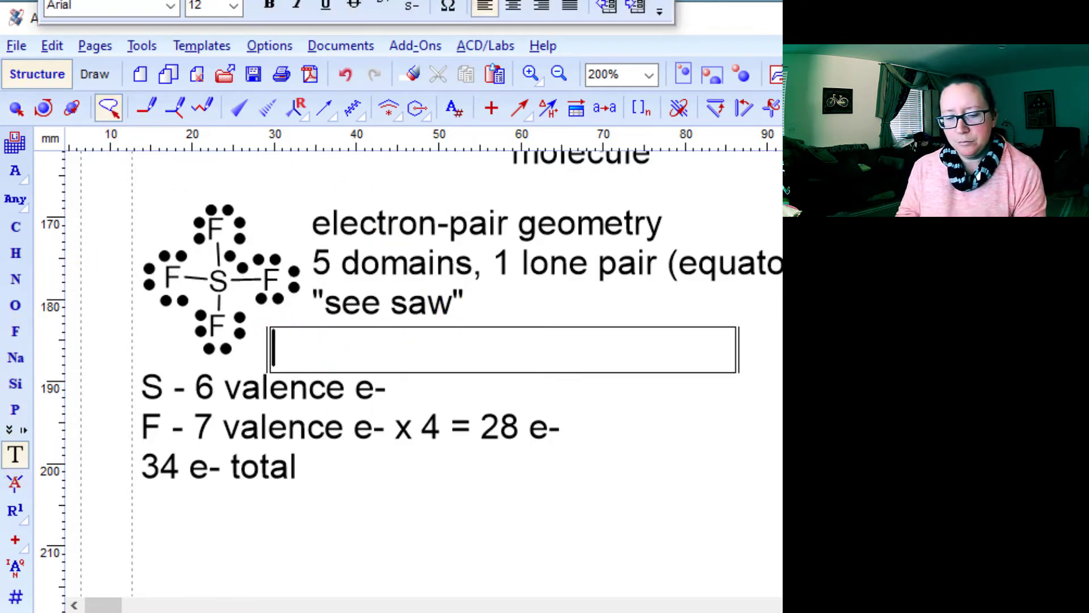
type("~90 ")
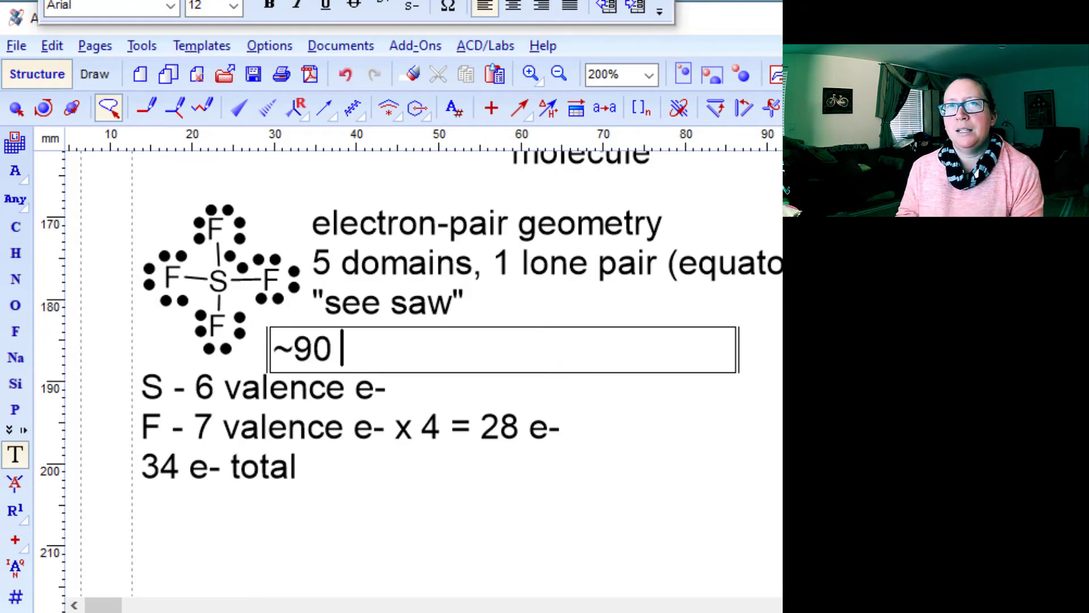
type(",")
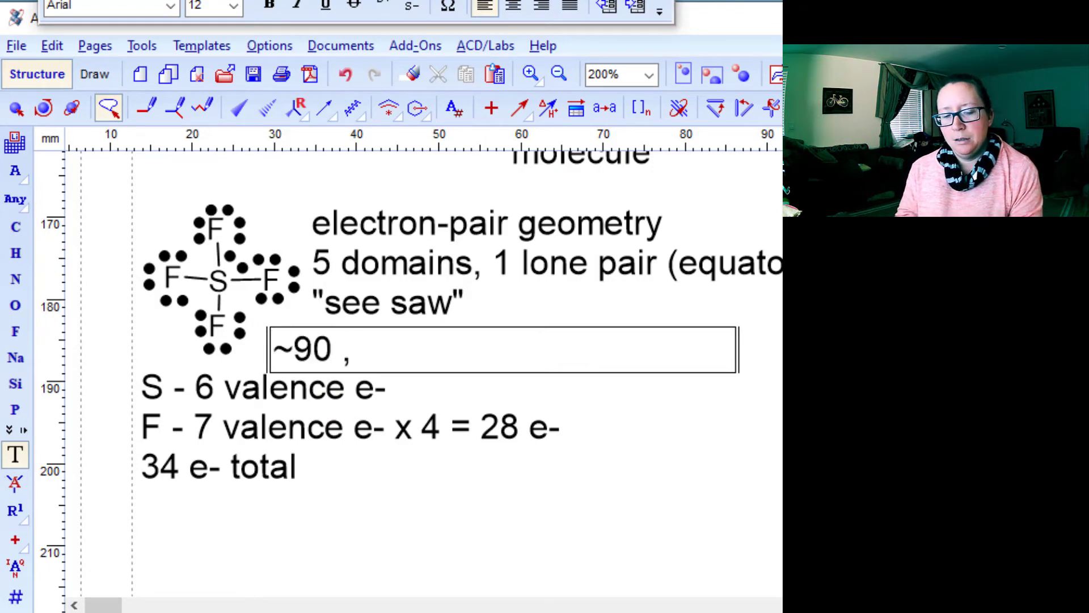
type(" ~120")
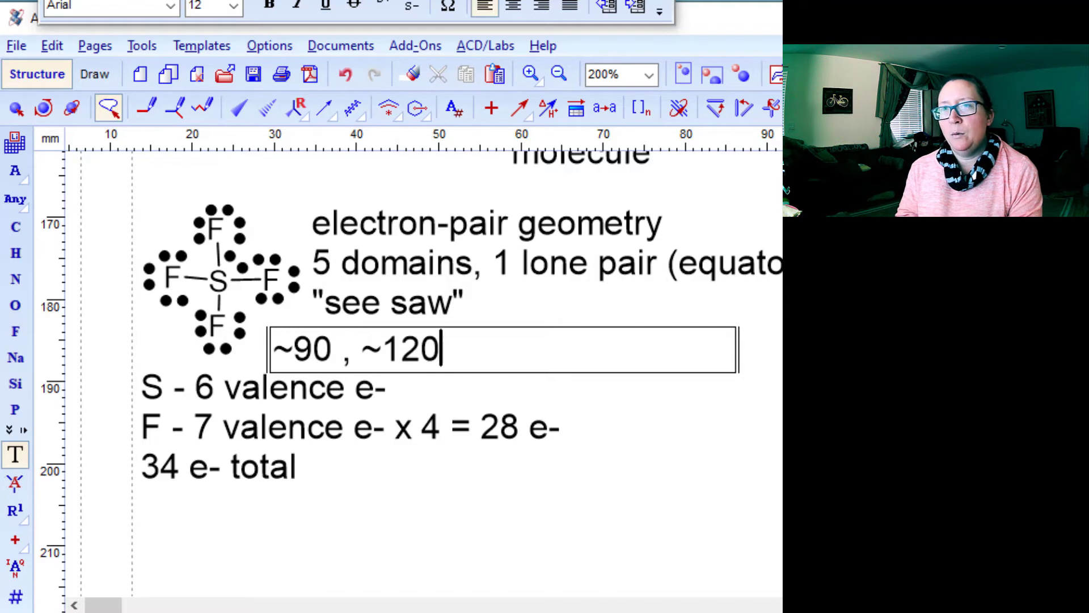
type(", ~180")
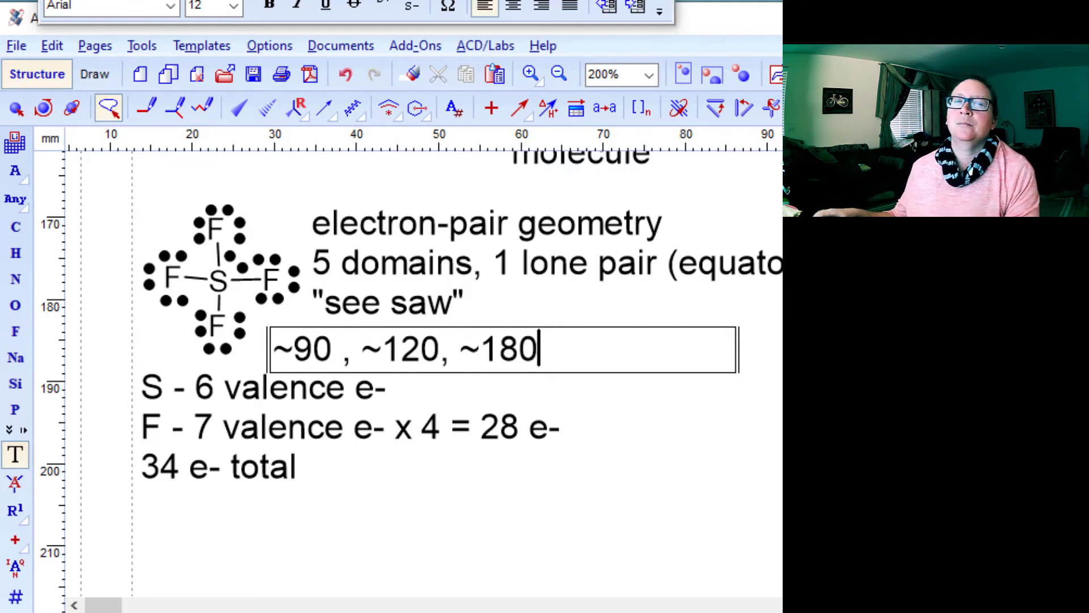
left_click(741, 452)
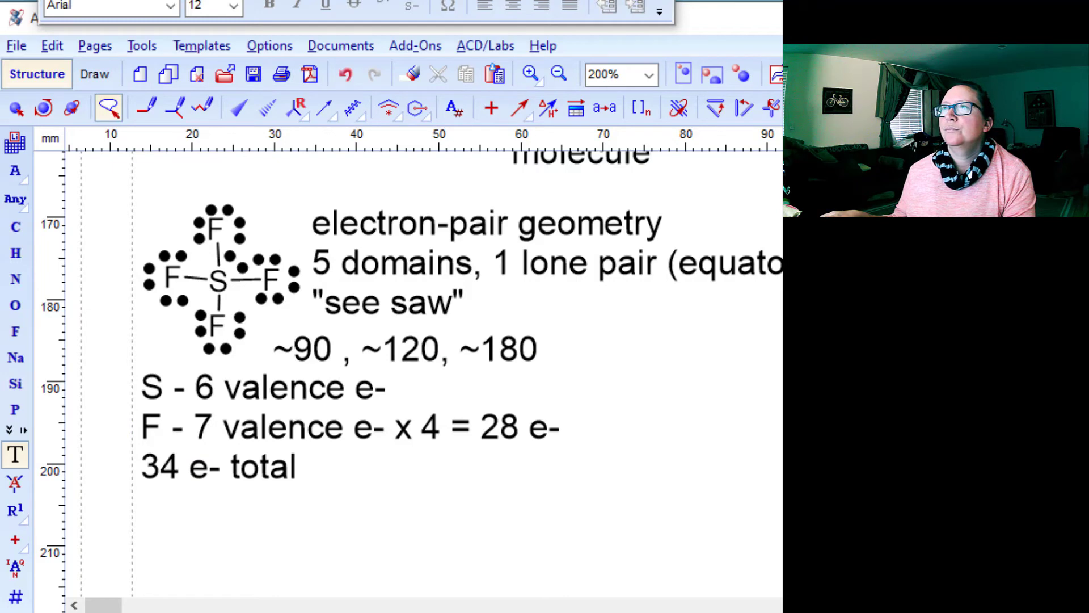
Step: Narrow the ChemSketch window and add a note below "34 e- total" with the electronegativity difference "4.0-2.6=1.4"
left_click_drag(1006, 340, 778, 340)
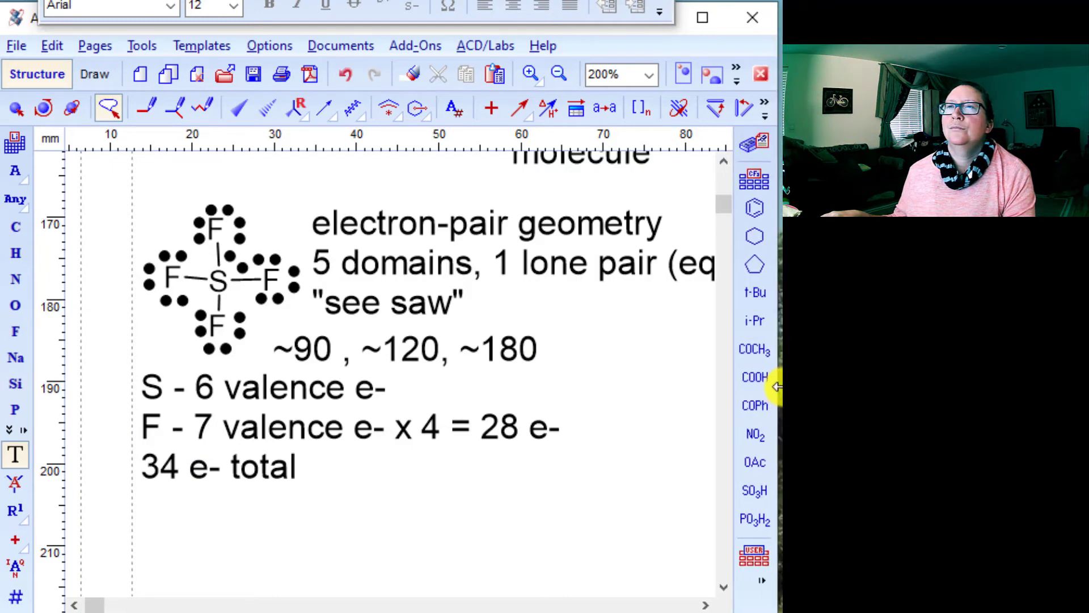
left_click(480, 439)
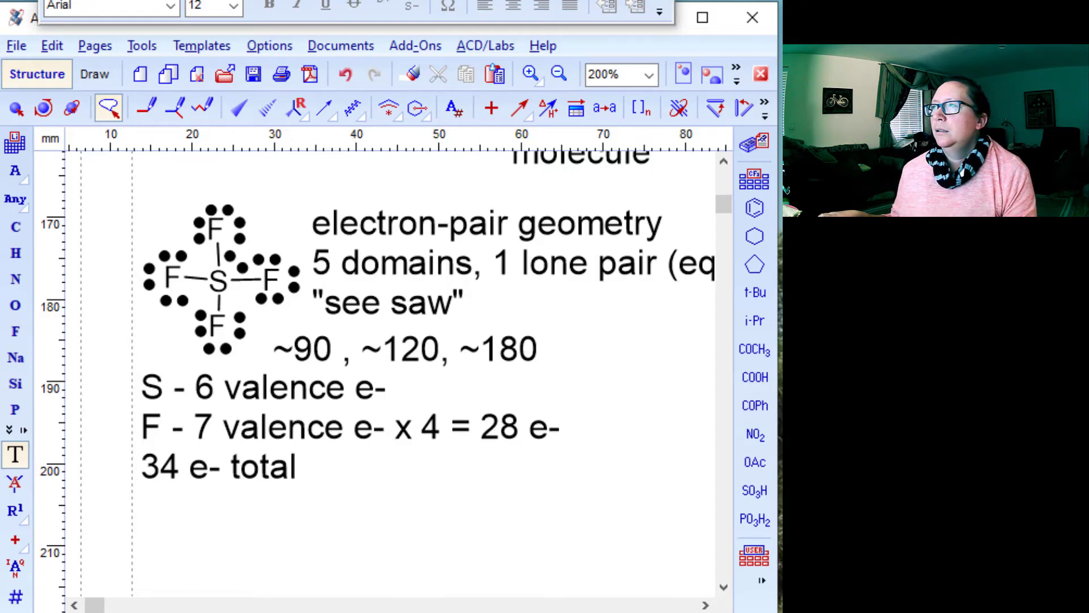
left_click(169, 502)
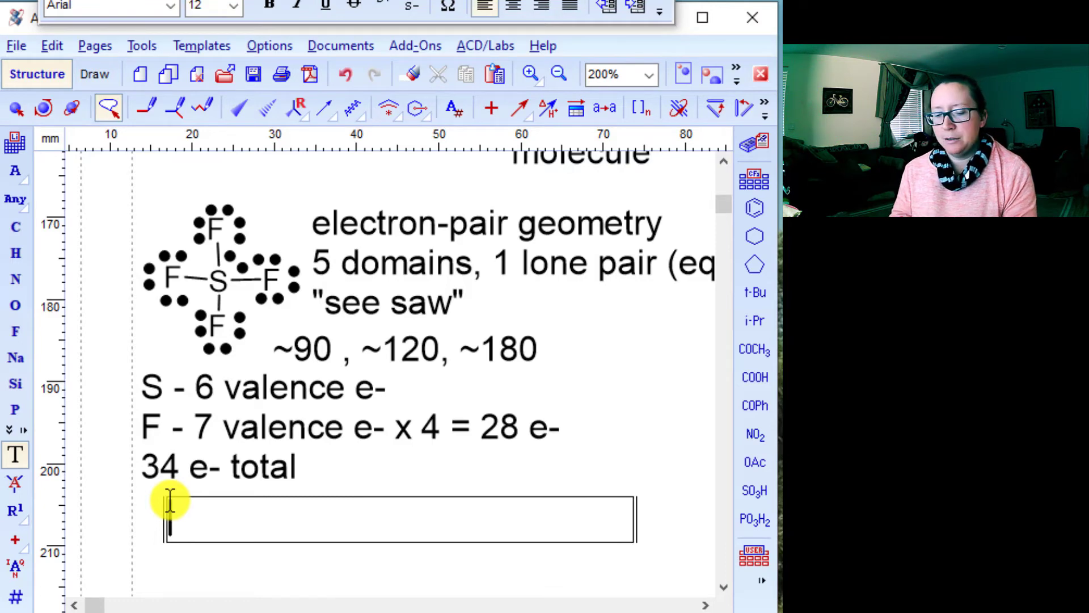
type("2.6")
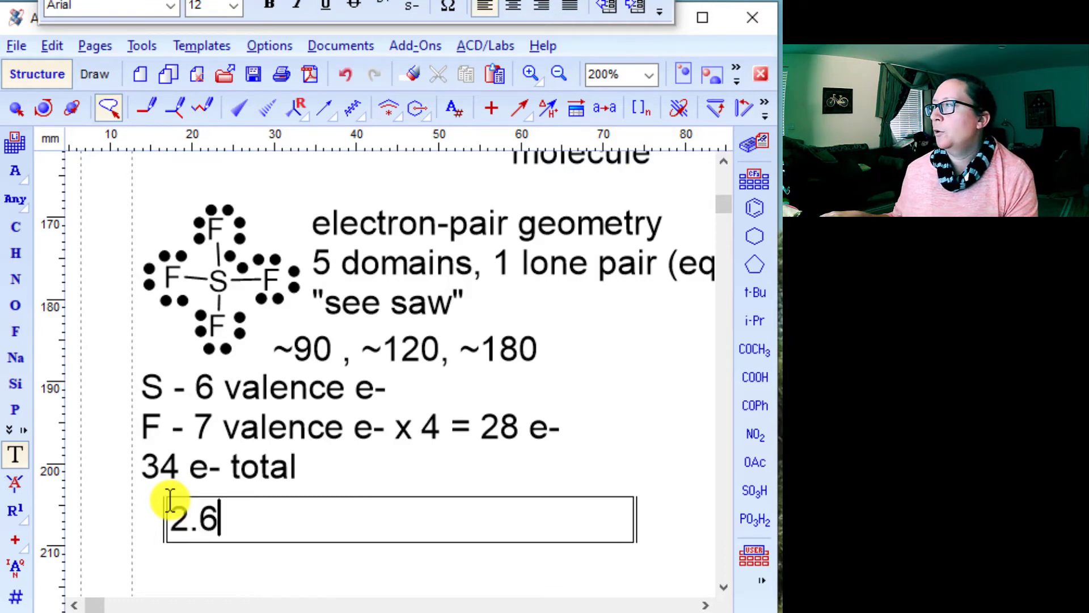
left_click(171, 518)
type("4")
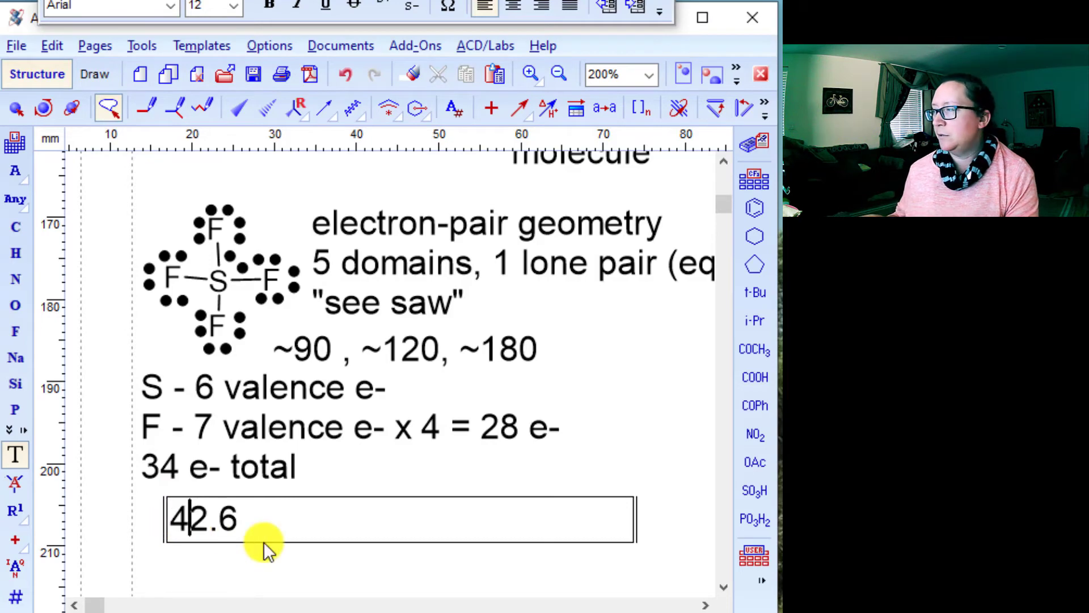
type(".0-")
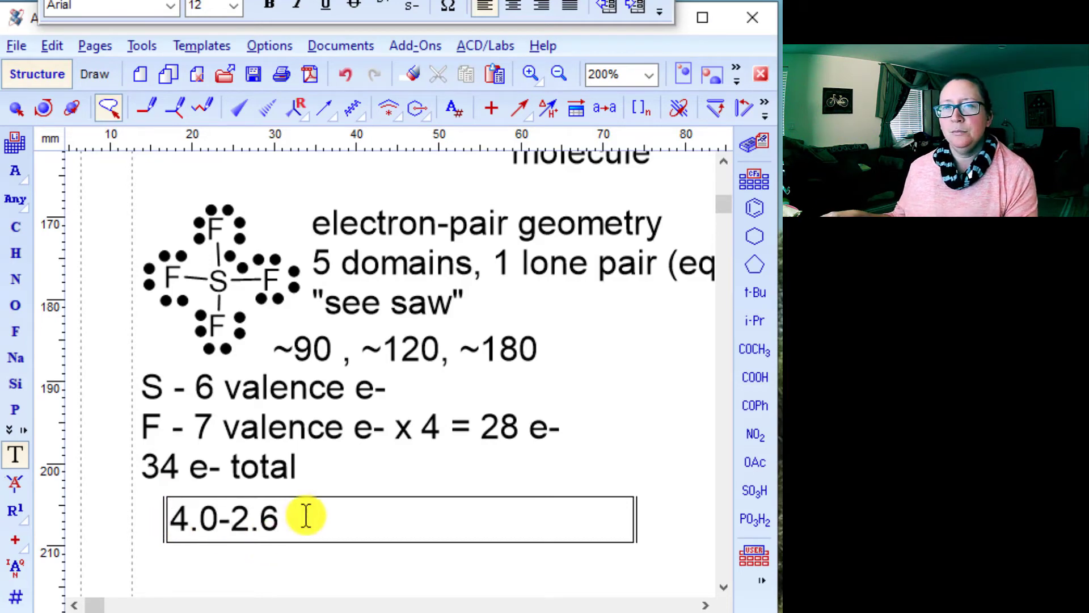
left_click(306, 515)
type("=")
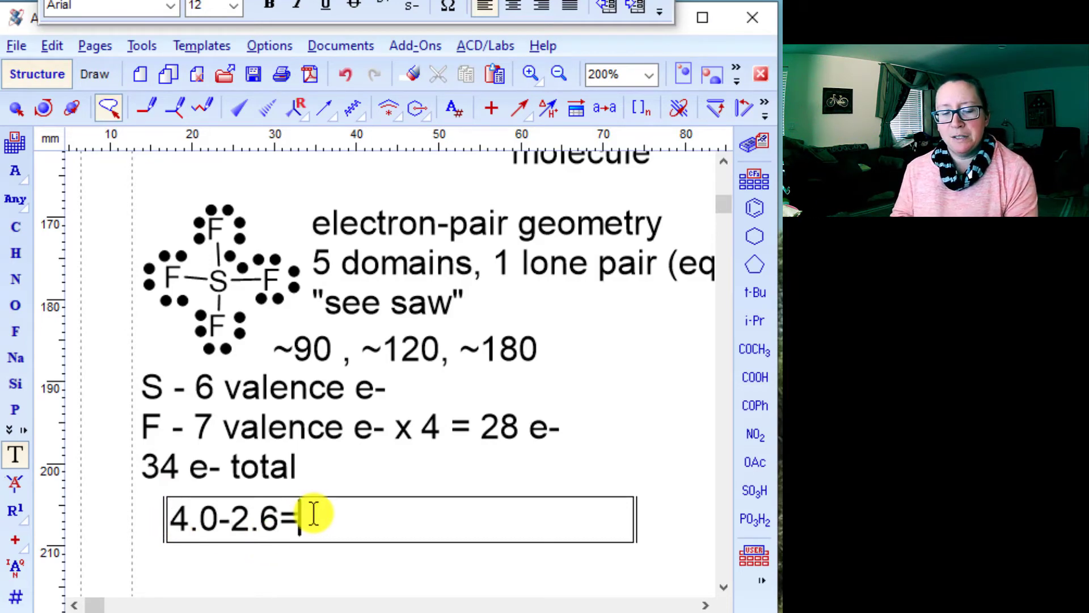
type("1.4")
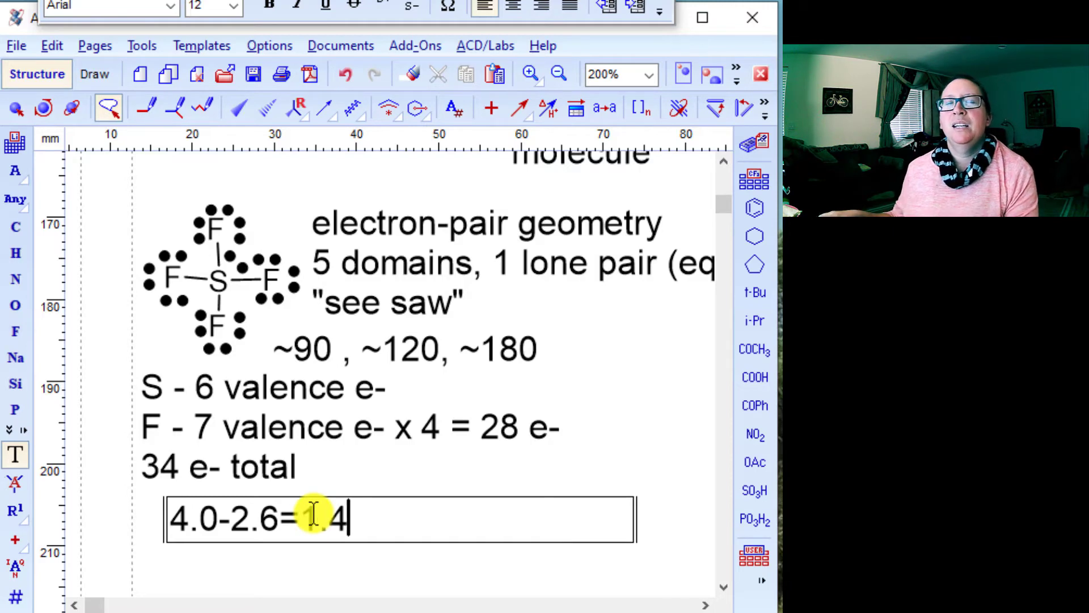
Step: Append ", S-F bond is polar" to the electronegativity note and widen its text box so the text fits on one line
type(", ")
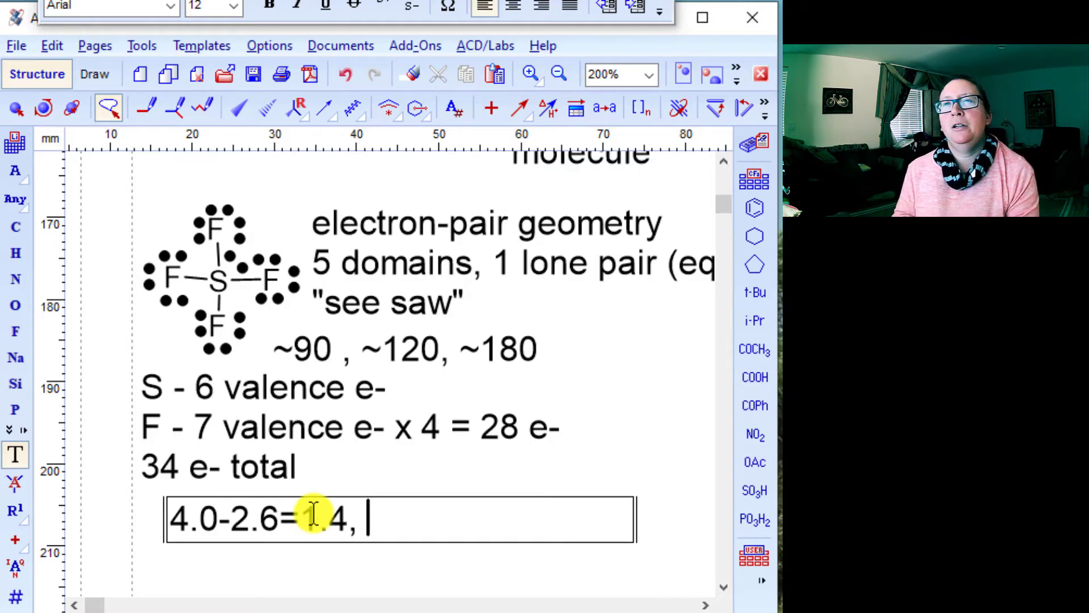
type("S-")
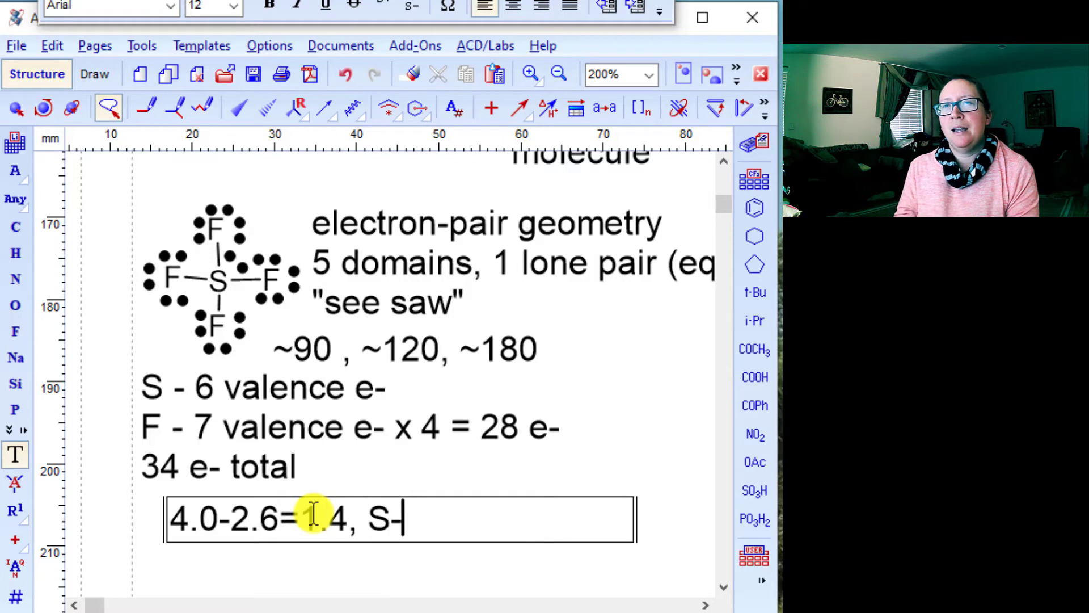
type("F bond is polar")
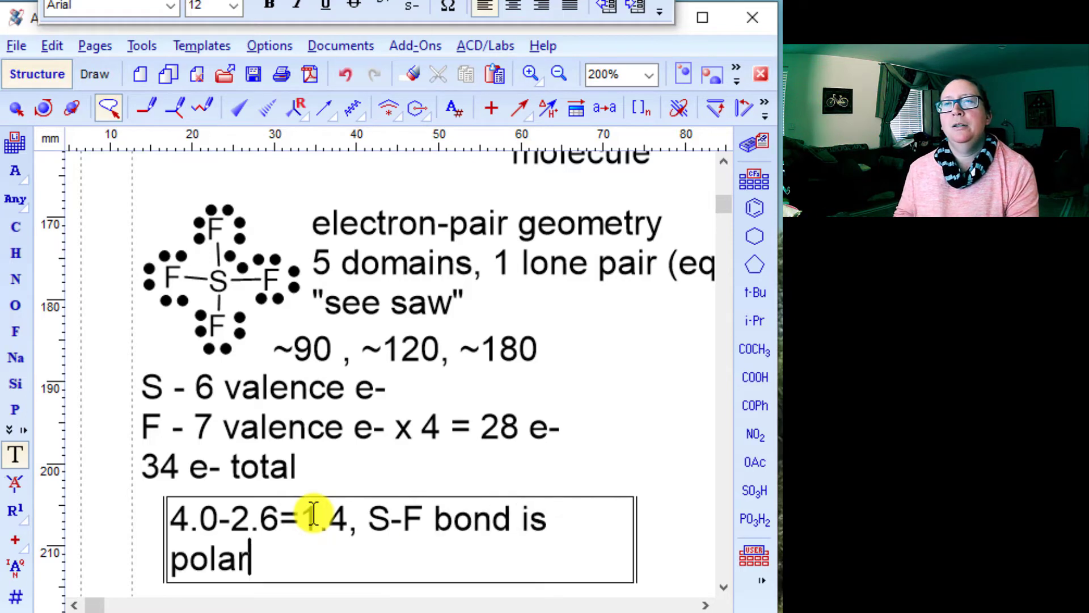
left_click_drag(635, 524, 690, 527)
Step: Add a second line reading "polar molecule" to the S-F bond polarity note and finish editing it
key("Return")
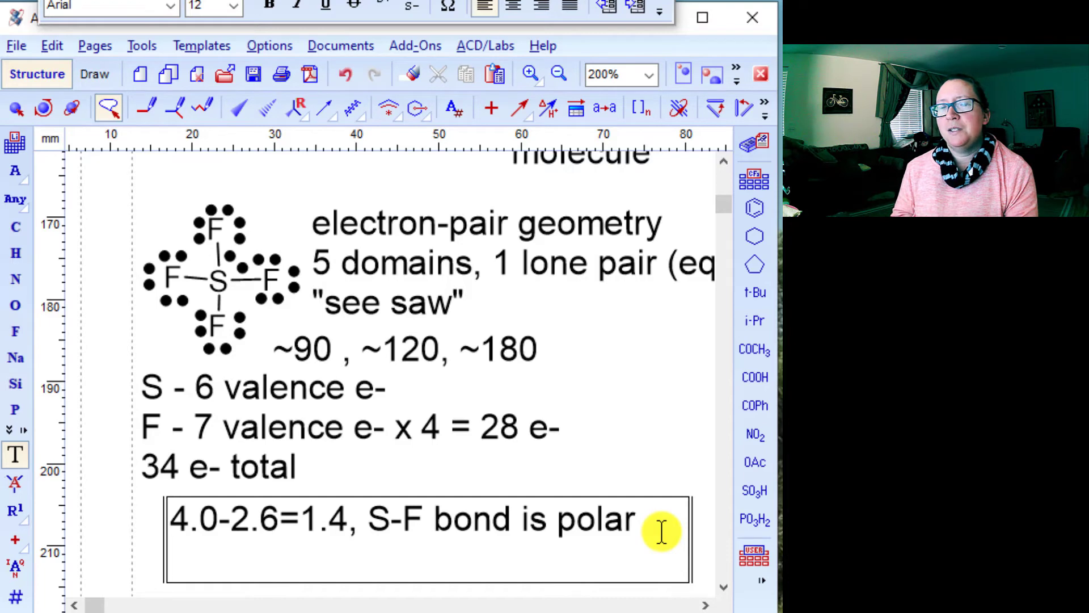
type("poa")
key("BackSpace")
type("lar ")
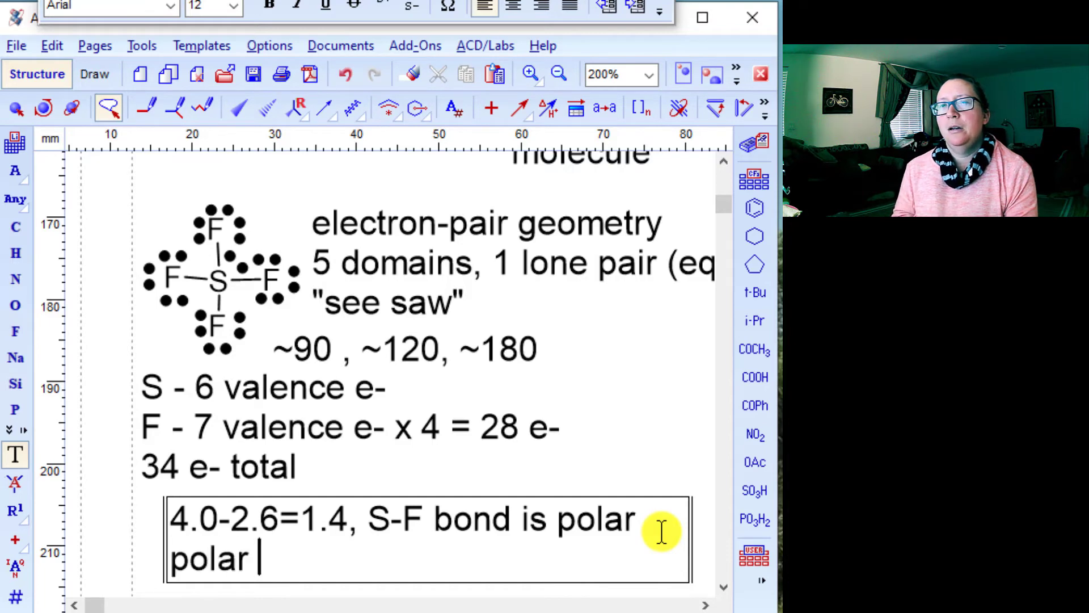
type("molecule")
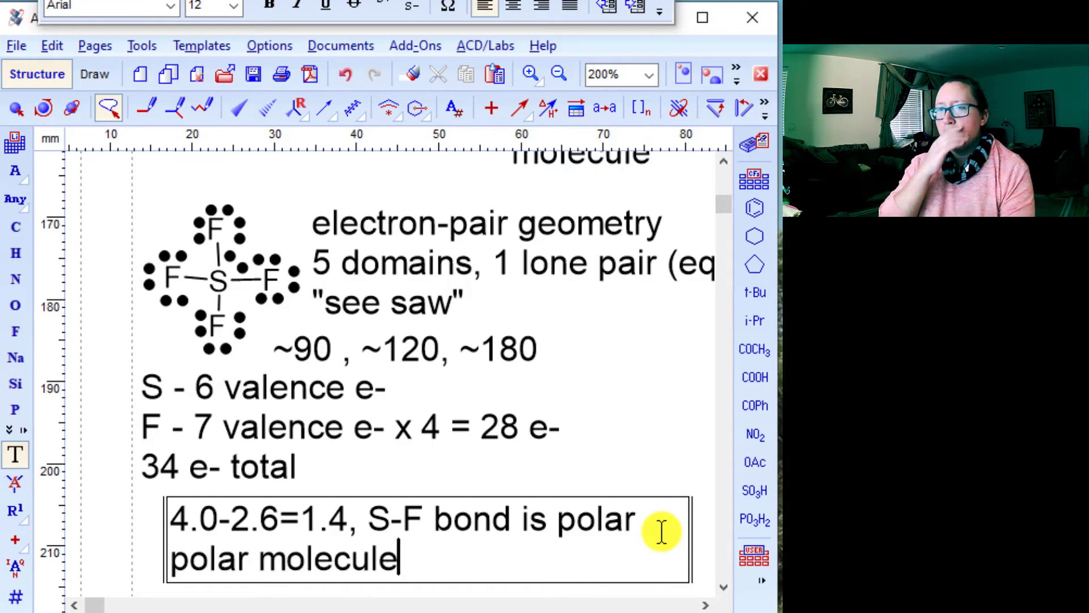
left_click(637, 422)
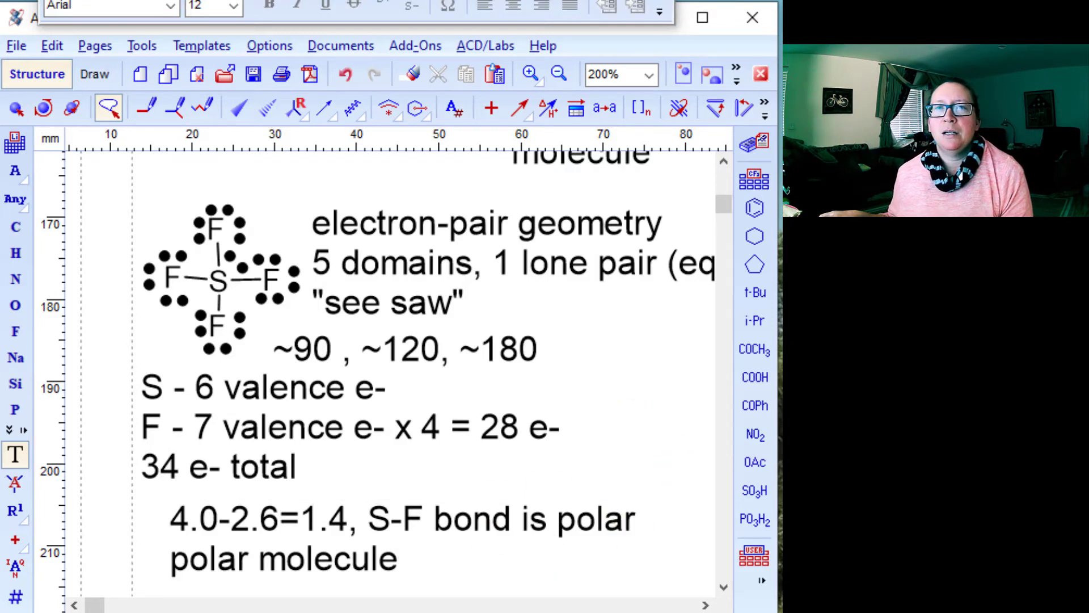
Step: Switch to the ACD/3D Viewer and rotate the sulfur tetrafluoride model to examine how its asymmetric shape relates to polarity
key("alt+Tab")
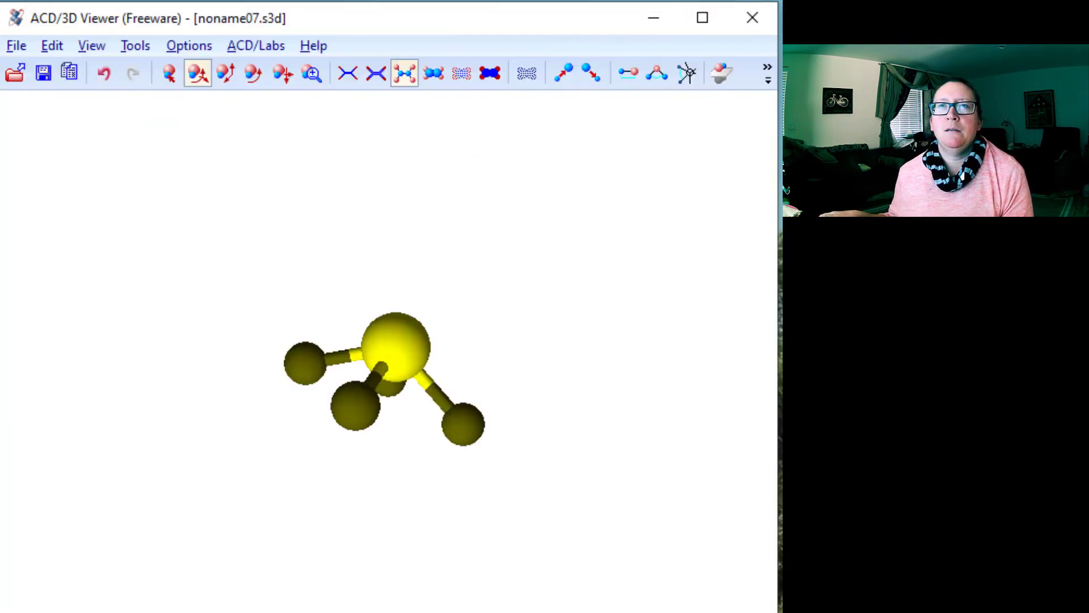
left_click_drag(466, 409, 134, 234)
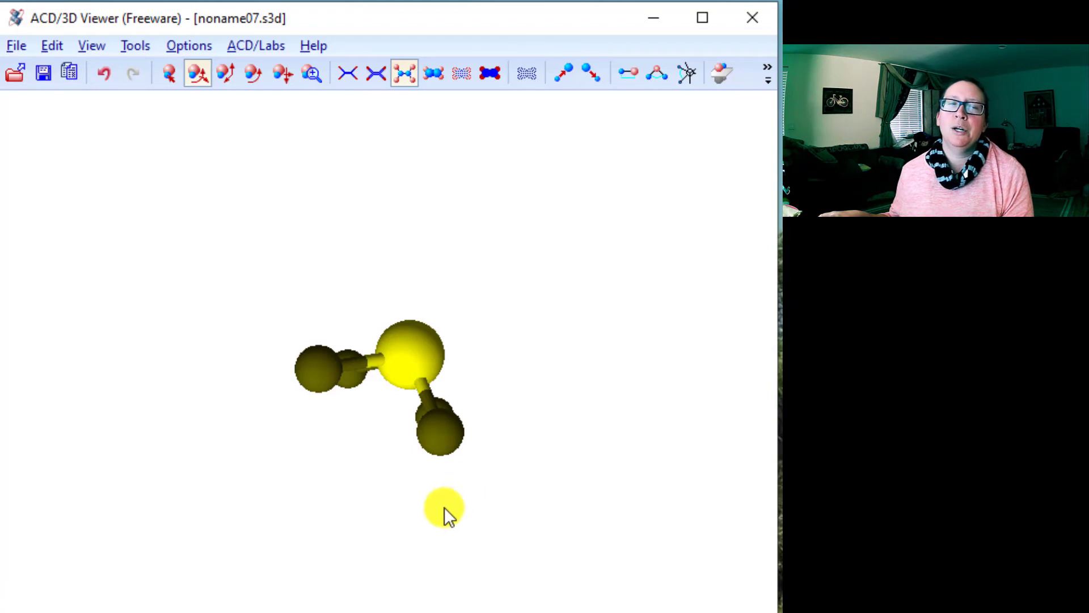
left_click(440, 199)
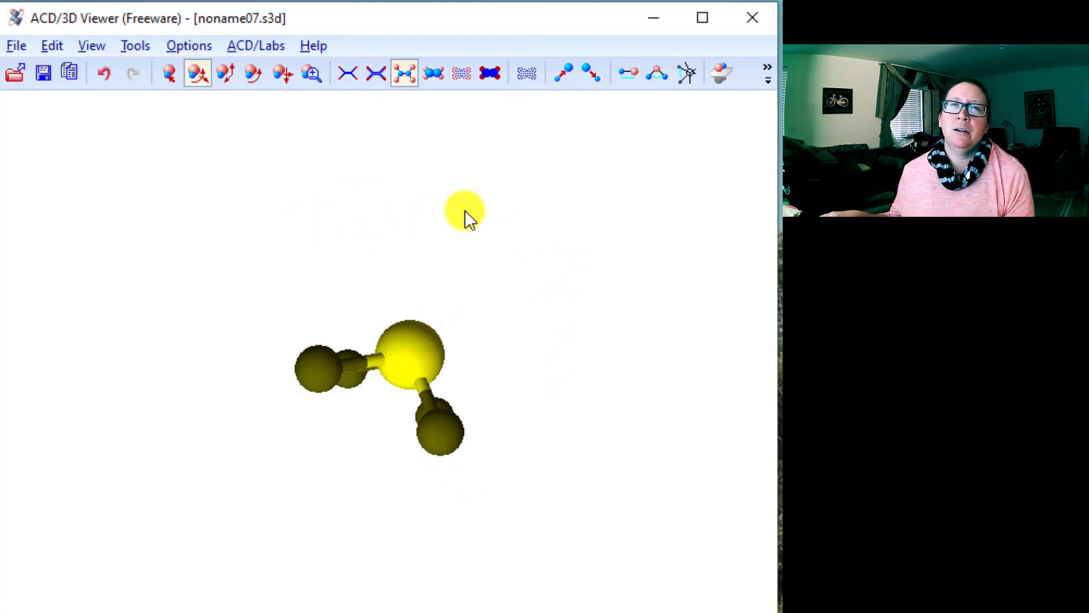
left_click_drag(128, 272, 140, 209)
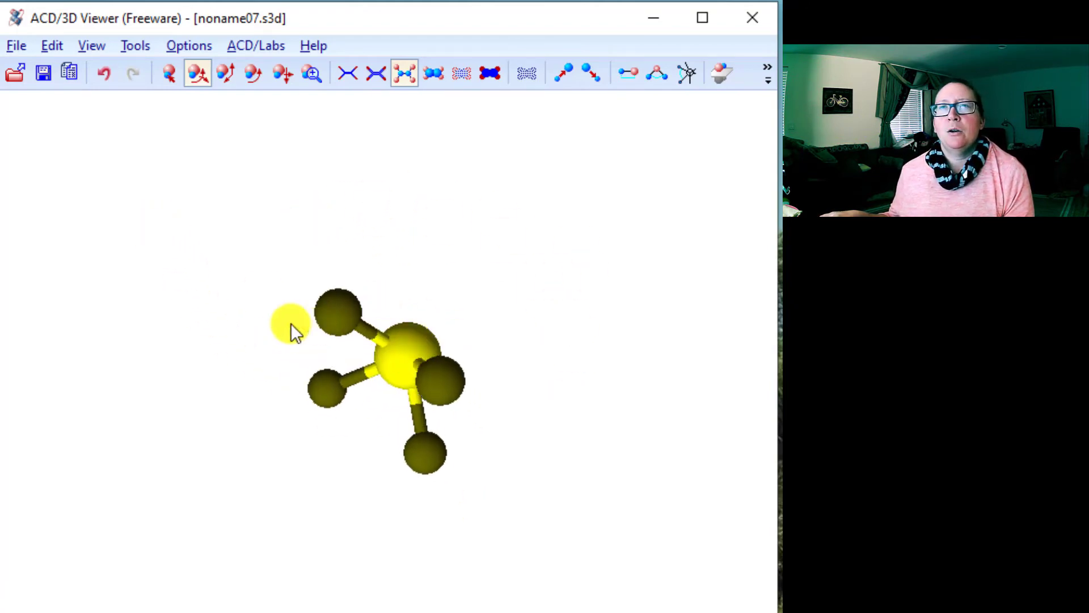
left_click_drag(291, 325, 145, 283)
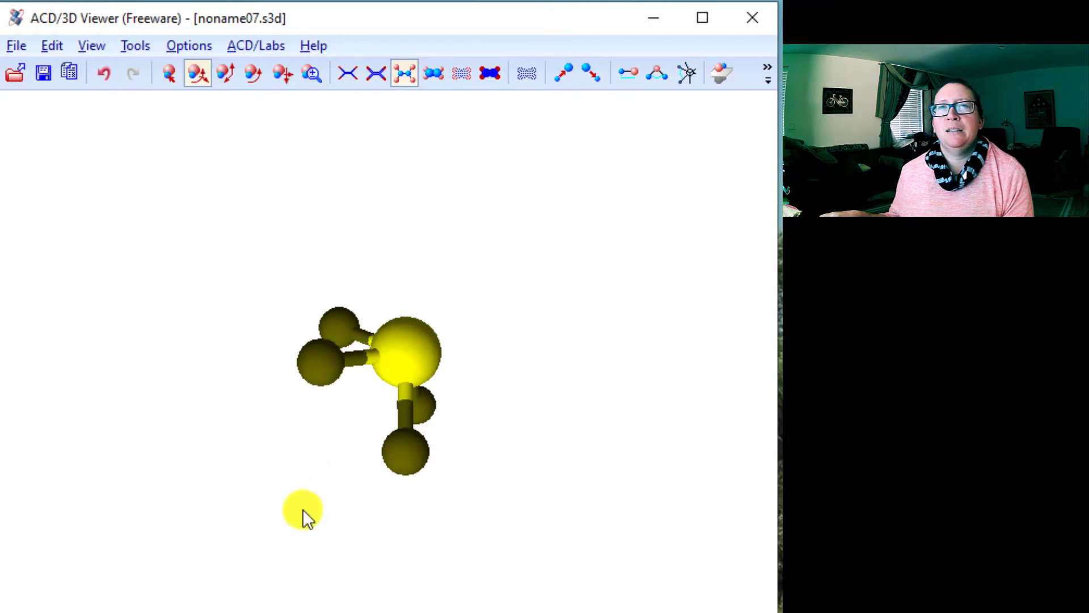
left_click_drag(389, 338, 194, 148)
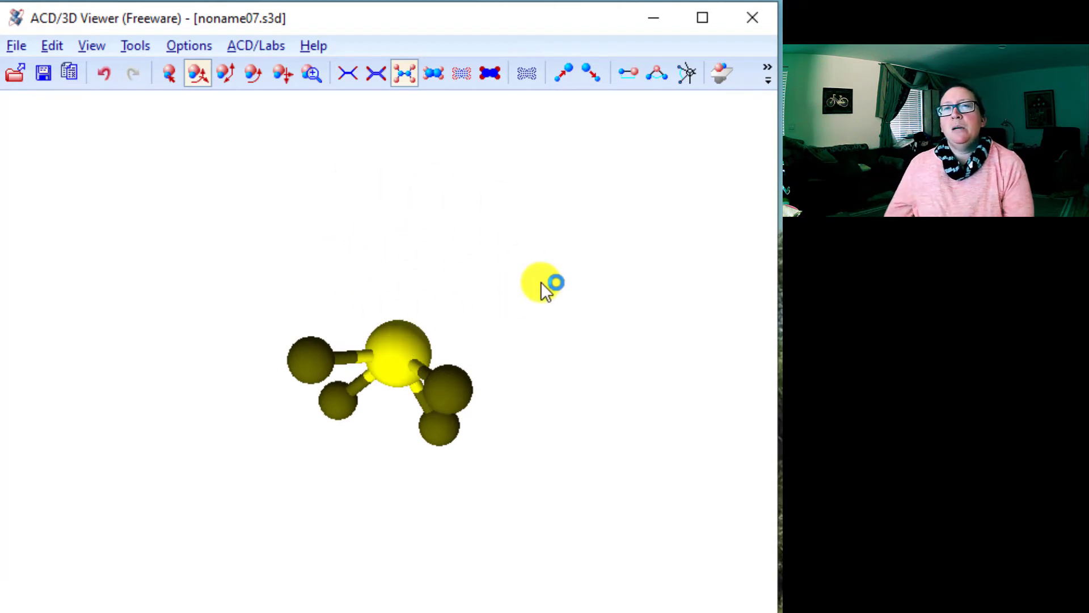
left_click_drag(355, 373, 348, 417)
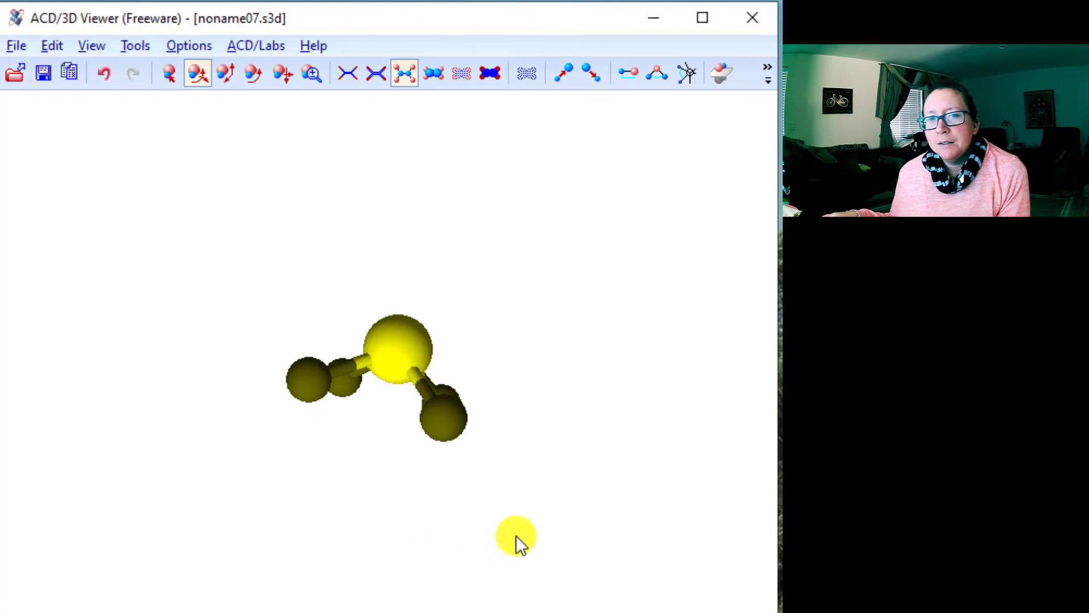
Step: Switch back to ChemSketch and save the document under the new name "sulfur tetrafluoride"
key("alt+Tab")
scroll(493, 437, "down", 5)
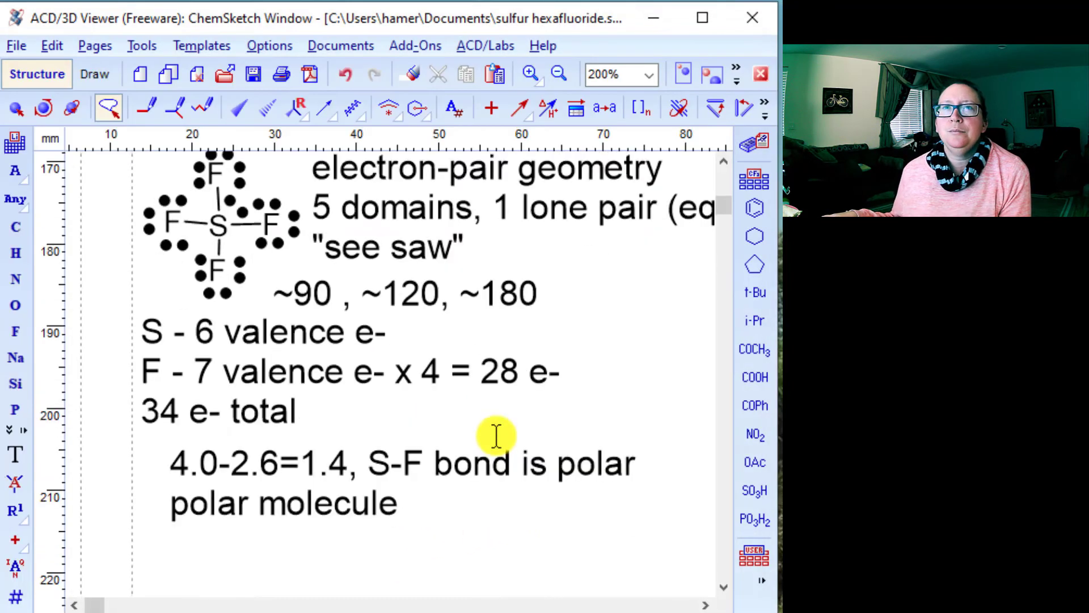
scroll(495, 437, "down", 3)
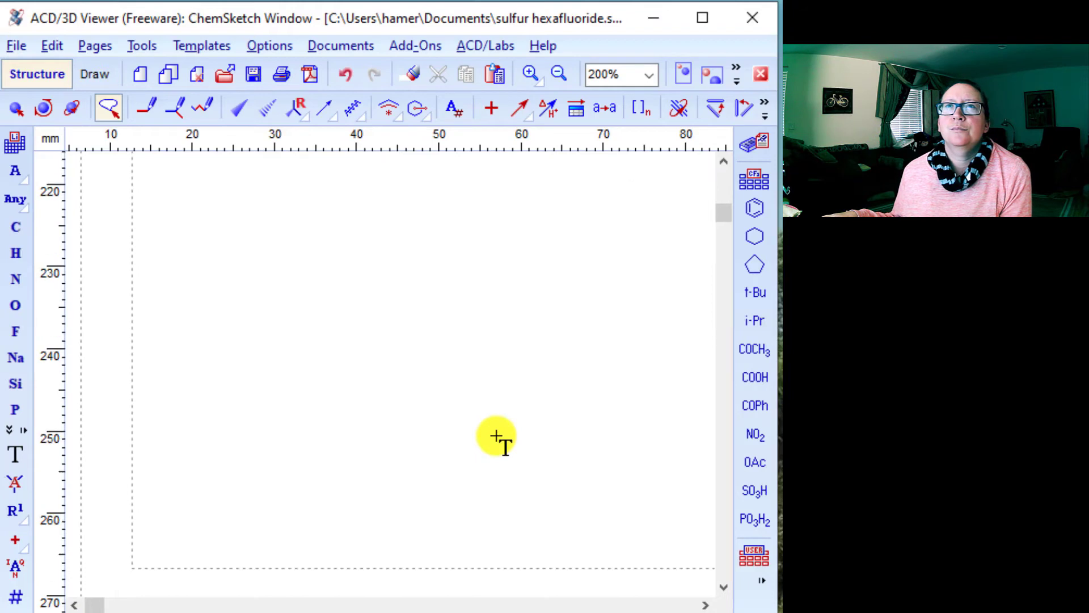
scroll(652, 397, "up", 8)
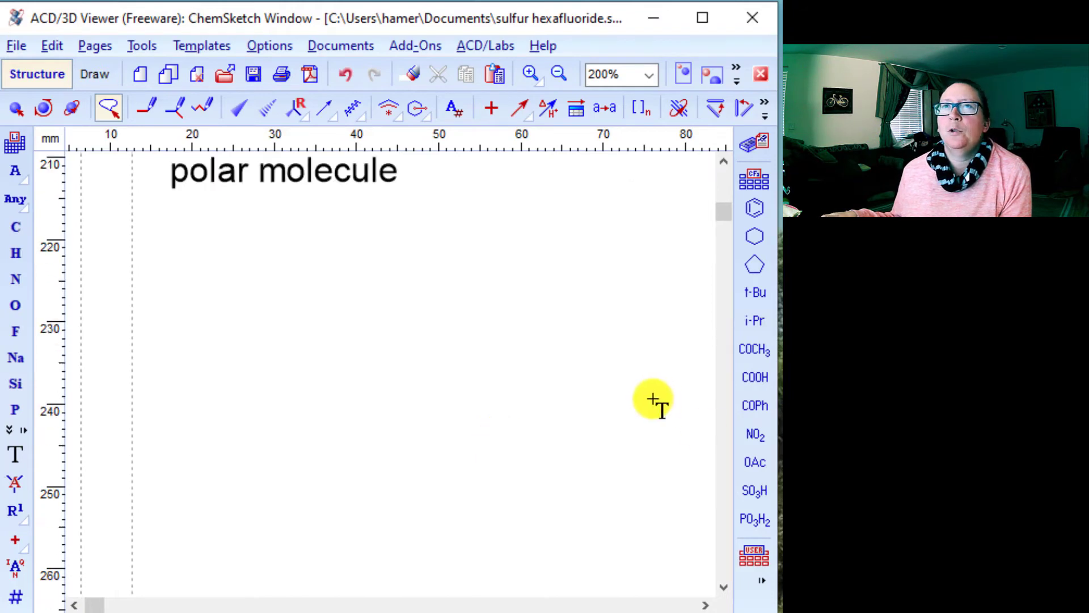
left_click(16, 45)
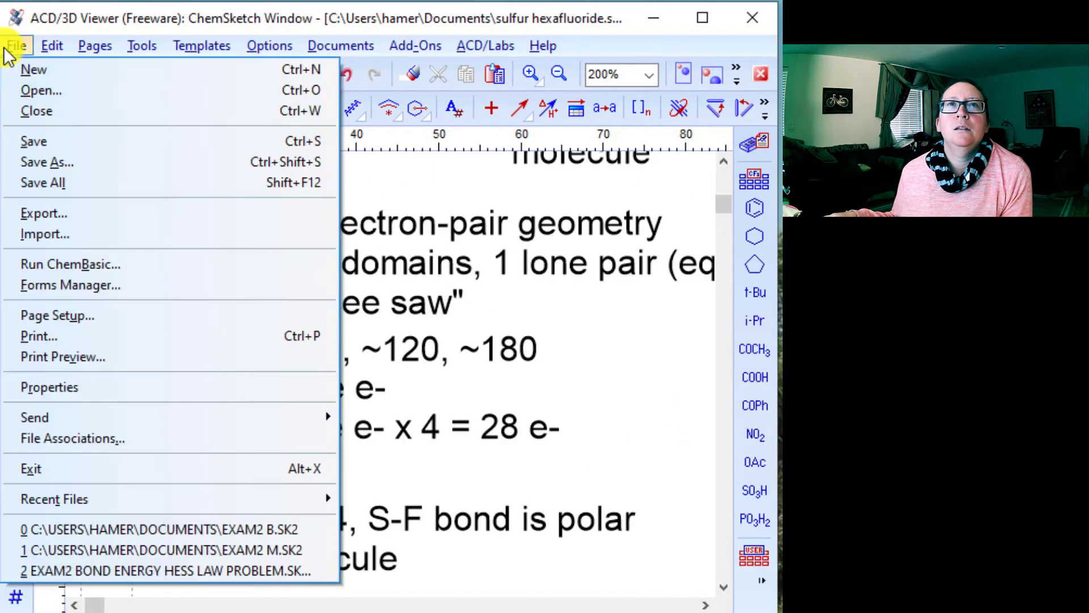
left_click(91, 165)
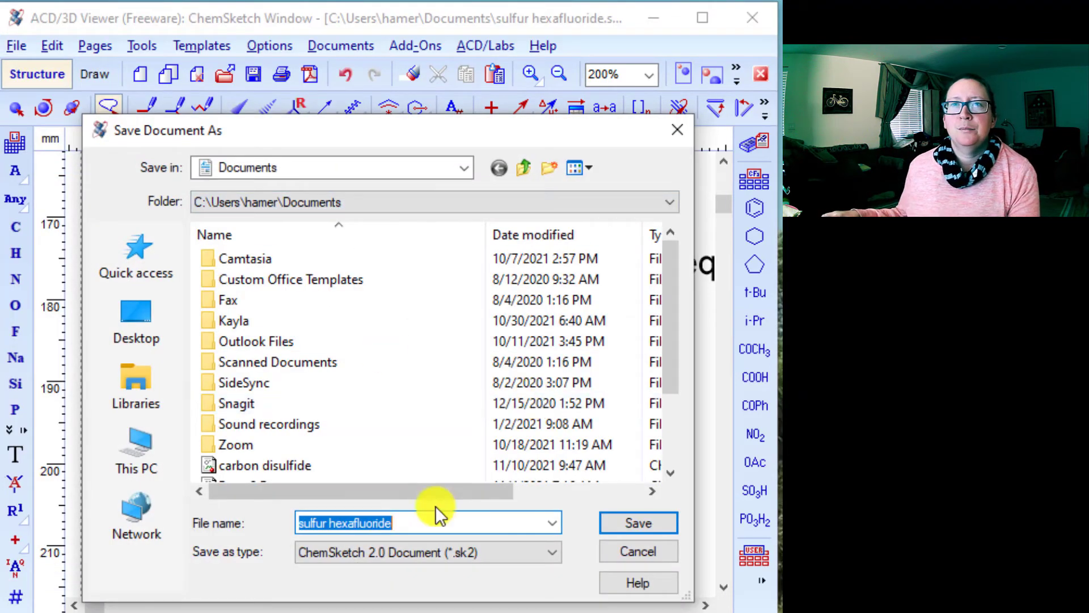
left_click(355, 522)
key("BackSpace")
key("BackSpace")
key("BackSpace")
key("BackSpace")
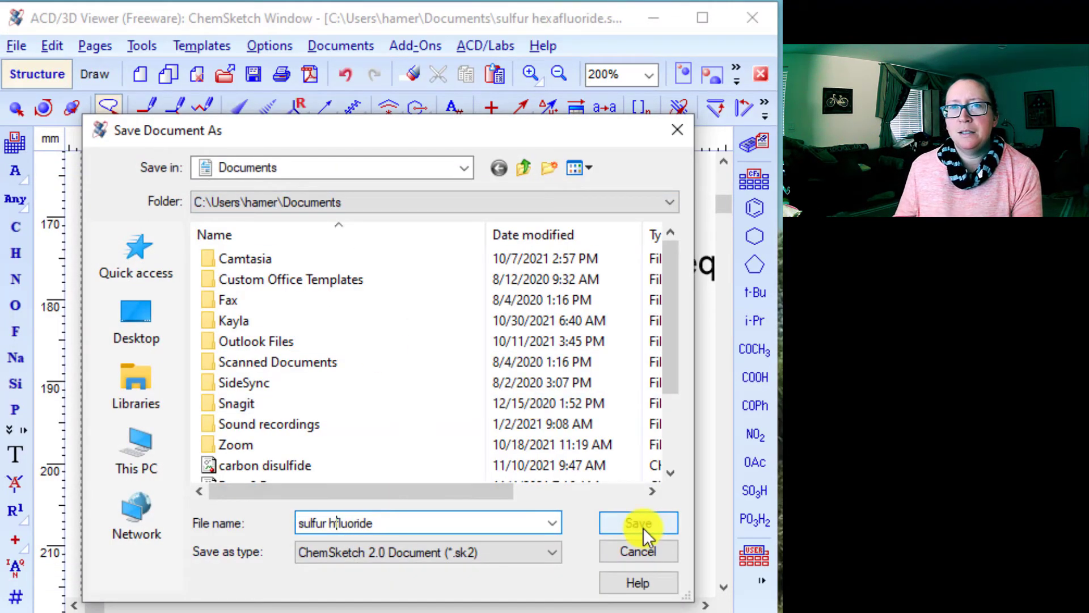
type("tetra")
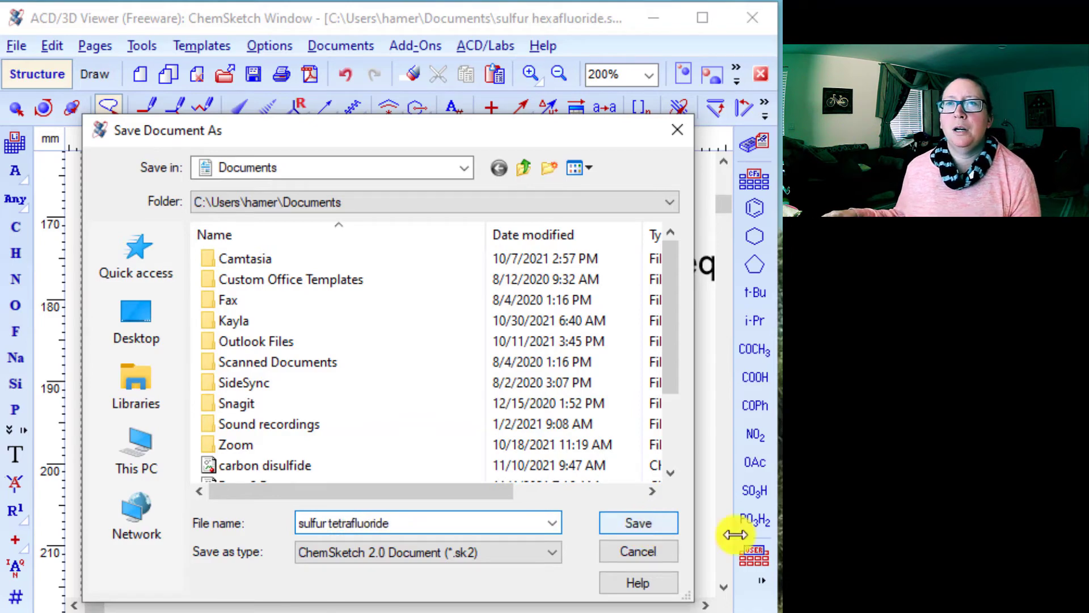
left_click(647, 525)
Step: Place a sulfur atom in the empty page area below the "polar molecule" note
scroll(470, 352, "down", 5)
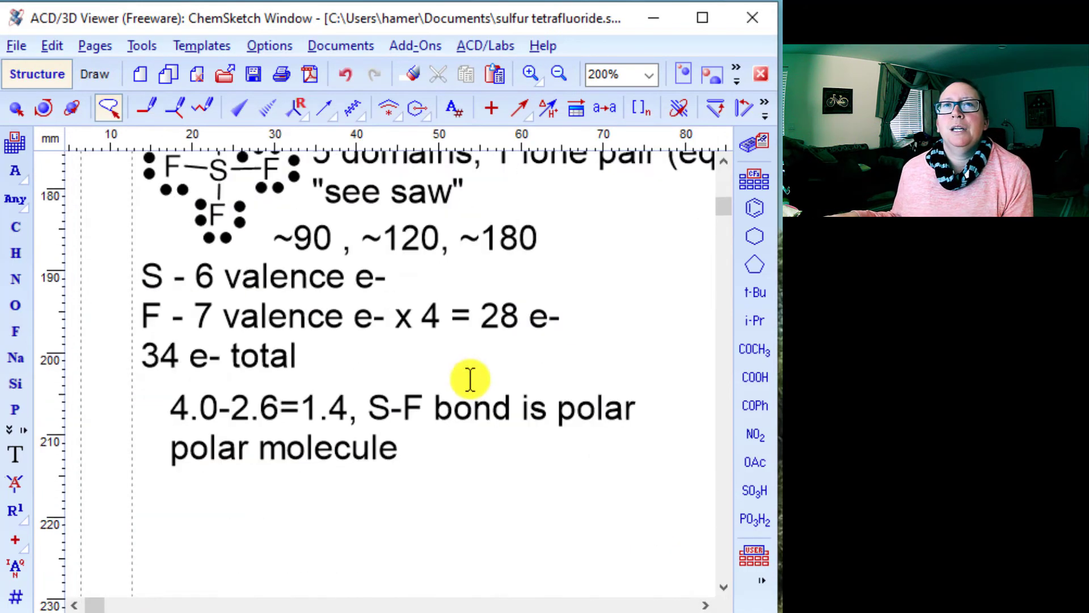
scroll(471, 380, "down", 2)
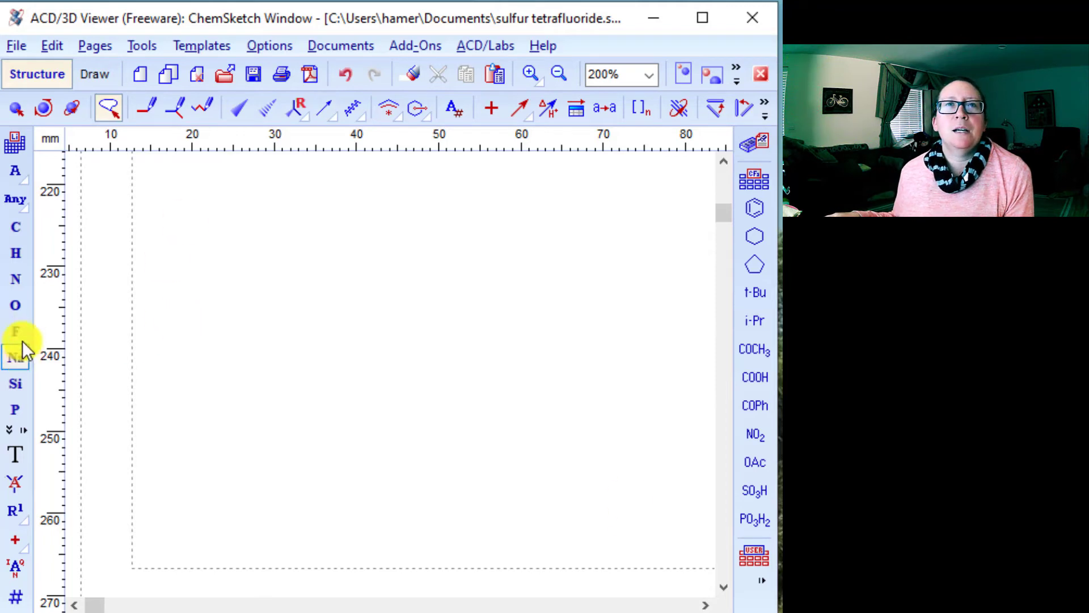
left_click(11, 432)
left_click(25, 455)
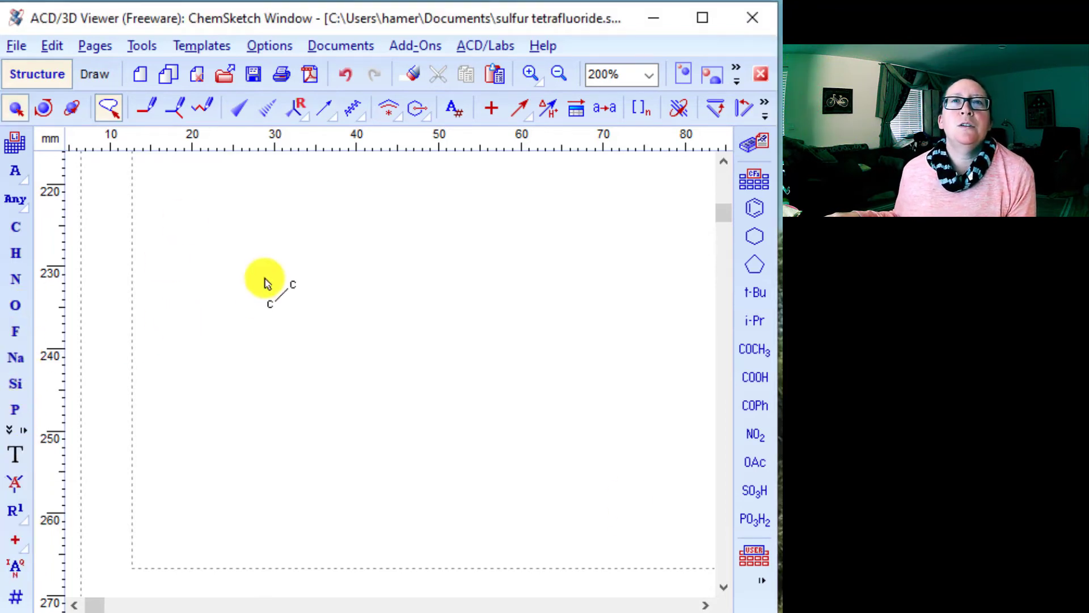
left_click(206, 205)
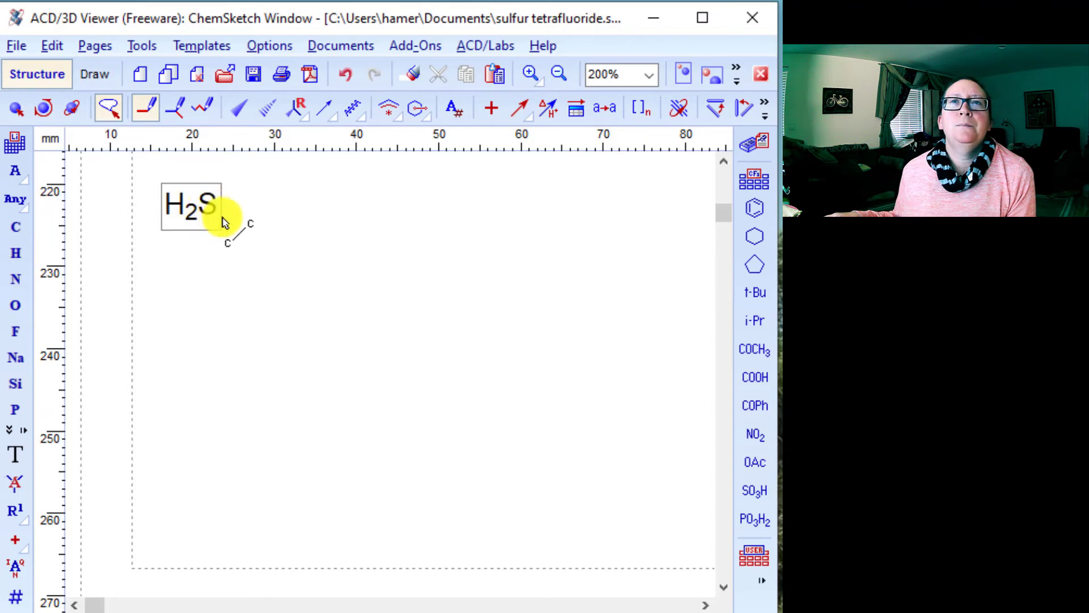
Step: Bond an oxygen atom to each side of the new sulfur atom and make the left-hand bond double
left_click(25, 304)
left_click_drag(207, 206, 309, 211)
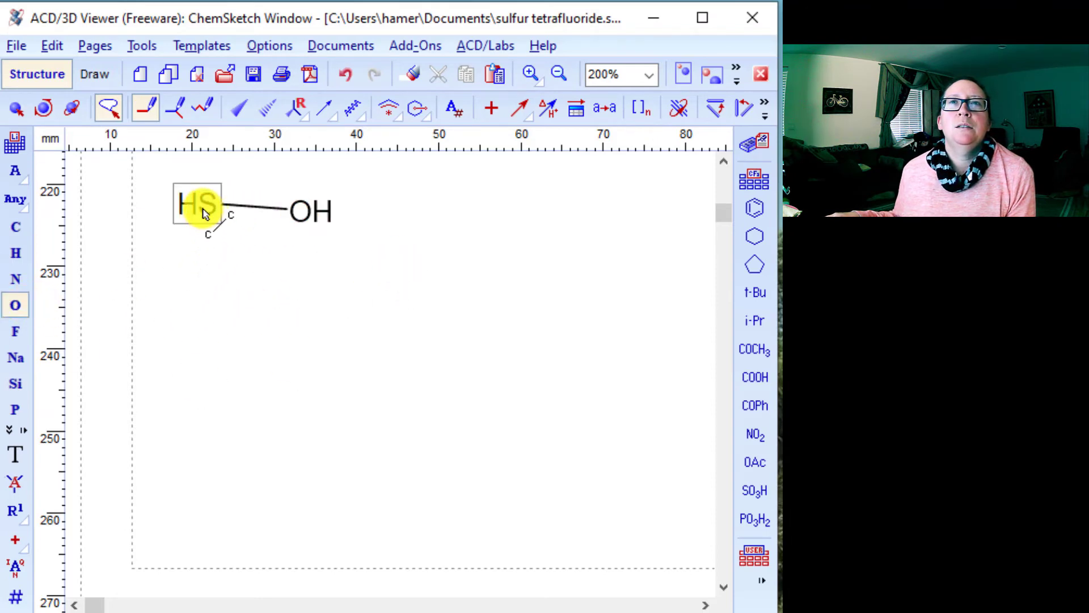
left_click_drag(209, 205, 102, 215)
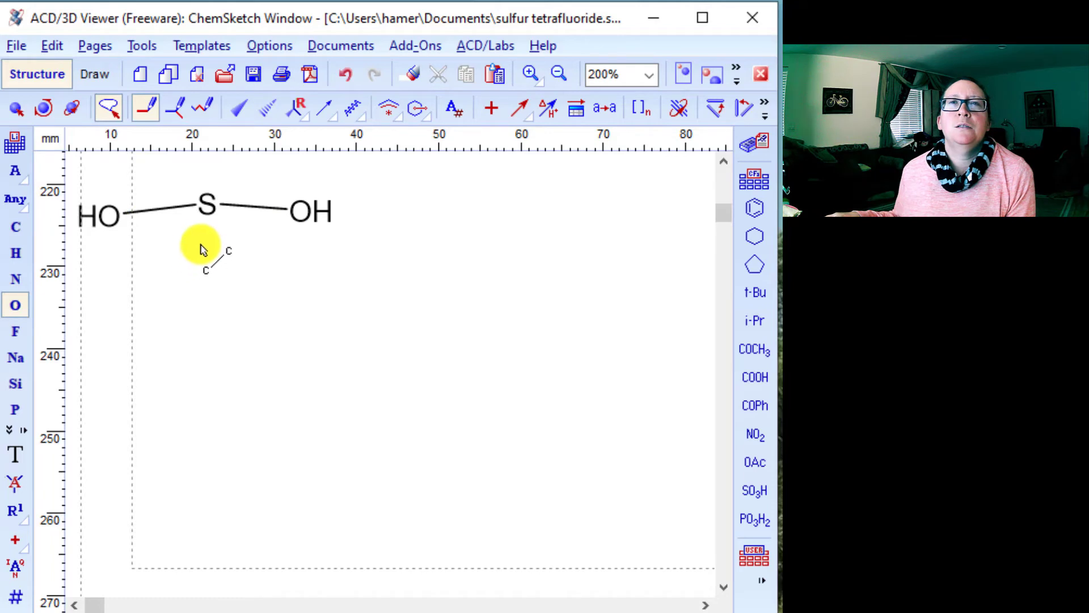
left_click(161, 209)
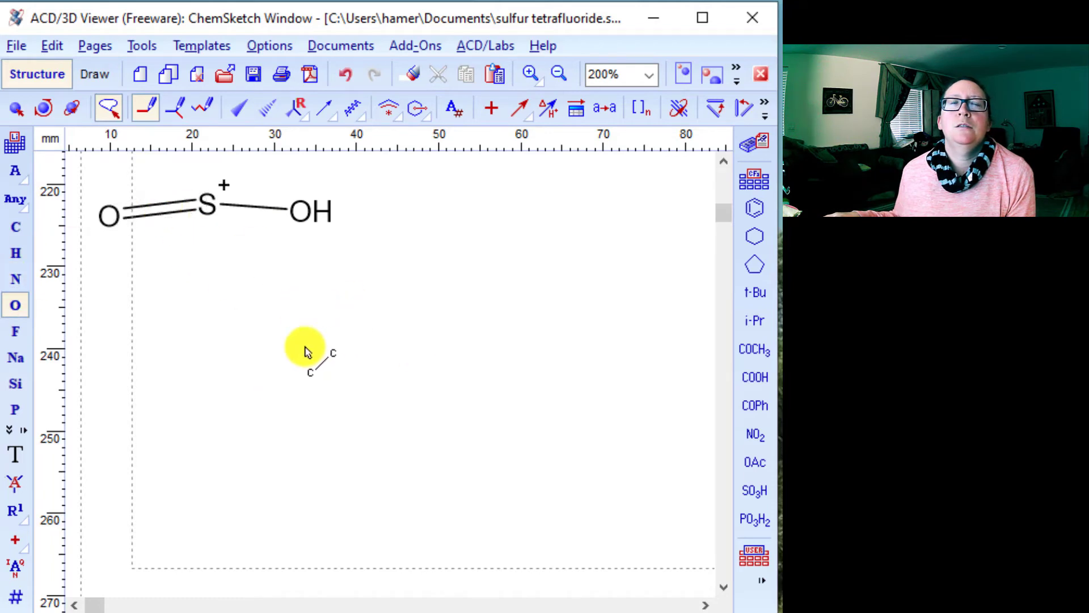
Step: Give the single-bonded oxygen atom on the right of the sulfur a negative charge
left_click(16, 542)
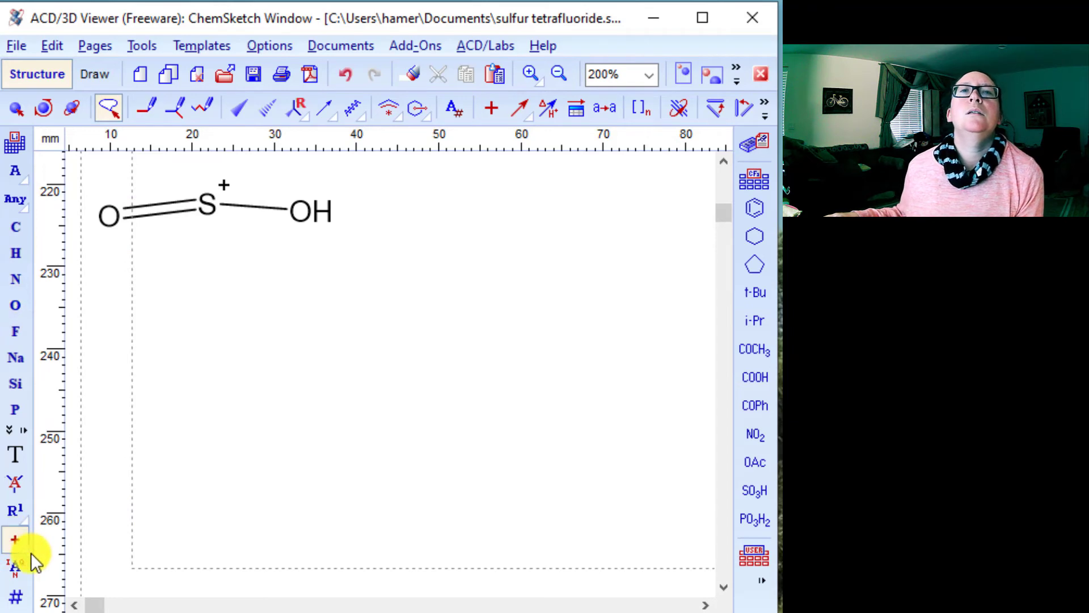
left_click(17, 541)
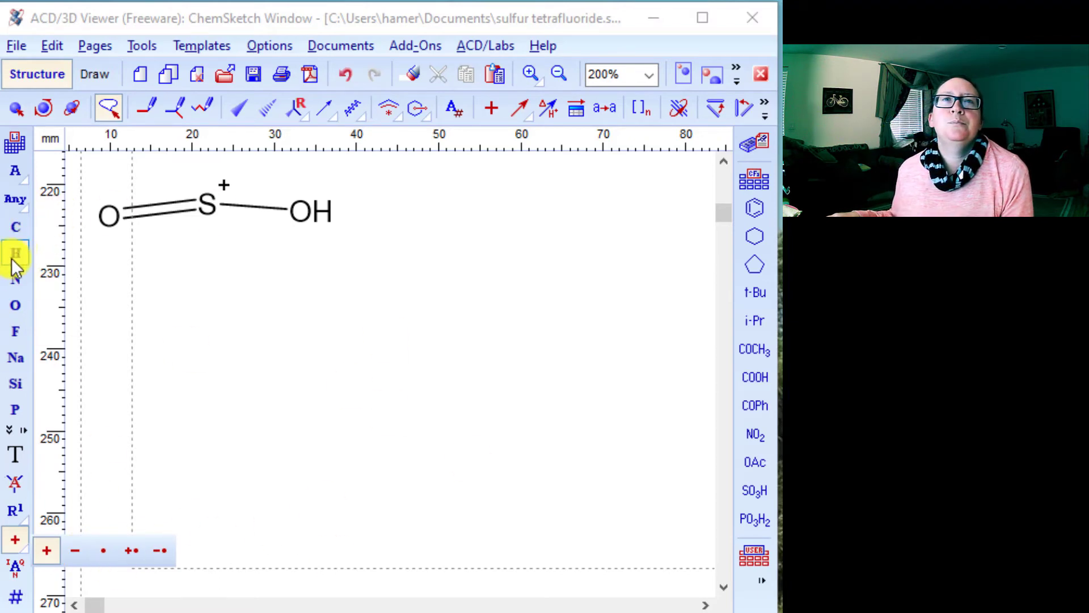
left_click(10, 308)
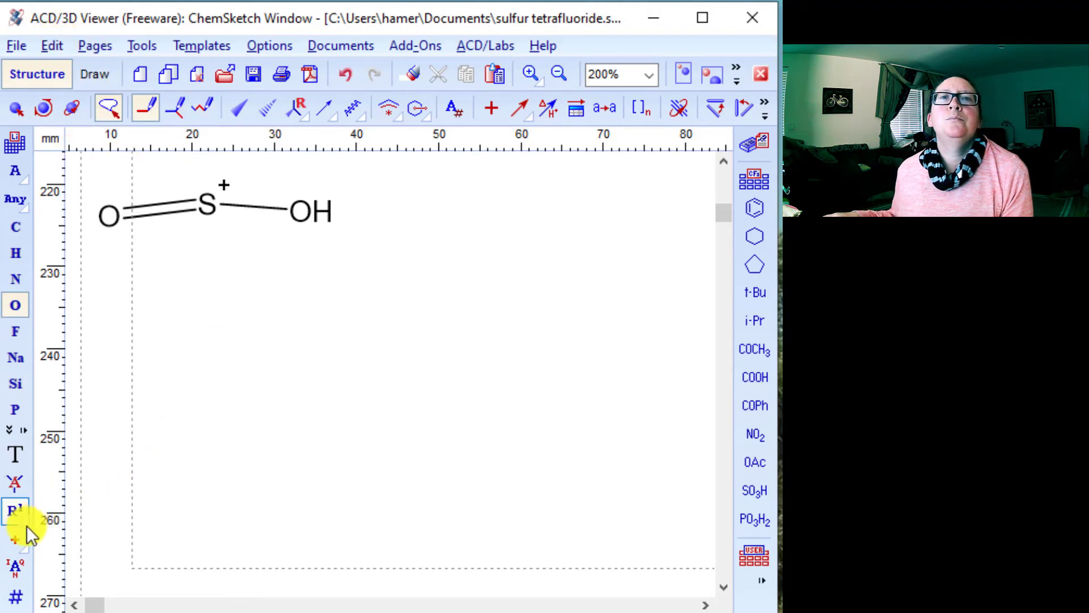
left_click(15, 540)
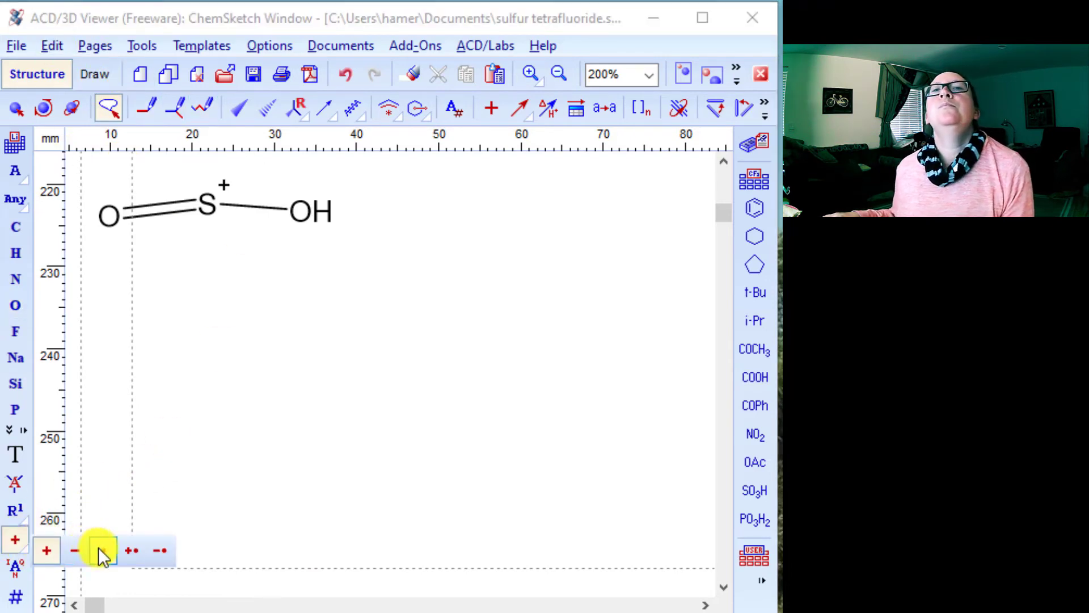
left_click(79, 546)
left_click(299, 211)
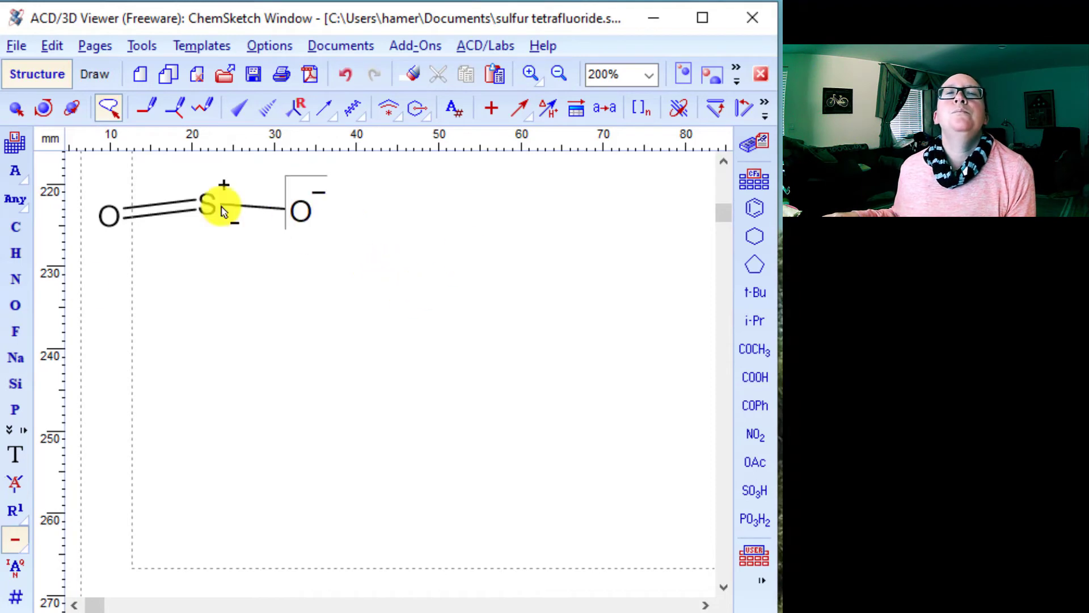
left_click(49, 46)
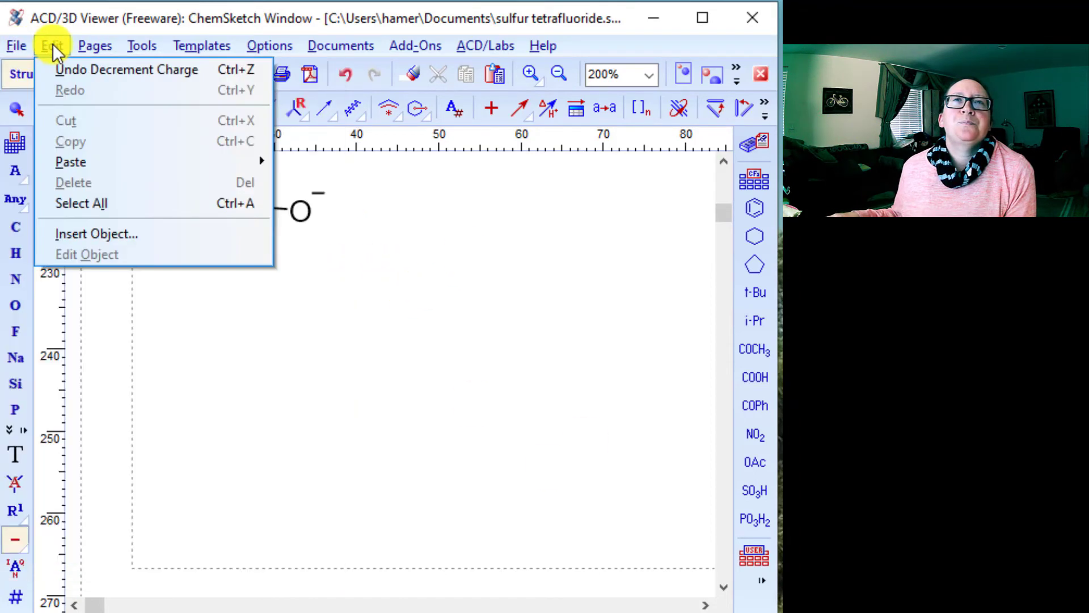
left_click(53, 43)
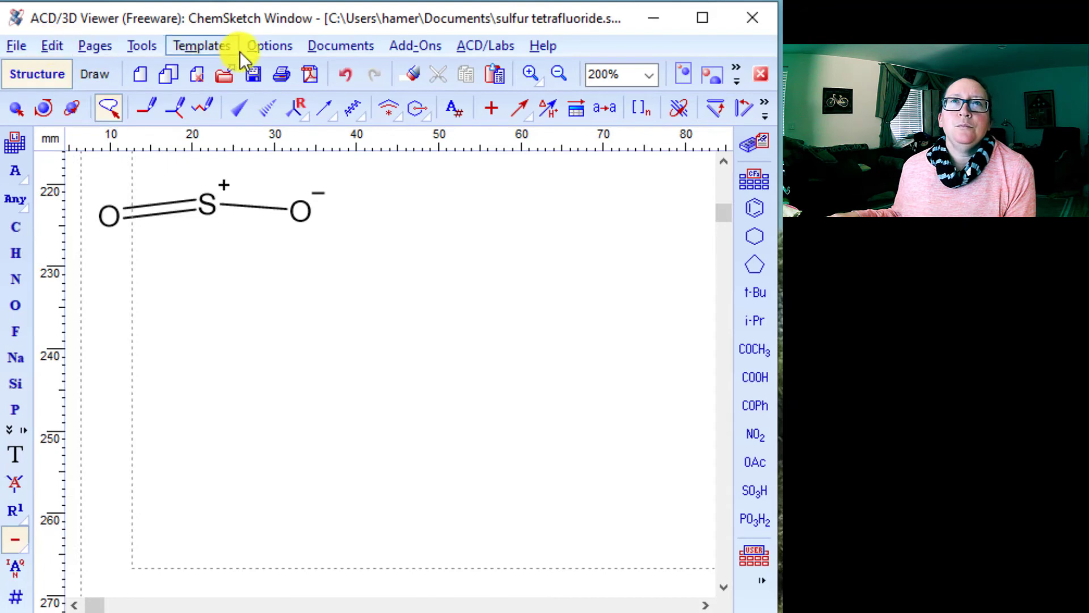
Step: Start a text note below the sulfur dioxide structure with the line "S - 6 valence e-"
left_click(22, 455)
left_click(118, 254)
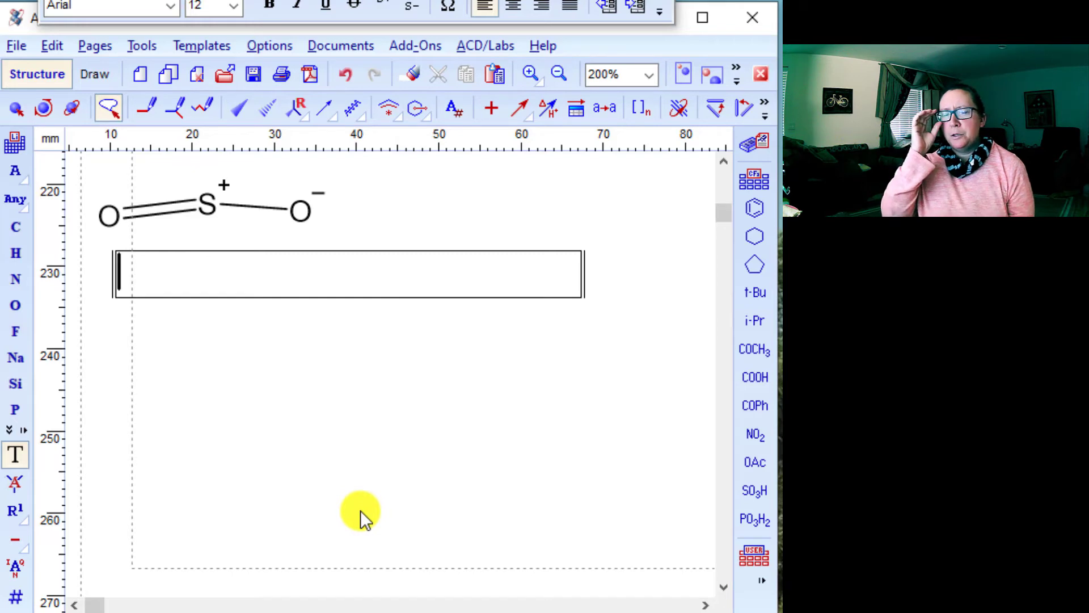
type("S ")
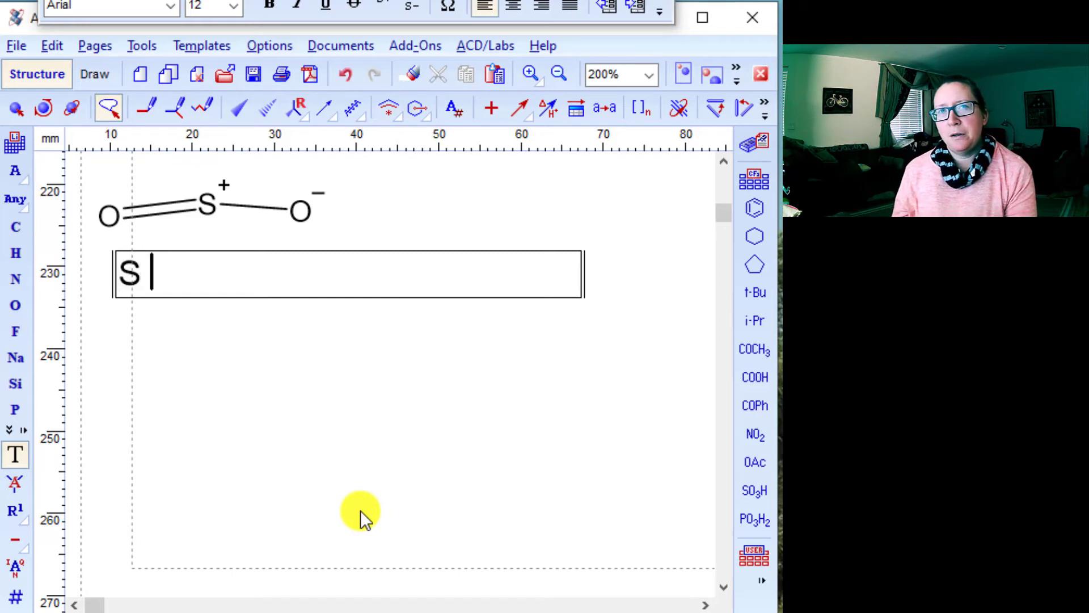
type("- 6 ")
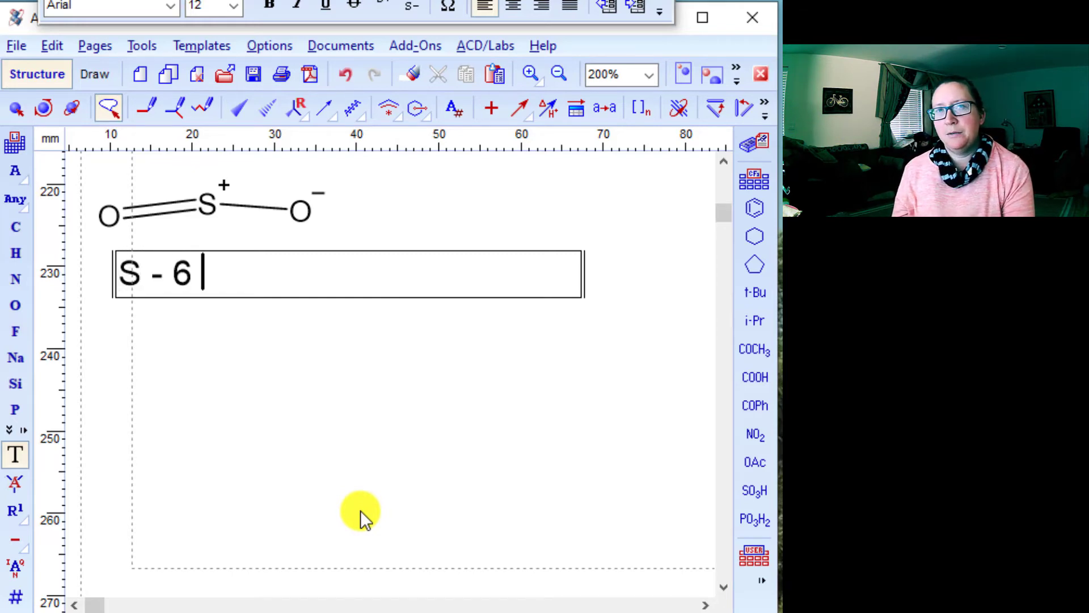
type("valenc")
key("BackSpace")
key("BackSpace")
type("en")
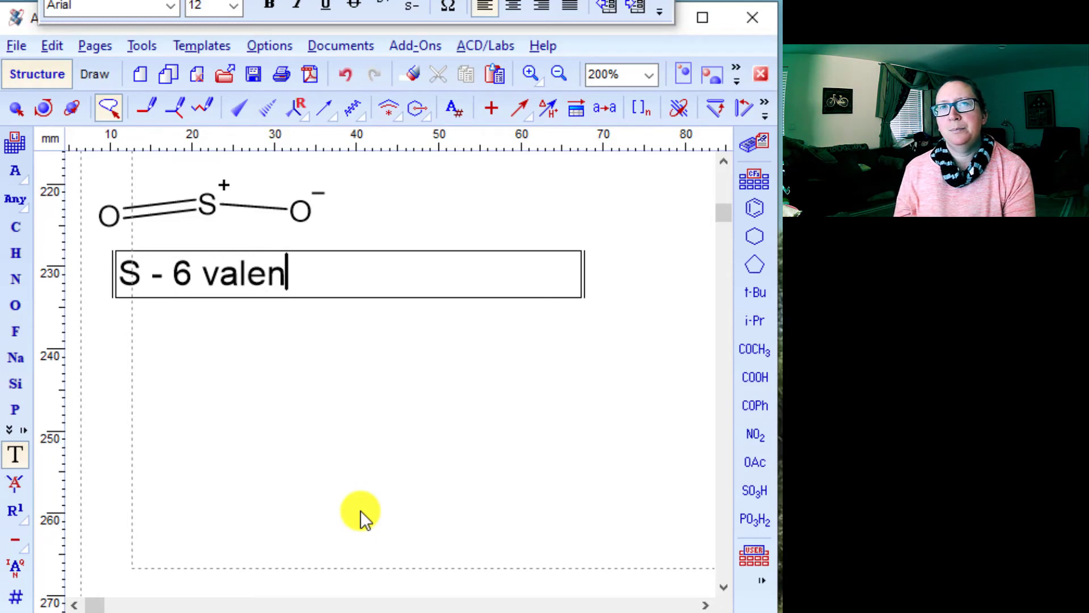
type("ce e-")
key("Return")
Step: Add a second line to the note reading "O - 6 valence e- x 2 = 12 e-"
type("O ")
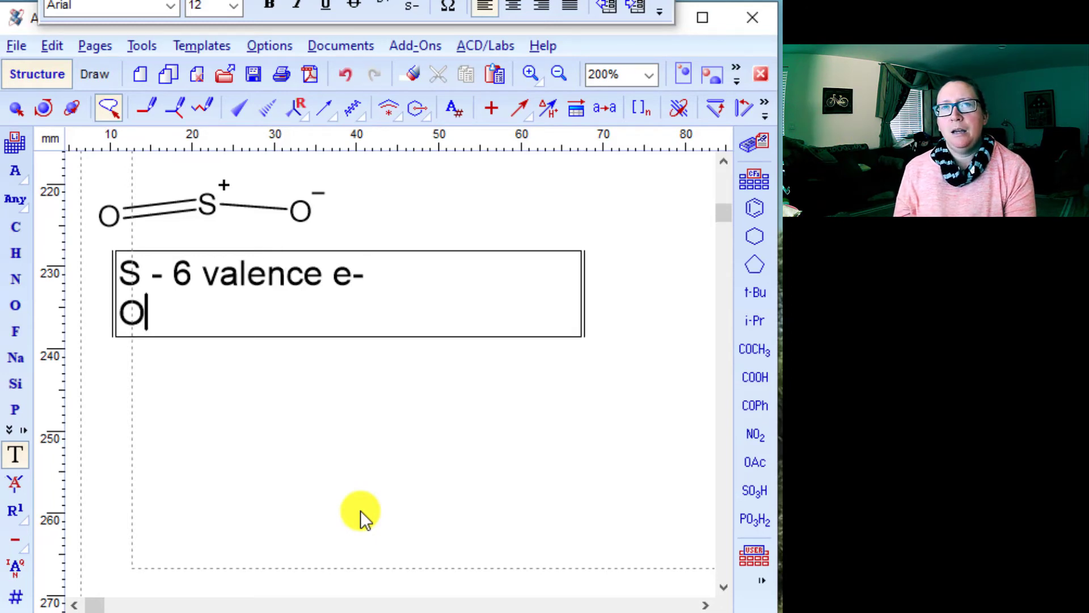
type("=")
key("BackSpace")
type("- 5")
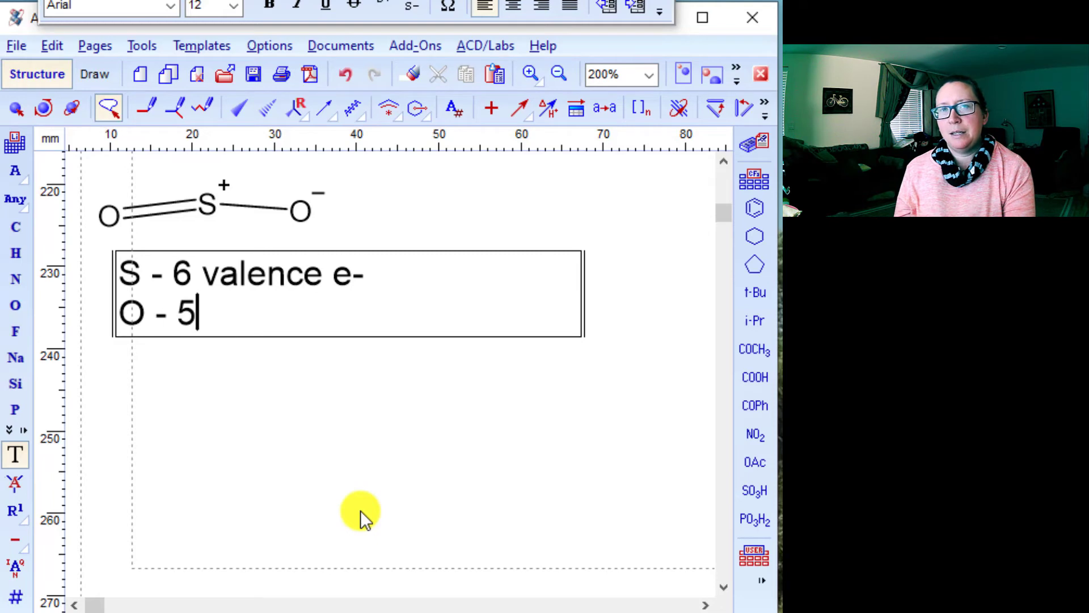
key("BackSpace")
type("6 valence e-")
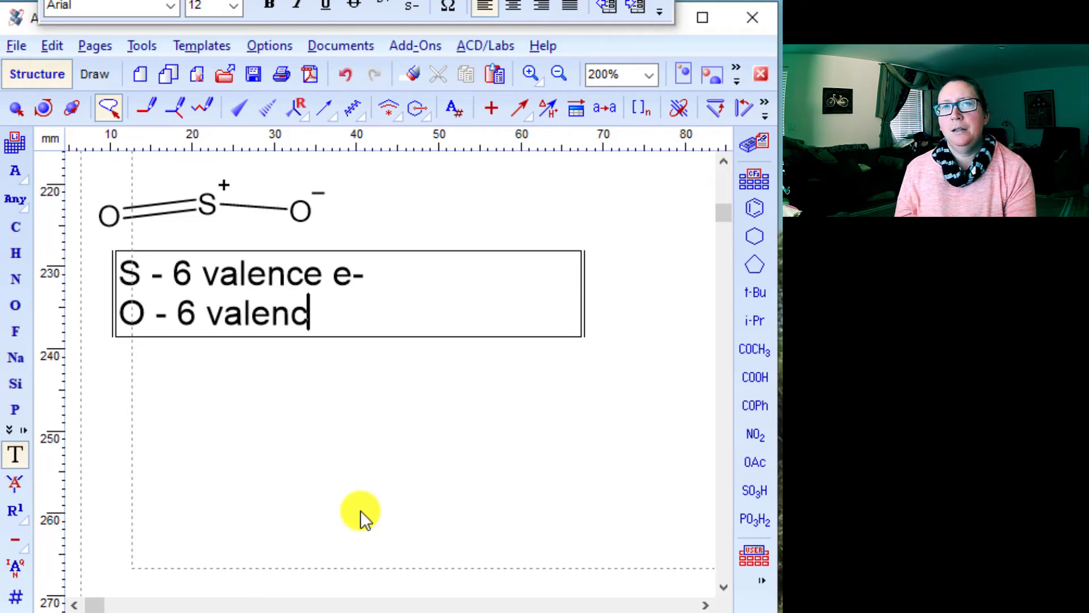
type(" x 2")
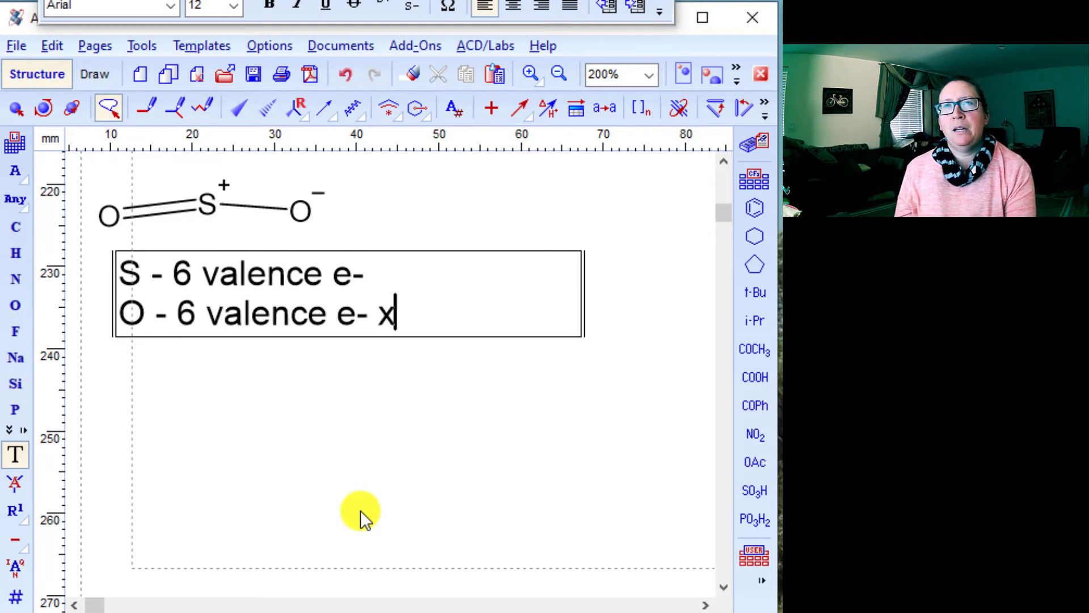
key("Return")
key("BackSpace")
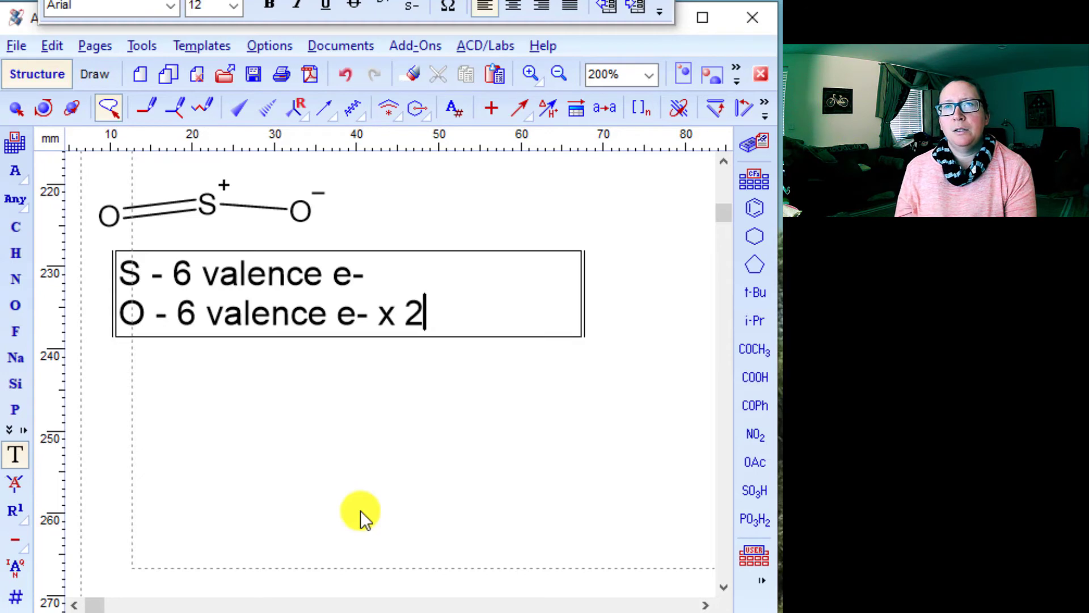
type("= 12")
type(" e-")
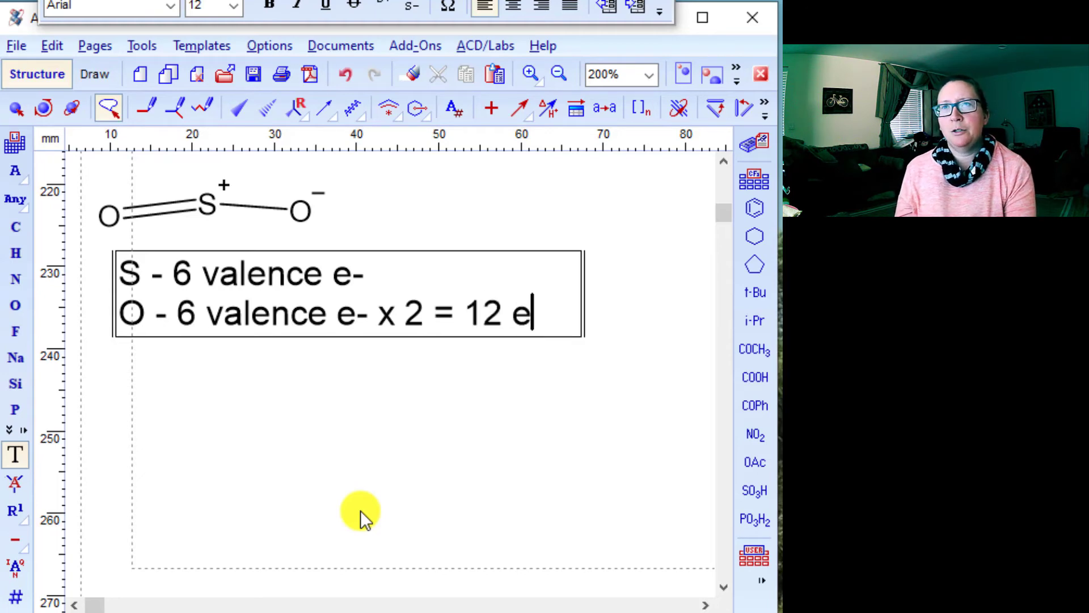
Step: Add a third line reading "18 e- total" and finish editing the valence electron note
key("Return")
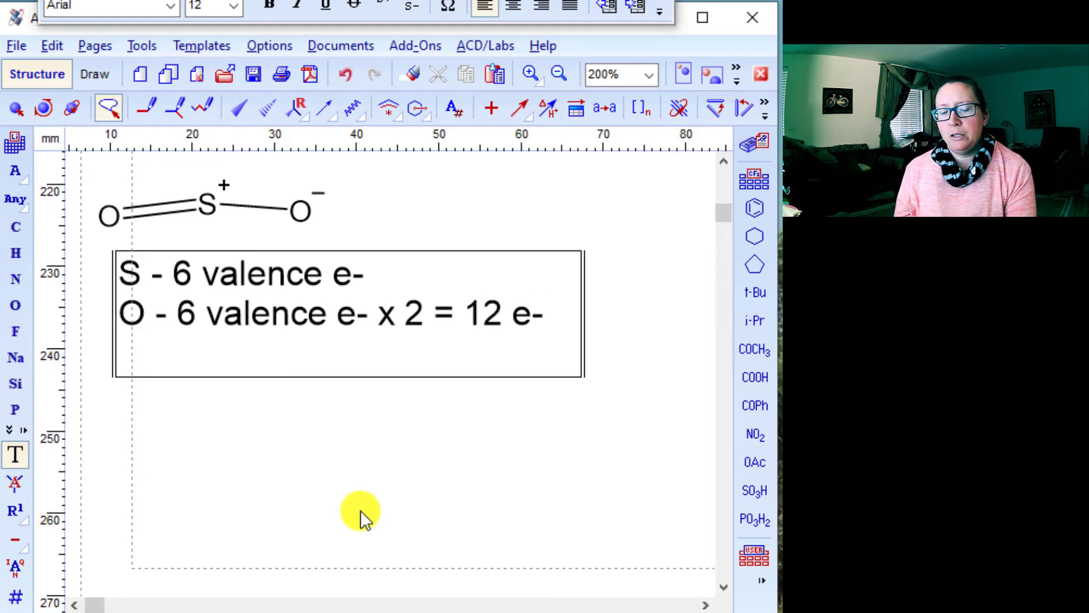
type("18 w3")
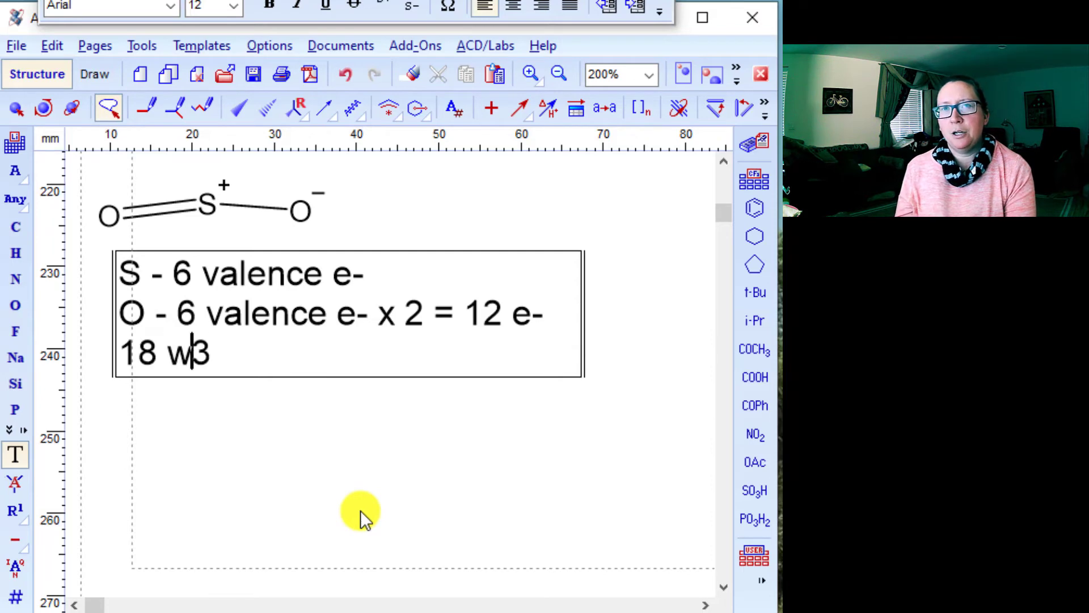
key("BackSpace")
key("BackSpace")
type("e- total")
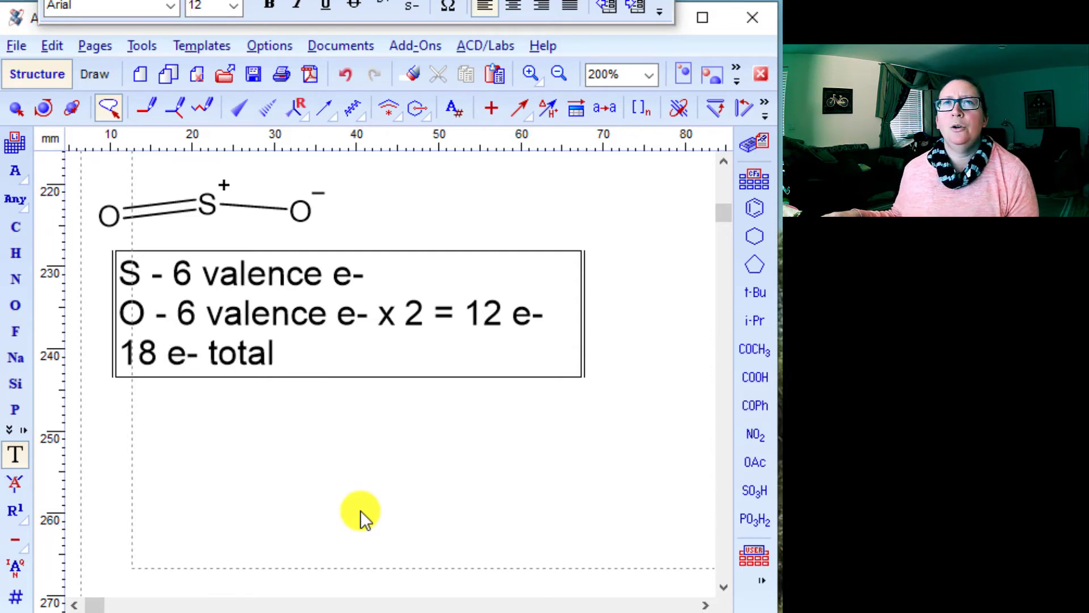
left_click(360, 509)
Step: Add horizontal lone pairs from the Lewis Structures templates above and below each of the two oxygen atoms
left_click(210, 44)
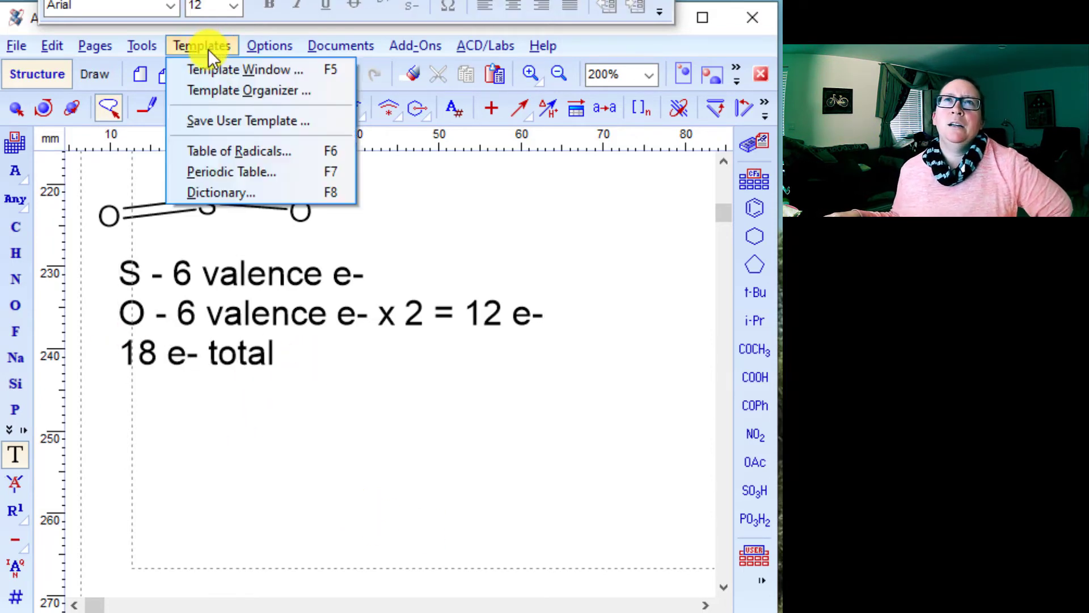
left_click(211, 68)
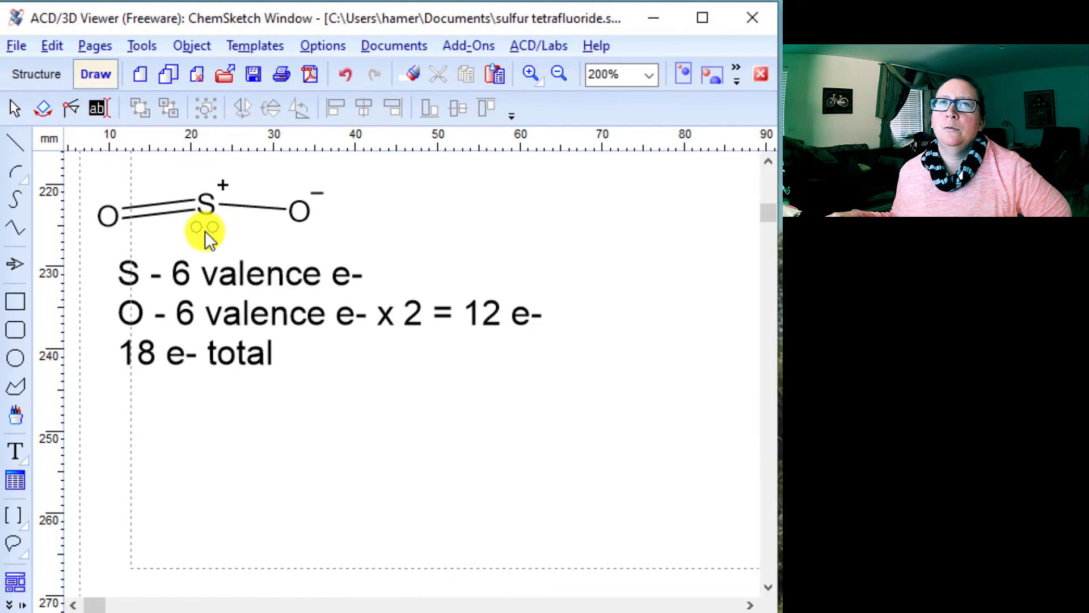
left_click(103, 204)
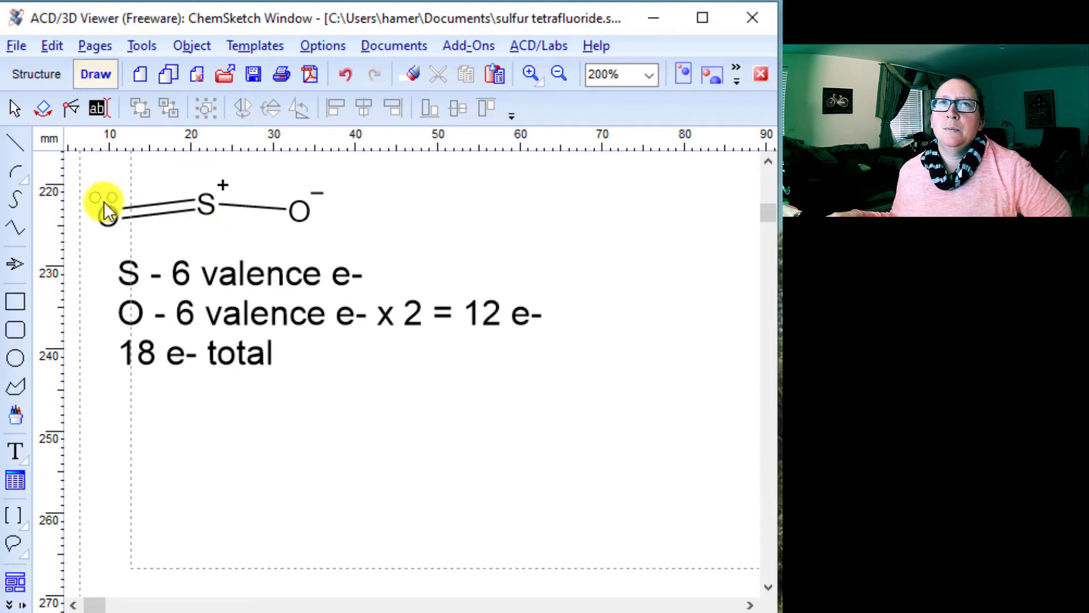
left_click(101, 237)
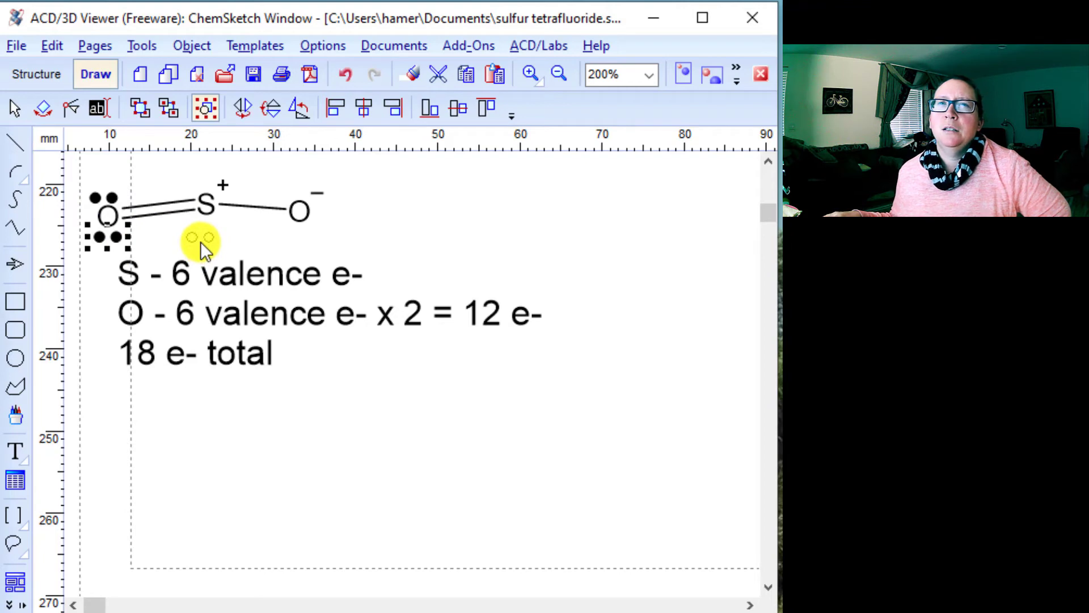
left_click(301, 239)
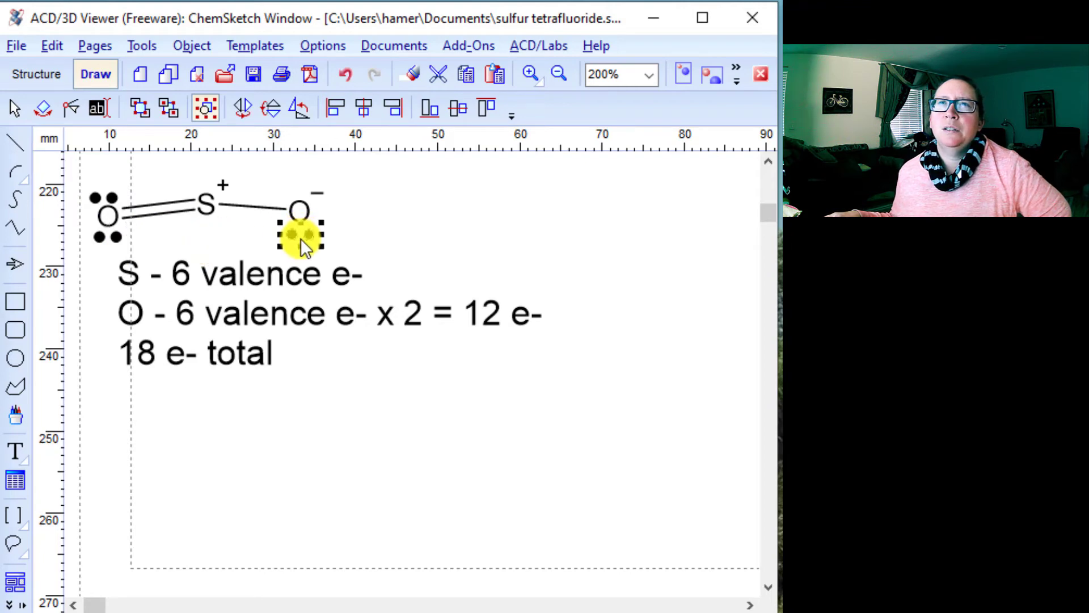
left_click(296, 189)
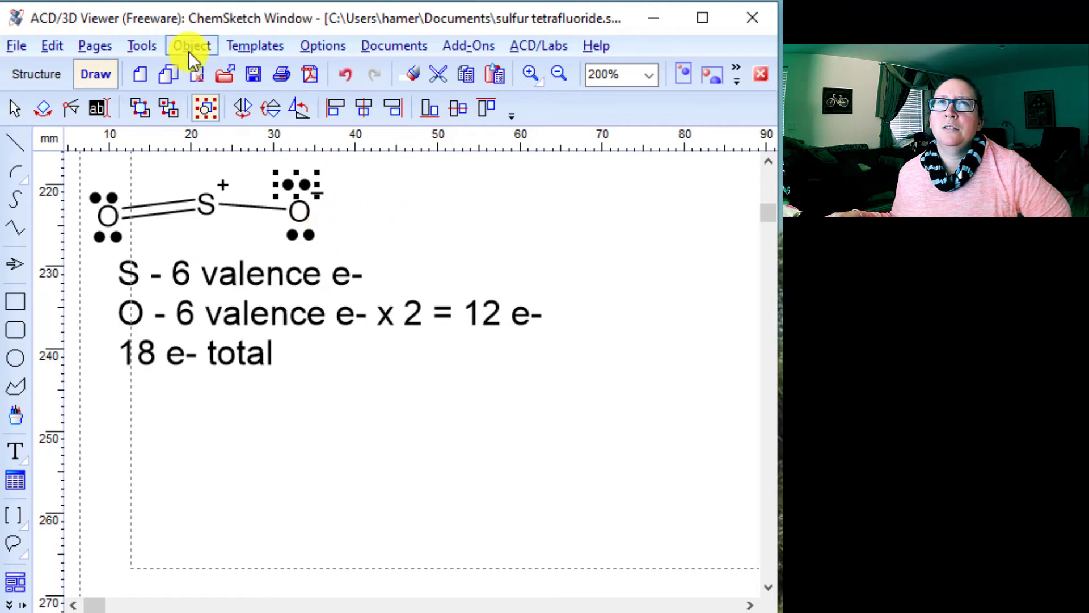
Step: Add a vertical lone pair from the templates to the outer side of the negatively charged oxygen and return to structure mode
left_click(254, 46)
left_click(265, 65)
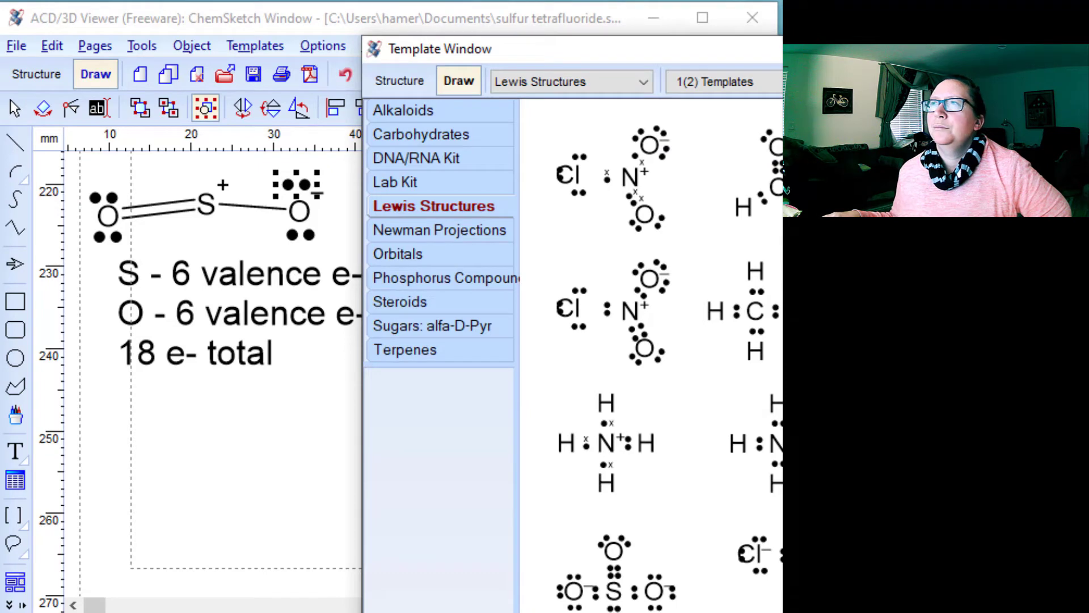
left_click(840, 323)
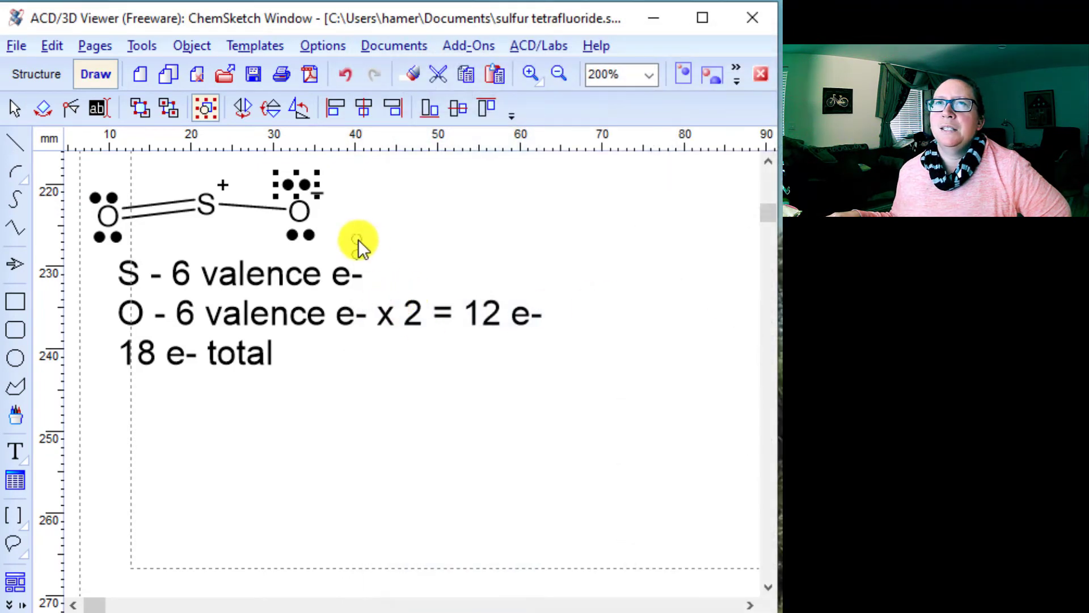
left_click(329, 210)
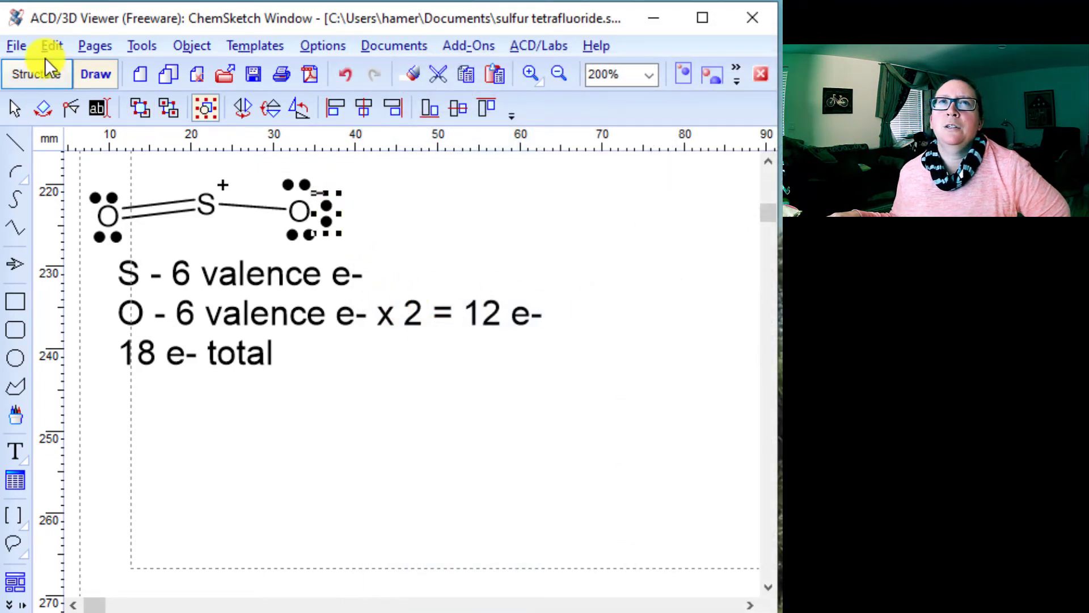
left_click(45, 82)
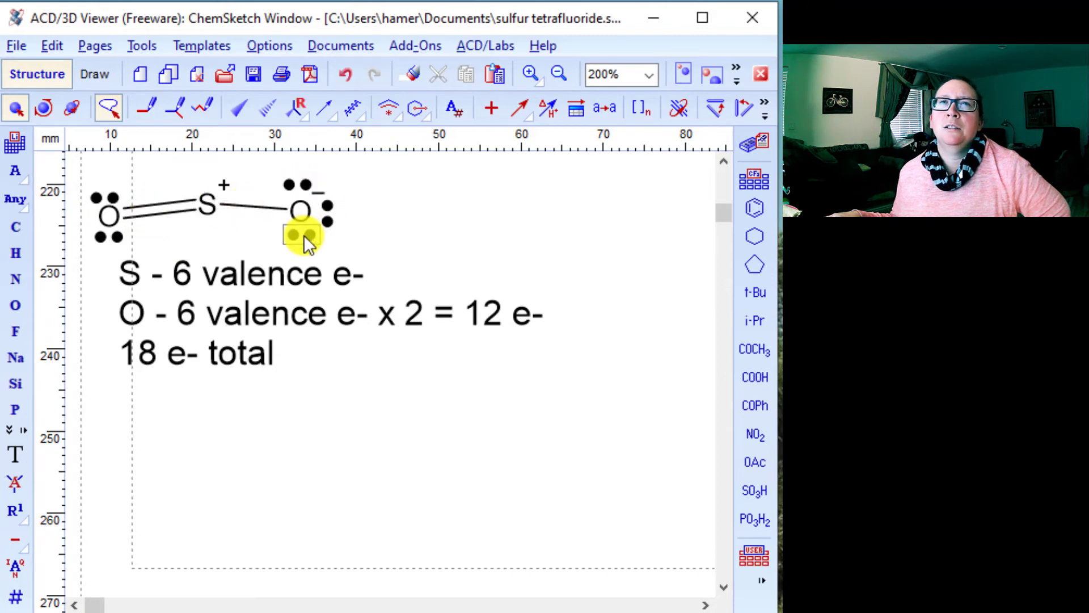
Step: Add a horizontal lone pair from the templates below the sulfur atom and return to structure mode
left_click(94, 47)
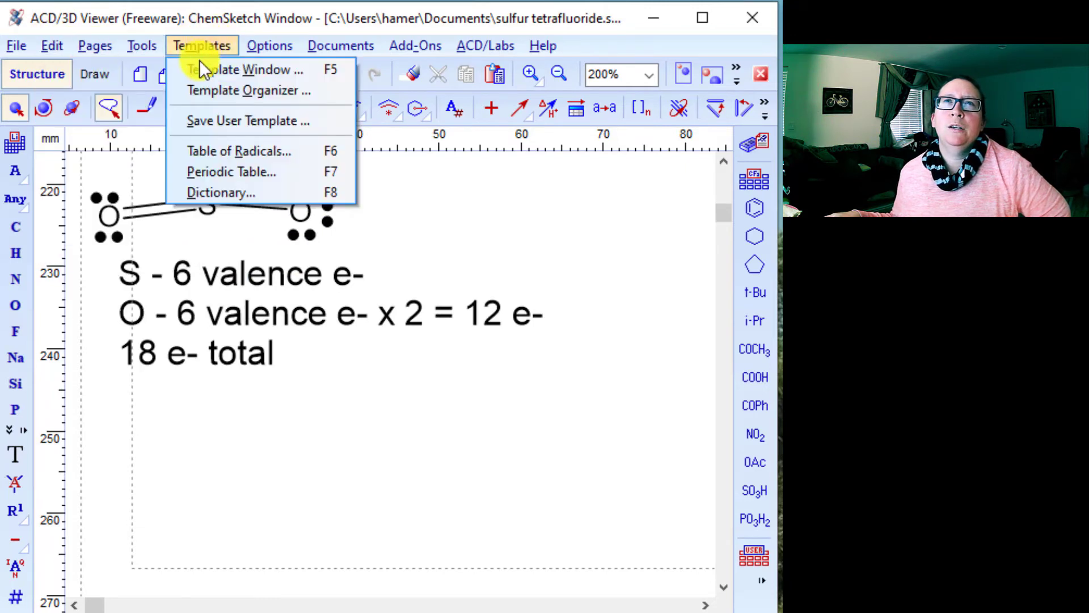
left_click(202, 69)
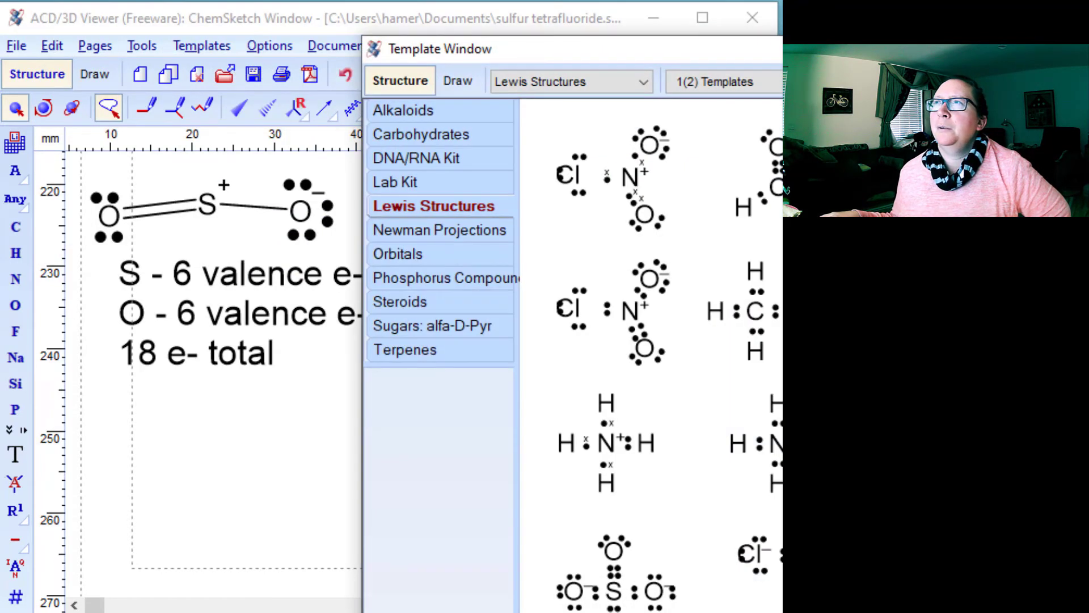
left_click(94, 74)
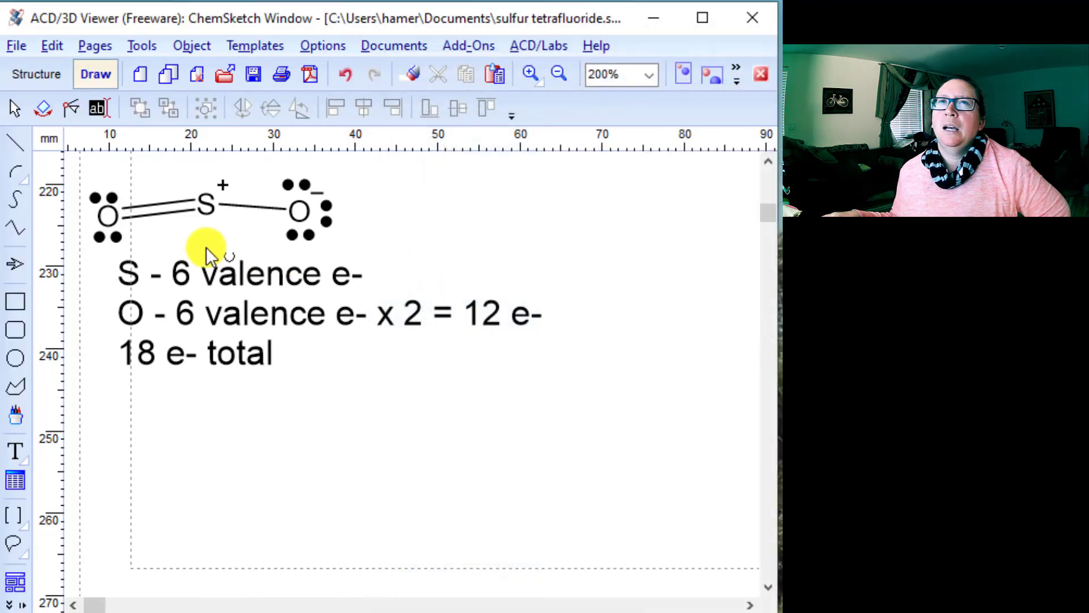
left_click(204, 226)
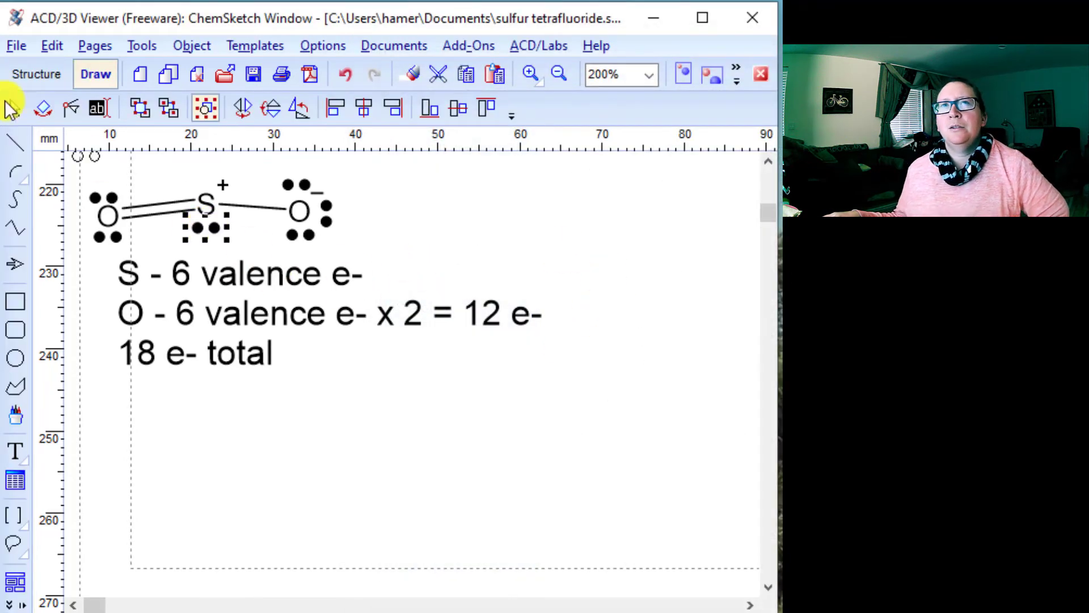
left_click(16, 45)
left_click(21, 49)
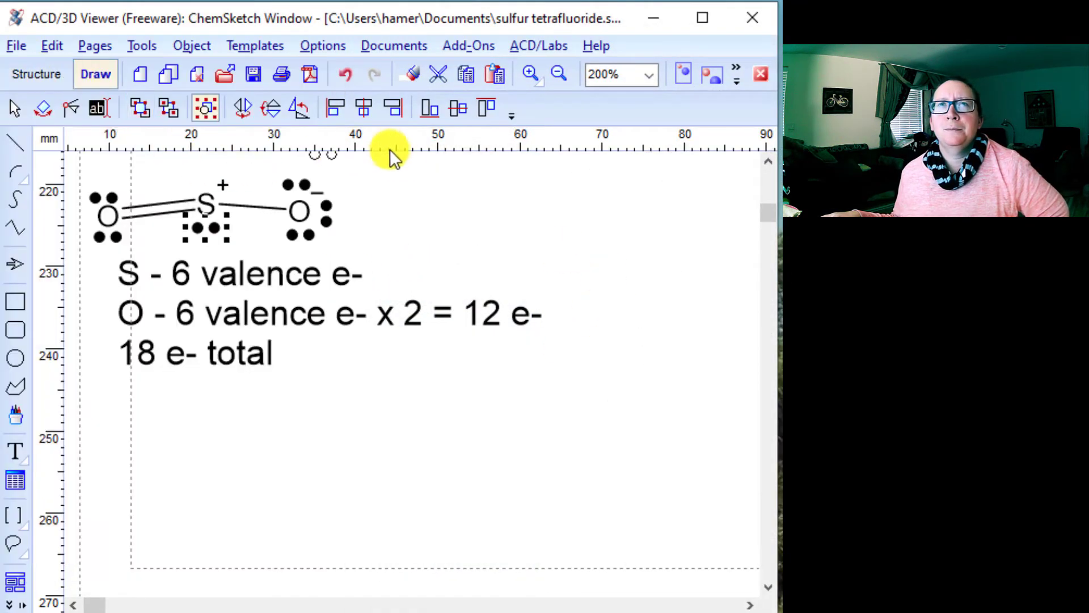
left_click(26, 72)
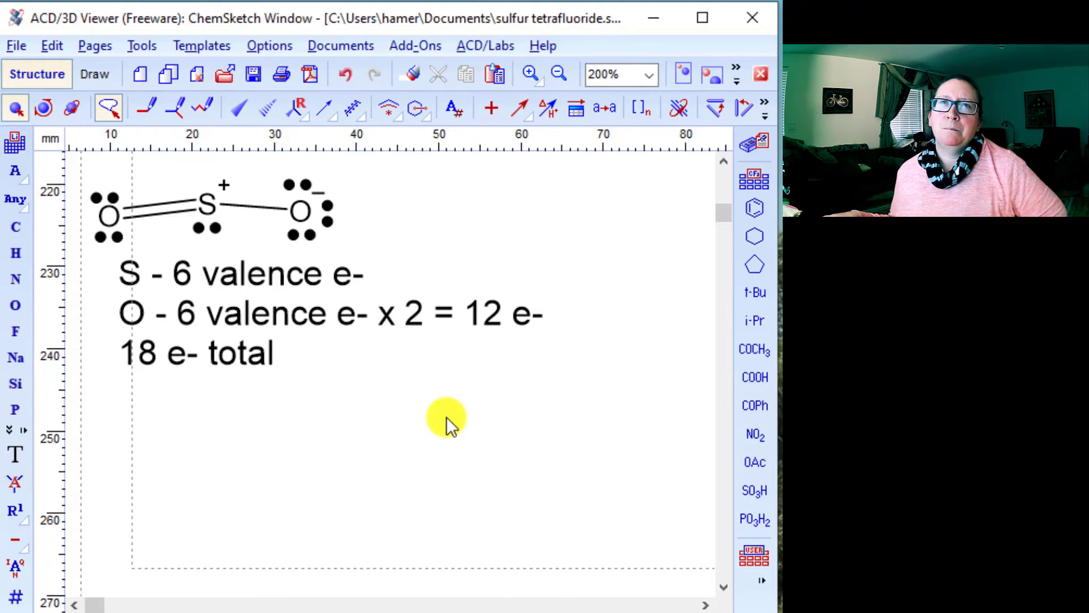
Step: Try to clean the sulfur dioxide structure and shift the sulfur atom upward
left_click(224, 181)
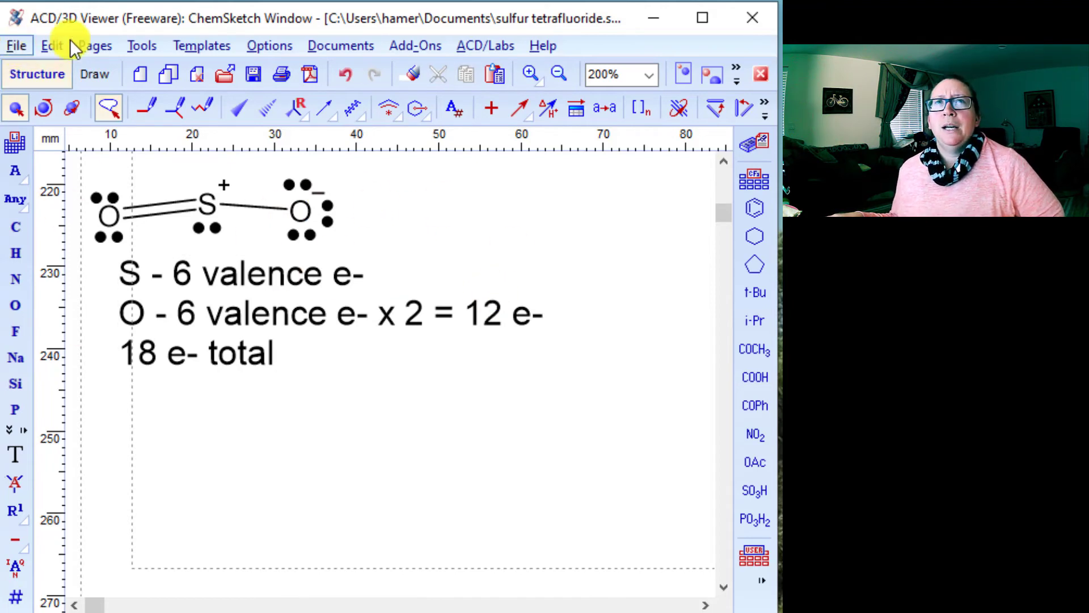
left_click(53, 41)
left_click(53, 42)
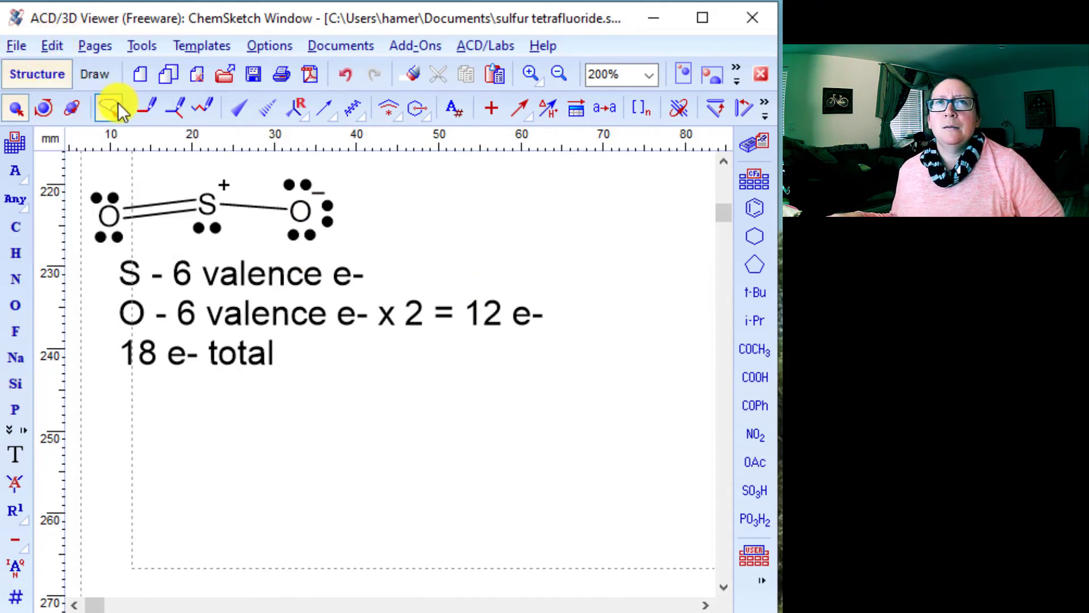
mouse_move(295, 247)
left_mouse_down()
mouse_move(120, 257)
mouse_move(61, 174)
mouse_move(278, 176)
left_mouse_up()
left_click(136, 46)
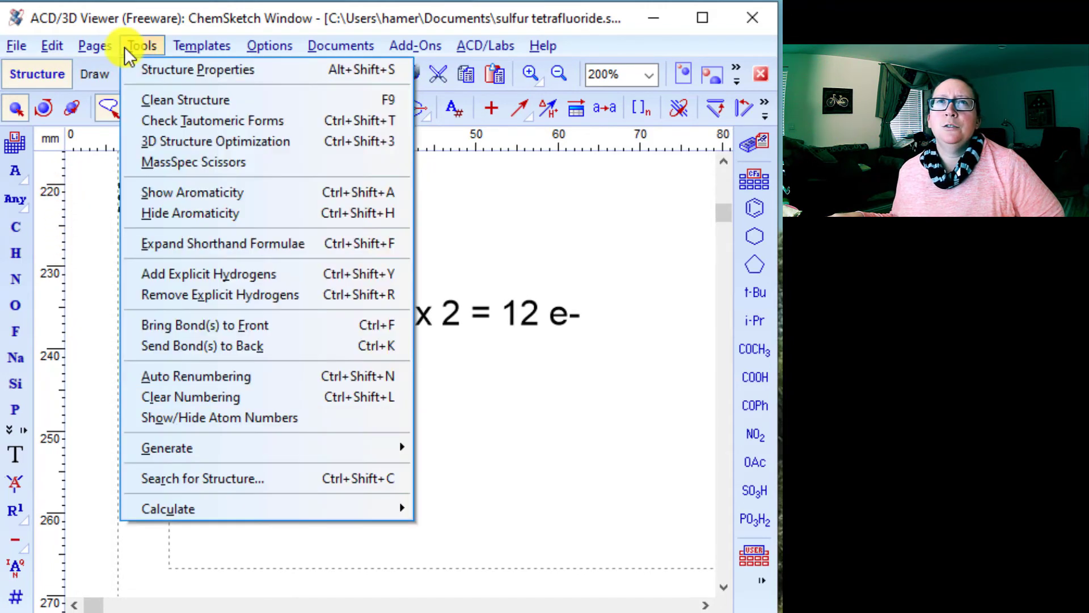
left_click(149, 91)
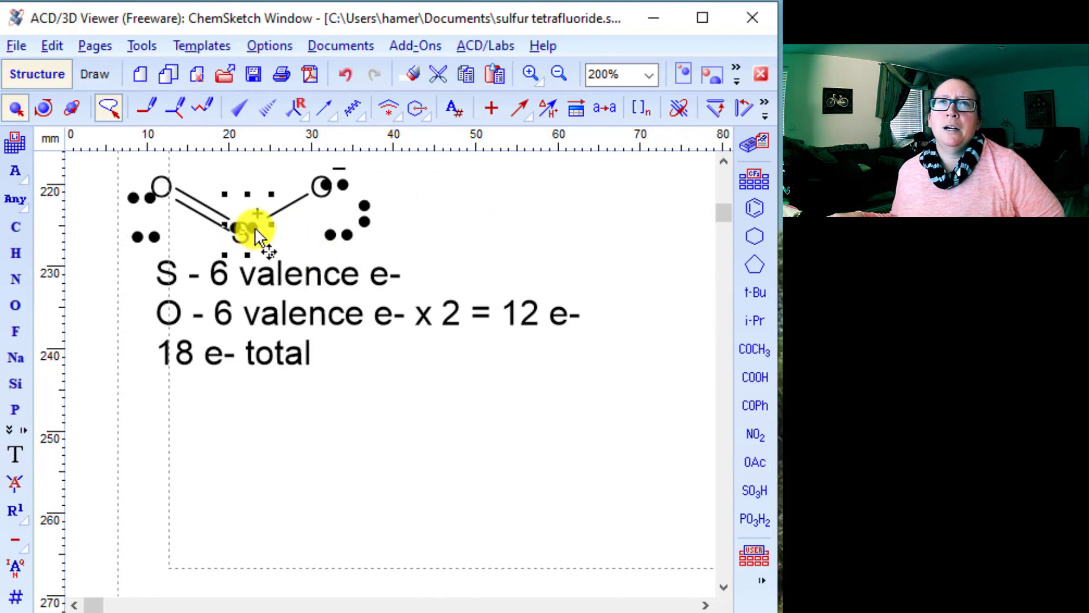
mouse_move(254, 227)
left_mouse_down()
mouse_move(253, 242)
mouse_move(253, 207)
left_mouse_up()
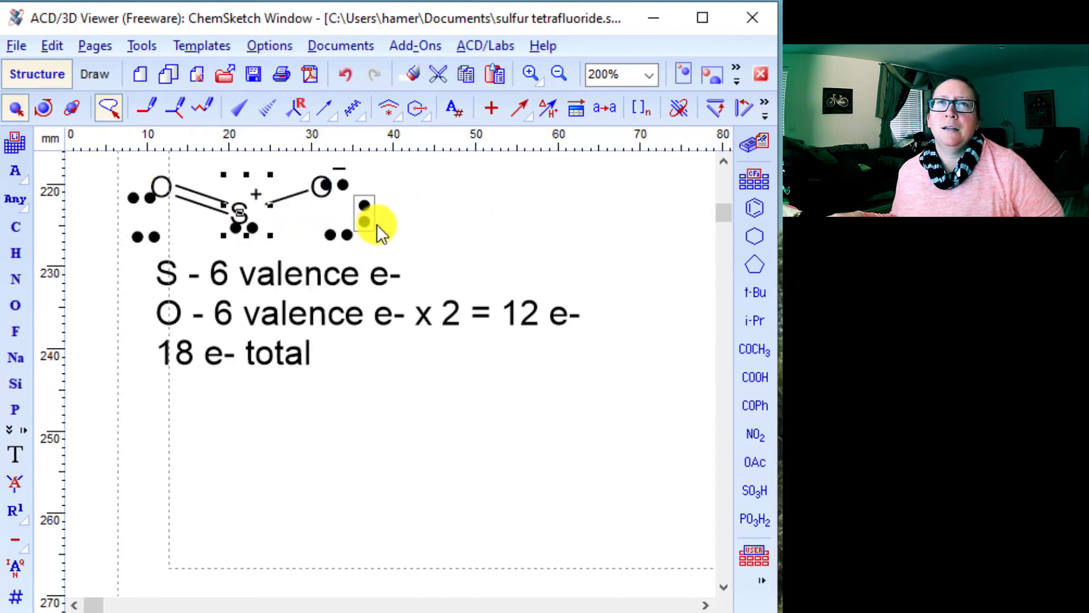
Step: Undo the sulfur atom move and the structure cleaning
left_click(61, 45)
left_click(96, 69)
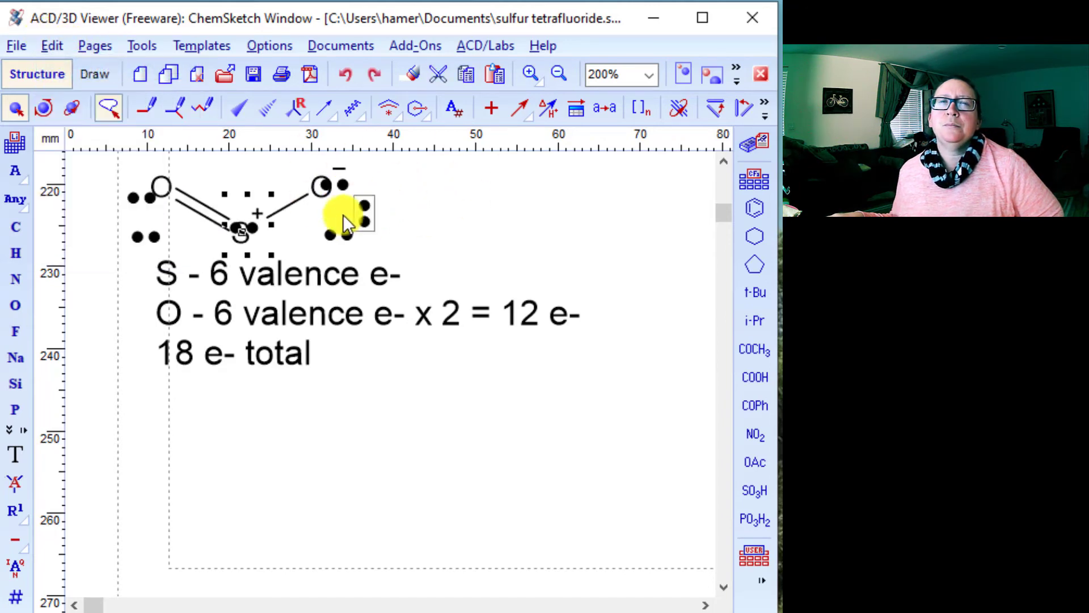
left_click(65, 50)
left_click(65, 69)
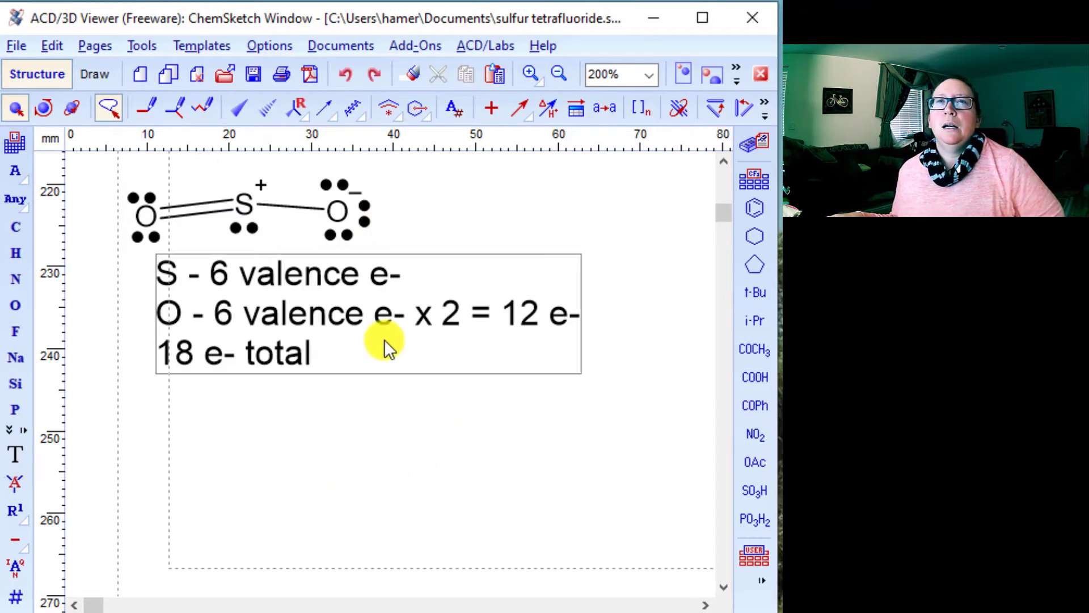
Step: Select the whole sulfur dioxide structure, view it in ACD/3D Viewer and rotate the model to examine its shape
mouse_move(327, 251)
left_mouse_down()
mouse_move(434, 246)
mouse_move(281, 258)
mouse_move(125, 251)
mouse_move(121, 181)
mouse_move(214, 162)
mouse_move(263, 169)
left_mouse_up()
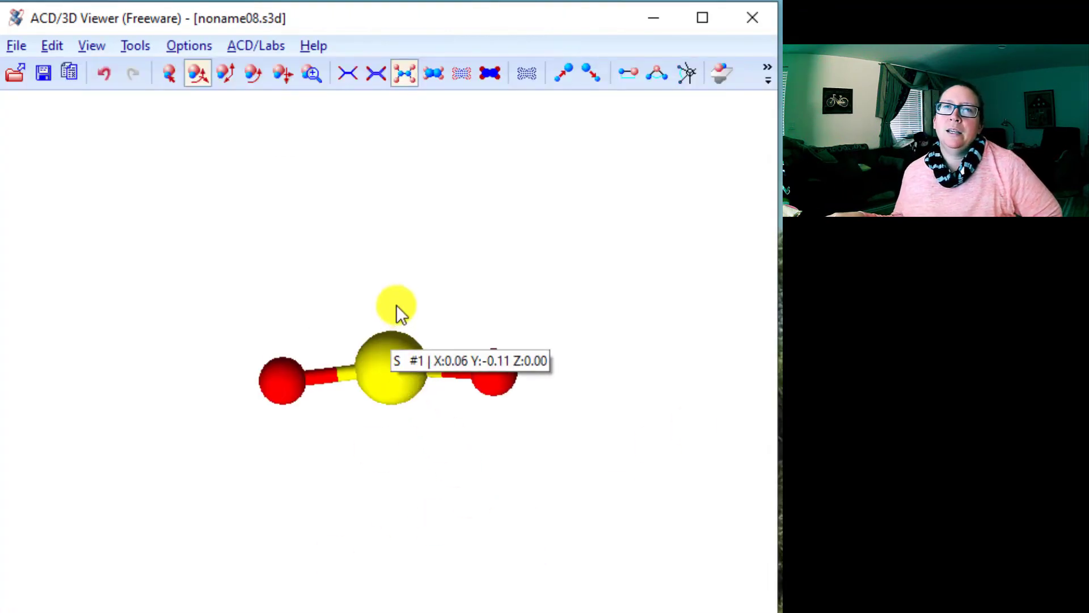
left_click_drag(372, 294, 187, 578)
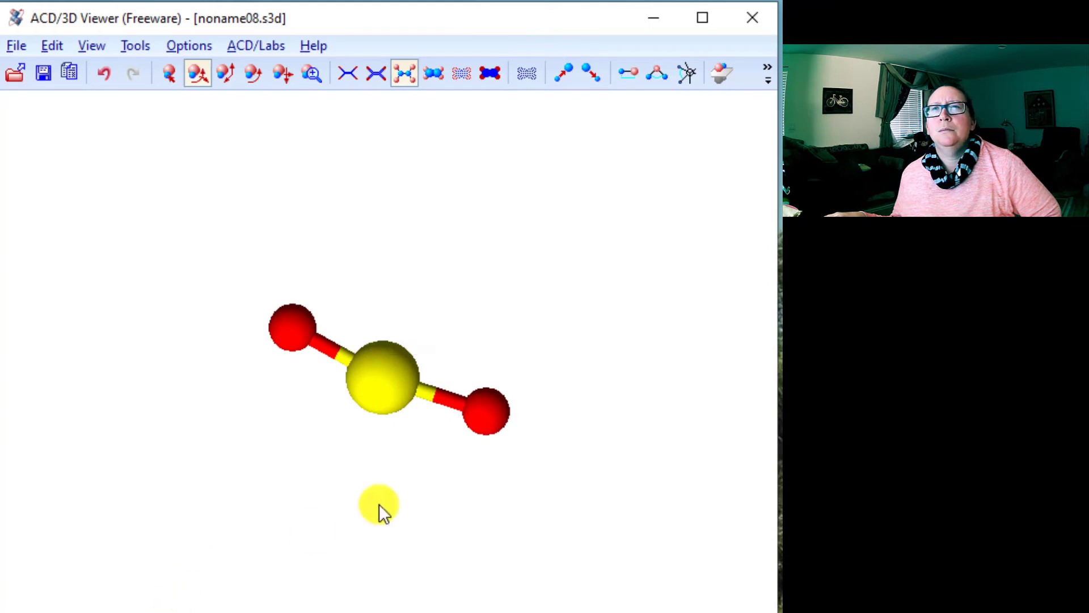
left_click_drag(383, 386, 309, 136)
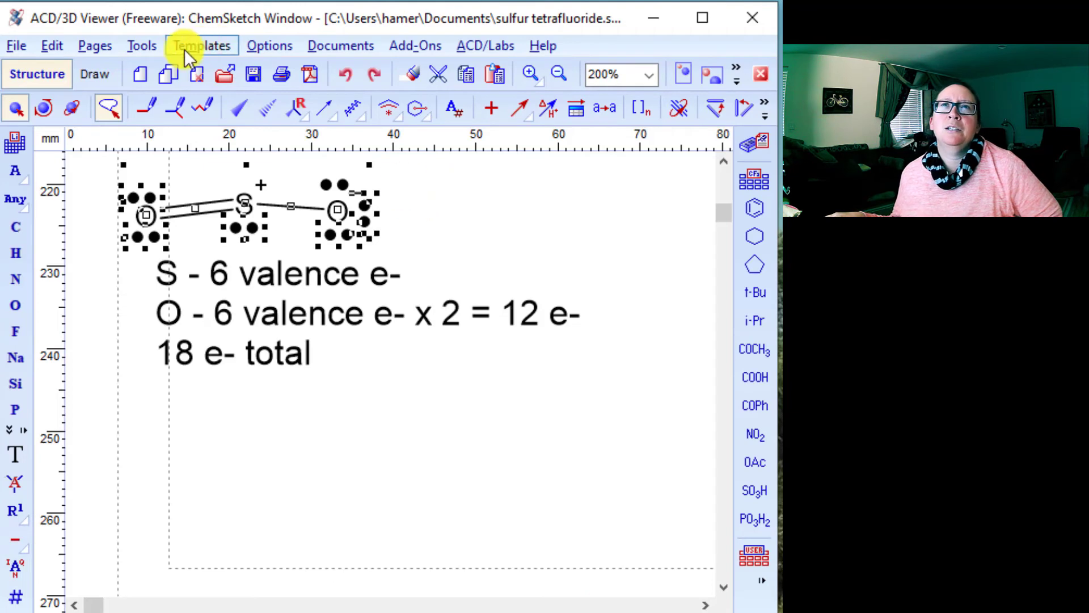
Step: Run 3D Structure Optimization on the sulfur dioxide structure and open the result in ACD/3D Viewer
left_click(132, 42)
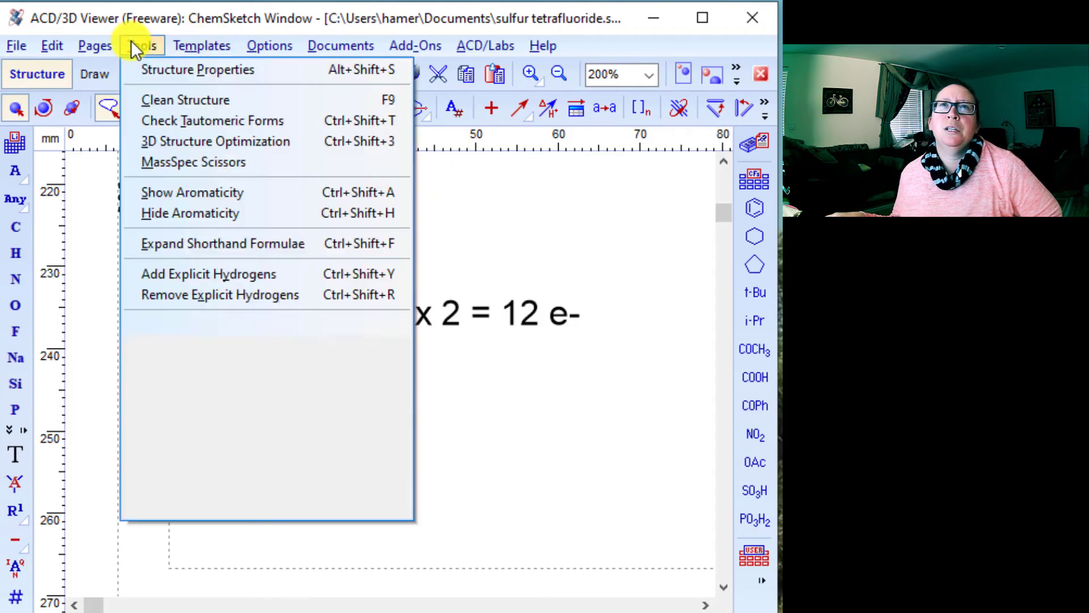
left_click(146, 139)
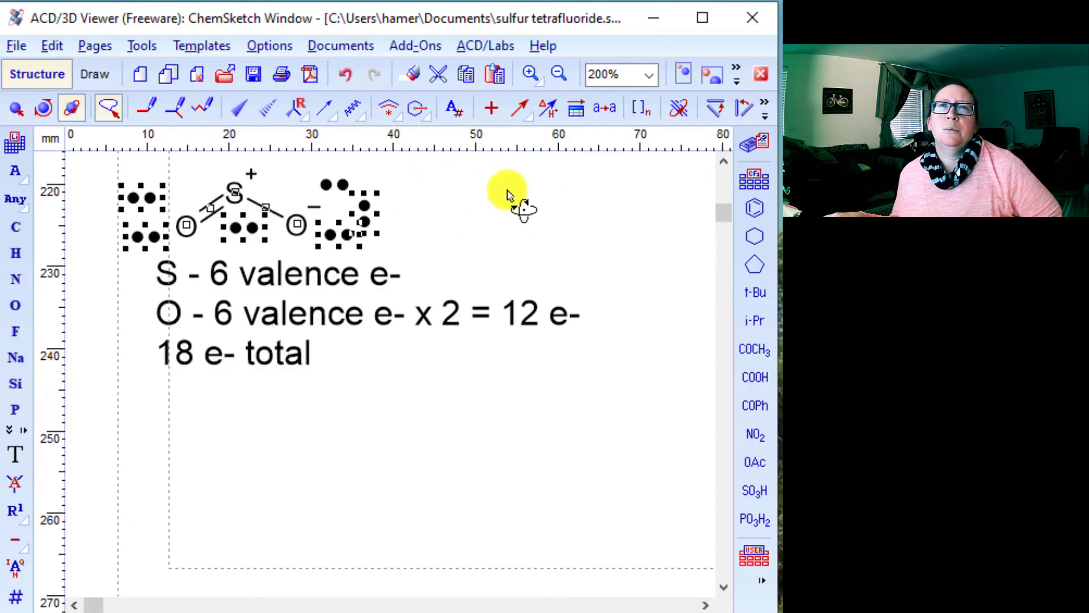
left_click(275, 49)
left_click(273, 48)
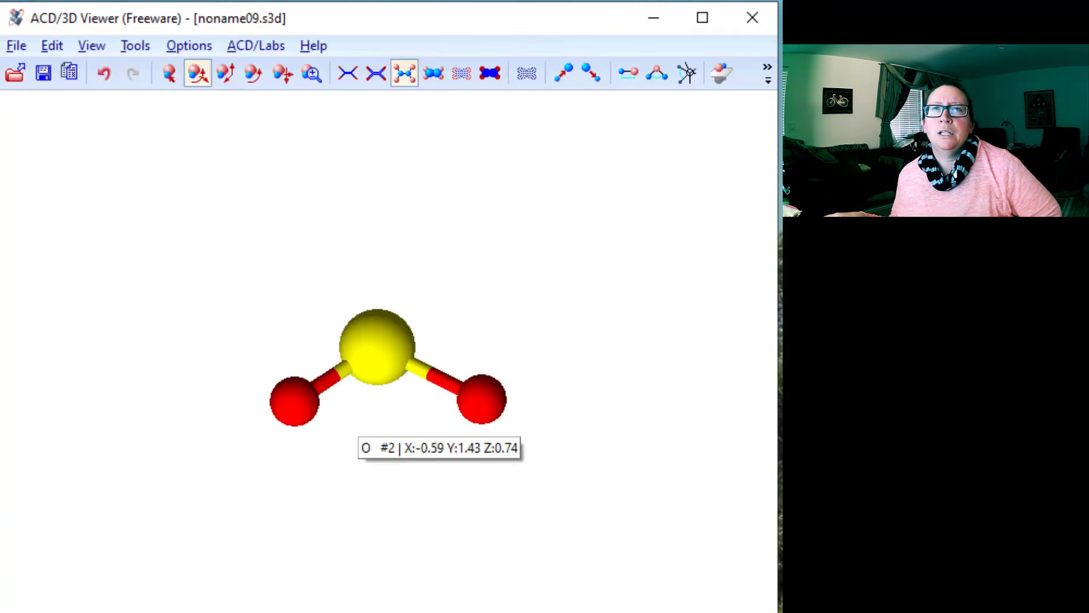
Step: Rotate the optimized sulfur dioxide model to examine its geometry from several angles, and switch back to ChemSketch
left_click_drag(381, 358, 292, 41)
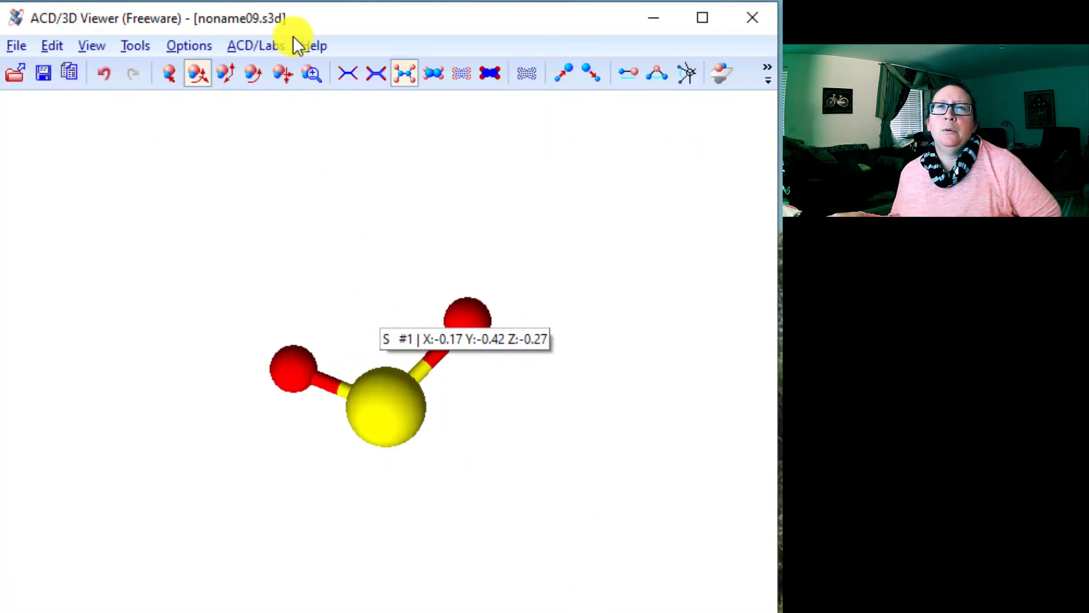
left_click_drag(418, 431, 225, 218)
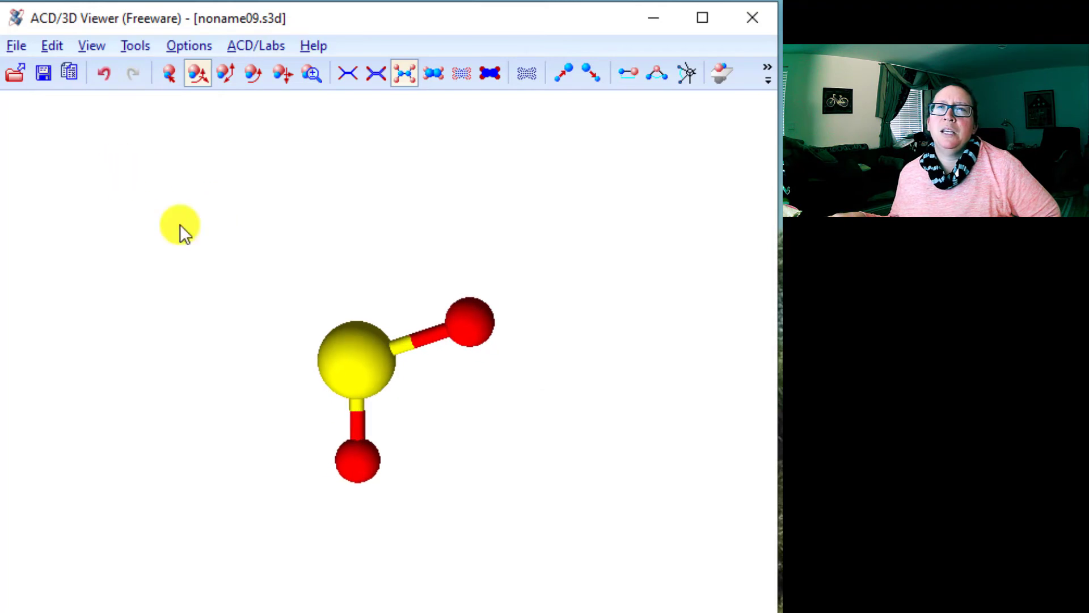
left_click_drag(358, 357, 168, 291)
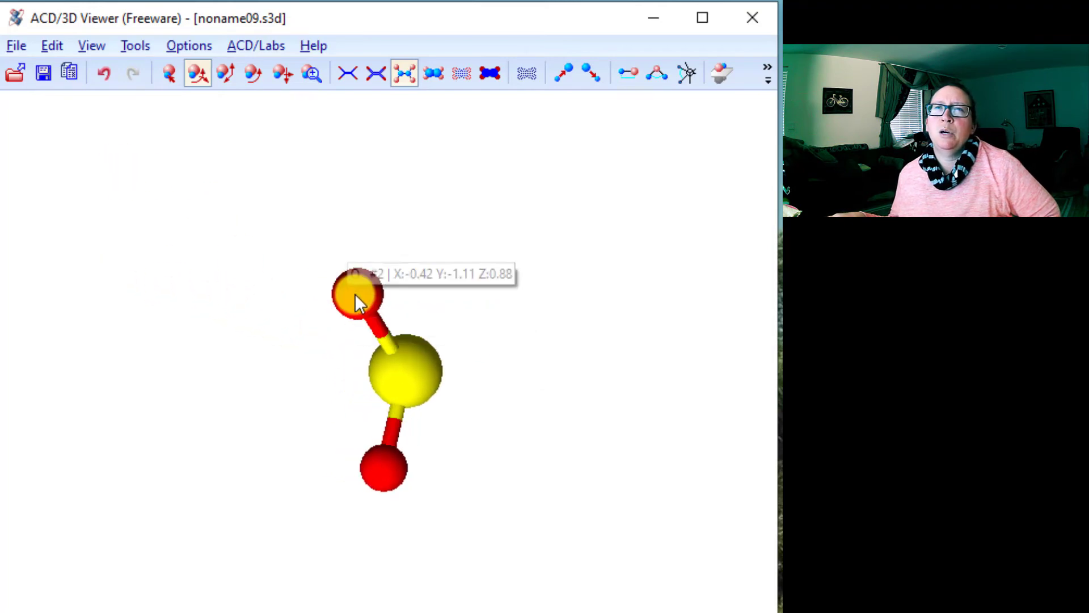
left_click_drag(355, 292, 165, 319)
left_click(51, 612)
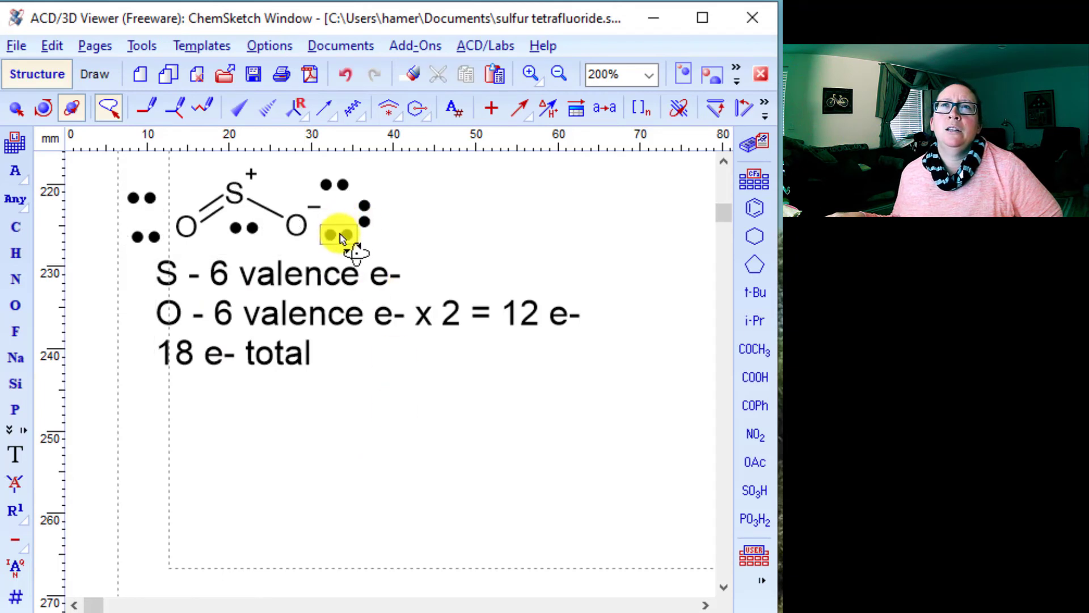
Step: Reposition three lone pairs closely around the negatively charged oxygen and move the sulfur's lone pair above the sulfur atom
left_click(343, 236)
left_click_drag(344, 237, 278, 250)
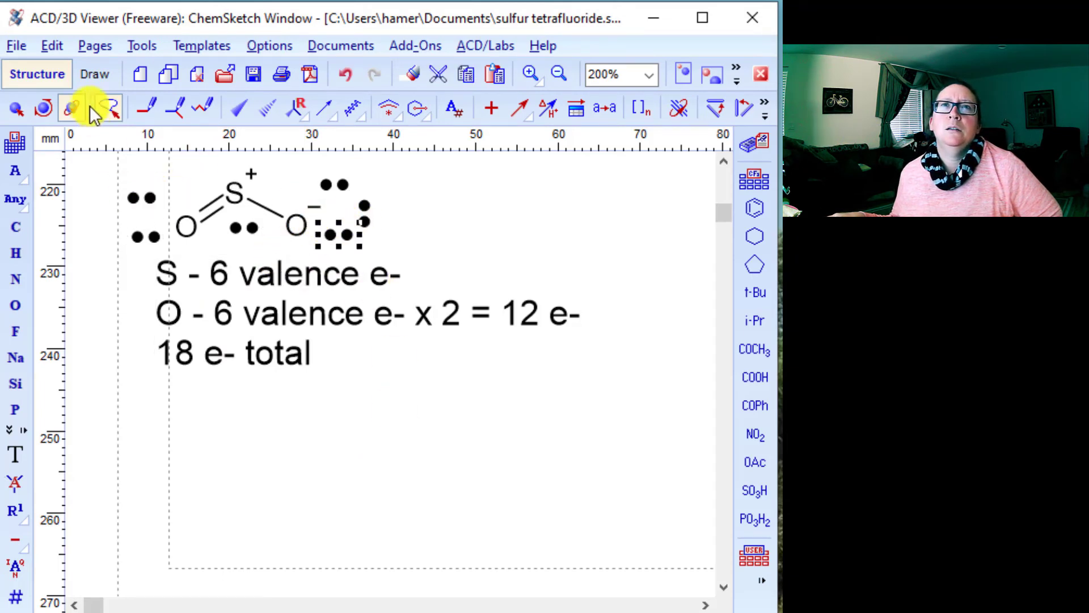
left_click(23, 105)
left_click_drag(348, 236, 304, 250)
left_click_drag(366, 210, 323, 222)
left_click_drag(306, 186, 233, 170)
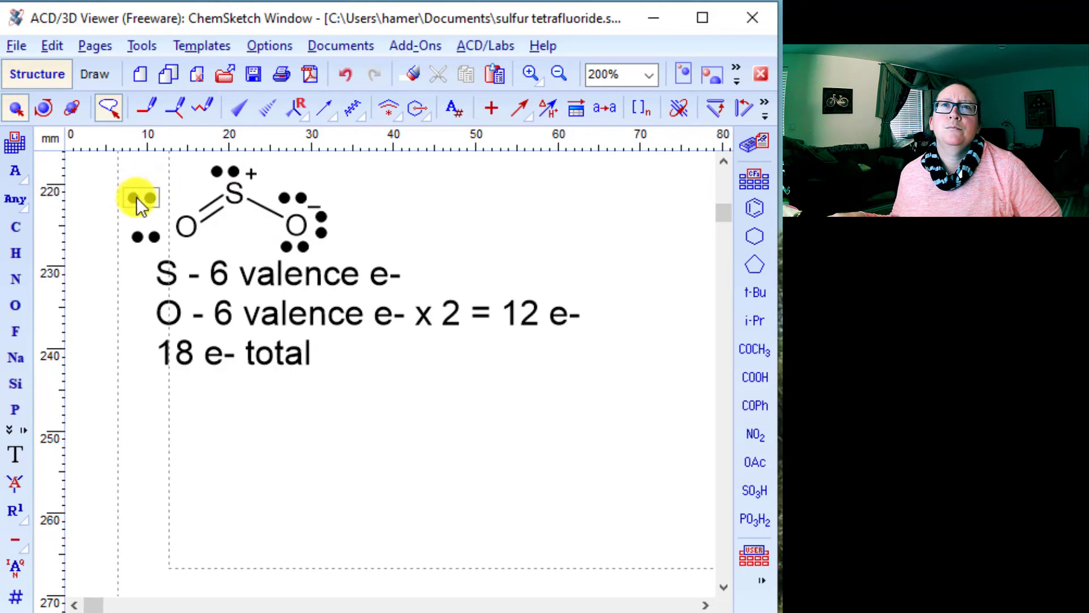
Step: Move the two remaining lone pairs next to the double-bonded oxygen, one above it and one below it
left_click_drag(140, 197, 169, 200)
left_click_drag(146, 236, 184, 244)
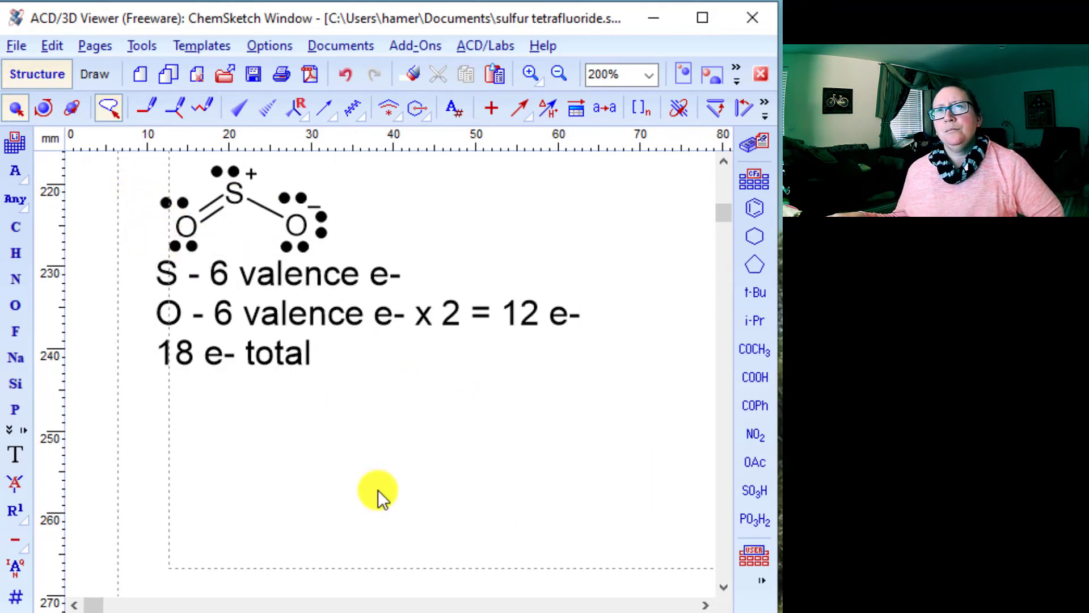
Step: Switch to ACD/3D Viewer and rotate the sulfur dioxide model to examine its shape and the positions of both oxygens around the sulfur
left_click(295, 612)
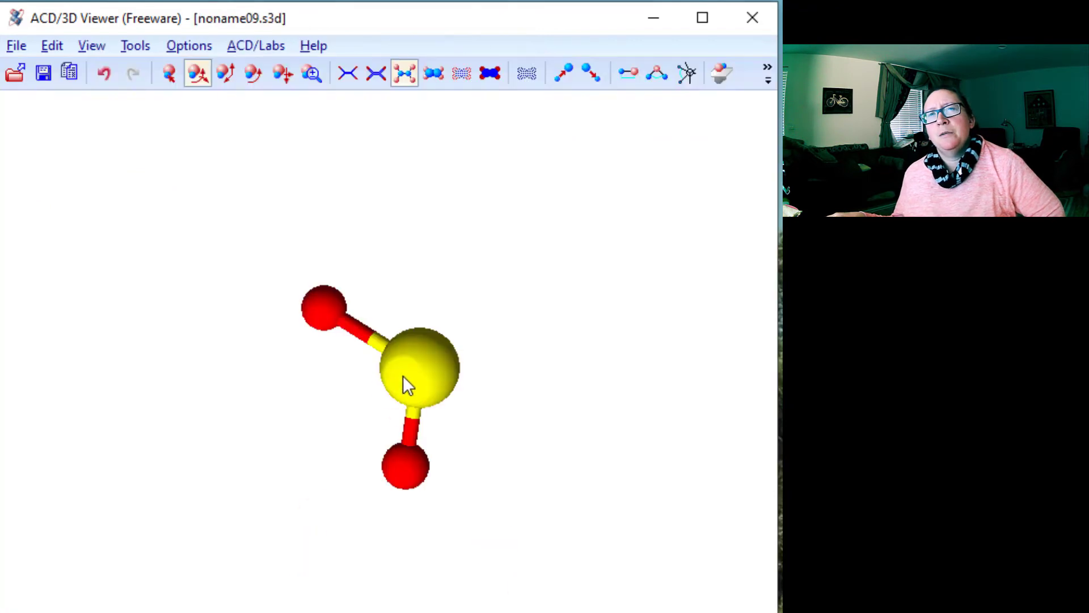
left_click_drag(403, 376, 77, 397)
left_click_drag(352, 387, 440, 470)
left_click_drag(359, 457, 475, 357)
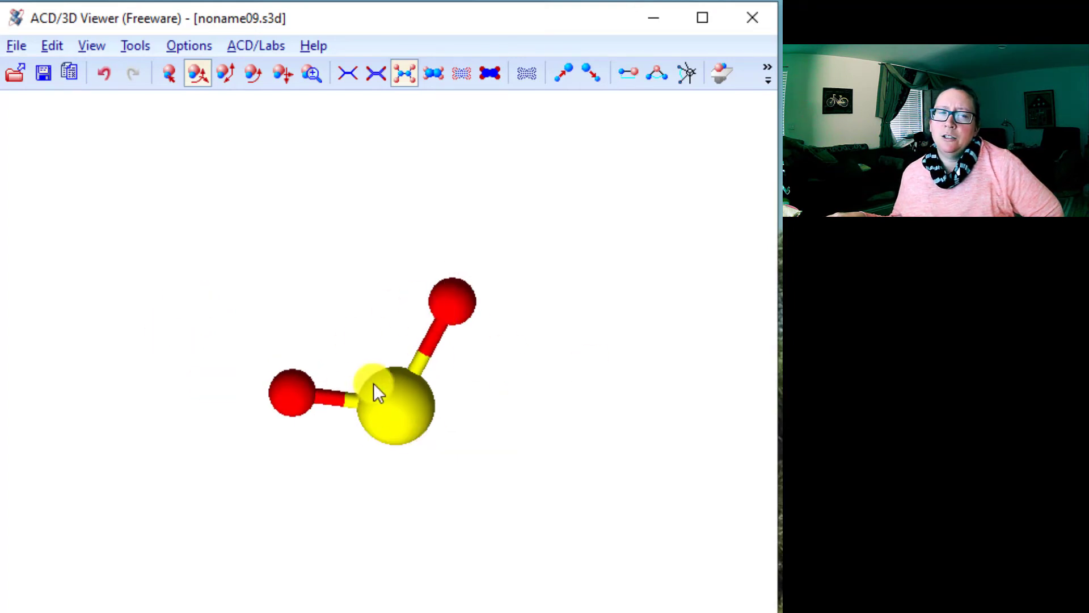
mouse_move(457, 309)
left_click_drag(458, 309, 291, 332)
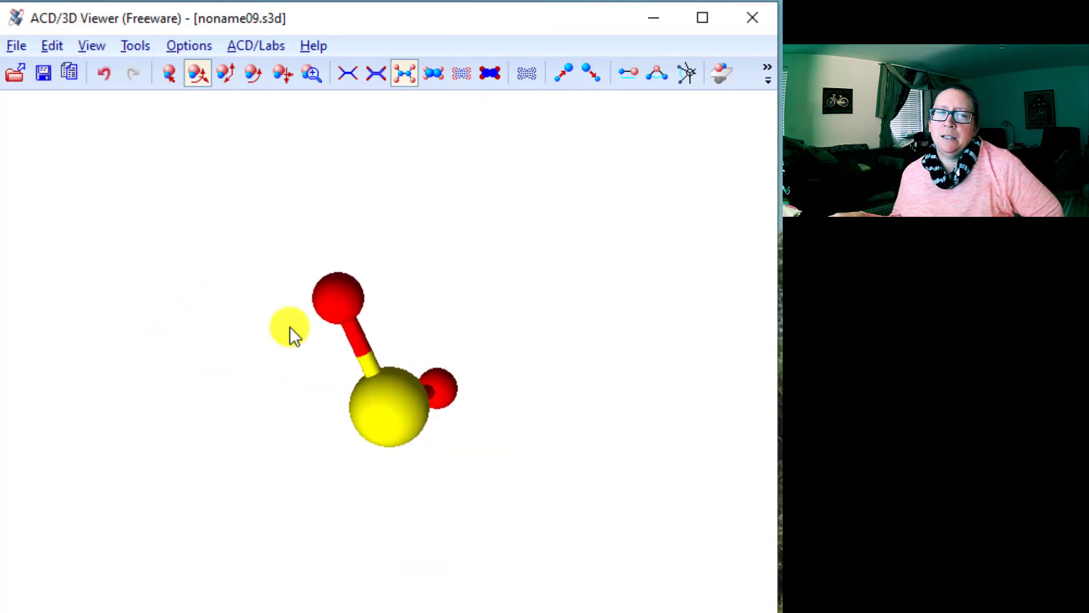
left_click_drag(329, 300, 190, 387)
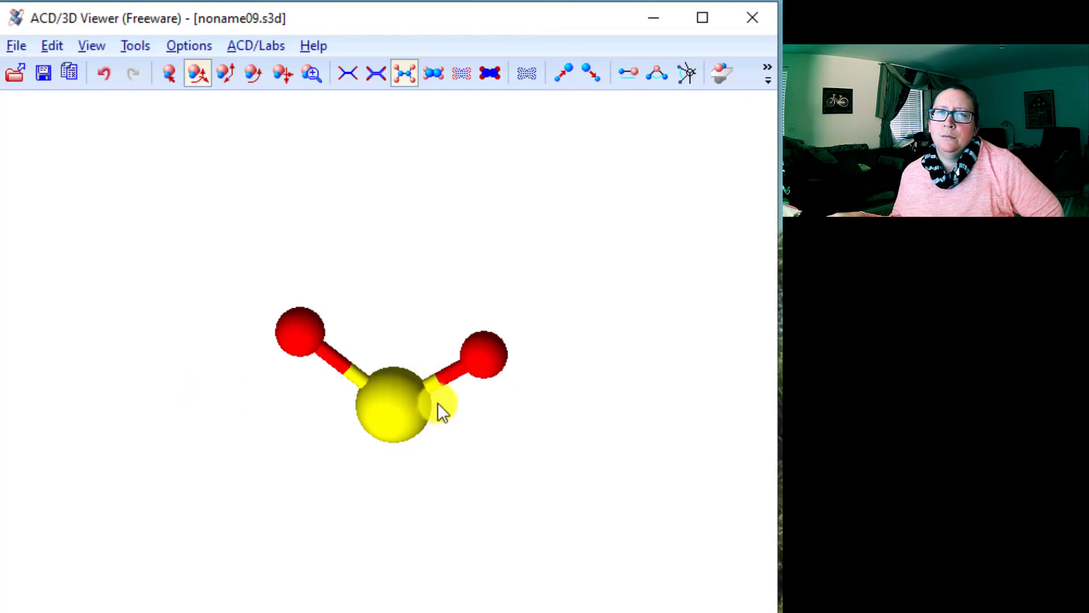
mouse_move(403, 399)
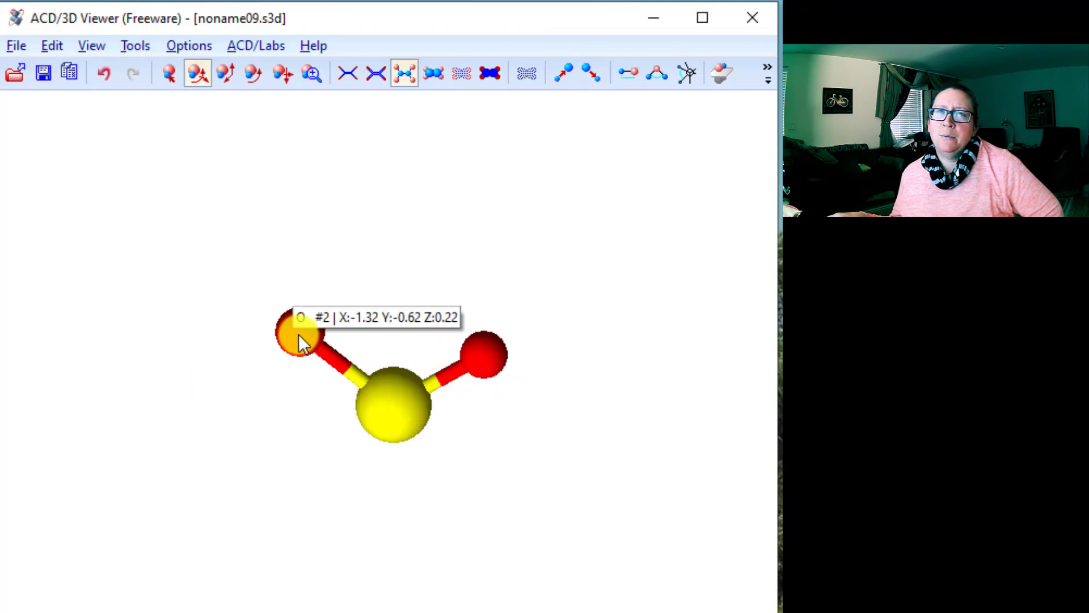
left_click(509, 363)
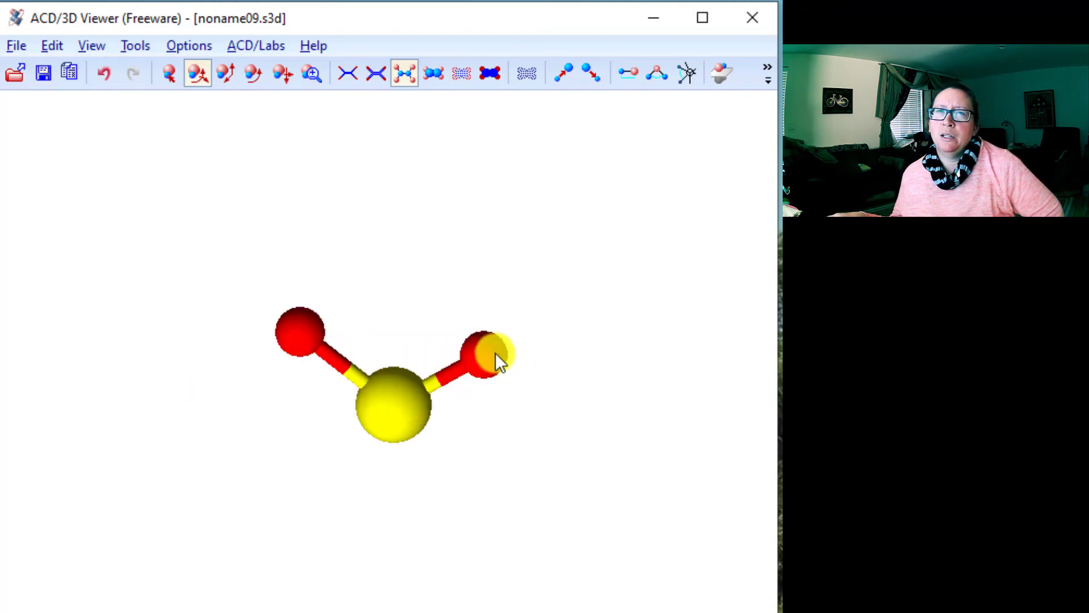
left_click_drag(494, 359, 365, 458)
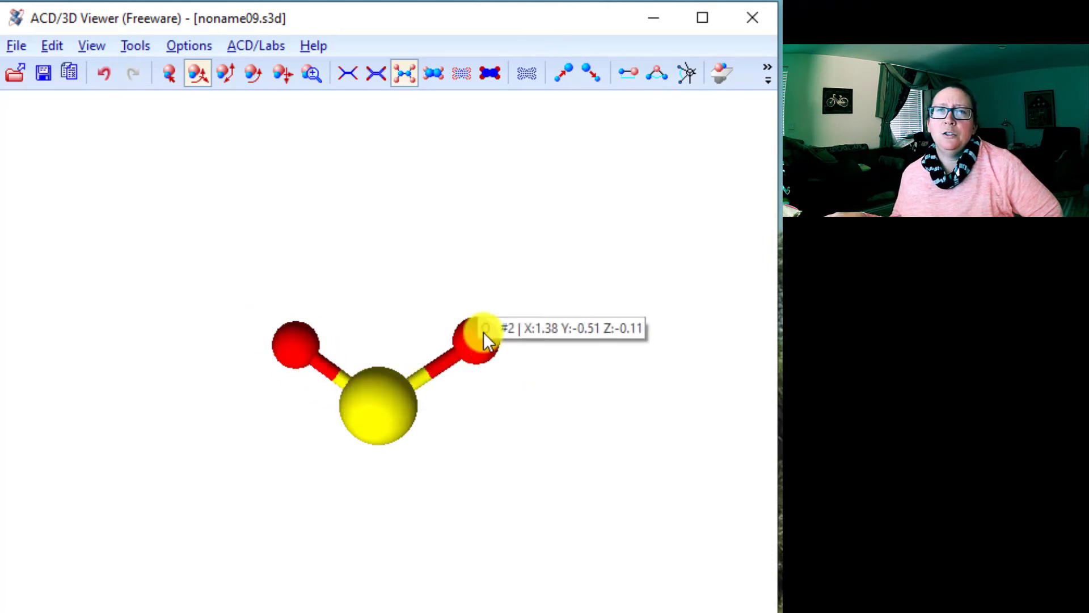
Step: Switch to the ChemSketch drawing and start a text note beside the sulfur dioxide Lewis structure with the heading "electron-pair geometry"
mouse_move(307, 353)
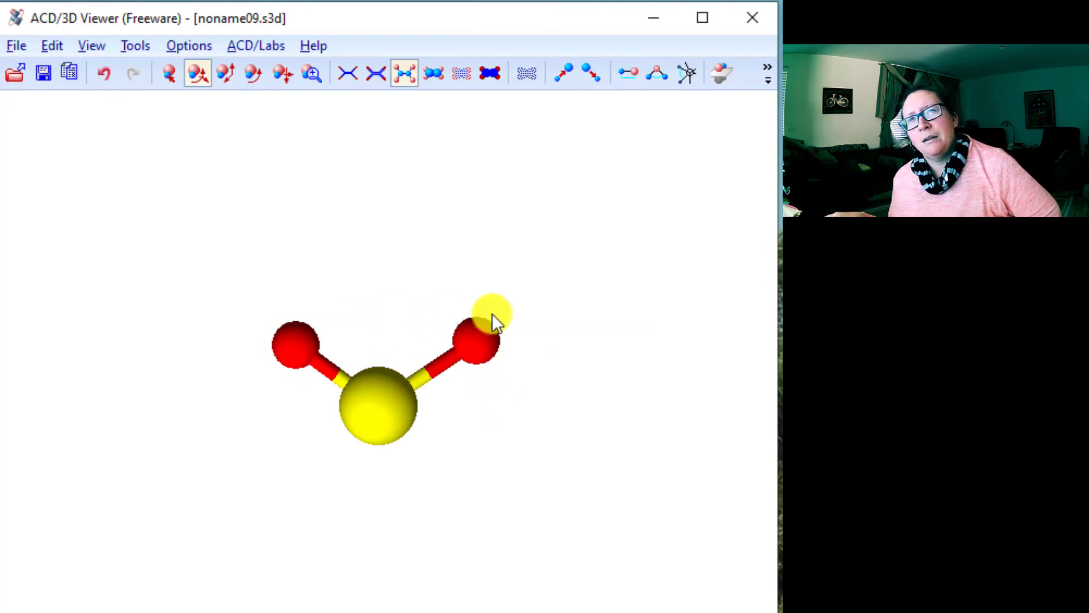
left_click(278, 611)
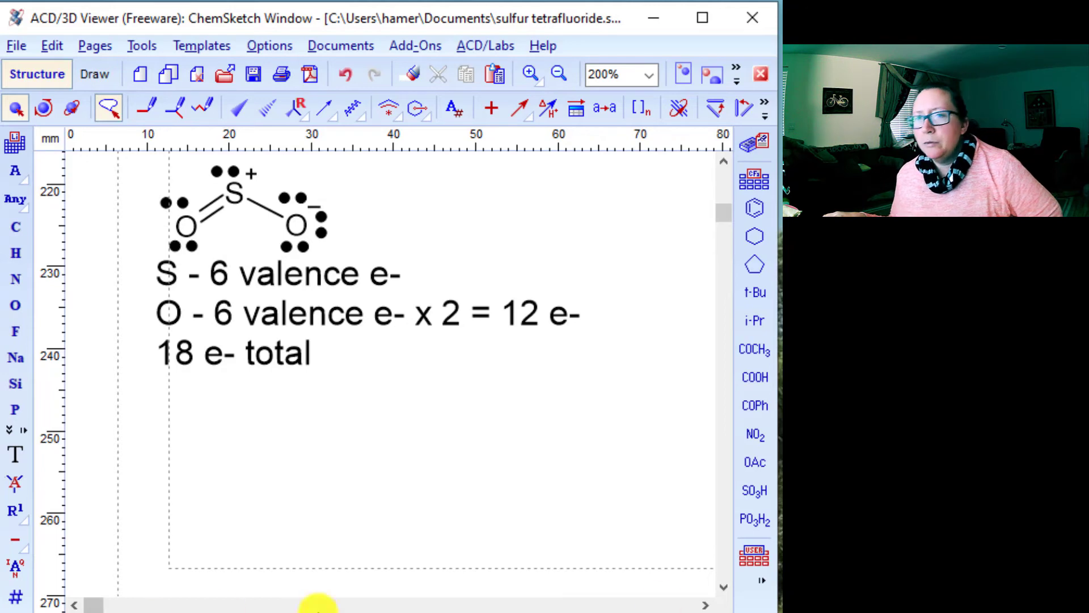
left_click(706, 605)
left_click(705, 605)
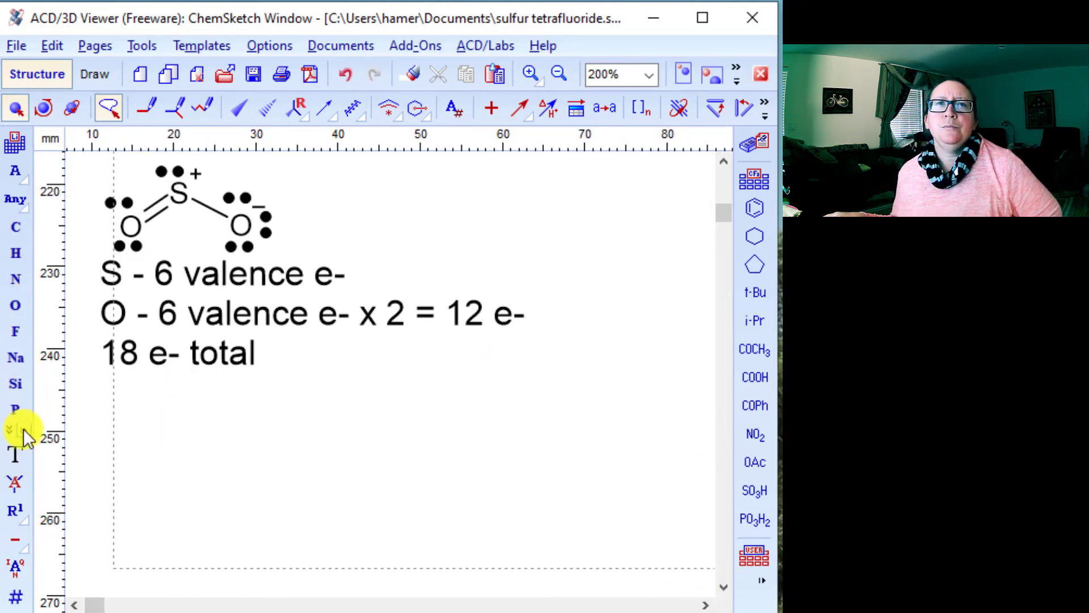
left_click(22, 447)
left_click(302, 171)
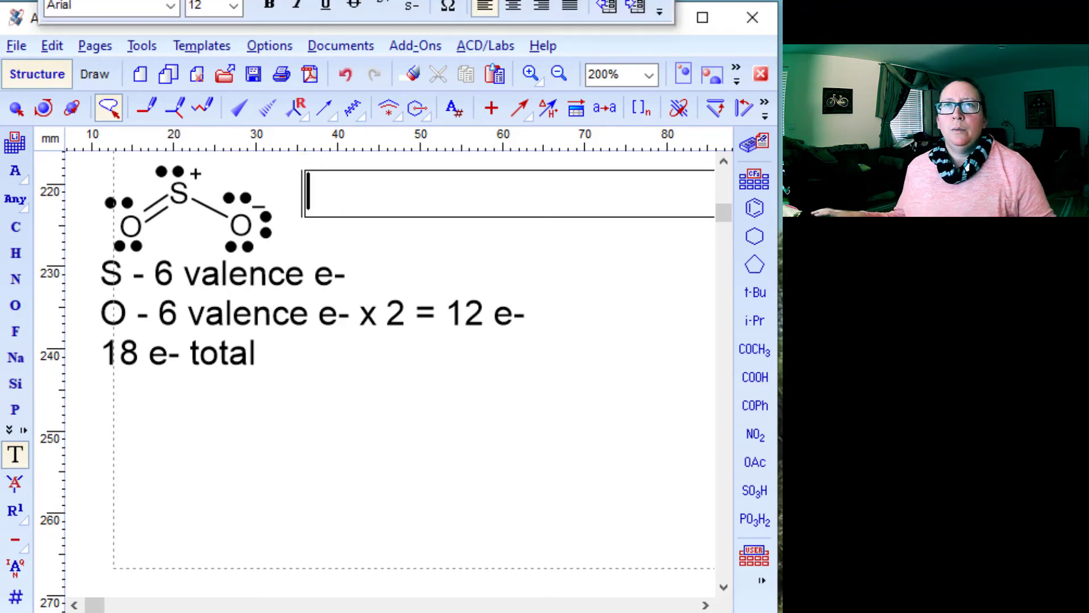
type("electron")
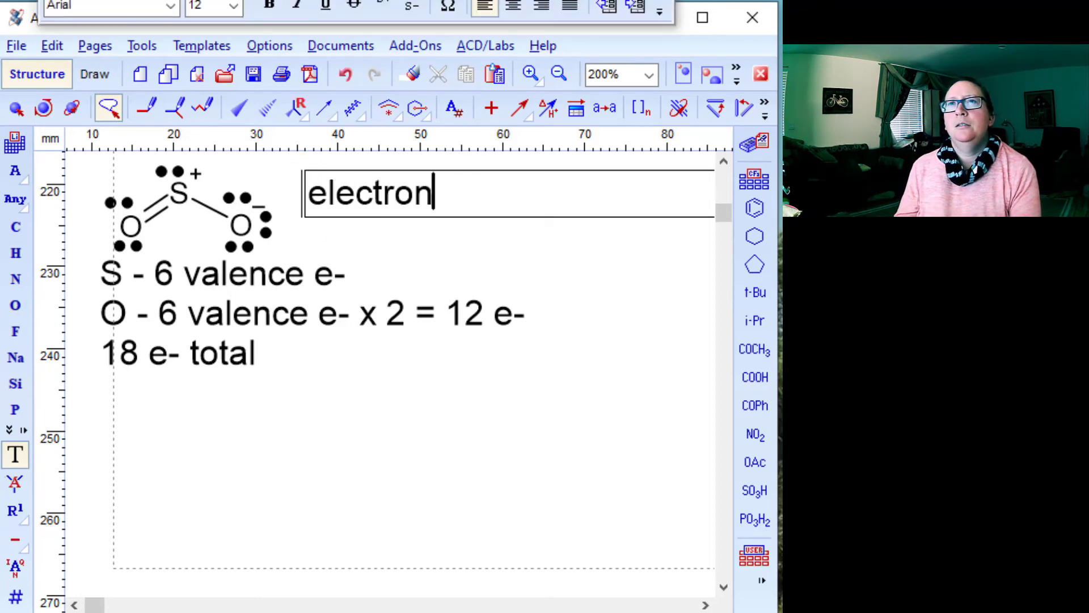
type("-pair geome")
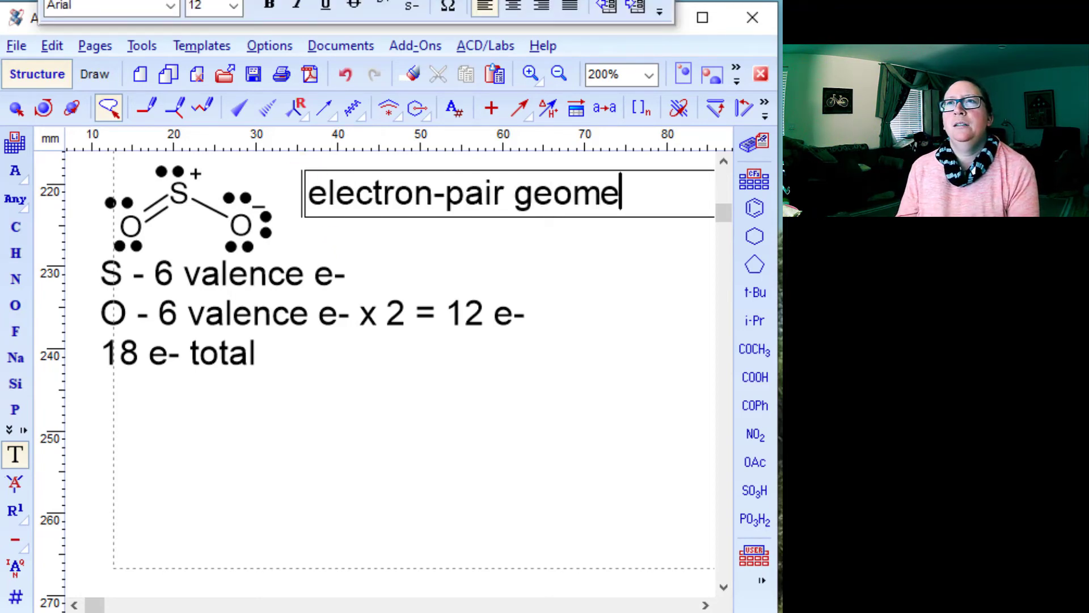
type("try")
key("Return")
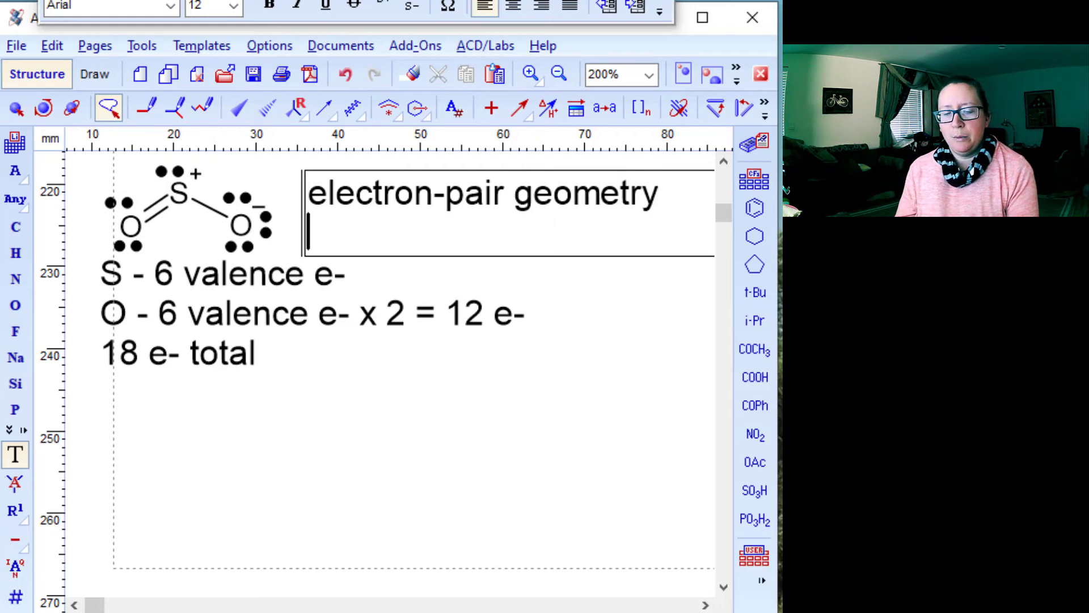
Step: Add "3 domains, lone pair" under the heading, followed by an indented line reading "trigonal planar" in quotation marks
type("3 domains")
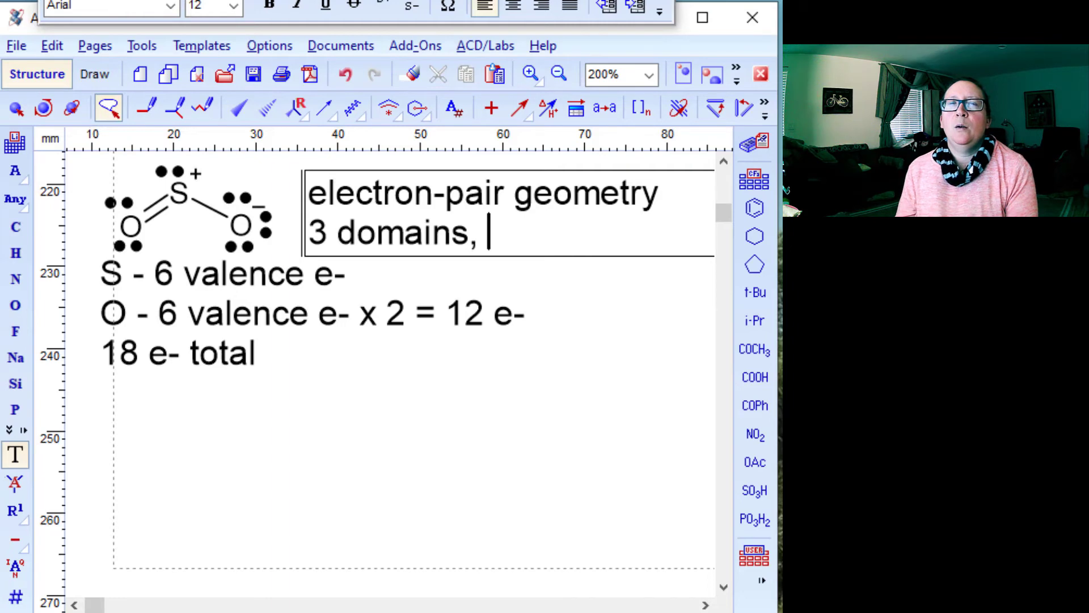
type(", lone pair")
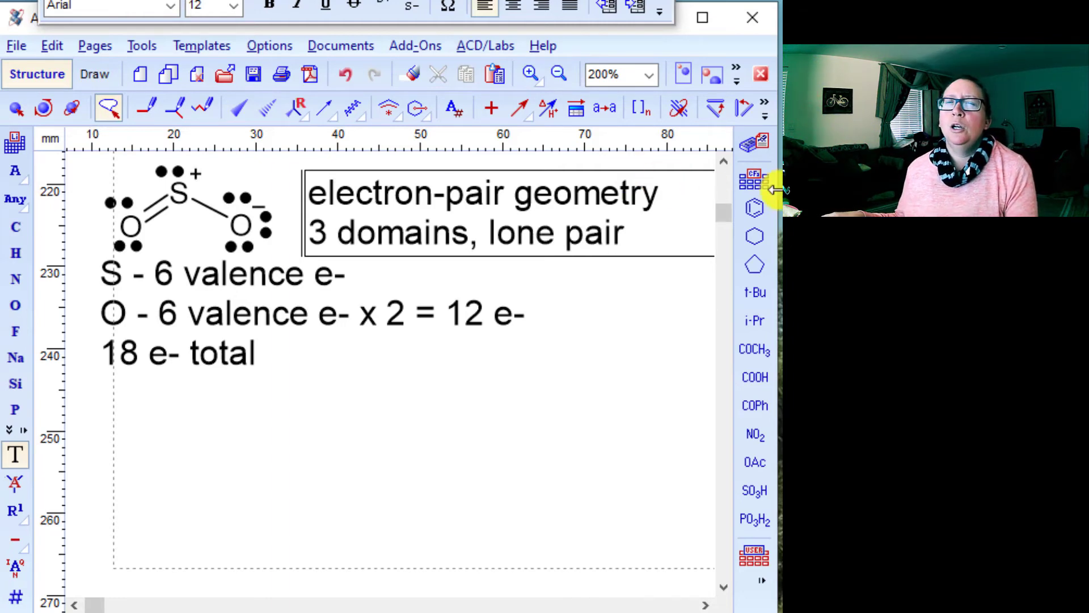
key("Return")
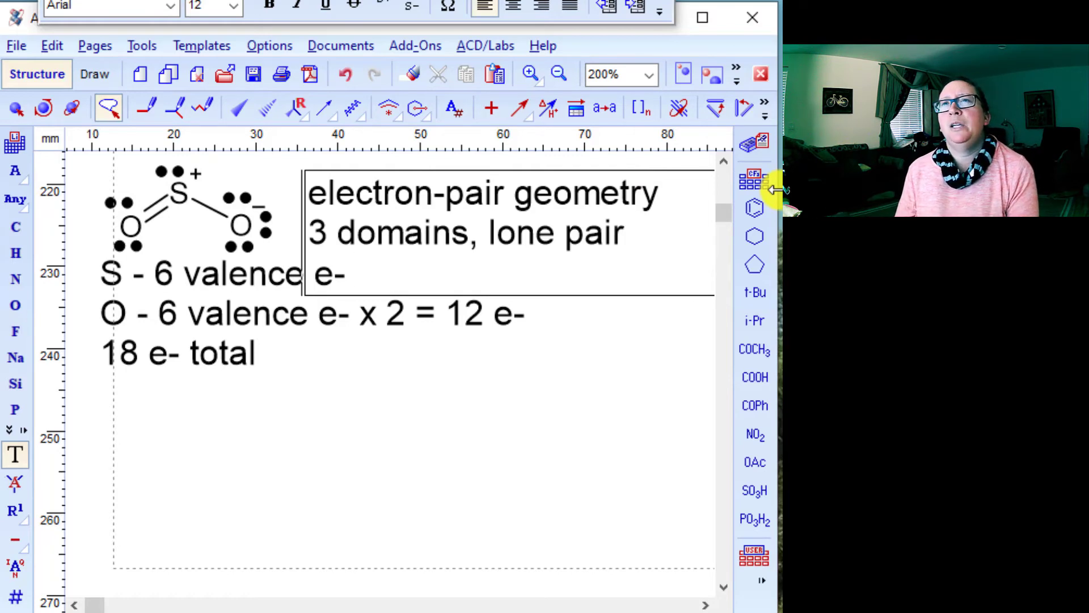
type("\"trig")
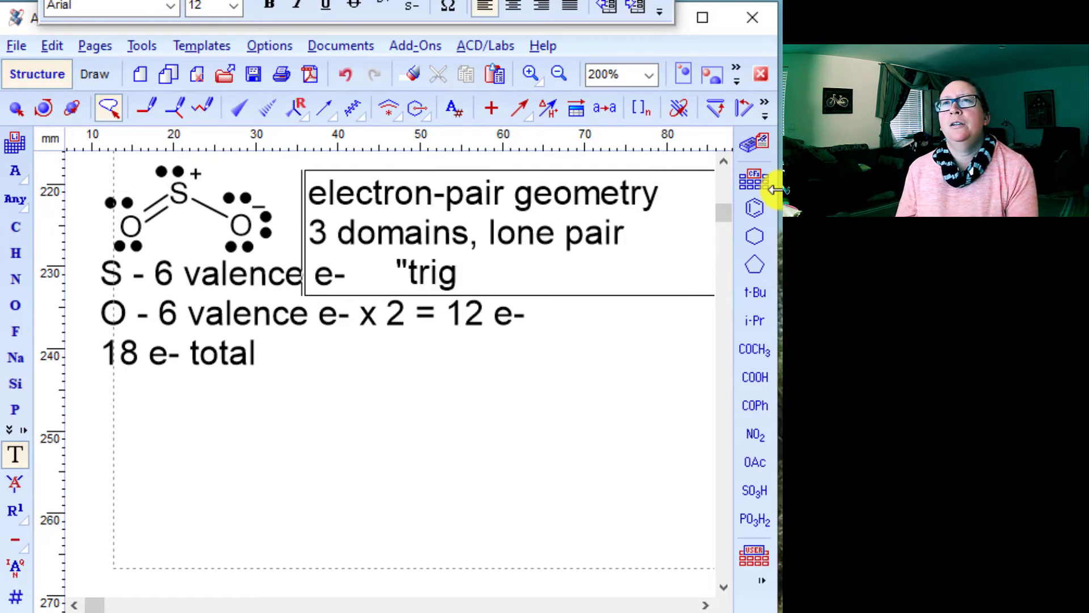
type("onal planar\"")
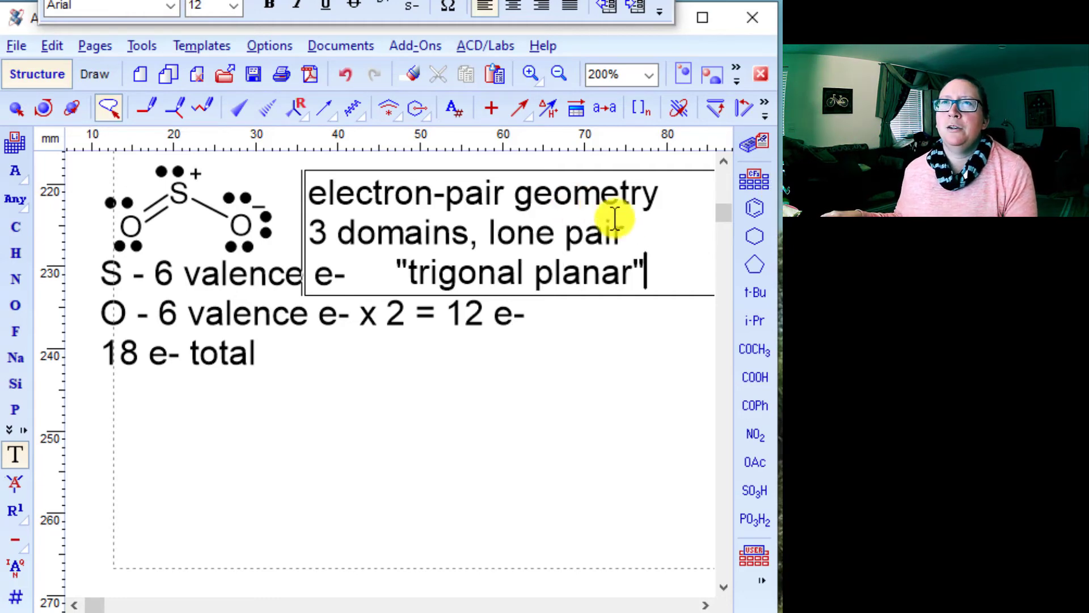
Step: Remove ", lone pair" and the line break and indent, so the quoted trigonal planar directly follows "3 domains"
left_click_drag(624, 232, 489, 230)
key("Delete")
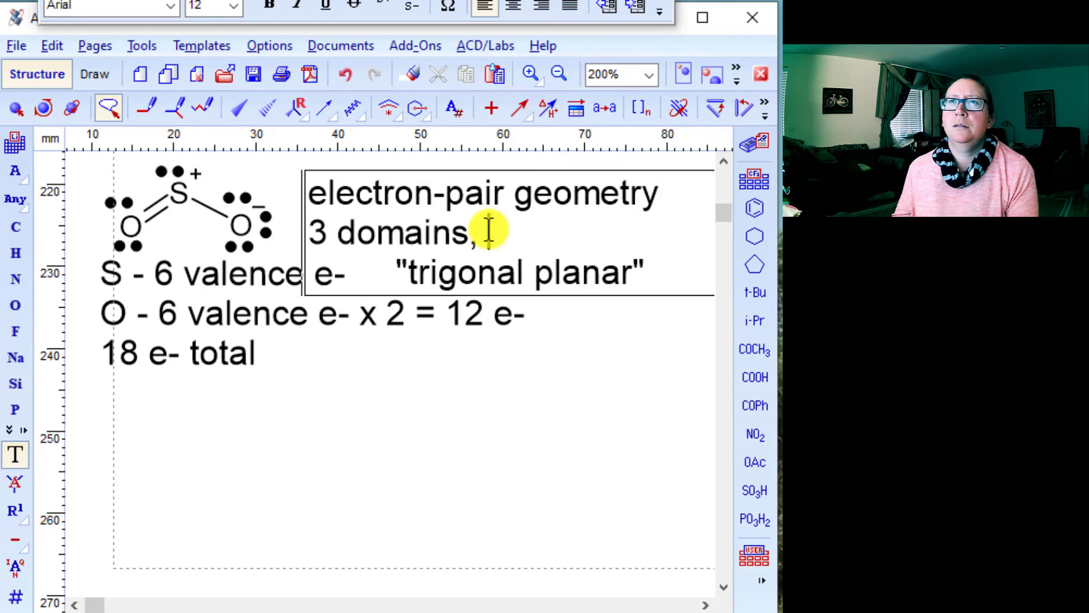
key("Delete")
key("Delete")
key("Delete")
key("Delete")
key("Delete")
key("Delete")
key("Delete")
key("Delete")
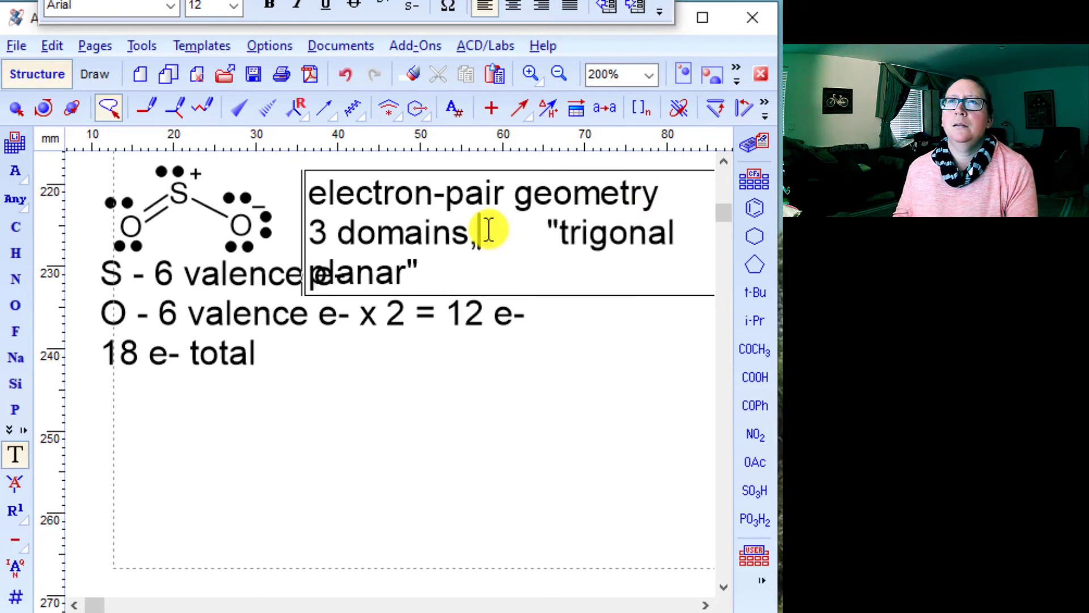
key("Delete")
key("BackSpace")
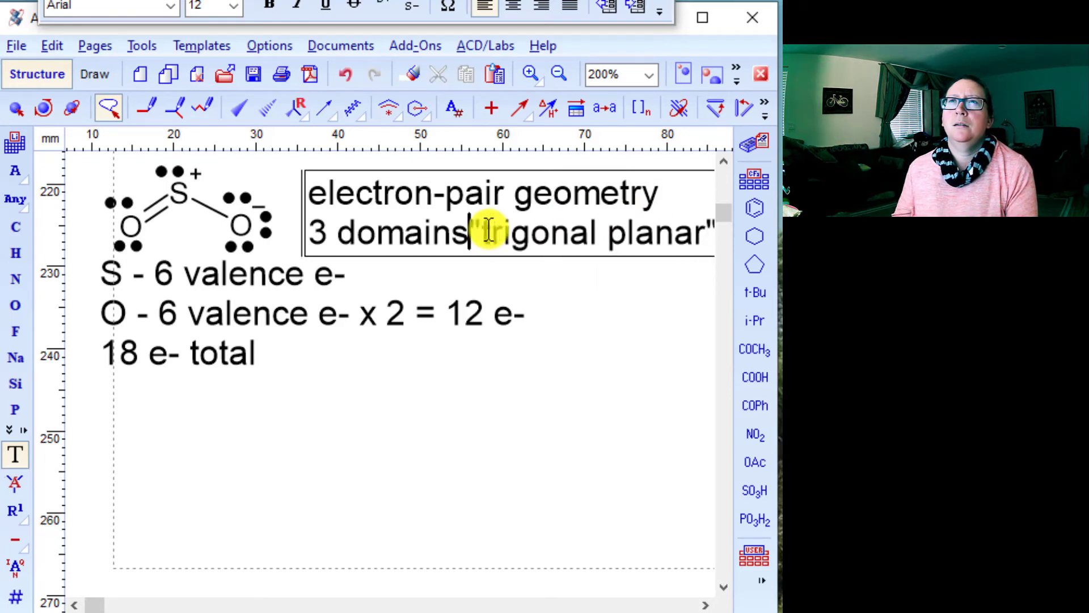
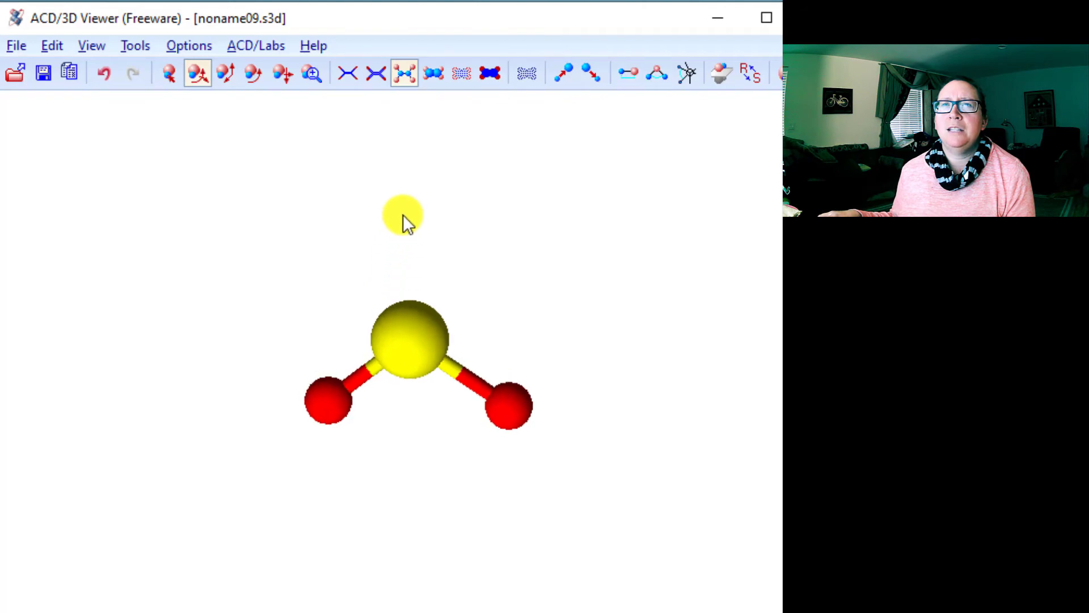
Step: Switch from the 3D model to the ChemSketch drawing and save the document under the new name "sulfur dioxide" in Documents
left_click_drag(404, 320, 402, 493)
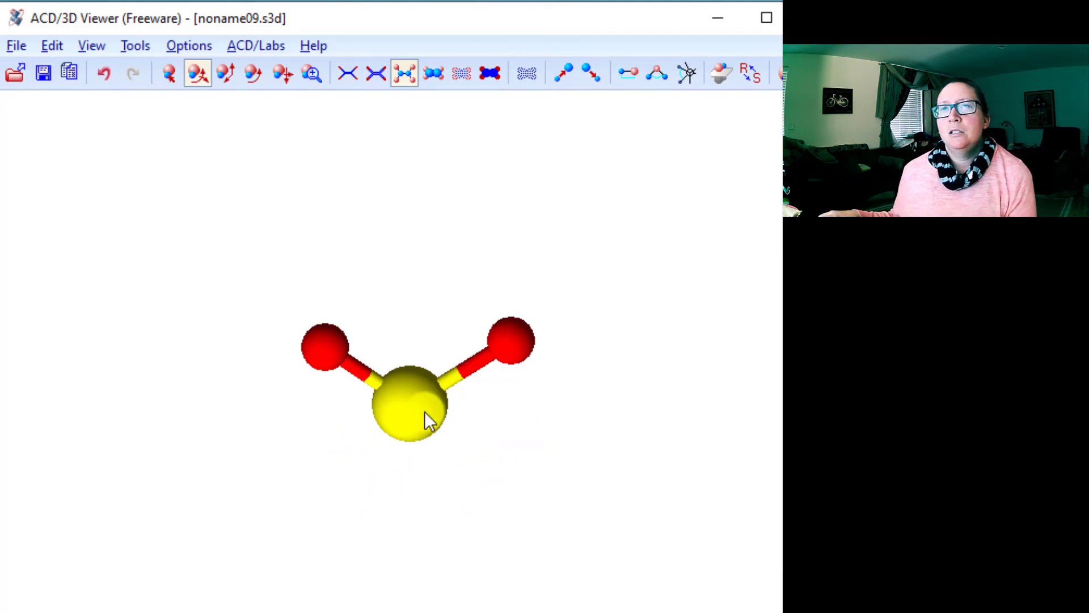
mouse_move(413, 413)
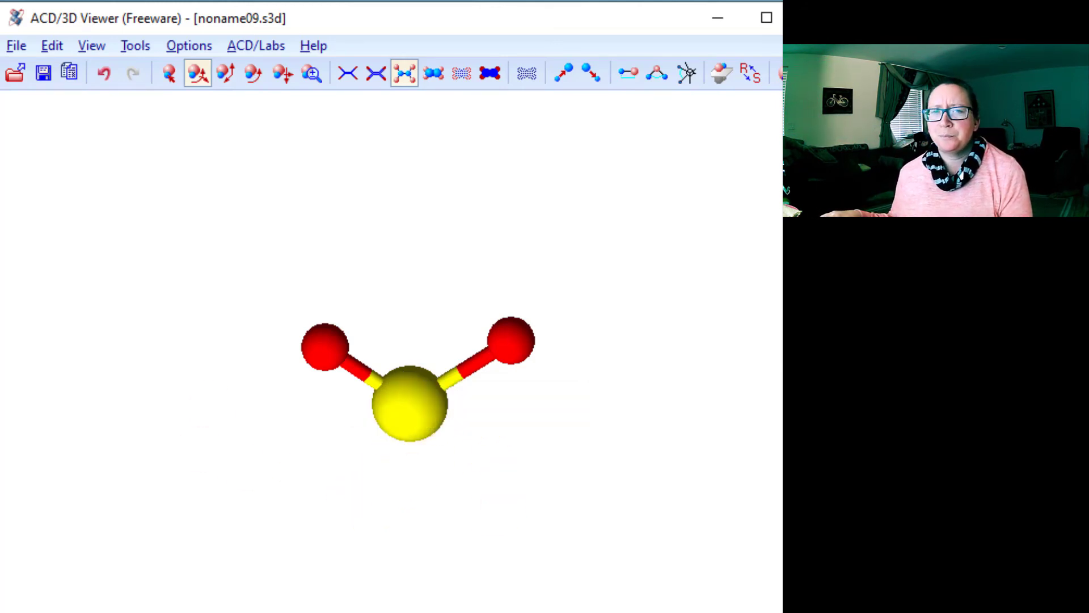
key("alt+Tab")
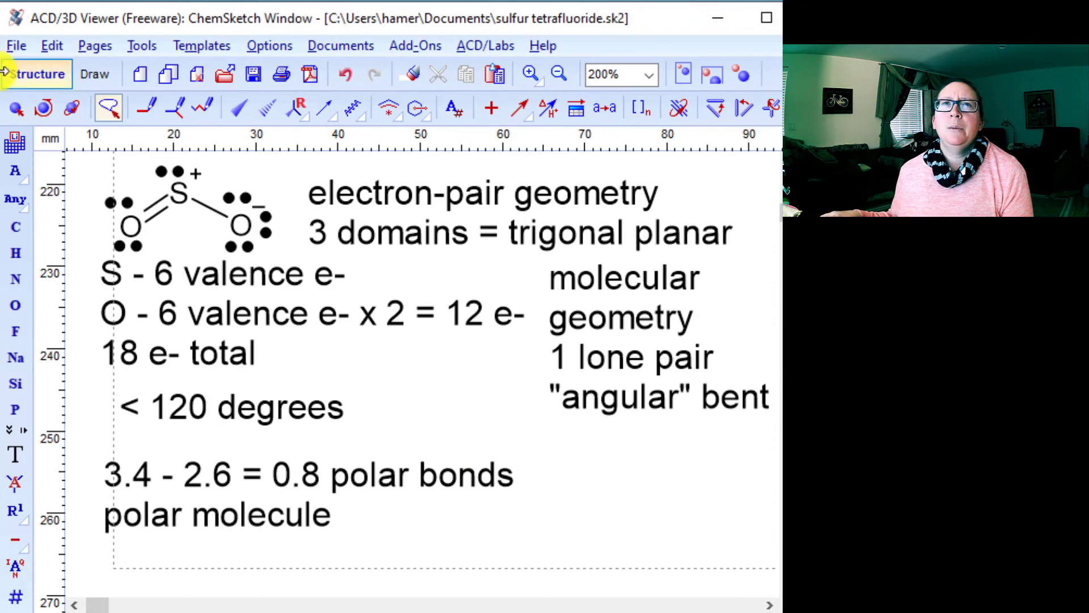
left_click(13, 44)
left_click(57, 166)
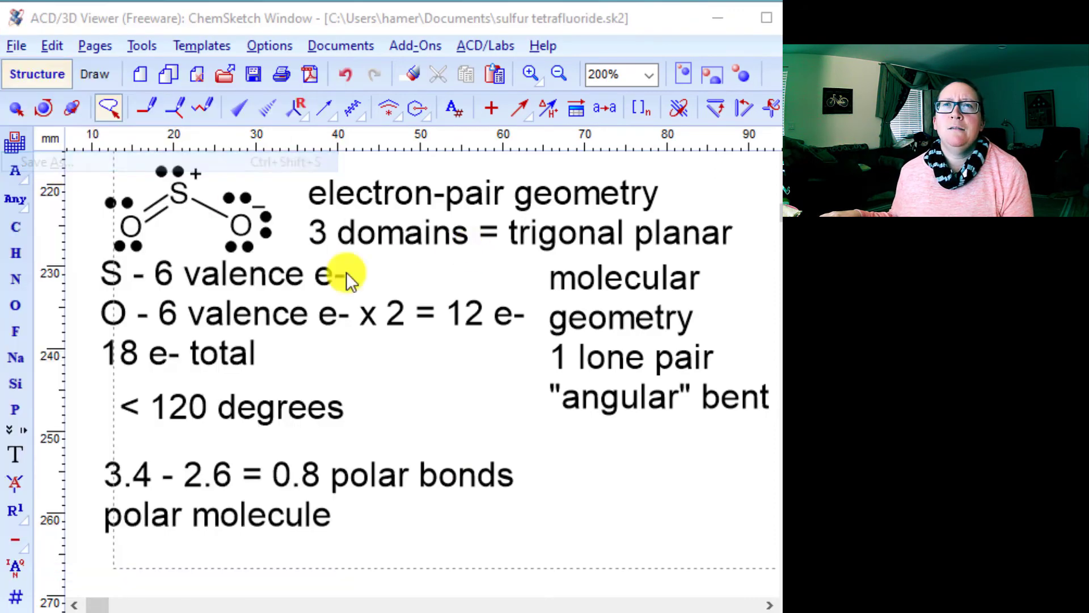
type("su")
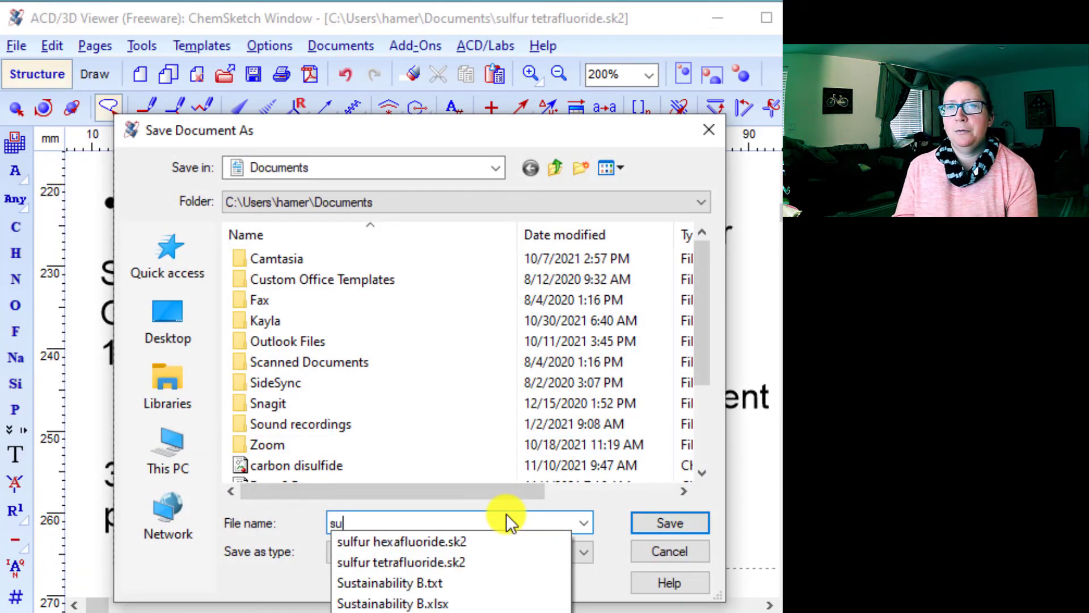
type("lfur dioxo")
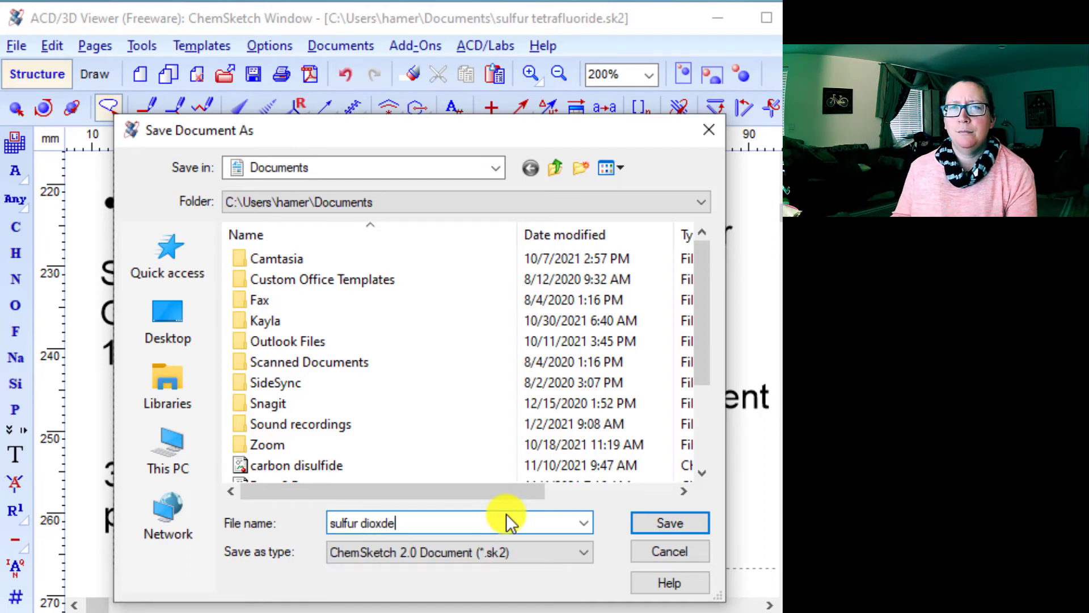
left_click(679, 519)
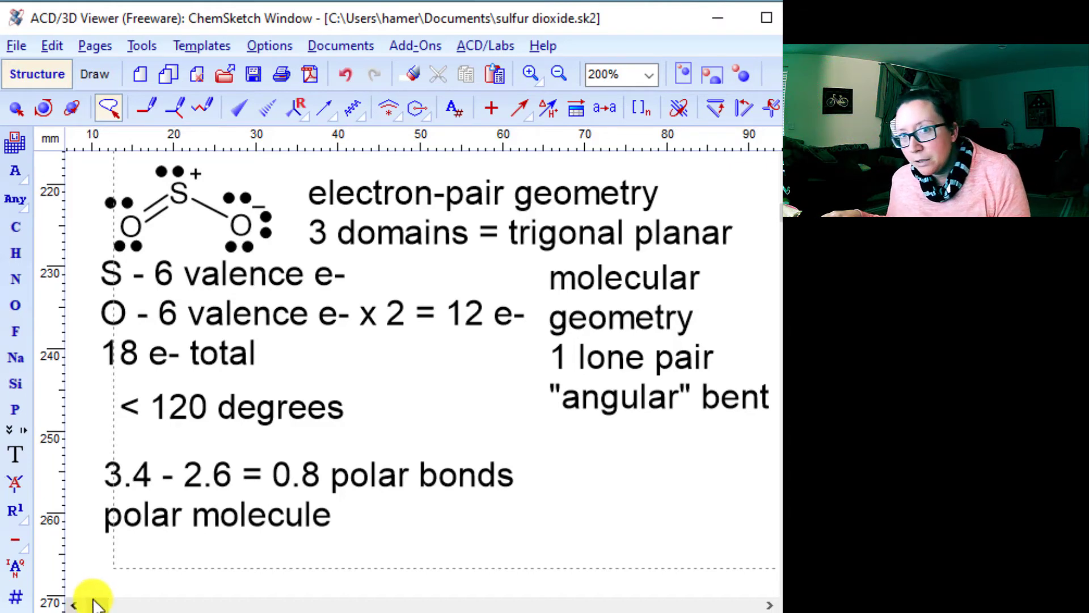
Step: Place a nitrogen atom in an empty area near the top of the page, at about 98 mm across and 21 mm down
left_click_drag(95, 602, 122, 602)
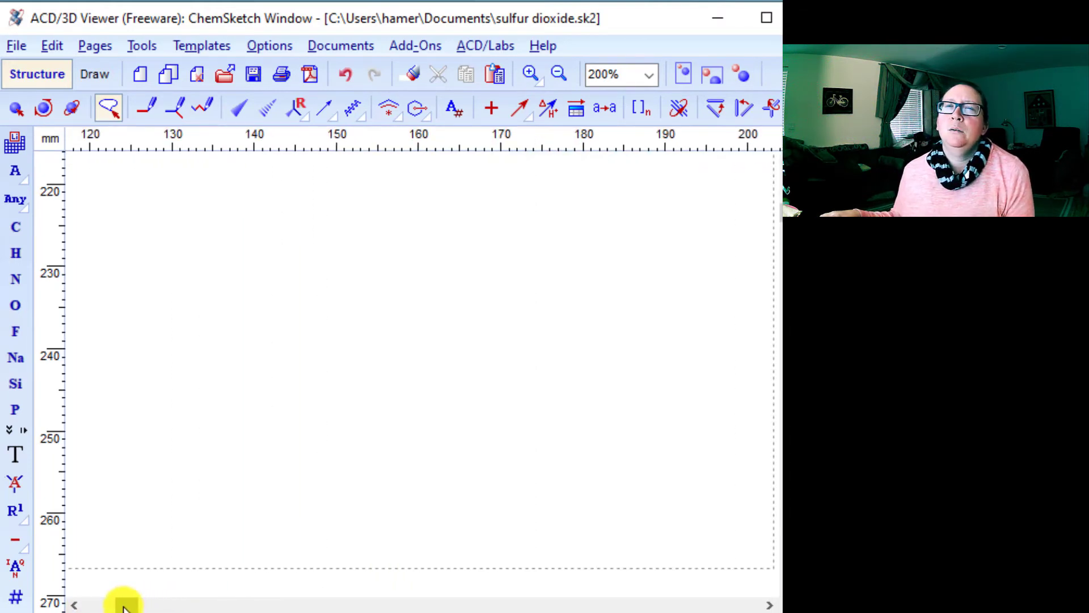
scroll(148, 599, "up", 15)
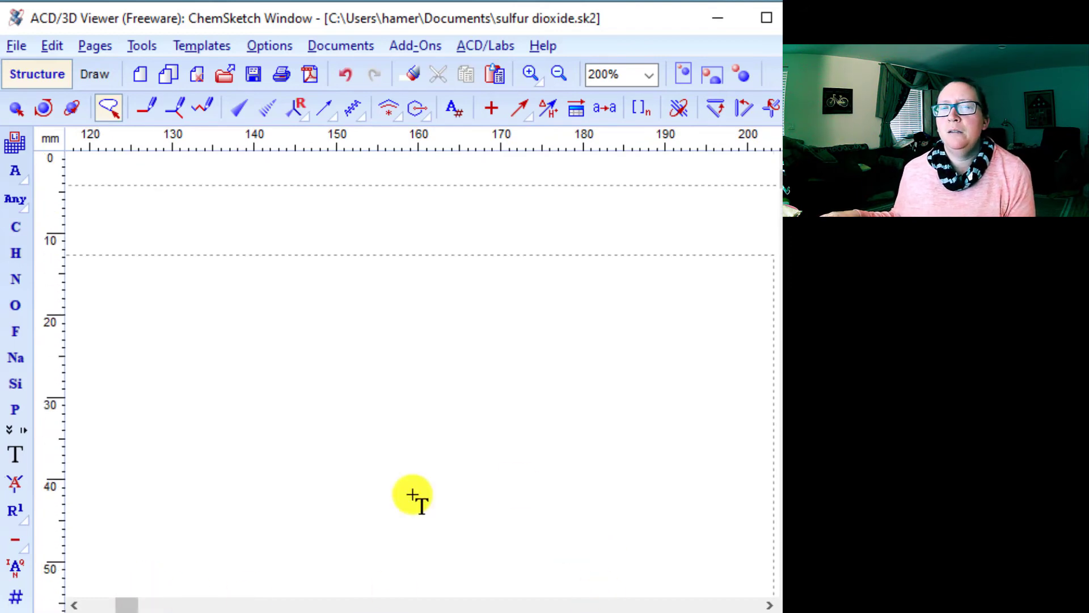
left_click(71, 605)
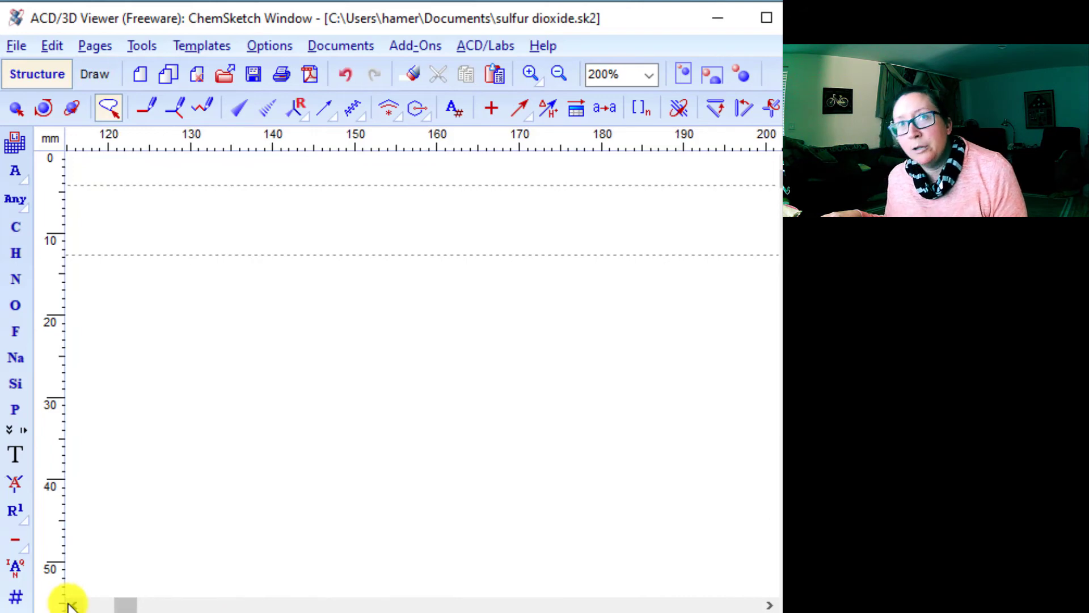
left_click(67, 605)
left_click(68, 604)
scroll(292, 549, "down", 3)
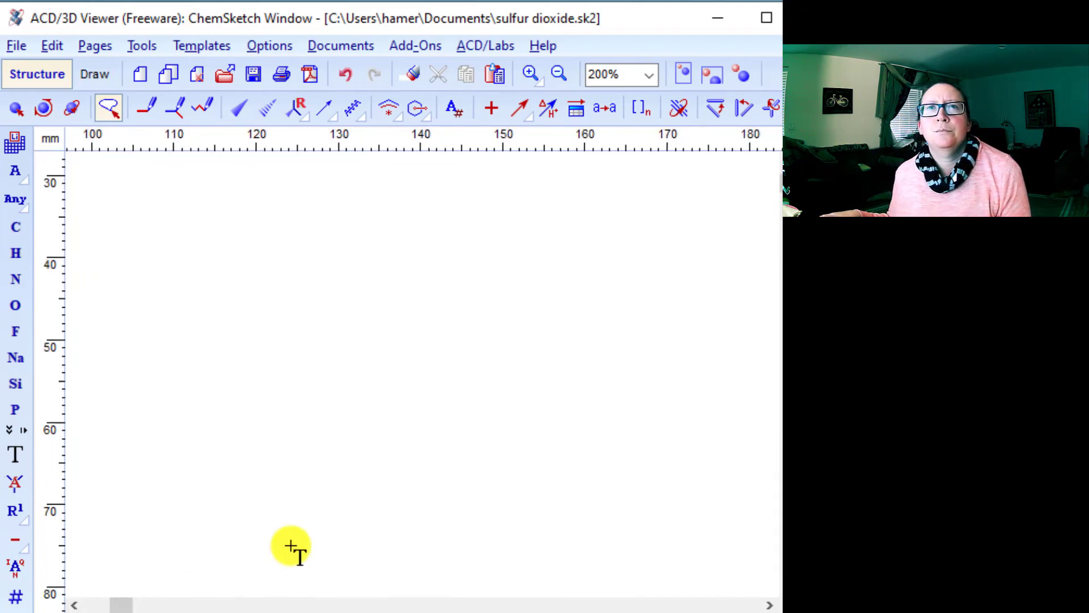
left_click(71, 605)
left_click(71, 605)
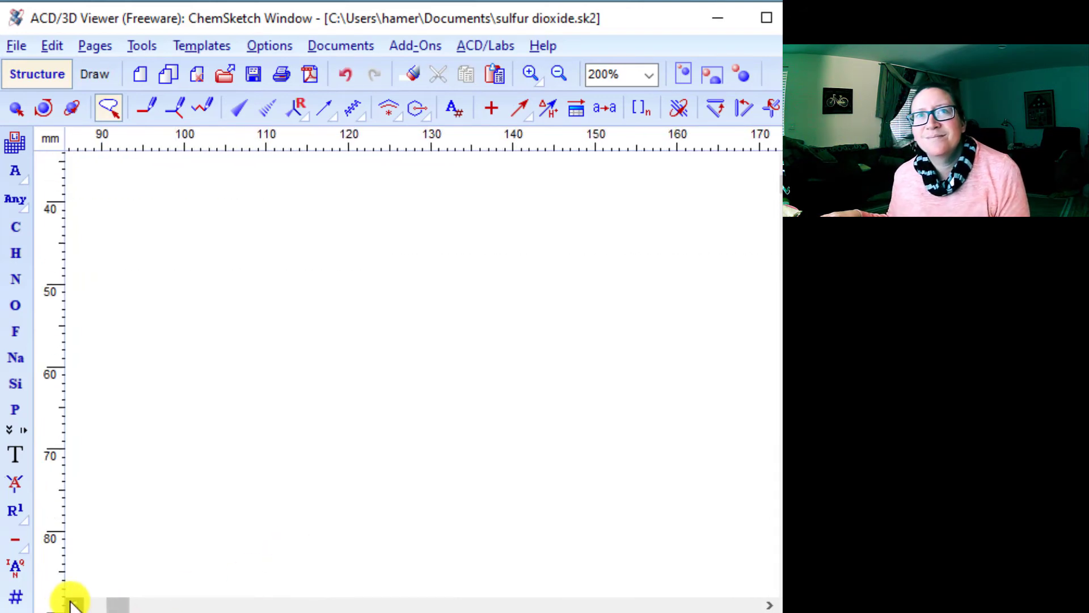
left_click(767, 605)
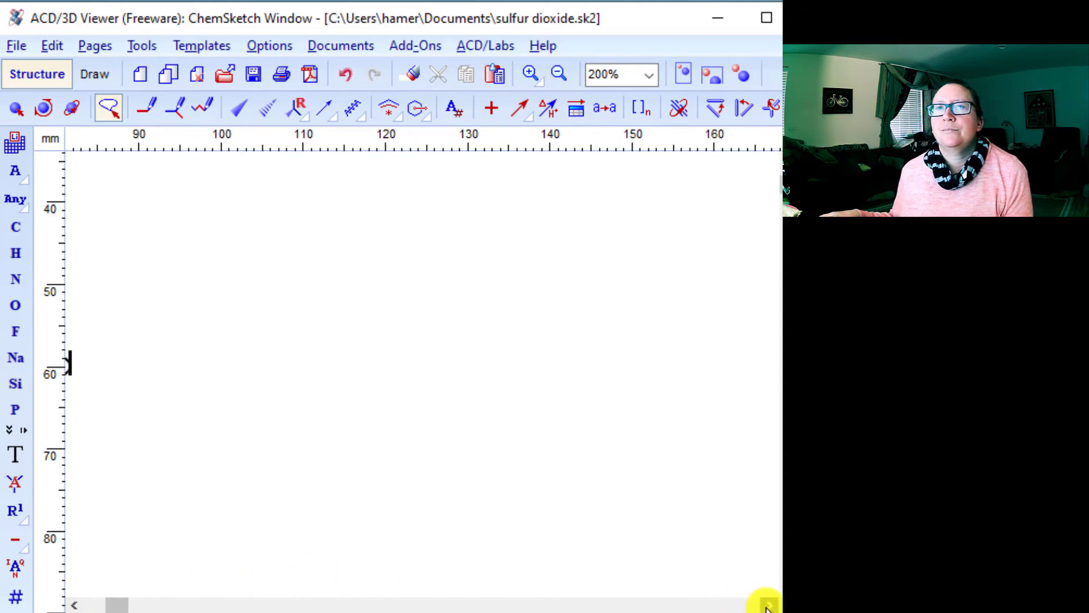
left_click(767, 605)
left_click(767, 605)
scroll(462, 494, "up", 3)
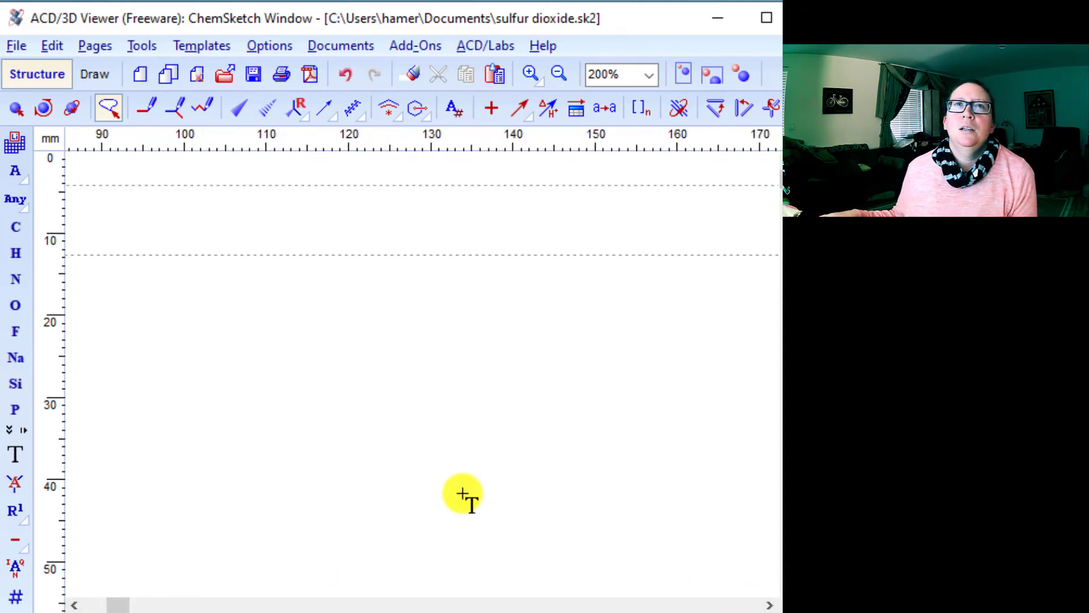
scroll(462, 494, "down", 1)
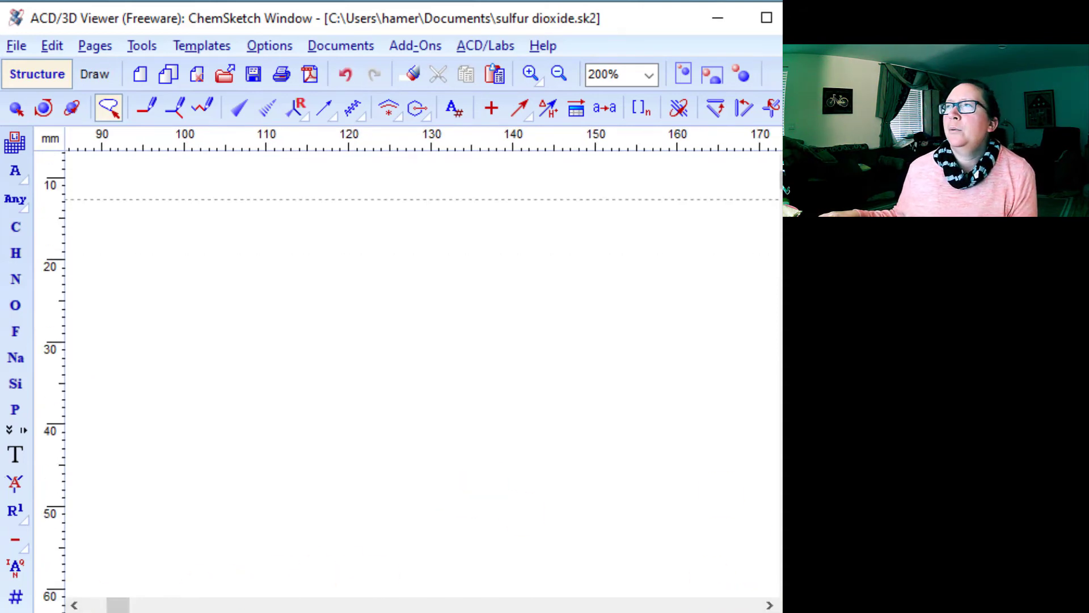
left_click(23, 280)
left_click(168, 274)
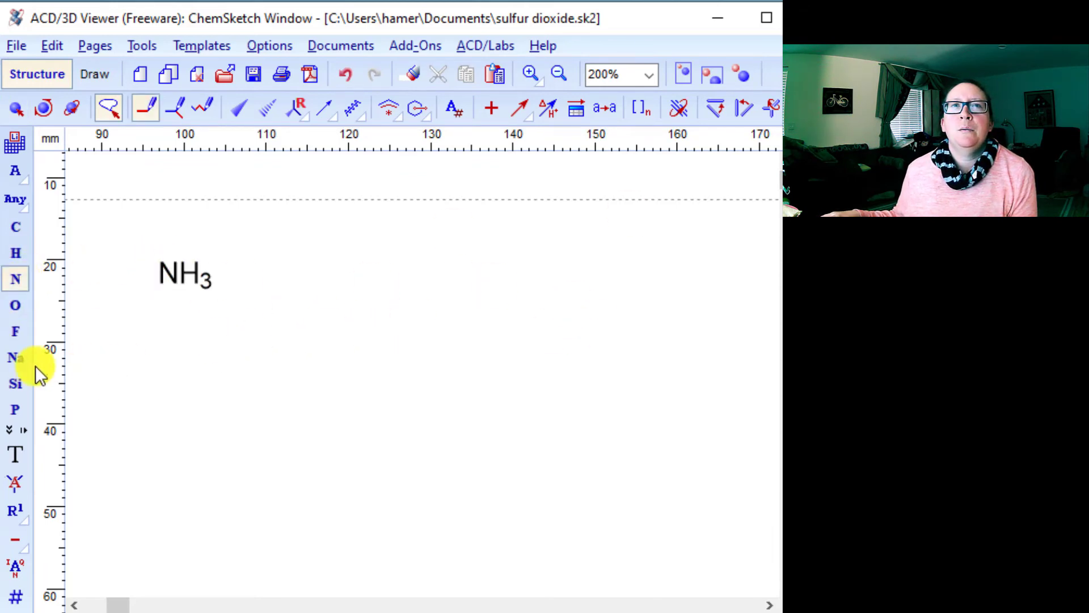
Step: Attach three chlorine atoms to the nitrogen with single bonds, one below it and one on each side
left_click(7, 433)
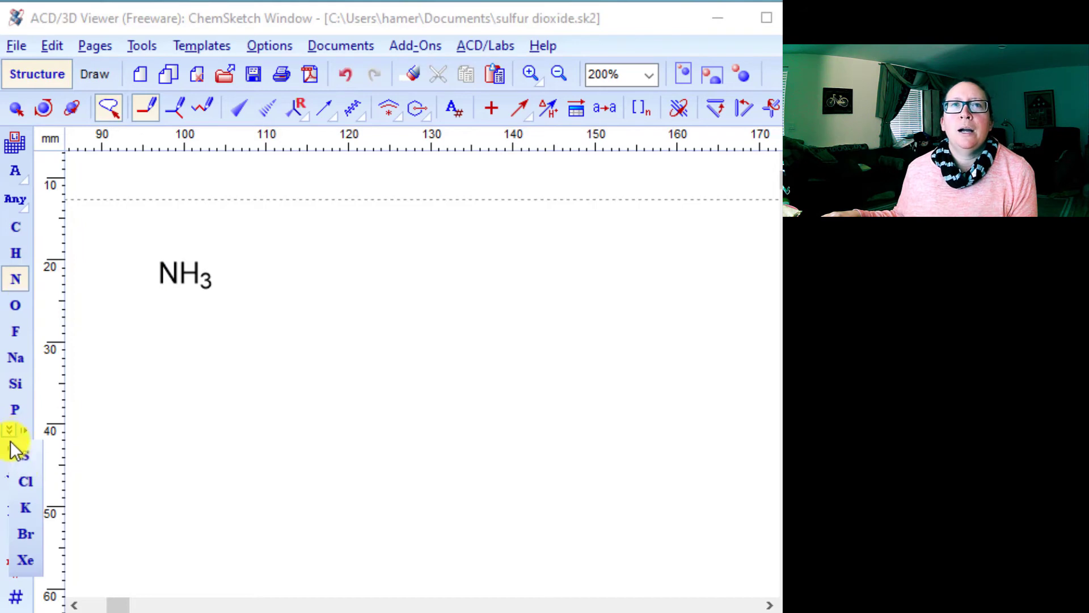
left_click(22, 478)
left_click_drag(169, 274, 172, 337)
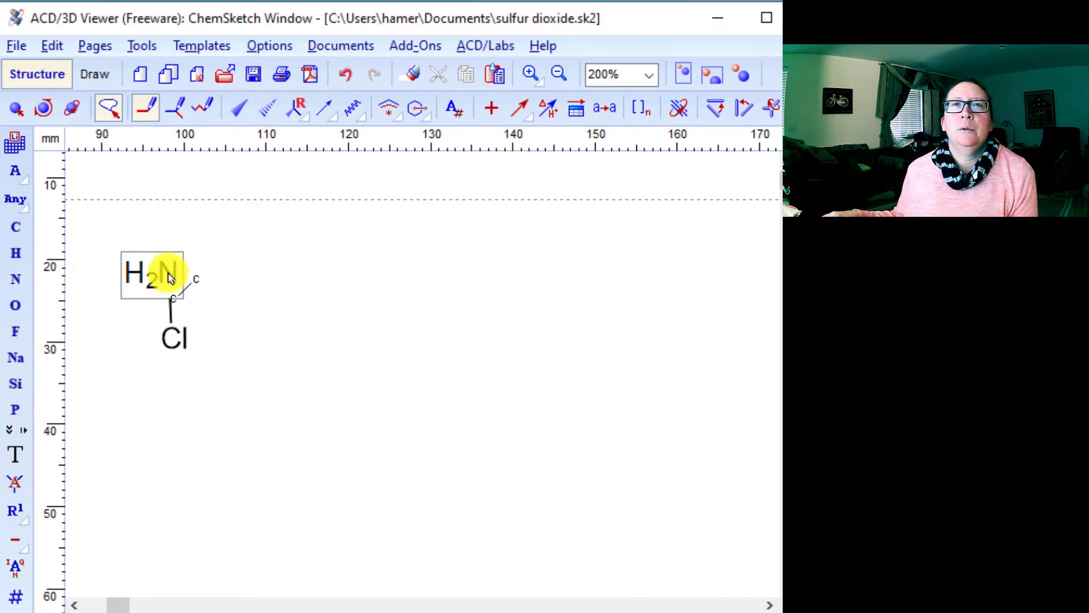
left_click(162, 274)
left_click(170, 274)
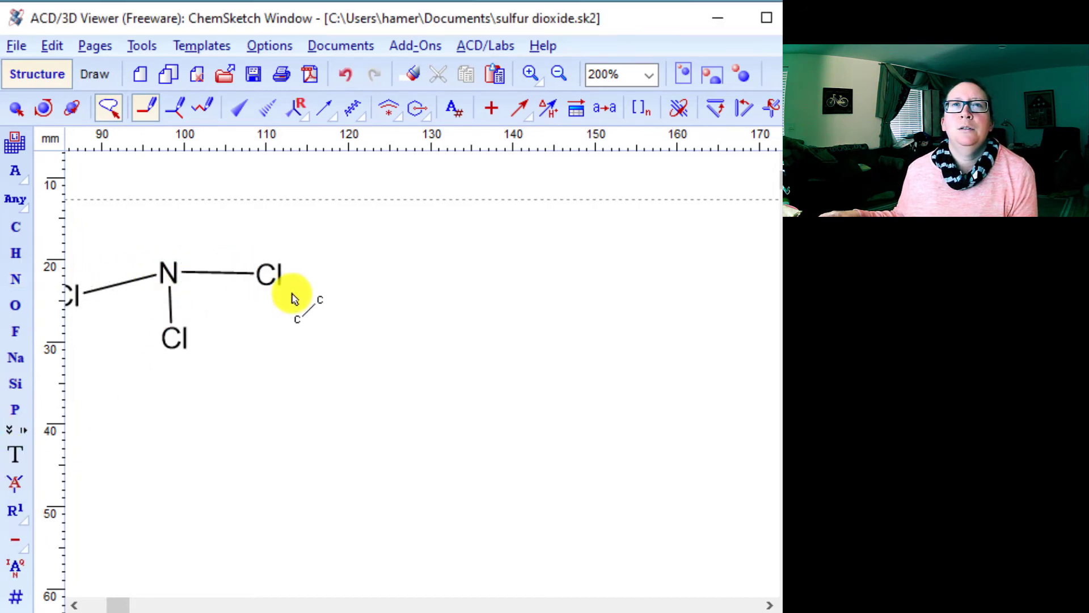
Step: Clean up the nitrogen trichloride structure so its bond lengths and angles are regular
left_click(73, 605)
left_click(73, 604)
left_click(108, 108)
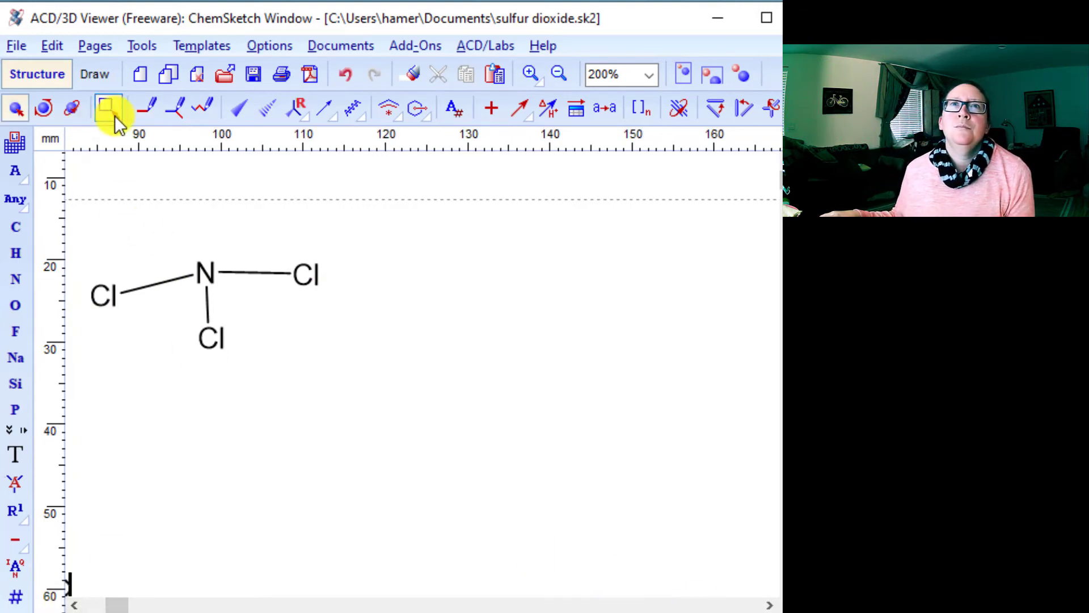
left_click_drag(406, 209, 126, 445)
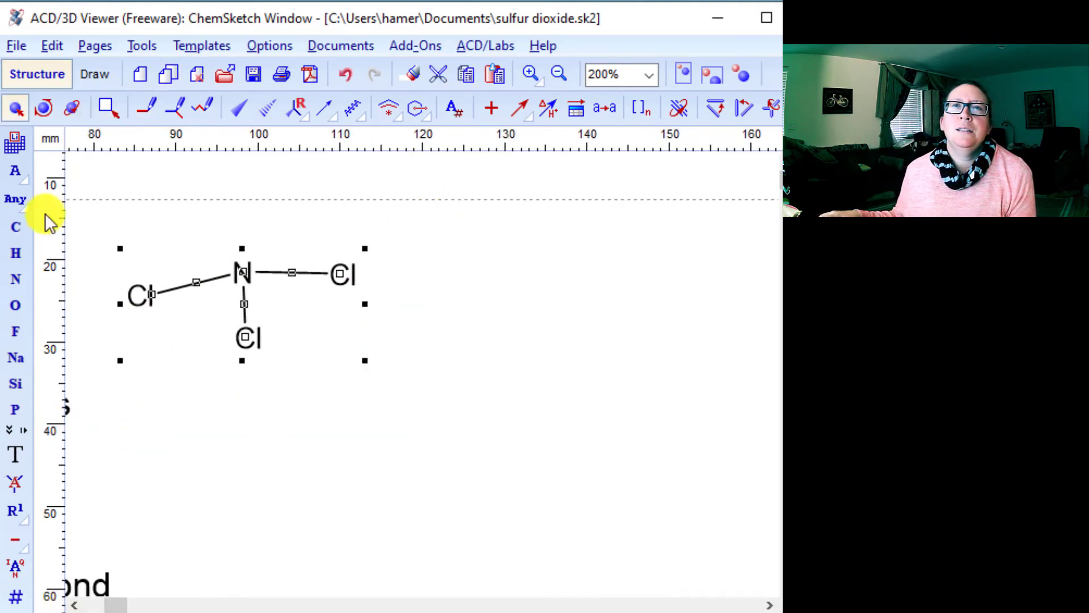
left_click(140, 45)
left_click(165, 98)
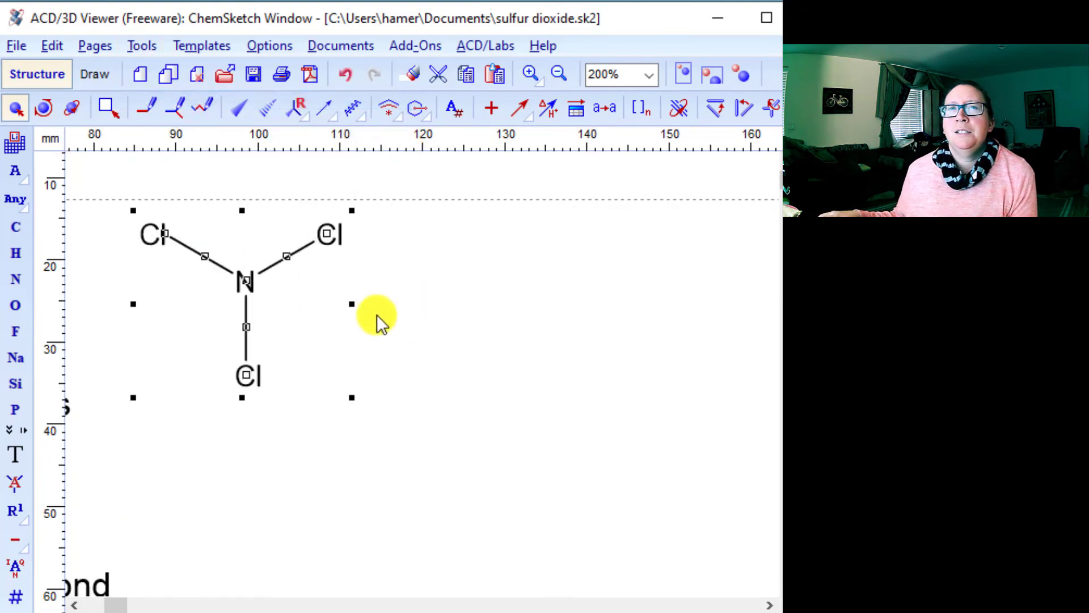
left_click(465, 383)
Step: Run 3D Structure Optimization on the whole nitrogen trichloride structure and open the result in ACD/3D Viewer
left_click(769, 605)
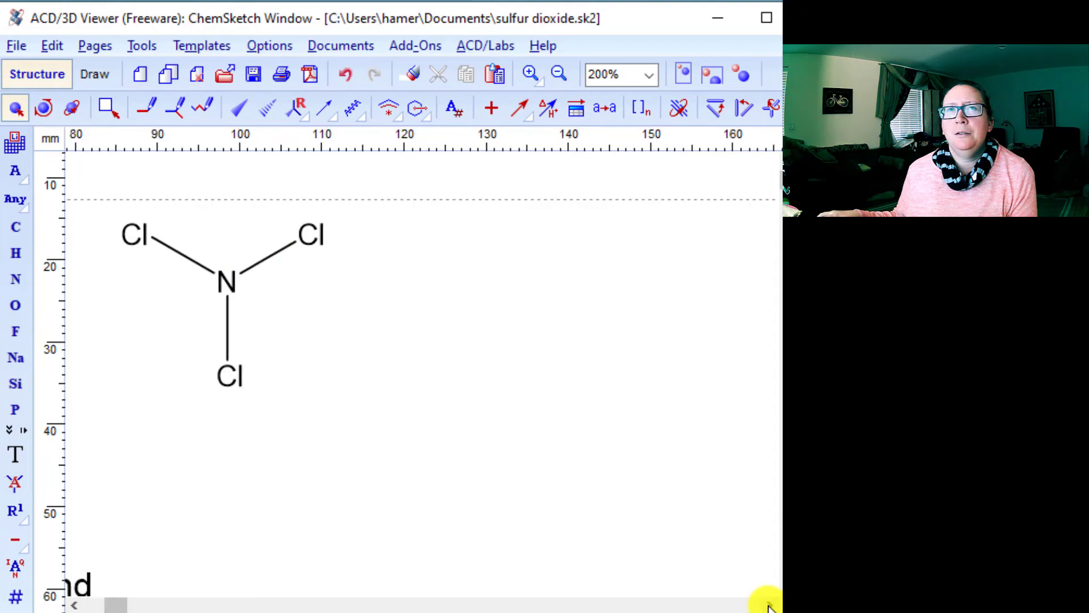
left_click(769, 604)
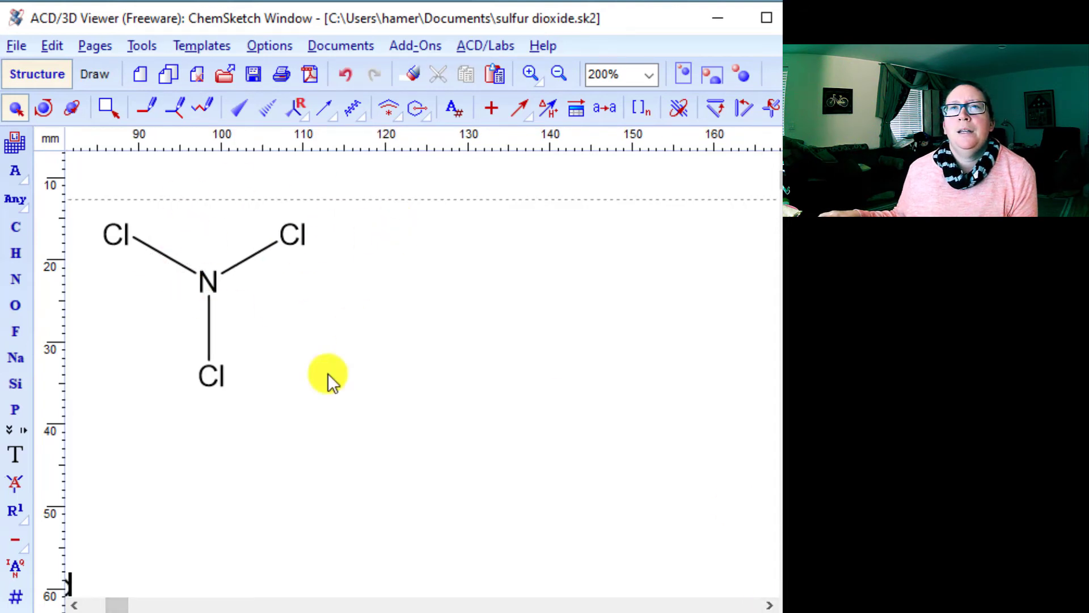
left_click_drag(398, 219, 94, 410)
left_click(142, 46)
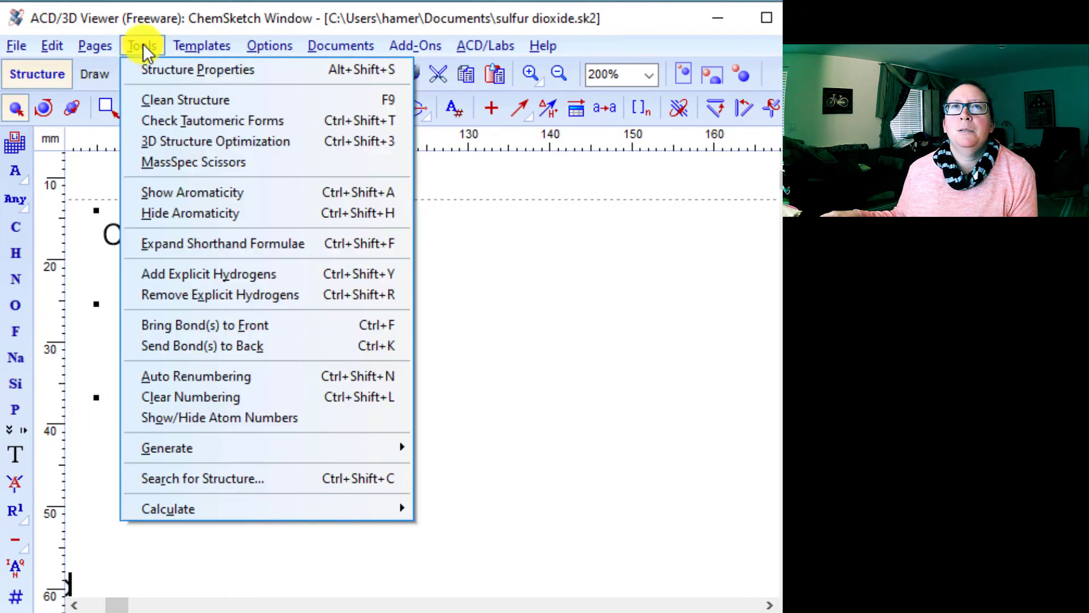
left_click(159, 142)
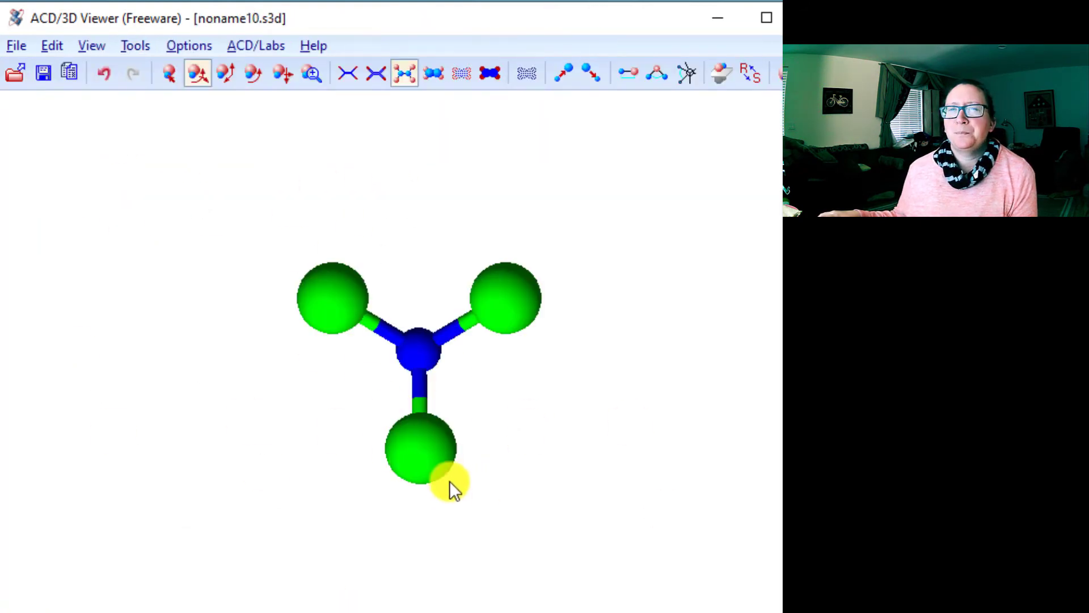
Step: Rotate the ball-and-stick nitrogen trichloride model to examine from several sides how the three chlorines sit around the nitrogen
left_click_drag(438, 457, 271, 426)
mouse_move(484, 277)
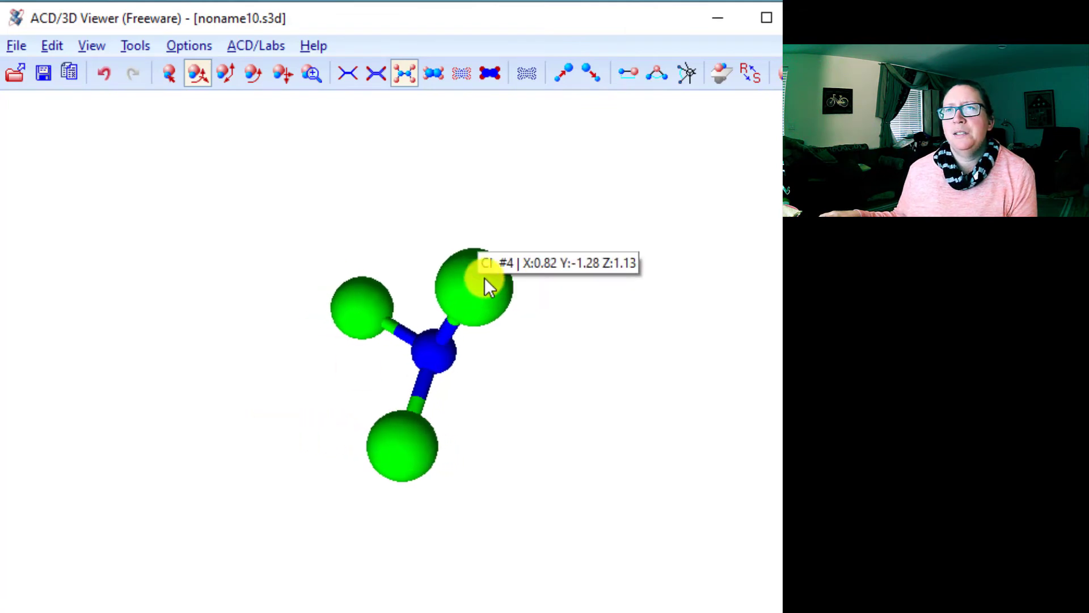
left_click_drag(481, 284, 168, 316)
mouse_move(435, 348)
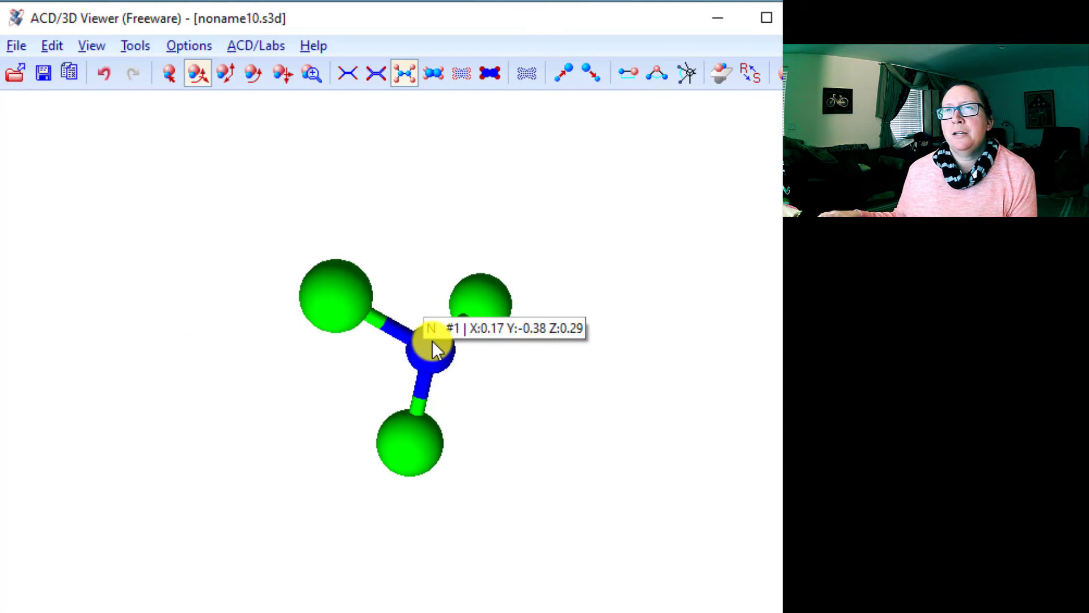
left_click_drag(439, 355, 385, 357)
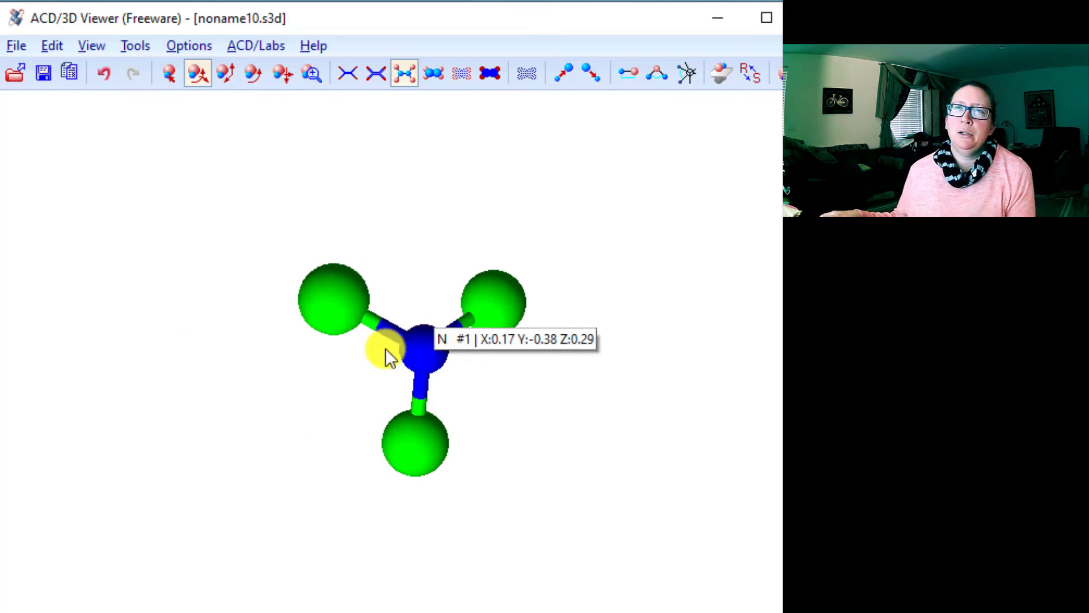
mouse_move(508, 301)
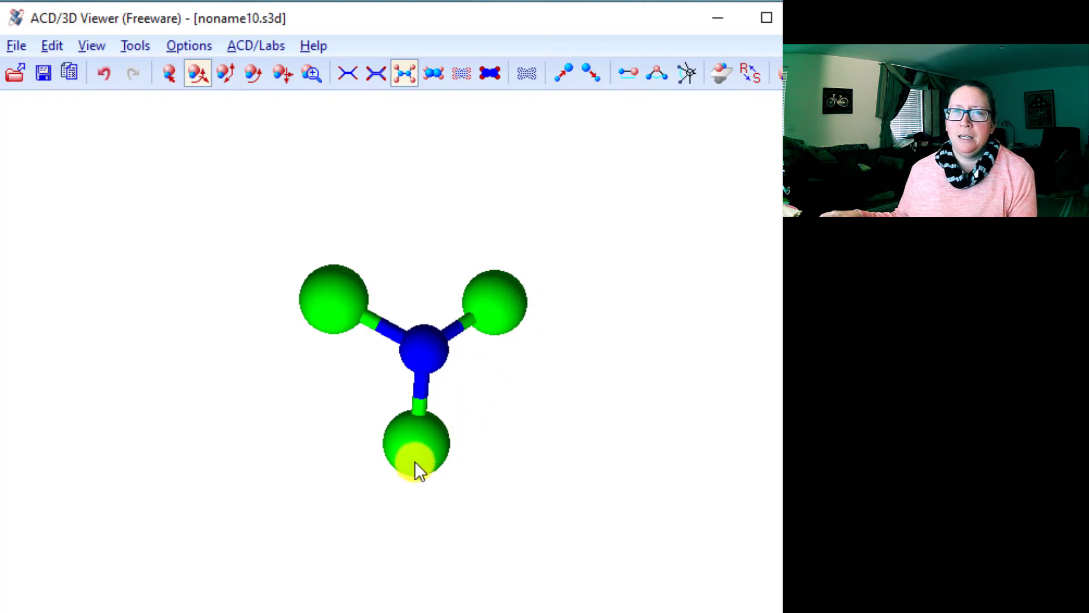
left_click_drag(414, 461, 343, 306)
mouse_move(425, 403)
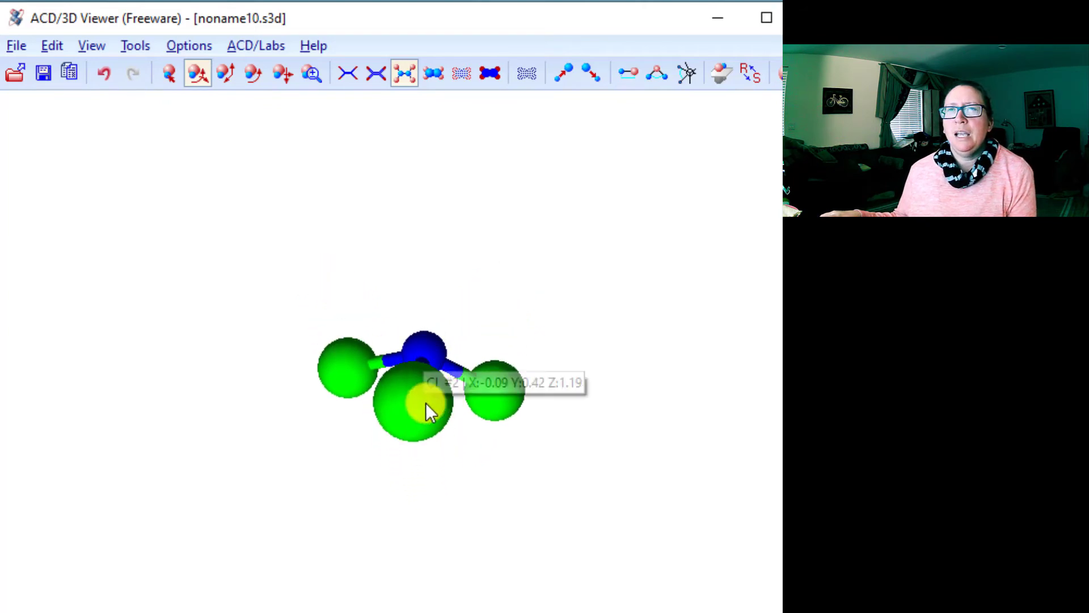
left_click_drag(426, 403, 249, 383)
mouse_move(519, 385)
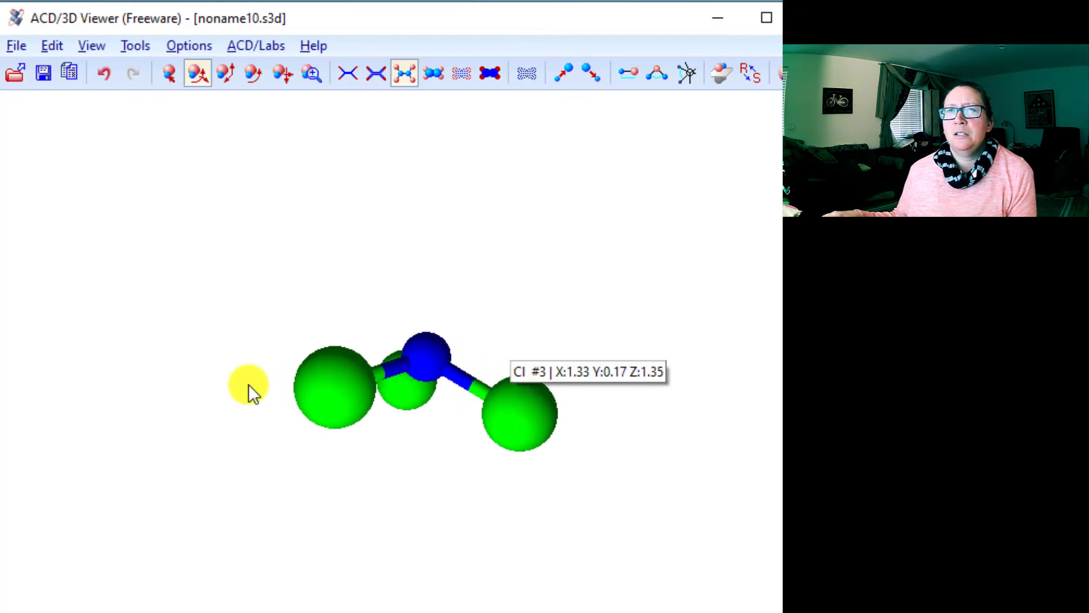
mouse_move(433, 355)
mouse_move(432, 355)
left_mouse_down()
mouse_move(428, 318)
mouse_move(429, 353)
left_mouse_up()
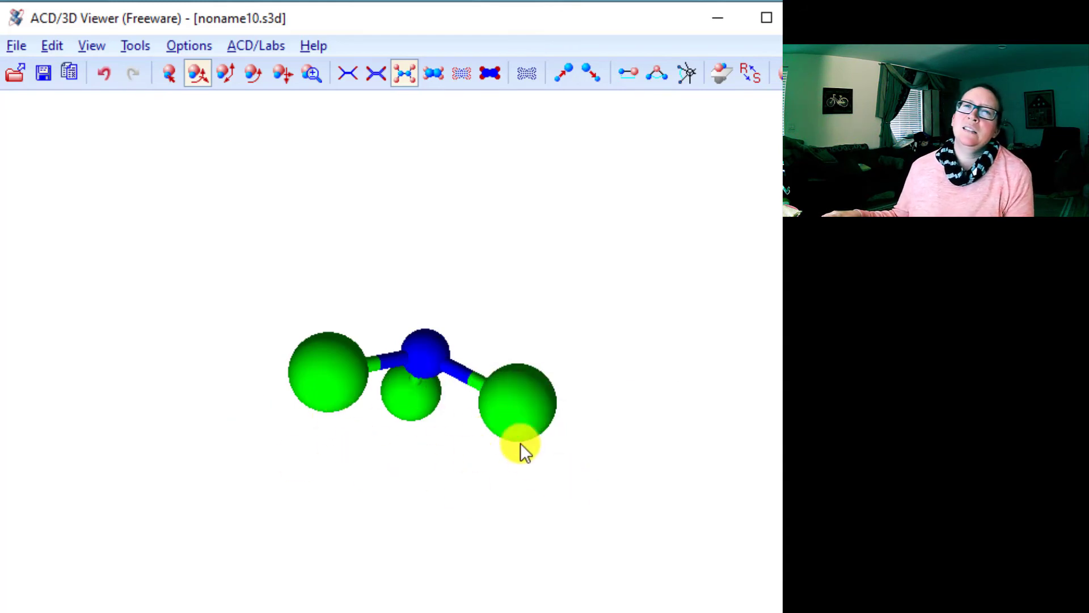
mouse_move(551, 398)
left_click_drag(550, 398, 155, 325)
left_click_drag(414, 396, 367, 210)
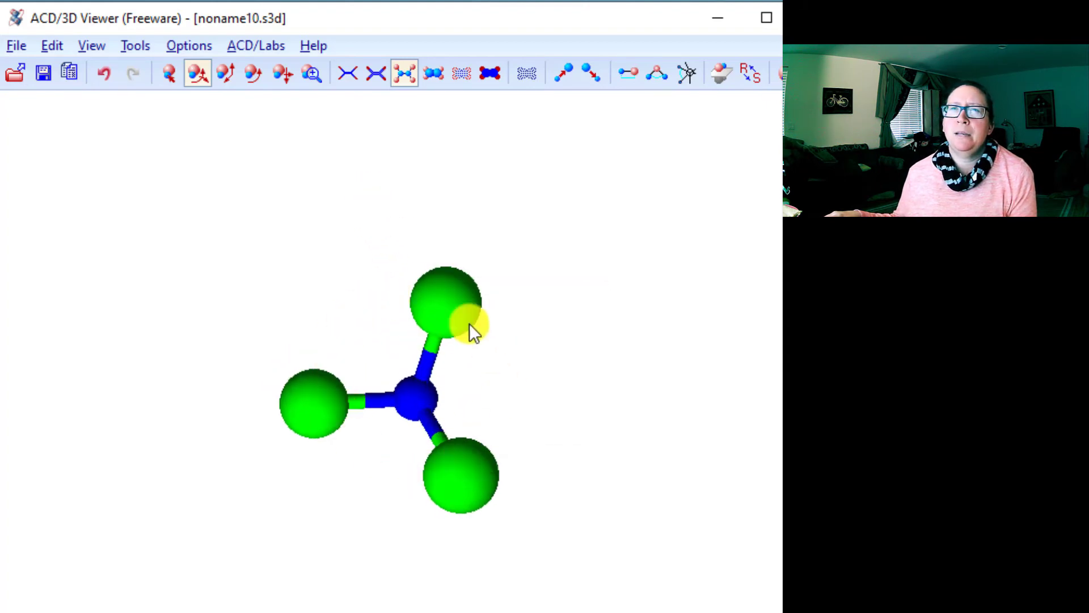
mouse_move(462, 472)
left_click_drag(462, 472, 465, 357)
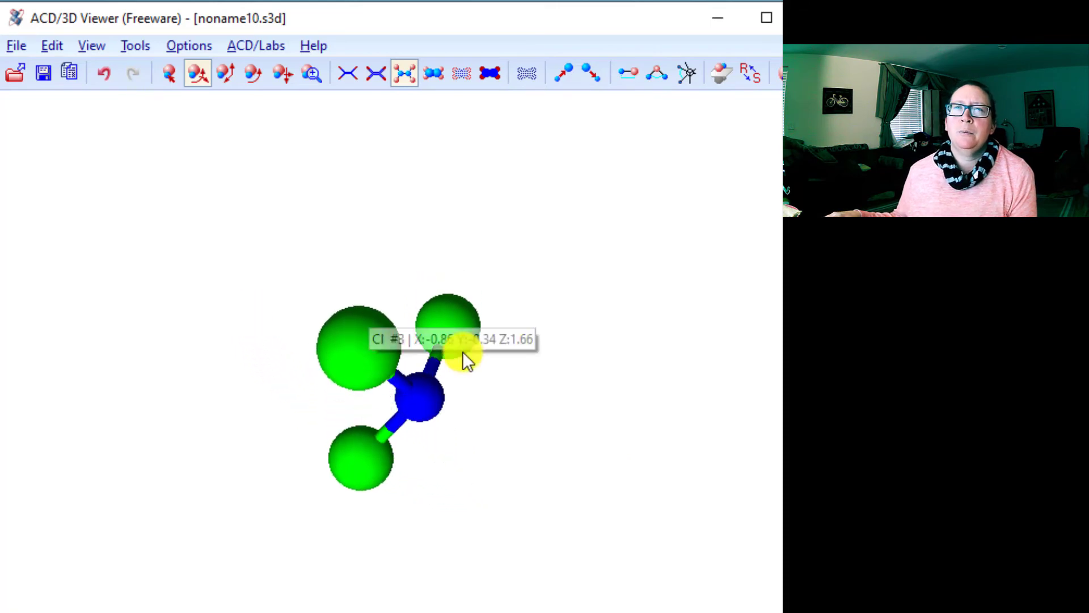
mouse_move(417, 300)
left_click_drag(416, 300, 275, 66)
mouse_move(403, 403)
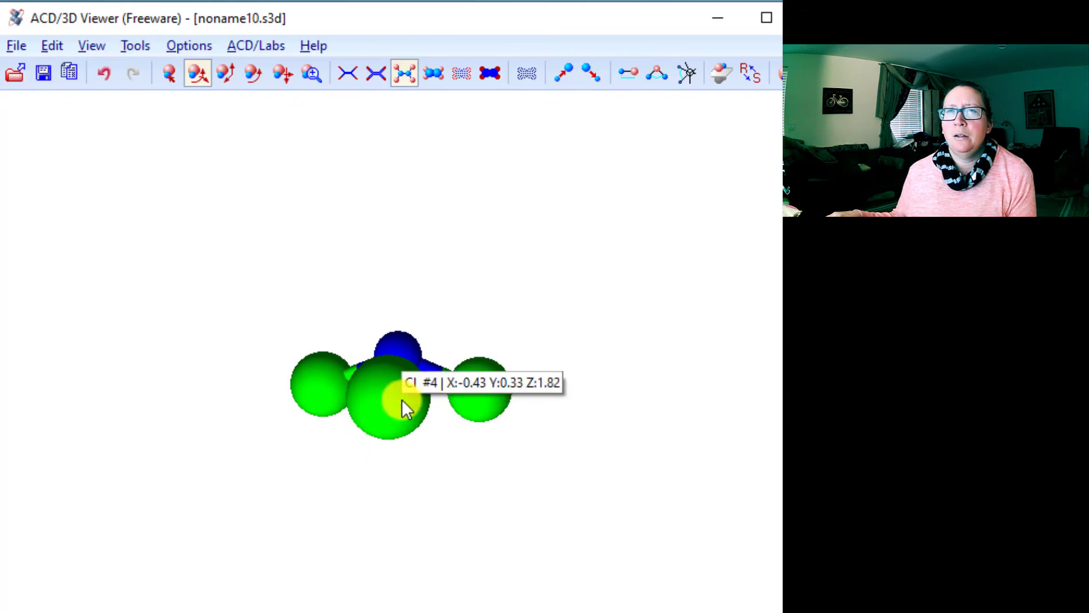
Step: Examine the rotated molecule's shape in the sticks display, then restore the balls-and-sticks display
left_click(376, 73)
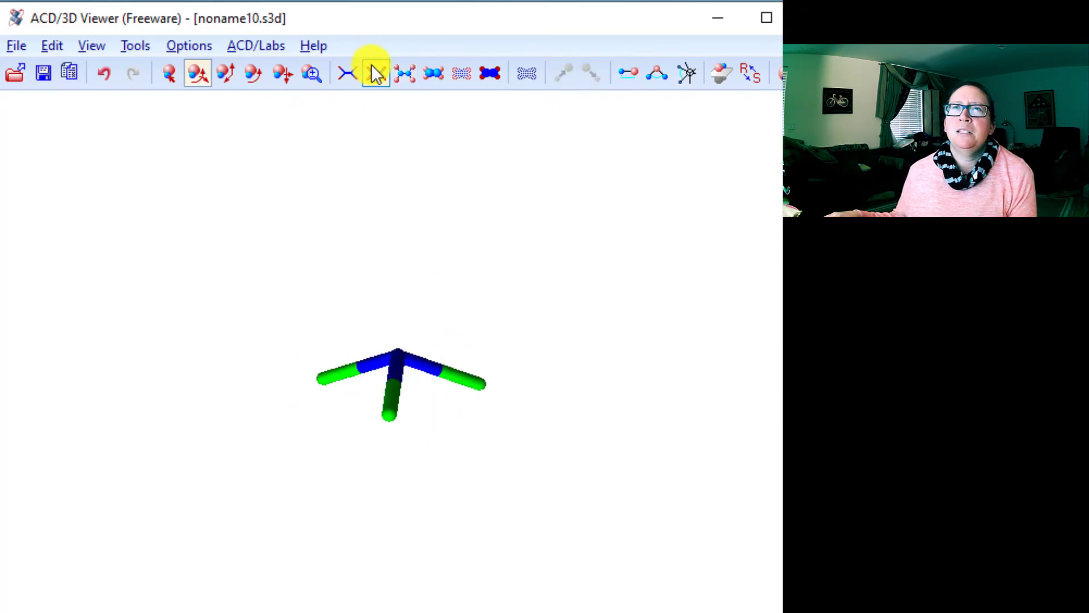
left_click_drag(393, 401, 257, 366)
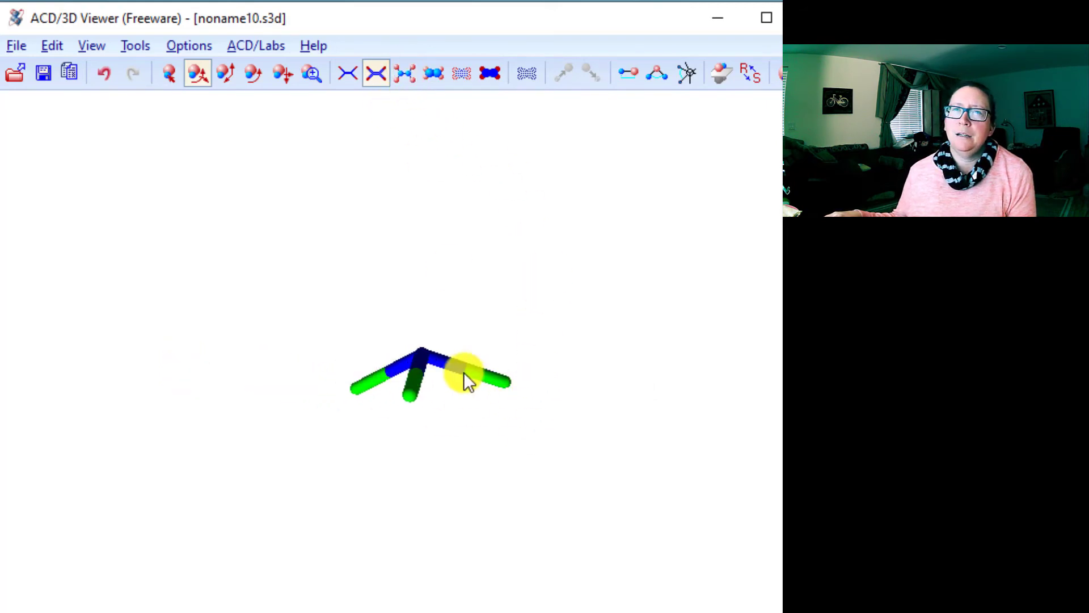
mouse_move(420, 349)
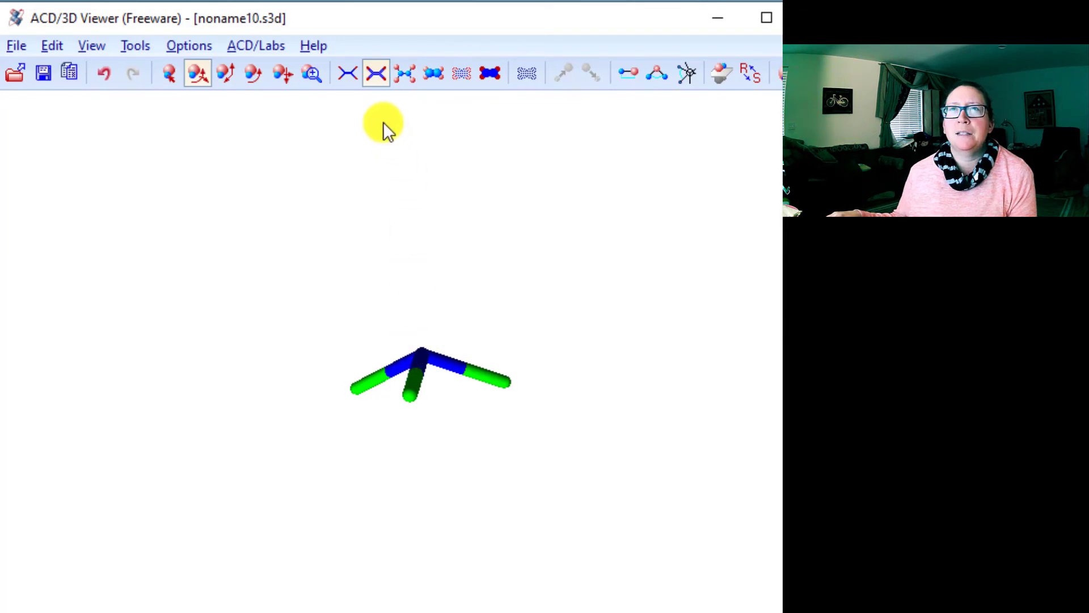
left_click(403, 74)
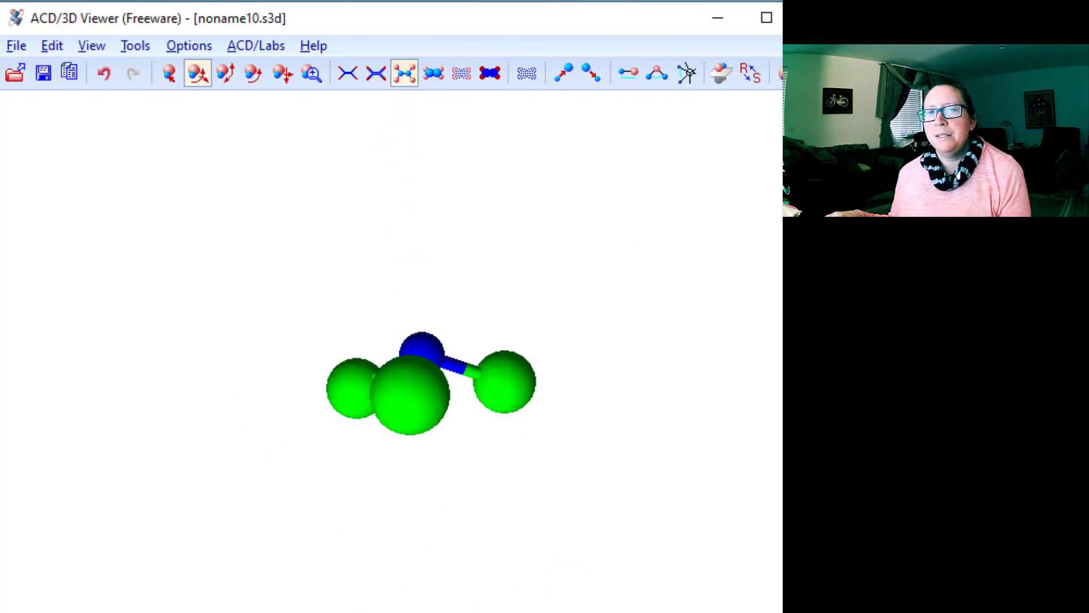
Step: Switch back to the ChemSketch drawing and add a text note reading "N - 5 valence e-" below the nitrogen trichloride structure
key("alt+Tab")
left_click(429, 489)
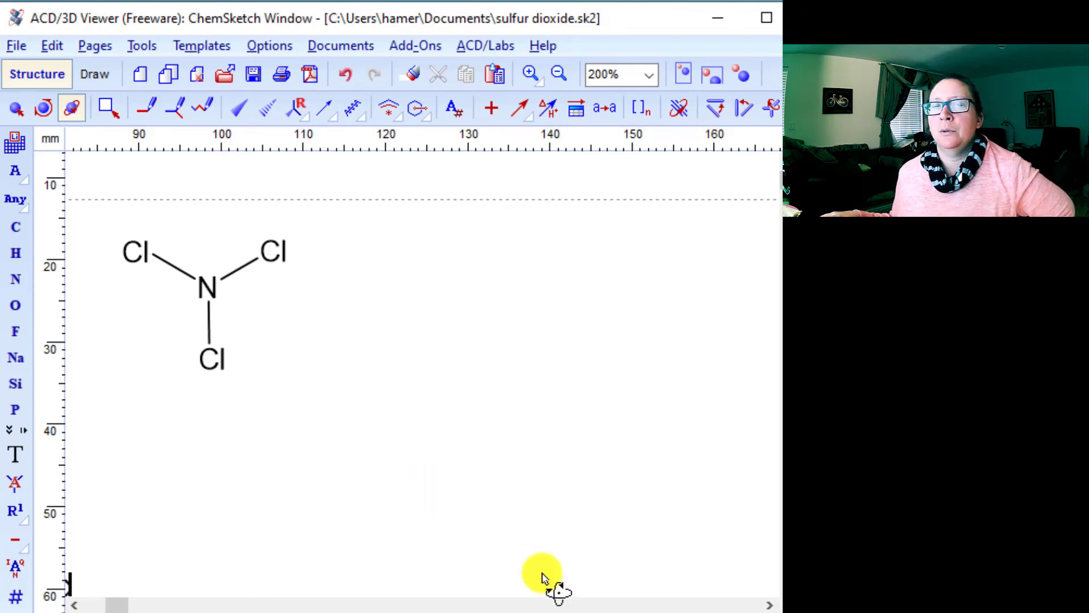
left_click(196, 50)
left_click(199, 47)
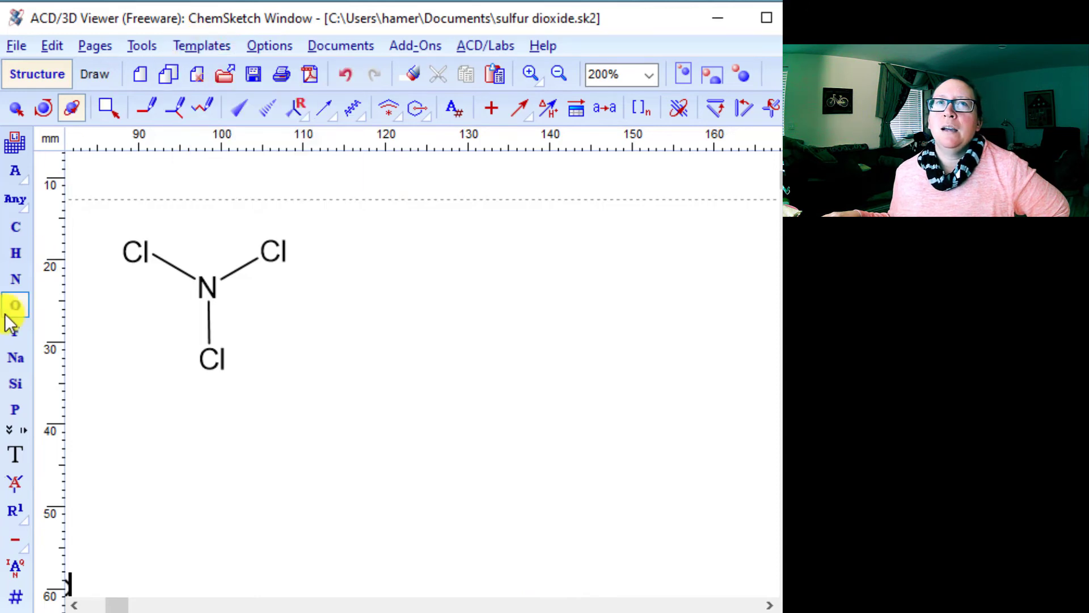
left_click(15, 453)
left_click(88, 410)
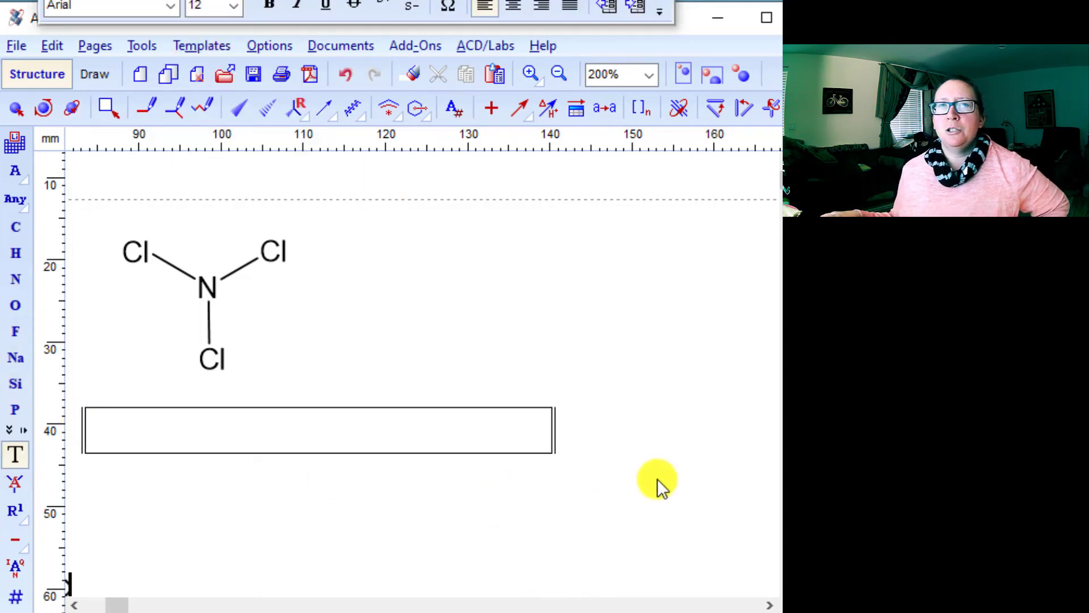
type("N ")
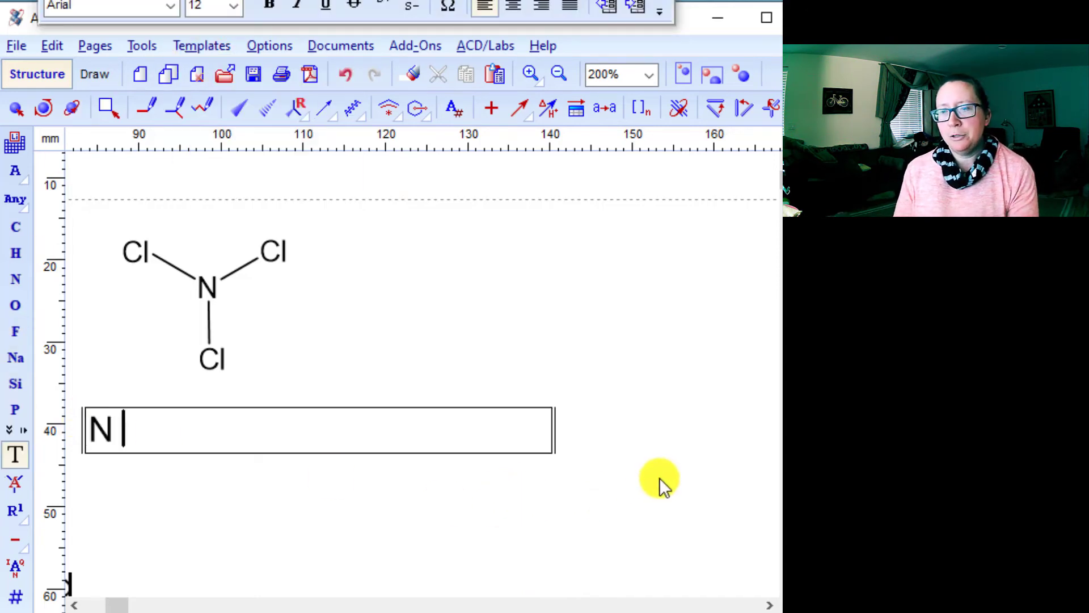
type("- 5 valence")
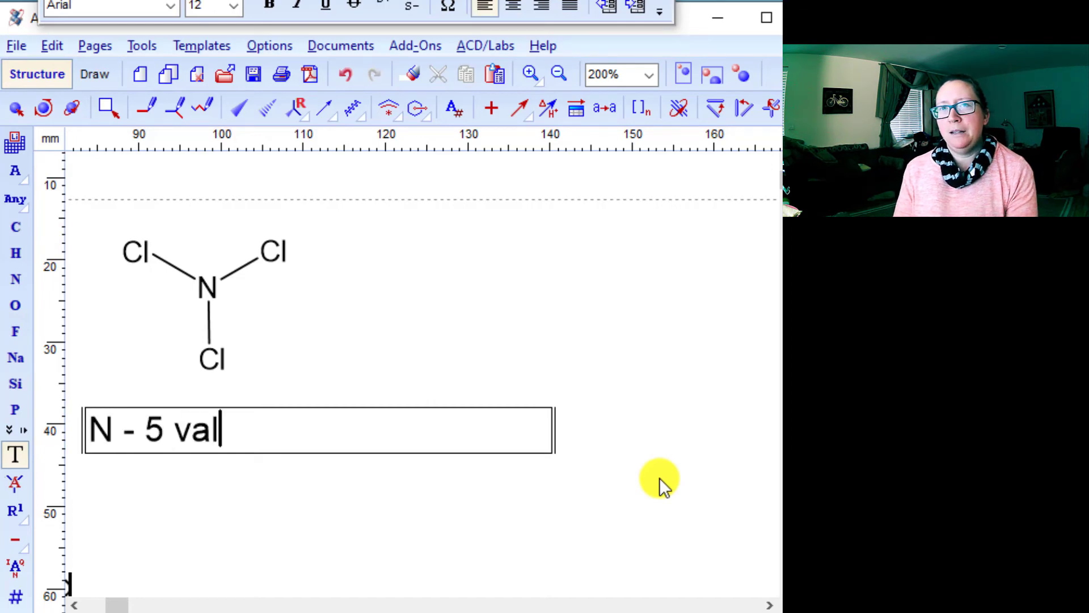
key("BackSpace")
key("BackSpace")
type("ence e-")
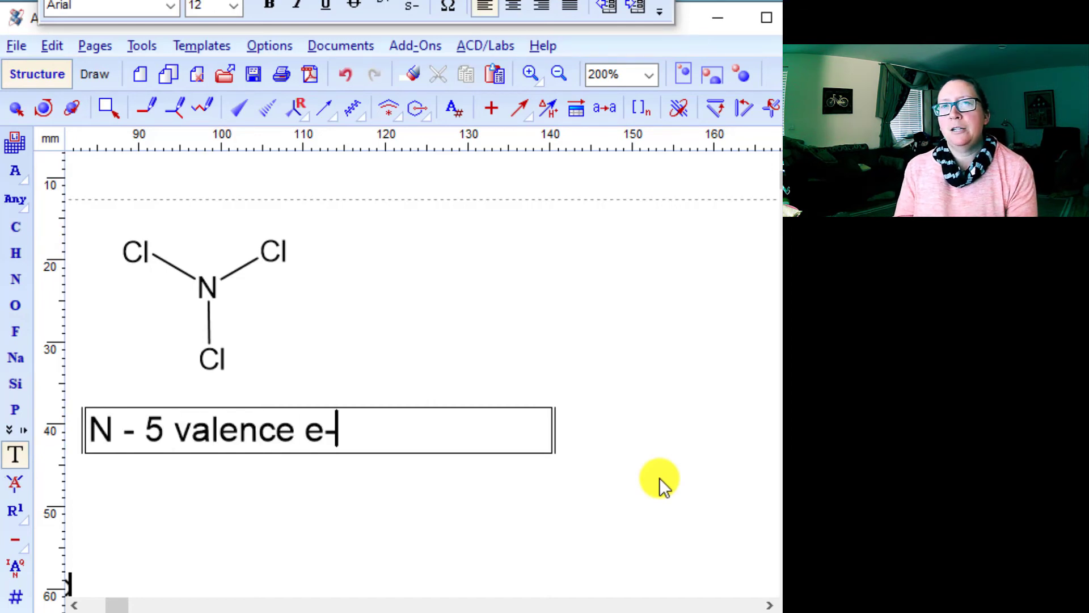
Step: Add the lines "Cl - 7 valence e- x 3 = 21 e-" and "26 e-" to the valence electron note and finish the text
key("Return")
type("Cl ")
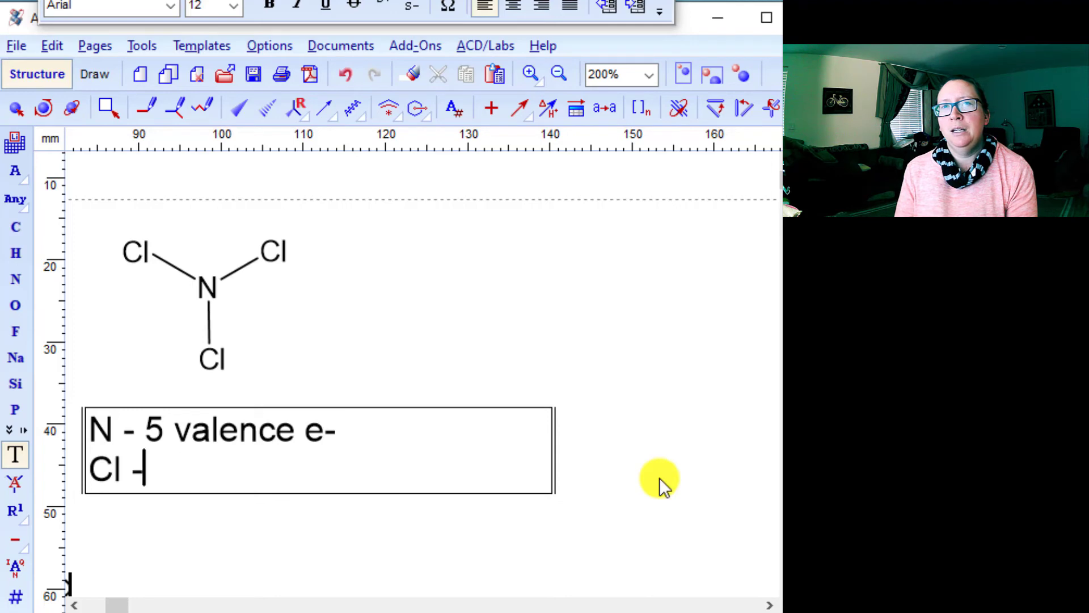
type("- 7 valence ")
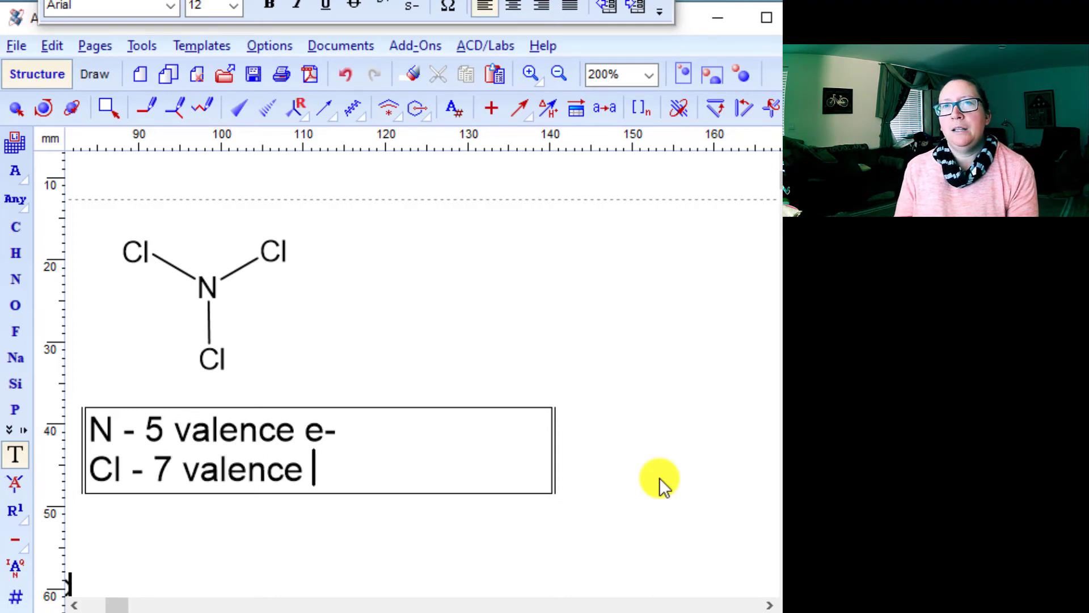
type("e- x")
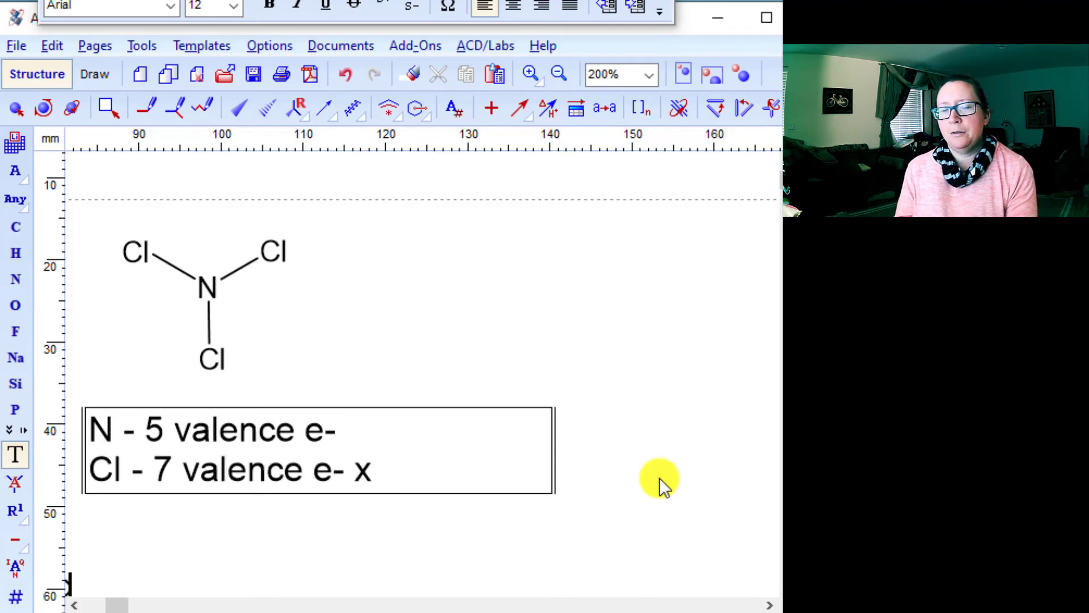
type(" 3 = 21 e-")
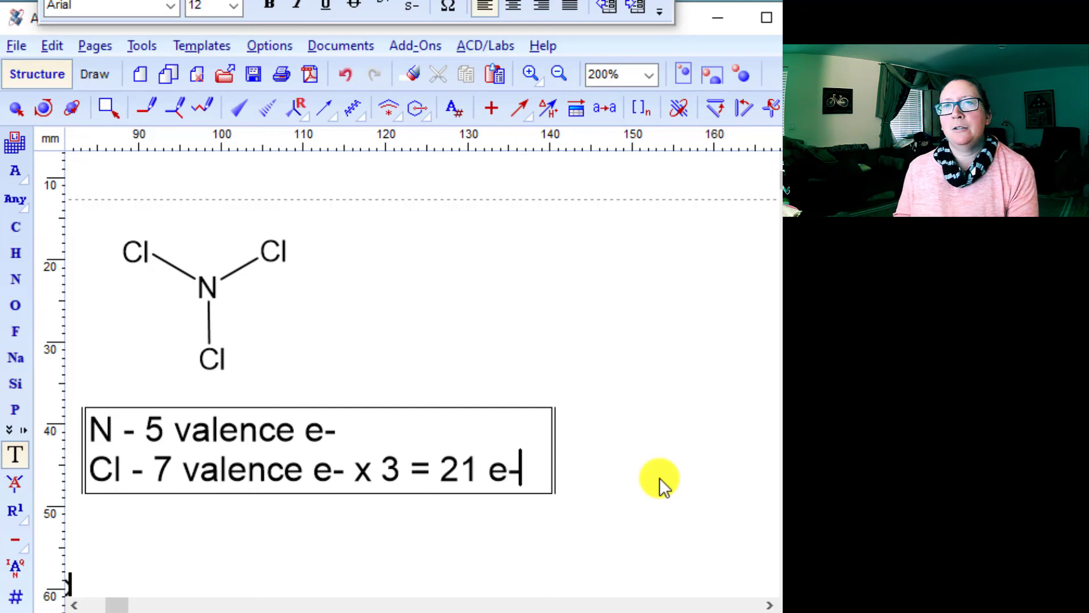
key("Return")
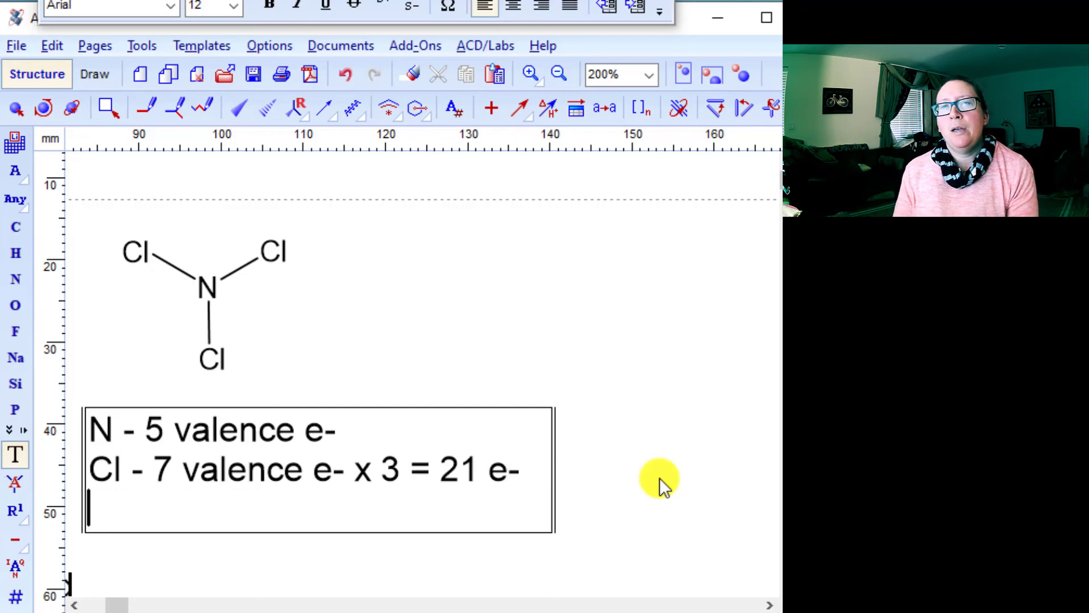
type("2")
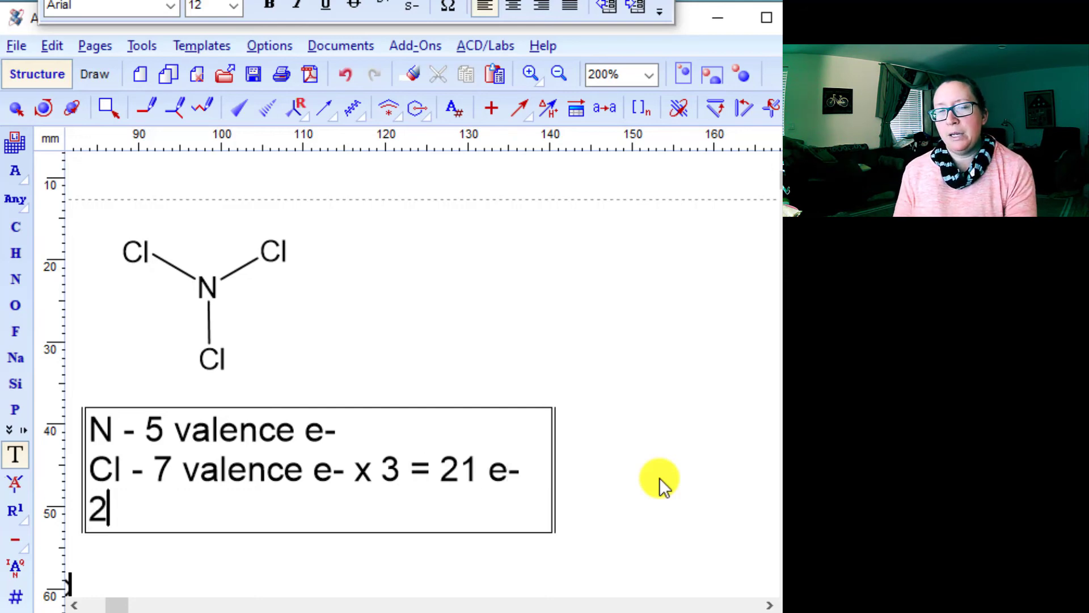
type("6 e-")
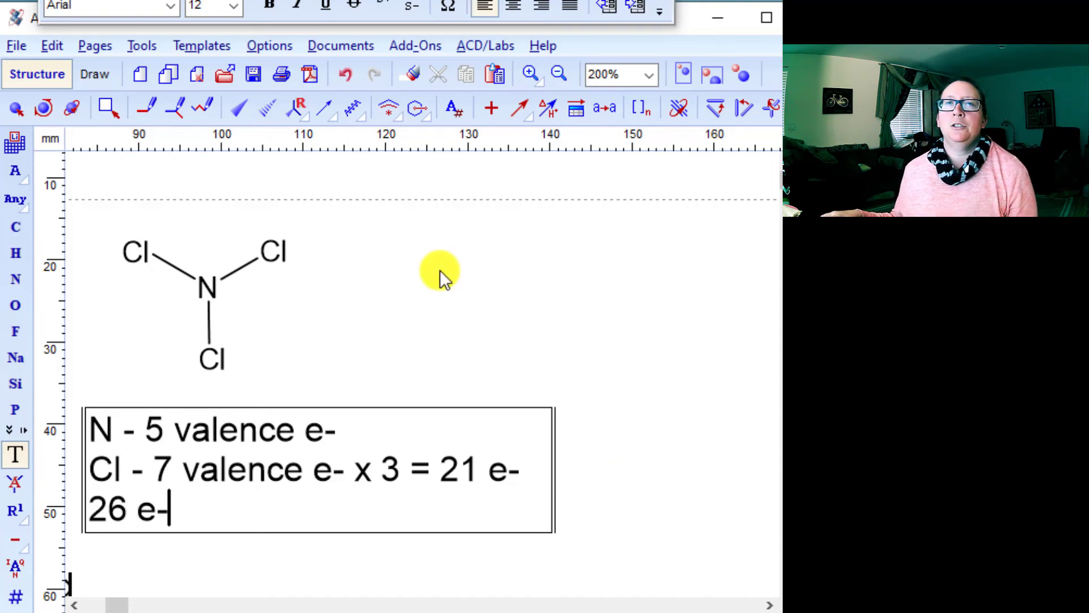
left_click(338, 335)
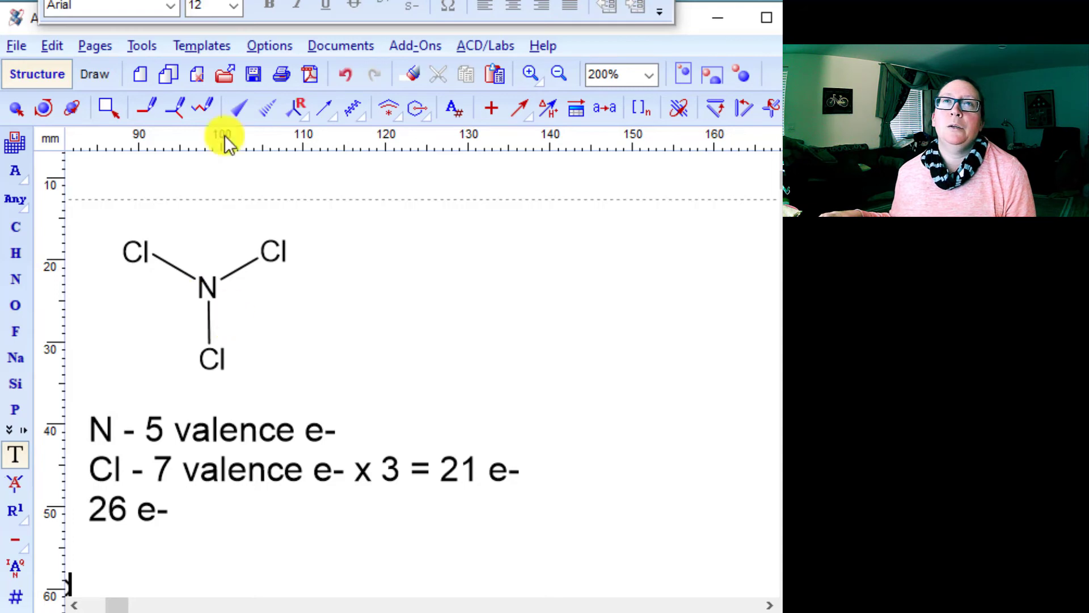
Step: Place horizontal lone pairs from the Lewis Structures templates above and below both upper chlorines and beneath the bottom chlorine
left_click(190, 38)
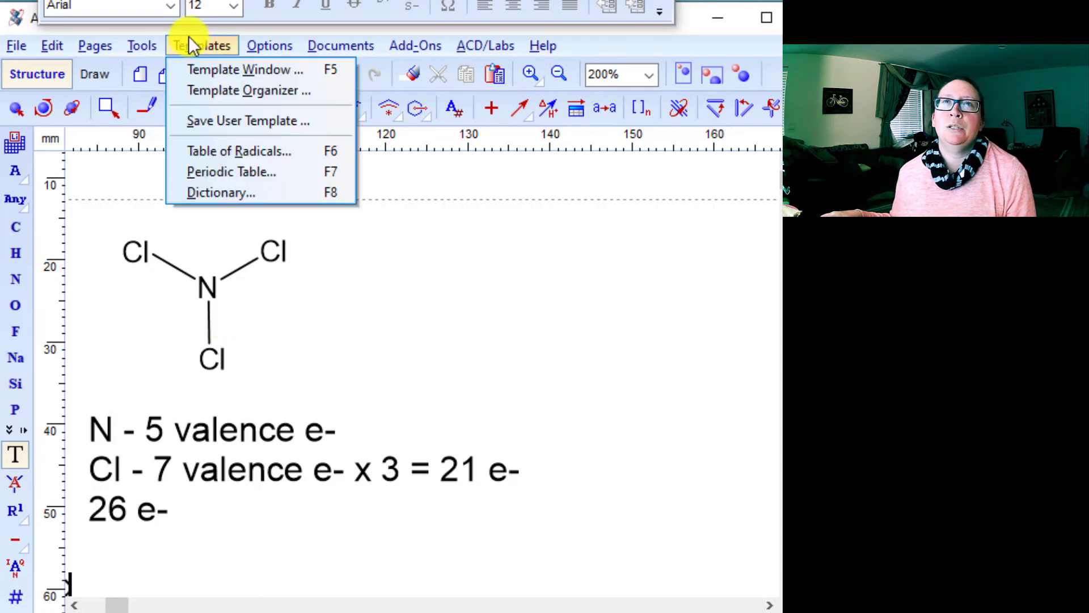
left_click(202, 69)
left_click(806, 291)
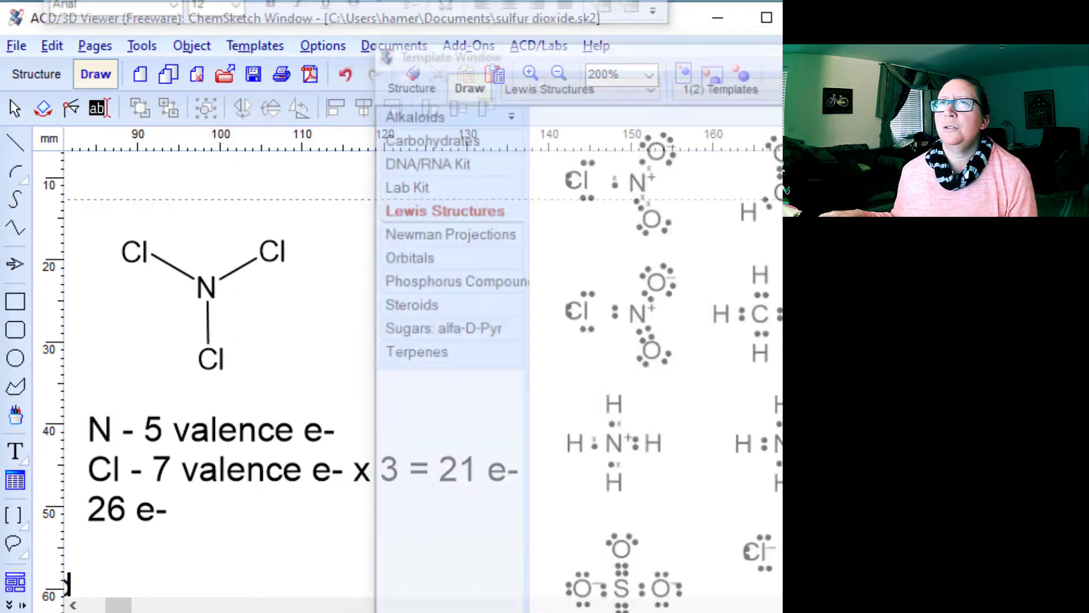
left_click(267, 222)
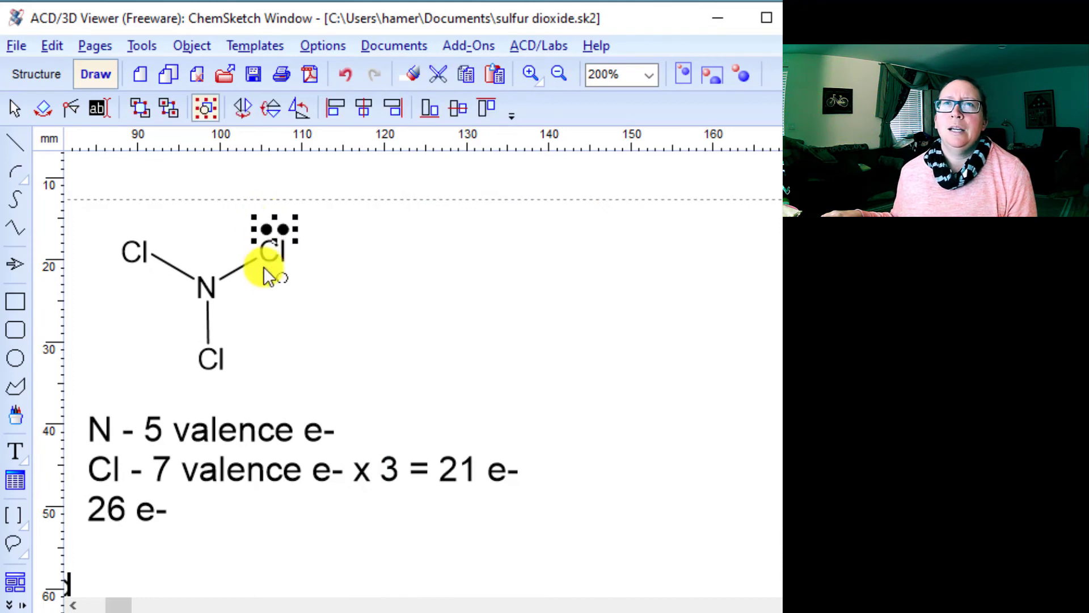
left_click(208, 379)
left_click(118, 227)
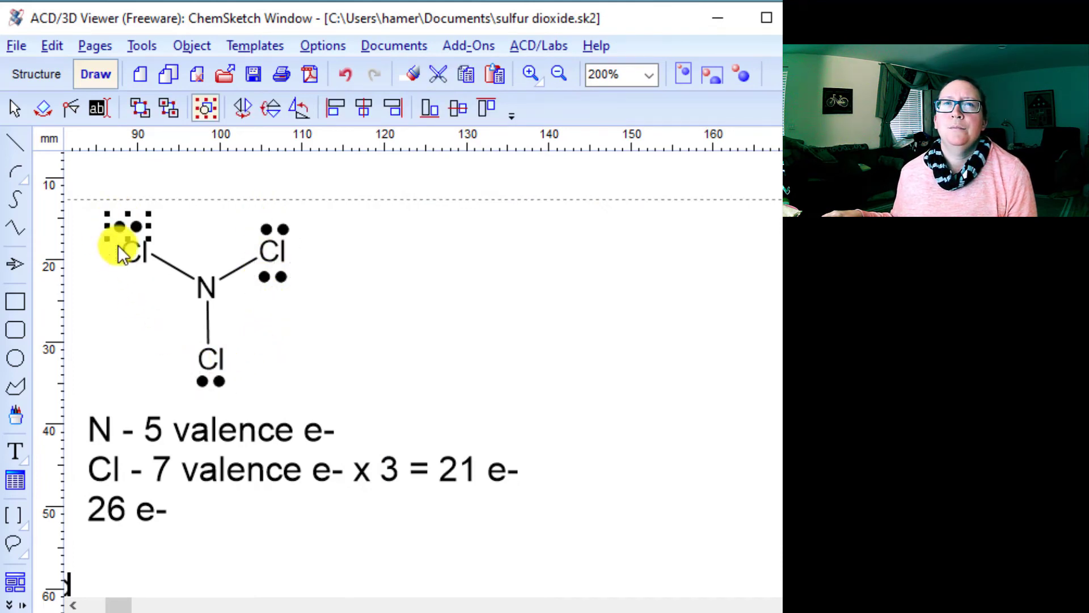
left_click(121, 269)
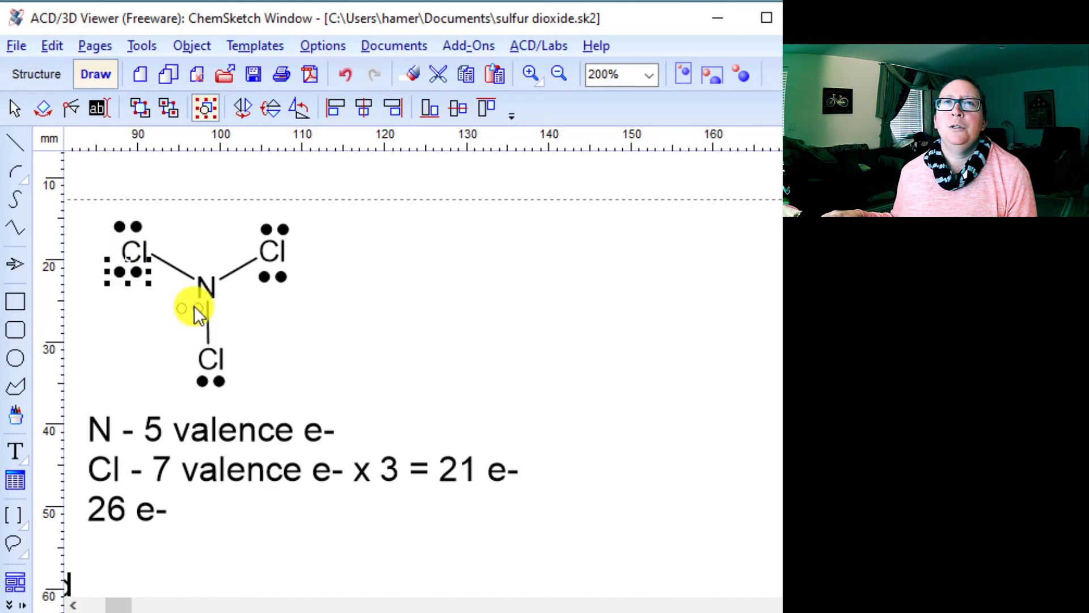
Step: Place vertical lone pairs from the Lewis Structures templates on the outer side of each upper chlorine and both sides of the bottom chlorine
left_click(243, 45)
left_click(250, 70)
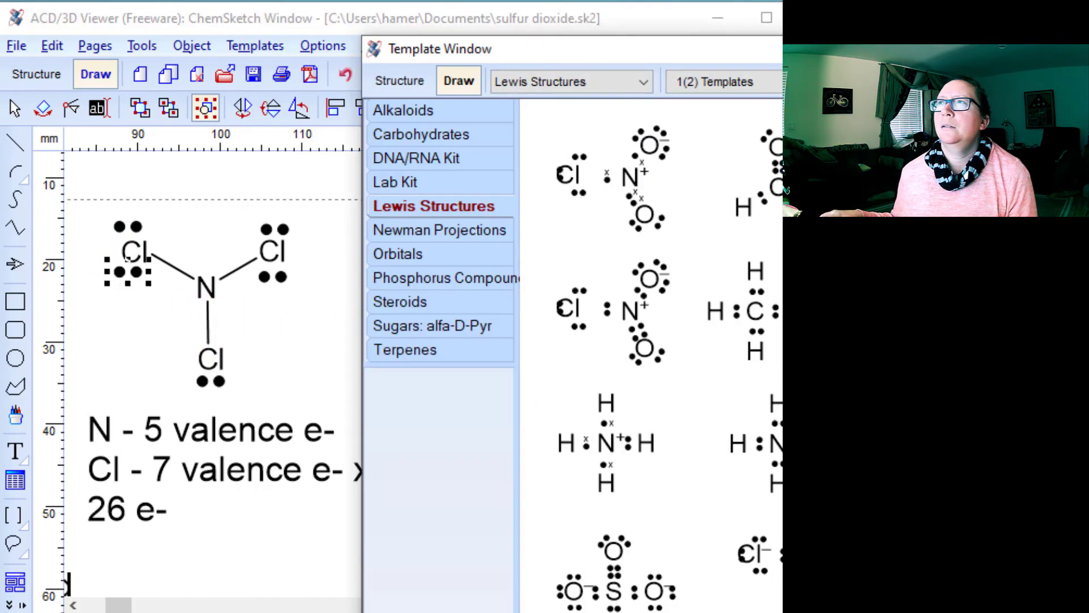
left_click(339, 278)
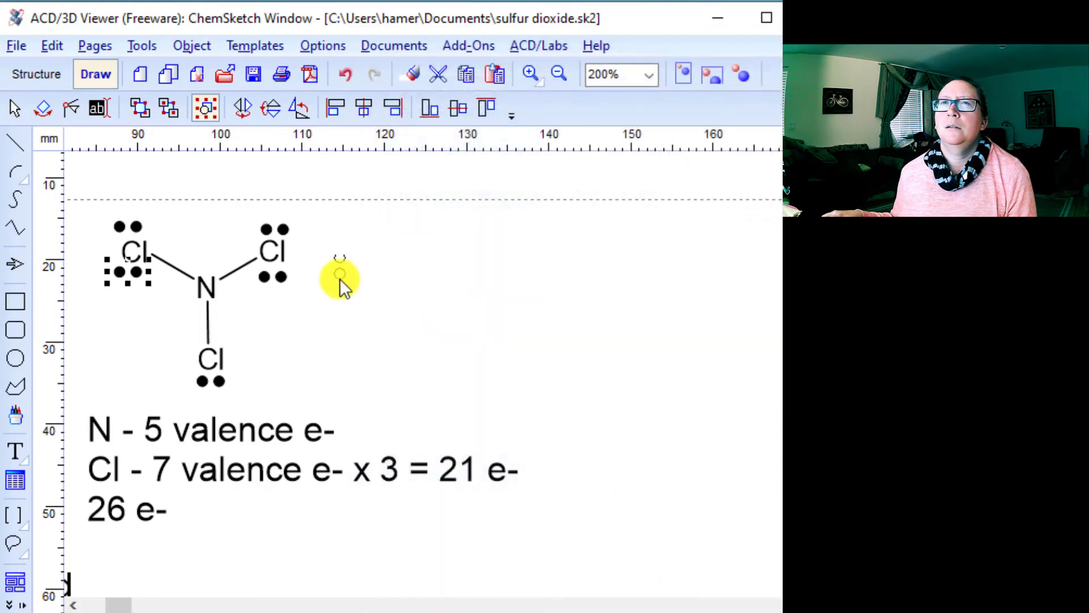
left_click(299, 263)
left_click(215, 377)
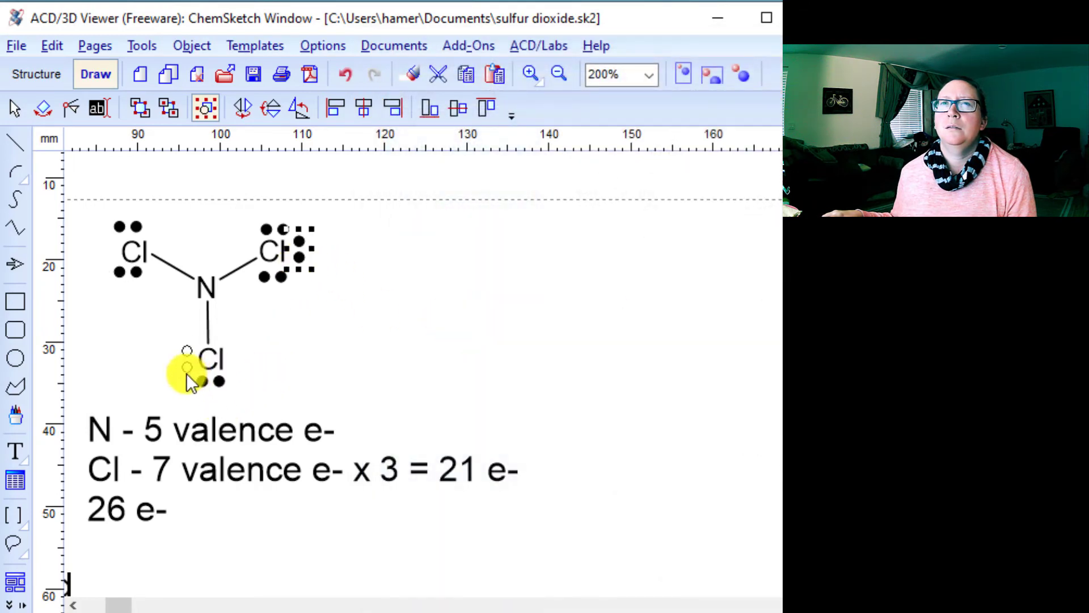
left_click(186, 373)
left_click(237, 372)
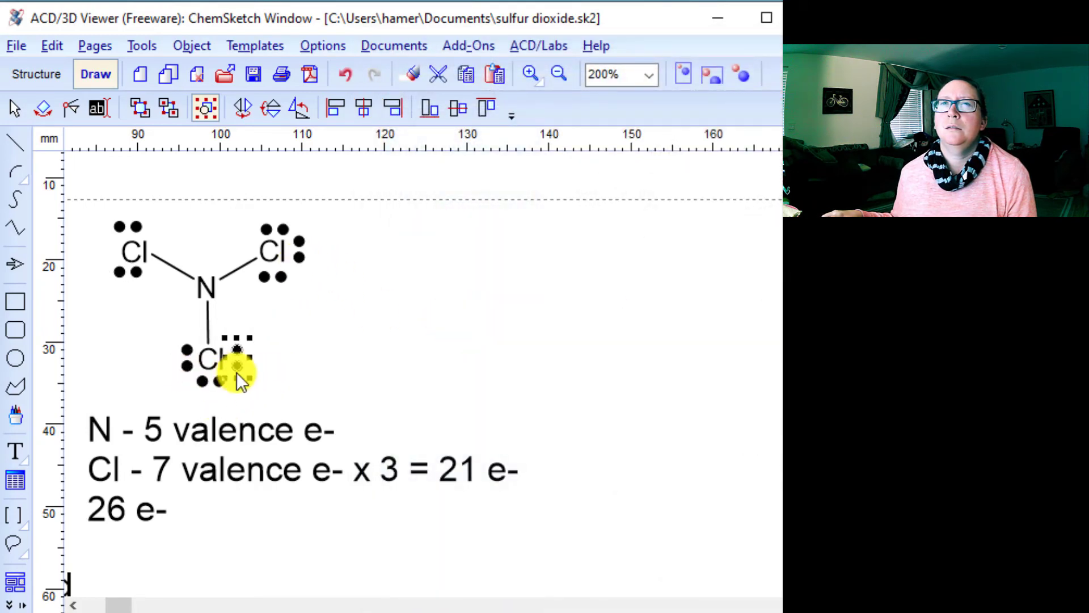
left_click(105, 259)
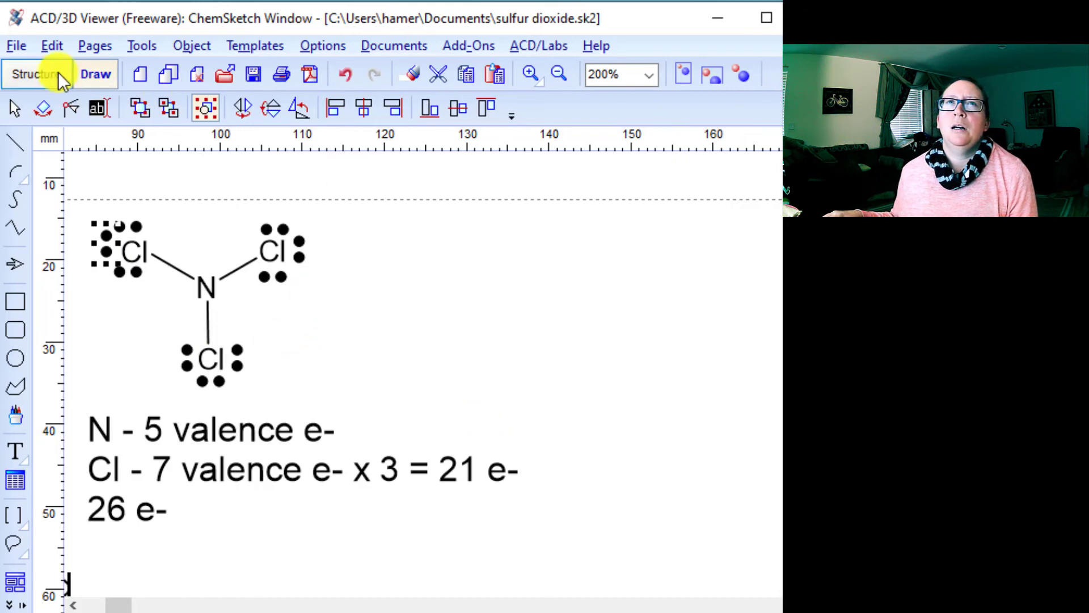
Step: Add a horizontal lone pair from the Lewis Structures templates above the central nitrogen
left_click(21, 45)
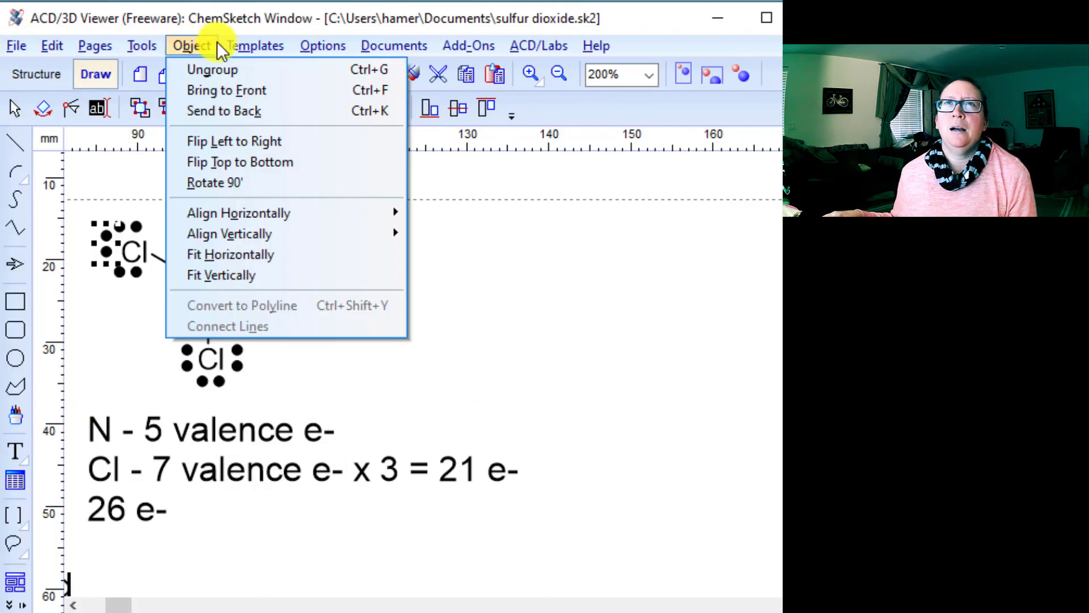
left_click(261, 45)
left_click(41, 77)
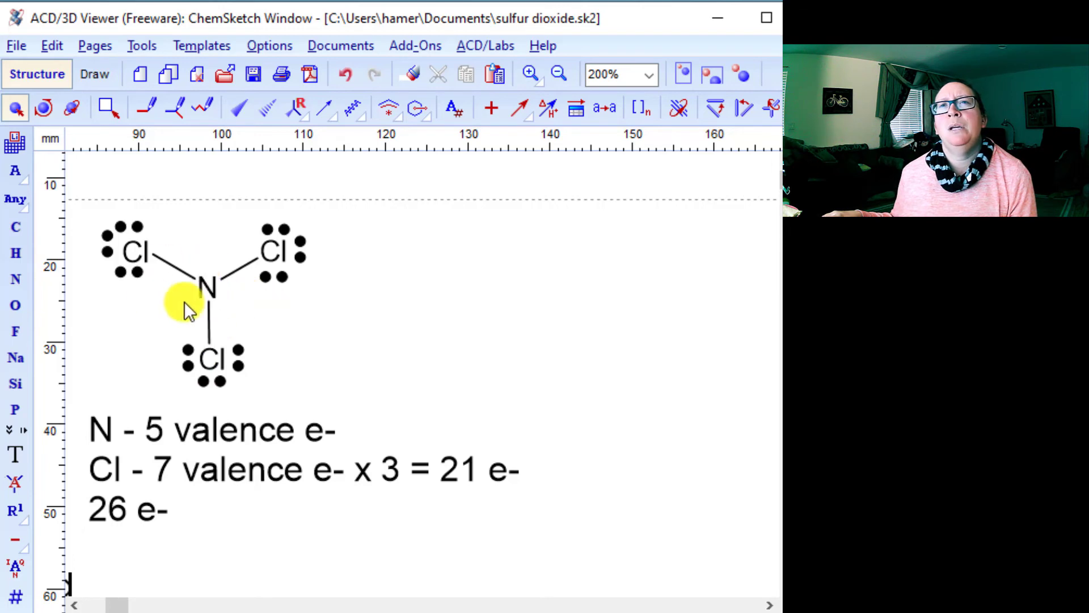
left_click(201, 45)
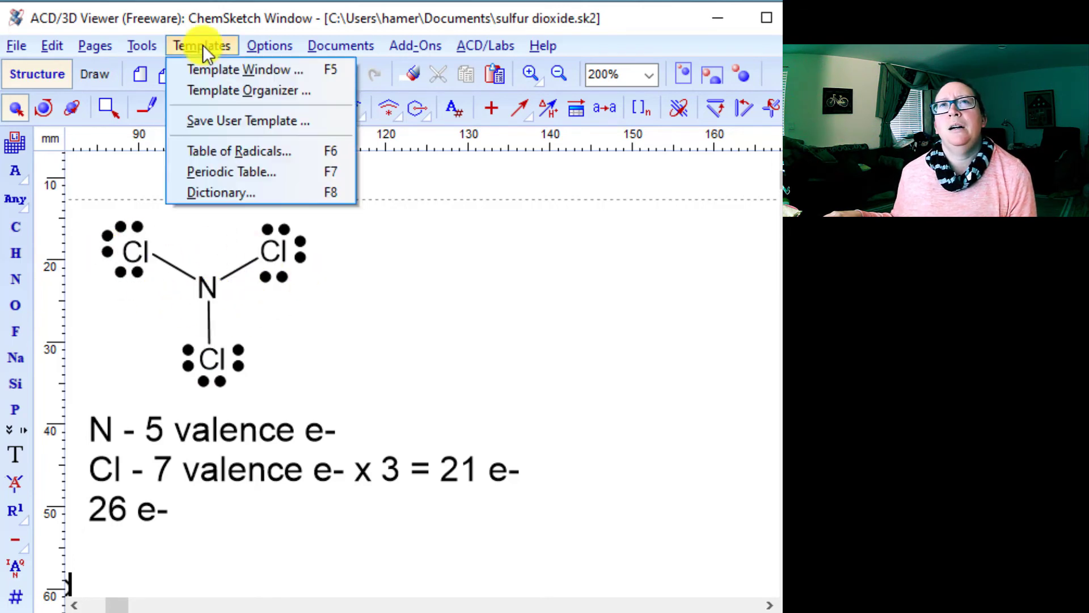
left_click(244, 69)
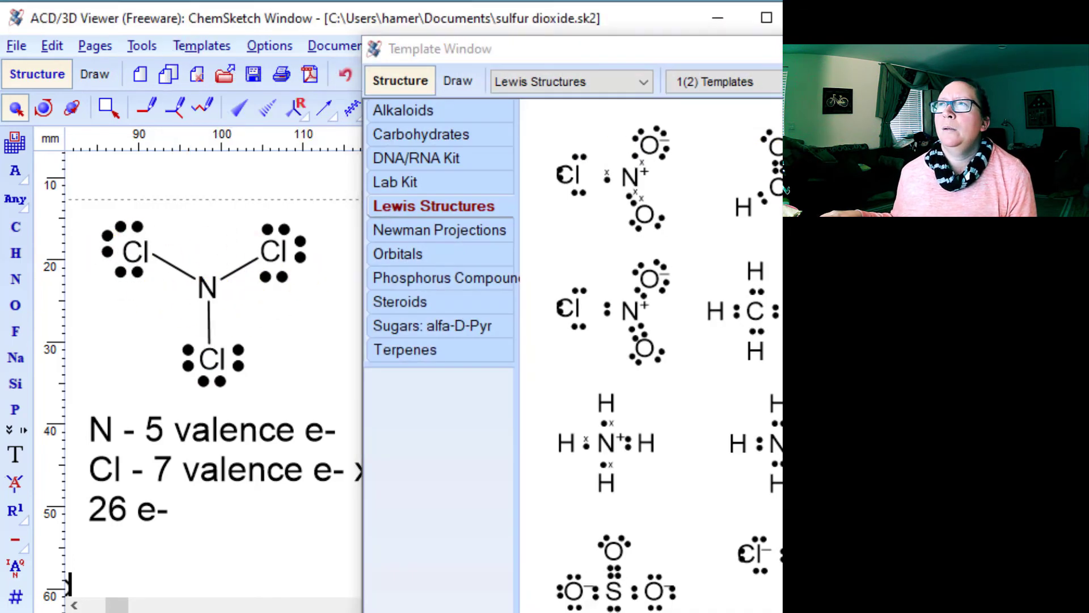
left_click(95, 74)
left_click(205, 265)
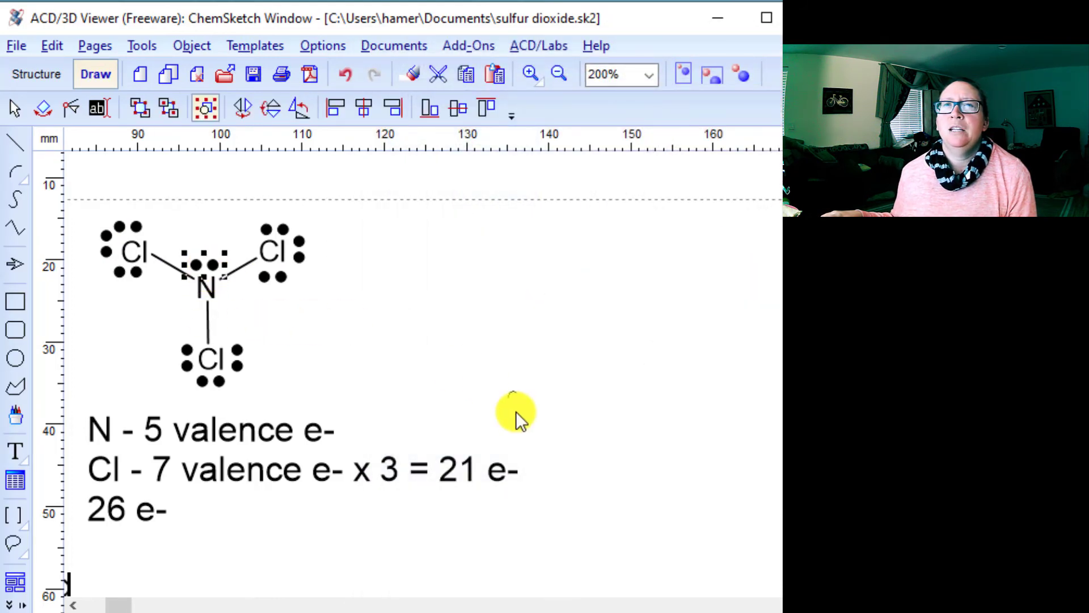
Step: Start a text note beside the nitrogen trichloride structure with the first line "electron-pair geometry"
left_click(35, 73)
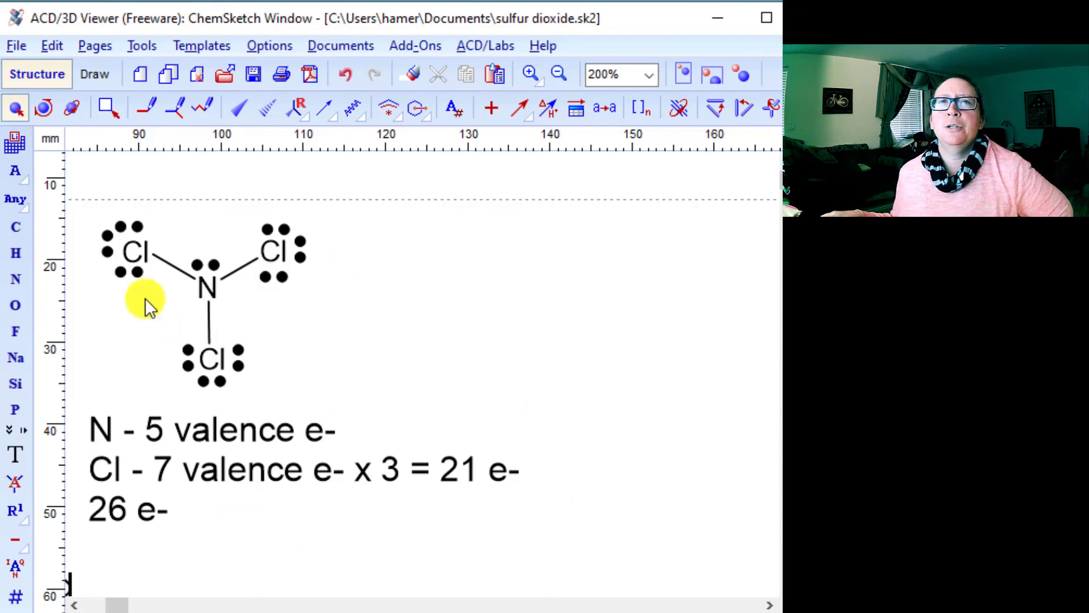
left_click(16, 455)
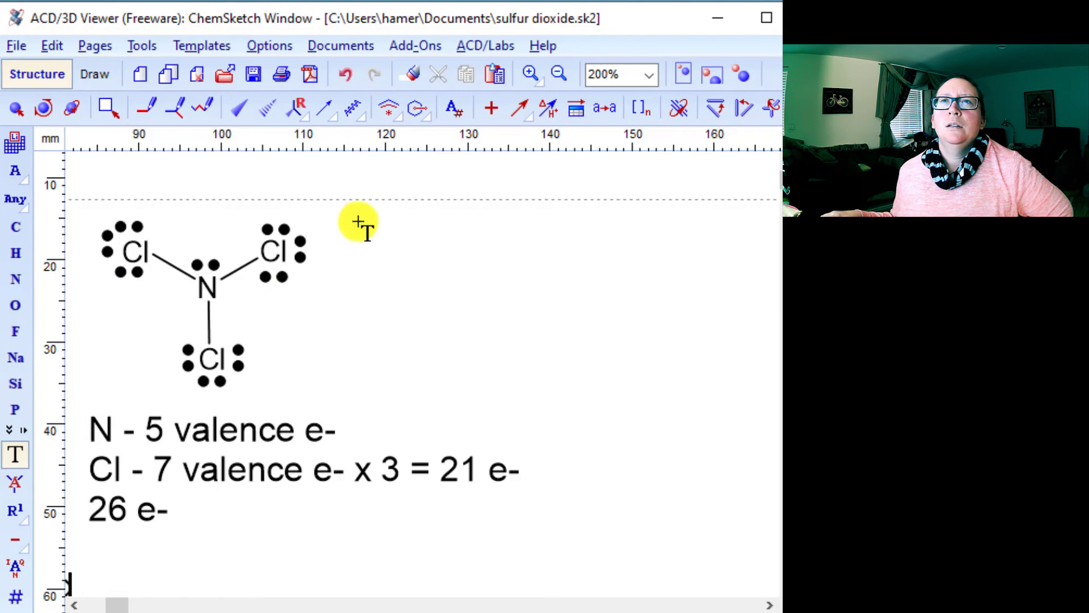
left_click(320, 202)
type("eled")
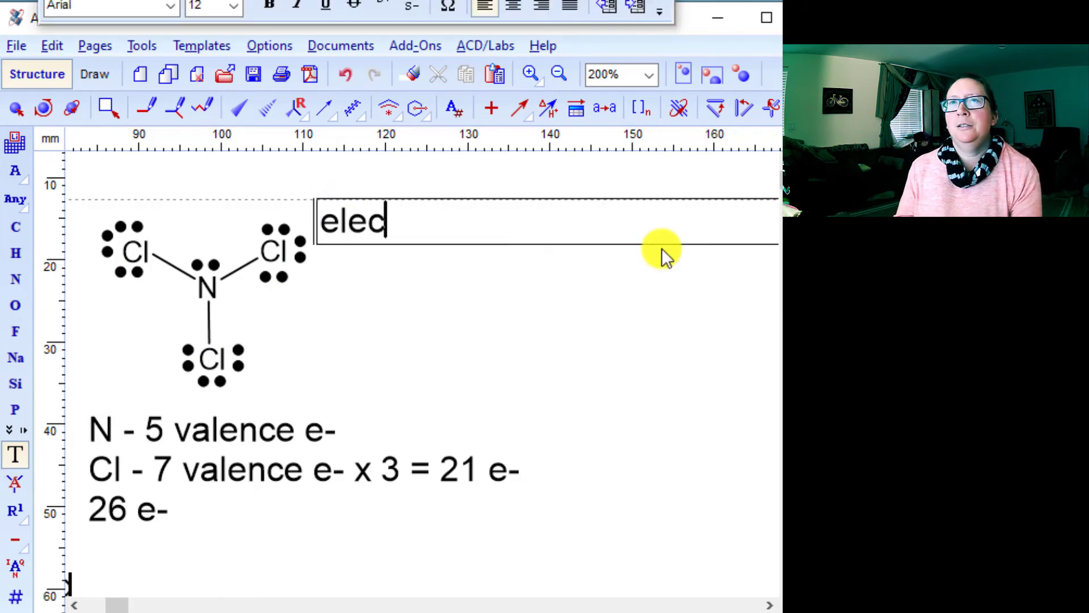
key("BackSpace")
type("ctron-a")
key("BackSpace")
type("pair")
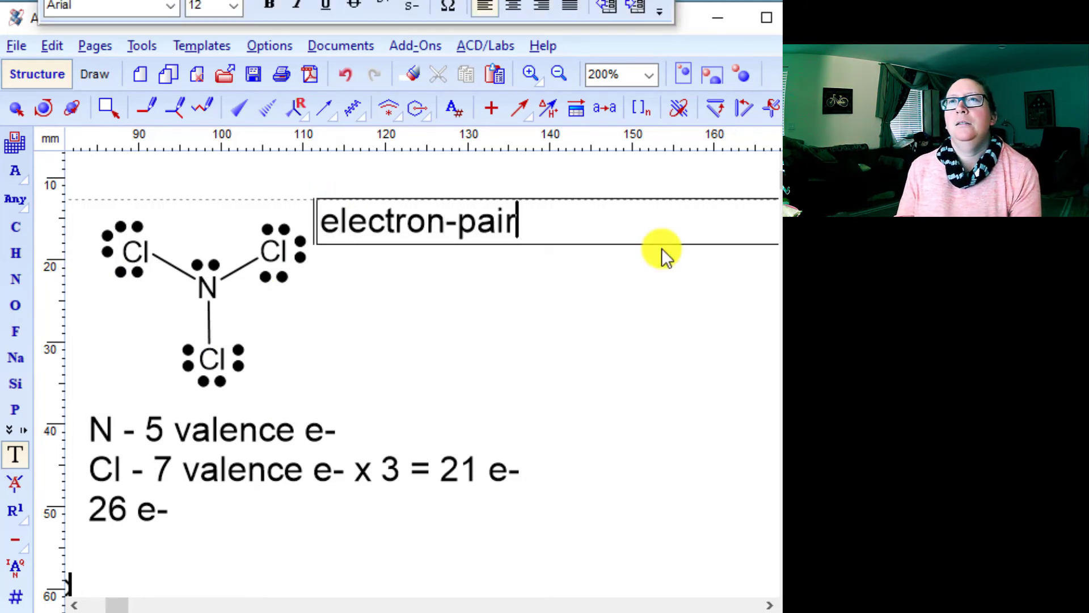
type(" geometry")
key("Return")
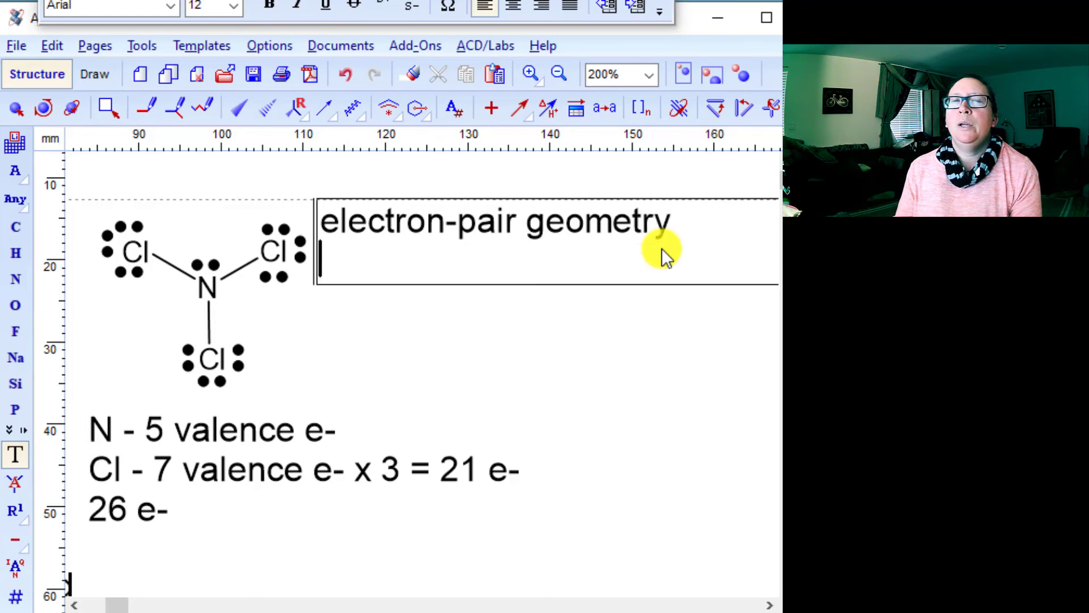
Step: Enter "4 domains" on the second line of the geometry note
type("4")
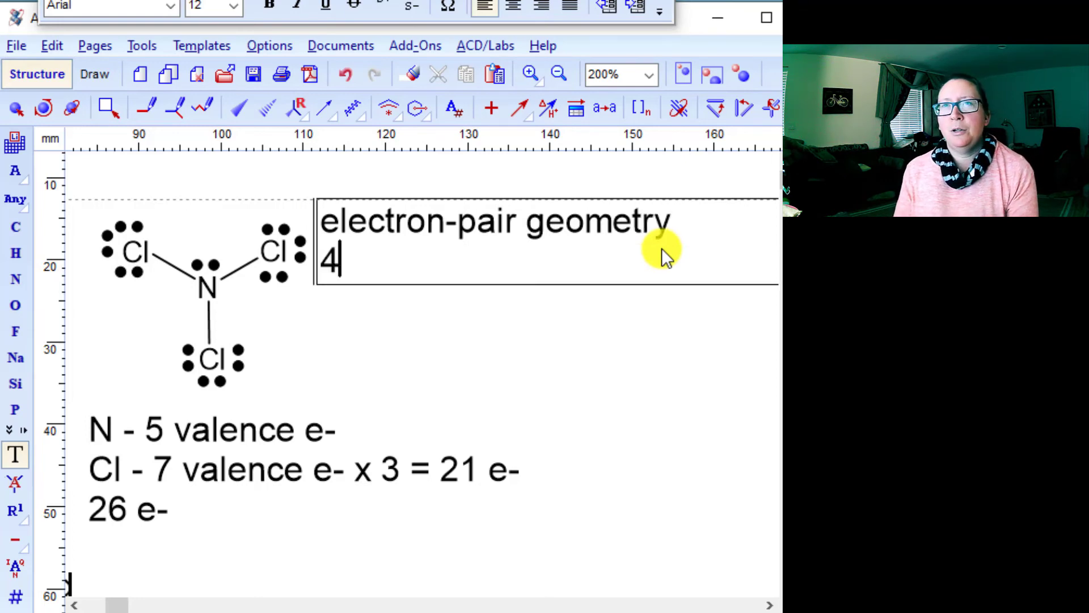
type(" domai")
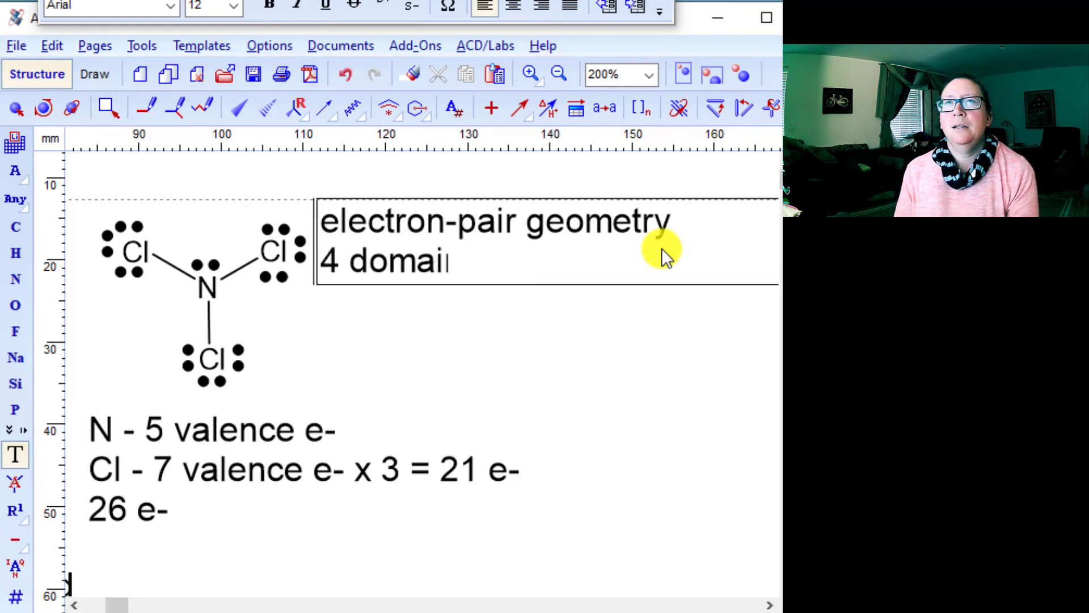
type("ns")
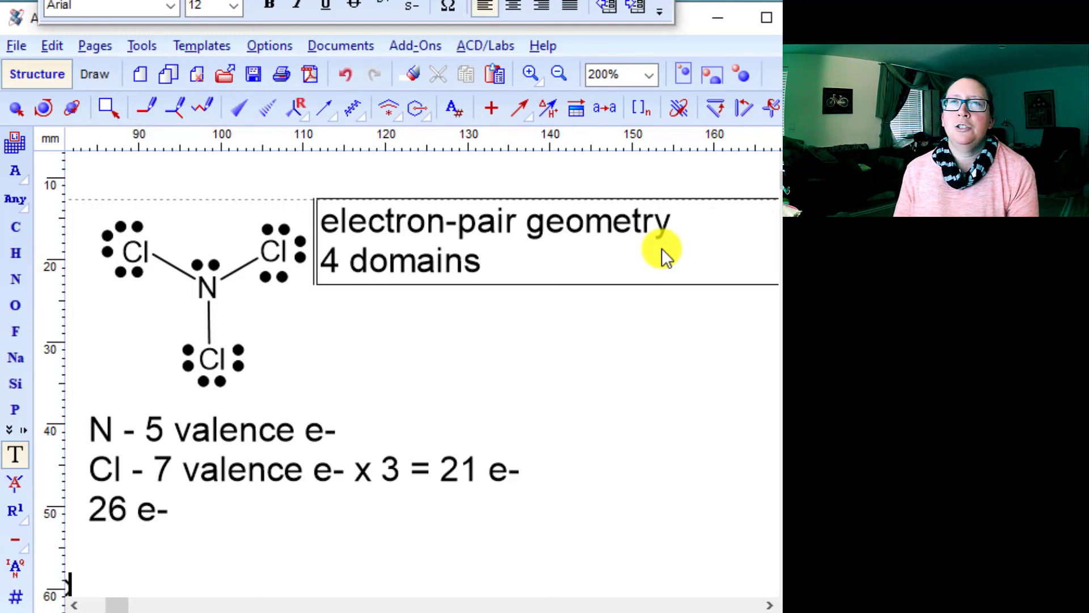
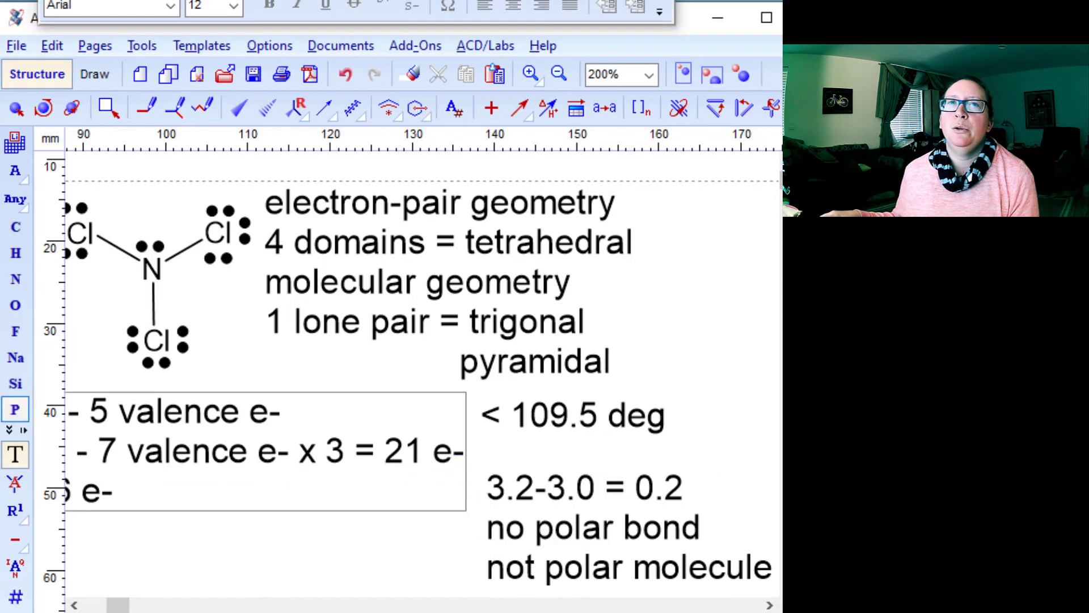
Step: Save the drawing as a new ChemSketch 2.0 document named "nitrogen trichloride" in the Documents folder
left_click_drag(2, 358, 0, 358)
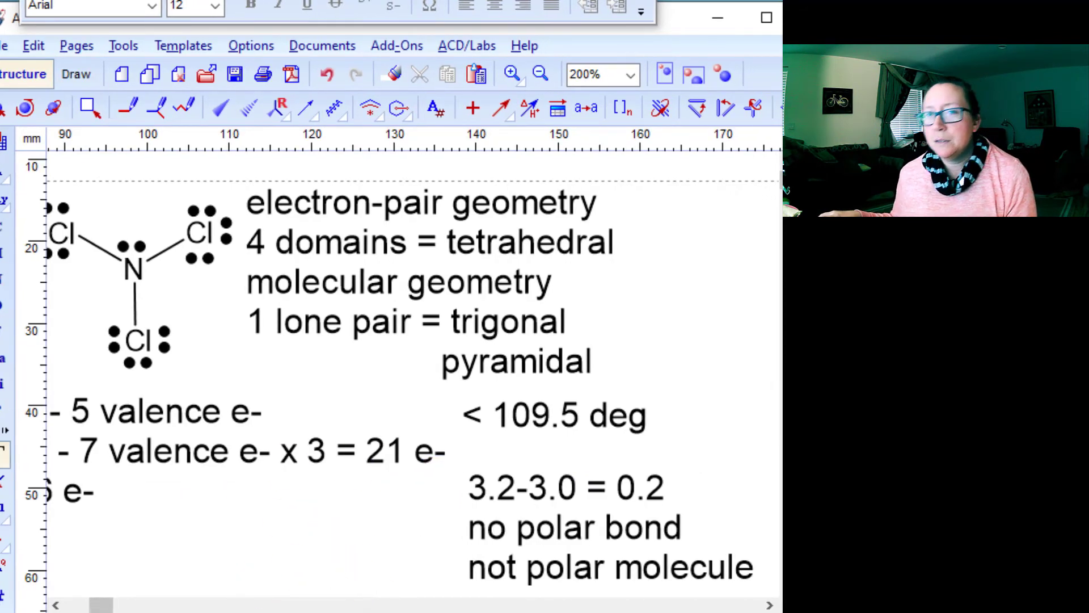
left_click(55, 605)
left_click(55, 605)
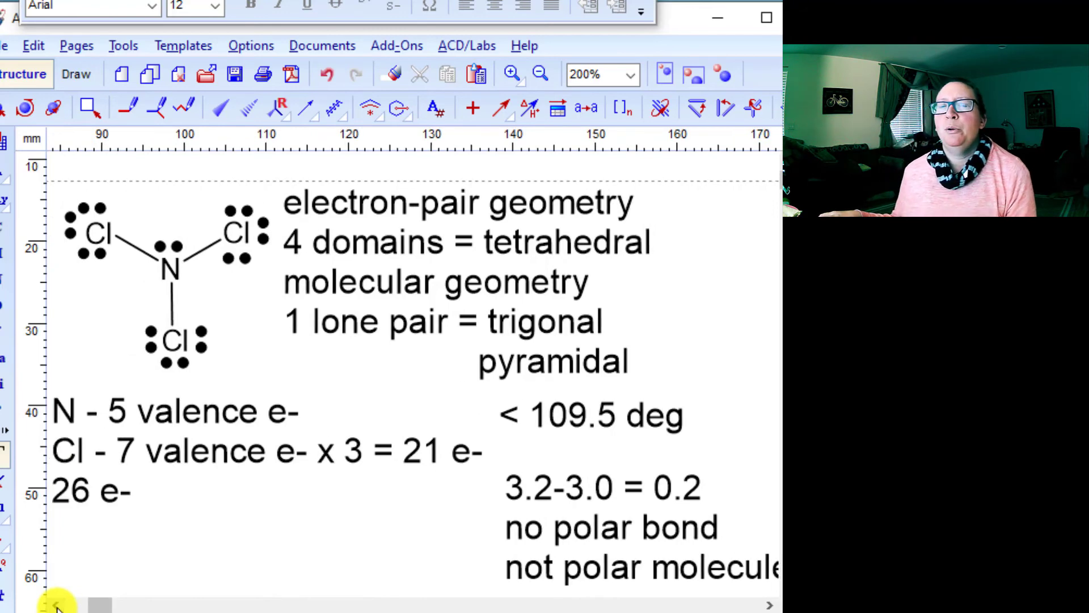
left_click(55, 605)
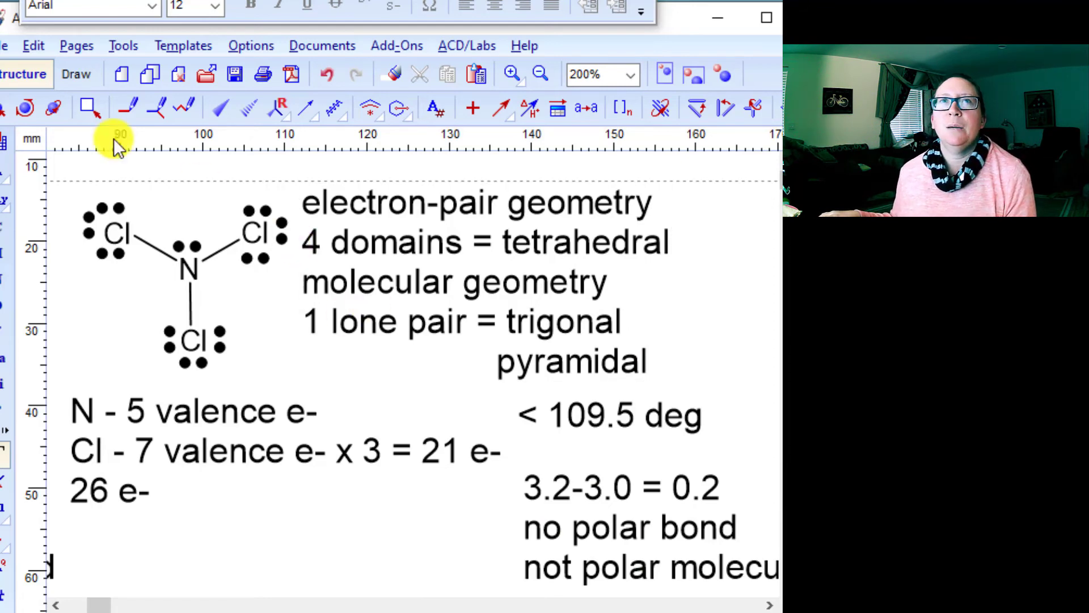
left_click(5, 45)
left_click(23, 161)
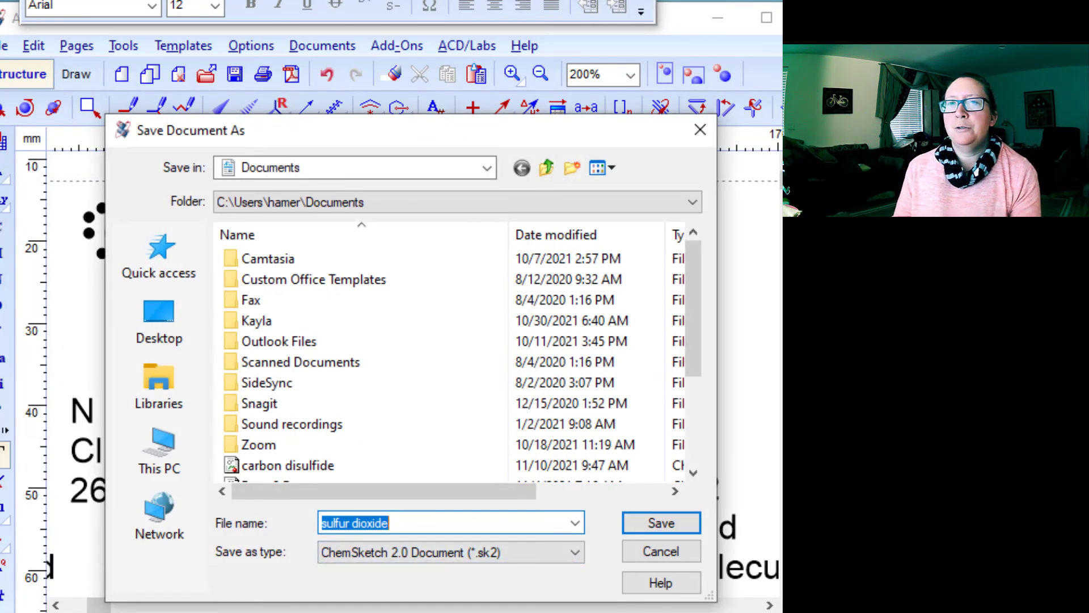
type("nitrogen trichloride")
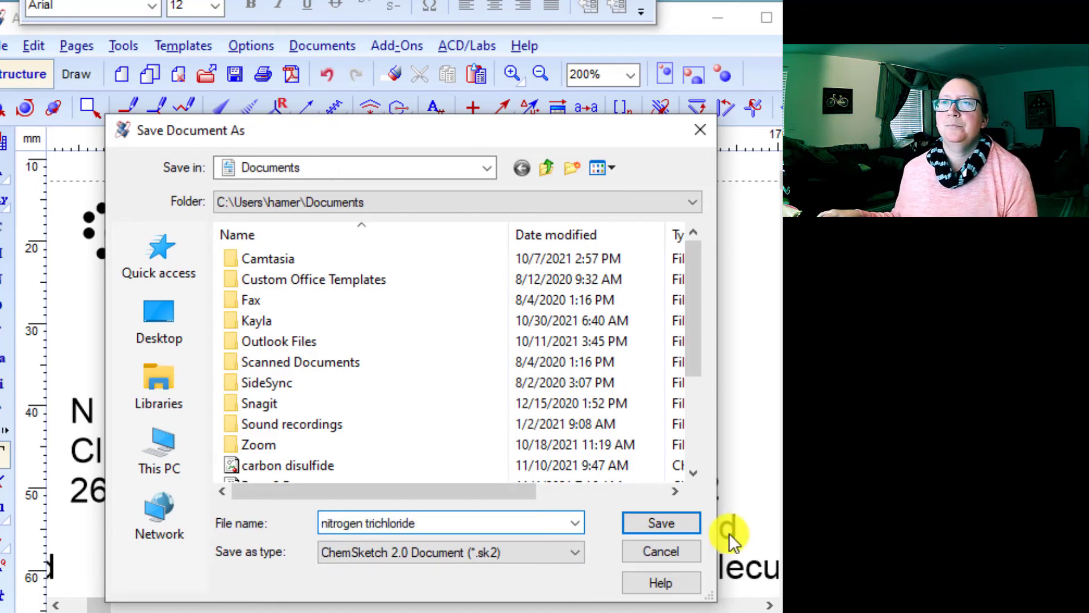
left_click(662, 522)
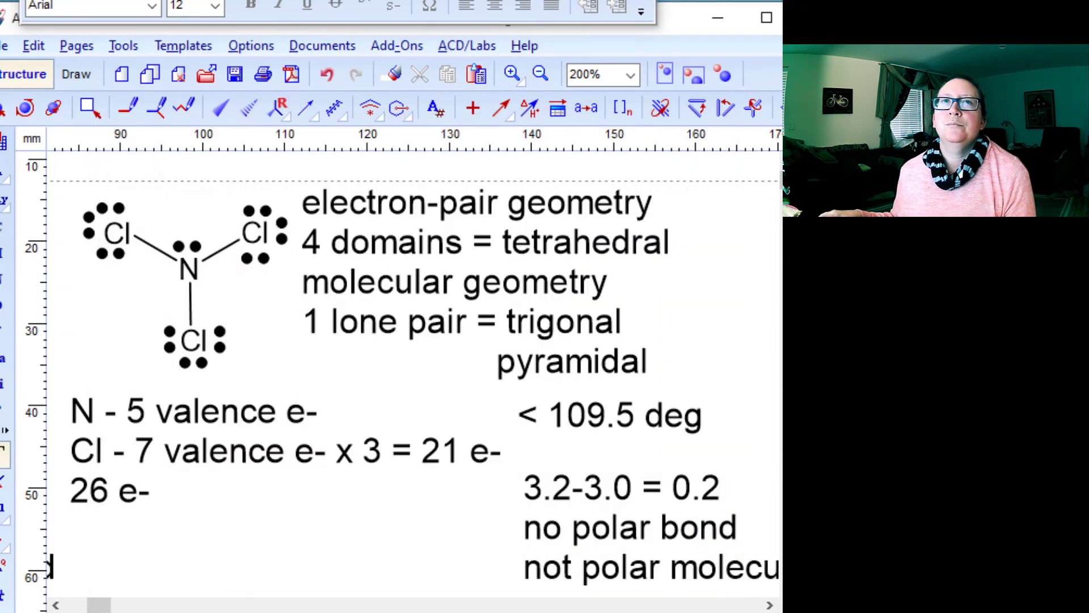
Step: Draw a four-carbon zigzag chain with CH3 ends in the blank area below the nitrogen trichloride notes
left_click_drag(0, 301, 8, 303)
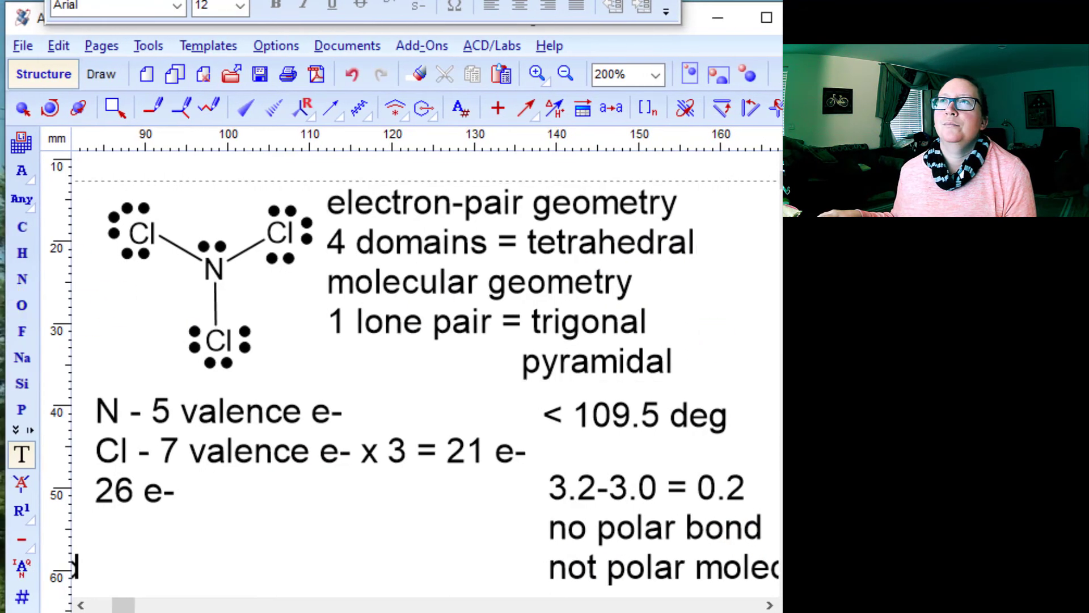
left_click_drag(855, 267, 792, 267)
scroll(371, 418, "down", 5)
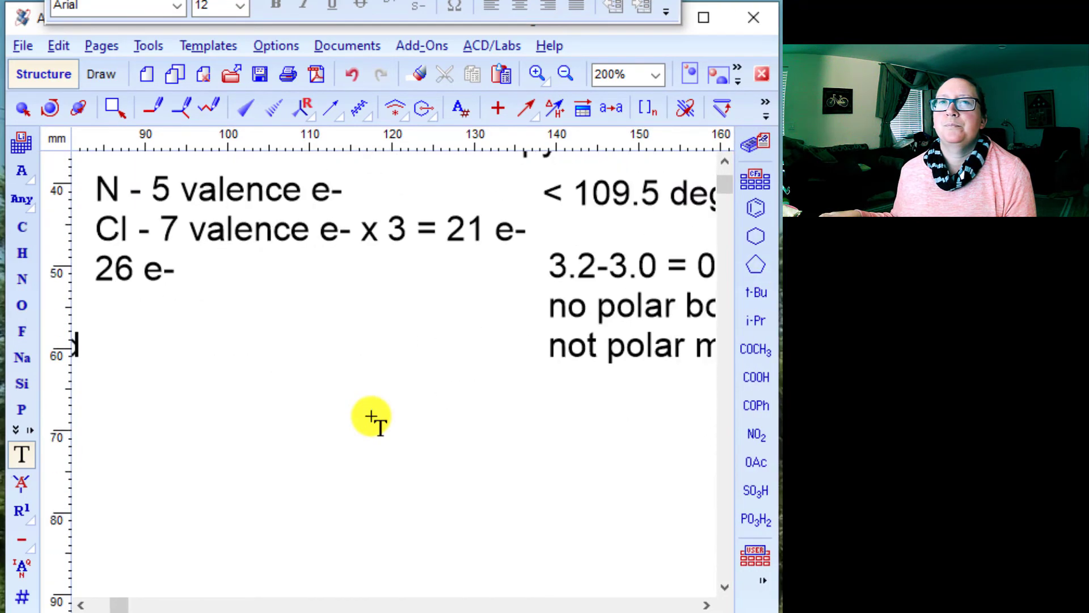
scroll(370, 418, "down", 3)
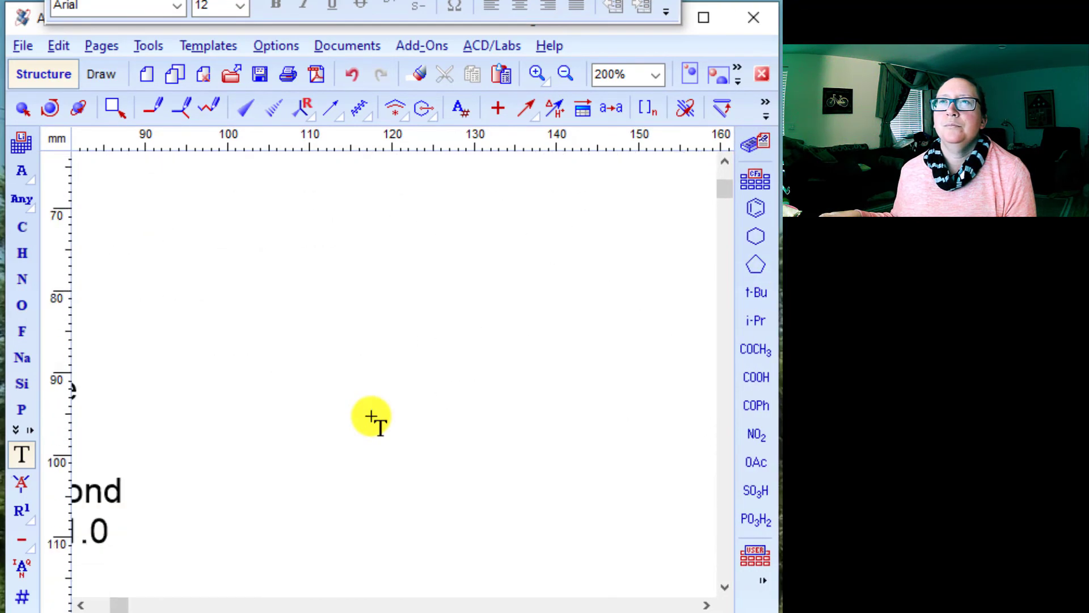
left_click(706, 605)
left_click(706, 605)
left_click(706, 604)
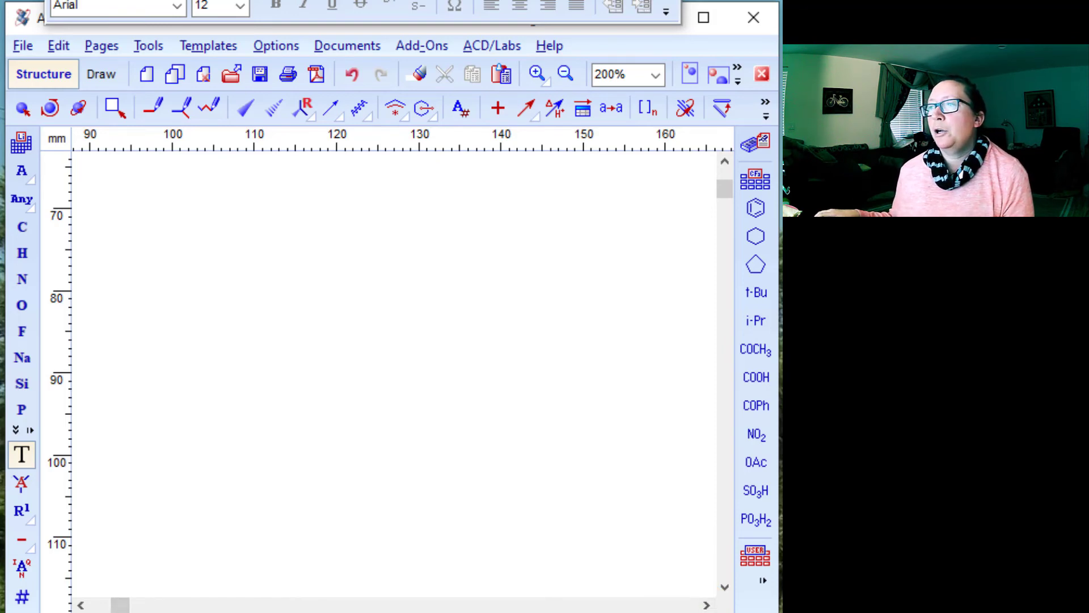
left_click(210, 108)
left_click(175, 227)
left_click_drag(175, 227, 278, 238)
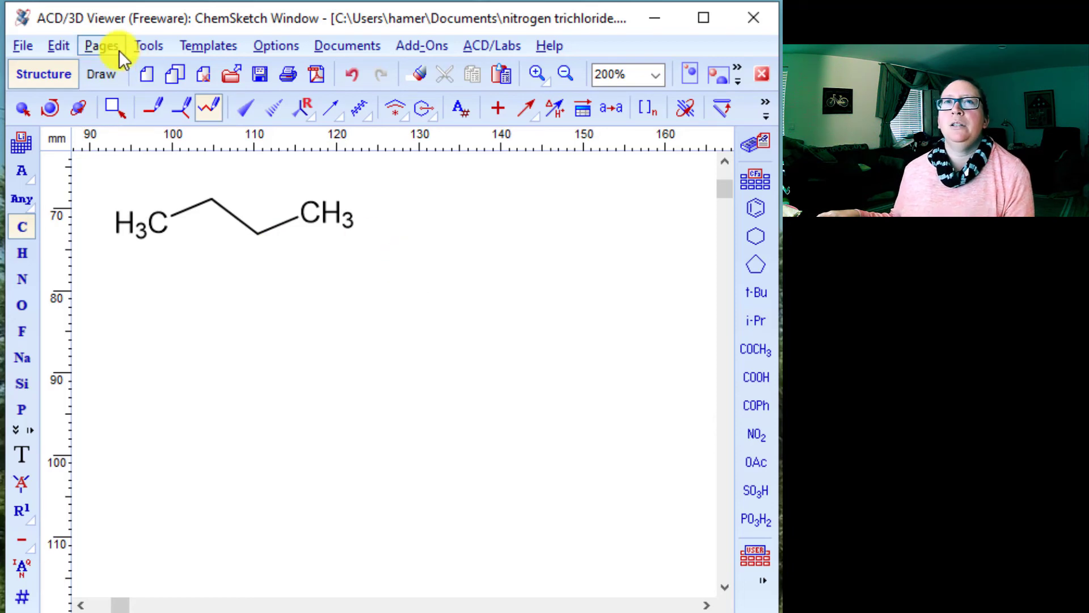
Step: Select the whole four-carbon chain and add explicit hydrogens to it
left_click(102, 45)
left_click(154, 50)
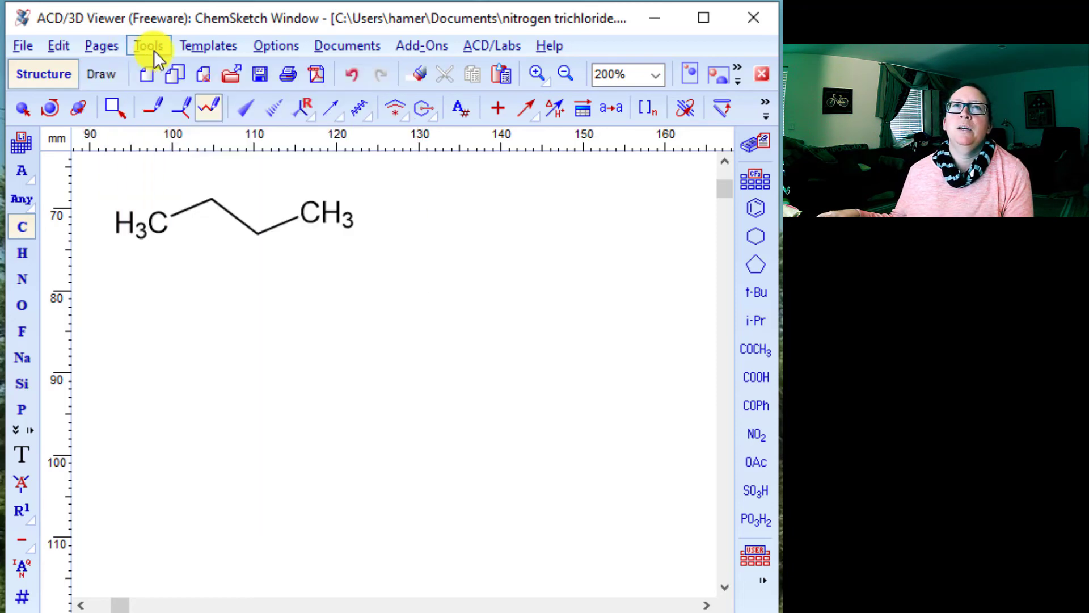
left_click(114, 115)
left_click_drag(251, 275, 254, 272)
left_click_drag(87, 236, 93, 173)
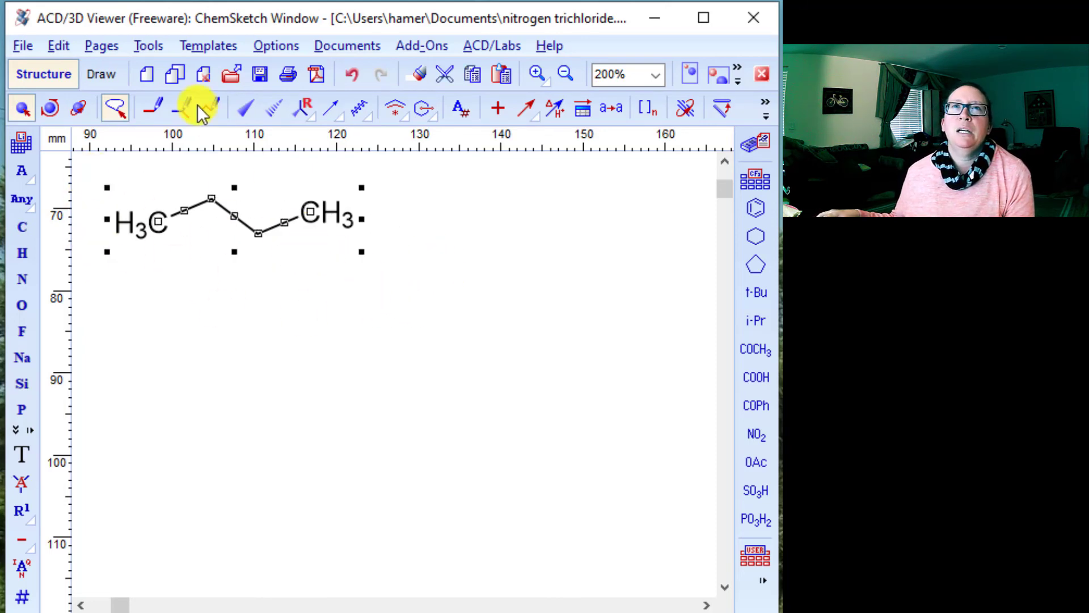
left_click(100, 49)
mouse_move(158, 46)
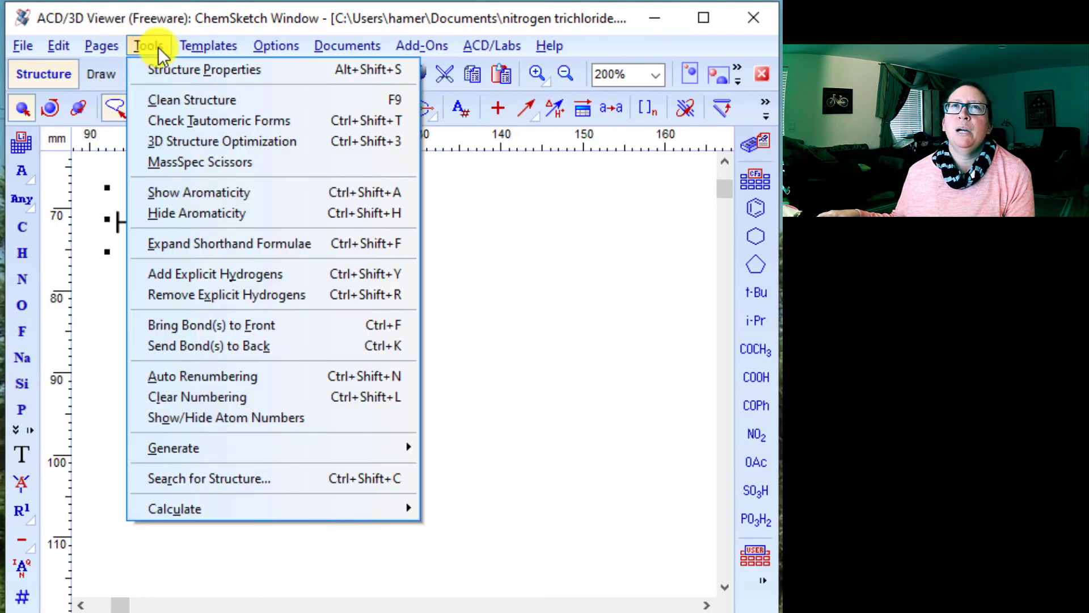
left_click(220, 276)
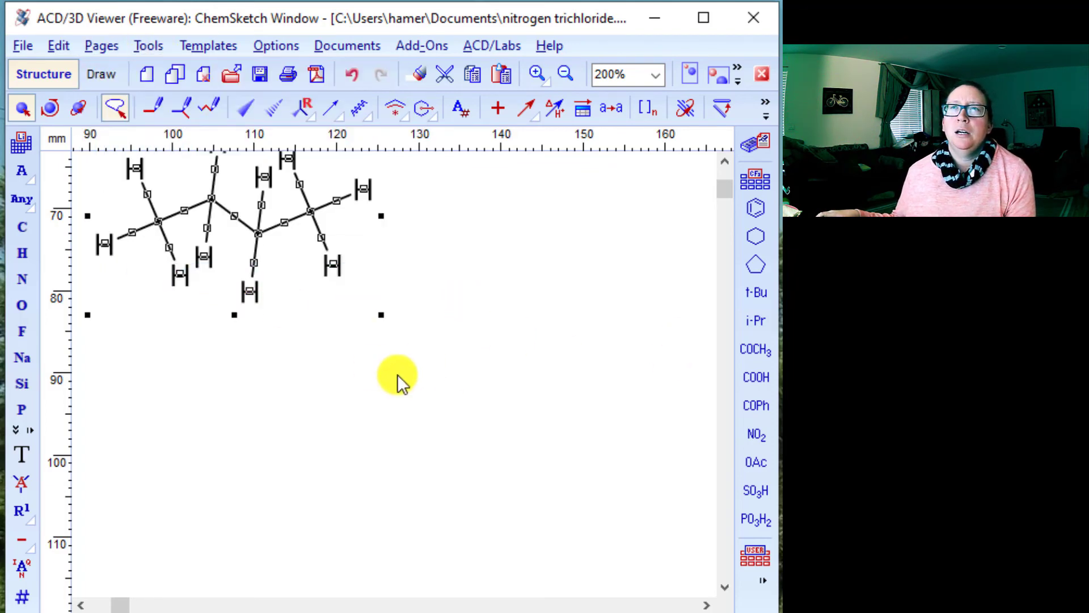
Step: Move the expanded four-carbon structure downward and slightly right on the page so all its hydrogens fit in view
left_click(725, 162)
left_click(724, 162)
left_click_drag(207, 258, 225, 331)
scroll(410, 346, "down", 1)
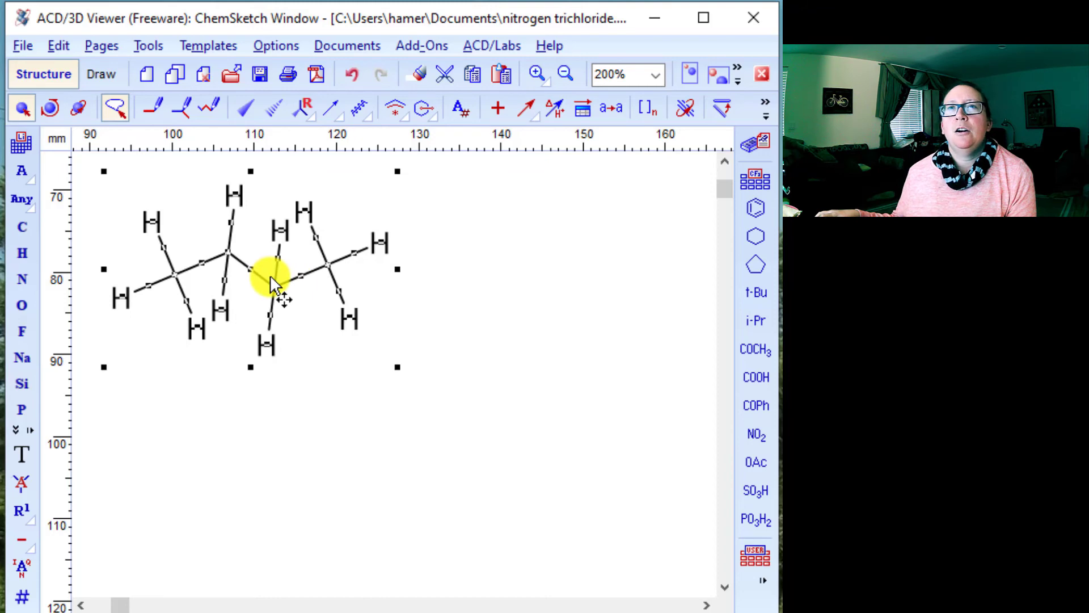
Step: Show all carbon symbols in the selected structure and apply the properties with automatic size calculation turned off
double_click(270, 275)
left_click(476, 301)
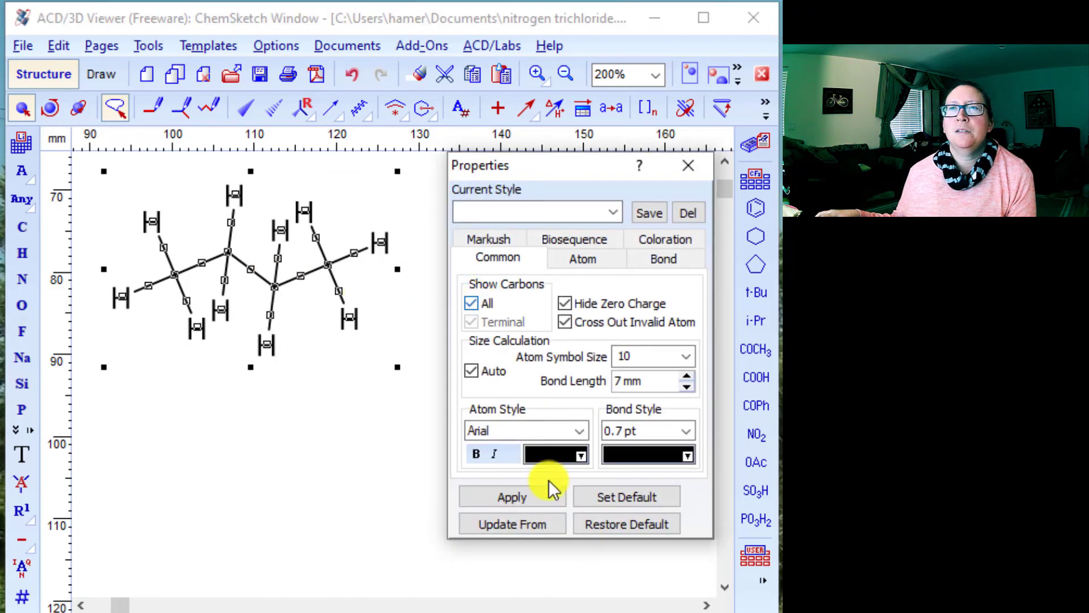
left_click(545, 498)
left_click(472, 372)
left_click(523, 502)
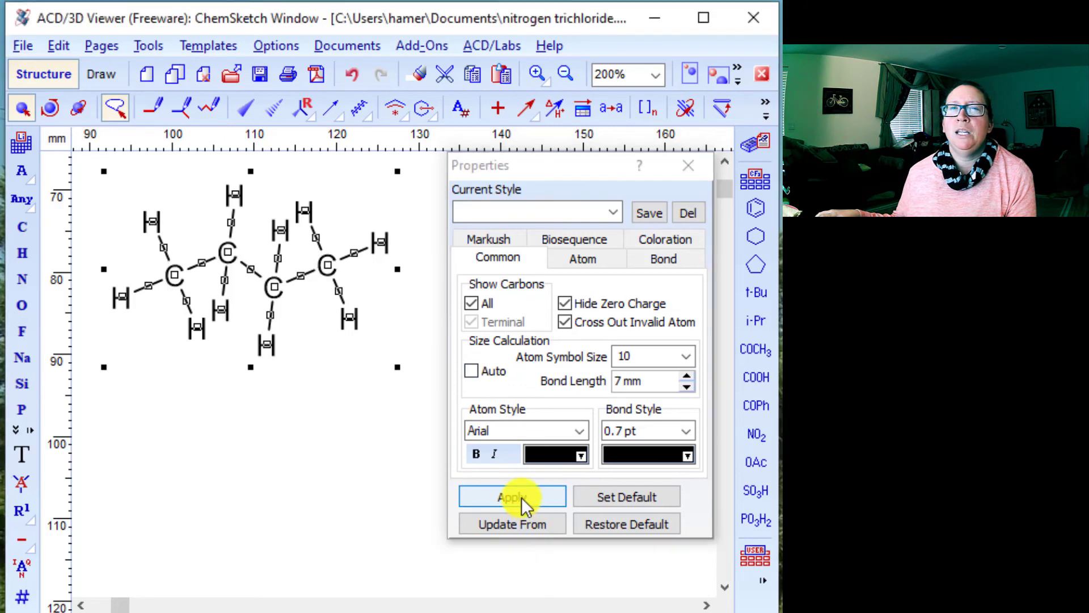
left_click(687, 166)
left_click(439, 384)
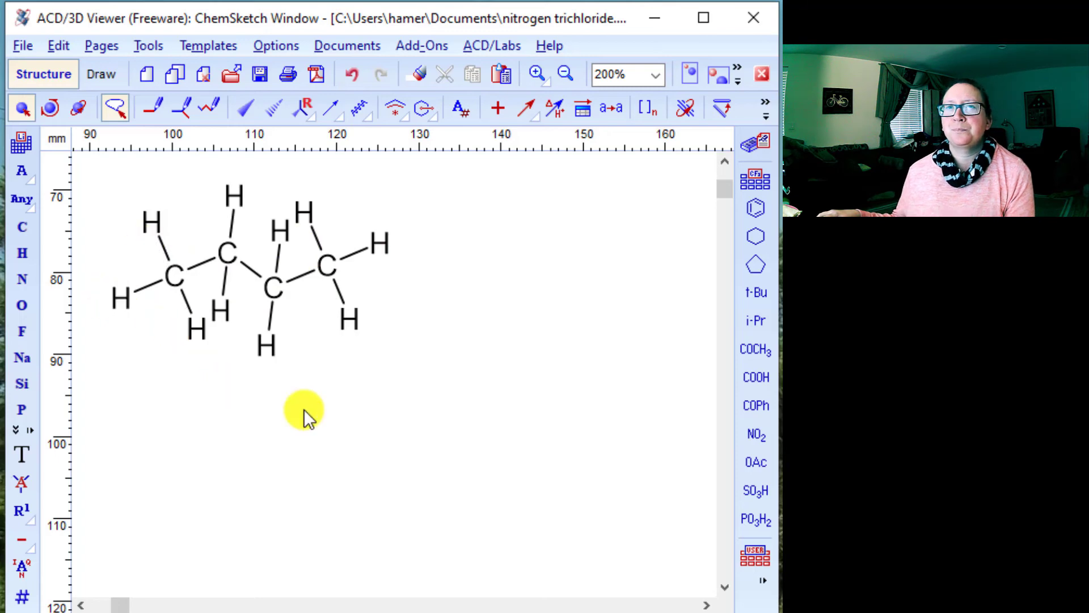
Step: Select the whole four-carbon structure and clean it into a straight, evenly spaced layout
left_click_drag(132, 377, 106, 204)
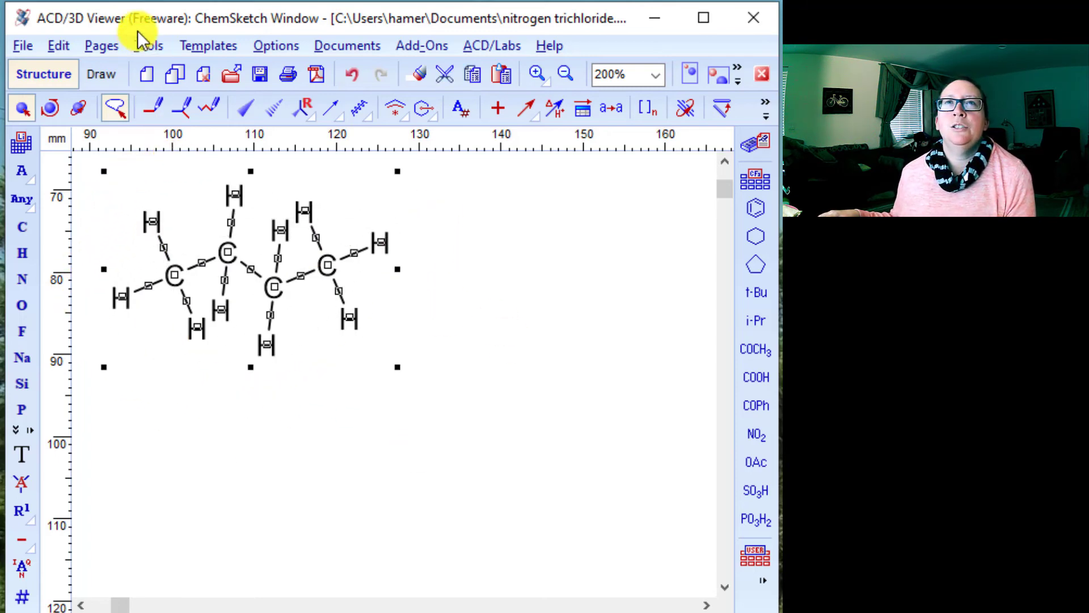
left_click(146, 45)
left_click(157, 97)
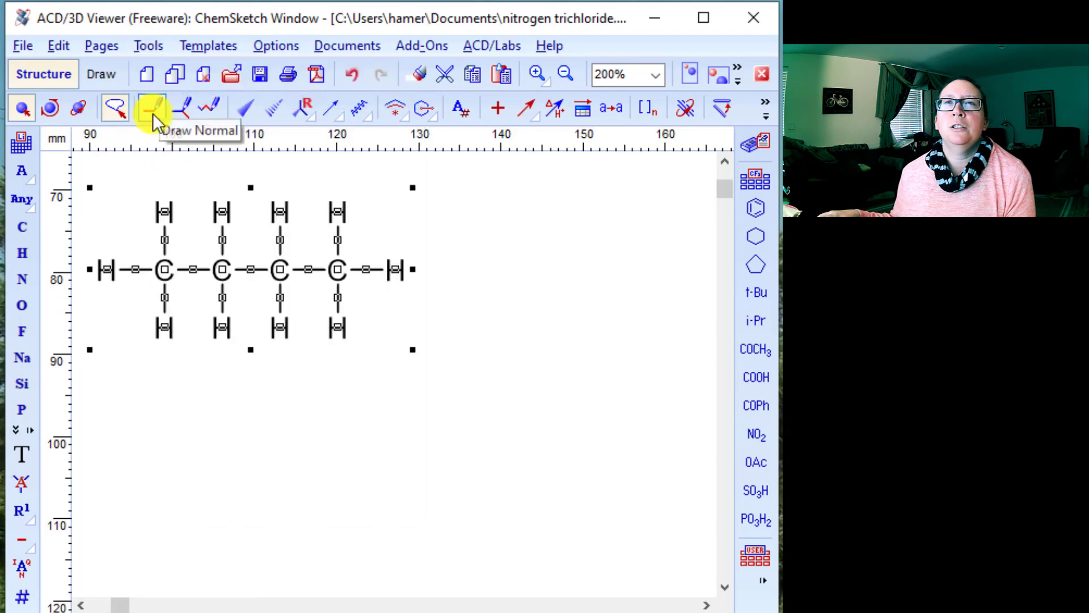
Step: Run 3D structure optimization on the four-carbon molecule and send it to the ACD/3D Viewer
left_click(148, 45)
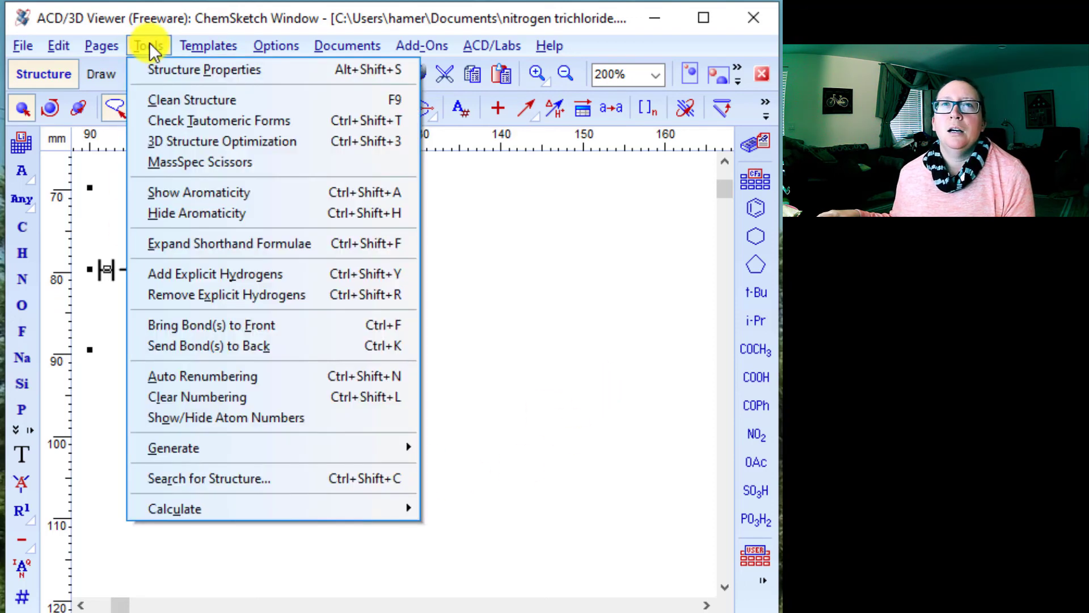
left_click(163, 142)
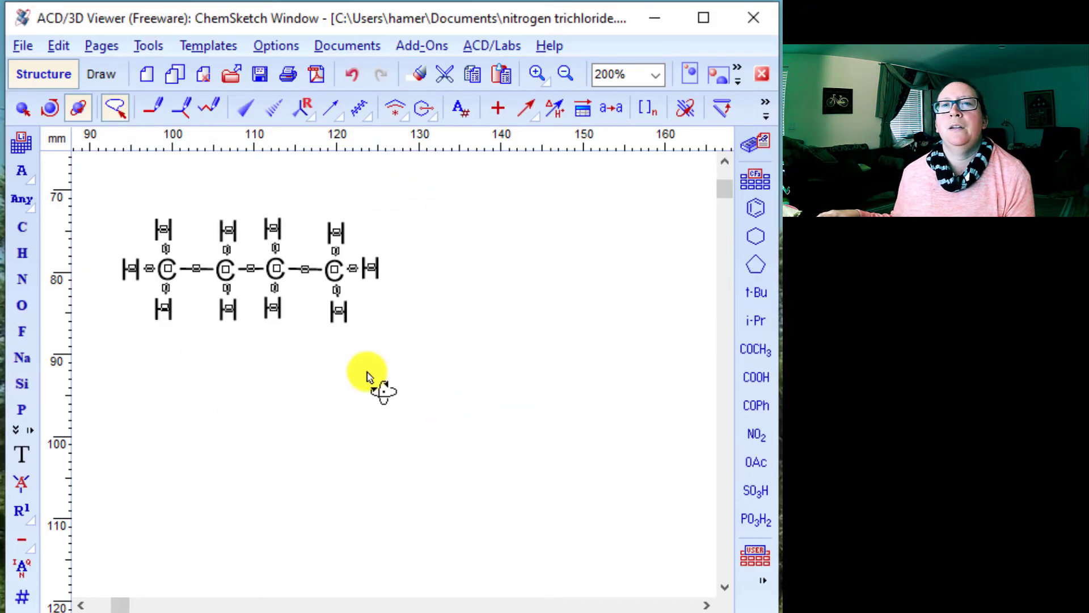
left_click(633, 611)
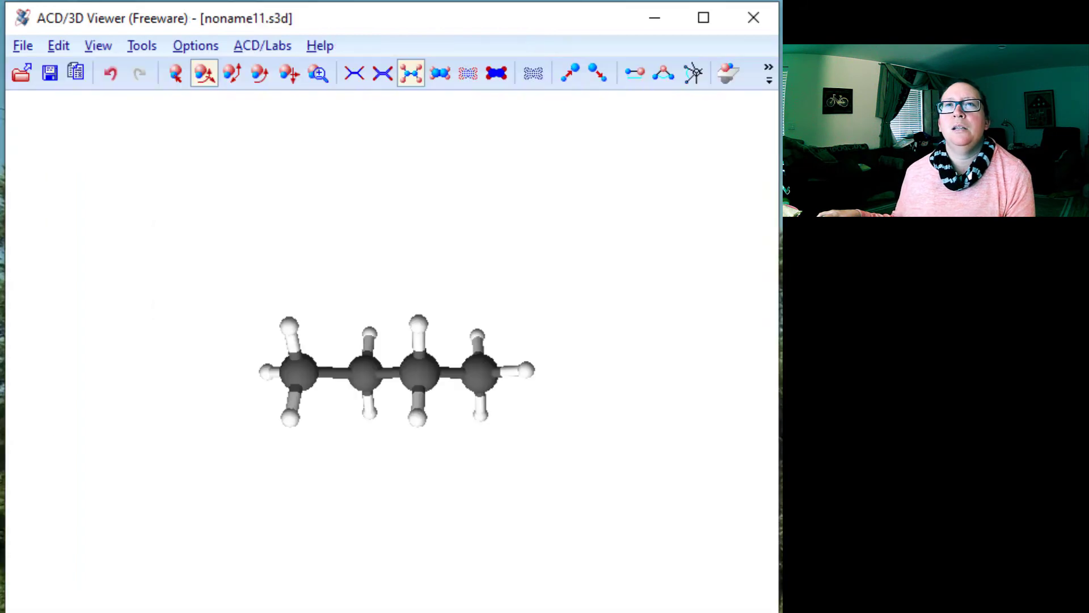
Step: Rotate the ball-and-stick model to examine the carbon chain's shape from several sides, and return to ChemSketch
left_click_drag(417, 417, 382, 277)
left_click_drag(552, 412, 103, 455)
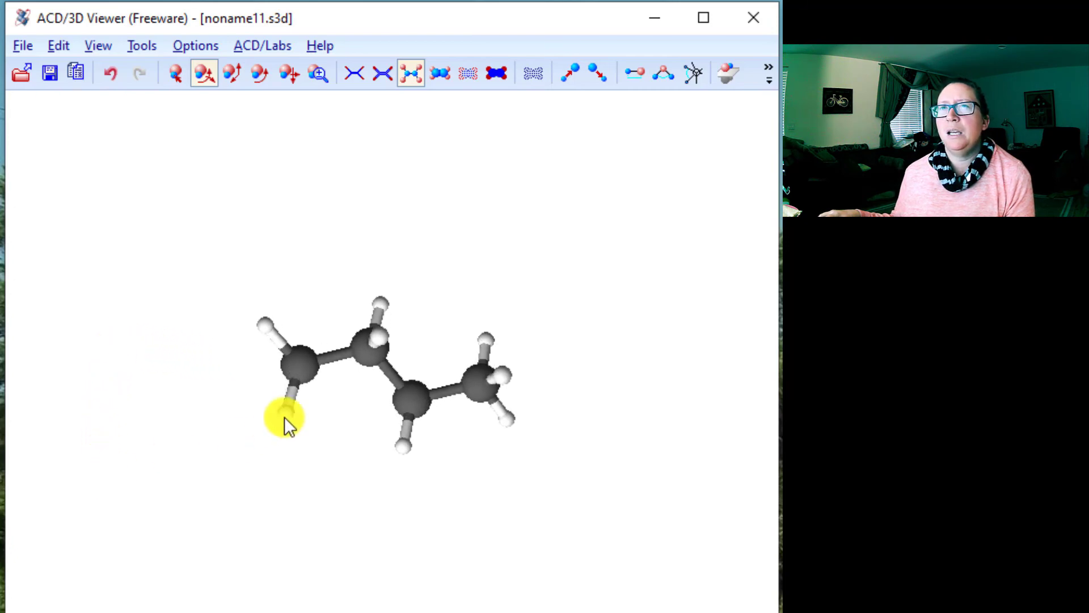
left_click_drag(381, 329, 451, 607)
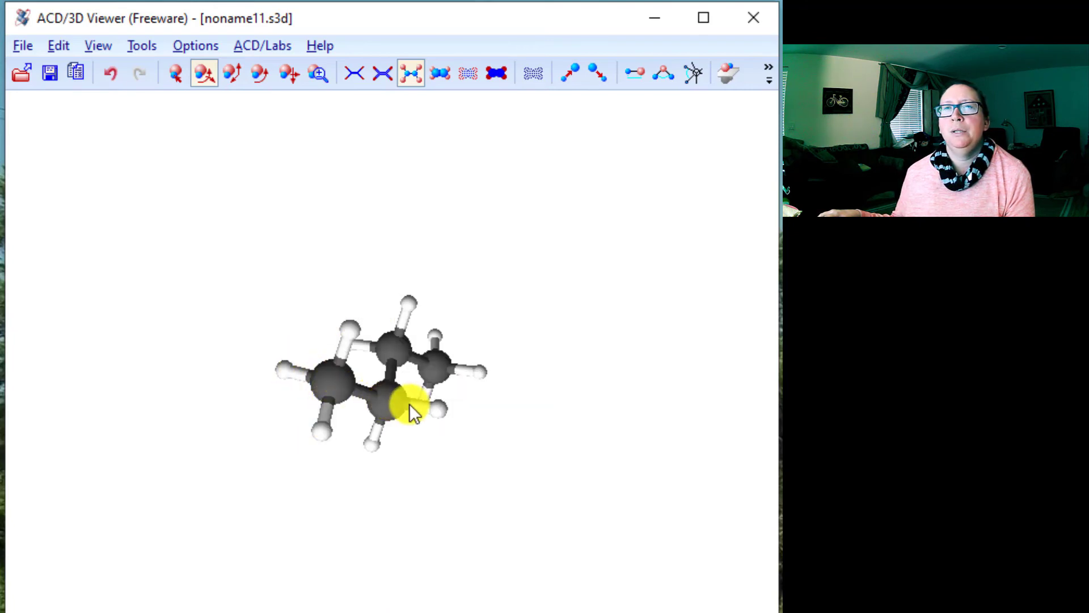
left_click_drag(396, 399, 183, 479)
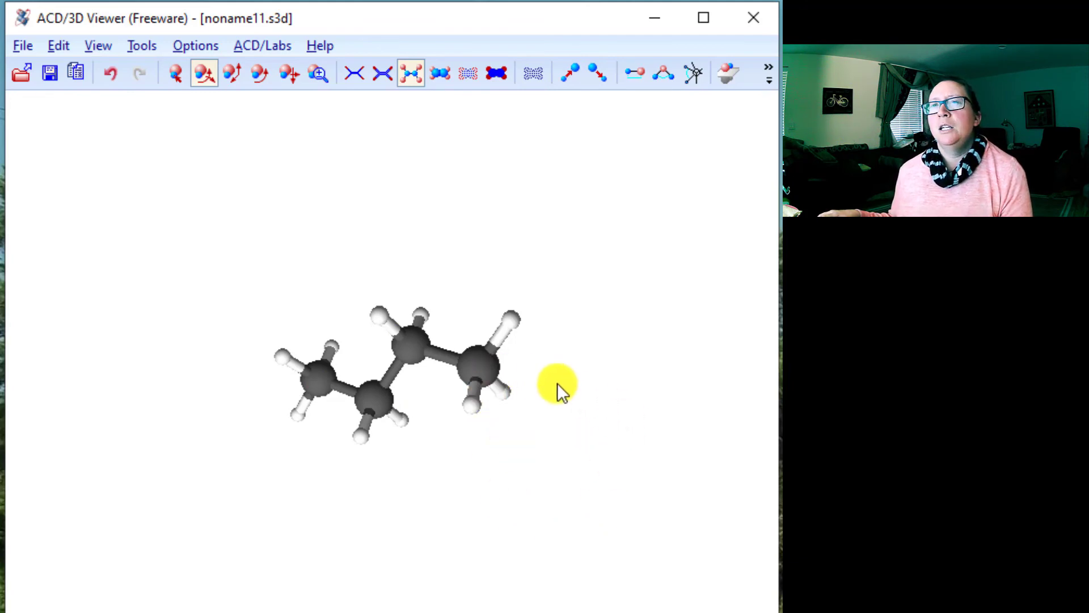
left_click_drag(504, 371, 175, 414)
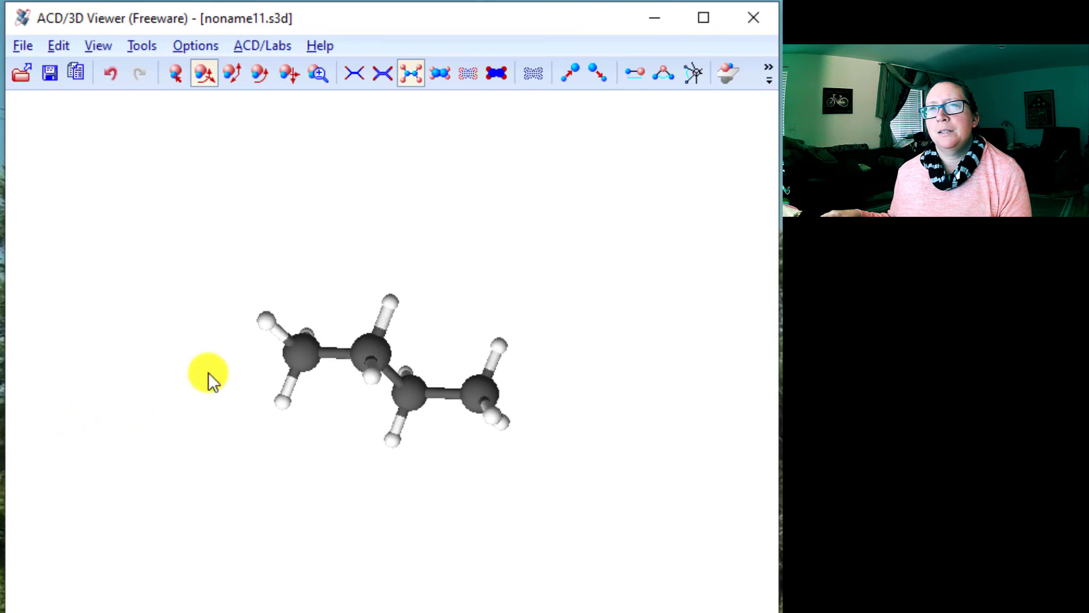
left_click_drag(373, 335, 567, 431)
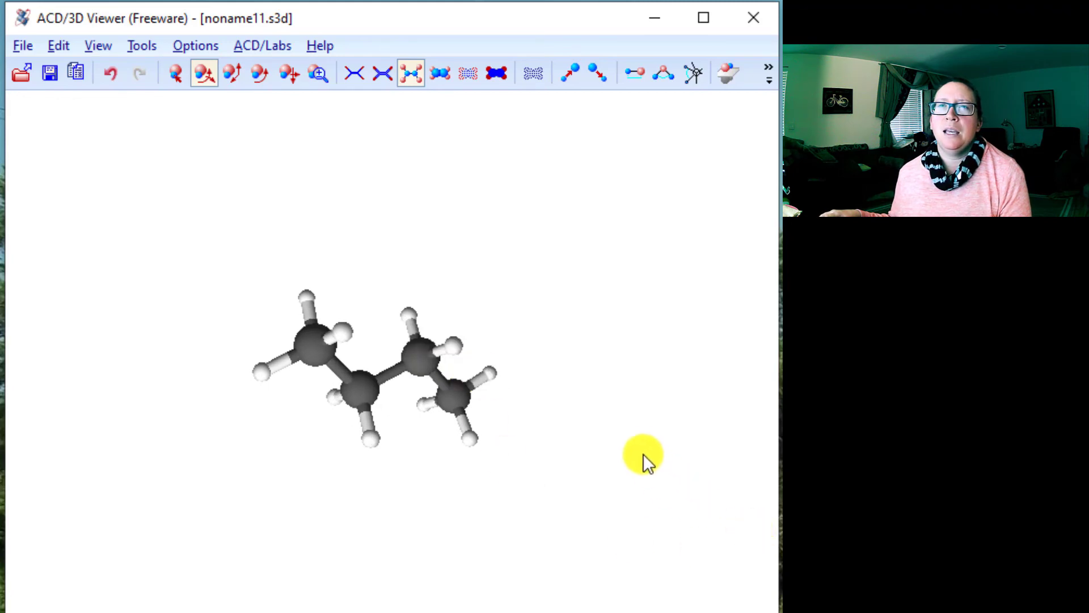
left_click_drag(444, 383, 225, 367)
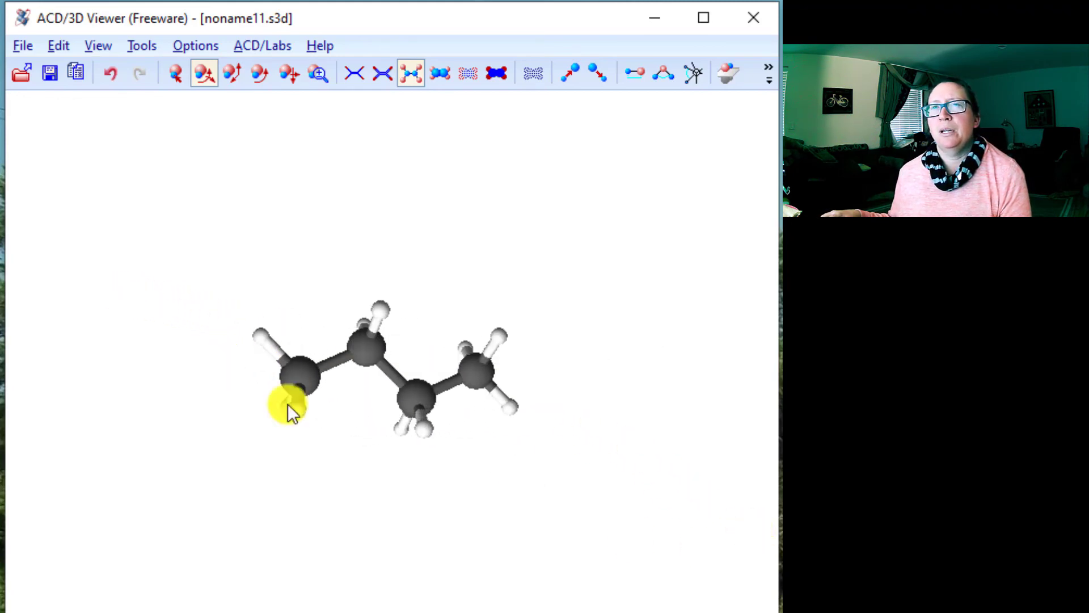
left_click(295, 611)
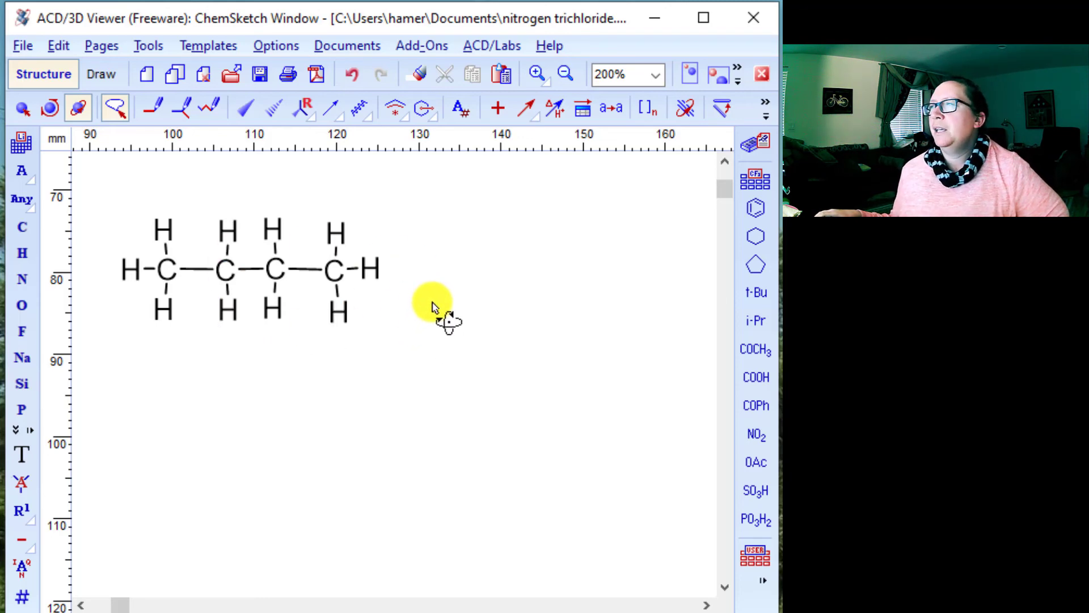
Step: Add the text note "hydrogen is an exception to the octet rule => duet (2 e-)" below the four-carbon structure
left_click(22, 454)
left_click(86, 366)
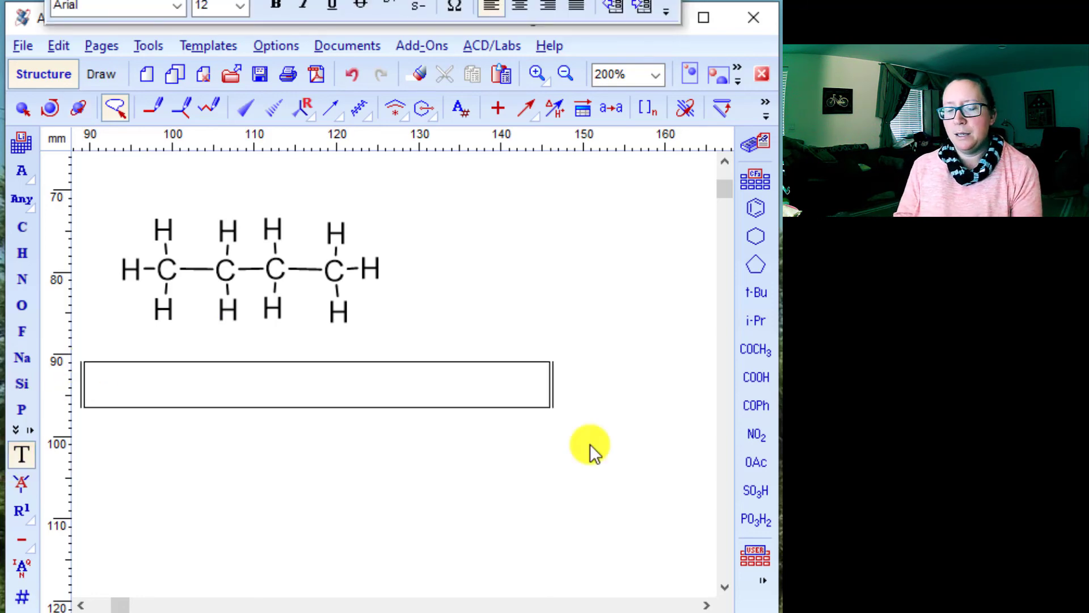
type("hydro")
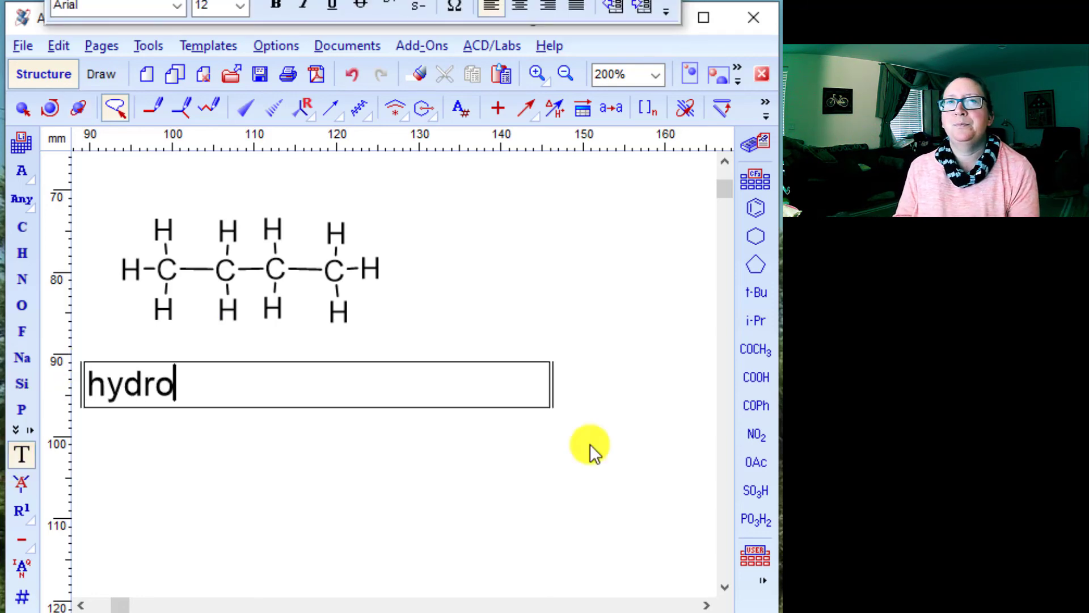
type("gen is an exce")
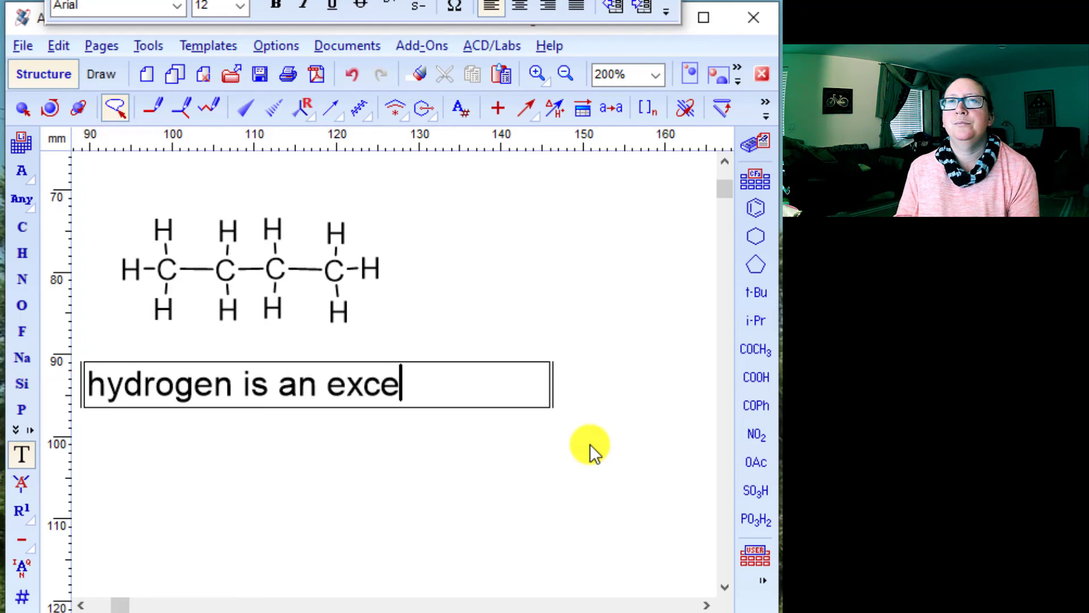
type("ption to the")
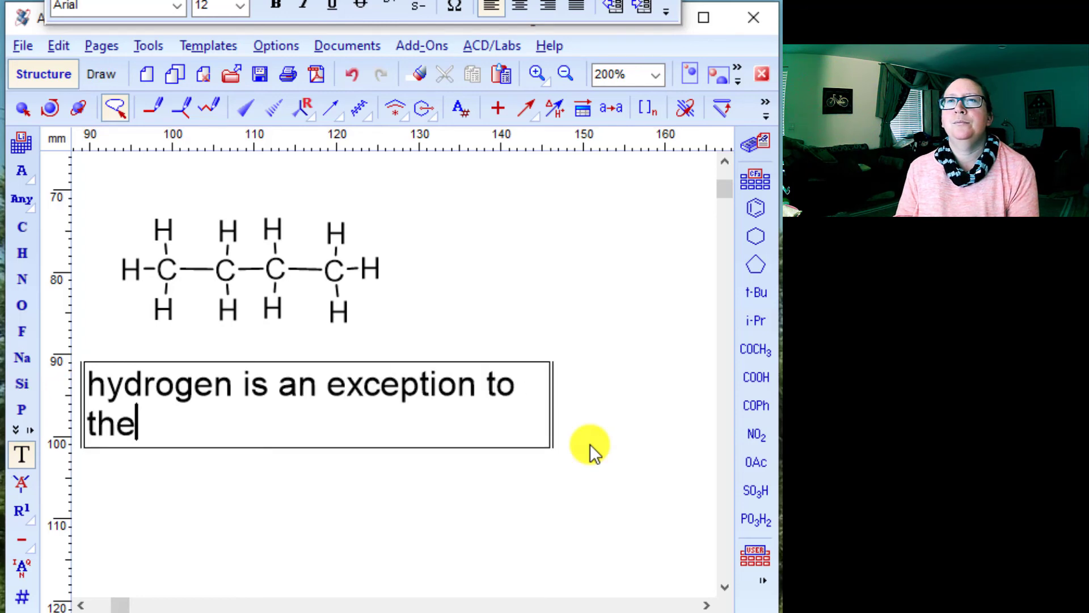
type(" octettrule => duet")
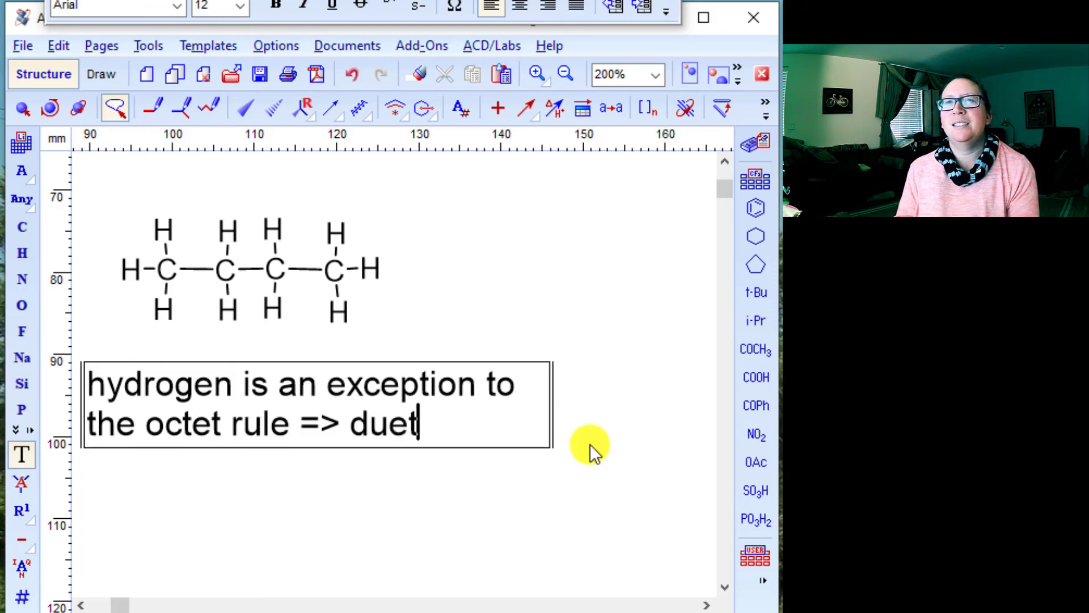
type(" (1")
key("BackSpace")
type("2 e-)")
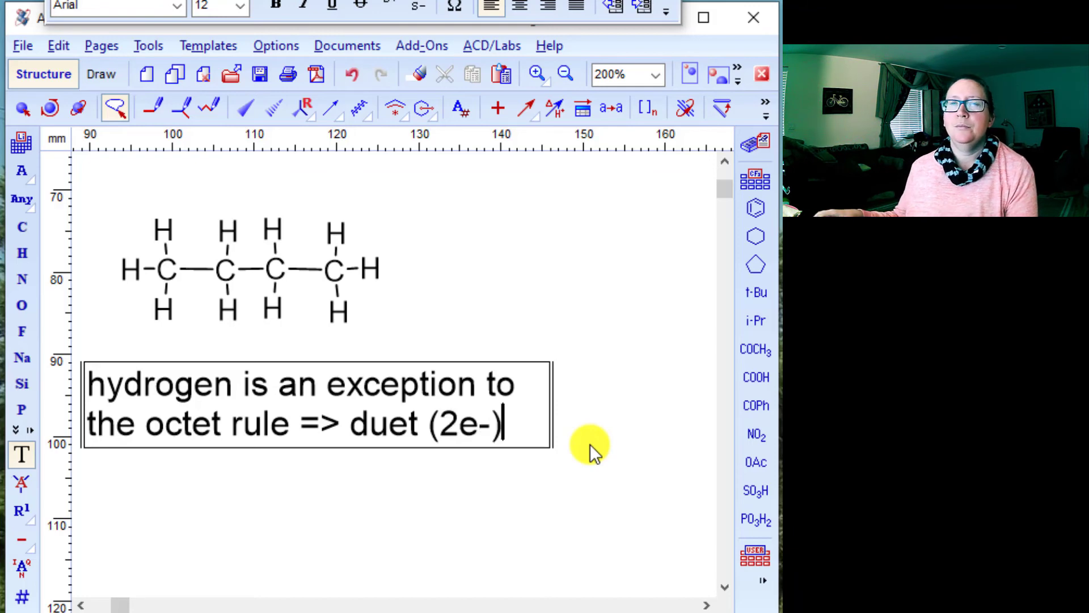
left_click(462, 425)
left_click(591, 467)
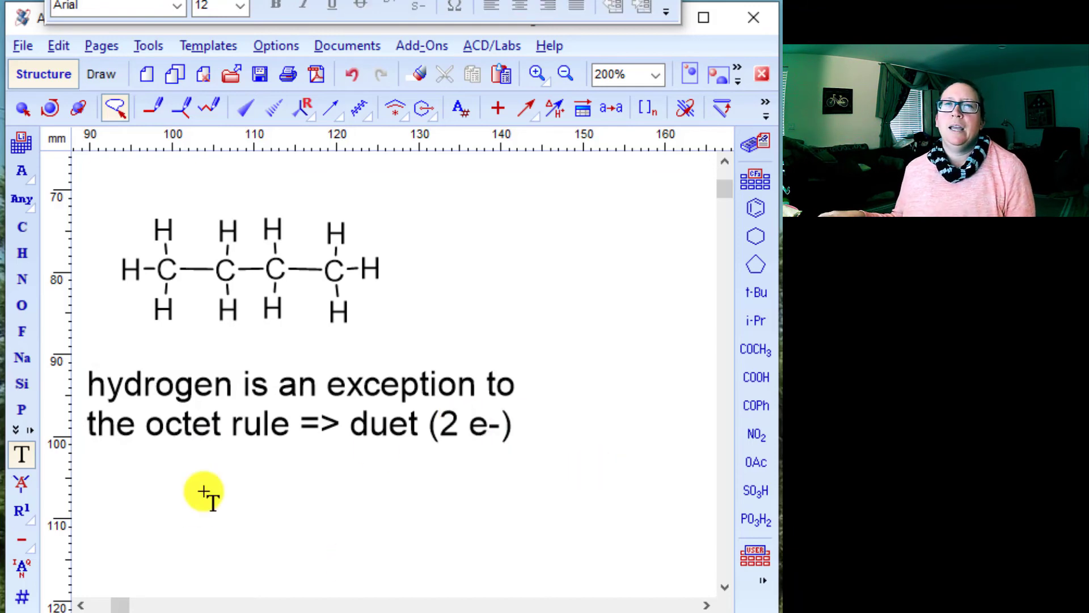
Step: Add a second note below the hydrogen note with the lines "C - 4 valence e-" and "H - 1 valence e-"
left_click(84, 456)
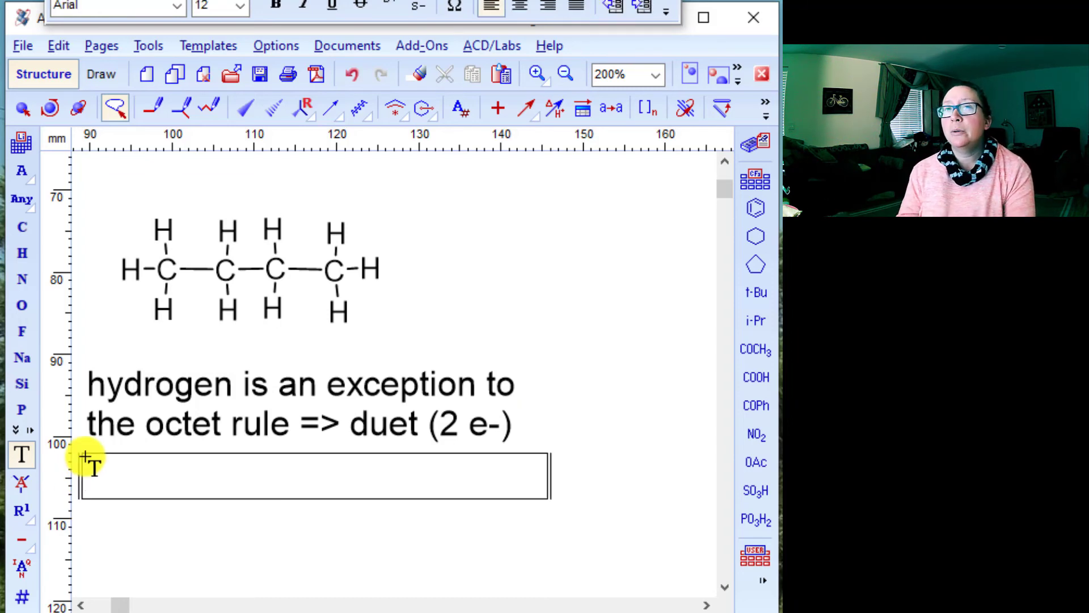
type("C - 4 valence e")
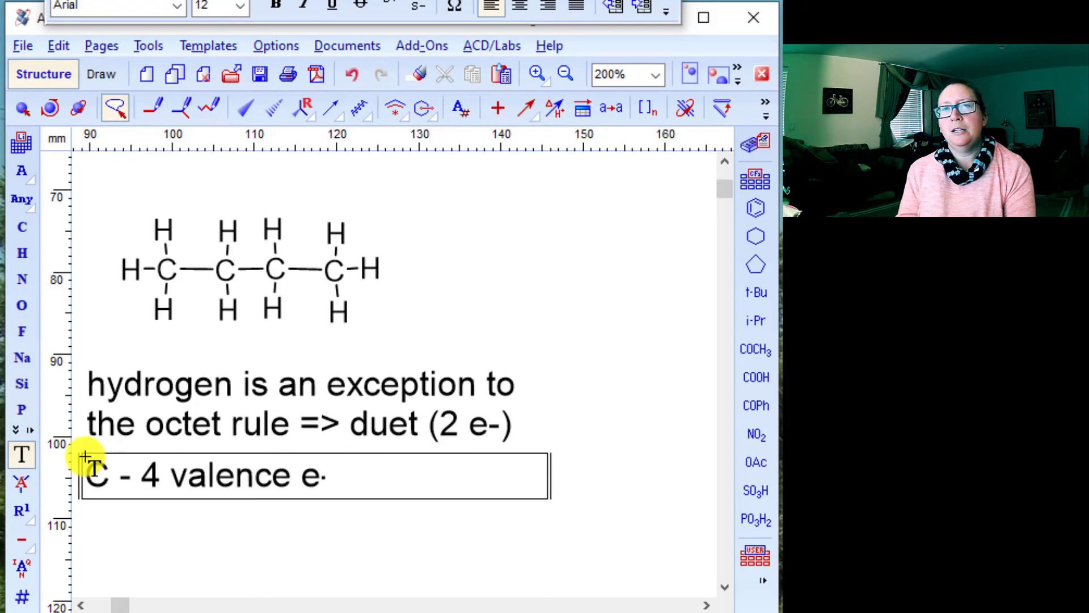
type("-")
key("Return")
type("H - ")
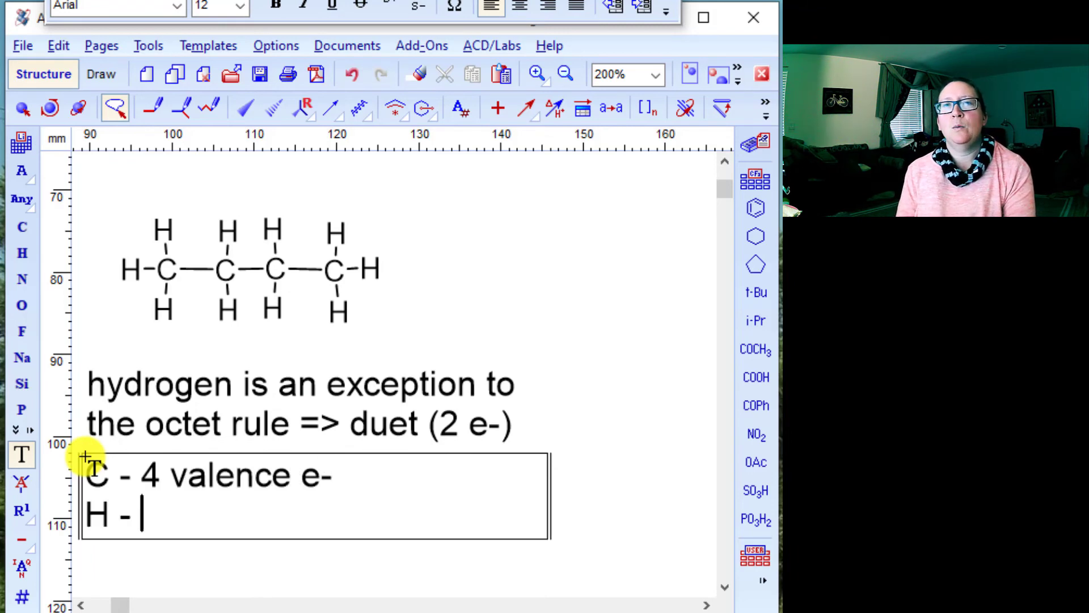
type("1 valence")
key("BackSpace")
key("BackSpace")
type("en")
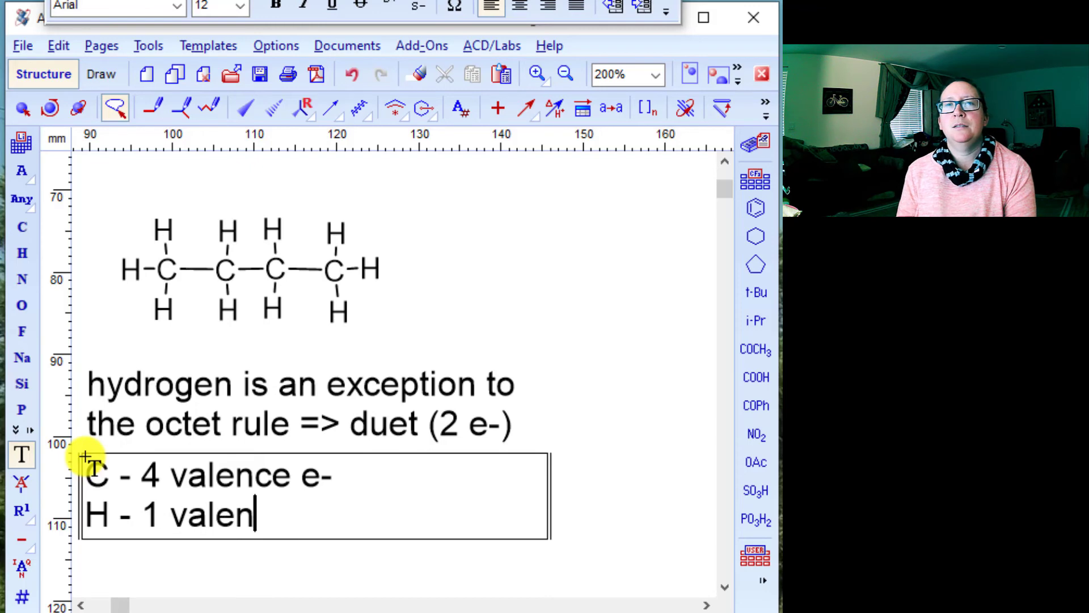
type("ce e- H")
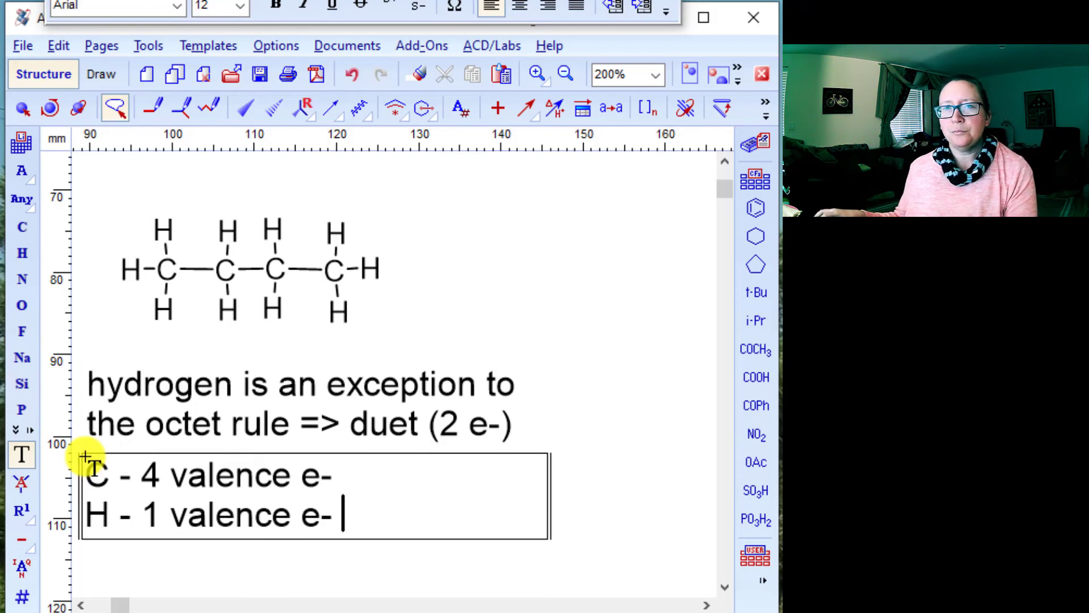
Step: Append "x 4 = 16e-" to the carbon line of the valence electron note
left_click(348, 468)
type("x")
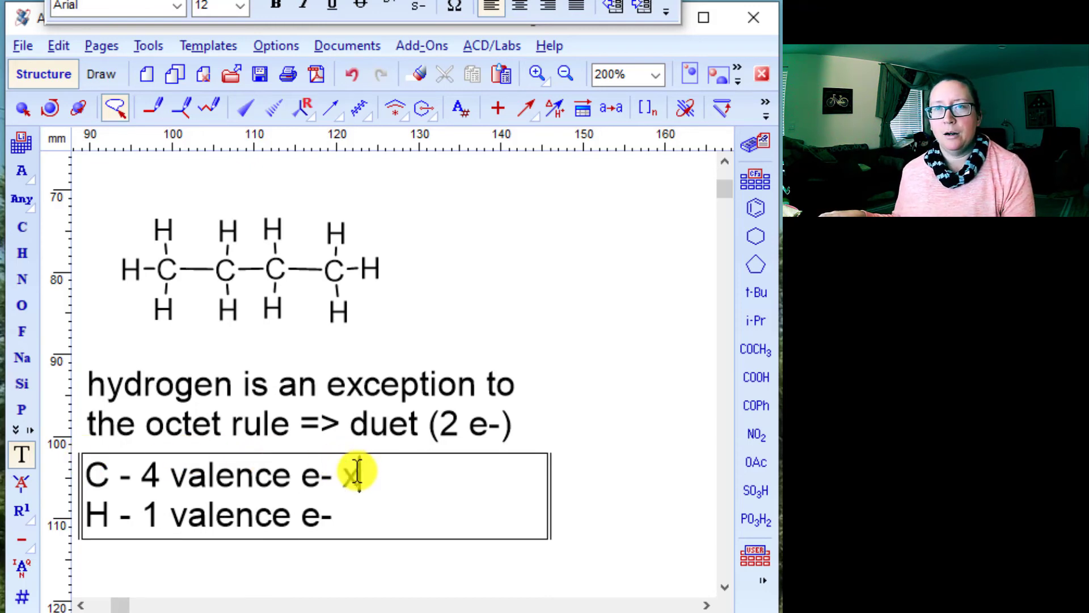
type(" 4 ")
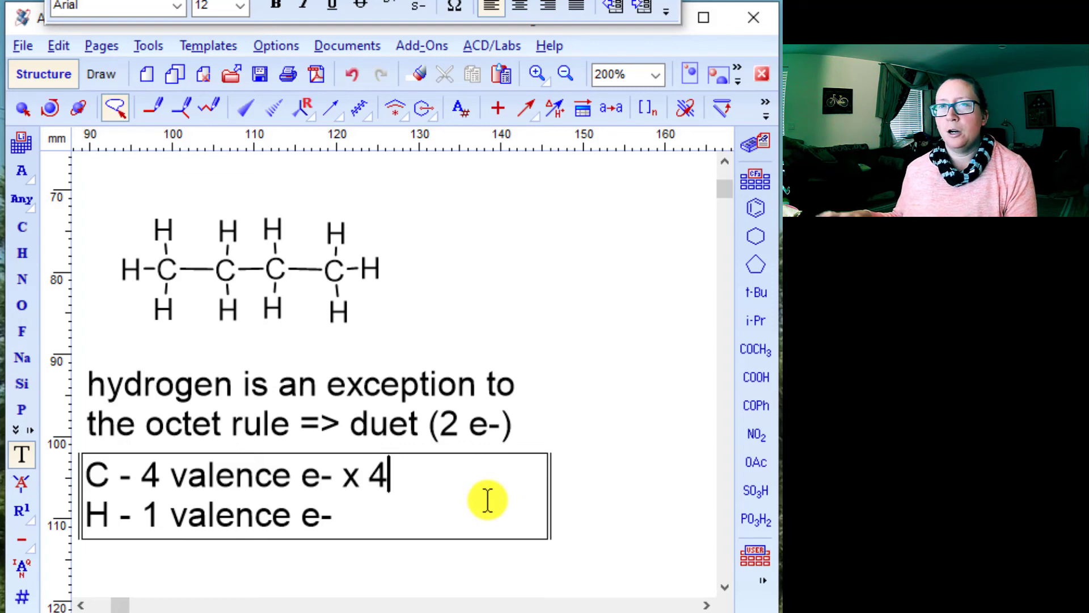
type("= 16e-")
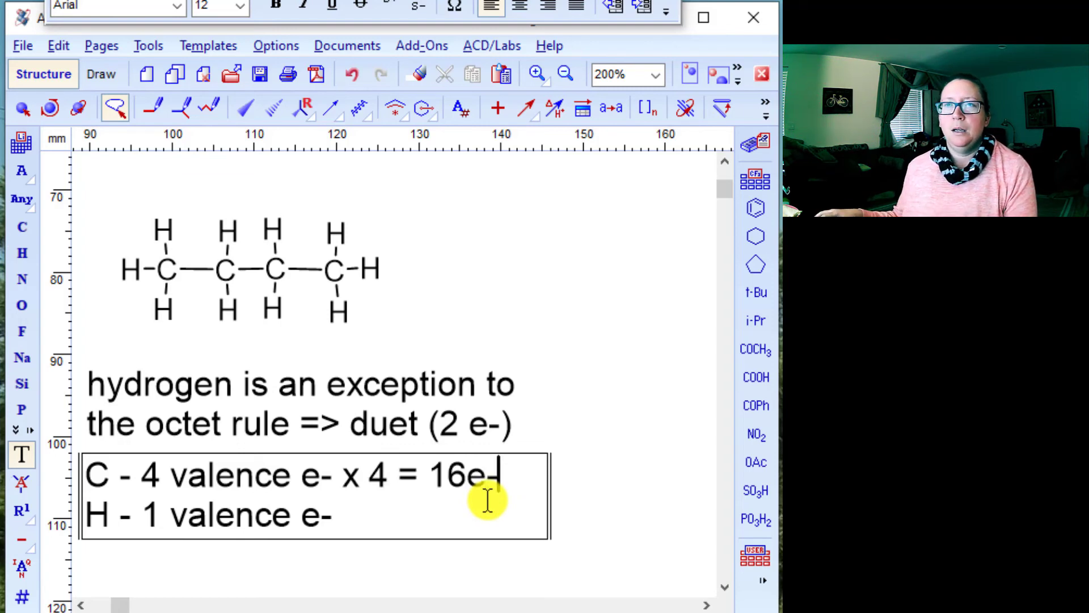
Step: Append "x 10 = 10e-" to the hydrogen line of the valence electron note
left_click(365, 522)
type("x 10")
key("BackSpace")
type("11")
key("BackSpace")
type("0 x")
key("BackSpace")
type("= 10e-")
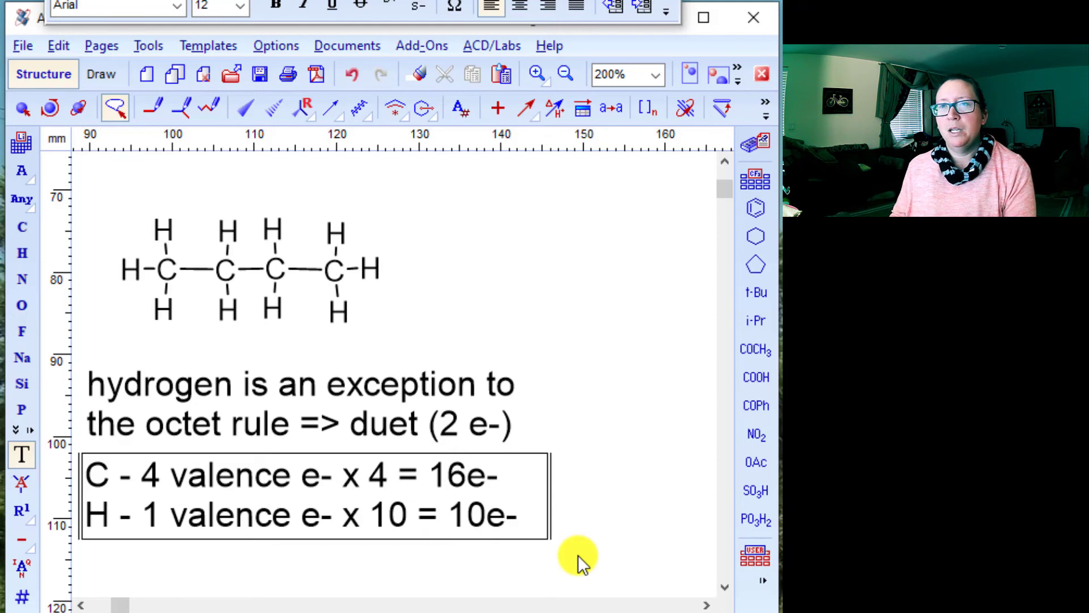
Step: Add the total "26 e-" as a new line below the hydrogen line of the valence electron note
key("Return")
type("26")
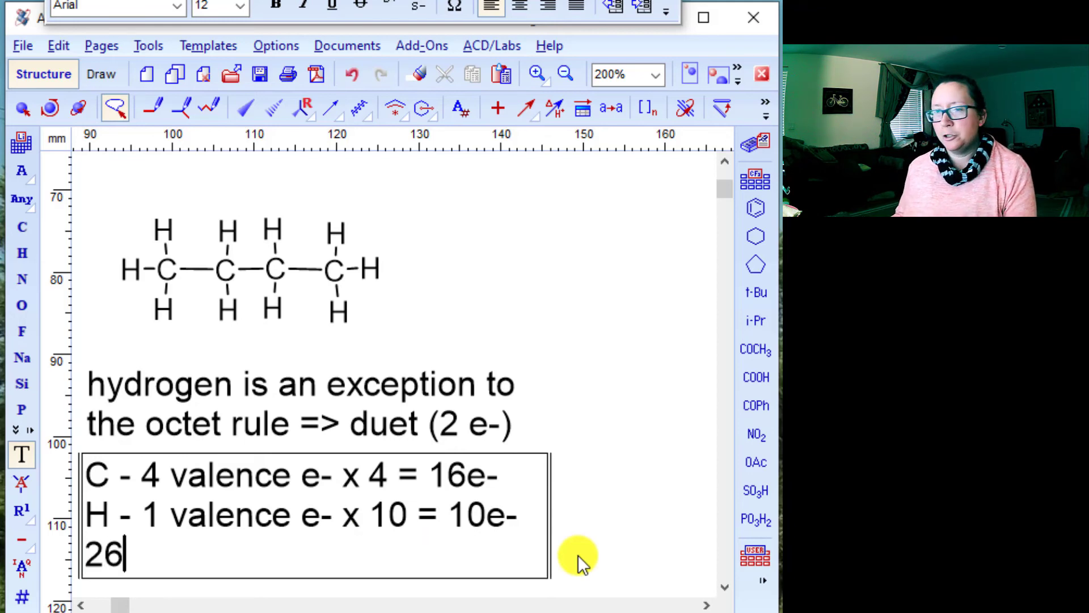
type(" e-")
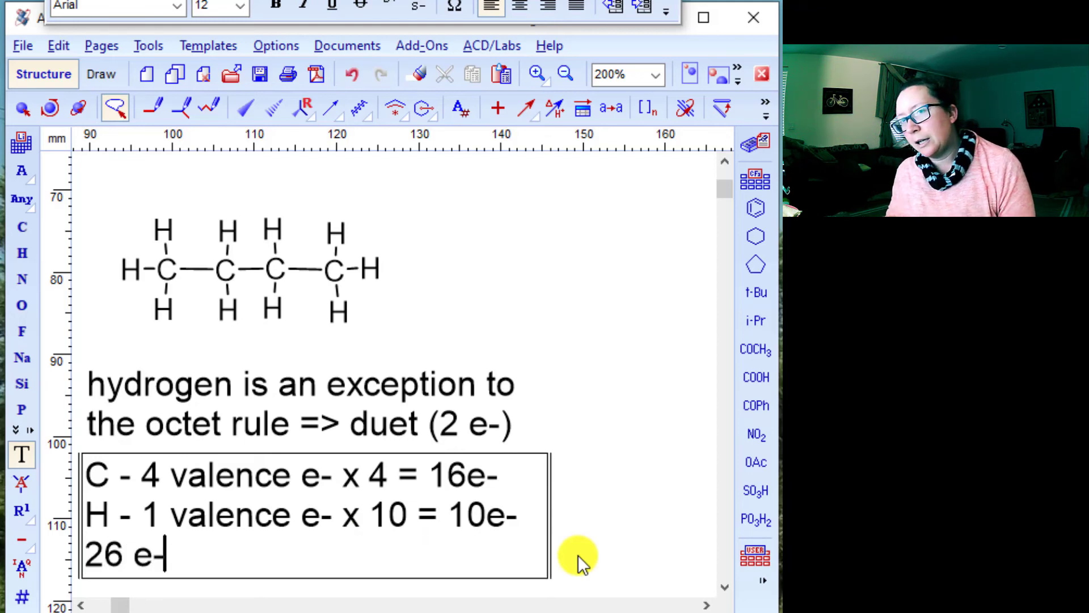
Step: Move the hydrogen atoms outward from the four-carbon chain to lengthen the C-H bonds above, below and at both ends
left_click(131, 269)
left_click(20, 109)
left_click_drag(127, 277, 118, 277)
left_click_drag(165, 231, 163, 206)
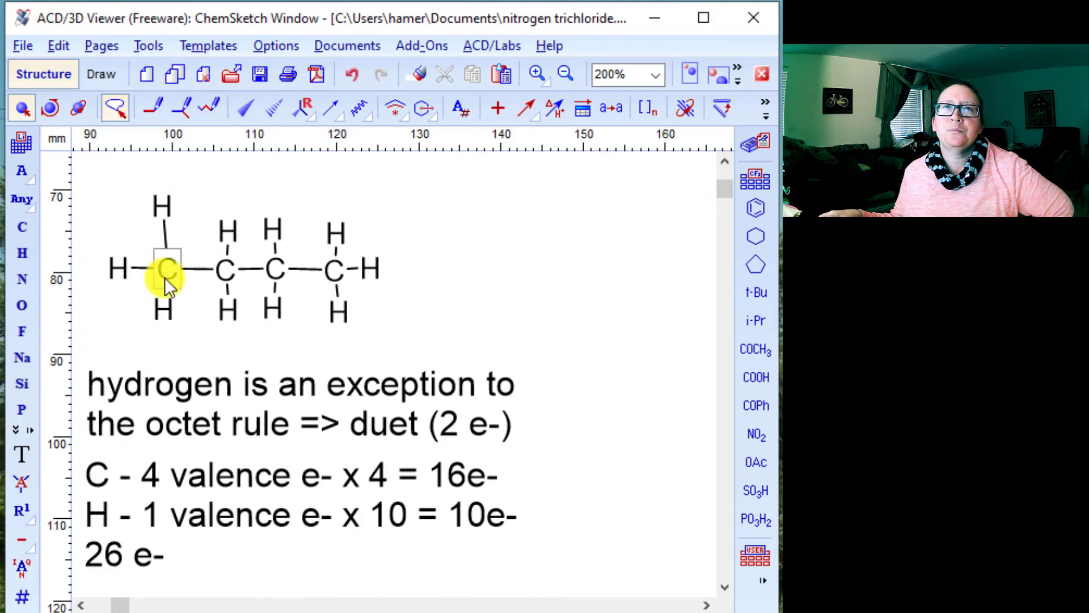
left_click_drag(163, 312, 164, 328)
left_click_drag(232, 310, 231, 328)
left_click_drag(233, 232, 219, 206)
left_click_drag(273, 309, 278, 327)
left_click_drag(277, 217, 275, 201)
left_click_drag(331, 231, 329, 210)
left_click_drag(349, 310, 348, 329)
left_click_drag(370, 268, 399, 271)
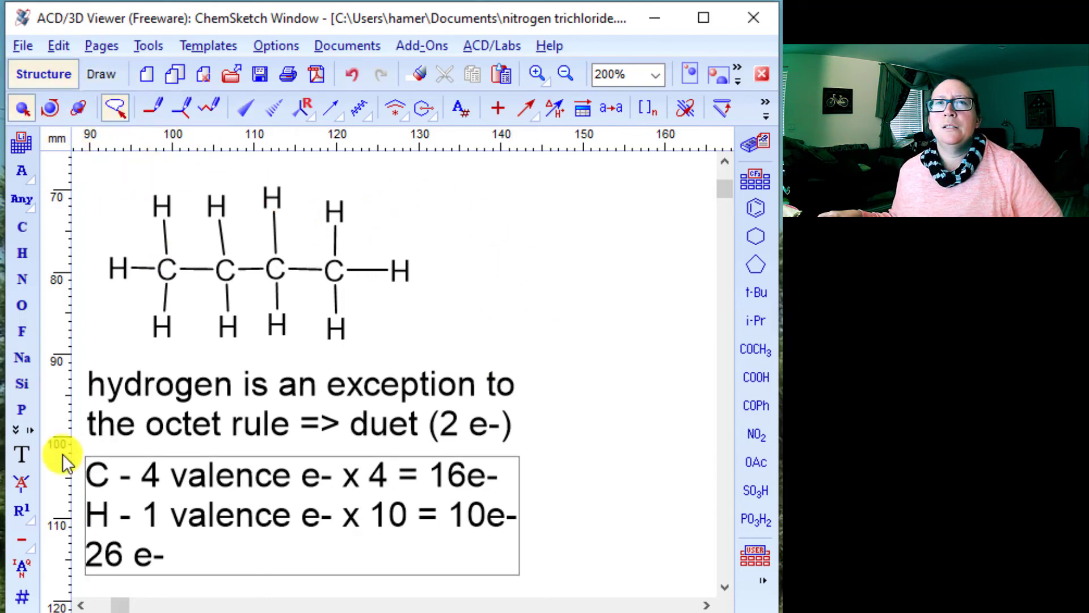
Step: Widen the electronegativity note and extend its text to "2.6 - 2.2 = 0.4 nonpolar bonds and nonpolar molecule"
left_click(22, 453)
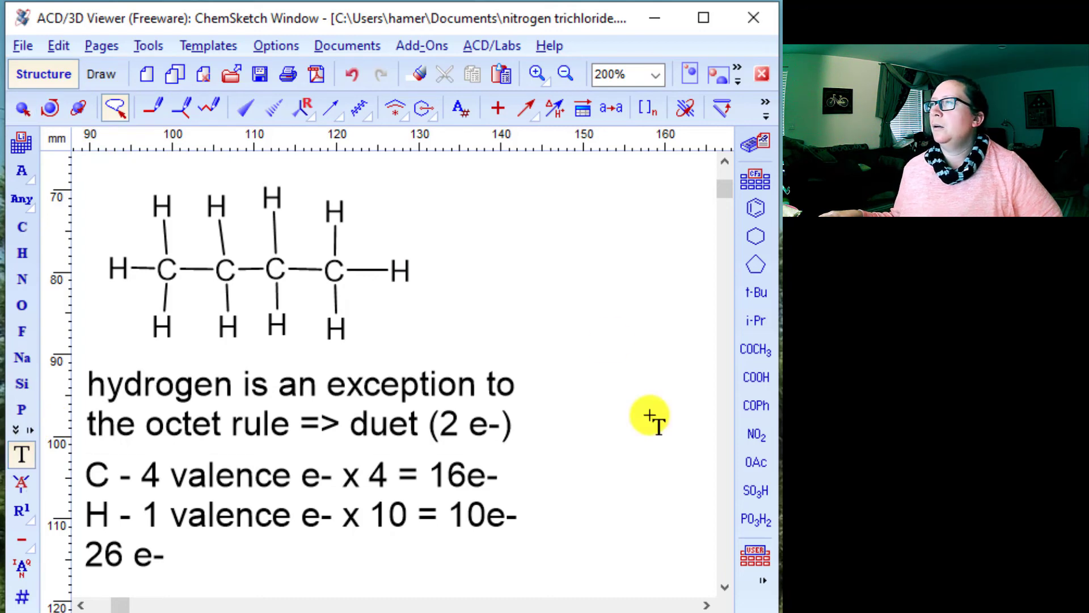
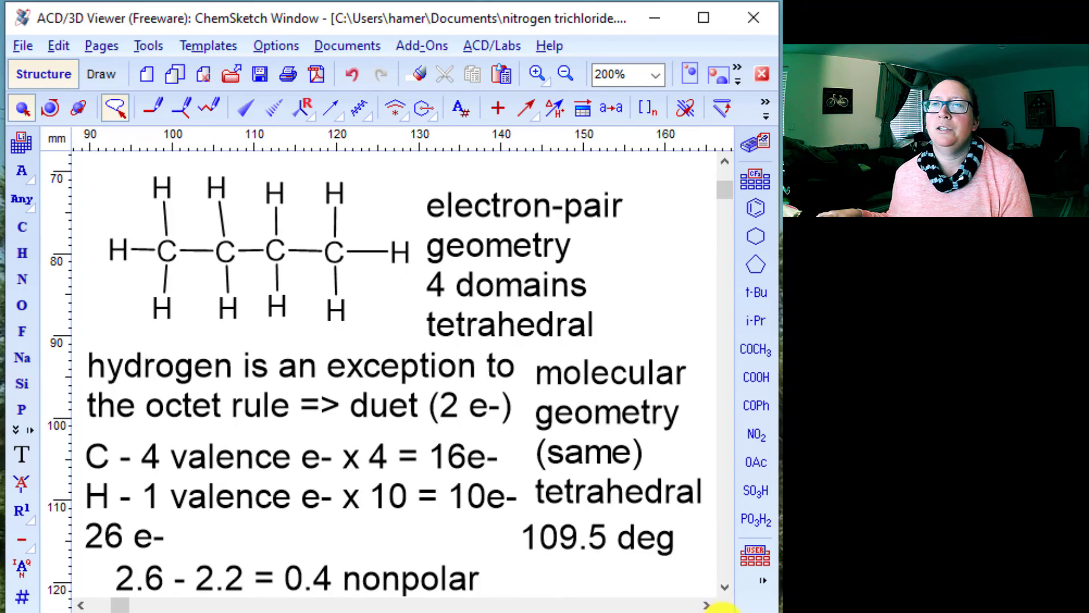
left_click(724, 588)
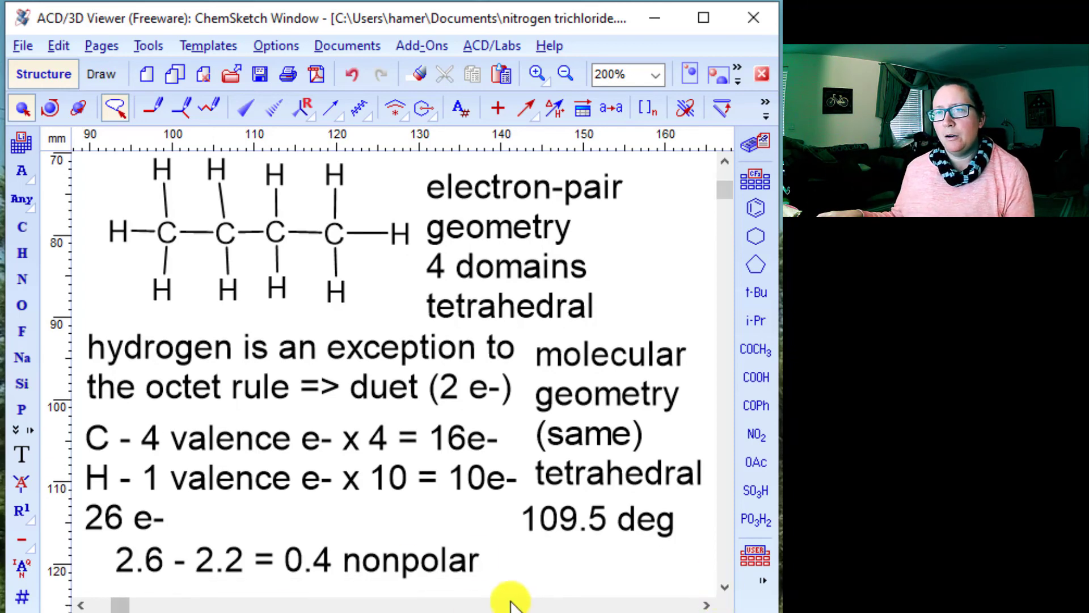
left_click(474, 552)
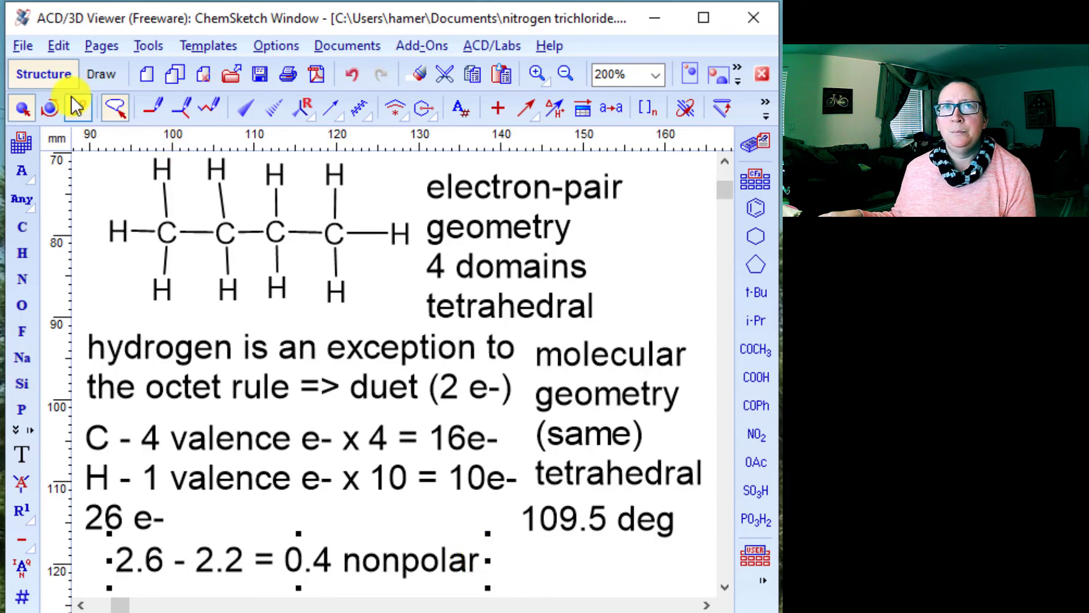
left_click(21, 454)
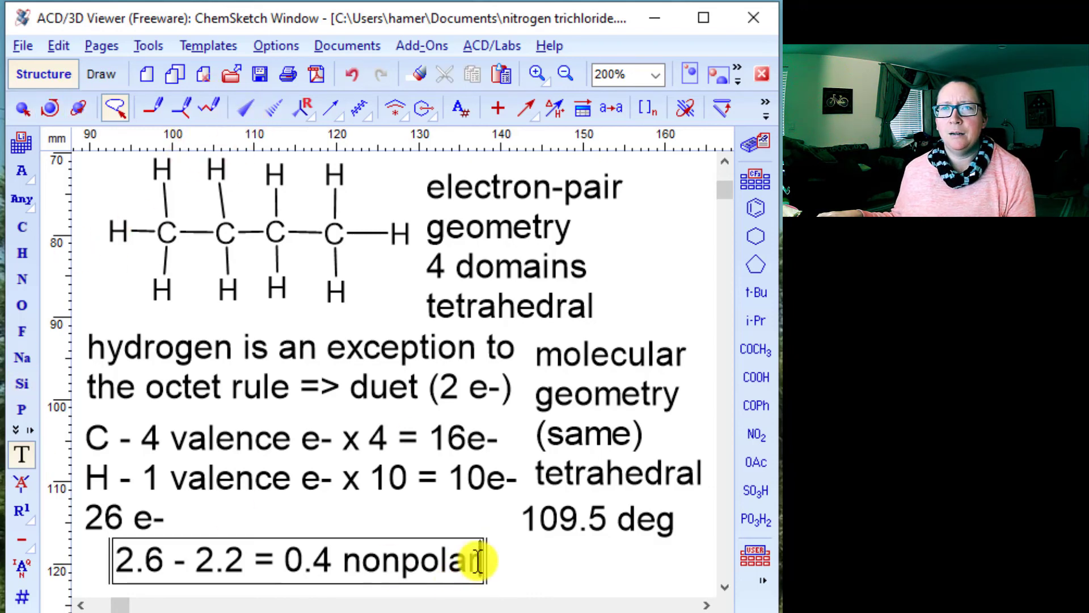
key("Return")
type("b")
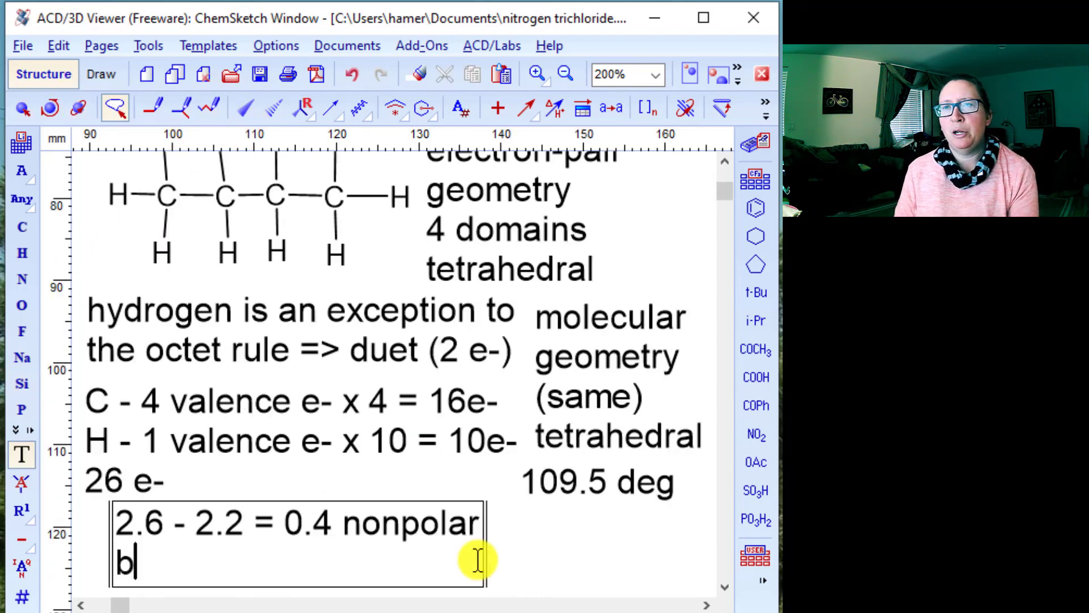
type("onds")
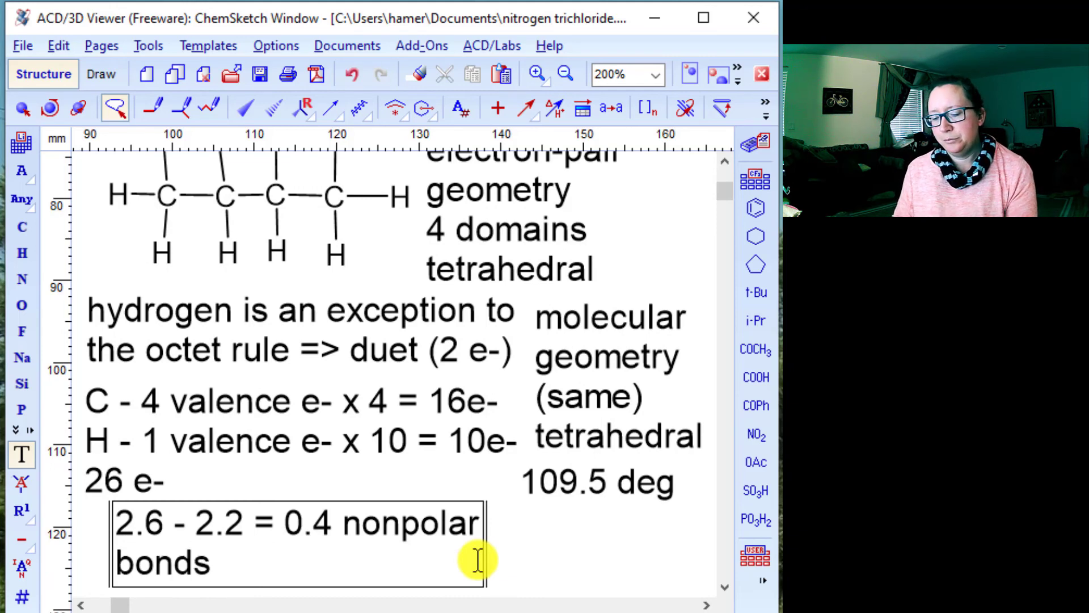
left_click_drag(519, 544, 678, 556)
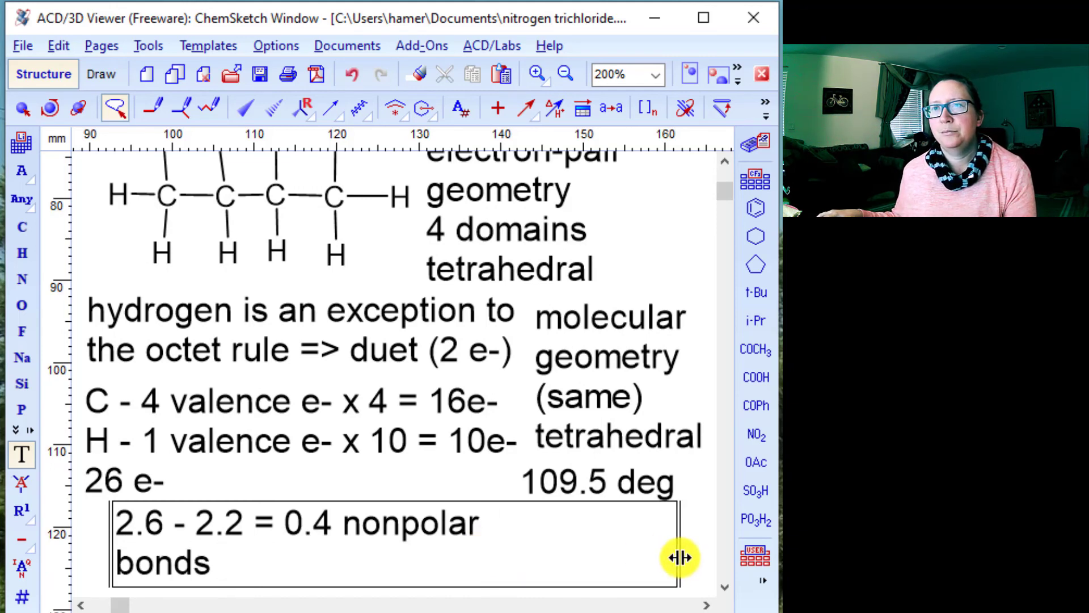
type("and ")
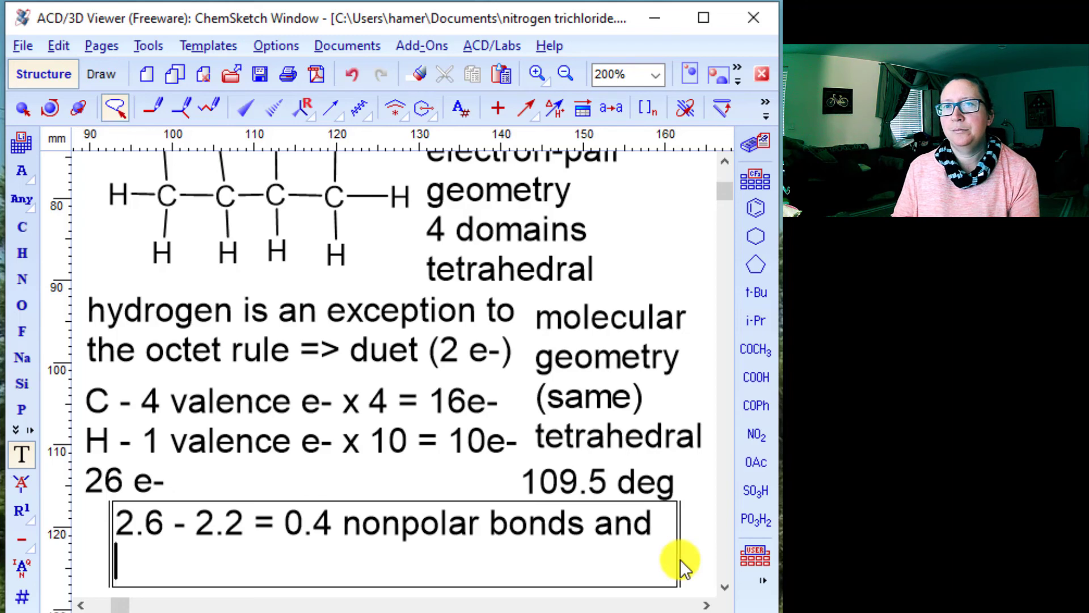
type("nonpolar molecule")
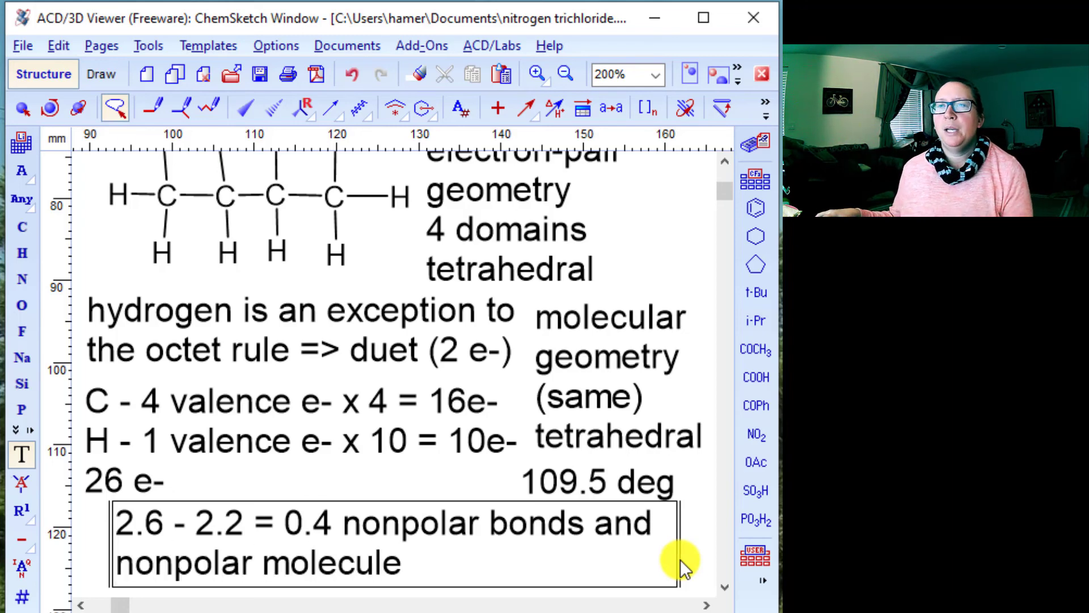
left_click(684, 567)
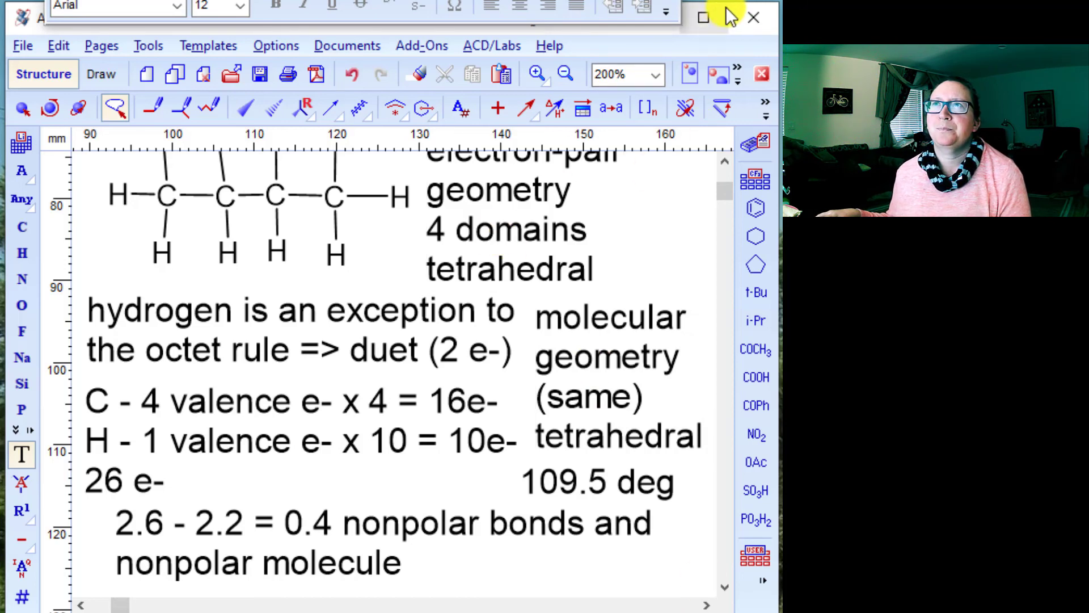
Step: Save the drawing under the new file name "butane" in the Documents folder as a ChemSketch 2.0 document
left_click_drag(725, 6, 725, 0)
scroll(522, 352, "up", 1)
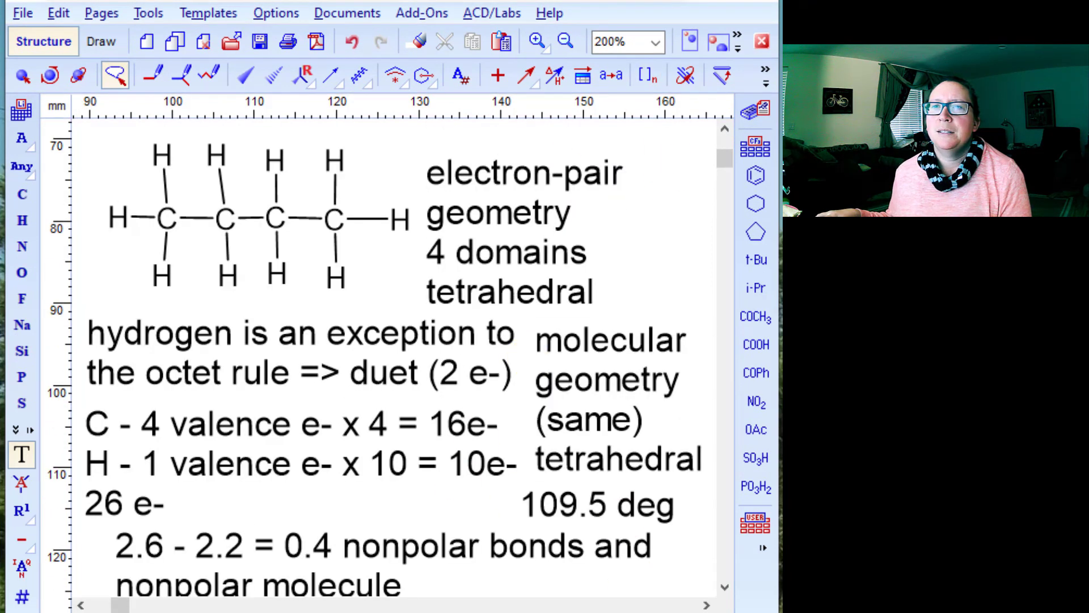
left_click(725, 587)
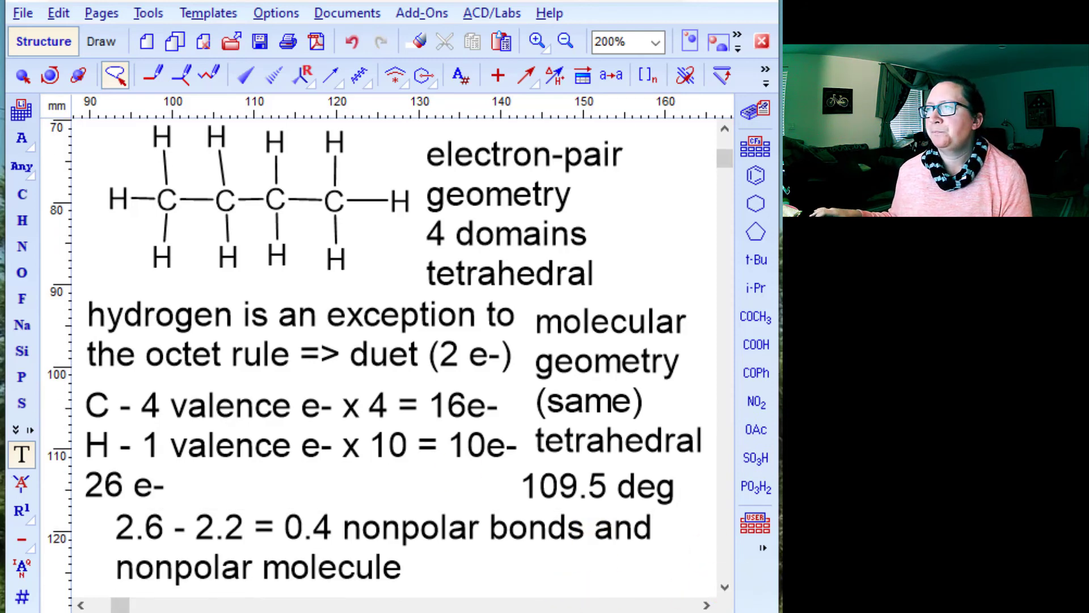
left_click(23, 12)
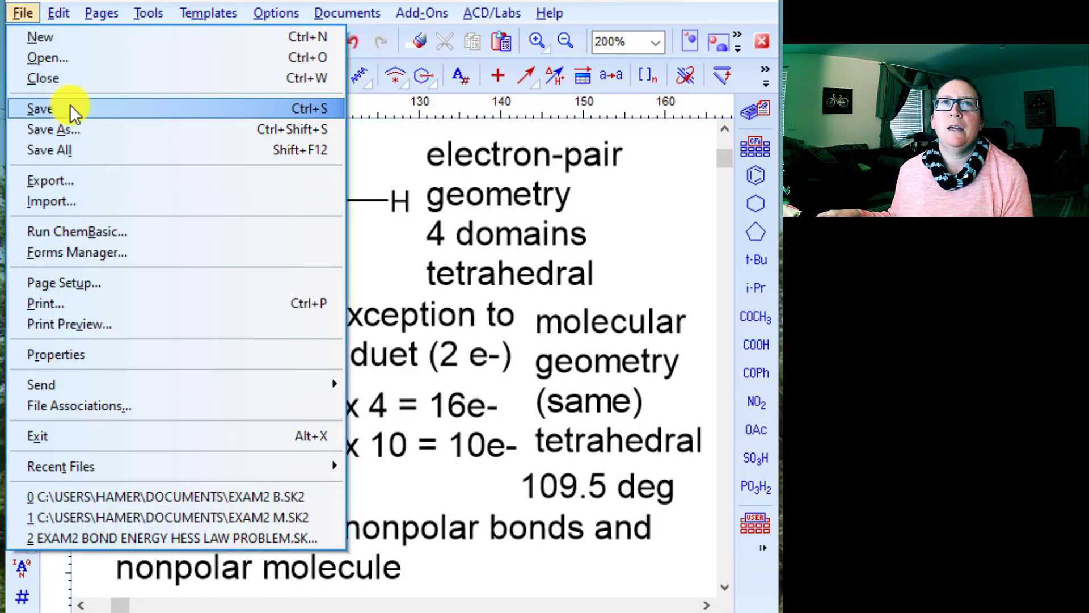
left_click(72, 129)
type("bu")
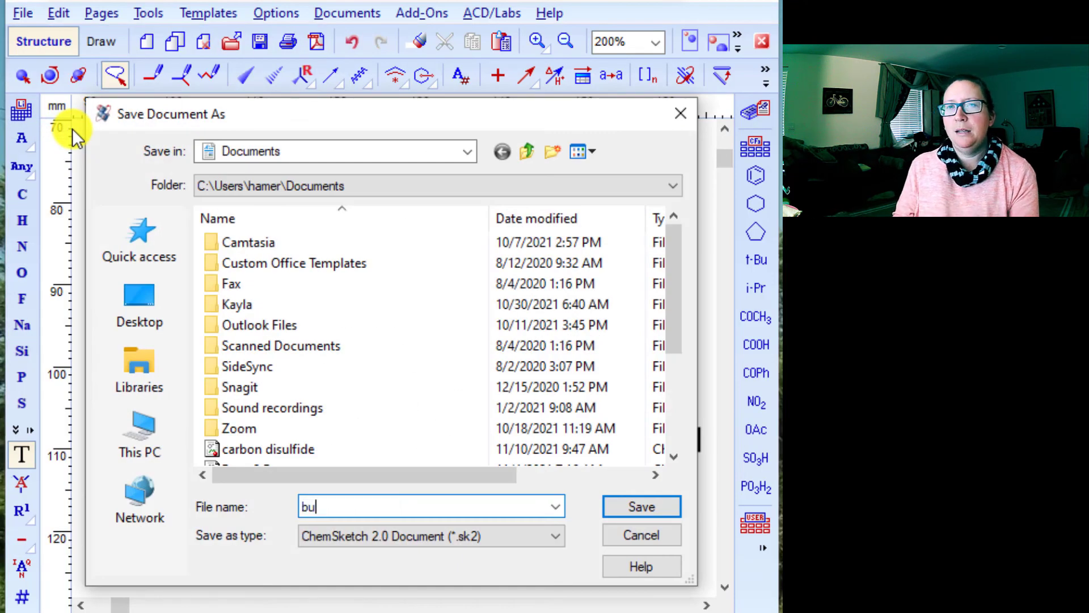
type("tane")
key("Return")
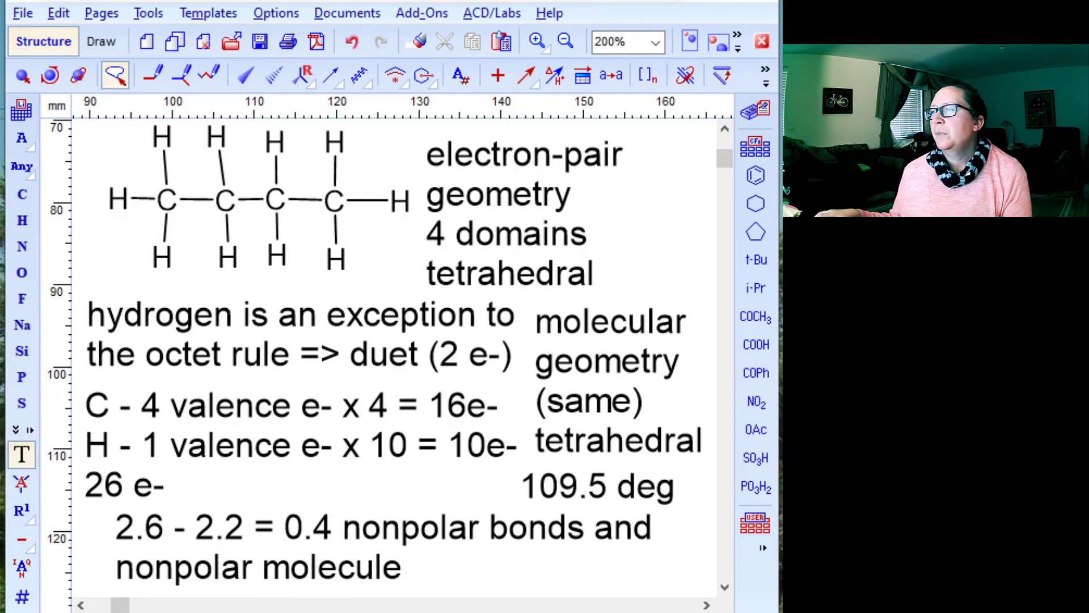
Step: Delete "(equatorial)" after "1 lone pair" in the electron-pair geometry note farther down the page
scroll(540, 476, "down", 5)
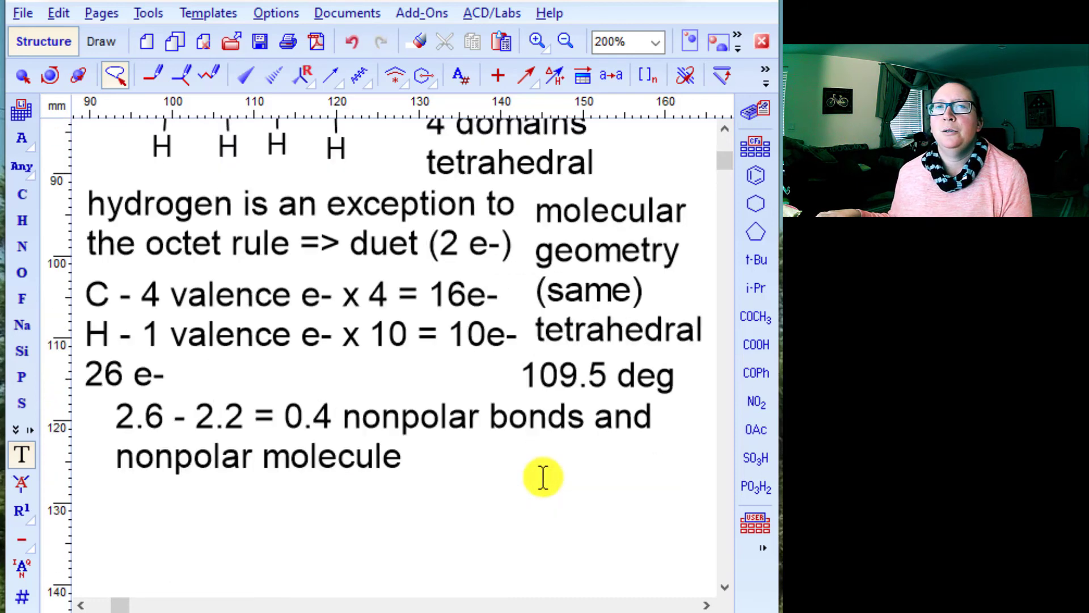
scroll(541, 478, "down", 4)
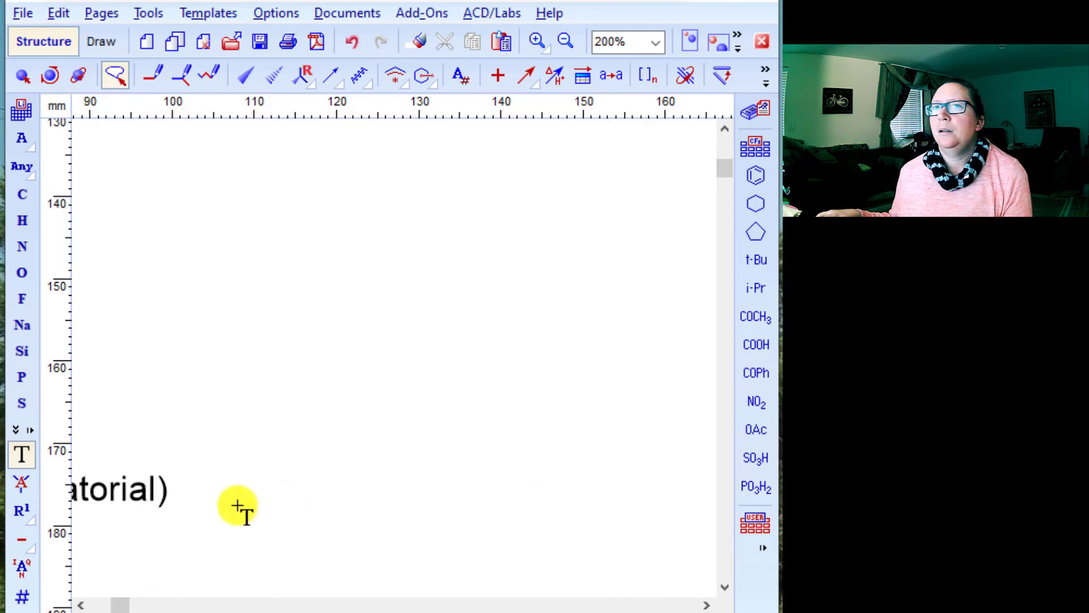
left_click(201, 489)
left_click(180, 482)
left_click(169, 484)
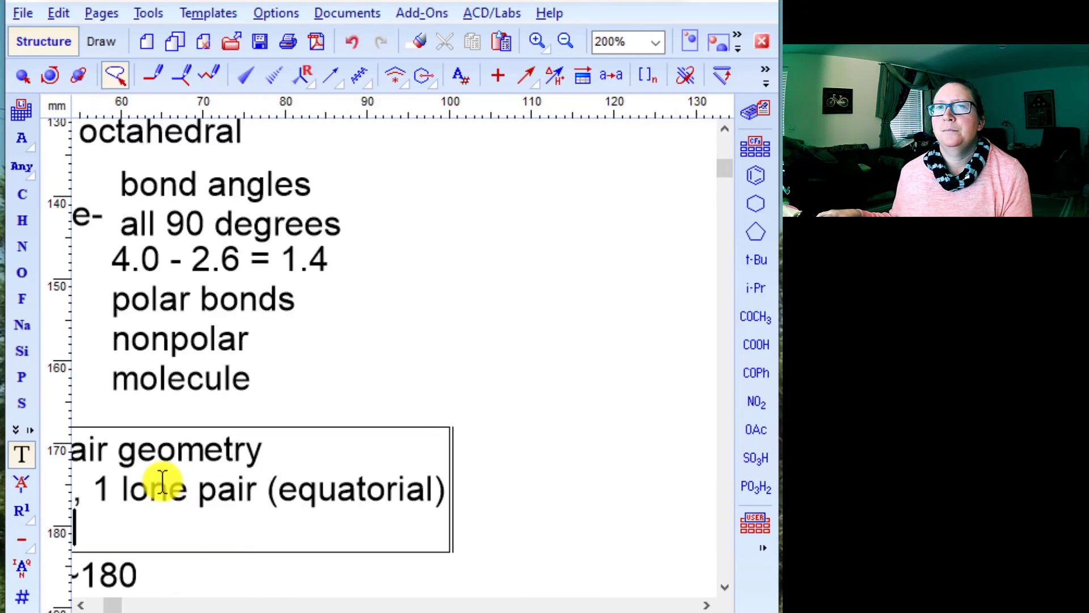
left_click_drag(277, 492, 461, 502)
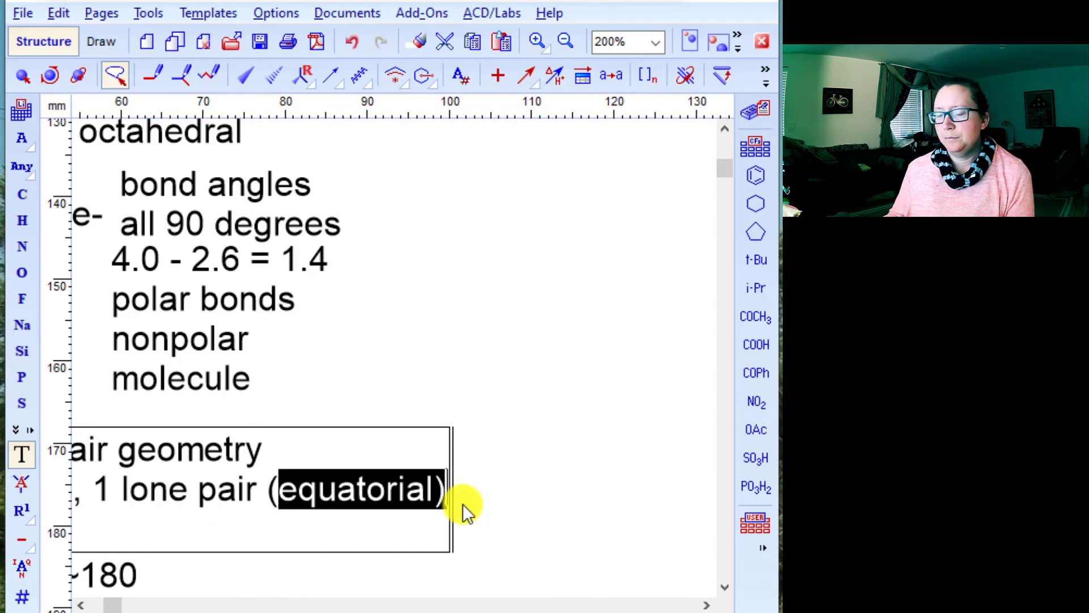
key("Delete")
left_click(512, 451)
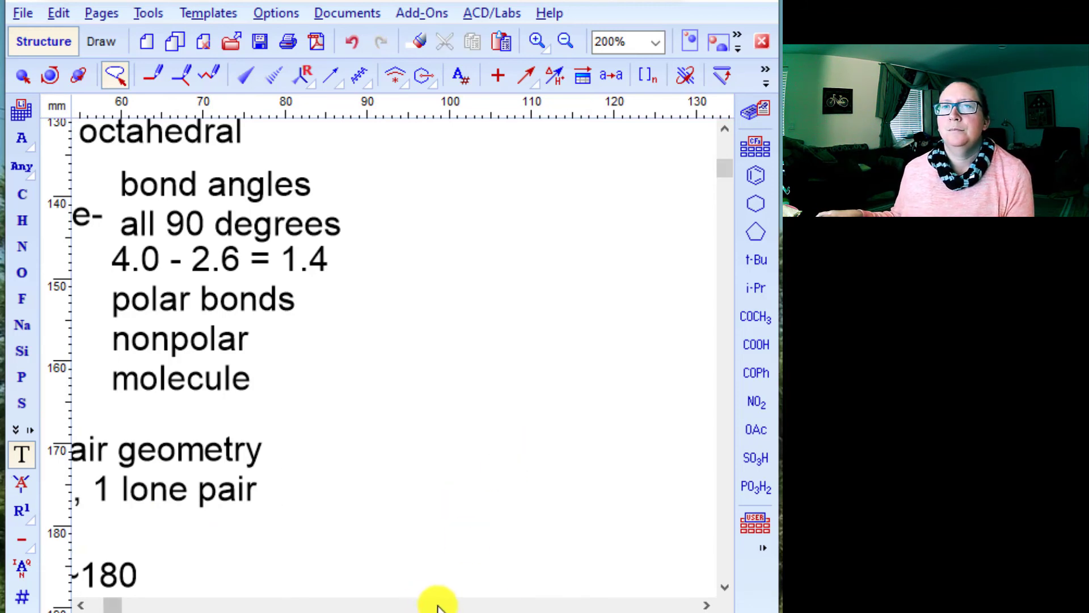
Step: In the empty area below the butane notes, place a carbon atom and bond chlorine atoms above, beside and below it
left_click(706, 605)
left_click(706, 606)
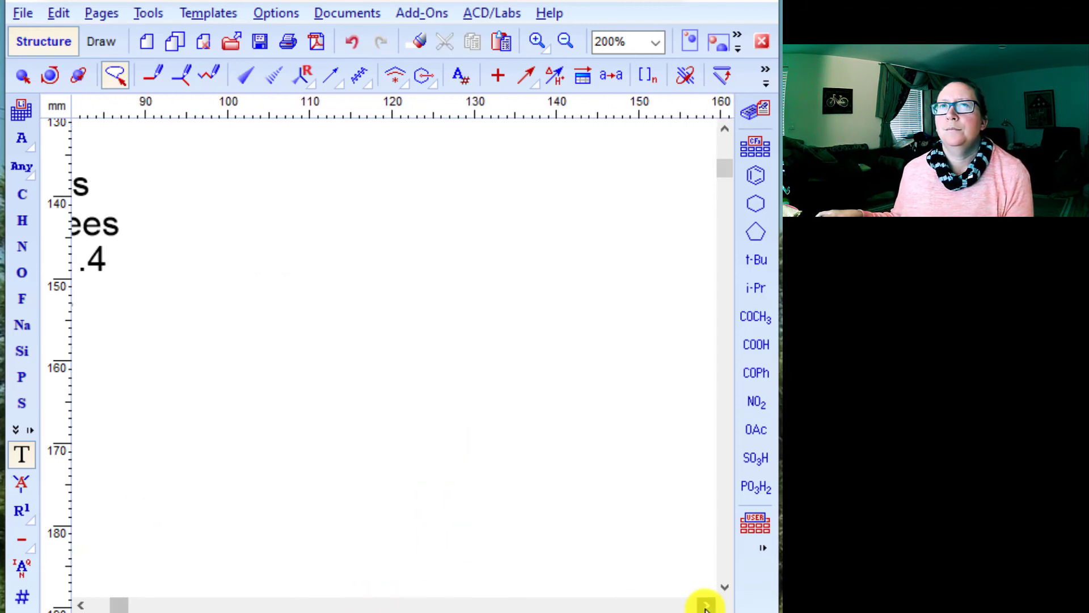
scroll(386, 477, "up", 2)
scroll(403, 483, "down", 2)
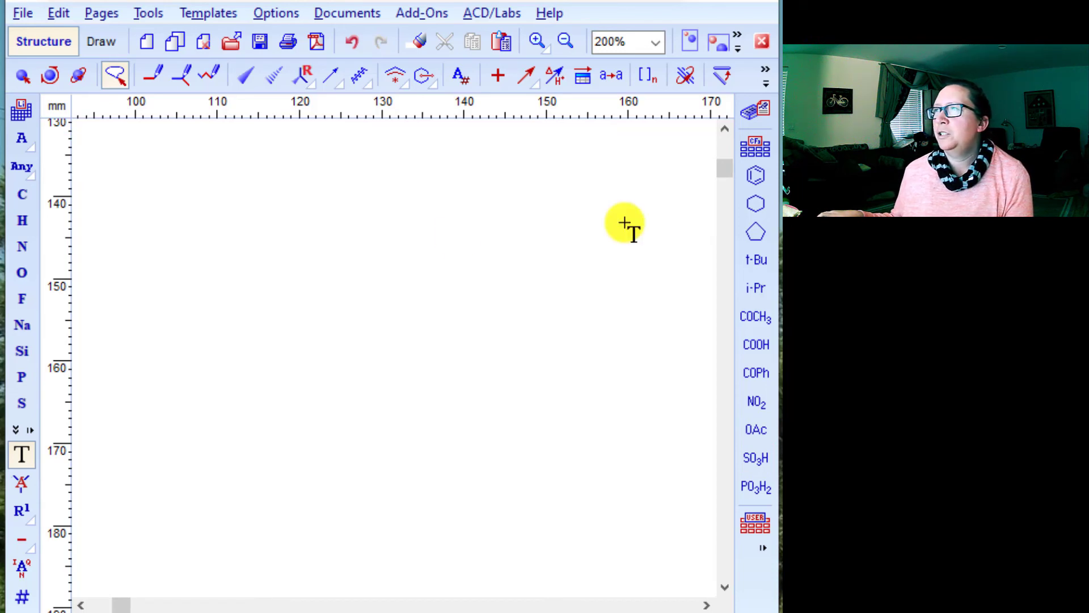
left_click(25, 196)
left_click(192, 199)
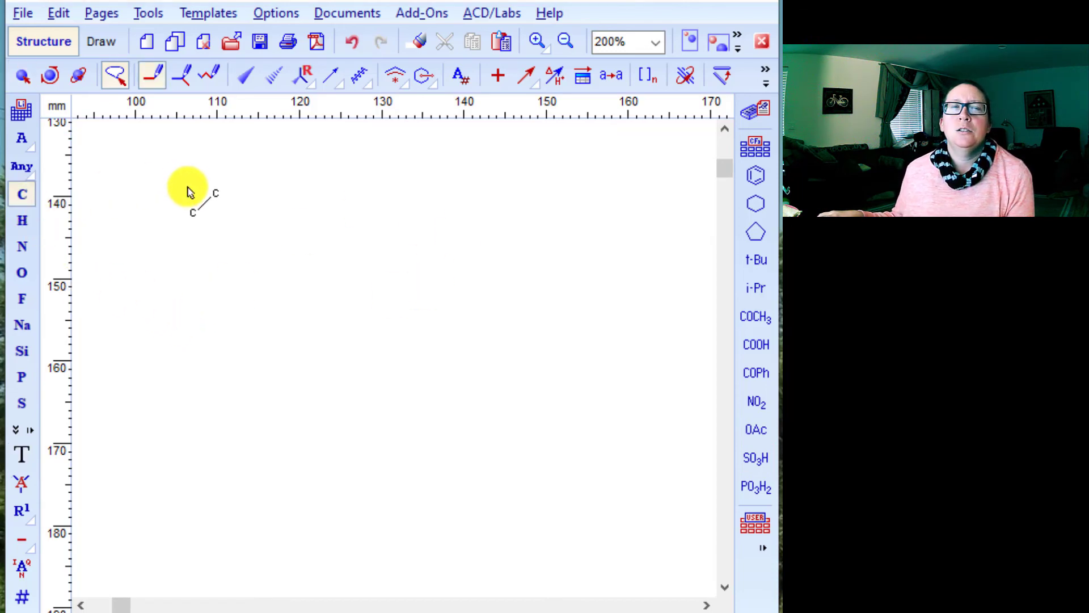
left_click(189, 193)
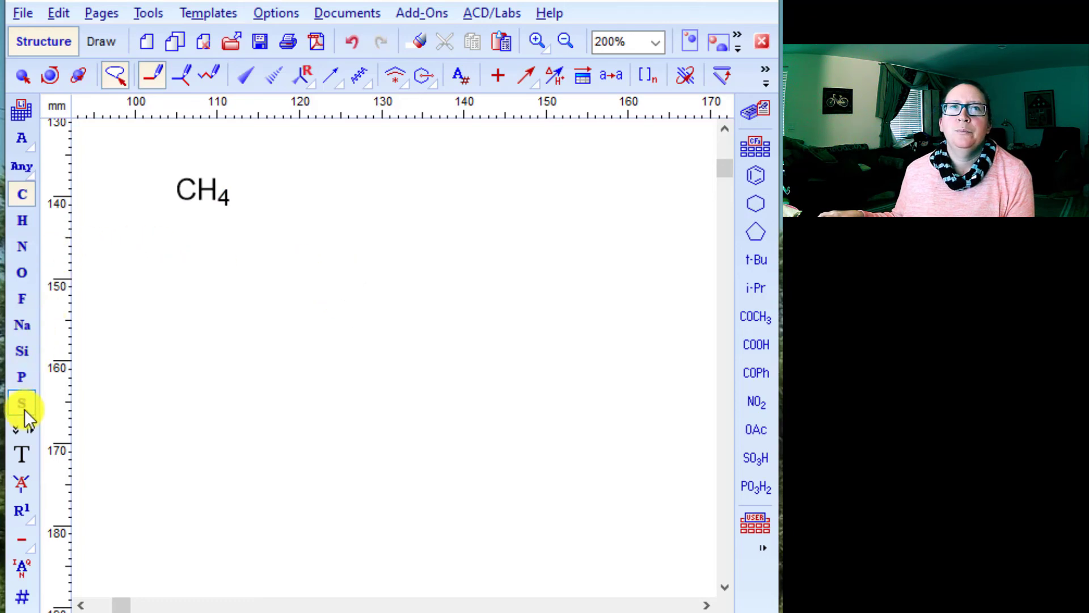
left_click(16, 428)
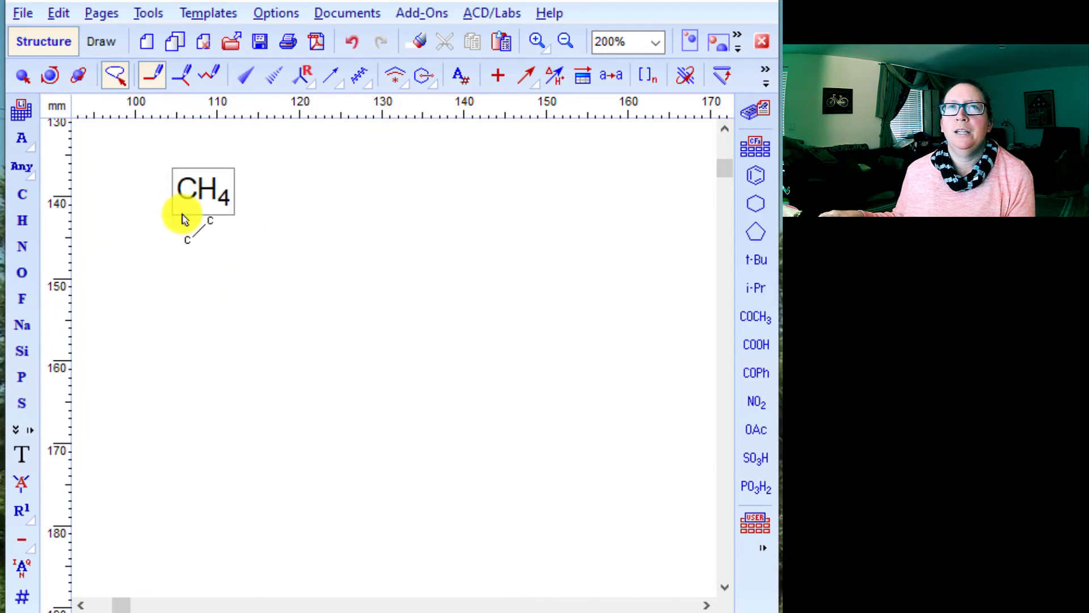
left_click_drag(184, 220, 173, 241)
left_click_drag(187, 190, 187, 128)
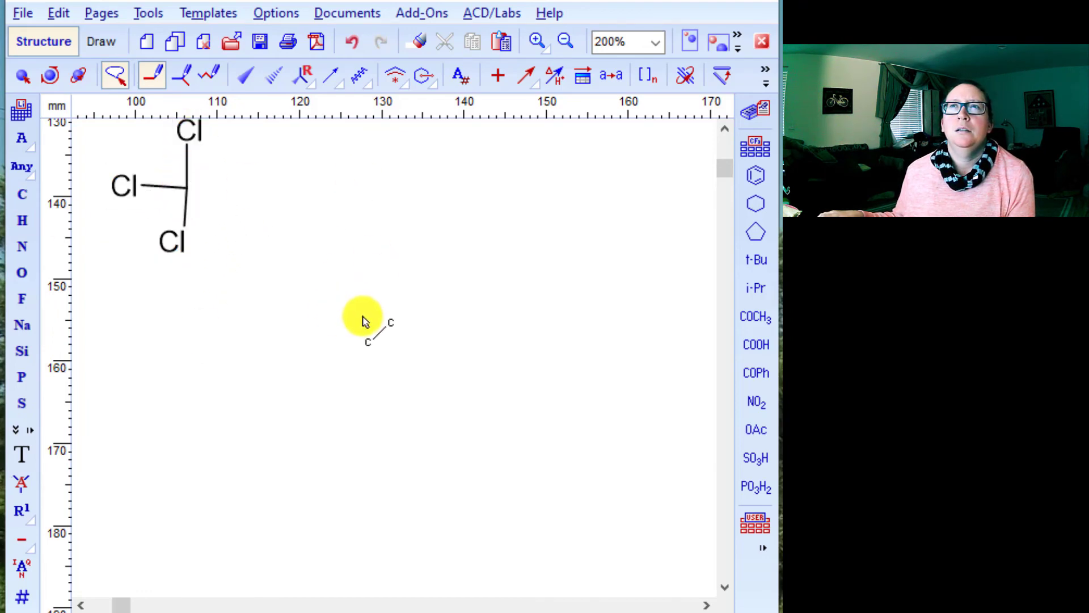
Step: Select the whole chlorinated carbon structure and clean up its bond angles and lengths with Clean Structure
scroll(363, 321, "up", 1)
scroll(363, 320, "down", 1)
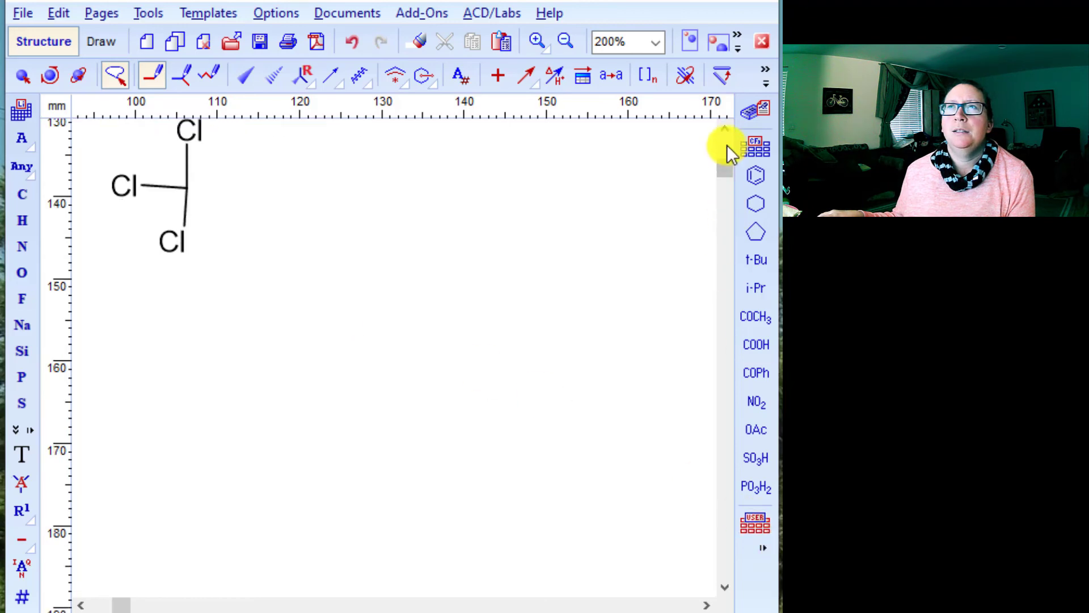
left_click(725, 130)
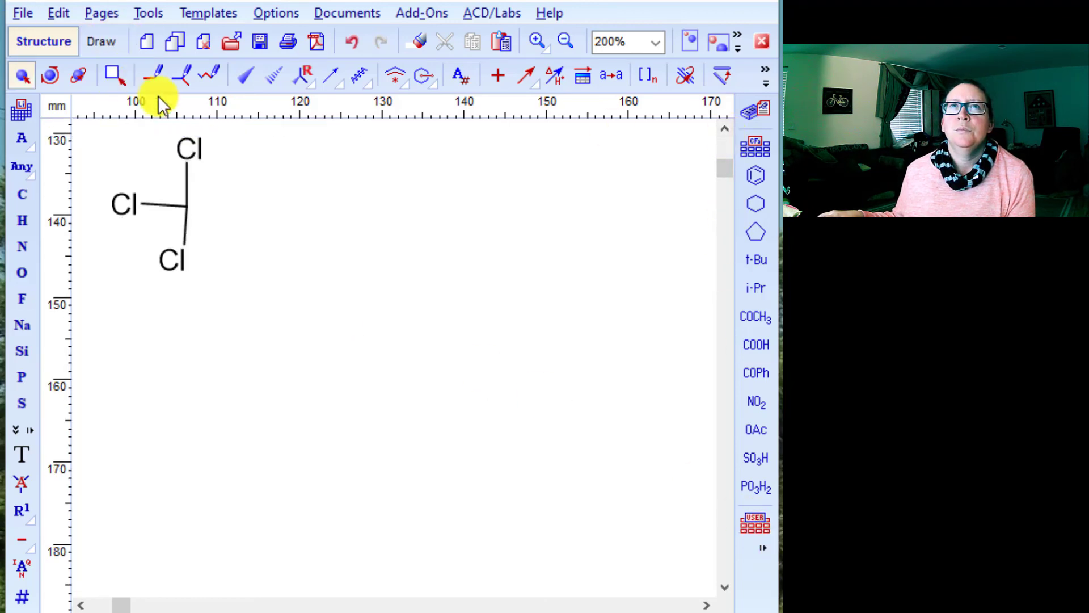
left_click_drag(270, 132, 99, 317)
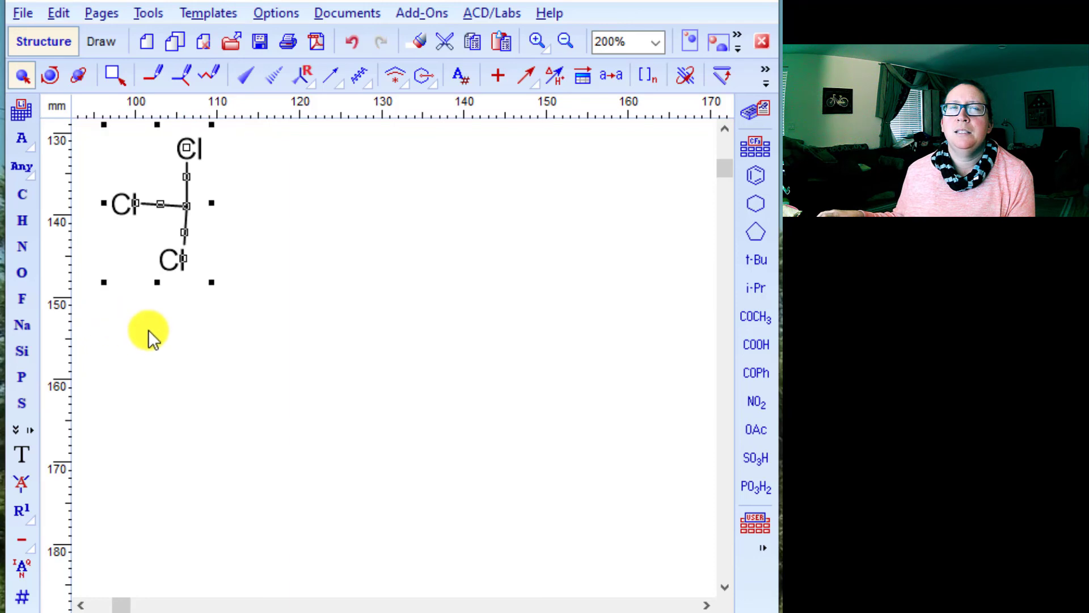
left_click(140, 13)
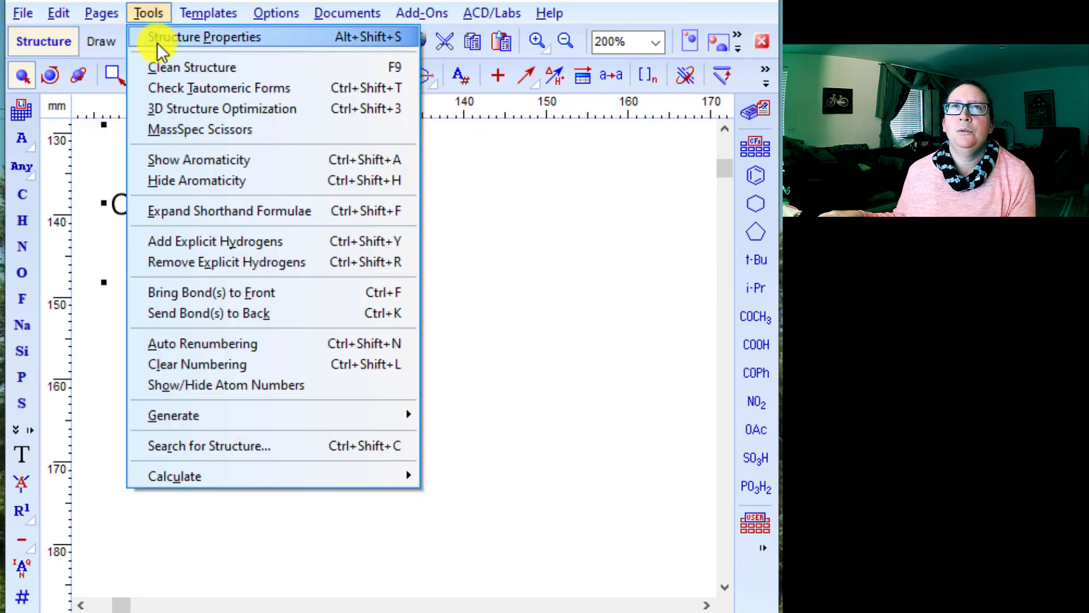
left_click(162, 67)
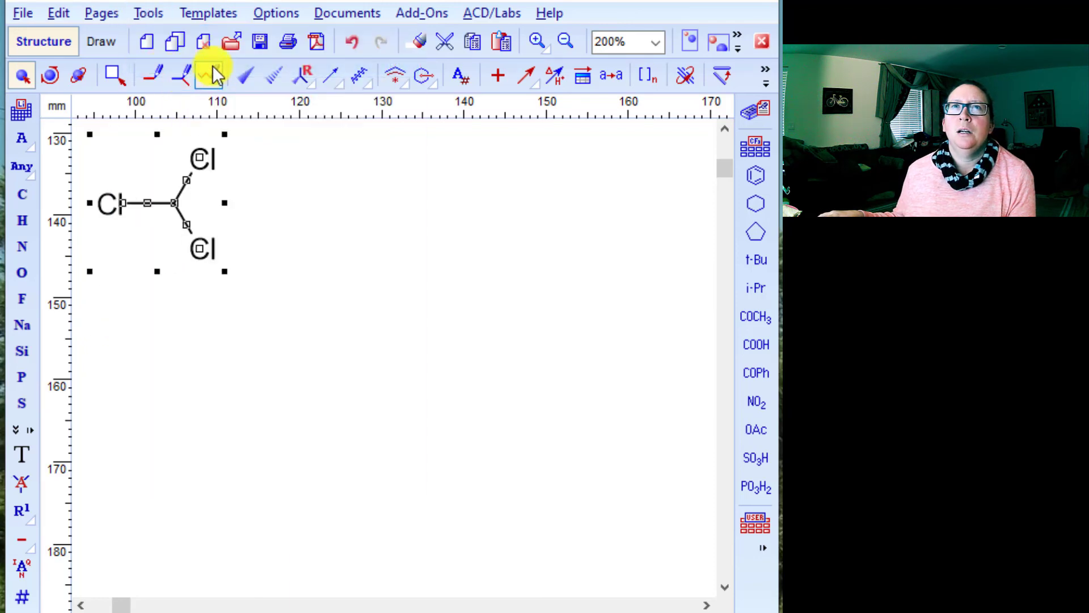
Step: Set the selected structure's properties to show all carbon symbols and apply the change
right_click(173, 221)
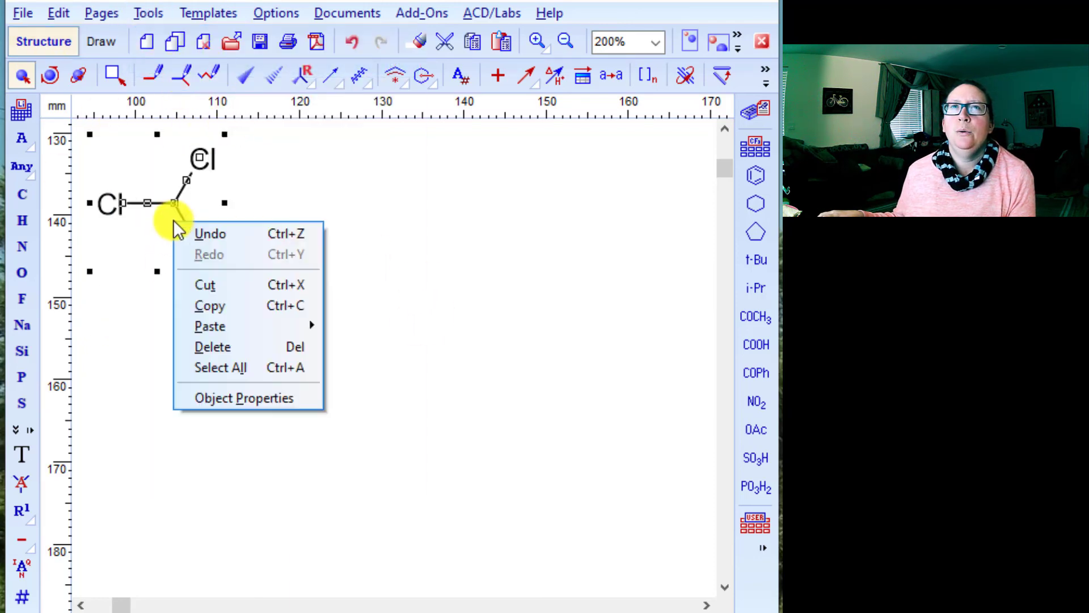
left_click(230, 394)
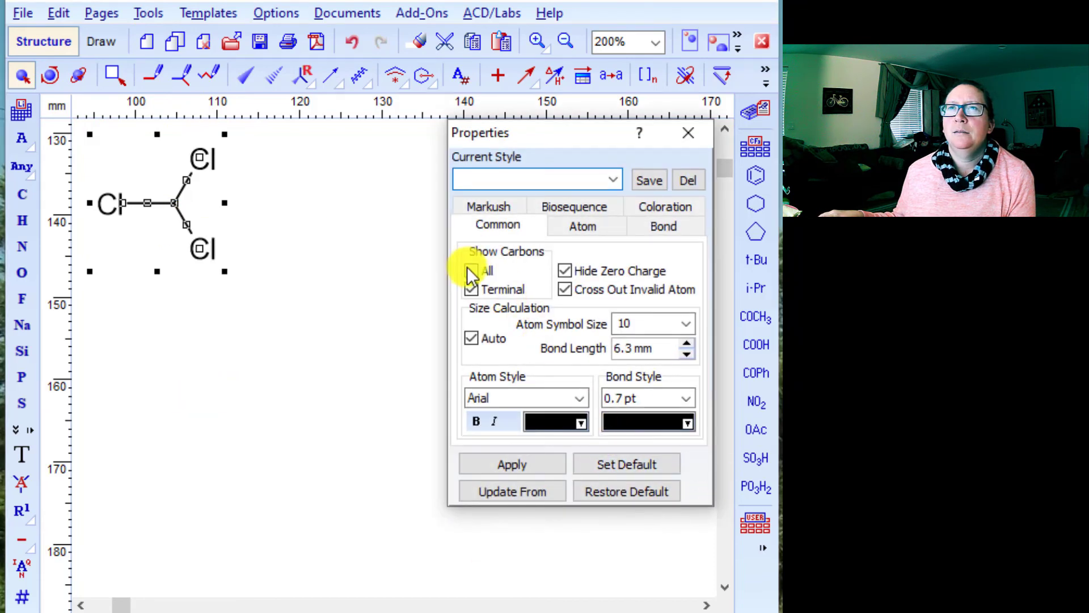
left_click(471, 270)
left_click(522, 460)
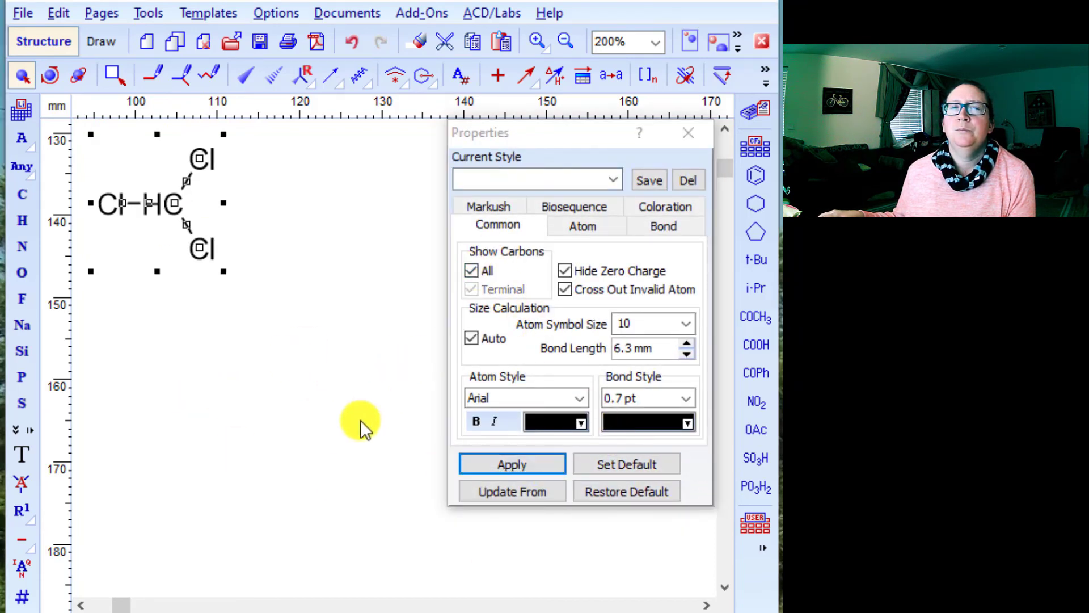
Step: Add explicit hydrogens to the chlorinated structure, close its properties and deselect it
left_click(147, 14)
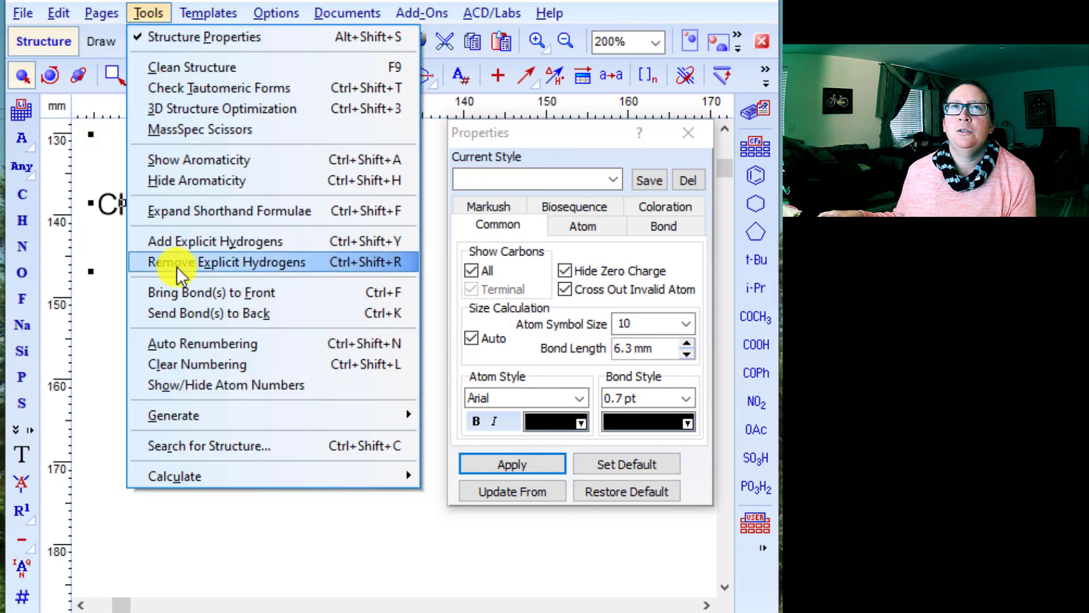
left_click(187, 241)
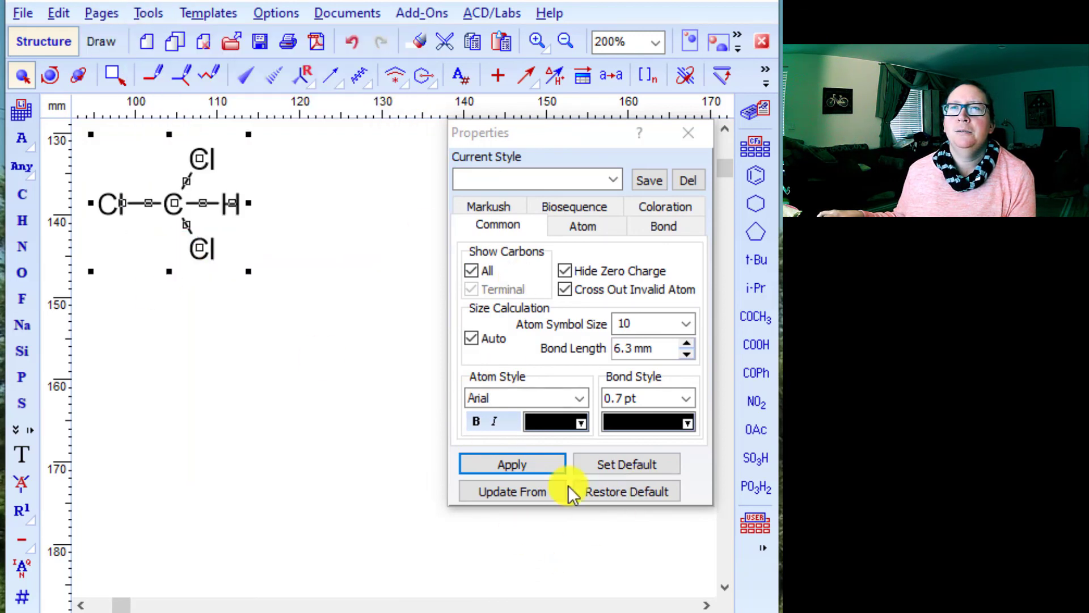
left_click(688, 133)
left_click(253, 348)
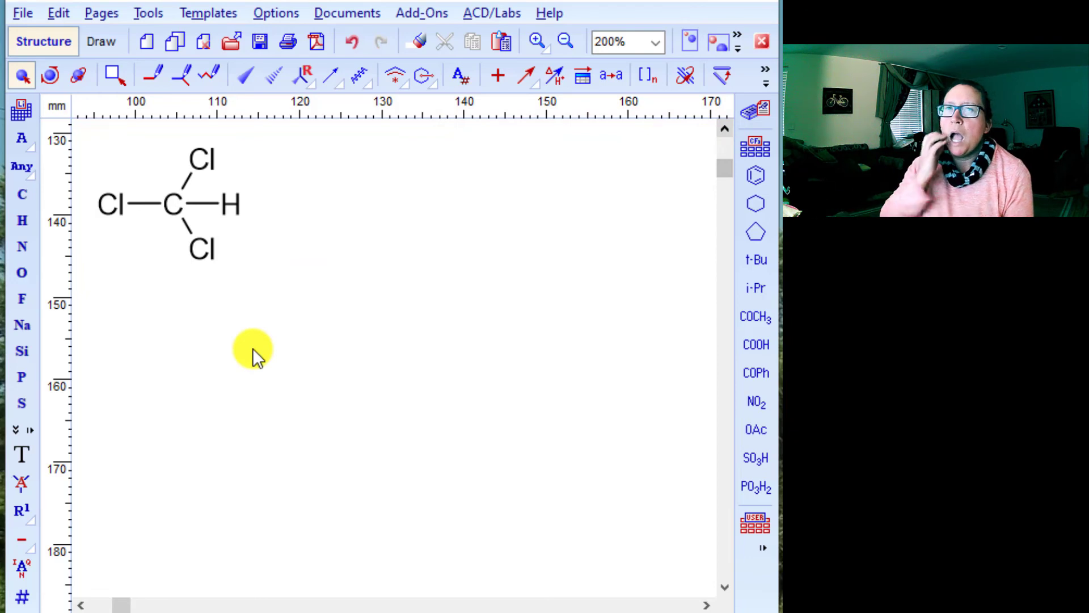
Step: Select the whole CHCl3 structure, run 3D Structure Optimization on it and show it in the 3D viewer
left_click_drag(286, 157, 77, 289)
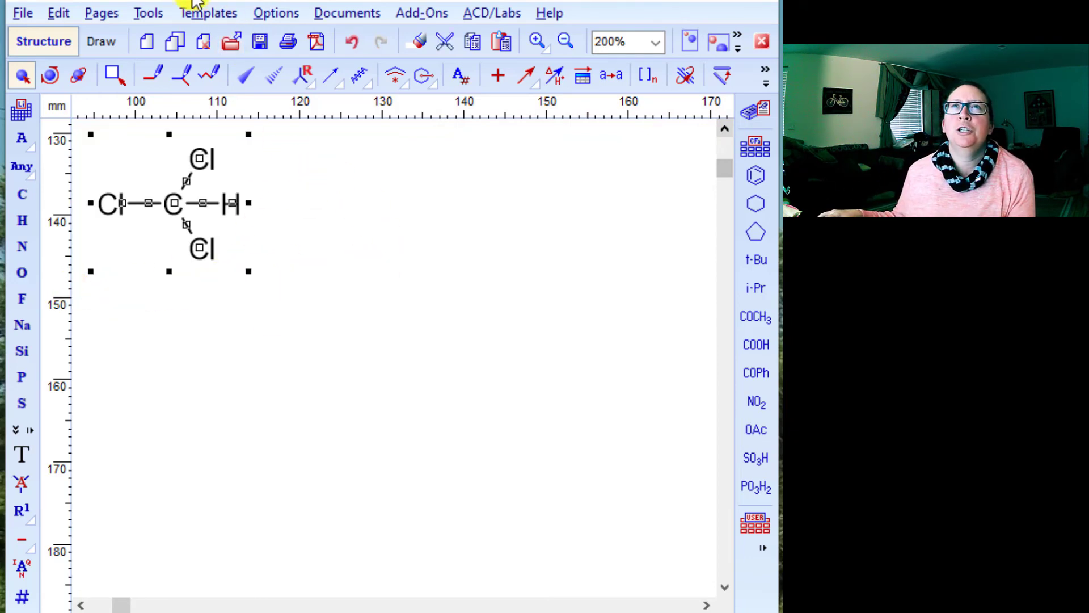
left_click(146, 12)
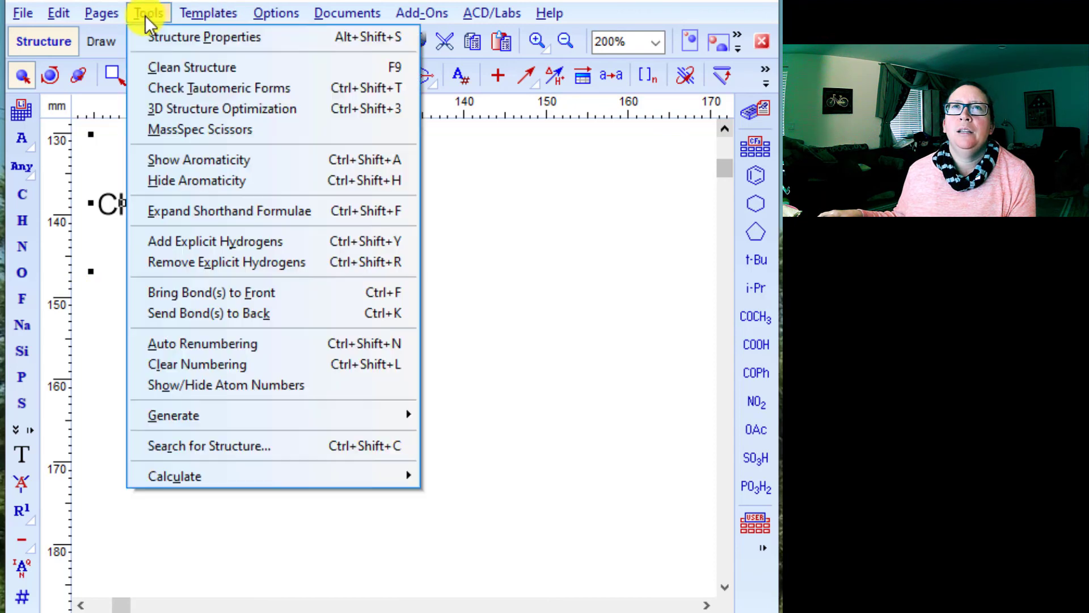
left_click(173, 108)
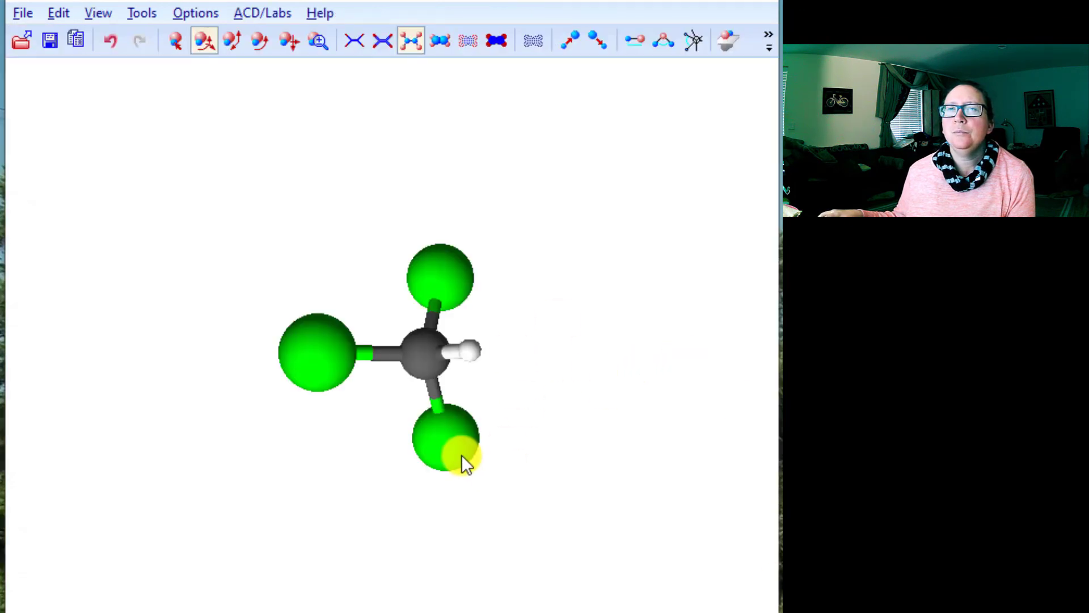
Step: Rotate the ball-and-stick CHCl3 model to examine how the hydrogen and chlorine atoms are arranged around the carbon
left_click_drag(461, 454, 350, 292)
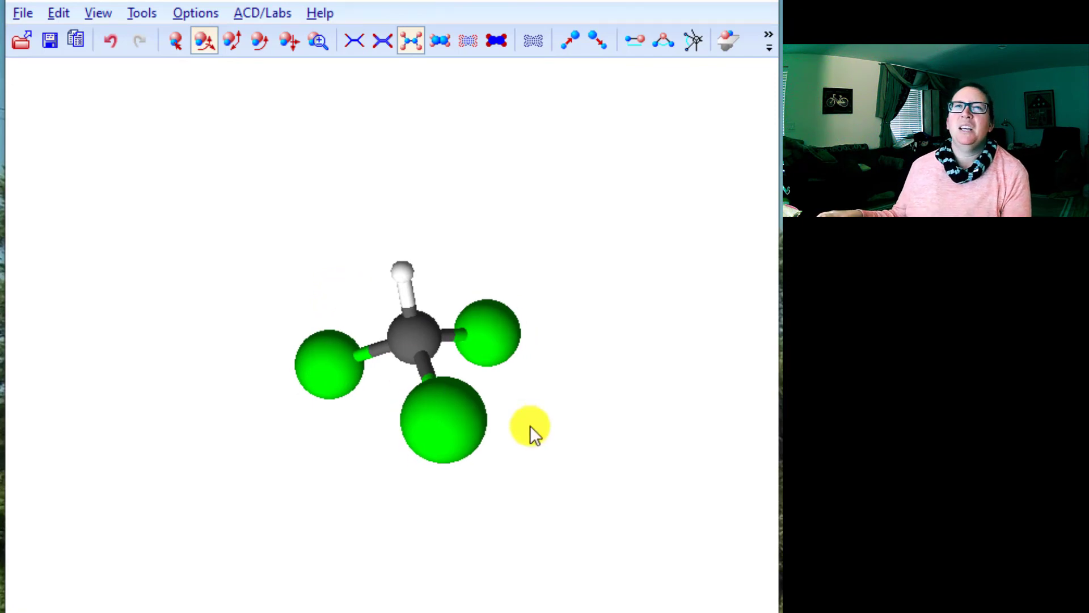
mouse_move(416, 335)
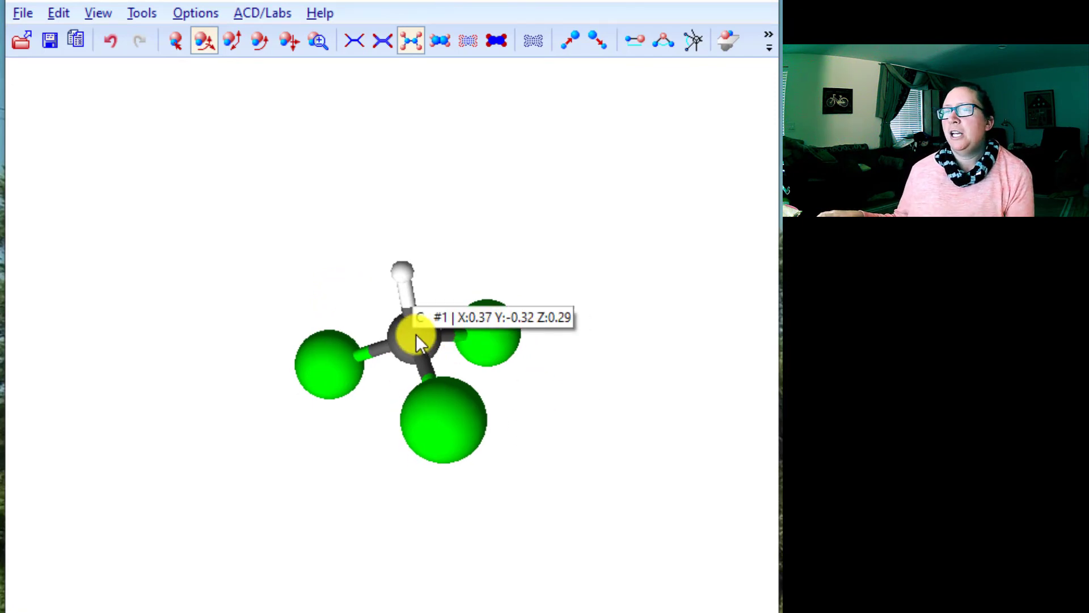
mouse_move(404, 273)
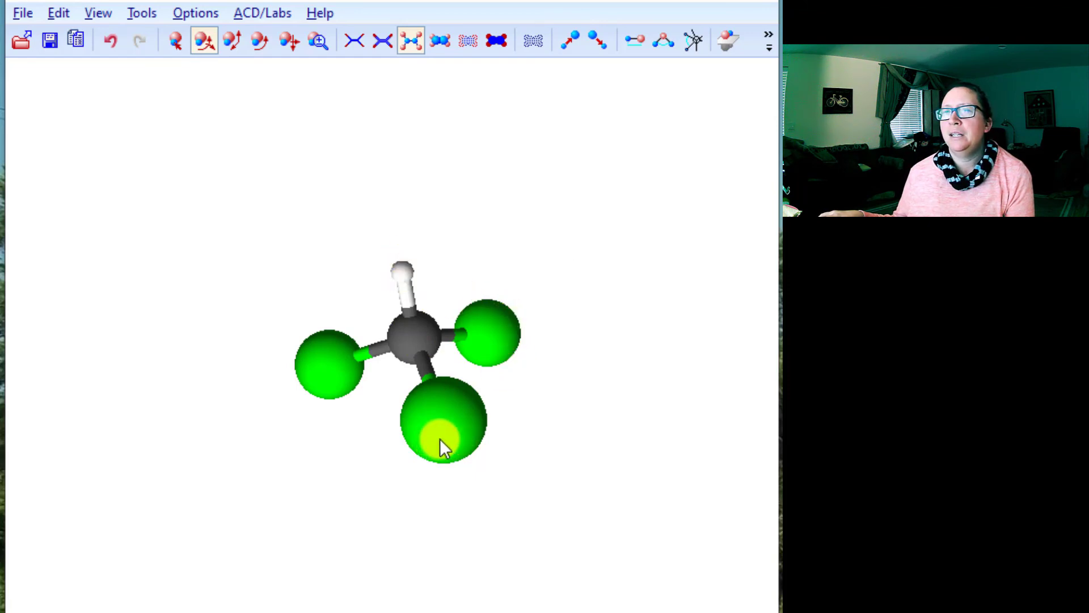
left_click_drag(442, 442, 448, 221)
mouse_move(417, 321)
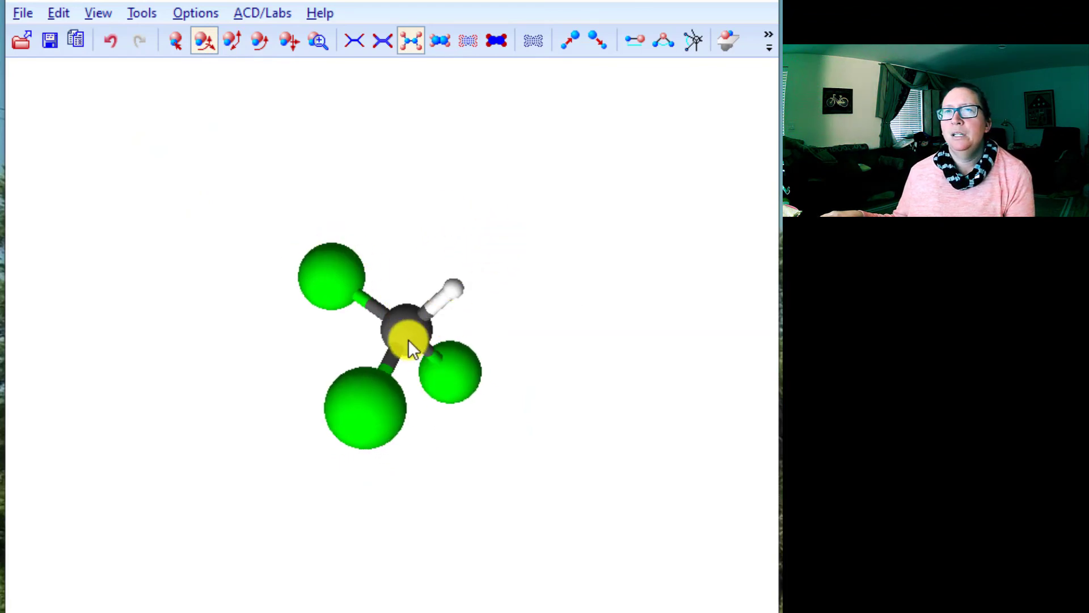
left_click_drag(421, 340, 527, 416)
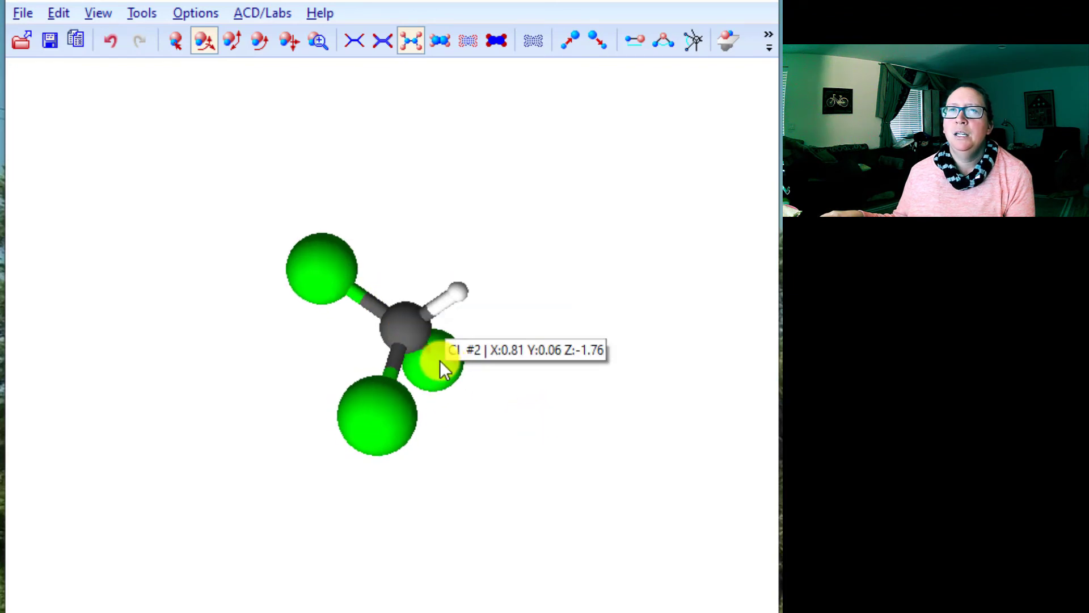
left_click_drag(441, 360, 278, 344)
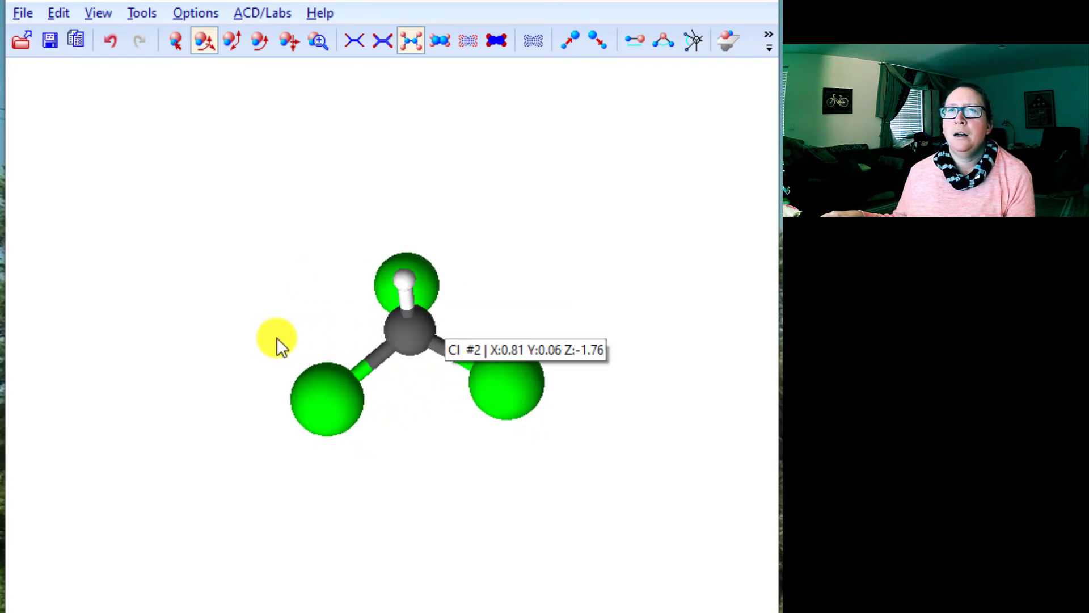
left_click_drag(505, 384, 170, 379)
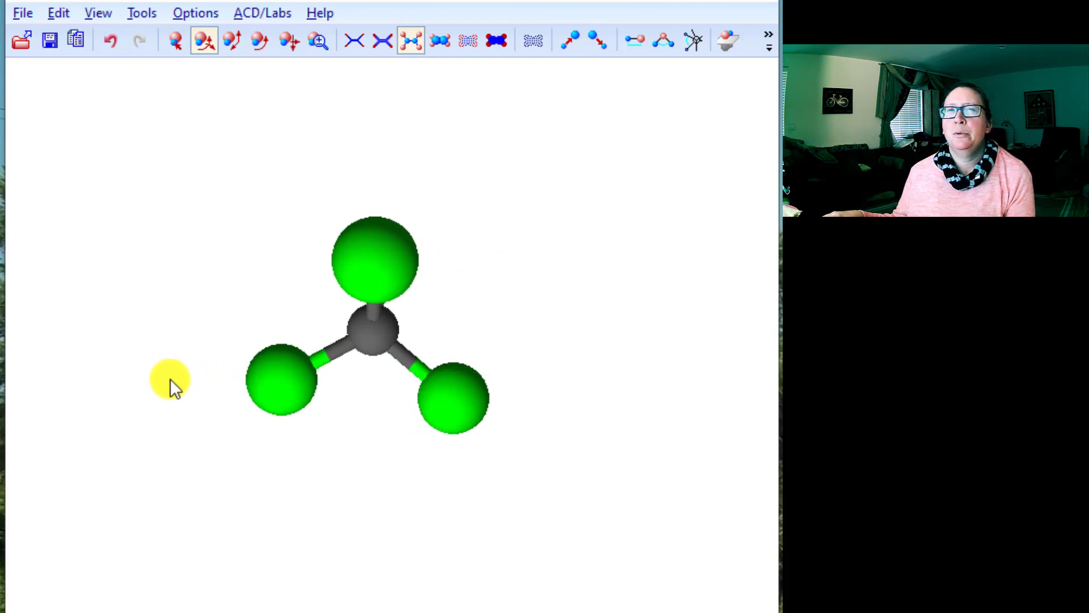
left_click_drag(459, 406, 249, 388)
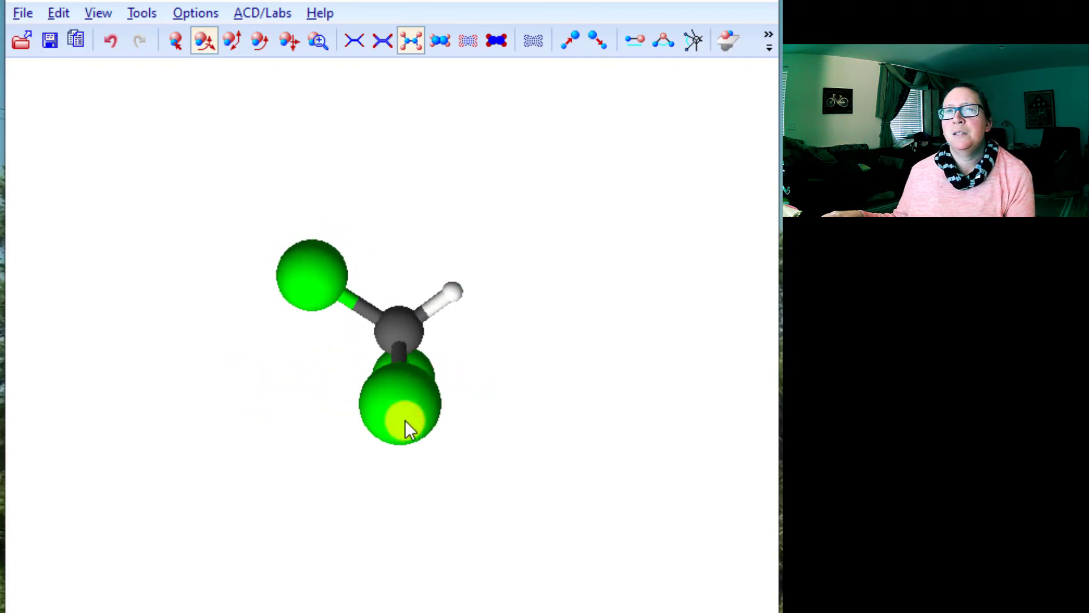
left_click_drag(423, 421, 412, 440)
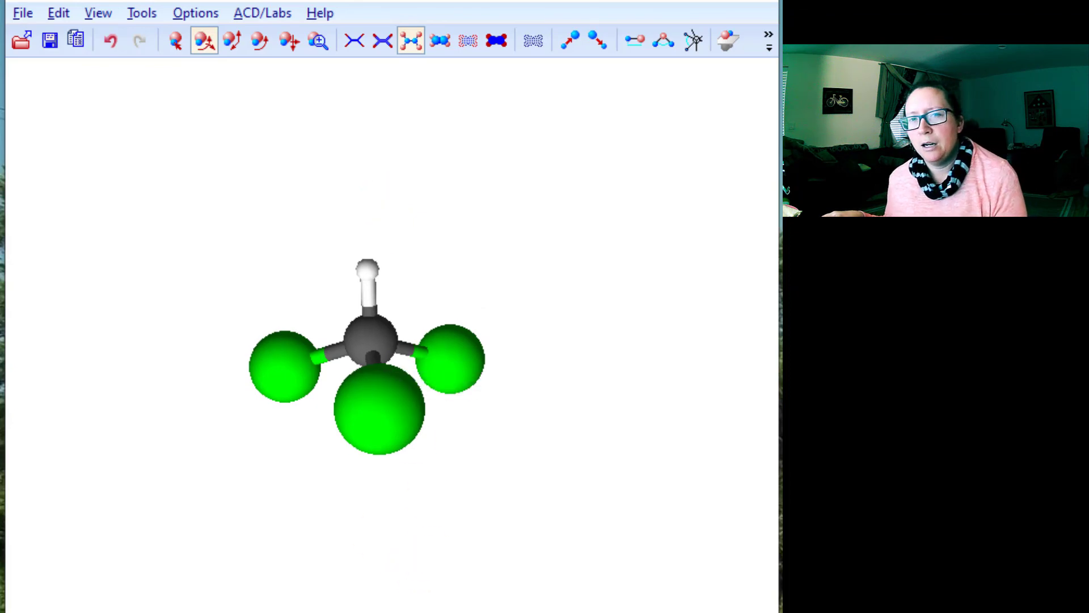
Step: Switch back to the ChemSketch drawing and move the hydrogen atom outward from the carbon so their bond has visible length
left_click(681, 609)
left_click(304, 317)
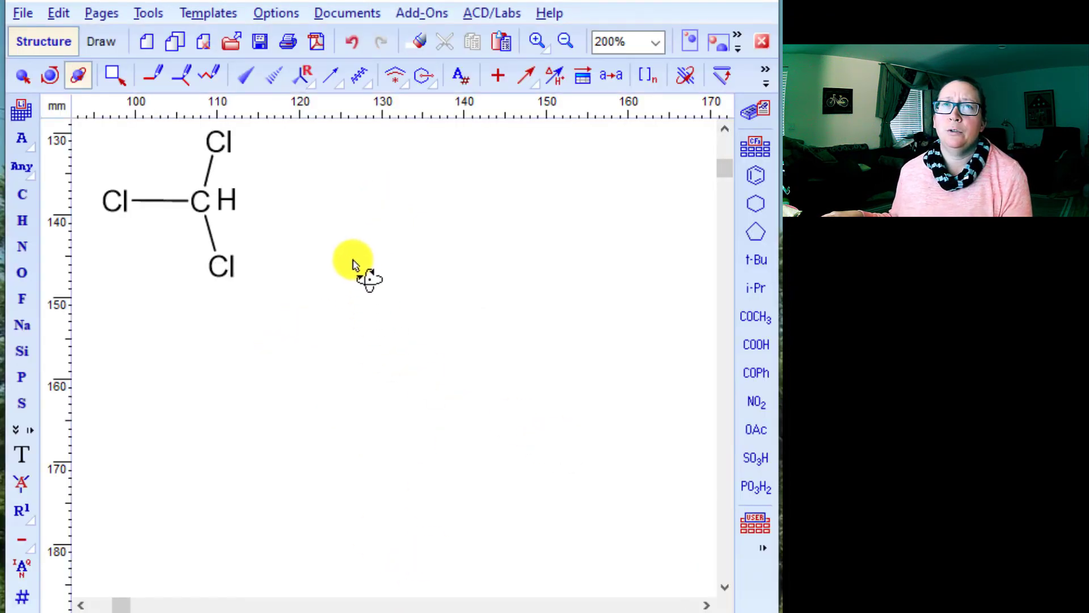
left_click(229, 201)
mouse_move(230, 201)
left_mouse_down()
mouse_move(260, 201)
mouse_move(231, 203)
left_mouse_up()
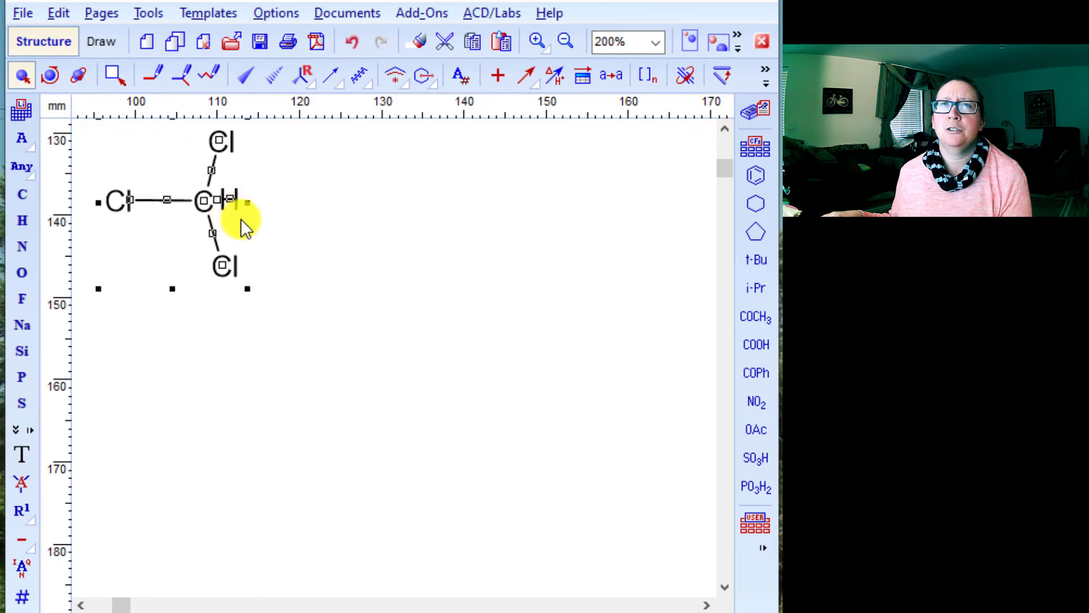
left_click(269, 217)
left_click(240, 199)
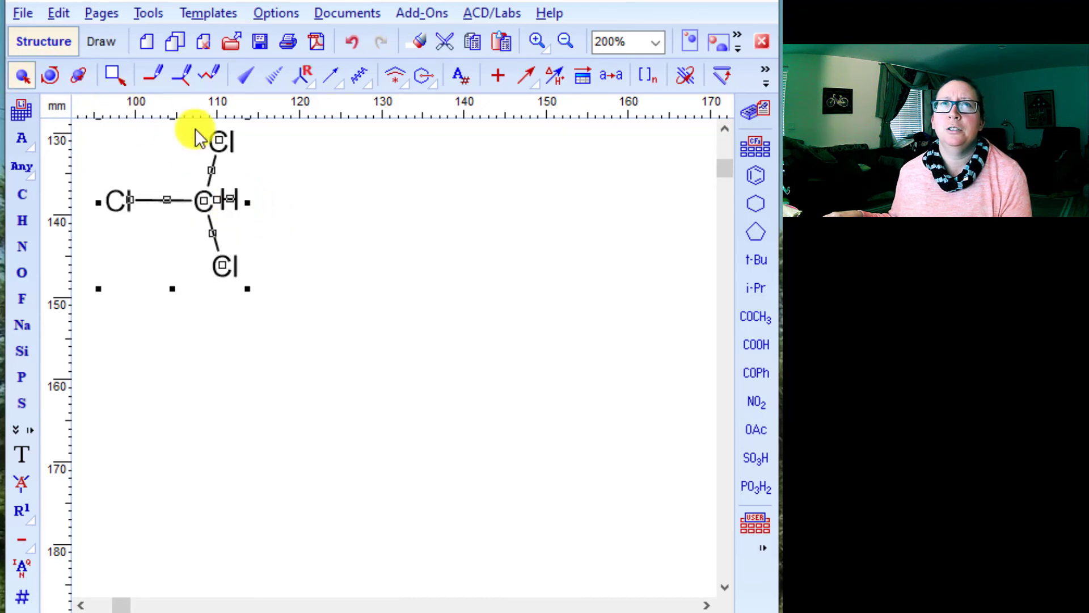
left_click(236, 224)
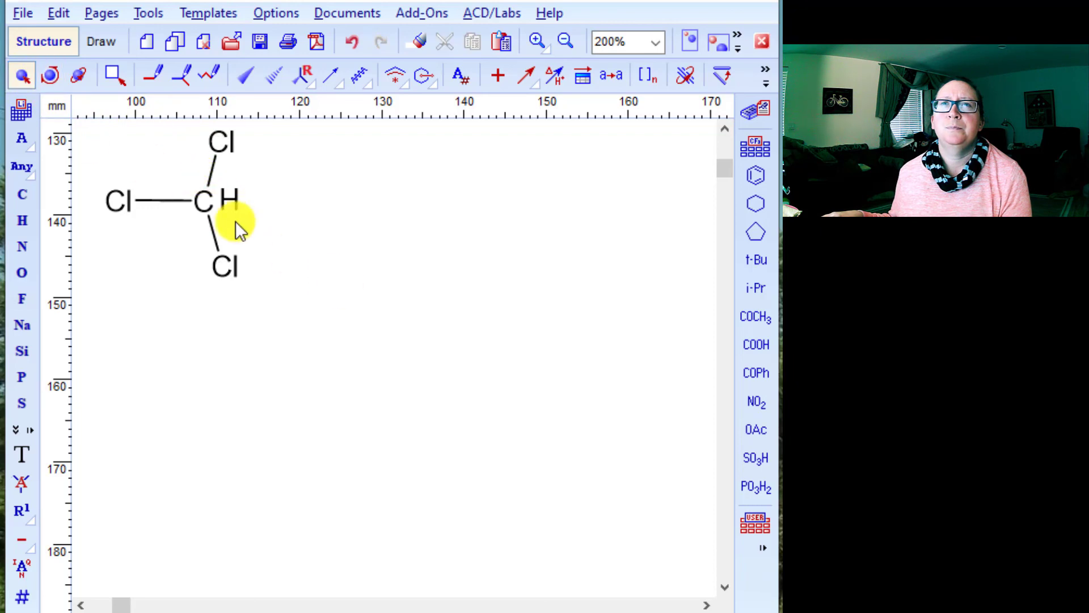
left_click(222, 205)
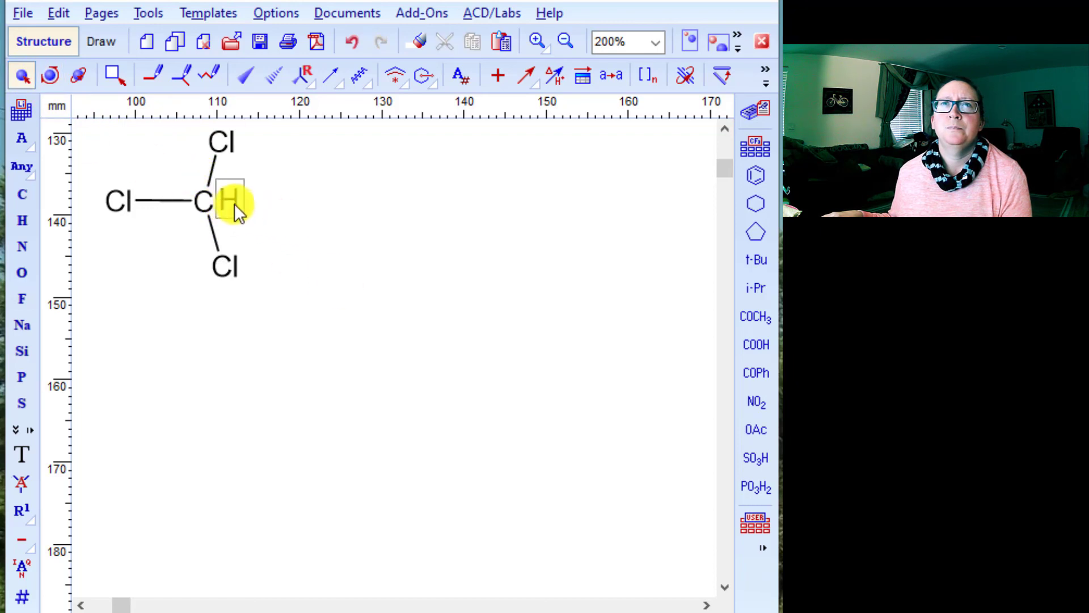
left_click_drag(233, 202, 275, 241)
left_click(382, 254)
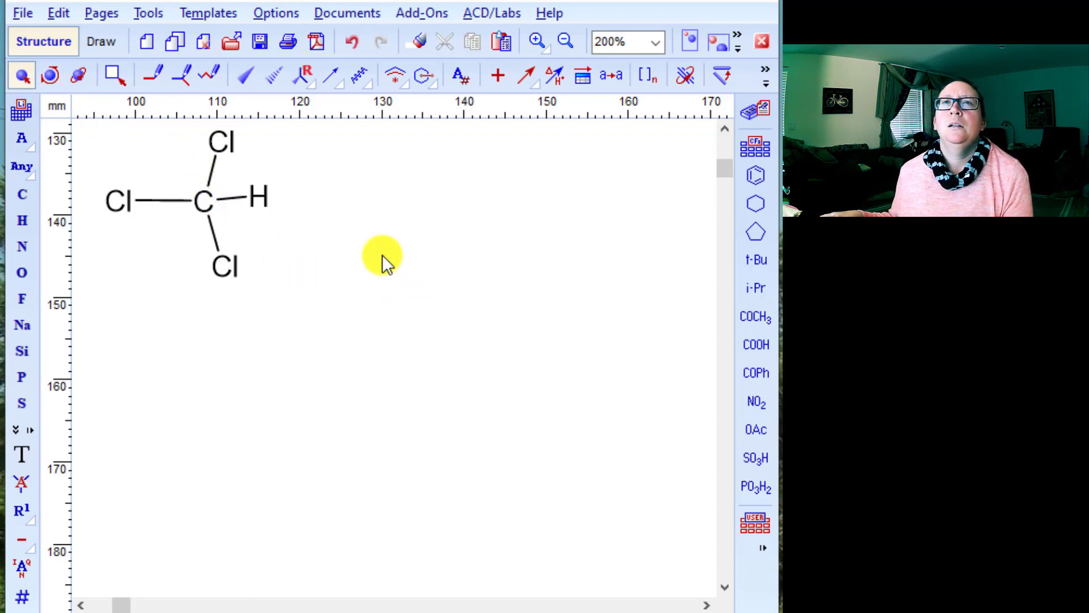
Step: Start a text note below the CHCl3 structure with the lines "C - 4 valence e-" and "H - 1 valence e-"
left_click(20, 248)
left_click(22, 454)
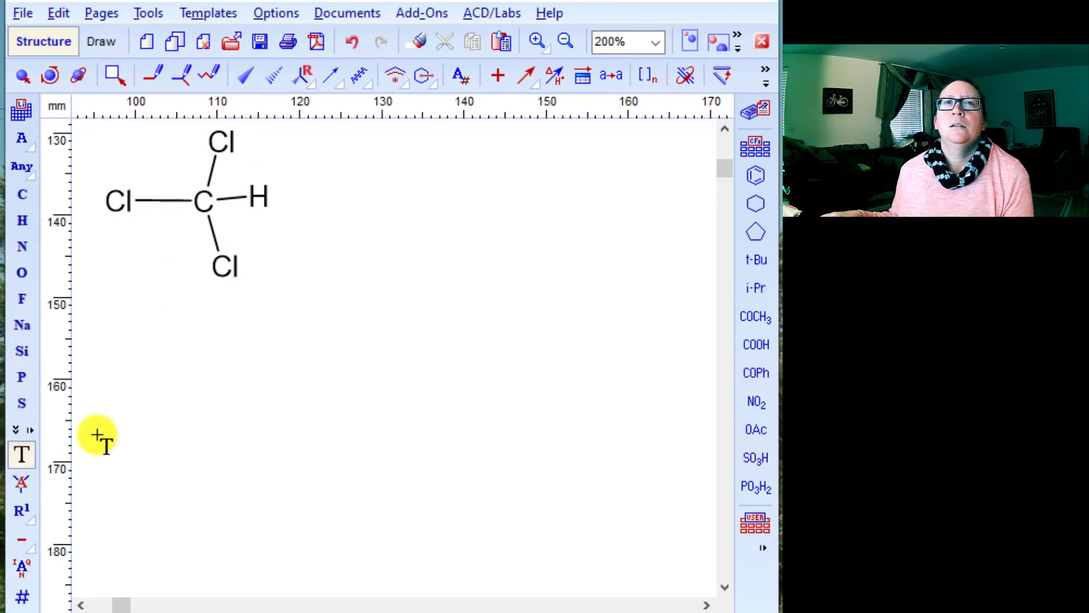
left_click(97, 312)
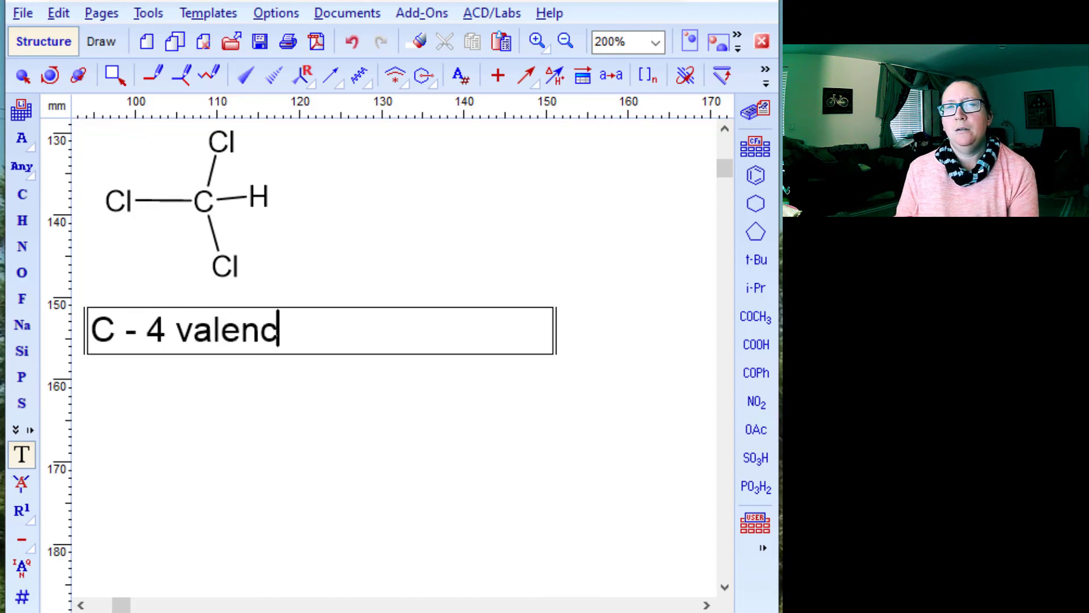
type("C - 4 valence e-")
key("Return")
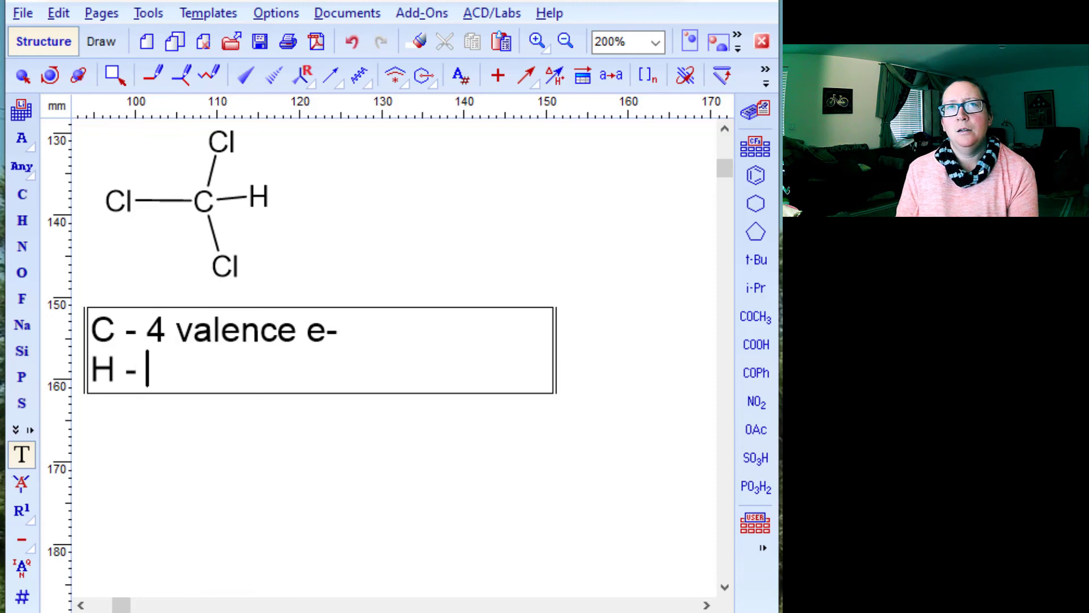
type("nce e-")
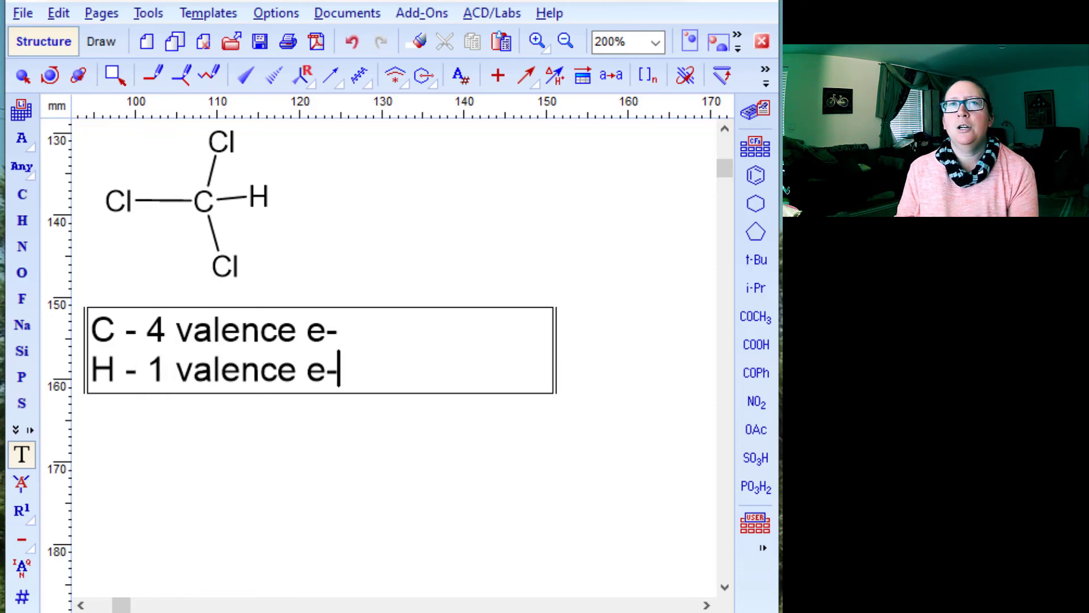
Step: Add the line "Cl - 7 valence e- x 3 = 21 e-" to the valence electron note
key("Return")
type("Cl -")
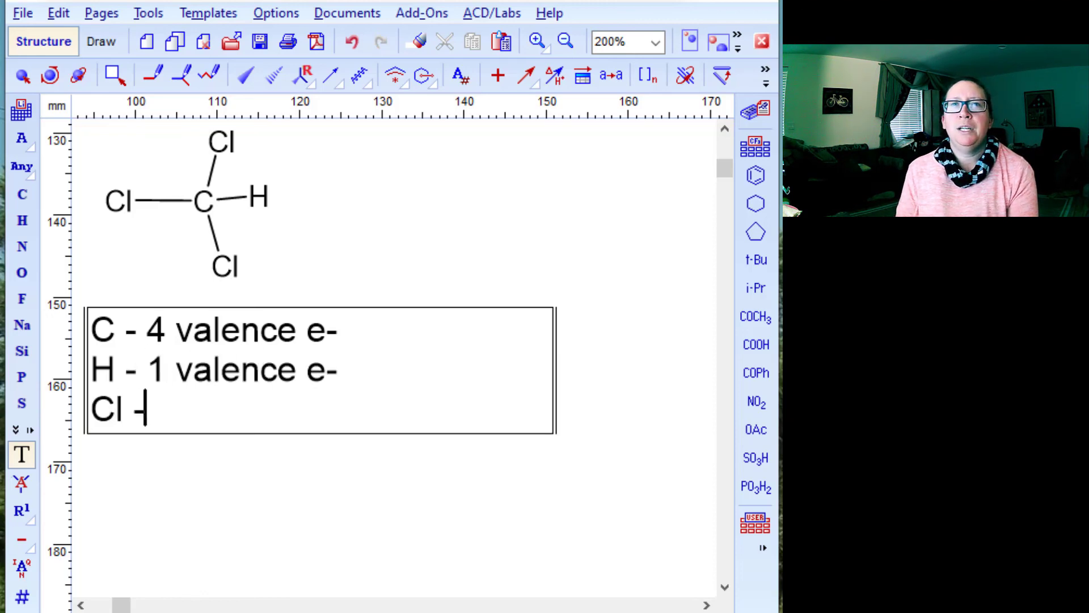
type(" 7 val")
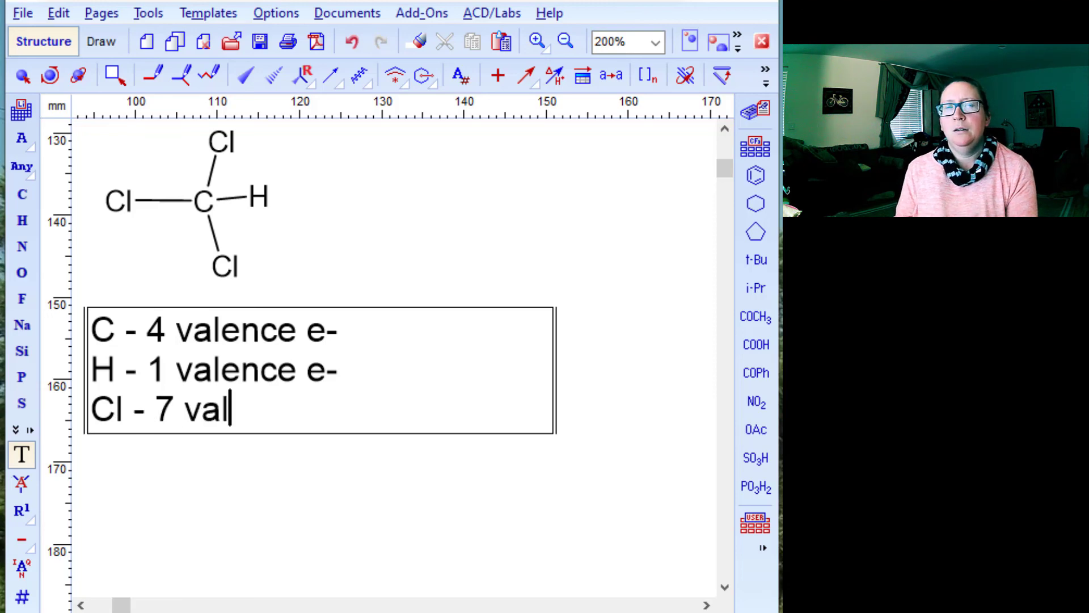
type("ence e- ")
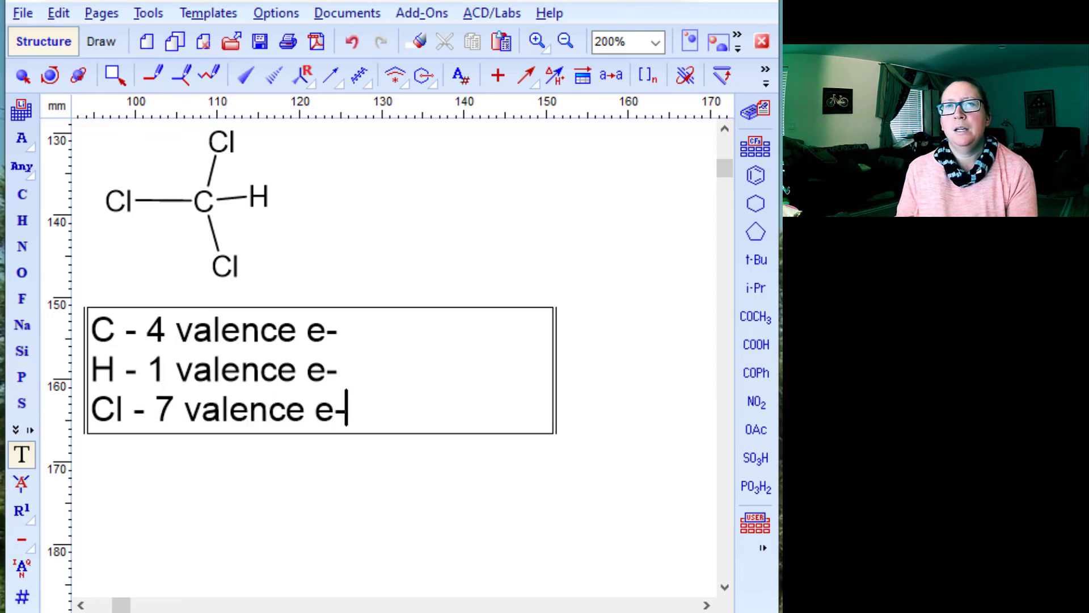
type("x 3")
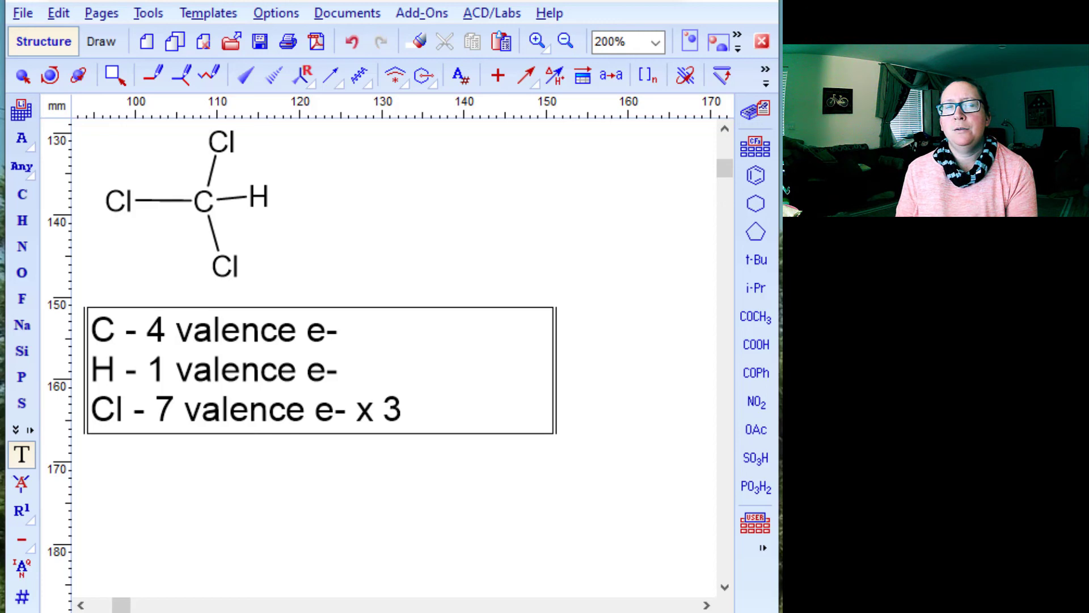
type(" = 21 ")
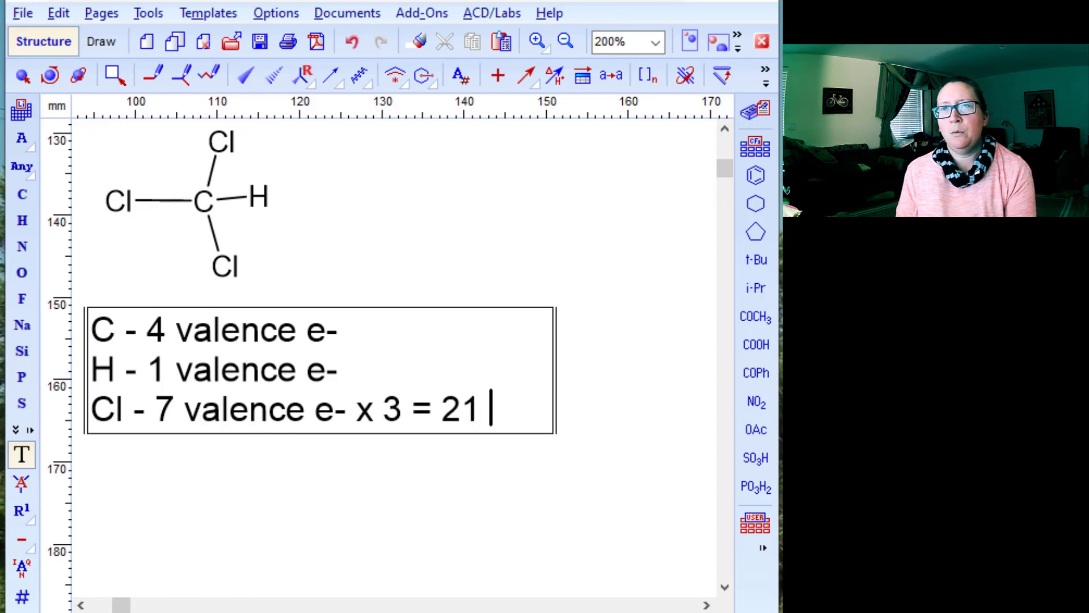
type("e-")
Step: Enter the total "26 e-" as the last line of the valence electron note and finish the note
key("Return")
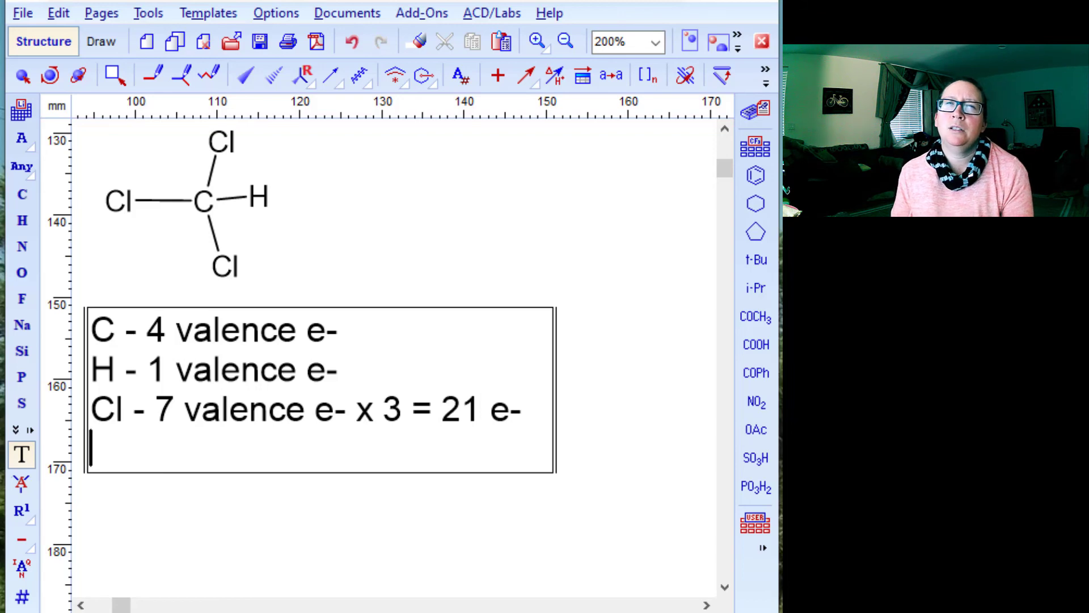
type("26 ep")
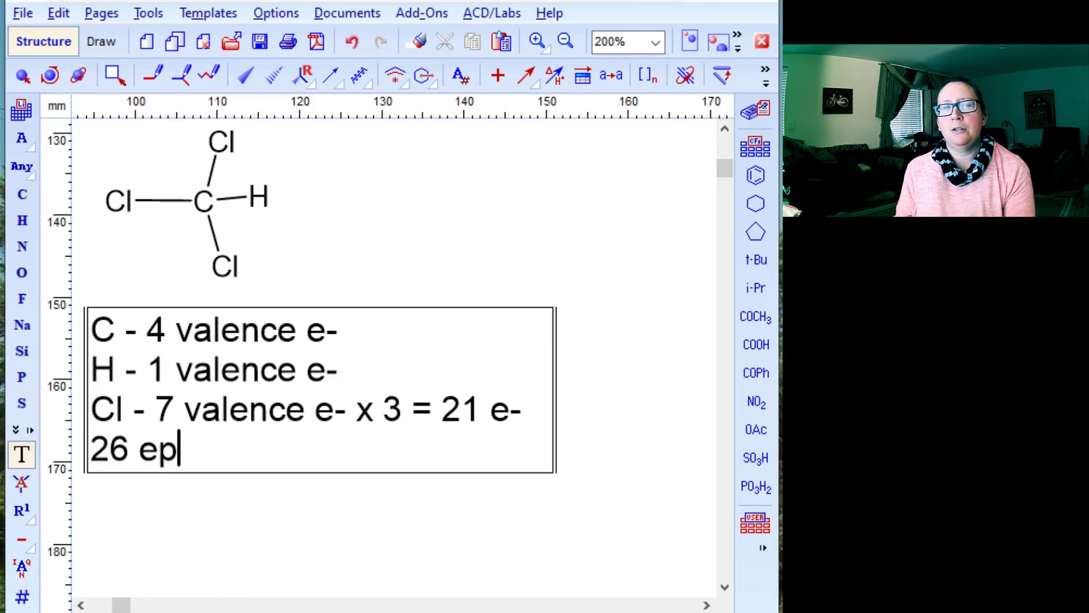
key("BackSpace")
type("-")
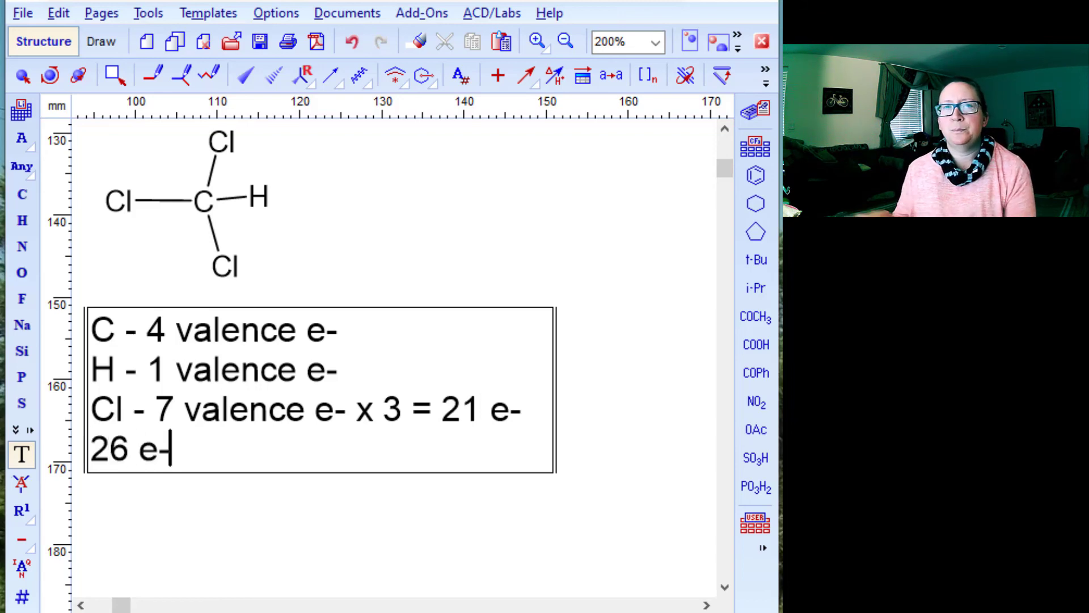
left_click(315, 546)
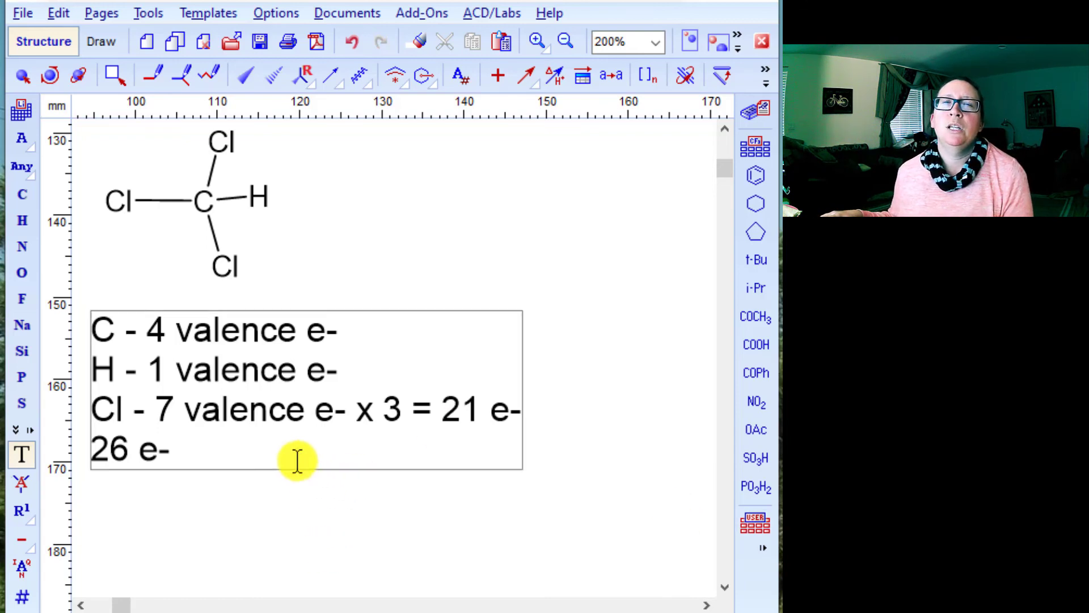
Step: Place horizontal lone pairs from the Lewis Structures templates above the upper chlorine, above and below the left chlorine, and below the lower chlorine
left_click(725, 128)
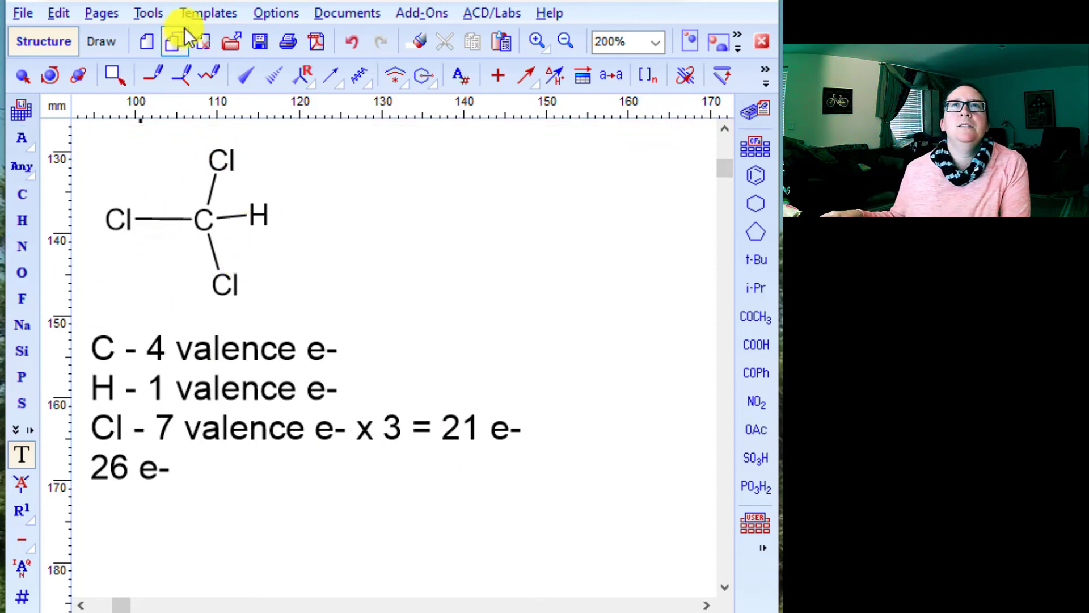
left_click(220, 14)
left_click(244, 37)
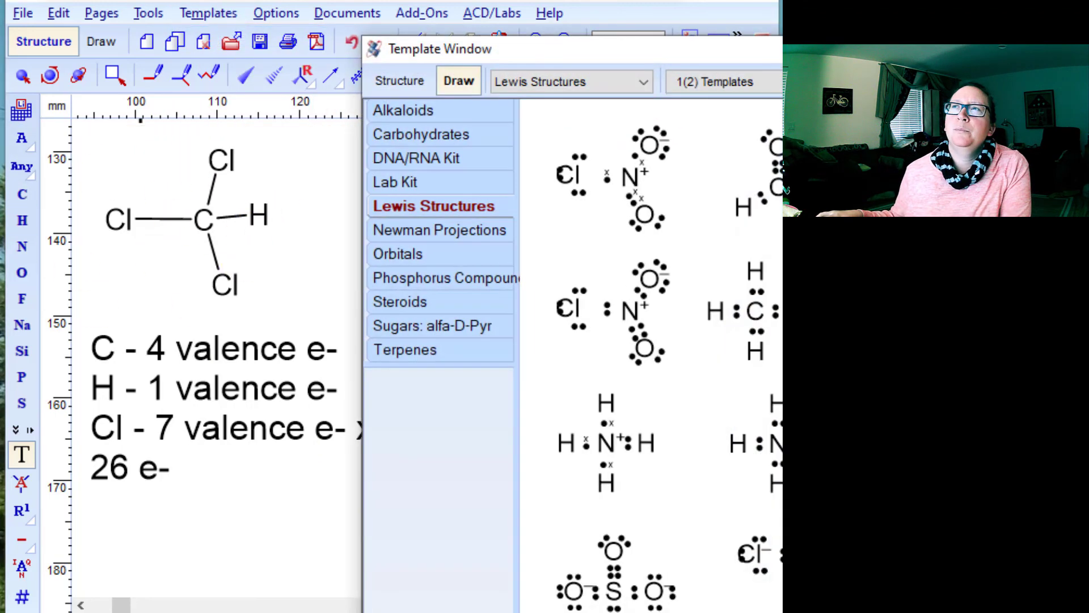
left_click(851, 283)
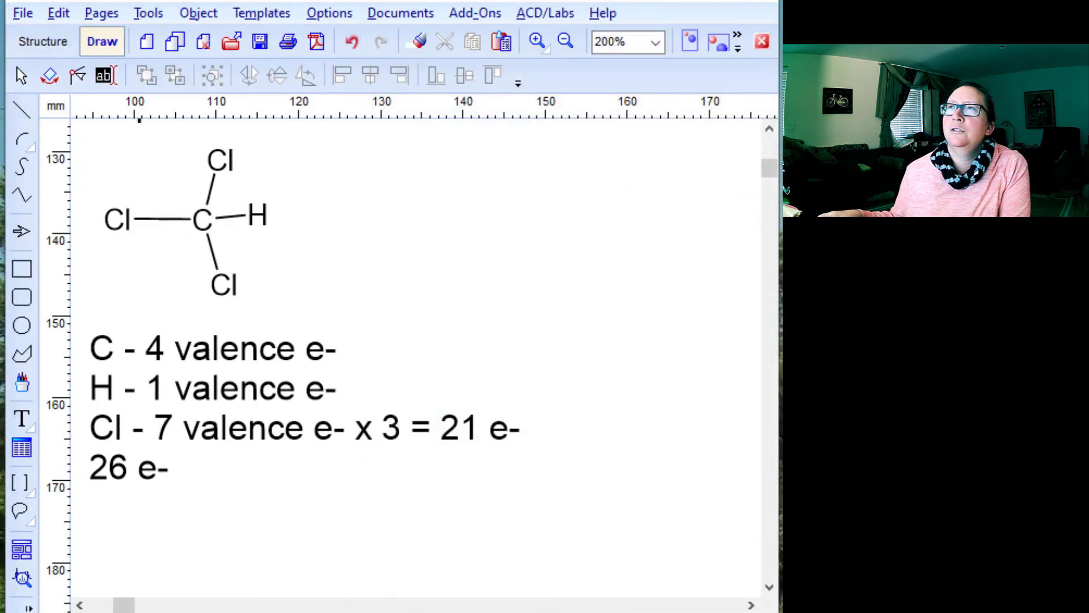
left_click(219, 140)
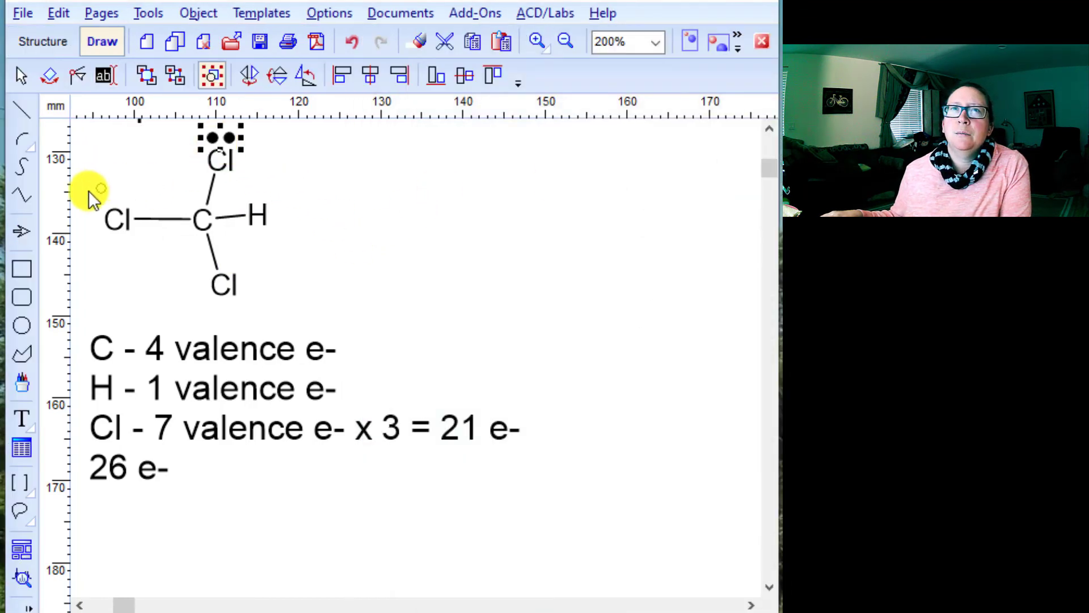
left_click(116, 196)
left_click(115, 242)
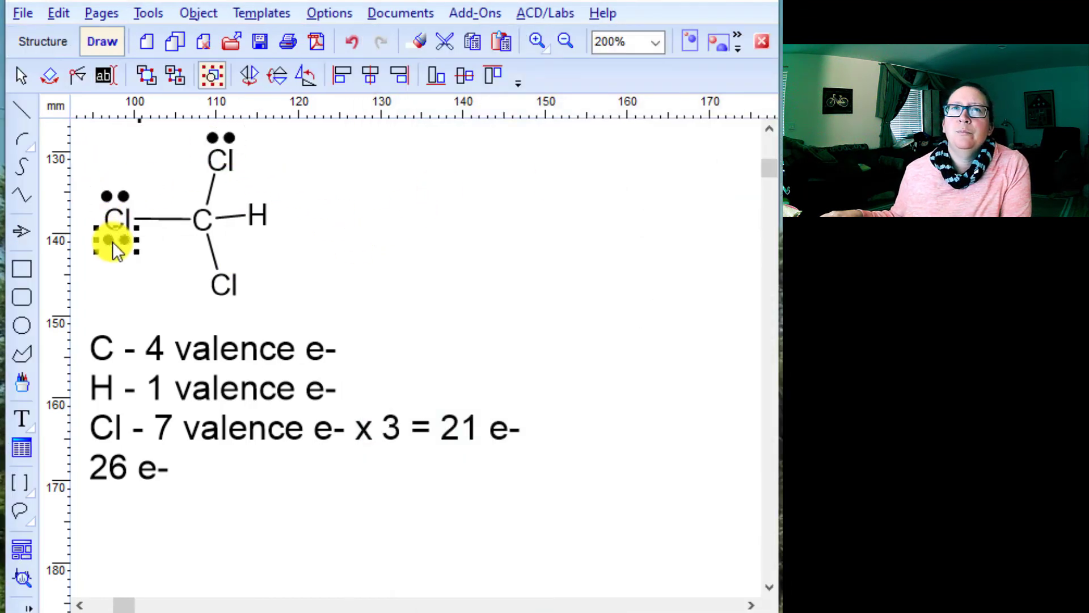
left_click(227, 308)
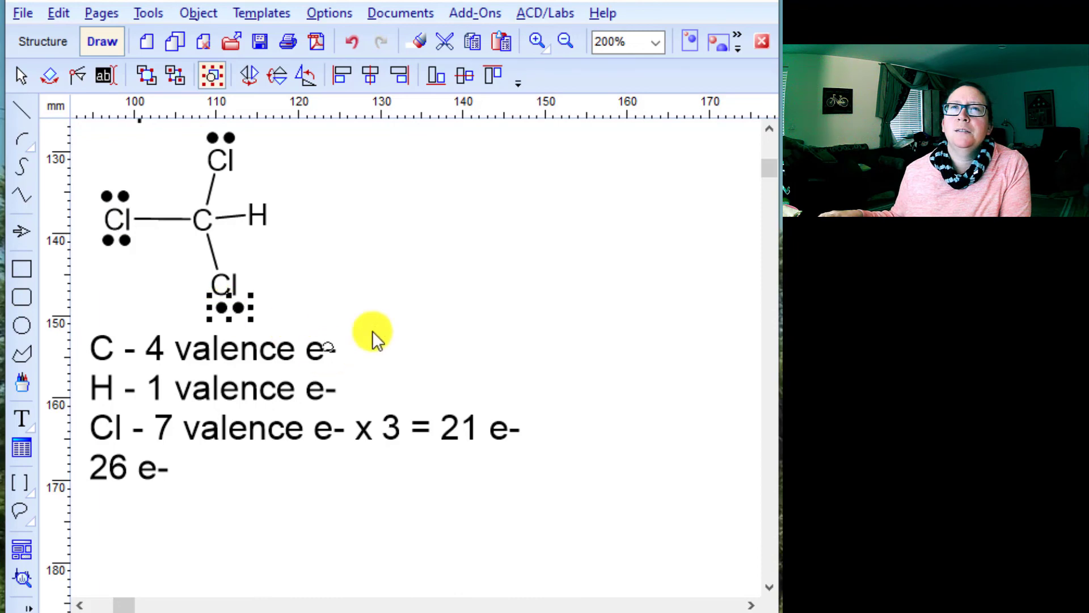
Step: Place vertical lone pairs from the templates on both sides of the upper and lower chlorines and outside the left chlorine, and return to Structure mode
left_click(253, 14)
left_click(253, 35)
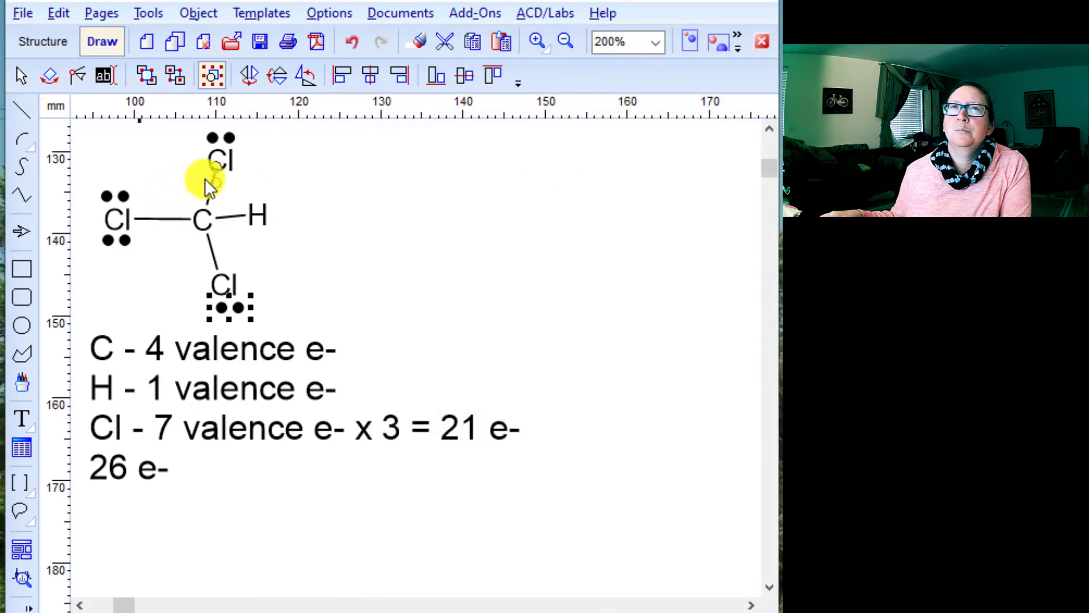
left_click(183, 165)
left_click(243, 164)
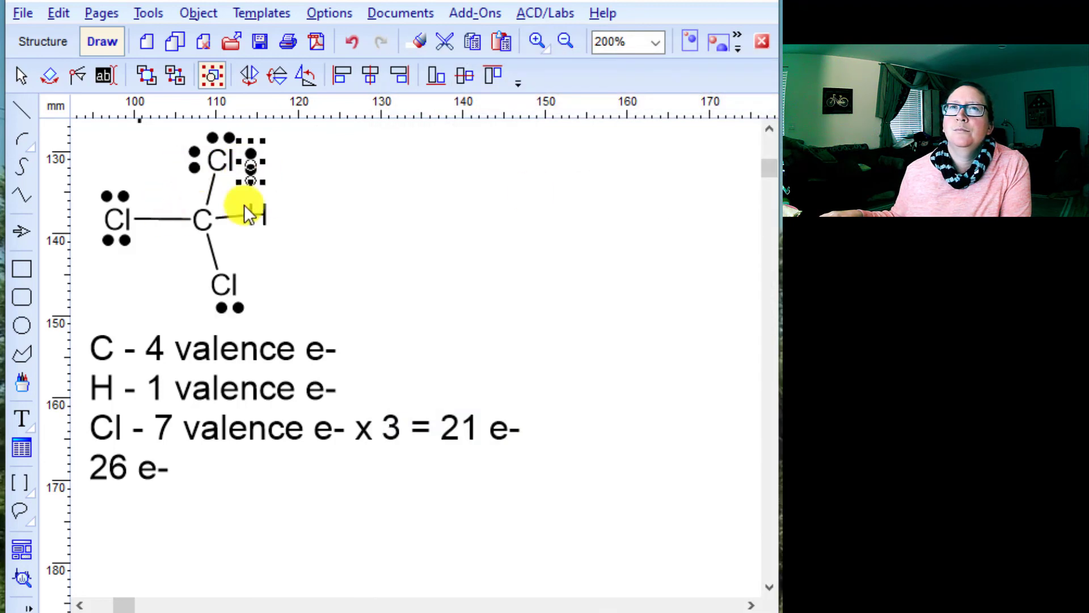
left_click(243, 290)
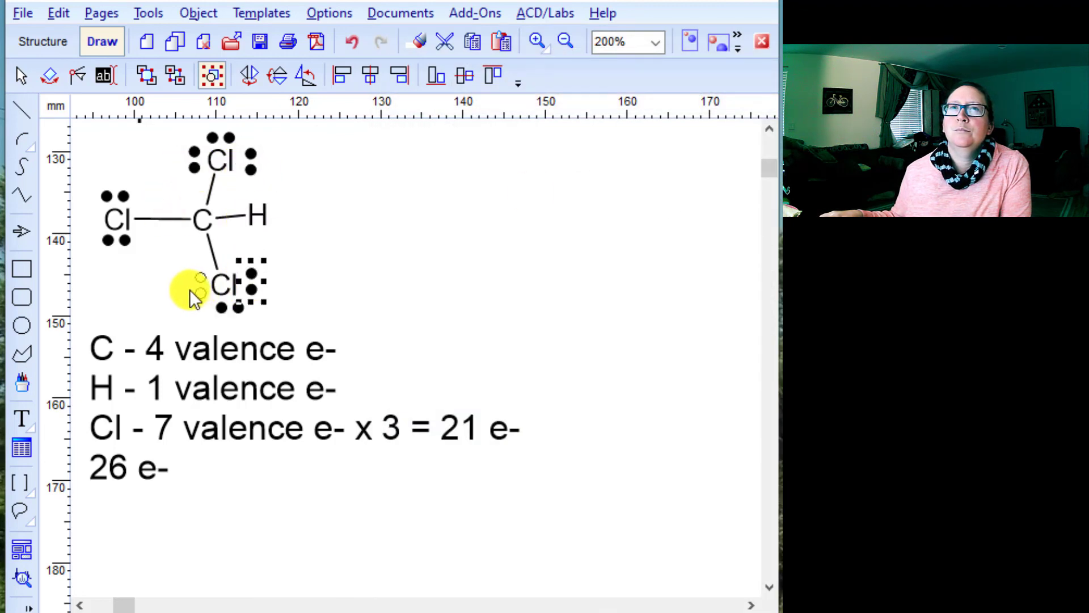
left_click(193, 290)
left_click(79, 220)
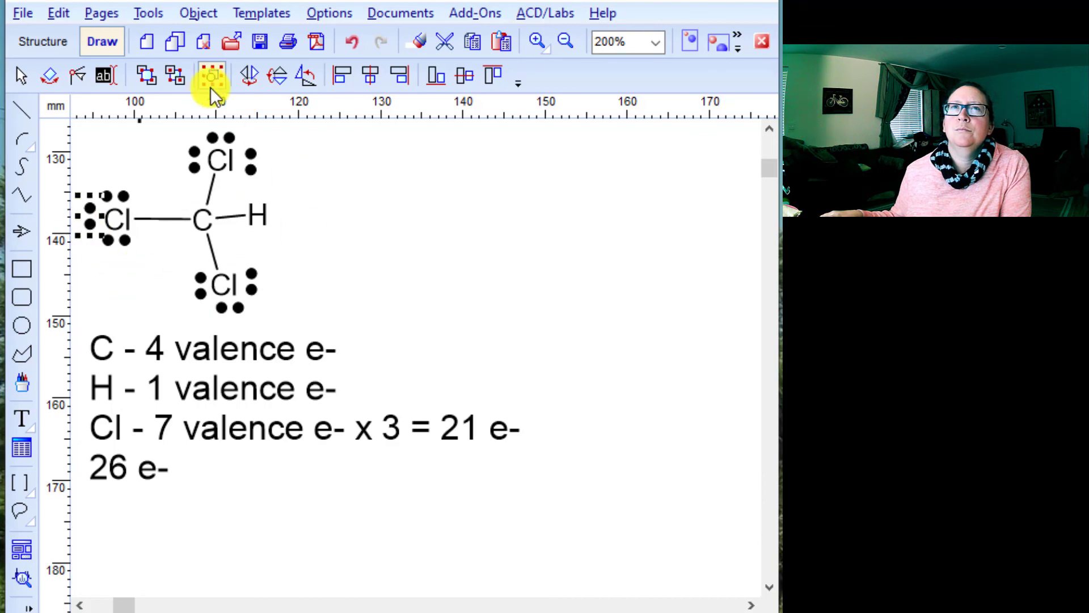
left_click(49, 40)
left_click(409, 260)
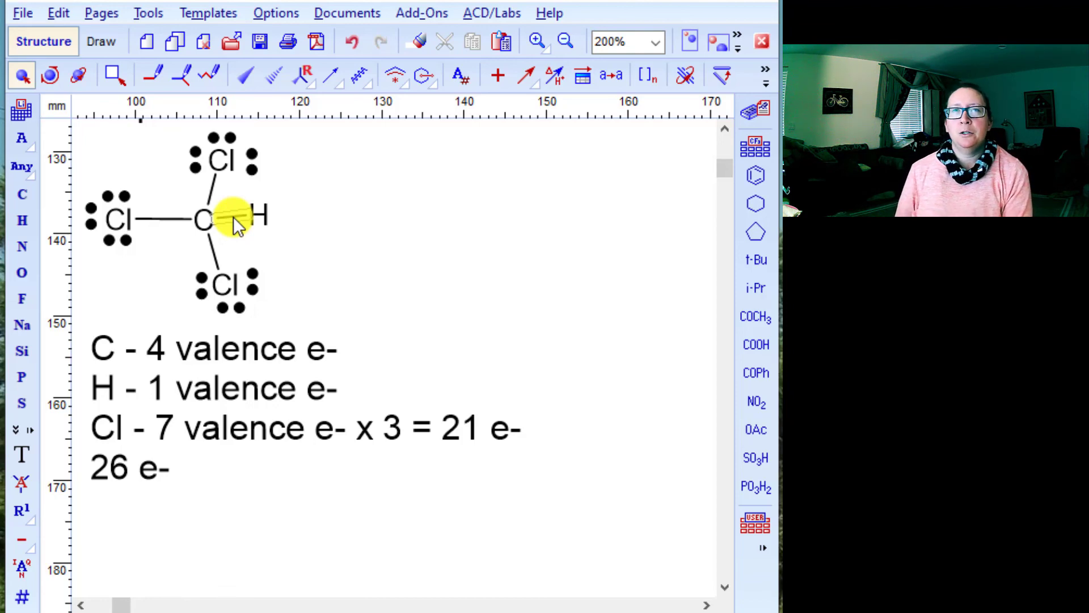
left_click(377, 267)
left_click(376, 267)
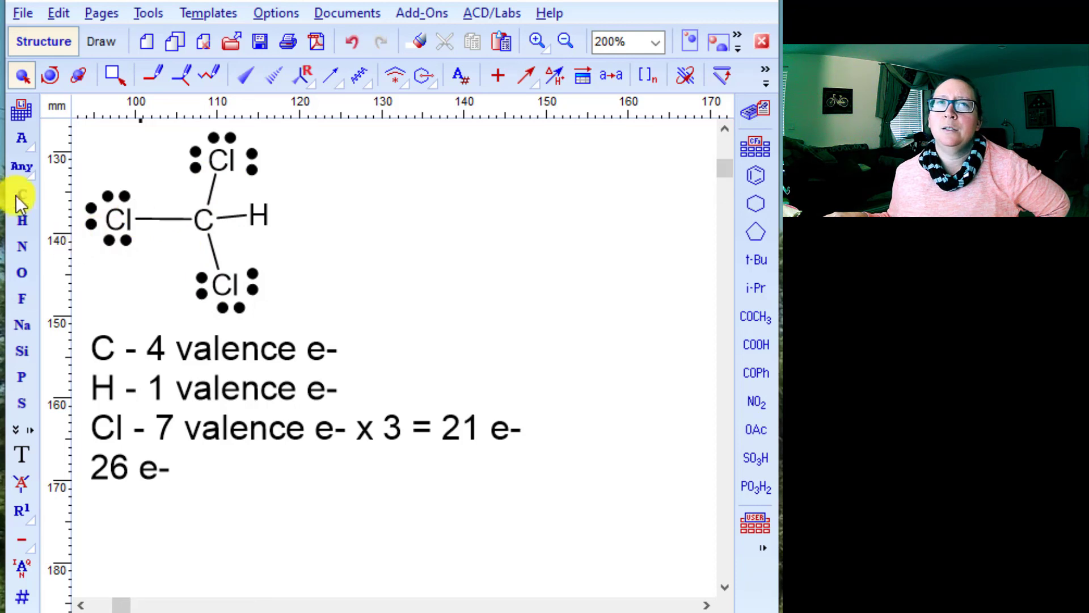
Step: Add a text note beside the CHCl3 structure reading "electron-pair geometry" with "4 domains, tetrahedral" on the second line
left_click(22, 453)
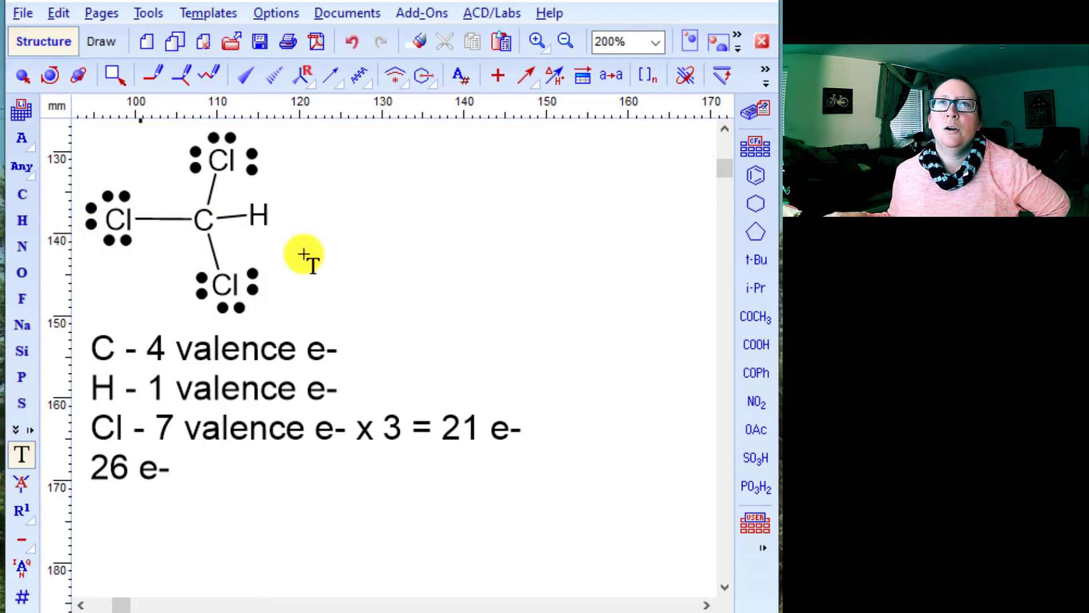
left_click(292, 141)
type("elect")
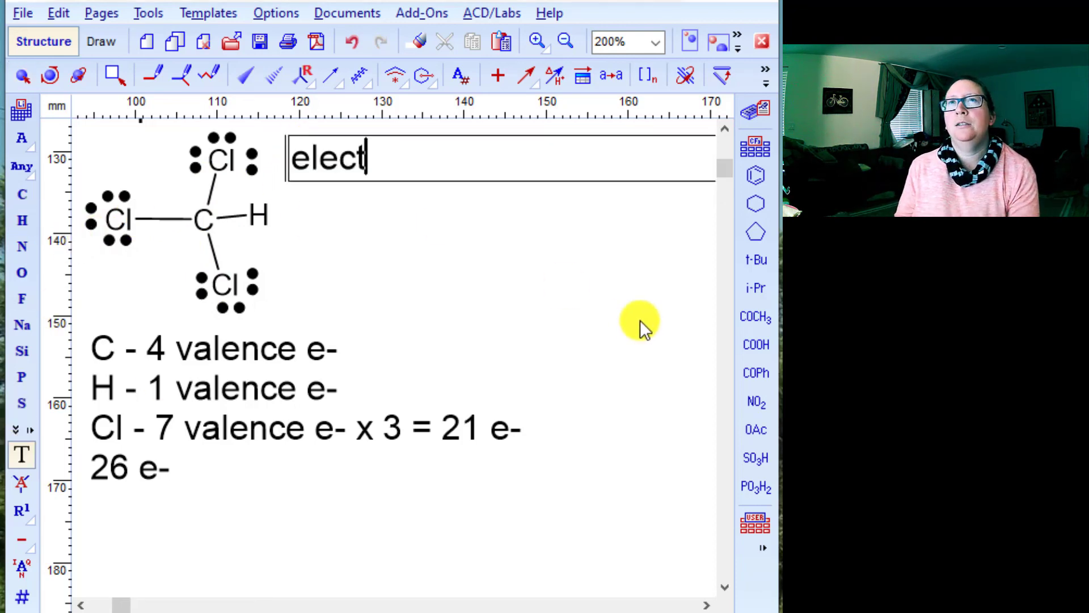
type("ron-pair geo")
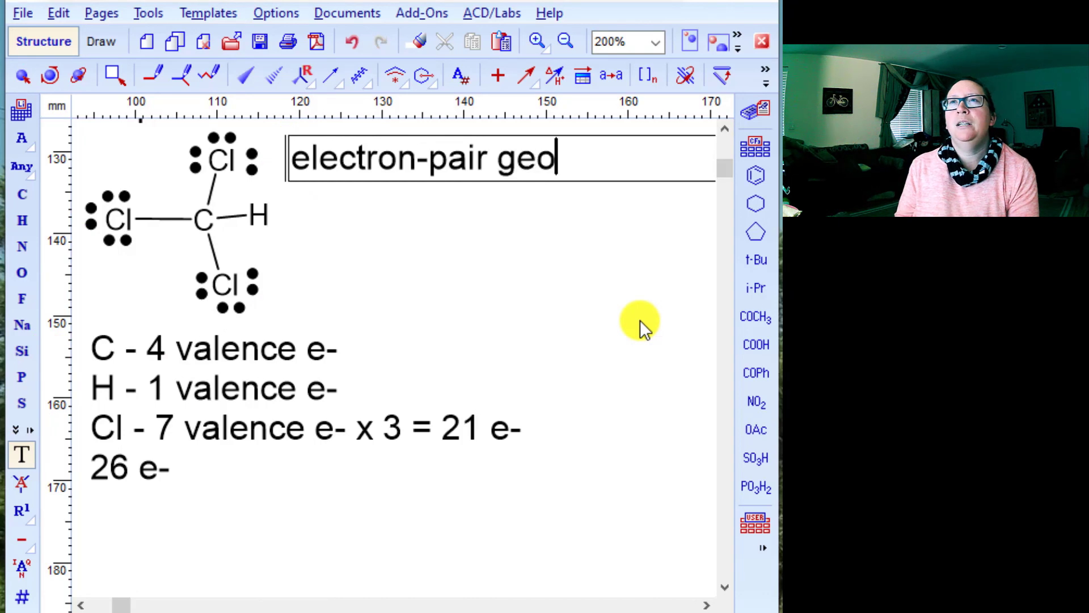
type("metry")
key("Return")
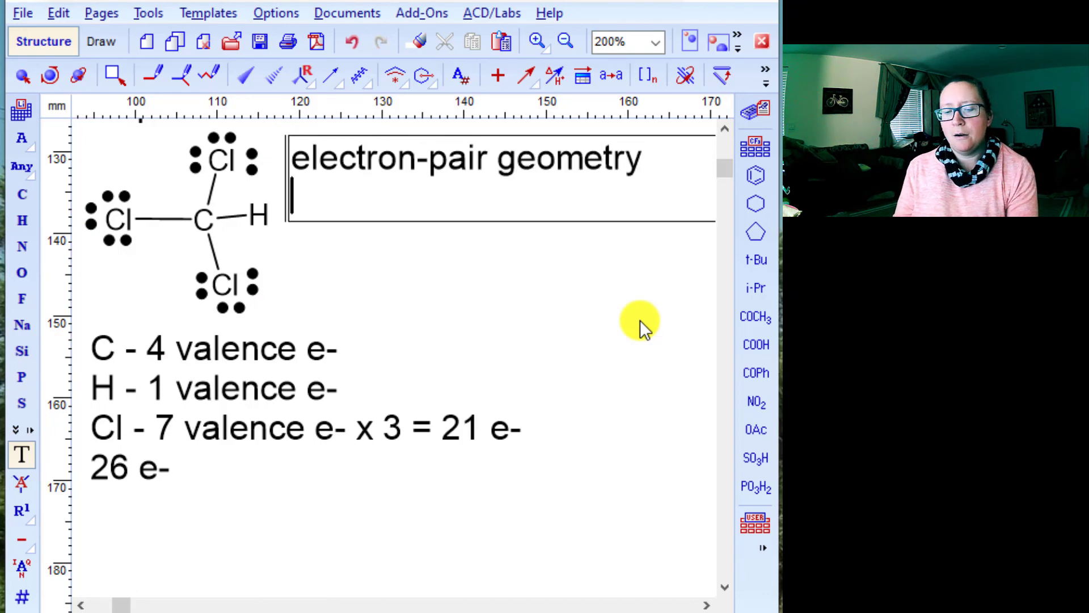
type("4 domains,")
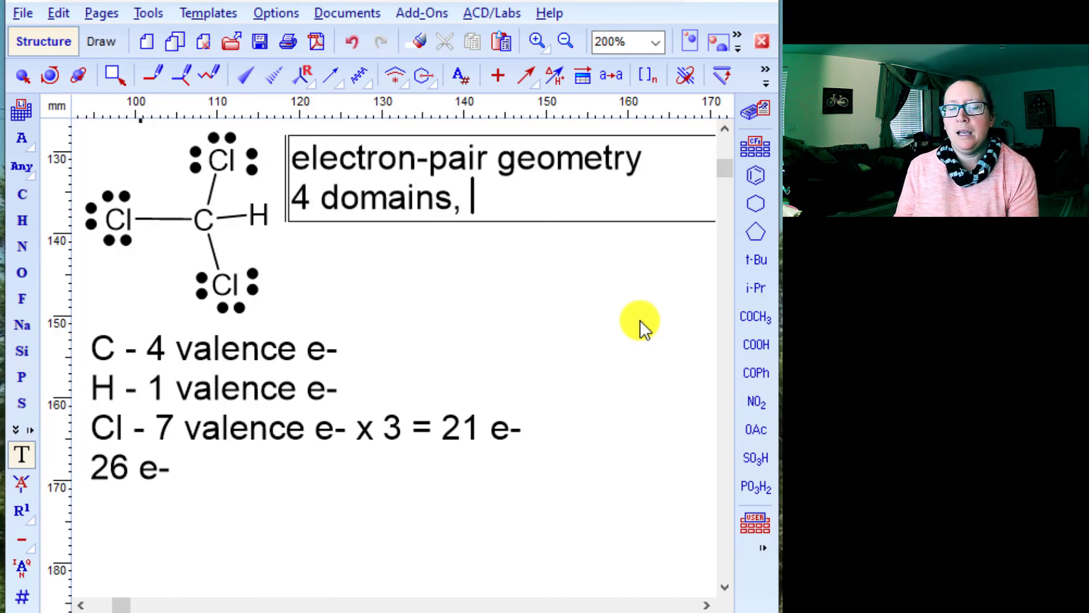
key("BackSpace")
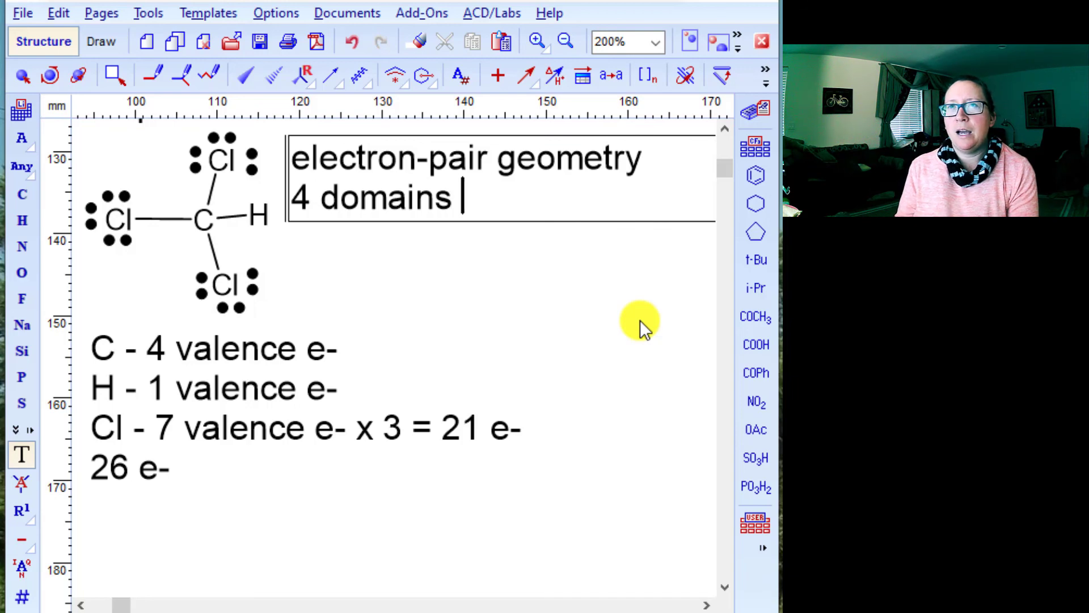
type(", tetrahedral")
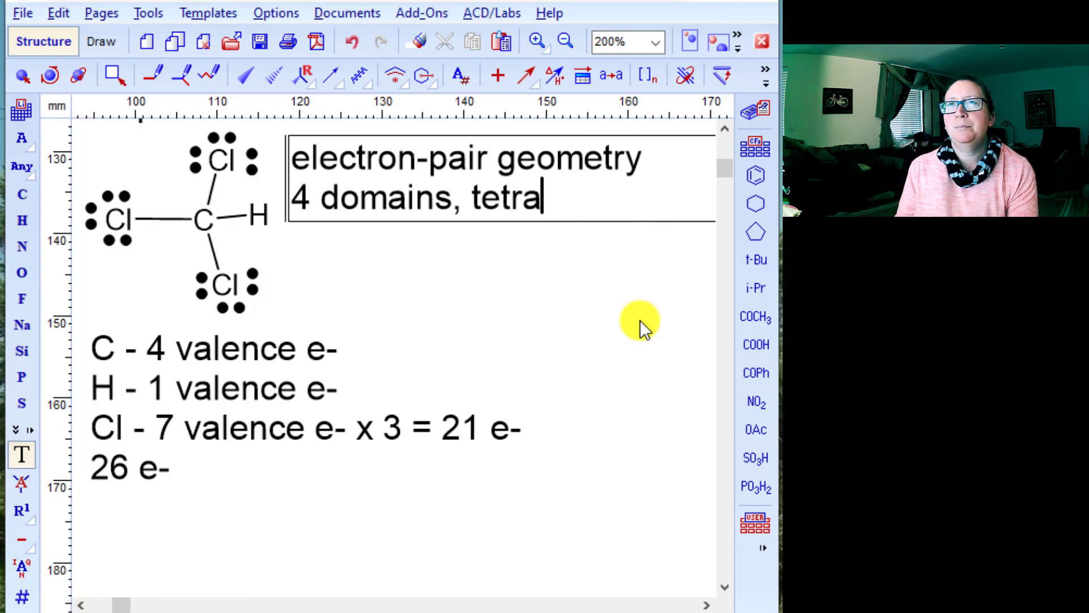
Step: Add the line "molecular geometry" to the geometry note, correcting its spelling
key("Return")
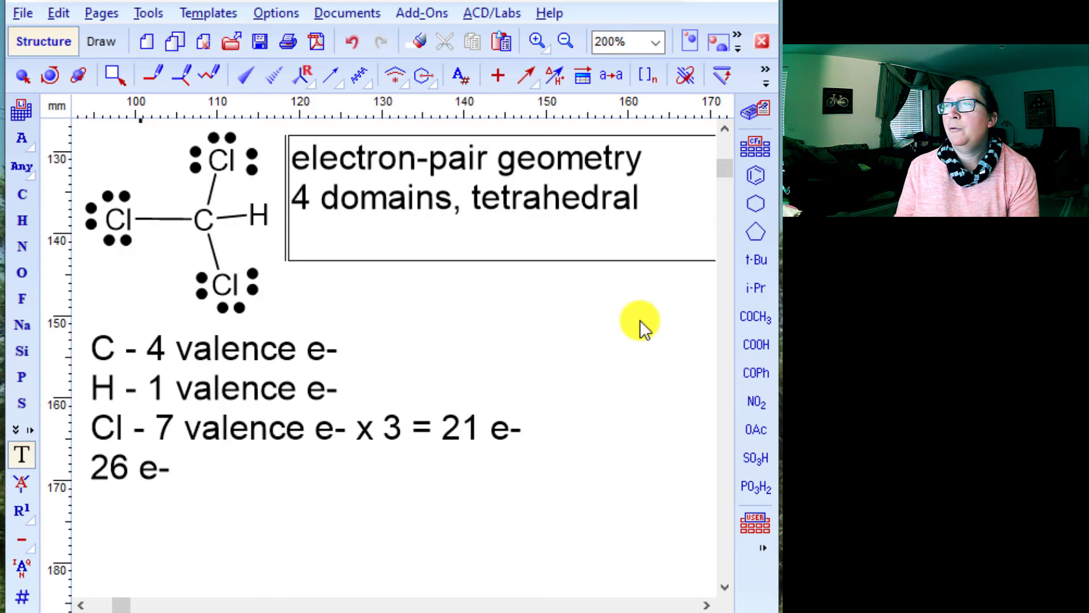
type("molecurl ge")
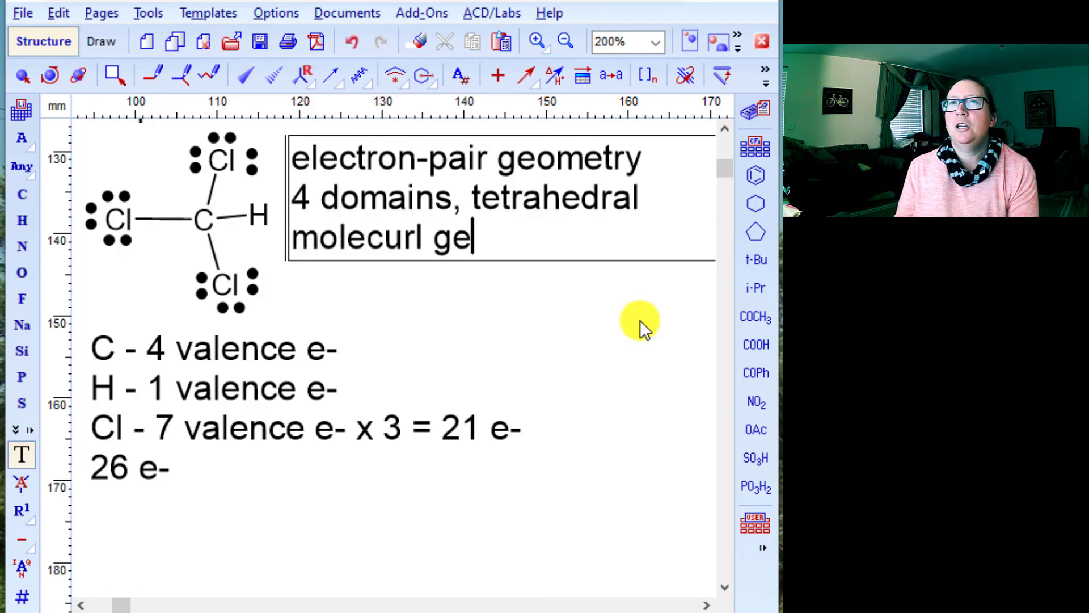
key("BackSpace")
key("BackSpace")
key("BackSpace")
key("BackSpace")
key("BackSpace")
type("lar geometry")
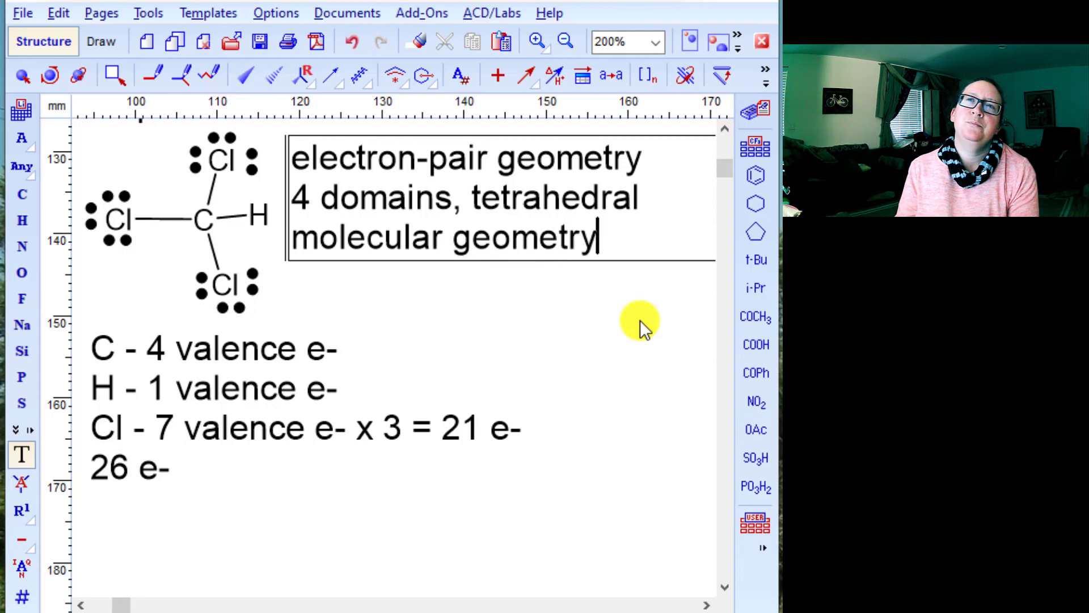
Step: Add the line "0 lone pairs, (same)" under "molecular geometry" in the CHCl3 geometry note and finish the note
key("Return")
type("o")
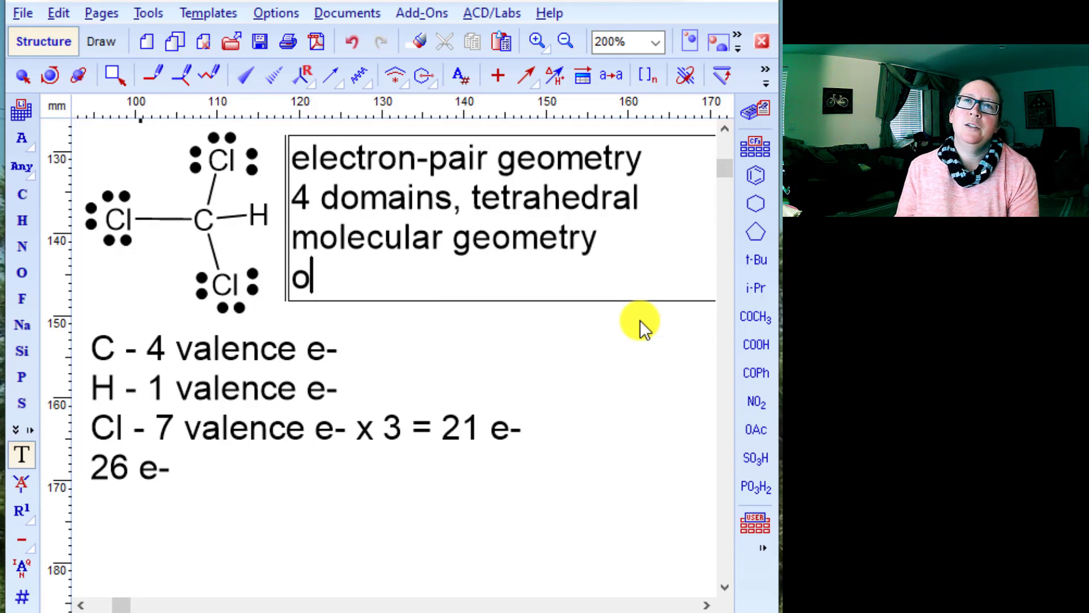
key("BackSpace")
key("BackSpace")
type("-")
key("BackSpace")
key("BackSpace")
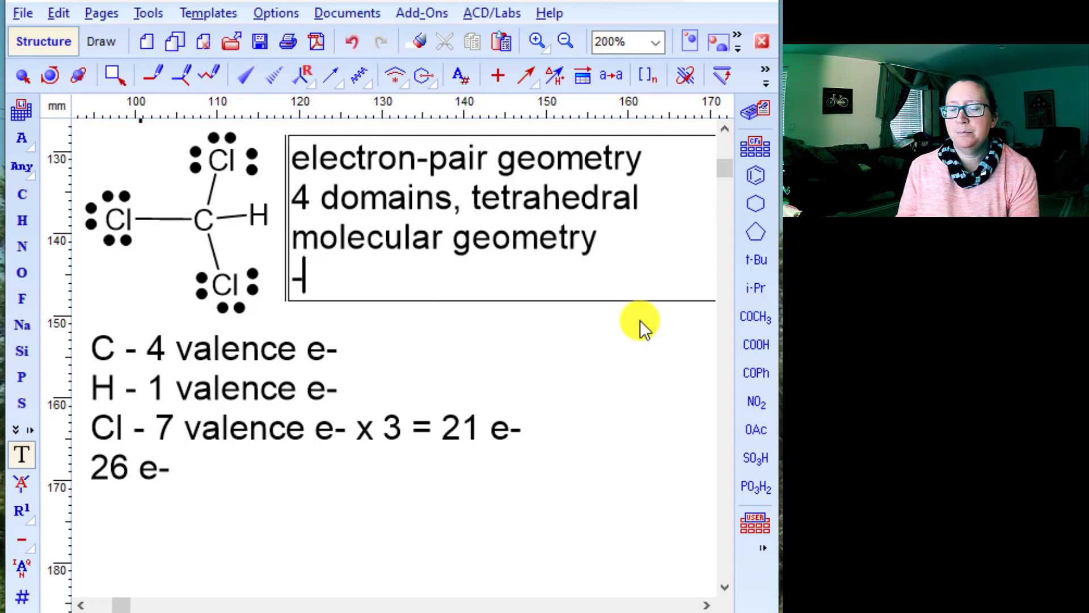
type("0 lone pairs, ")
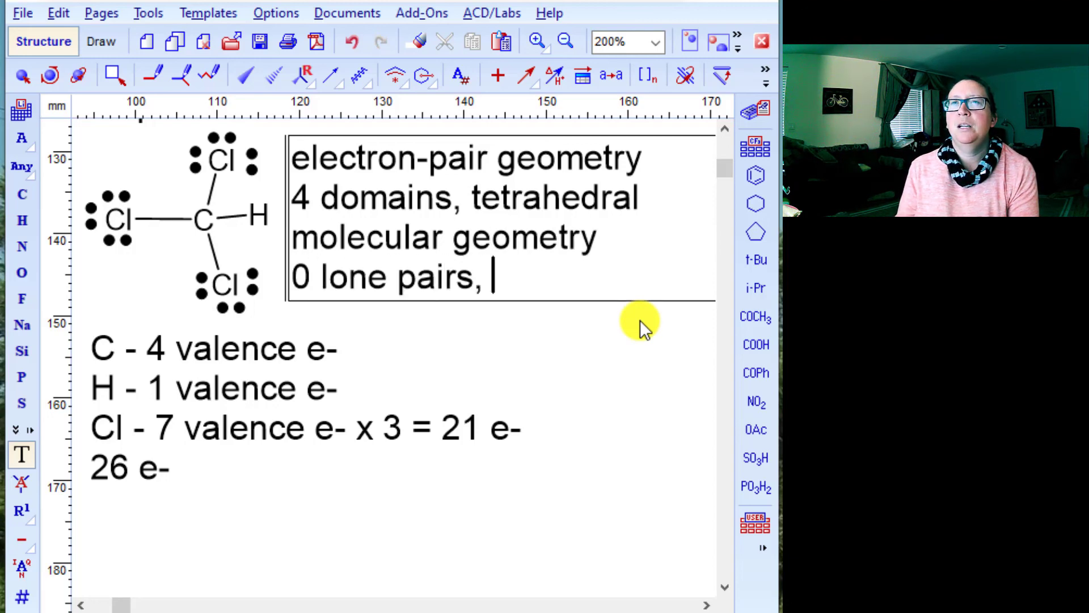
type("(same)")
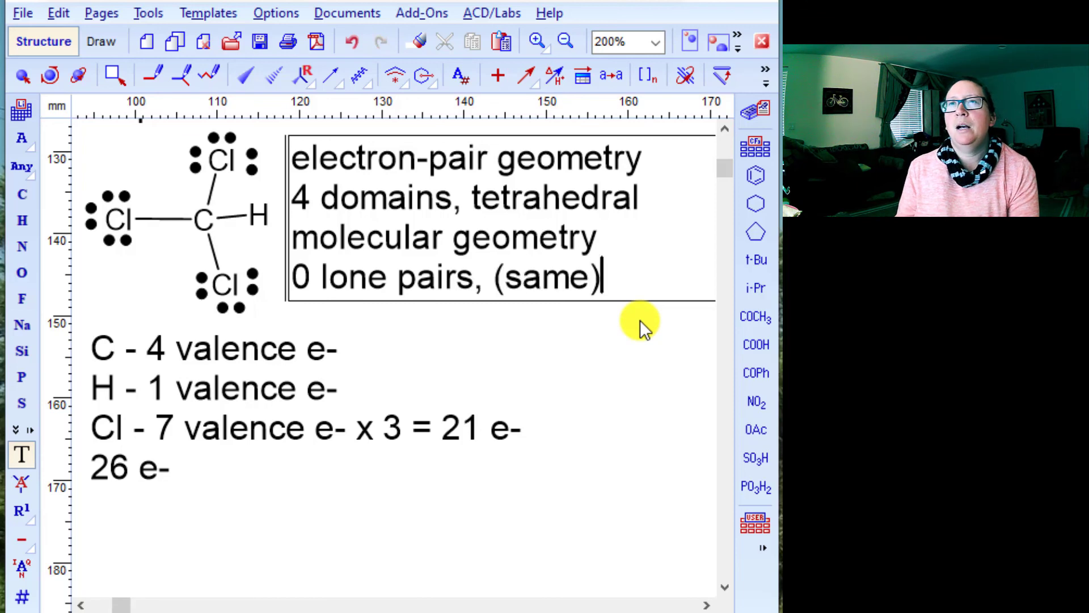
left_click(624, 366)
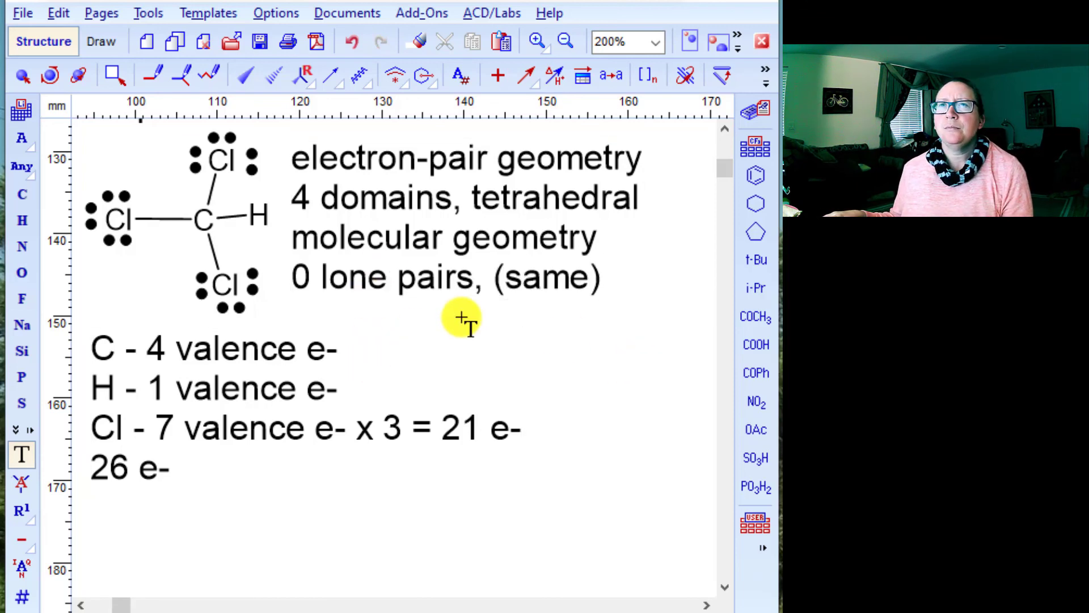
Step: Add a separate text note reading "109.5 degrees" just below the CHCl3 geometry note
left_click(387, 315)
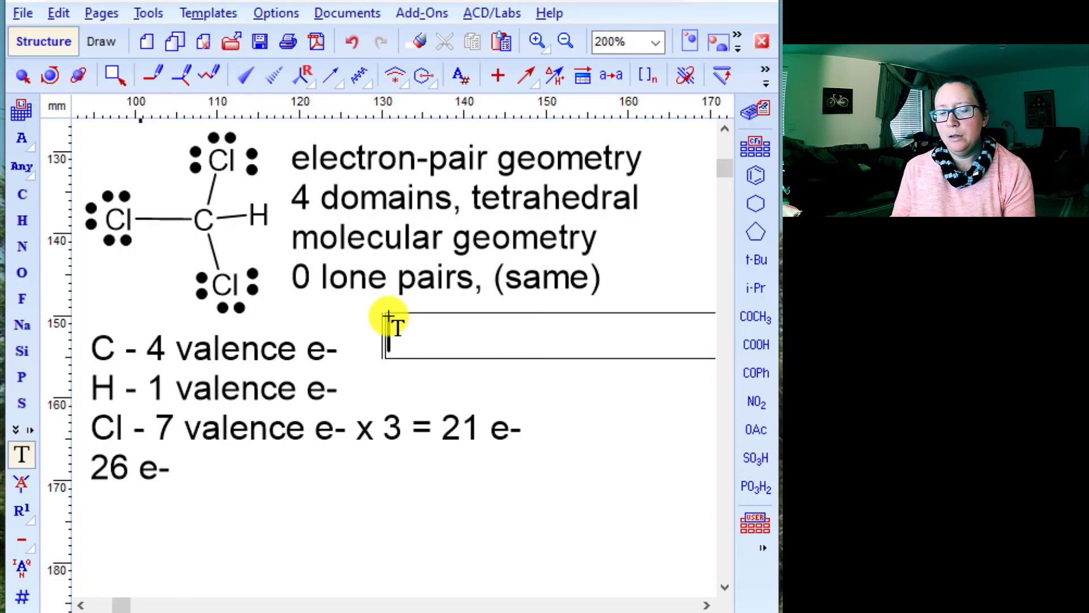
type("109.")
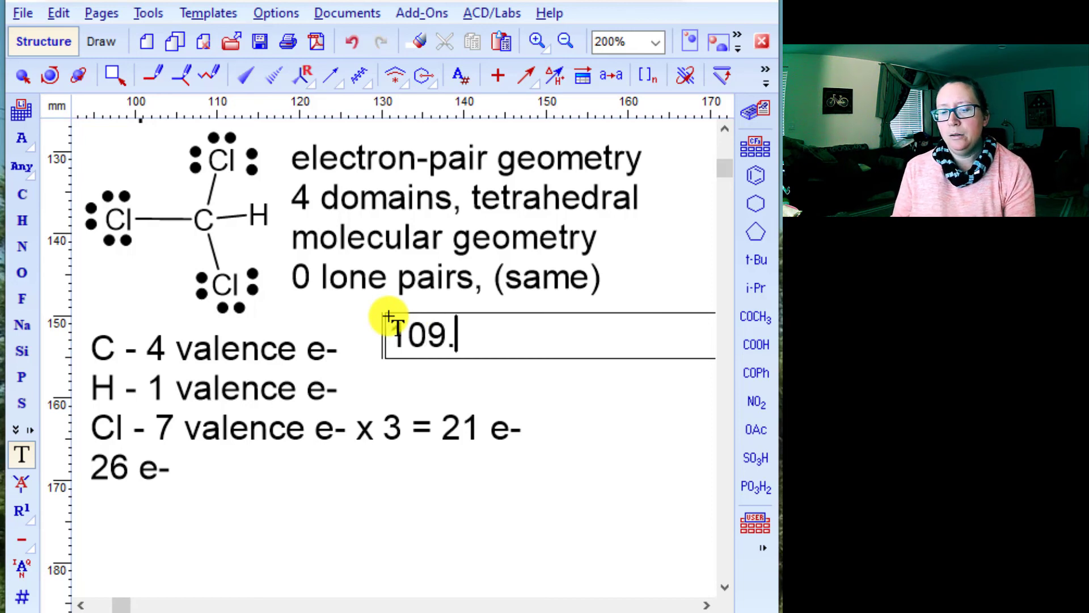
type("5 degr")
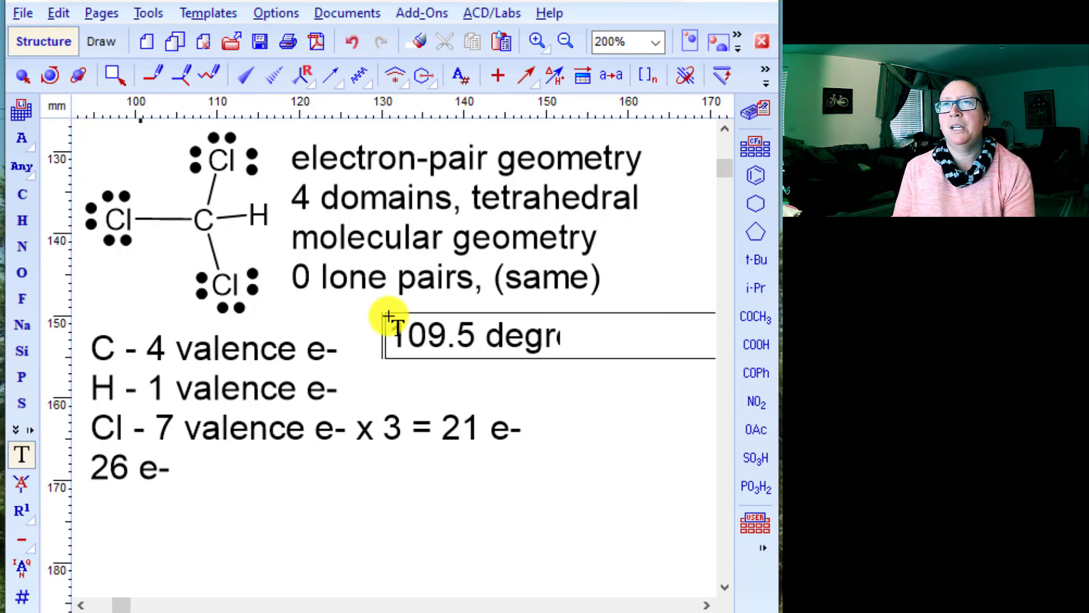
type("ees")
left_click(564, 425)
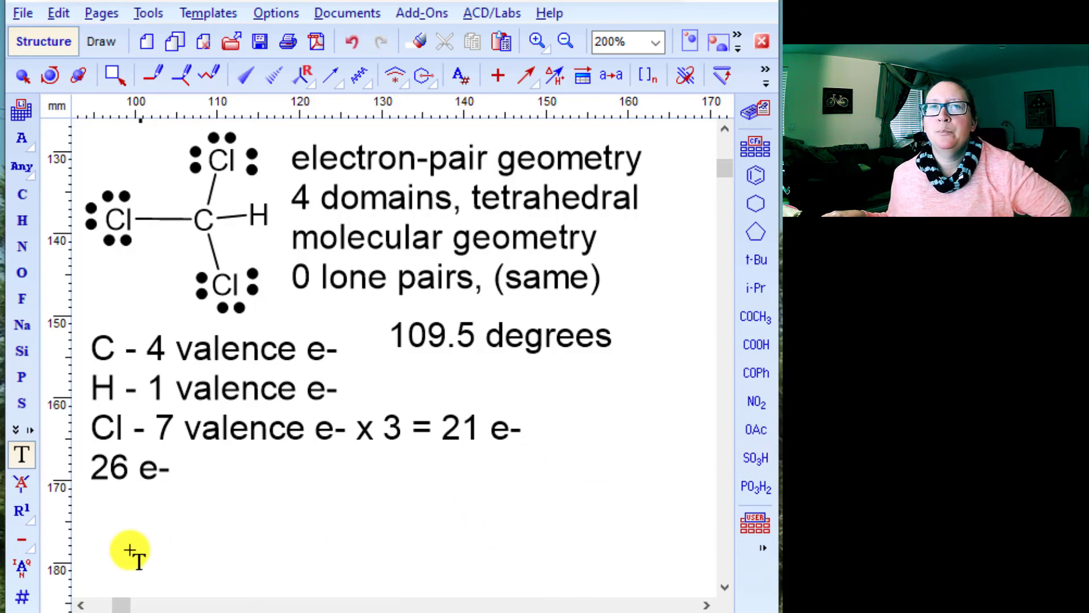
Step: Add a text note below the CHCl3 electron counts with the C-Cl electronegativity difference, "C-Cl (3.2-2.6=0.6)"
left_click(103, 503)
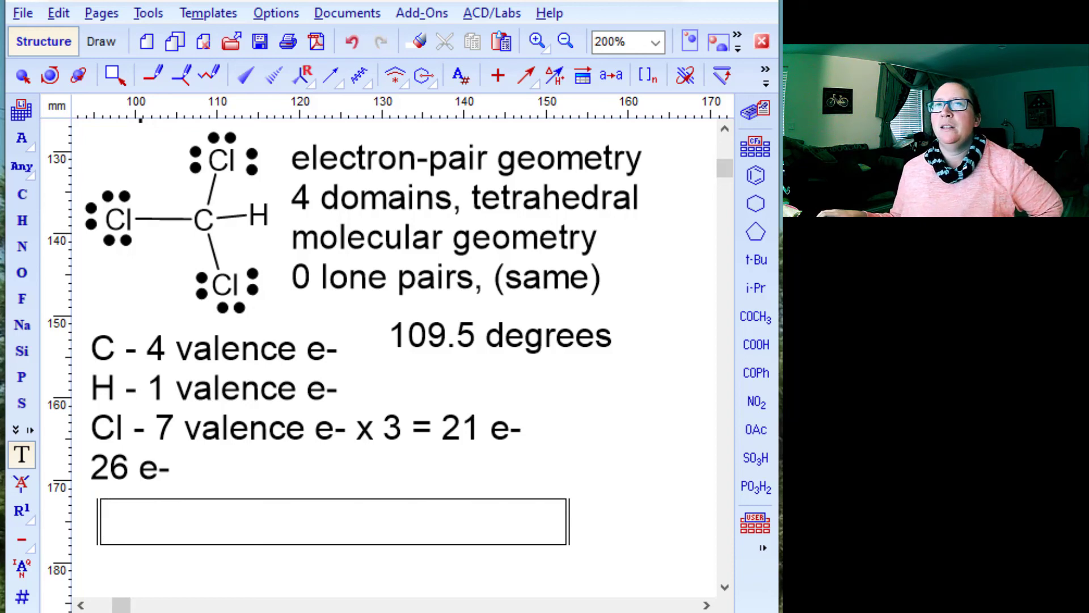
type("C-Cl (")
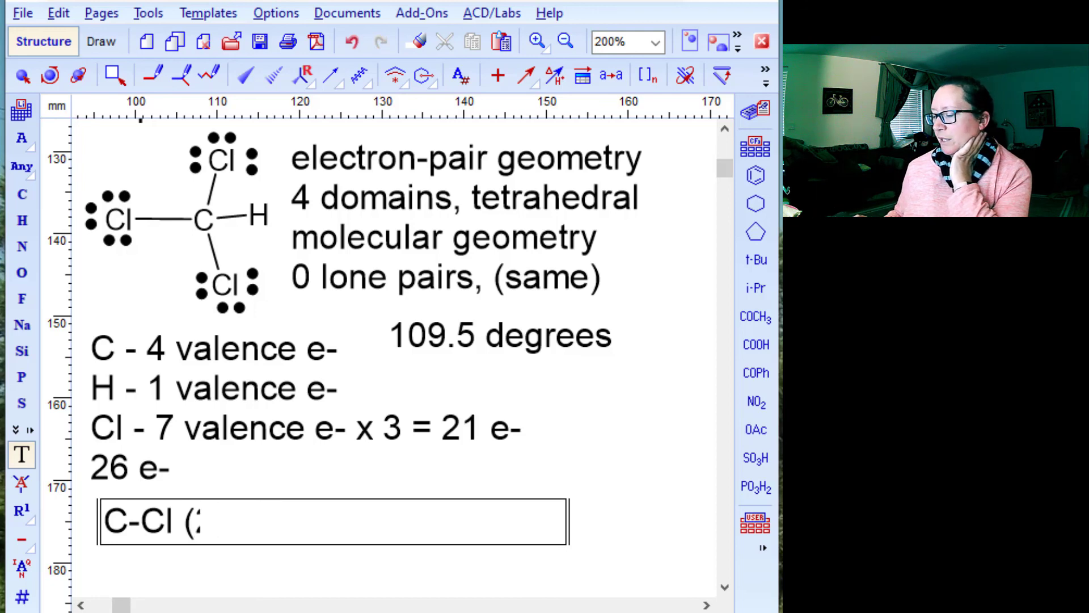
type("2.6")
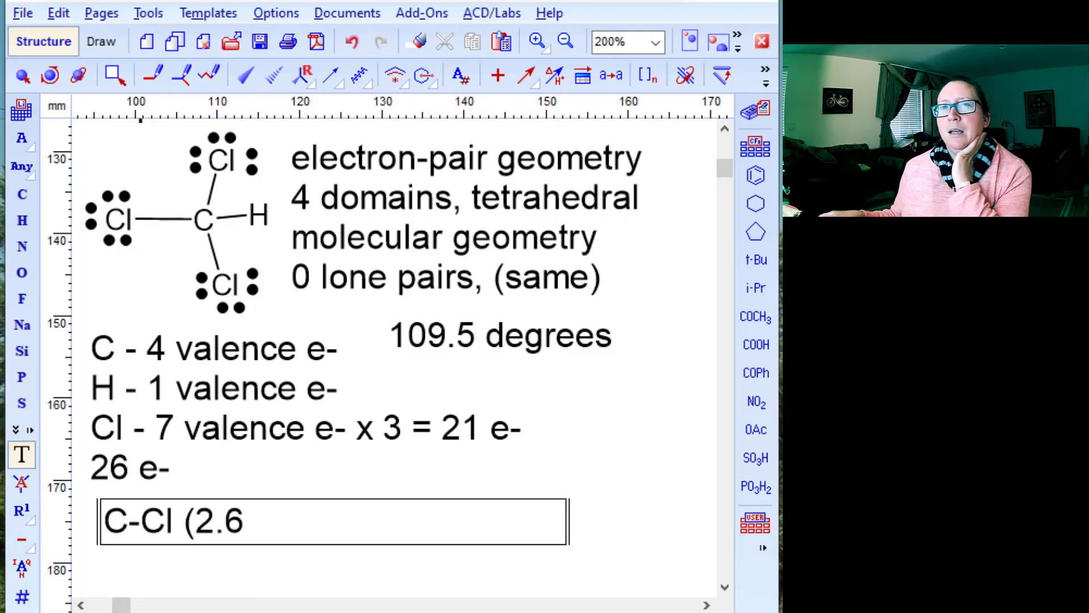
left_click(198, 519)
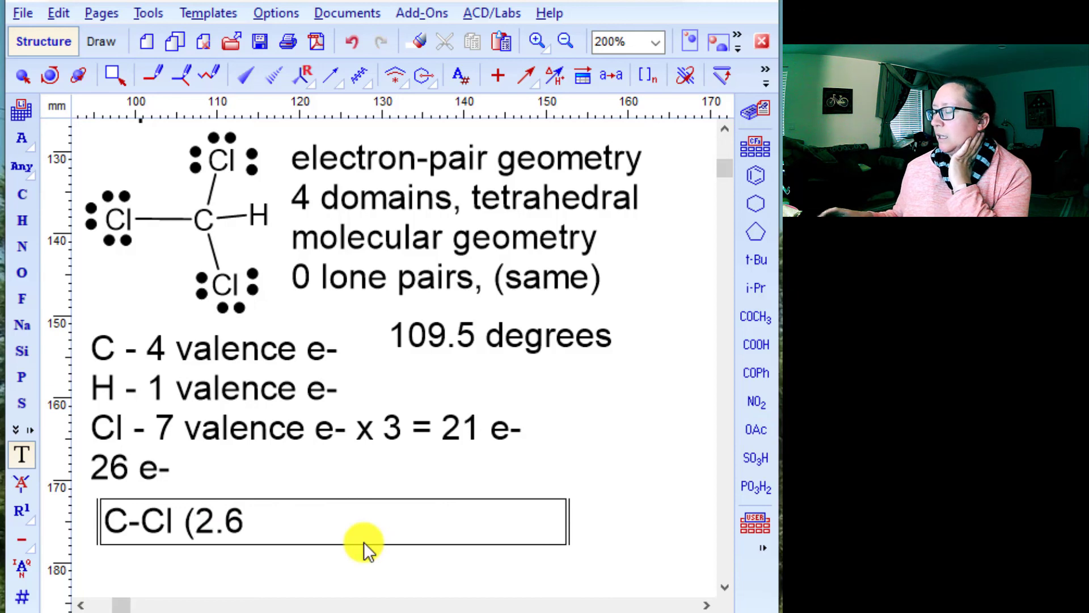
type("3.2")
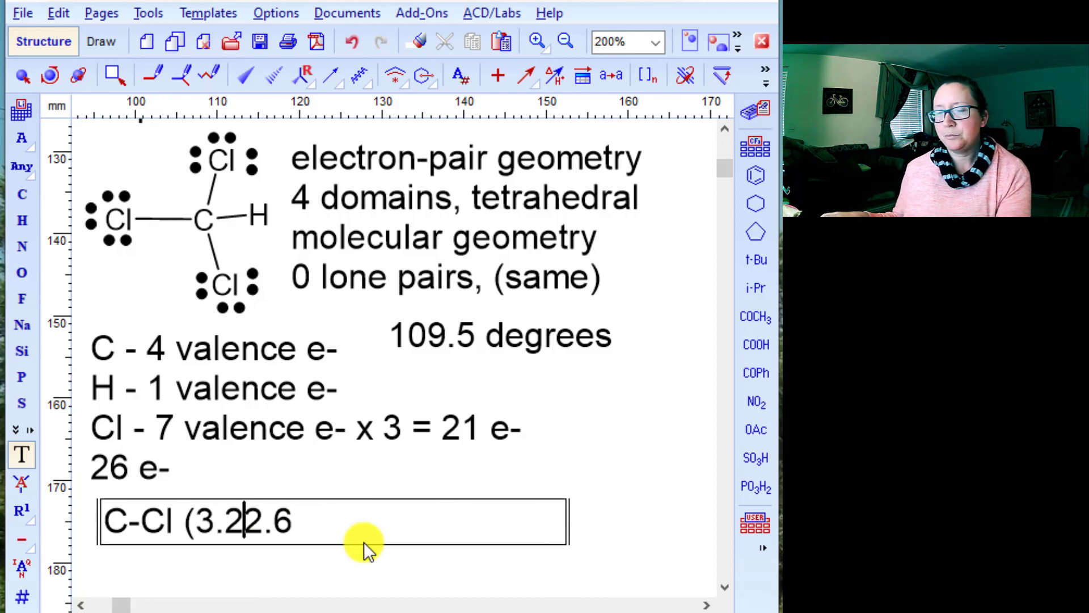
type("-")
left_click(356, 516)
type("=")
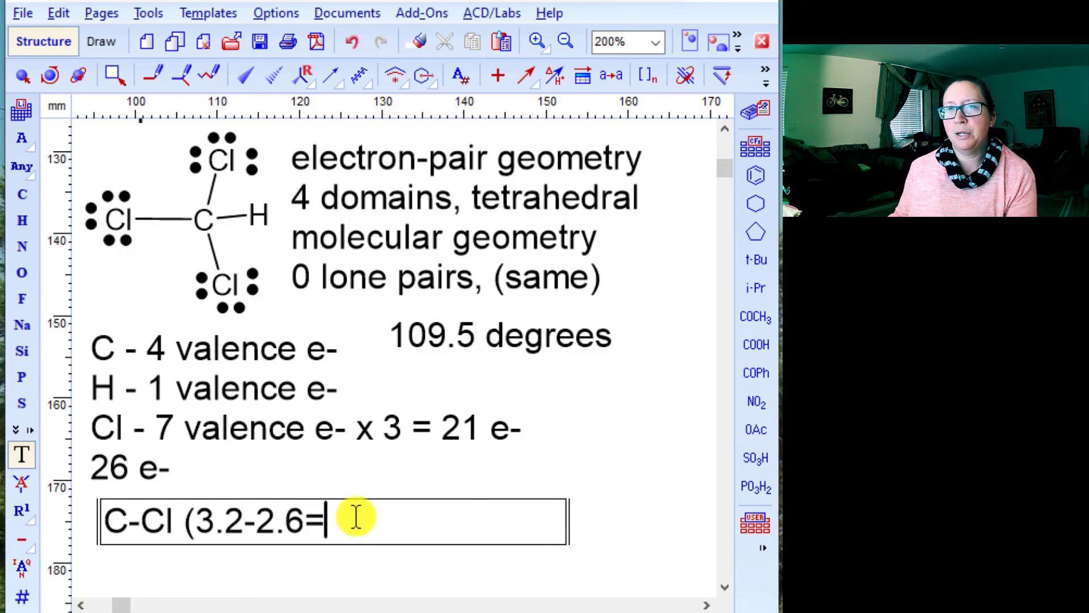
type("0.6) ")
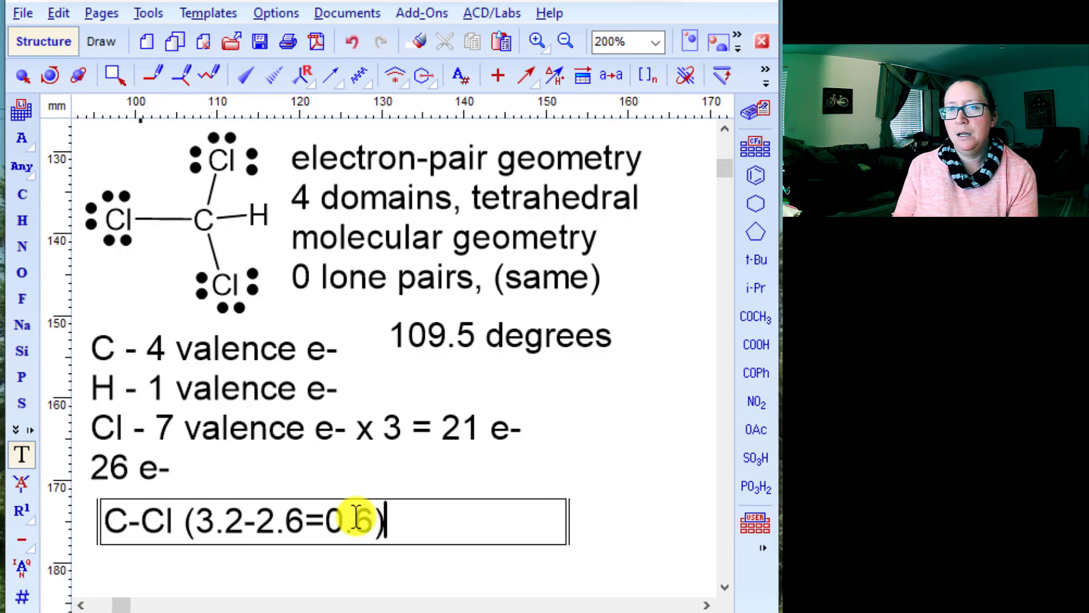
Step: Append the word "polar" to the C-Cl line, correcting its spelling
type("plo")
key("BackSpace")
key("BackSpace")
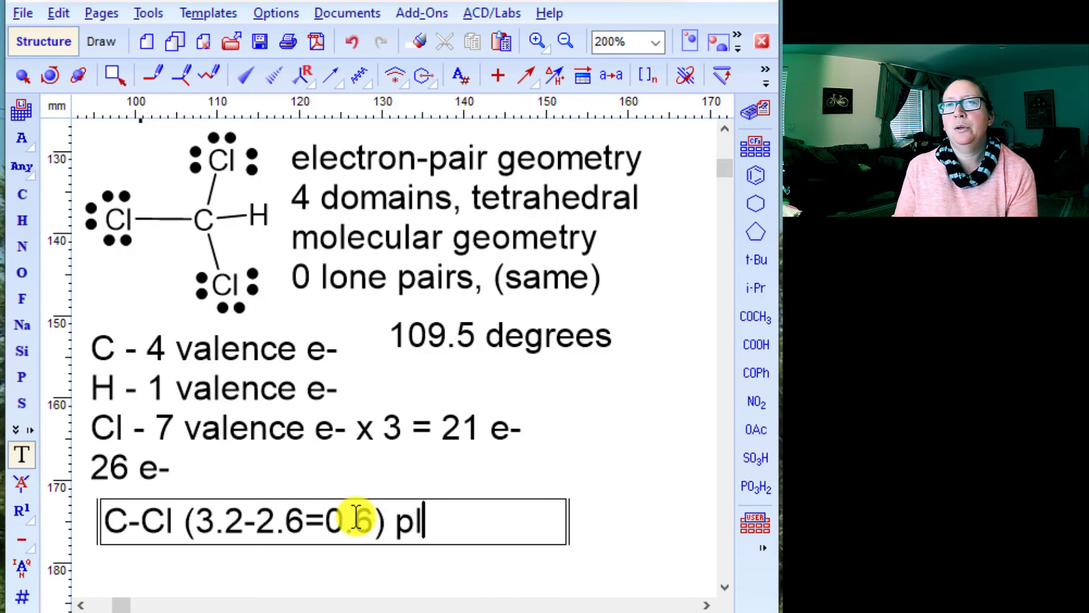
type("ol")
key("BackSpace")
type("ar")
Step: Add a second line to the bond polarity note reading "C-H (2.6-2.2=0.4) nonpolar"
key("Return")
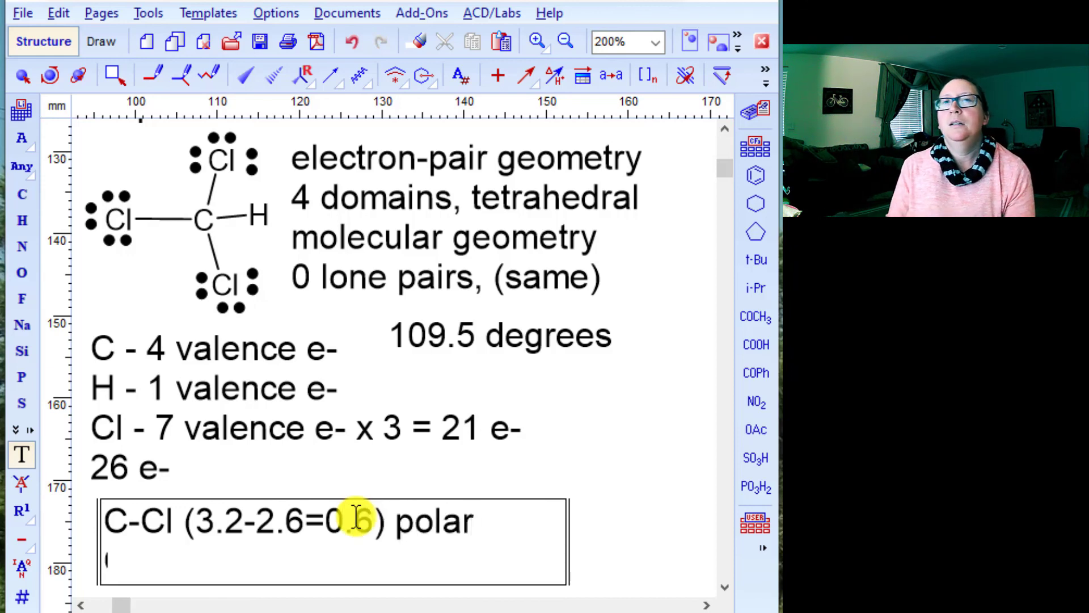
type("C-H (")
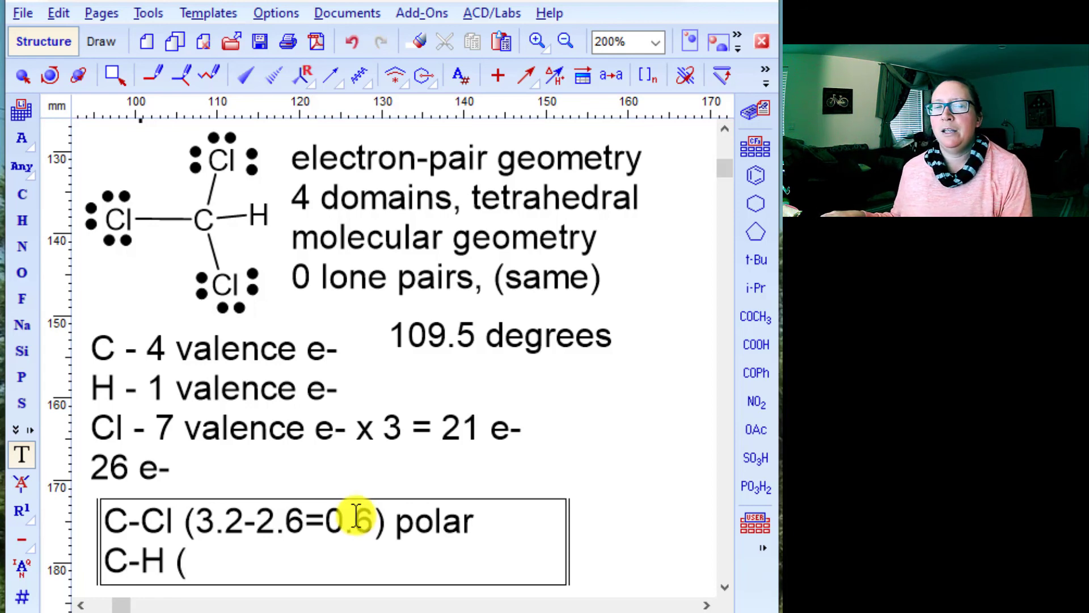
scroll(408, 438, "up", 3)
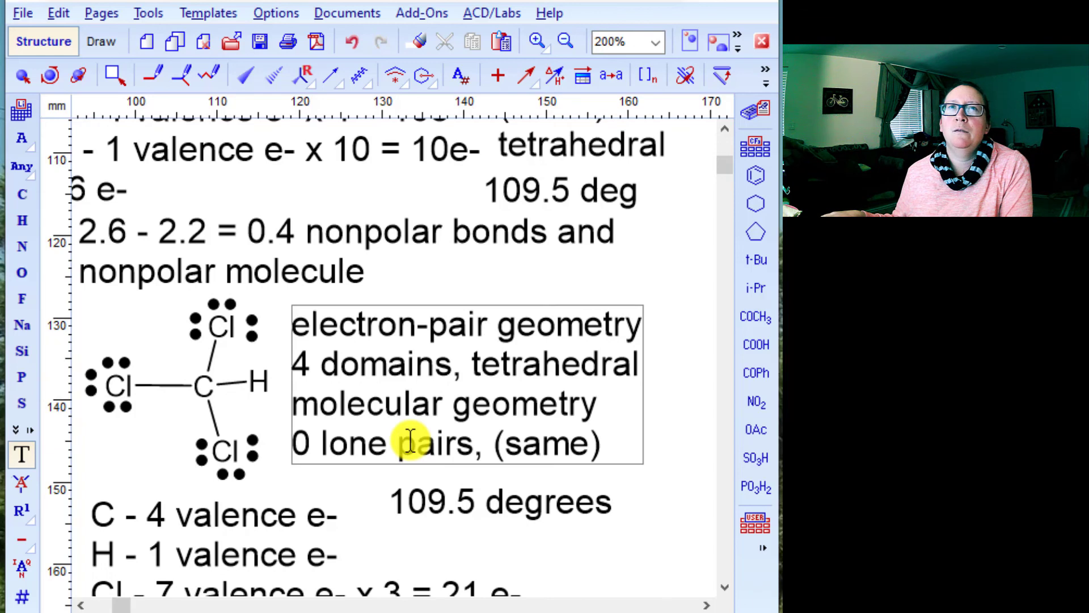
scroll(410, 439, "down", 4)
type("2")
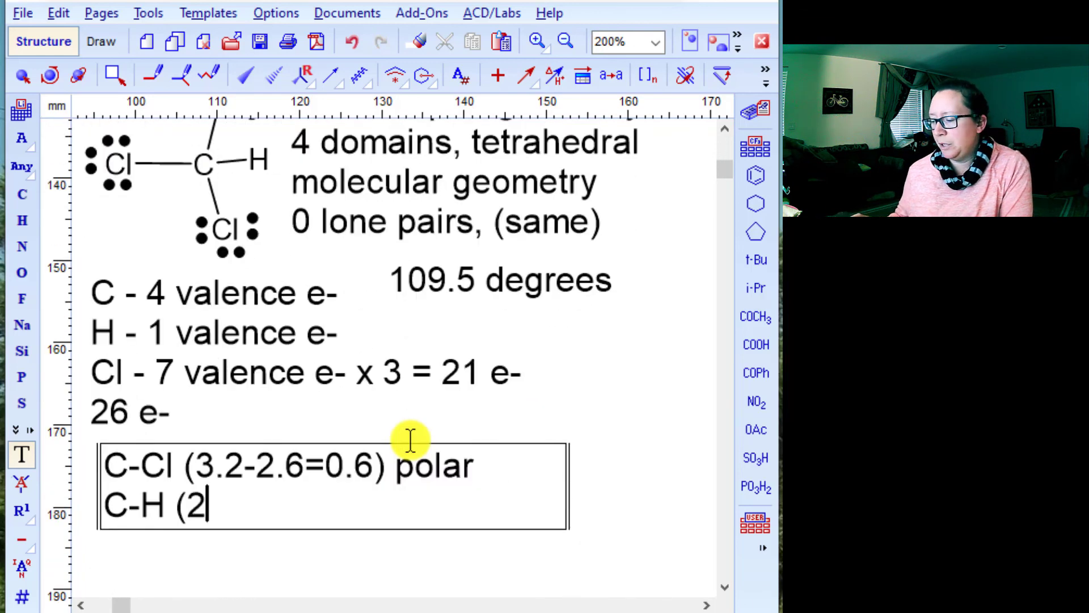
type(".6-2.2")
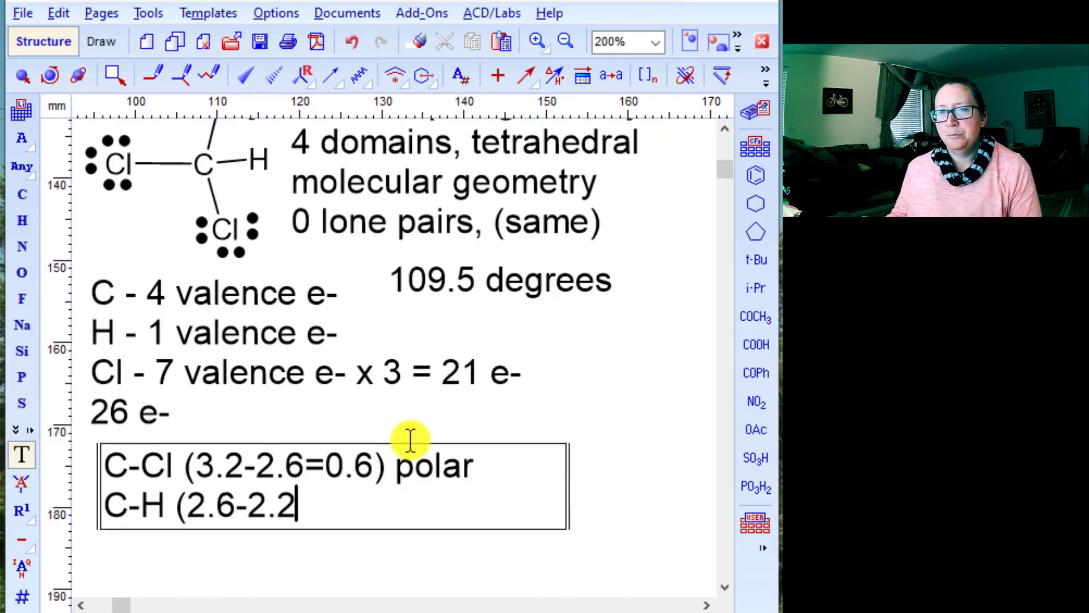
type("=0")
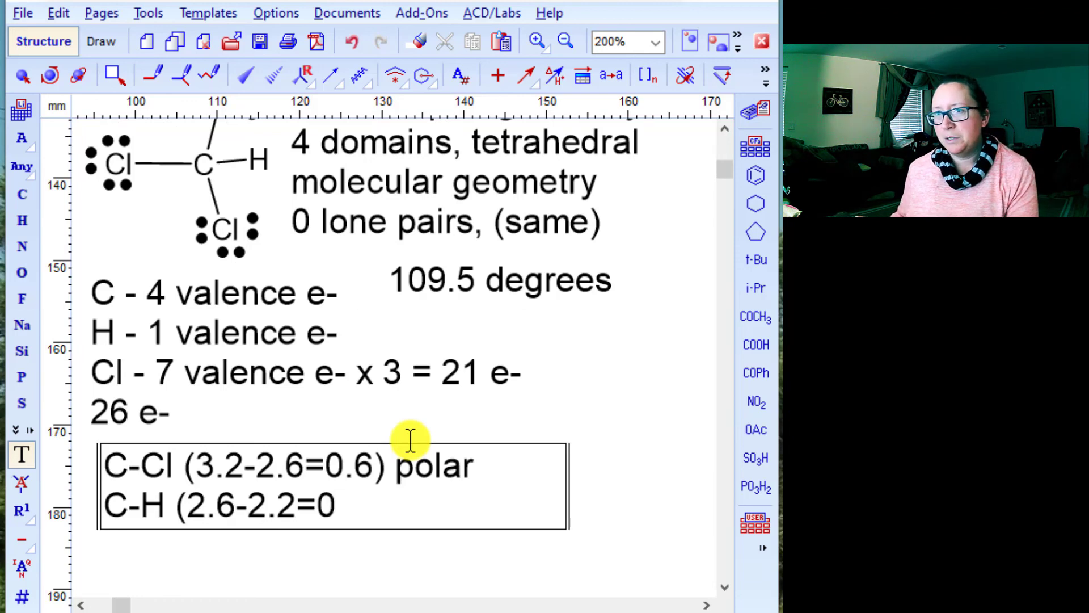
type(".4) p")
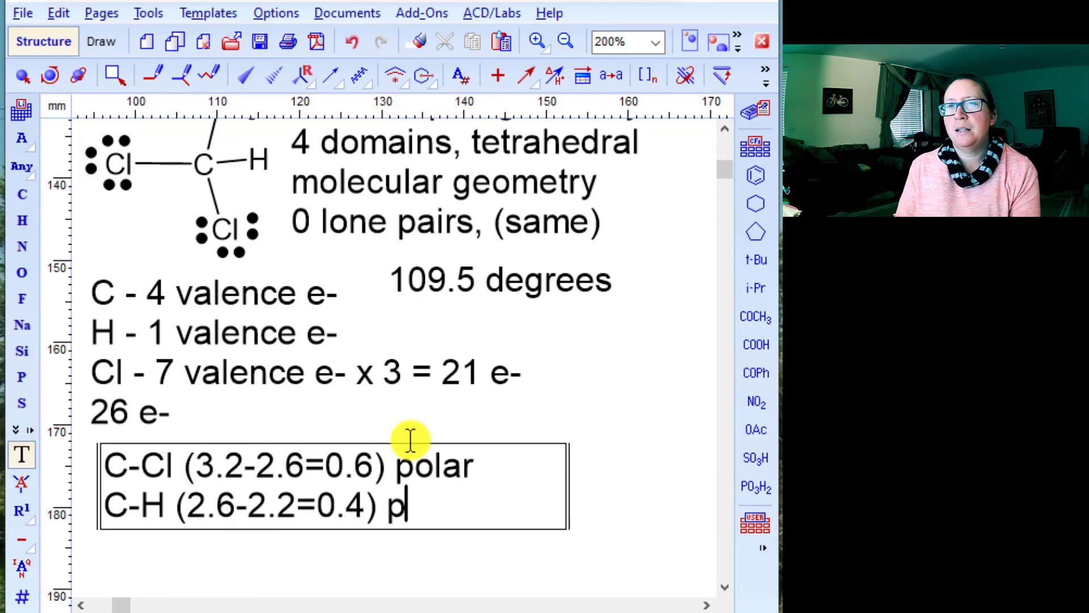
key("BackSpace")
type("nonpolar")
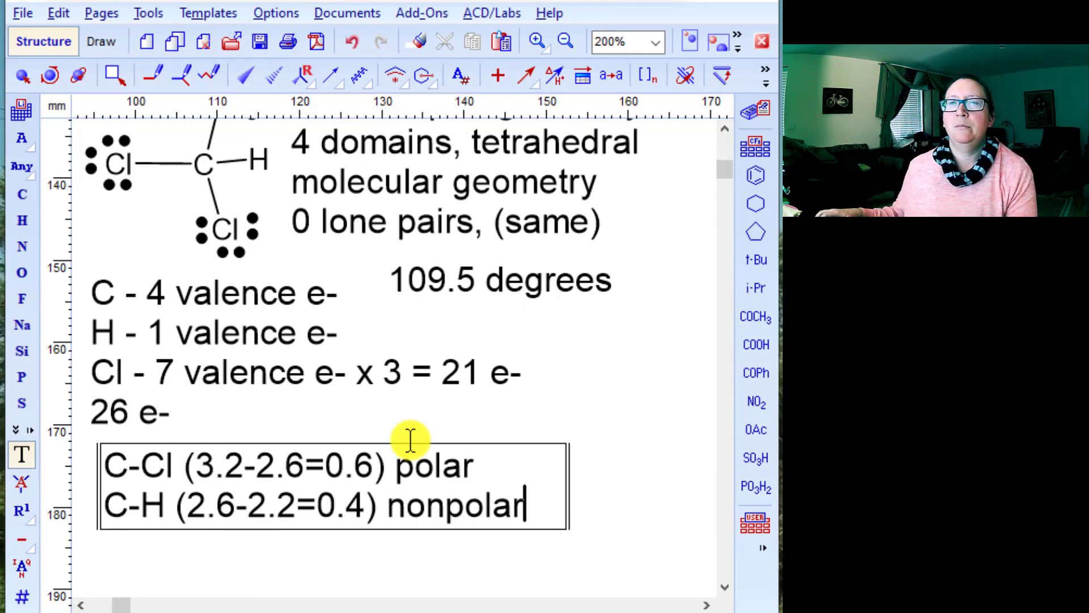
Step: Widen the bond polarity note and append "bond" to both the C-Cl and C-H lines
left_click_drag(569, 487, 669, 486)
left_click(562, 458)
type("bond")
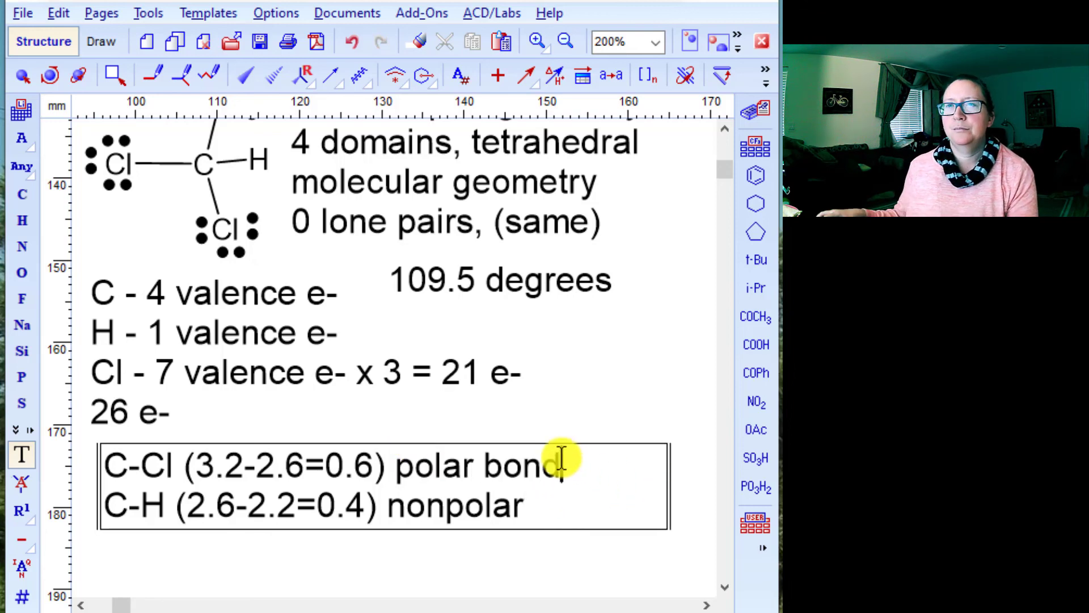
left_click(584, 511)
key("BackSpace")
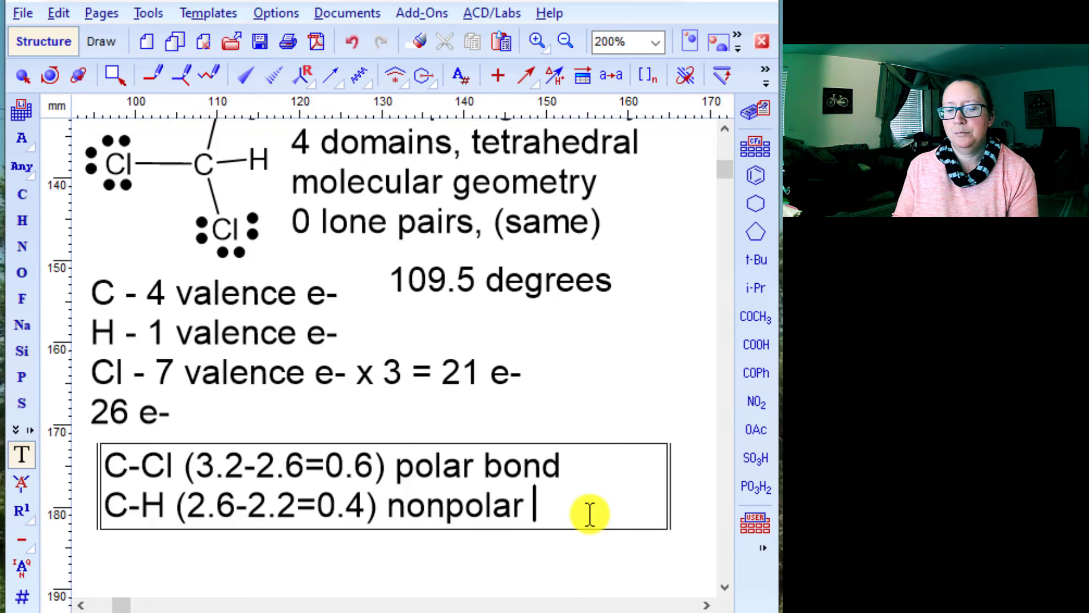
type("bond")
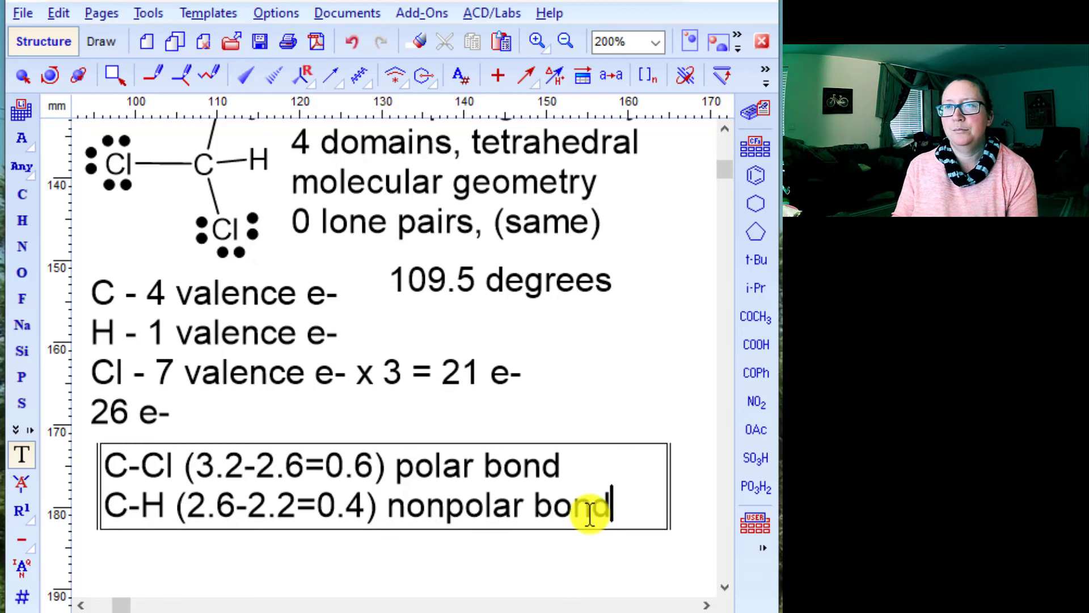
left_click(633, 544)
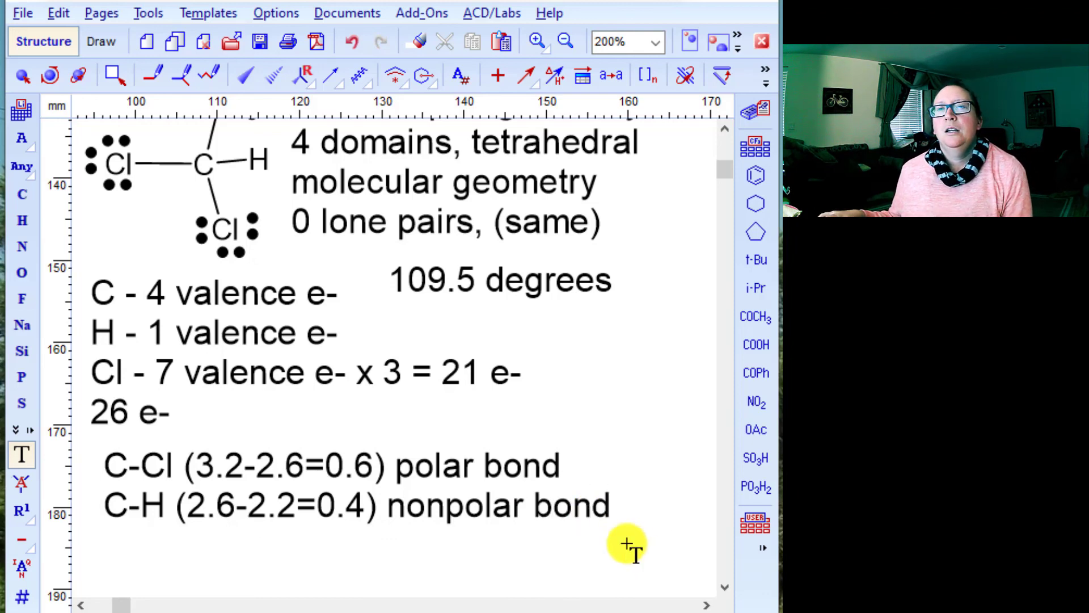
Step: Reopen the bond polarity note and add a third line reading "polar molecule"
left_click(605, 504)
key("Return")
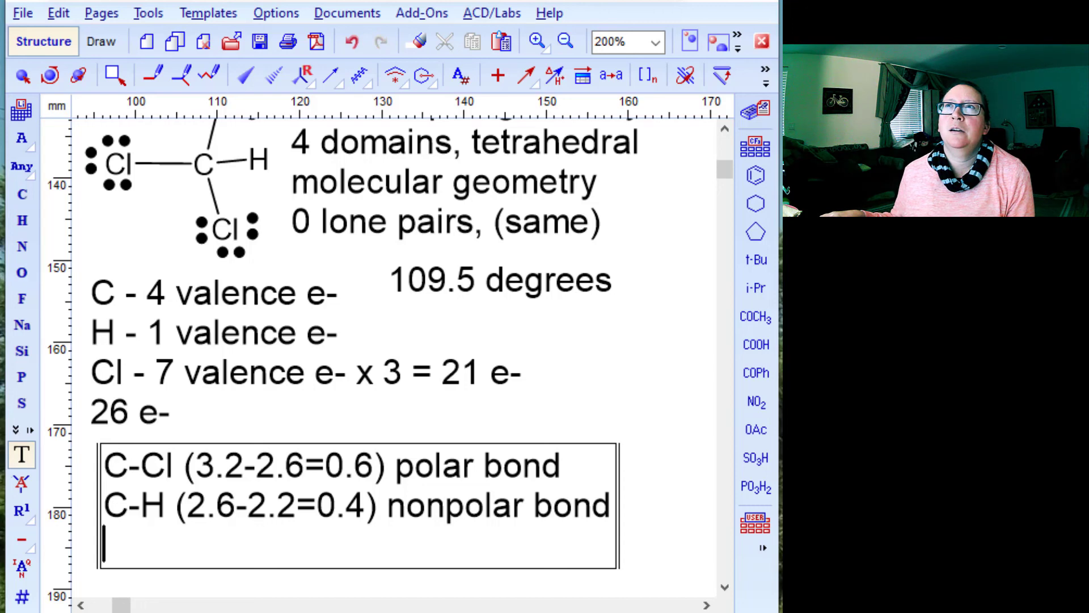
left_click_drag(692, 1, 692, 0)
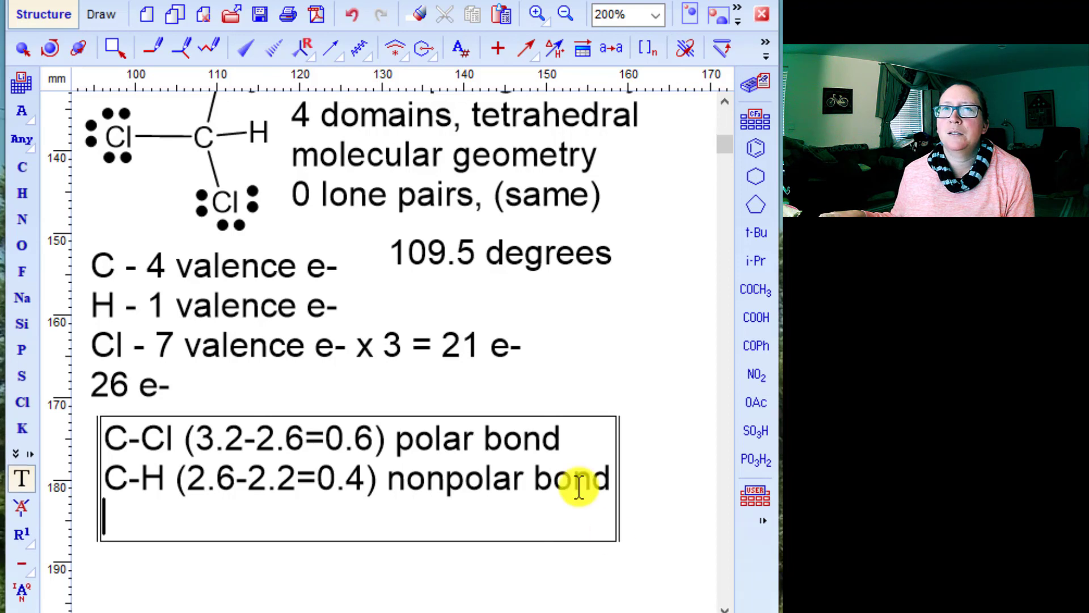
scroll(578, 487, "up", 1)
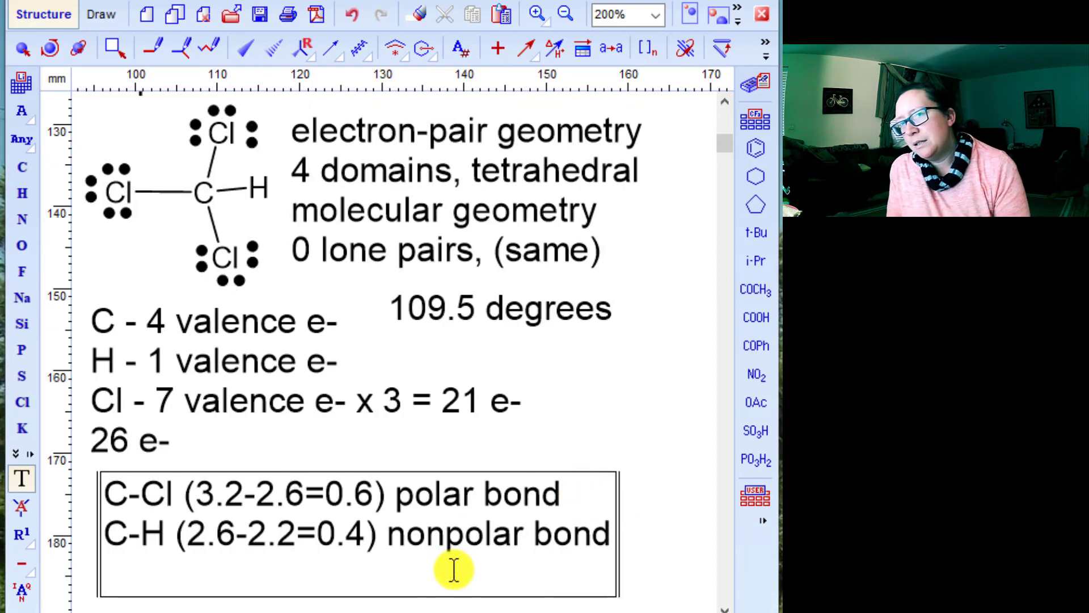
type("polar molecule")
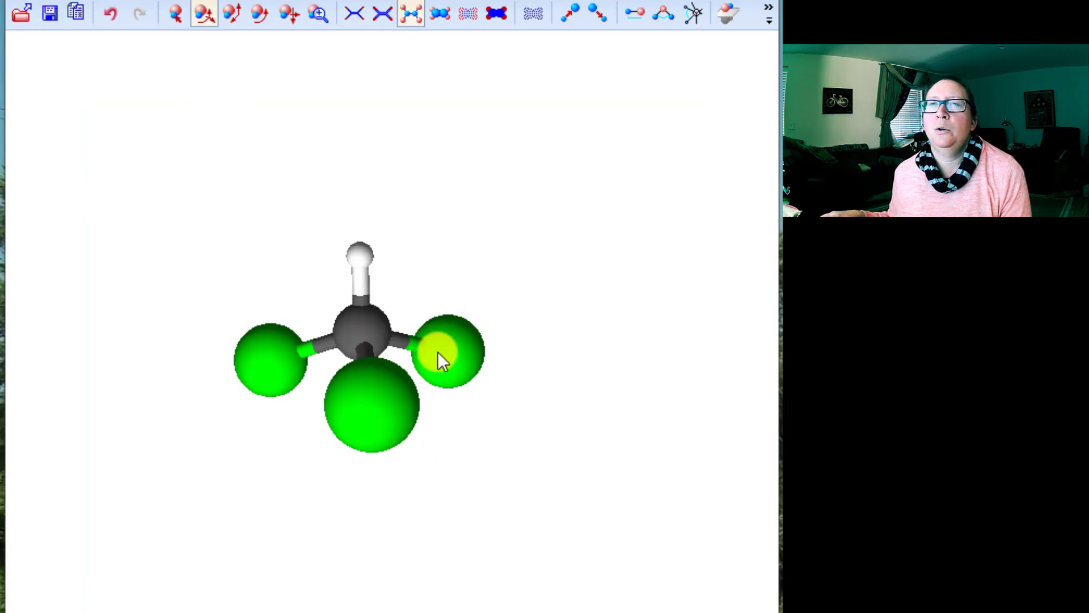
Step: Rotate the 3D model of CHCl3 to examine how the hydrogen and three chlorine atoms are arranged around the central carbon
left_click_drag(242, 373, 198, 387)
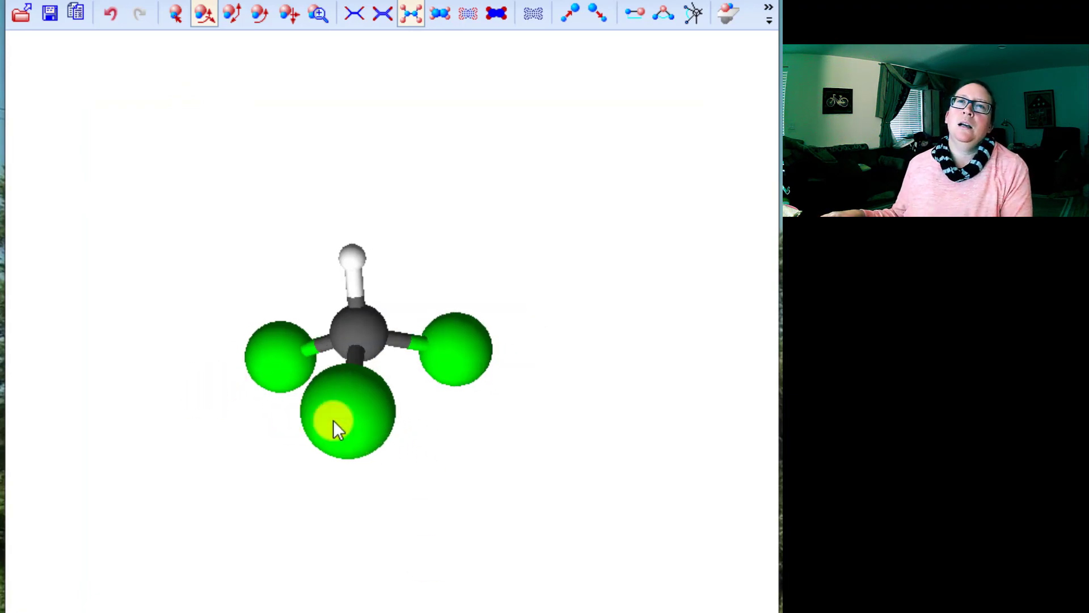
left_click_drag(334, 429, 209, 365)
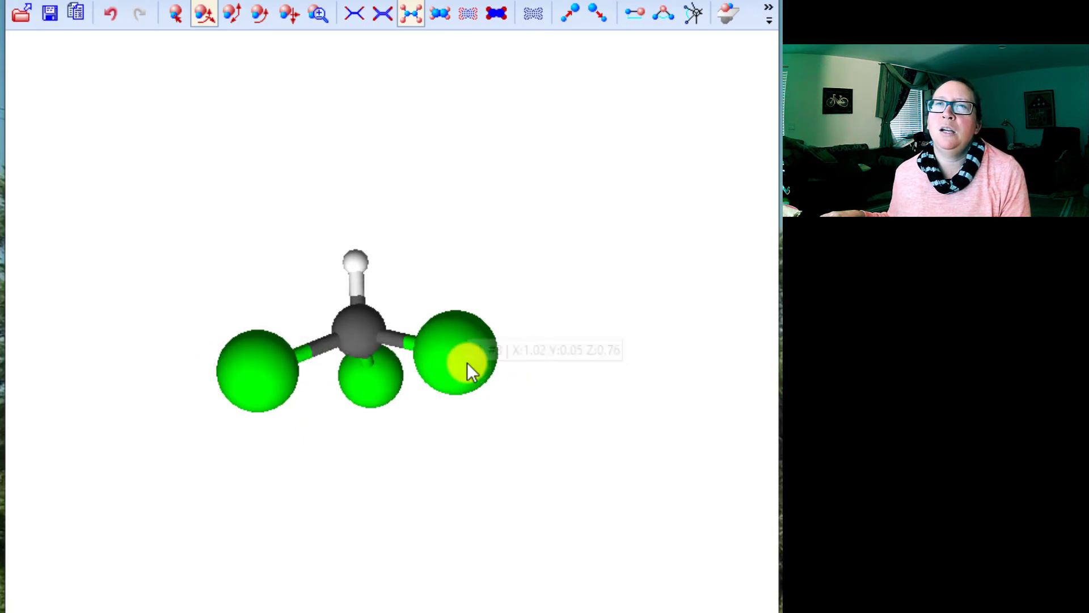
left_click_drag(470, 371, 433, 393)
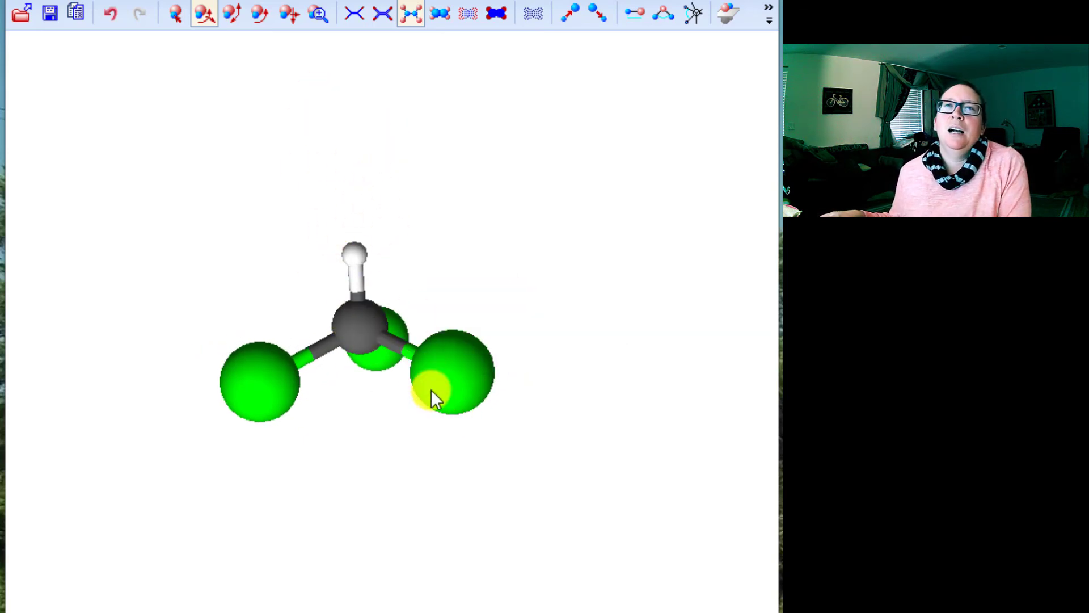
left_click_drag(431, 391, 409, 352)
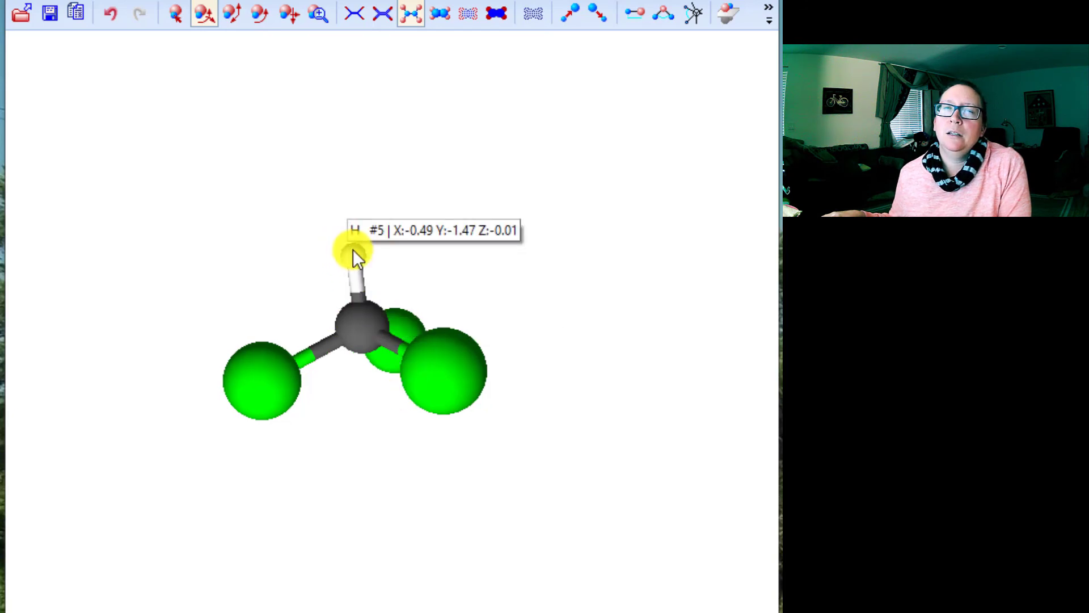
mouse_move(467, 380)
left_mouse_down()
mouse_move(448, 369)
mouse_move(475, 340)
mouse_move(484, 367)
left_mouse_up()
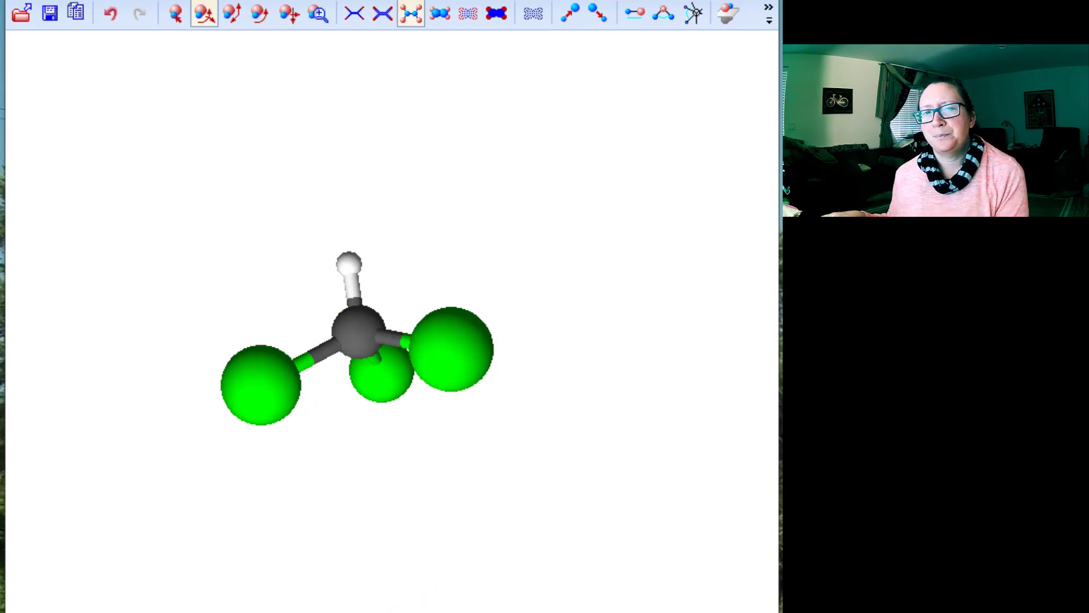
Step: Switch back to the ChemSketch drawing and save it in the Documents folder under the file name "chloroform"
left_click(193, 611)
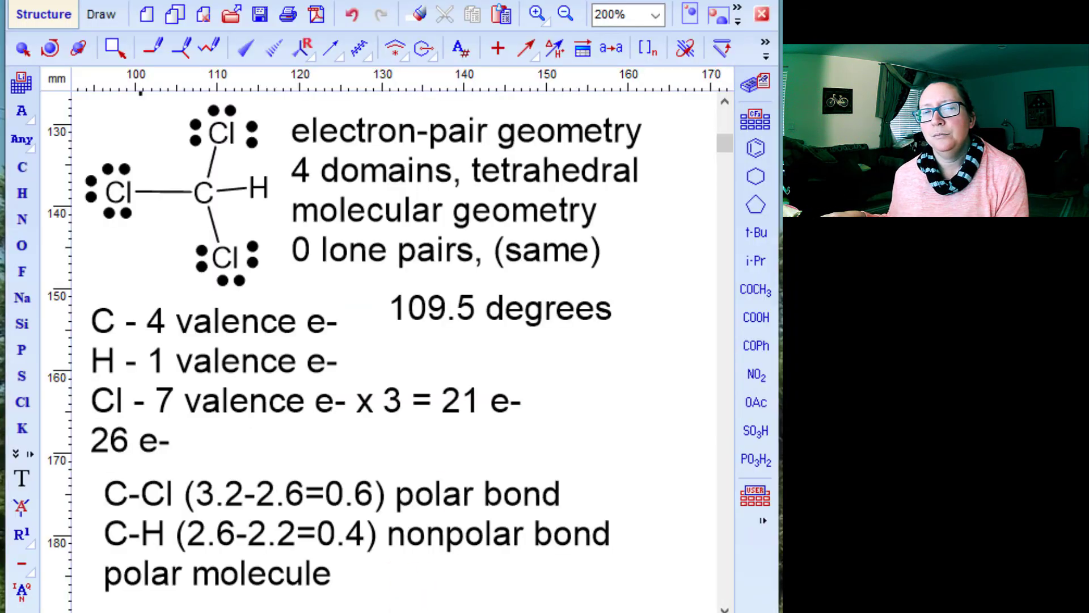
left_click(576, 436)
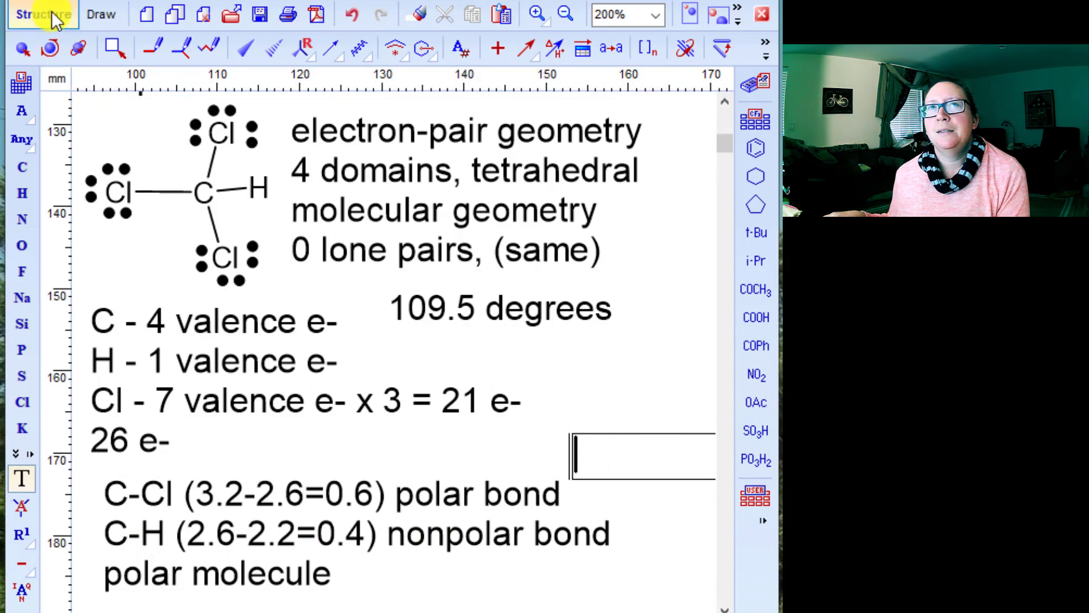
left_click(29, 2)
left_click(40, 102)
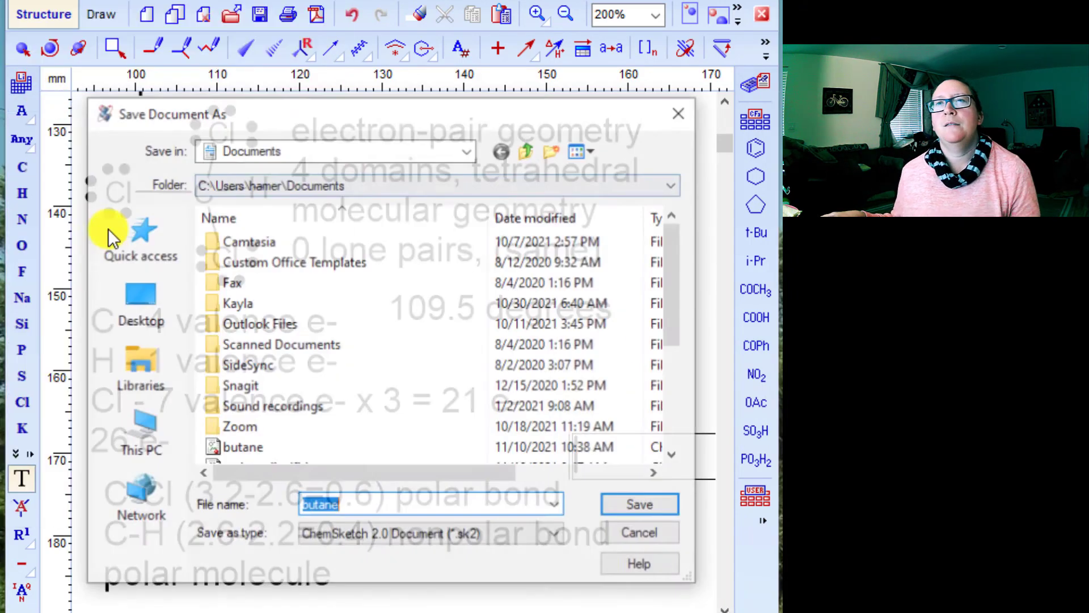
type("chlor")
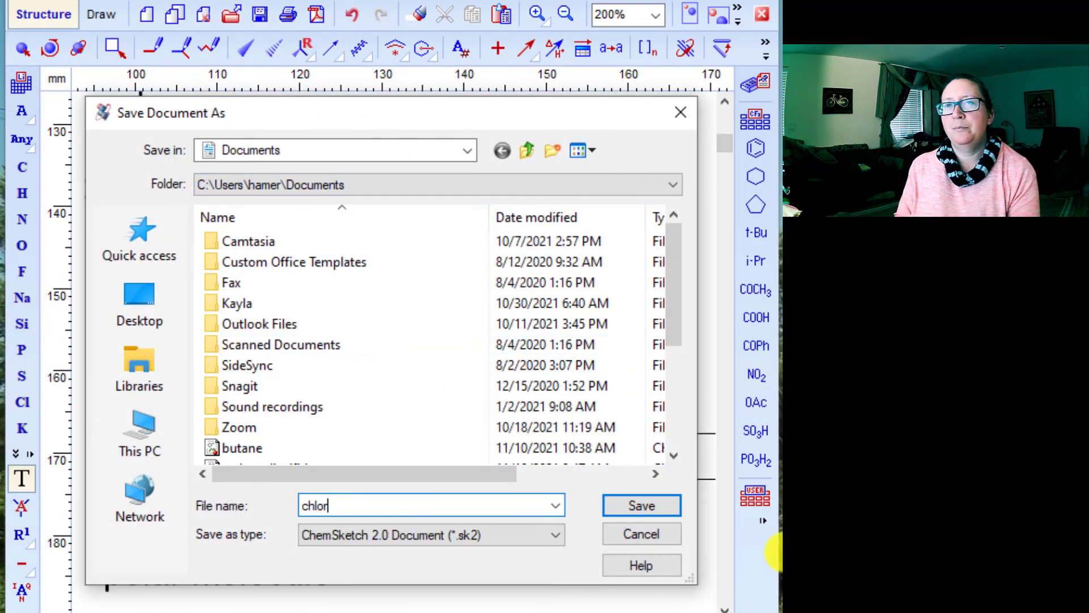
type("oform")
key("Return")
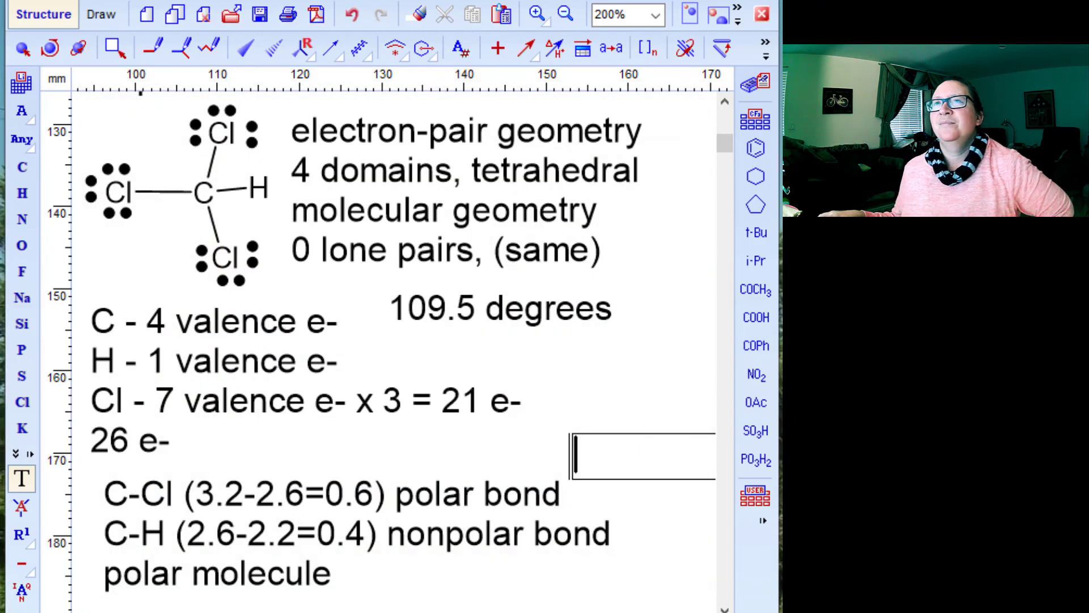